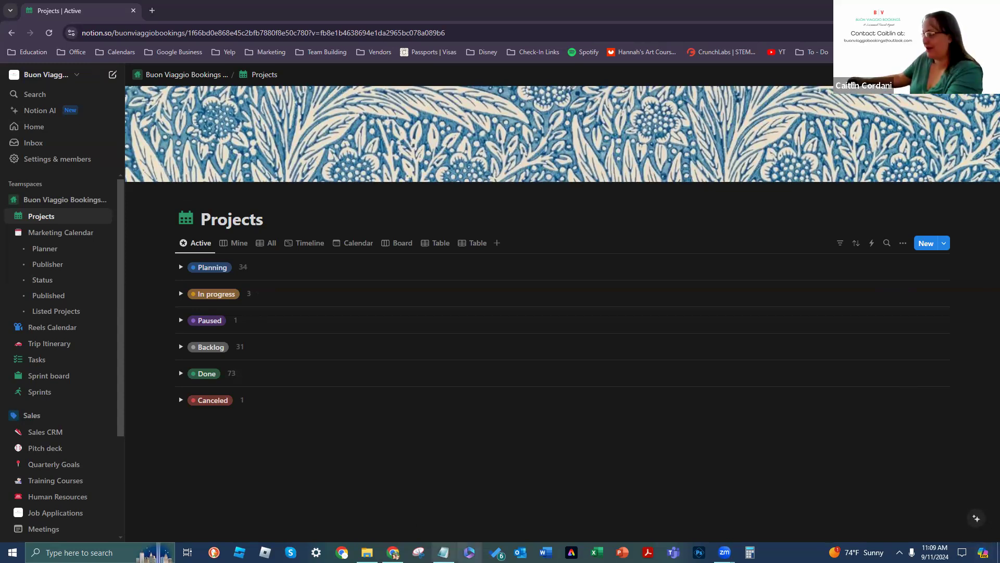
Step: Open the contacts instructions in Notepad and snap it to the right half, beside Chrome
left_click(444, 553)
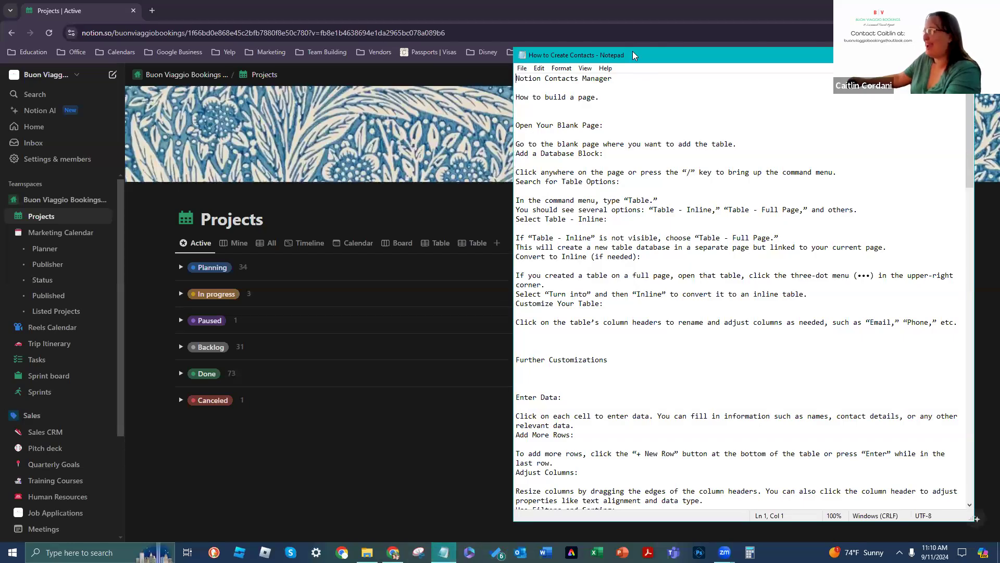
left_click_drag(635, 50, 999, 78)
left_click(183, 202)
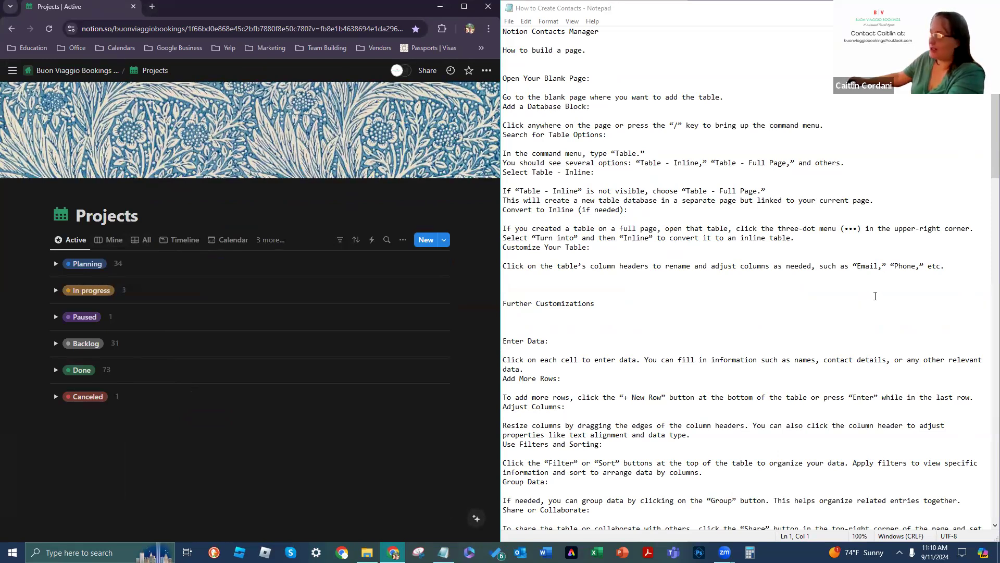
Step: Zoom the Notepad text to 170% for easier reading
scroll(875, 296, "up", 2, "ctrl")
scroll(875, 297, "down", 2, "ctrl")
scroll(875, 297, "up", 2, "ctrl")
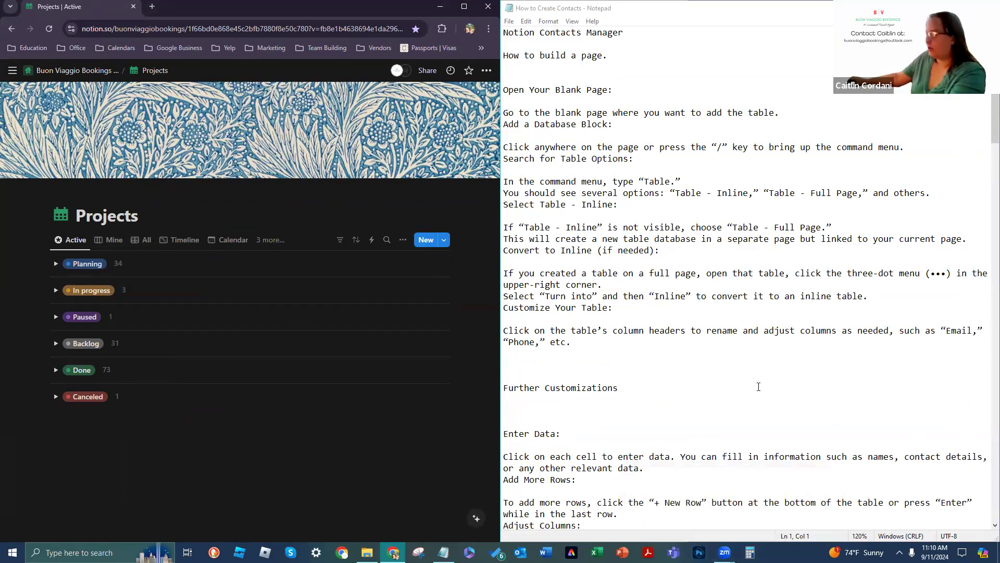
scroll(759, 386, "up", 2, "ctrl")
scroll(759, 386, "up", 2, "ctrl")
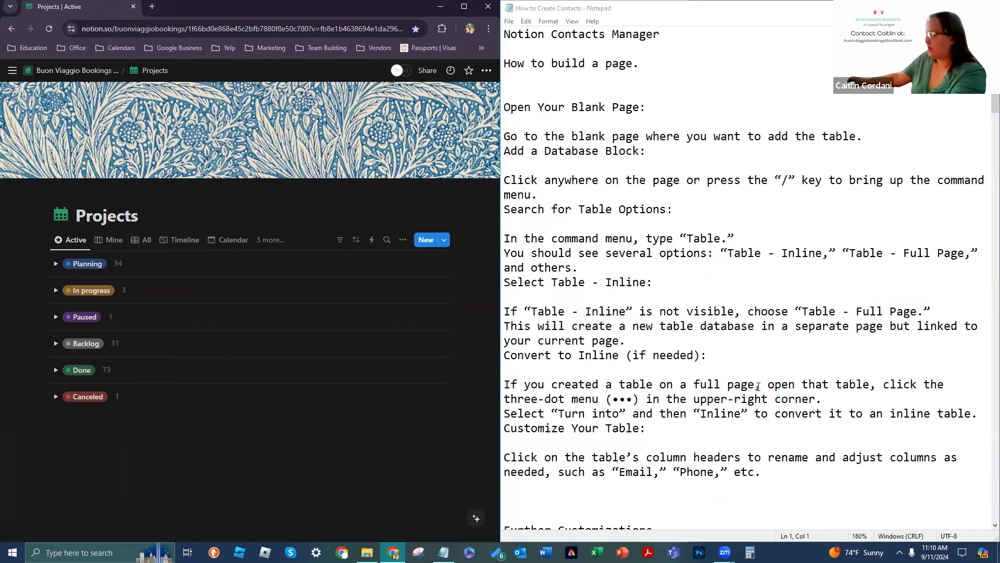
scroll(759, 387, "up", 1, "ctrl")
scroll(758, 387, "down", 1)
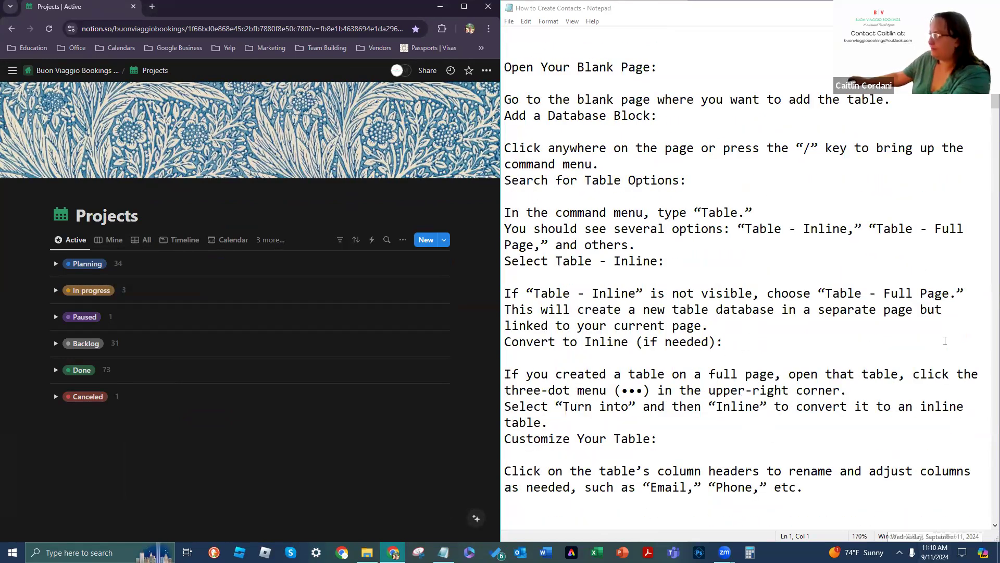
scroll(835, 180, "down", 1)
scroll(835, 180, "up", 1)
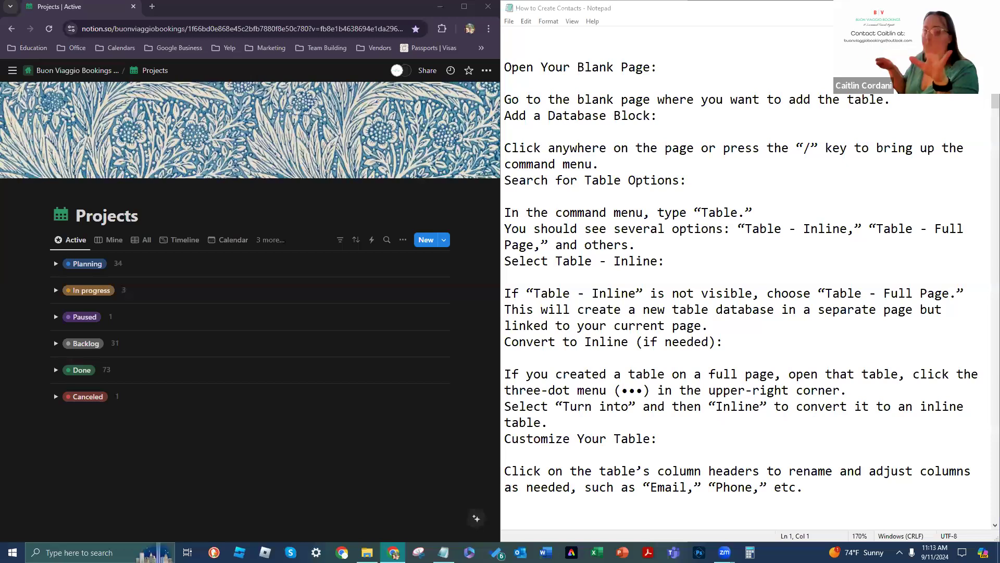
mouse_move(12, 71)
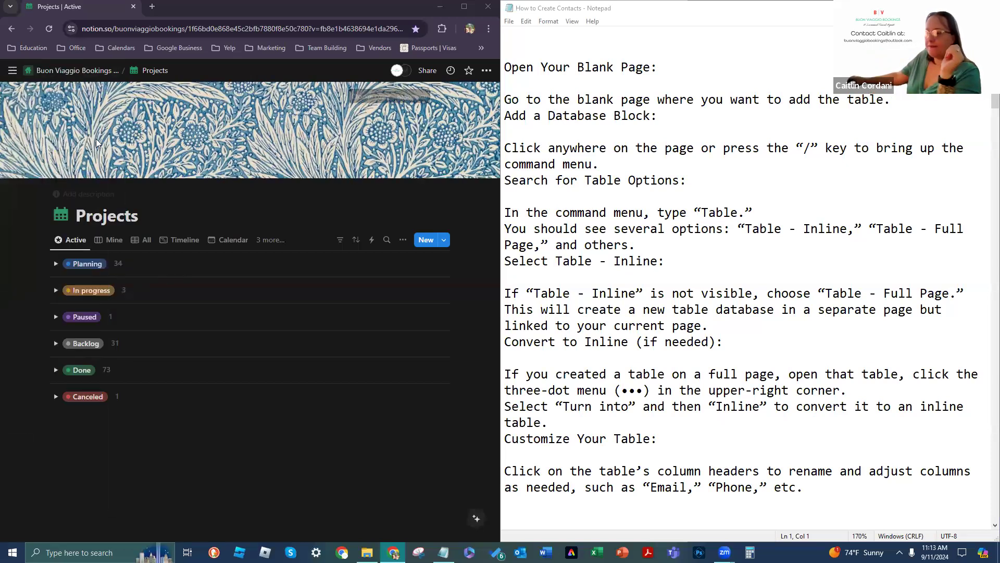
Step: Open the template gallery's Work category
scroll(32, 284, "down", 4)
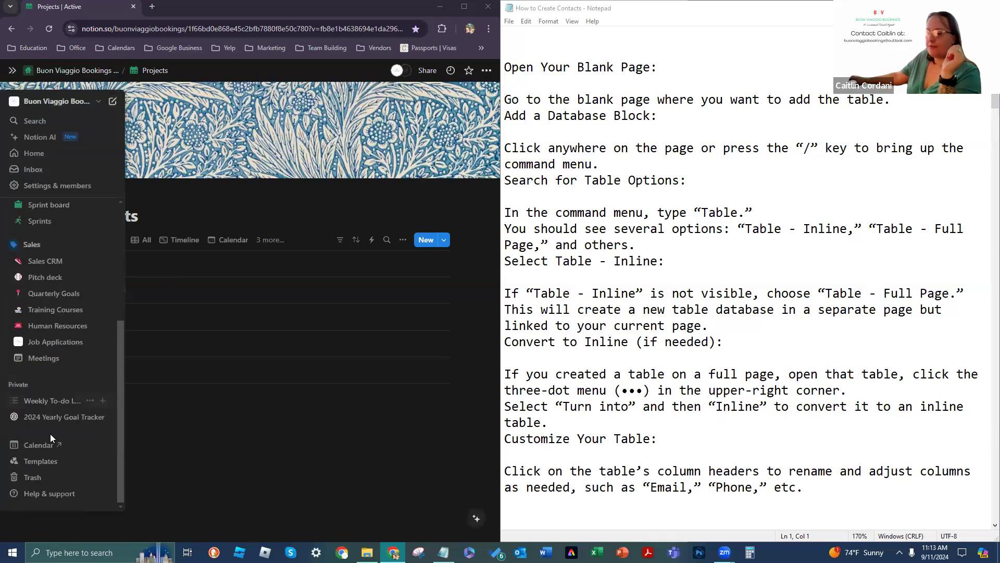
left_click(50, 462)
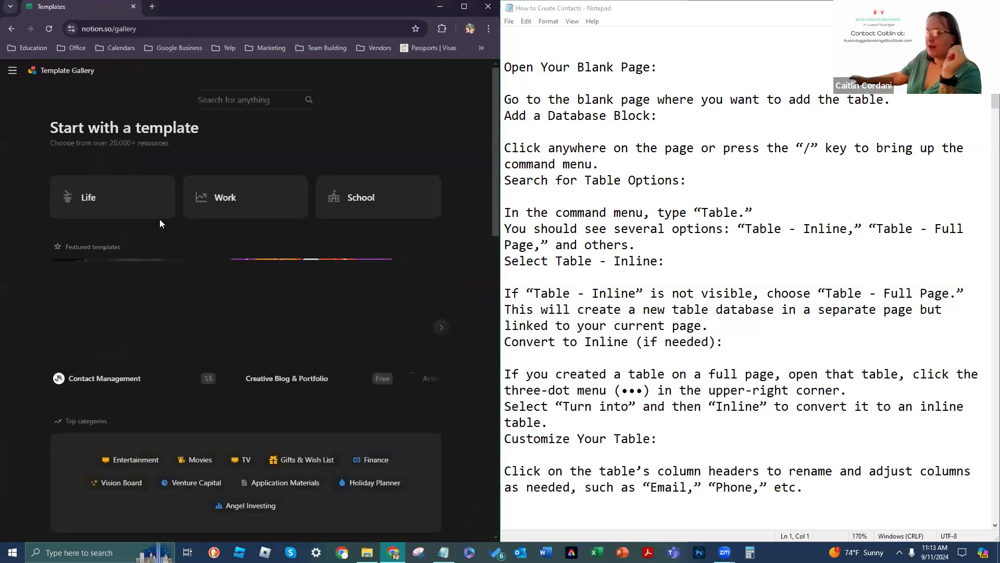
left_click(270, 201)
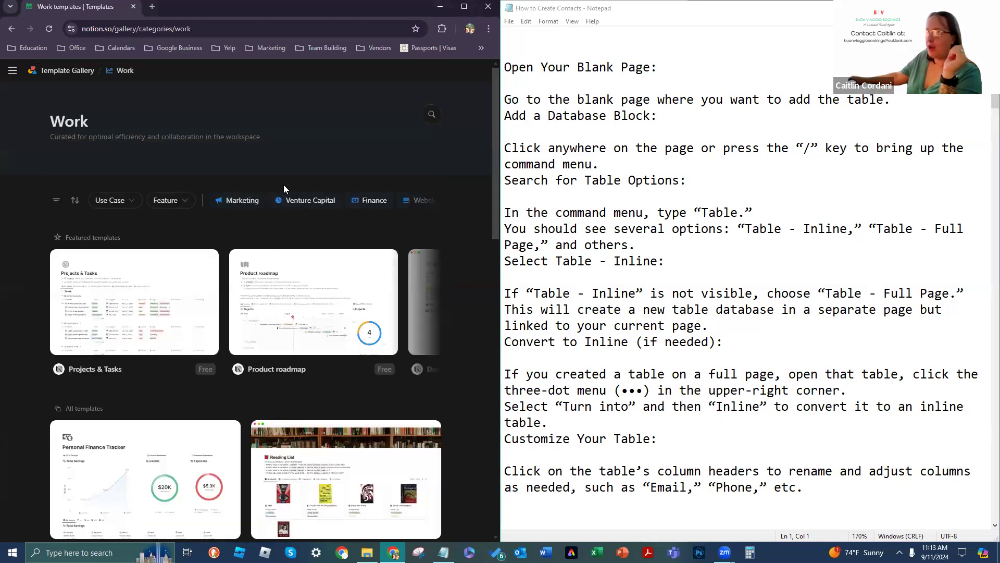
Step: Search the Work templates for 'projects tasks and sprints' and show all matching results
left_click(432, 113)
type("projects and task")
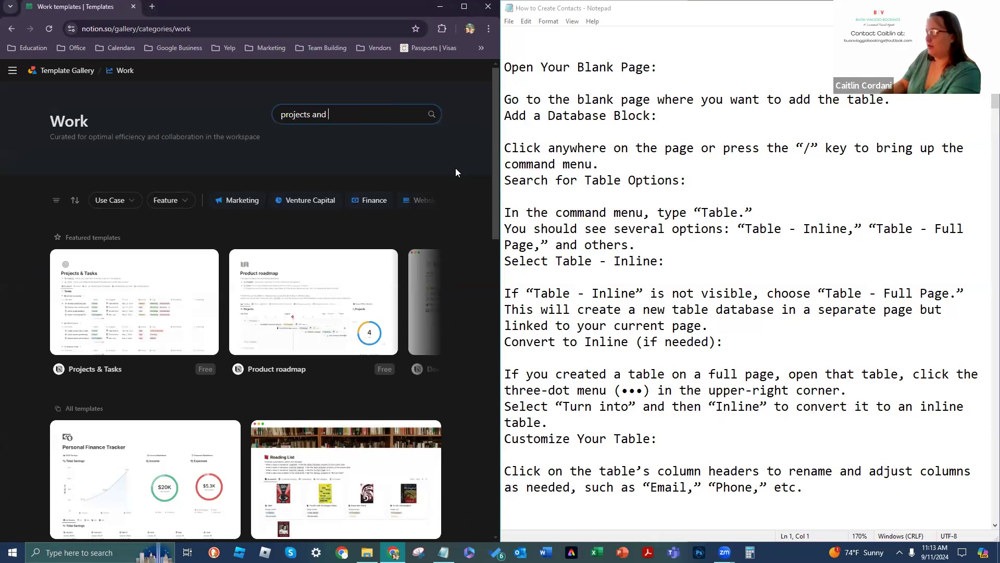
key("BackSpace")
key("BackSpace")
key("BackSpace")
key("BackSpace")
key("BackSpace")
key("BackSpace")
key("BackSpace")
key("BackSpace")
type("tasks and sp")
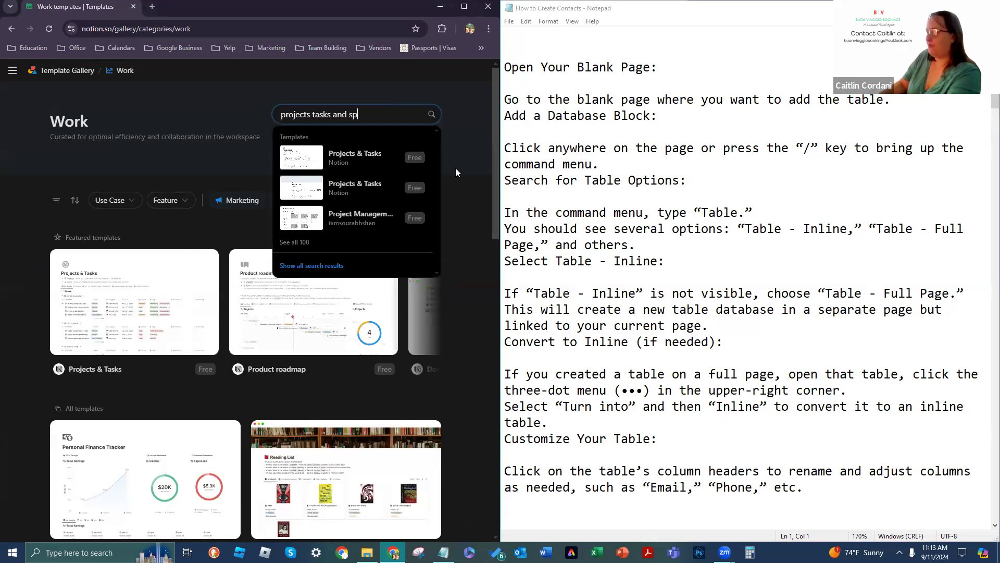
type("rints")
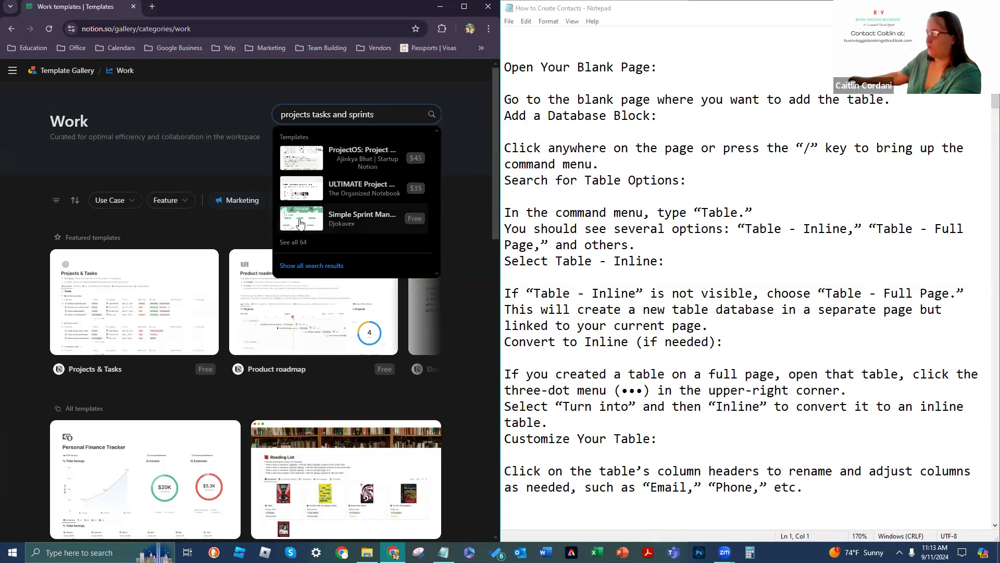
left_click(287, 247)
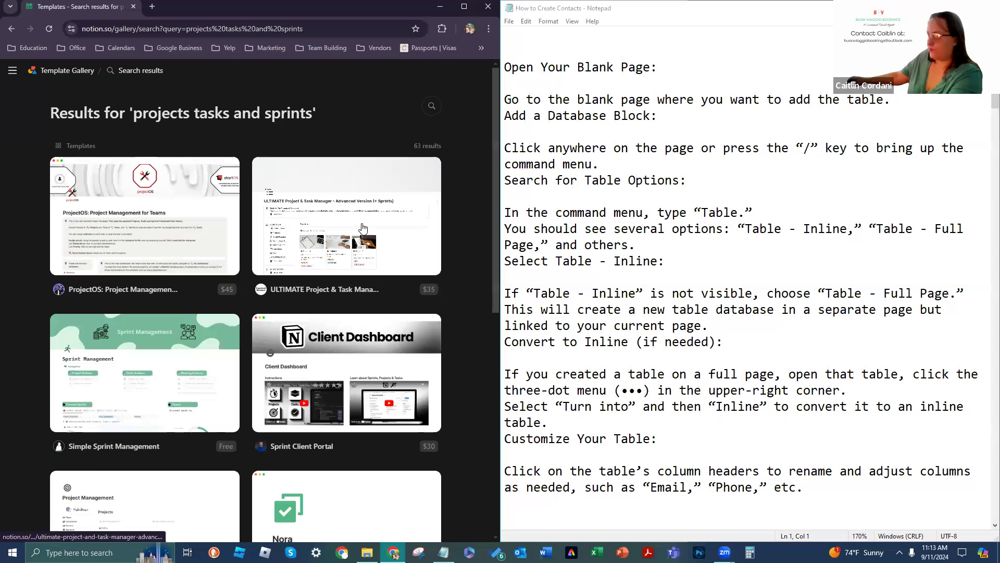
scroll(259, 193, "down", 4)
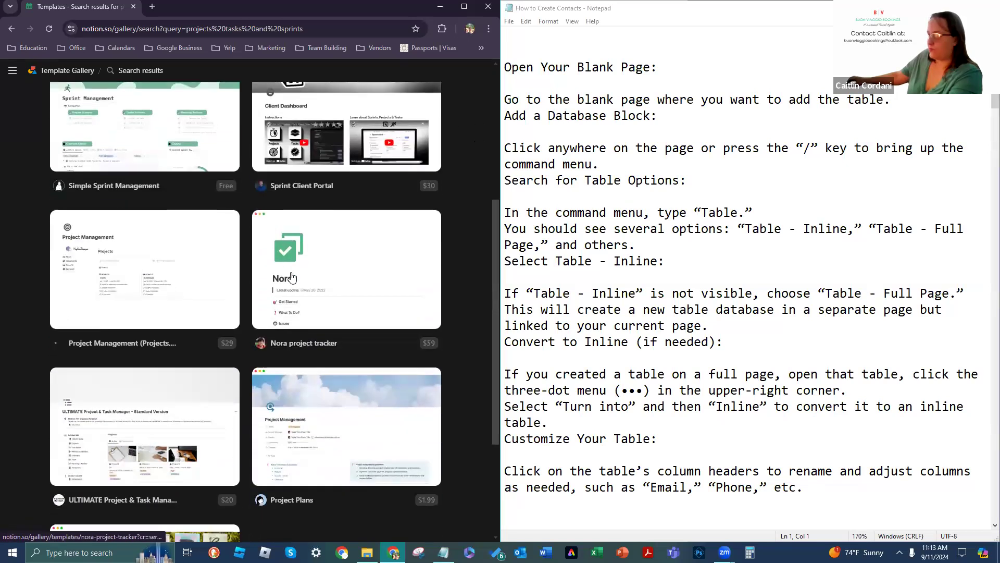
scroll(239, 292, "down", 2)
scroll(103, 308, "down", 2)
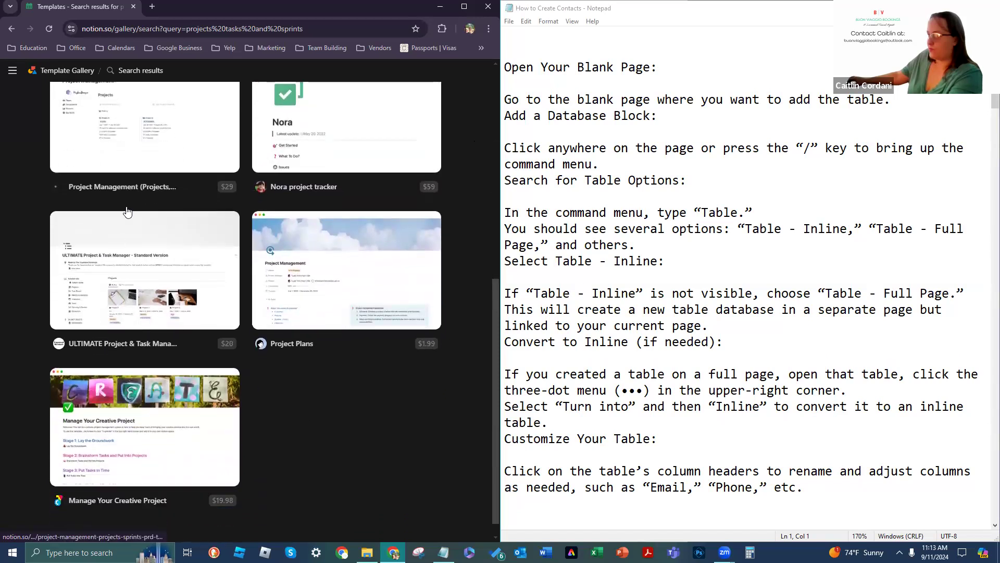
scroll(125, 206, "up", 8)
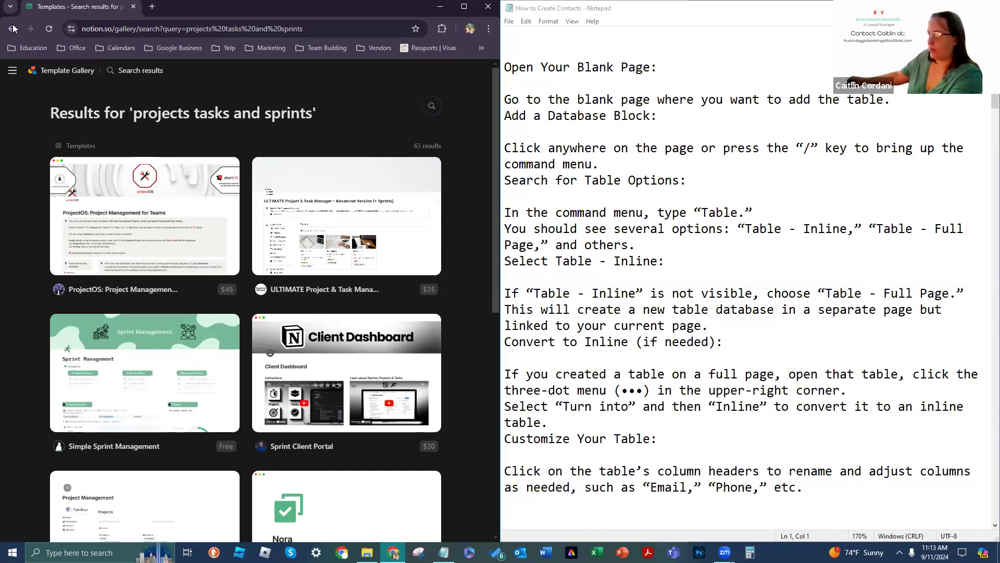
Step: Filter the Work templates to free ones made by Notion
left_click(32, 69)
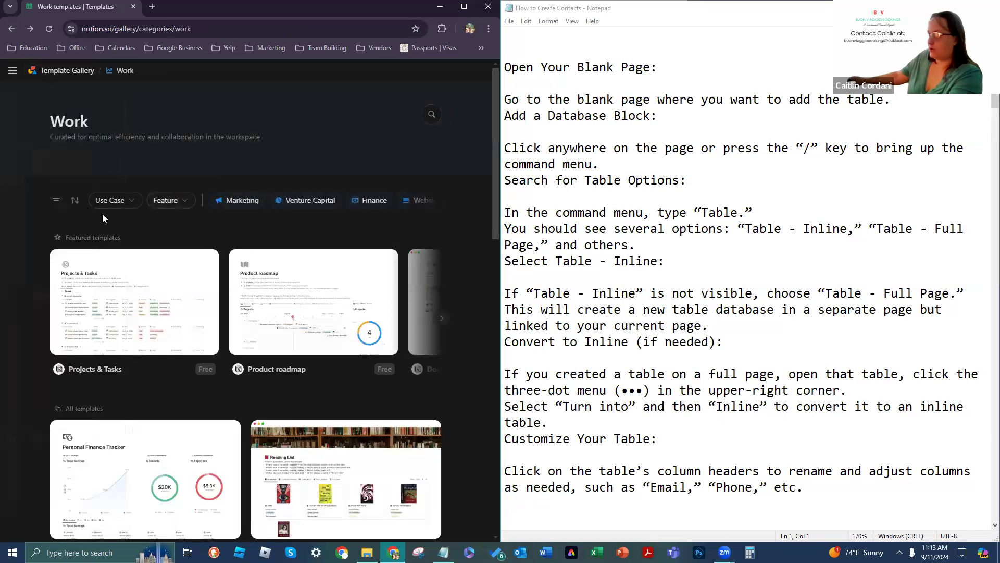
left_click(56, 200)
left_click(75, 226)
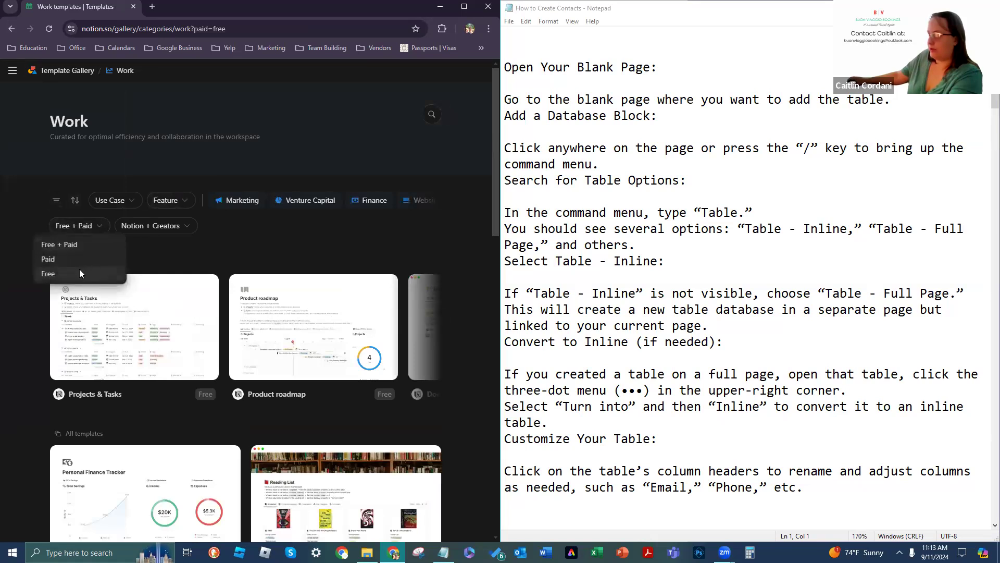
left_click(79, 273)
left_click(130, 226)
left_click(133, 261)
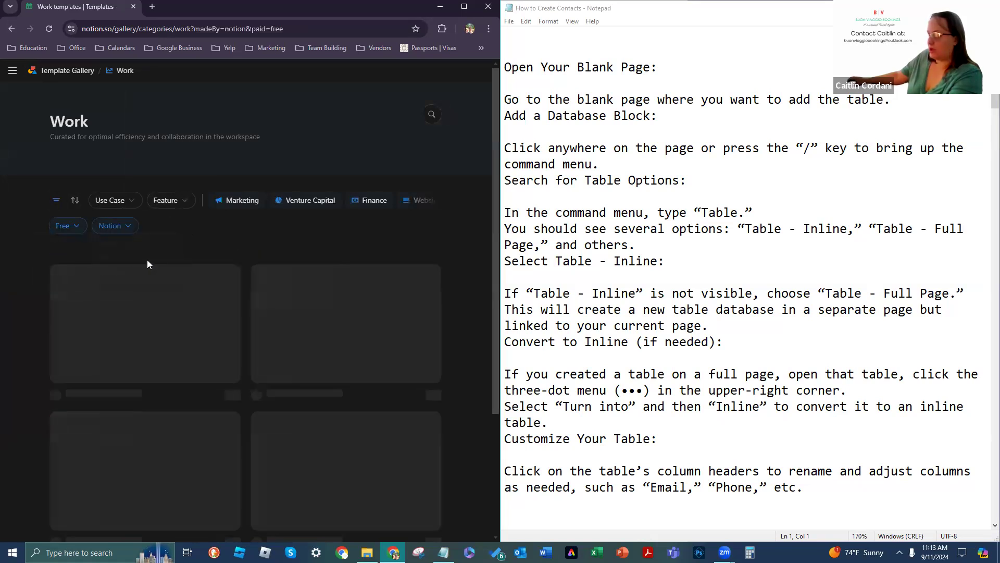
Step: Search templates for 'Projects and tasks' and open the Projects & Tasks template
left_click(432, 114)
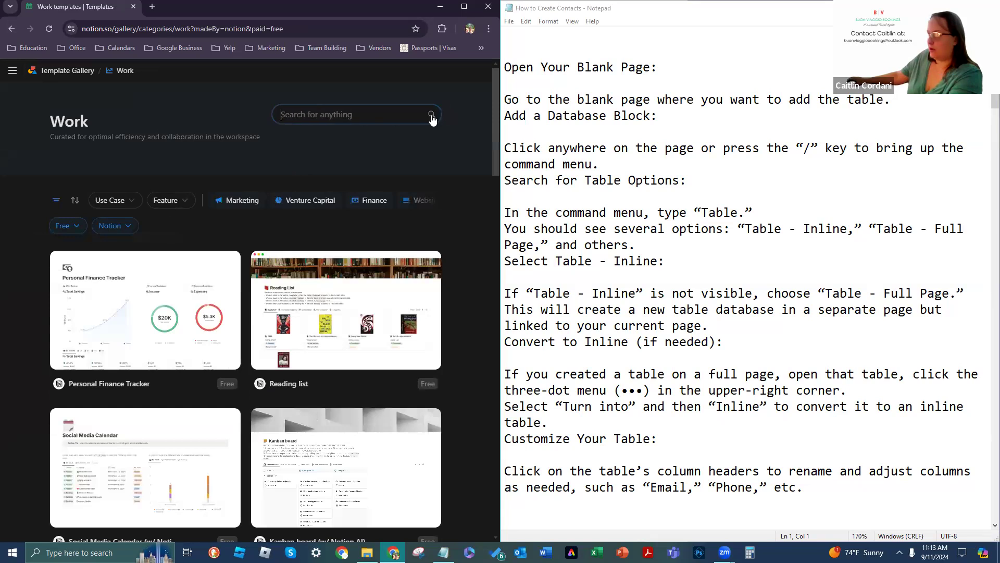
type("Proje")
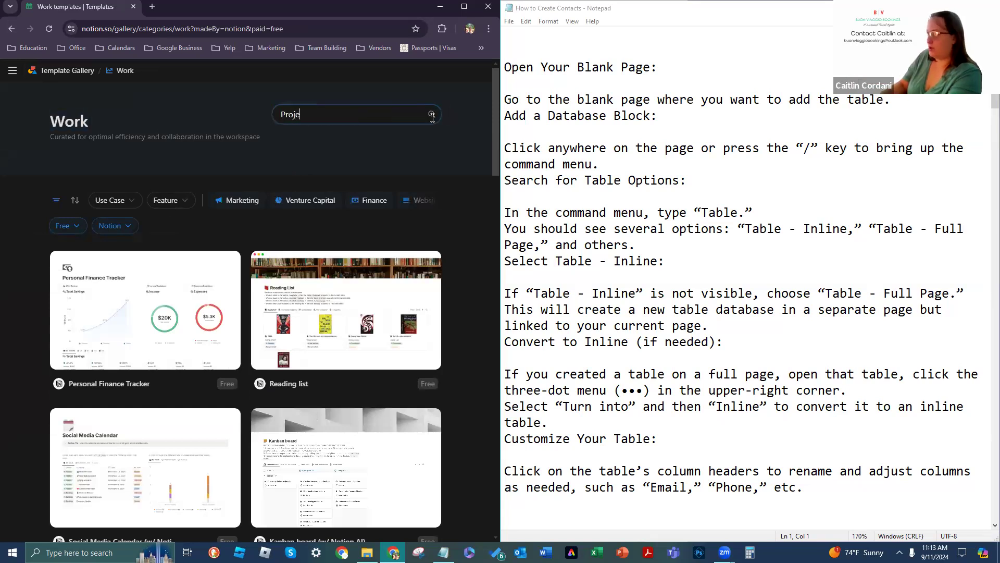
type("cts and tasks")
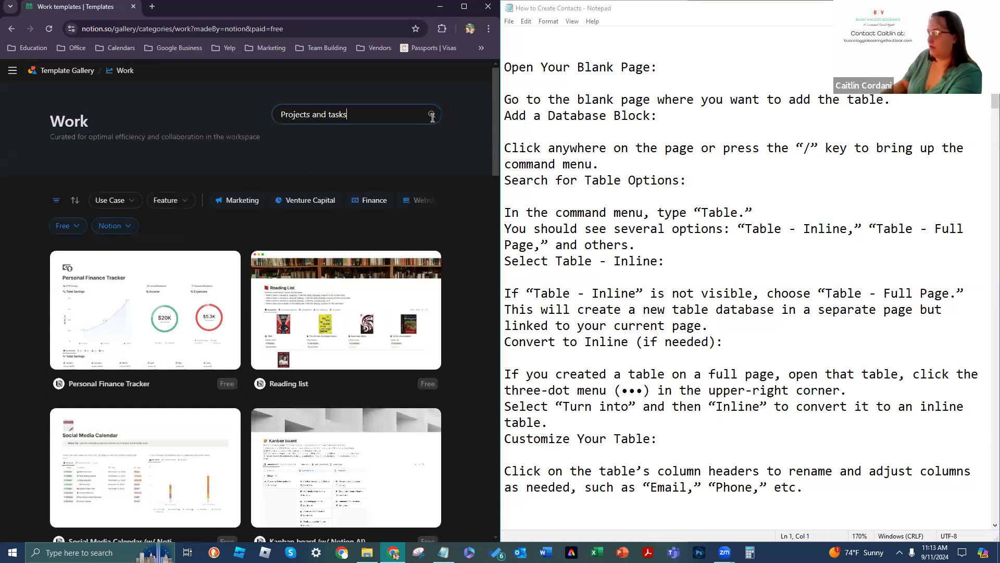
key("Return")
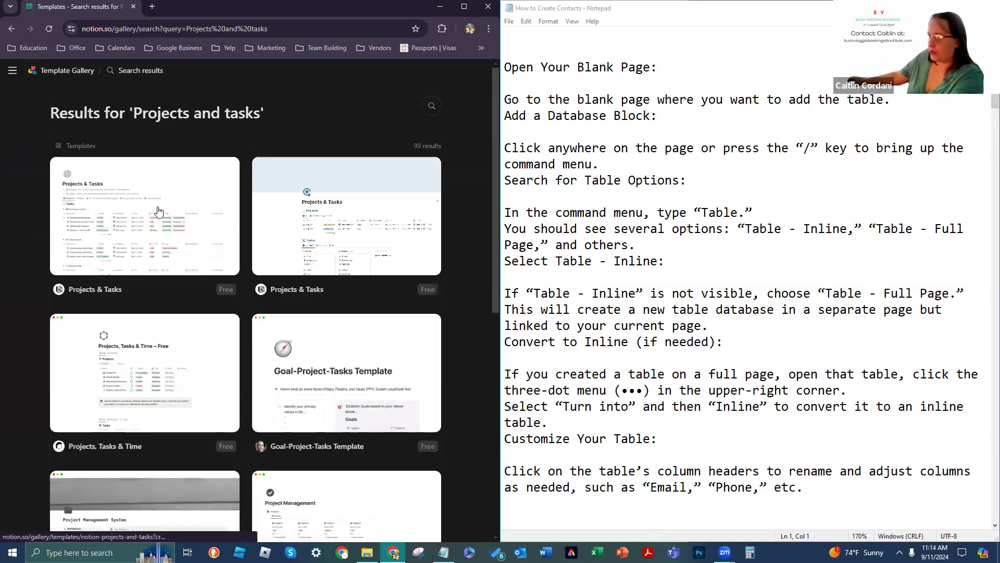
scroll(158, 209, "down", 1)
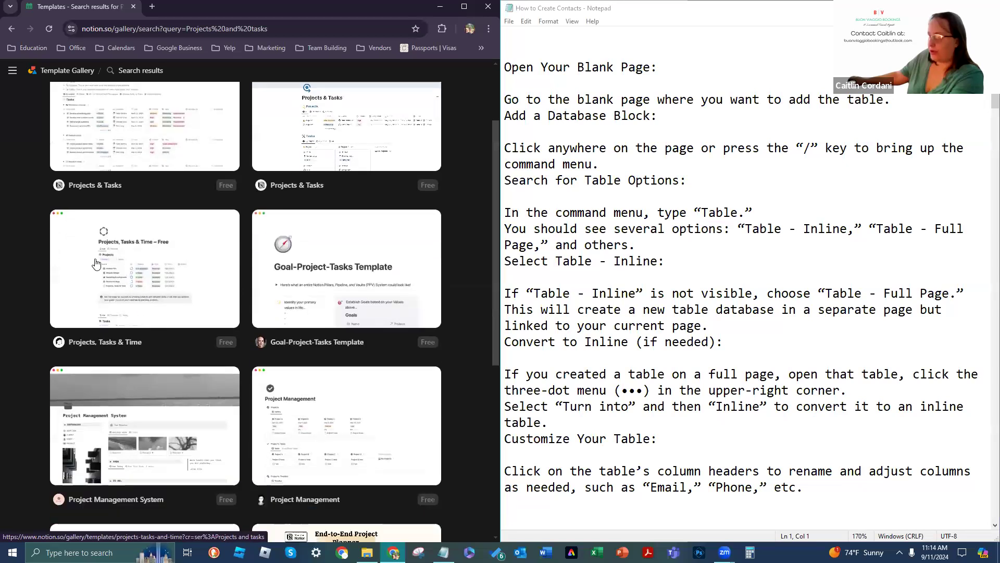
scroll(196, 295, "down", 1)
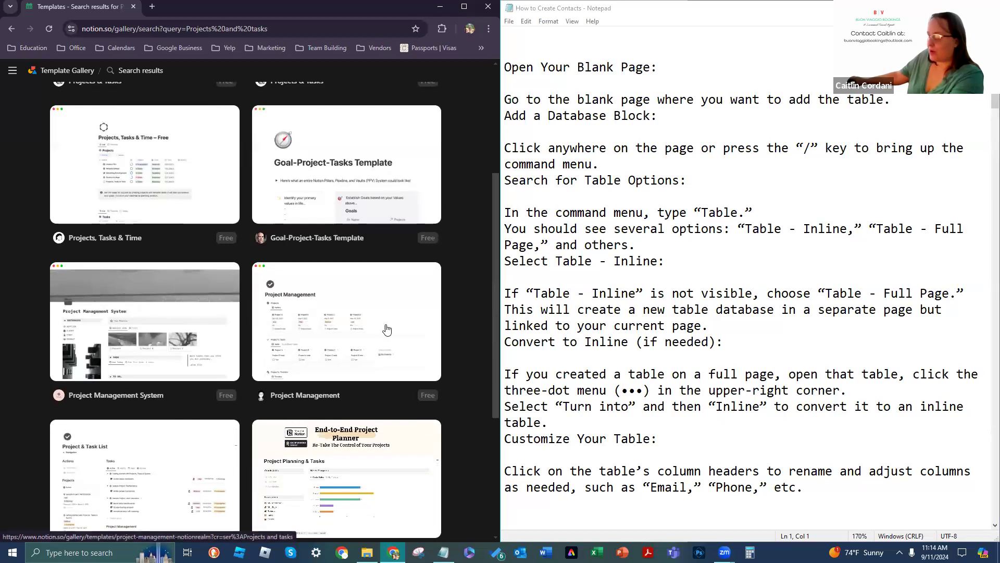
scroll(386, 329, "down", 3)
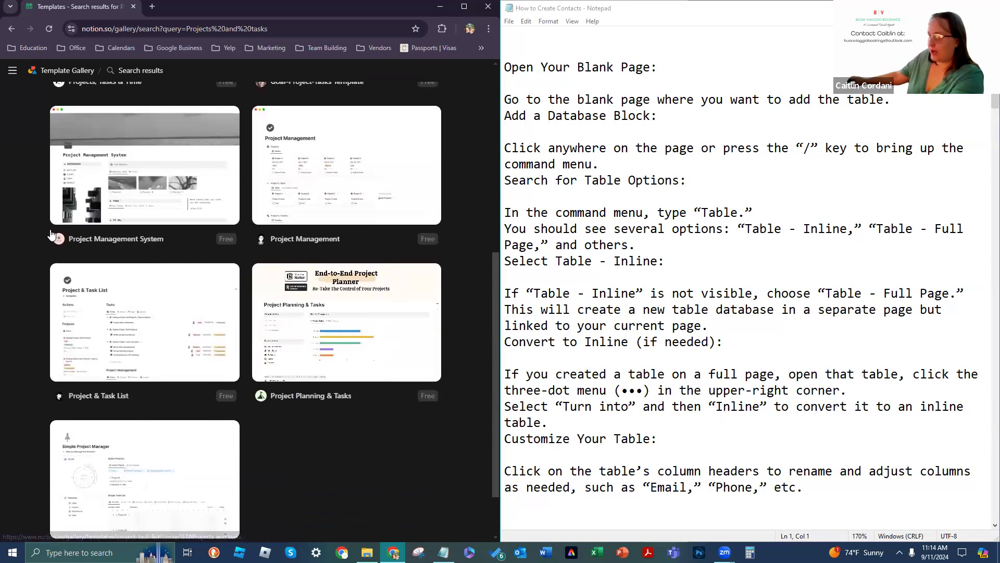
scroll(102, 243, "down", 2)
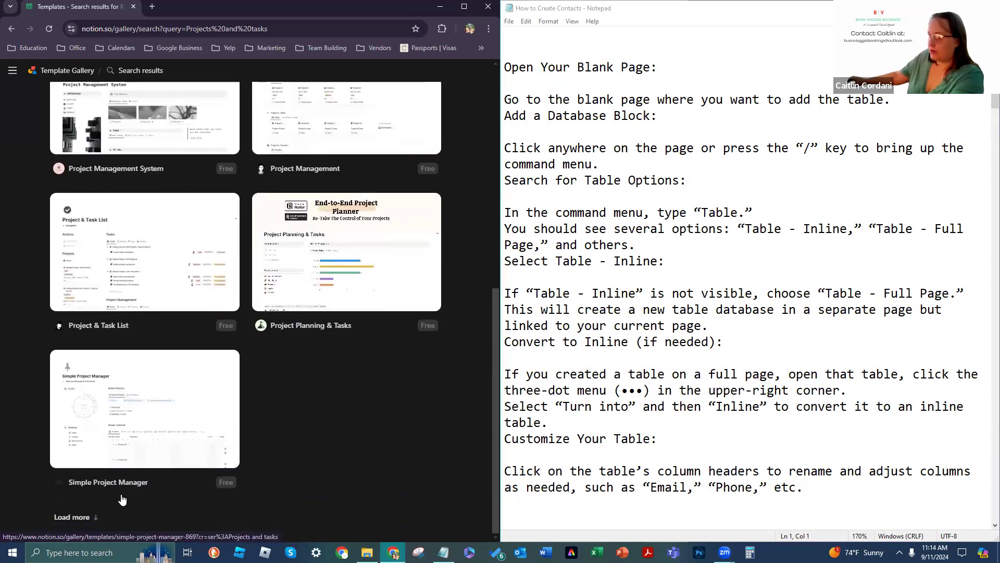
scroll(200, 421, "up", 7)
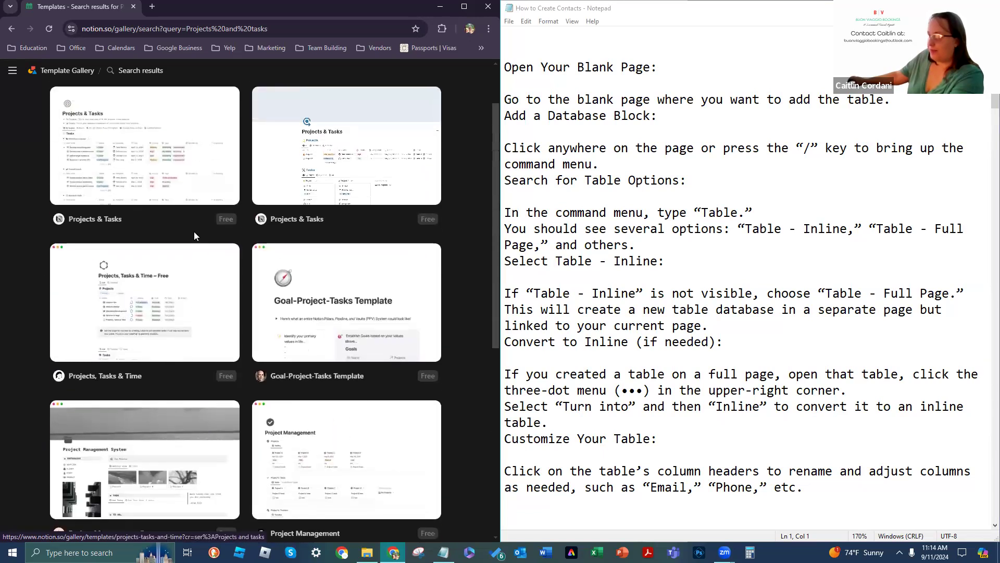
scroll(185, 237, "up", 1)
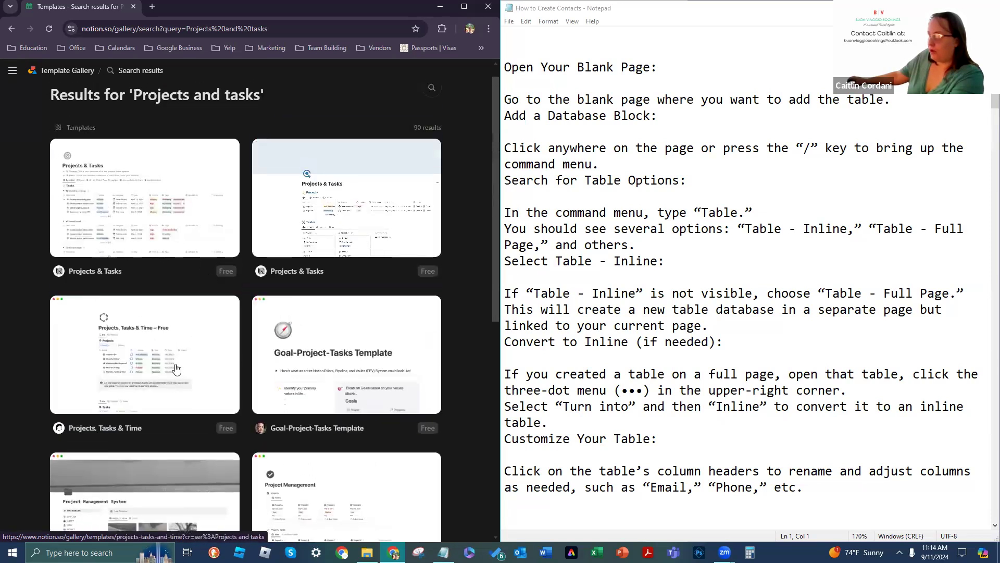
left_click(98, 189)
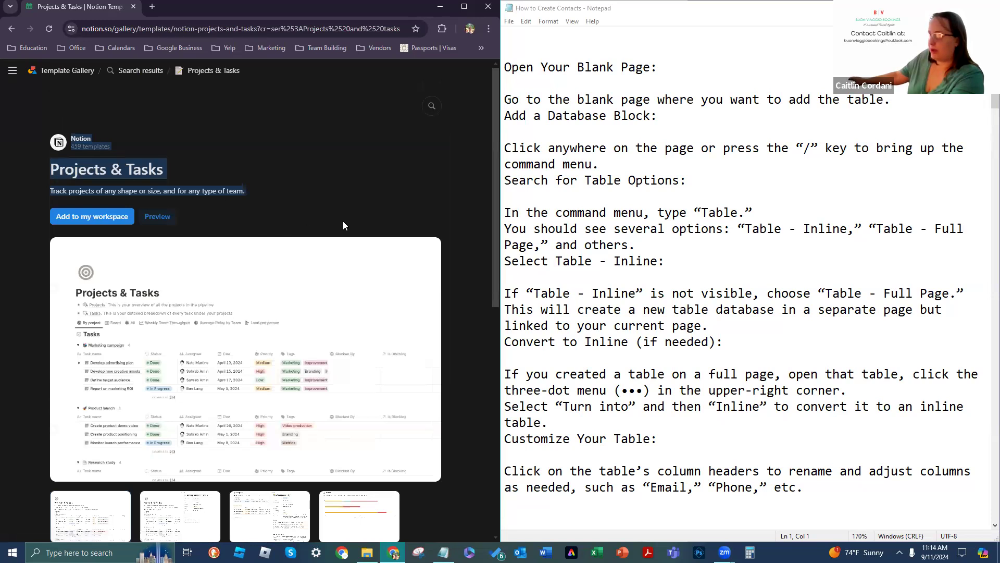
Step: View the template's task side-peek and bar-chart screenshots
scroll(364, 224, "down", 3)
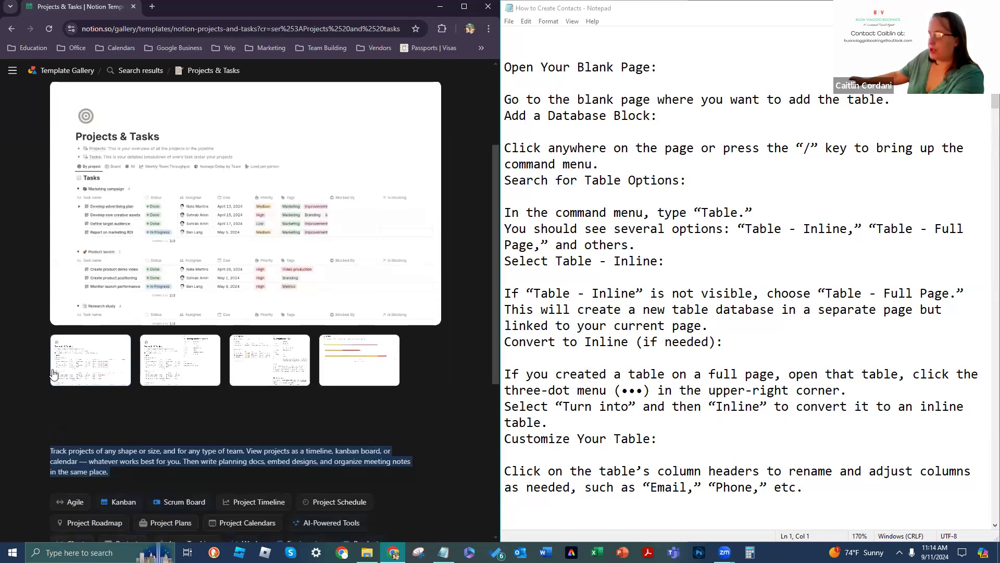
left_click(255, 364)
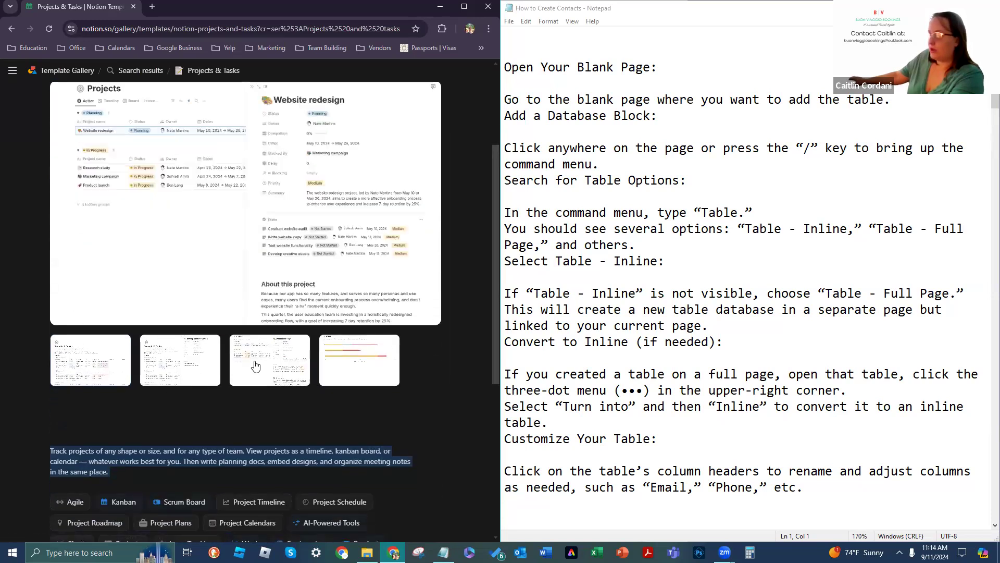
left_click(350, 352)
scroll(191, 339, "up", 3)
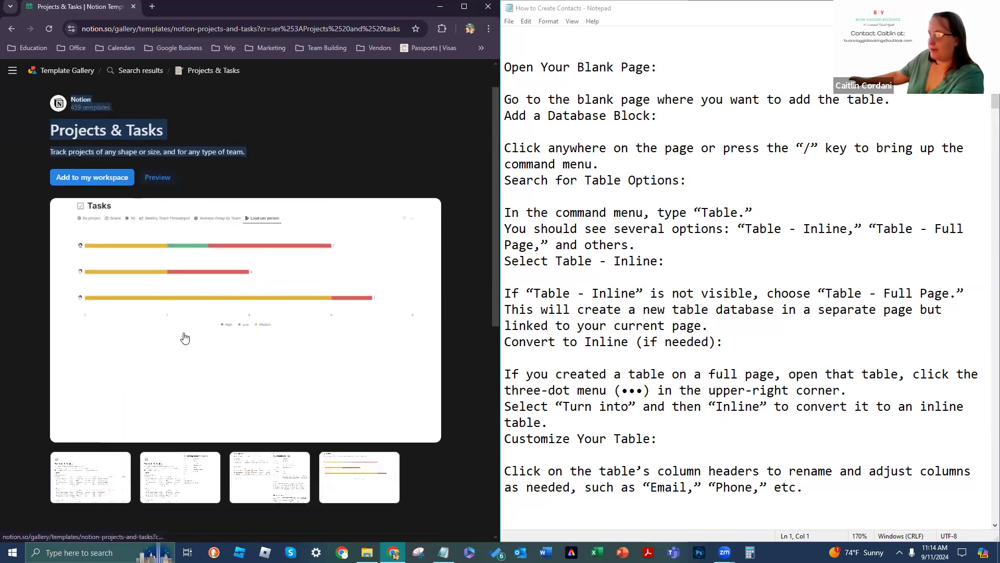
Step: Open the template's live preview and look through its grouped task tables
left_click(147, 216)
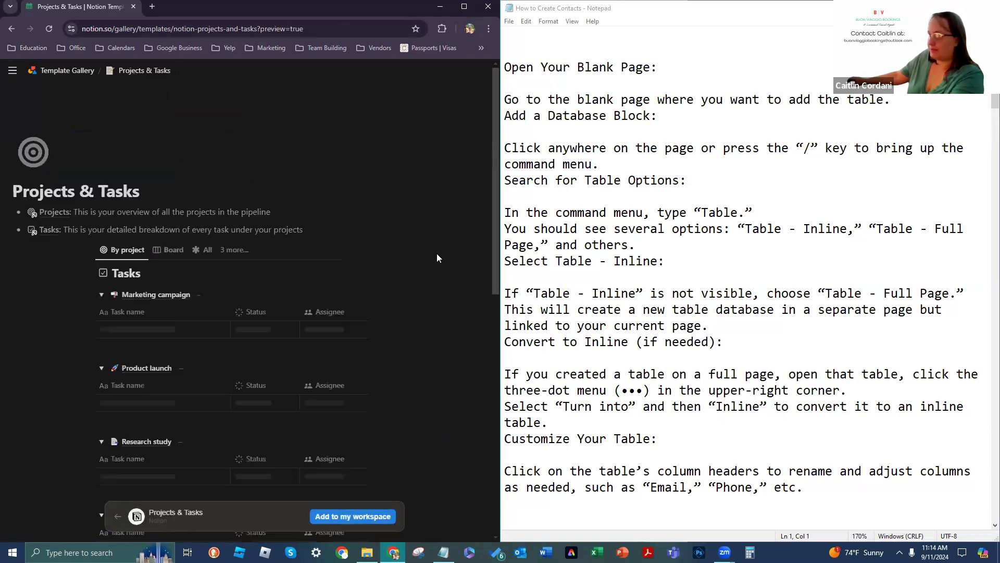
scroll(437, 304, "down", 3)
scroll(436, 305, "down", 3)
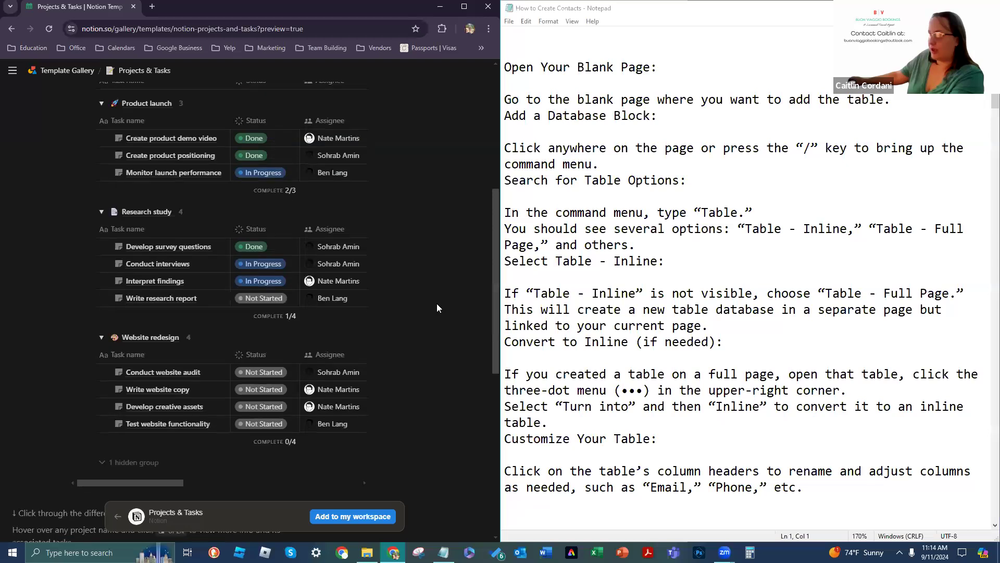
scroll(433, 304, "up", 6)
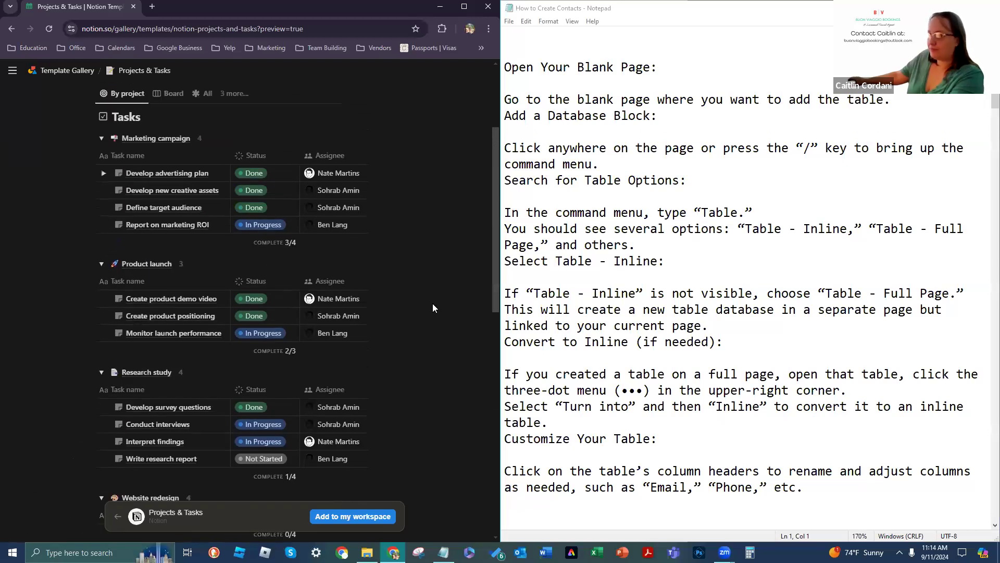
mouse_move(24, 95)
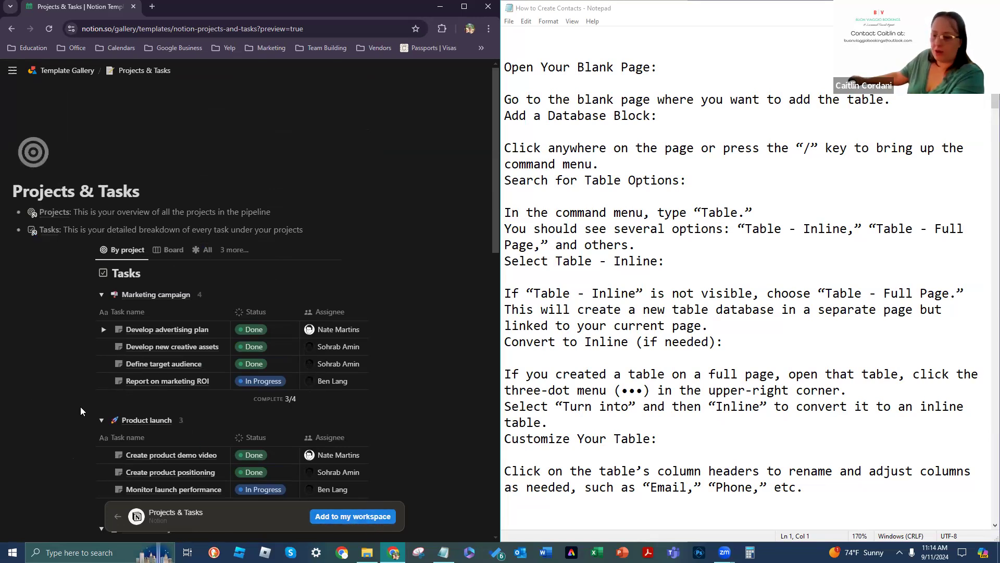
mouse_move(36, 136)
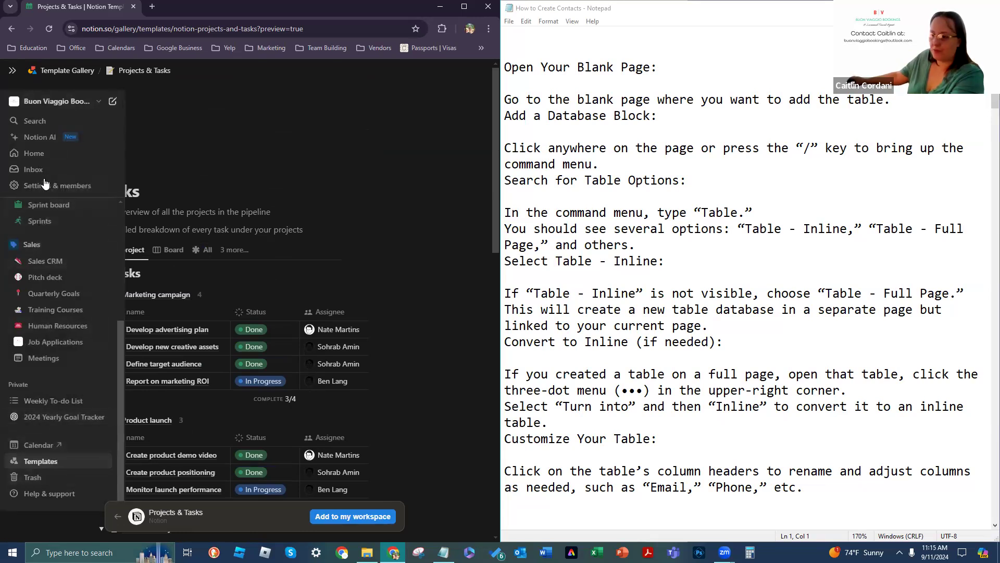
Step: Open the workspace's Projects page from the sidebar's Teamspaces list
scroll(52, 244, "up", 4)
left_click(56, 245)
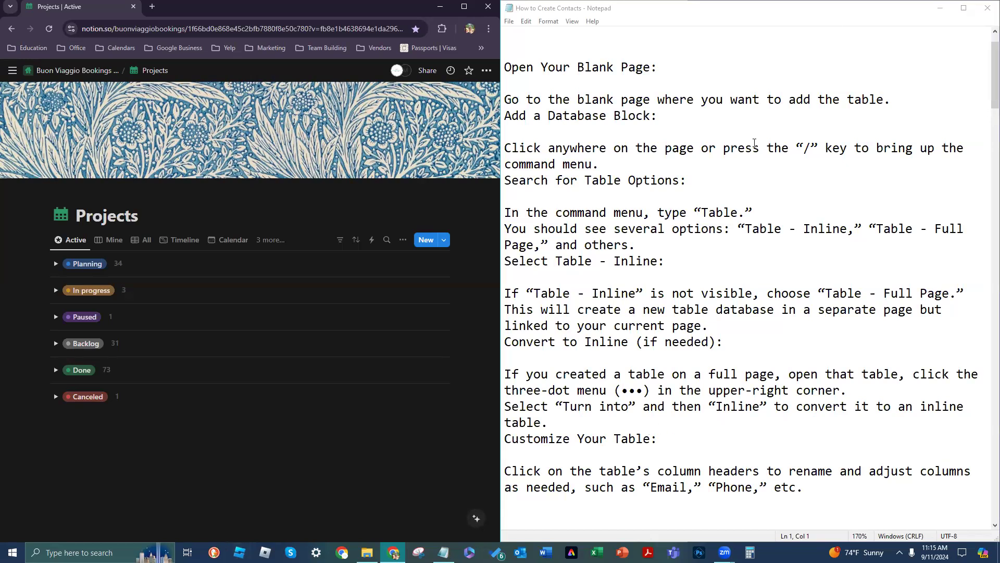
scroll(754, 143, "down", 1)
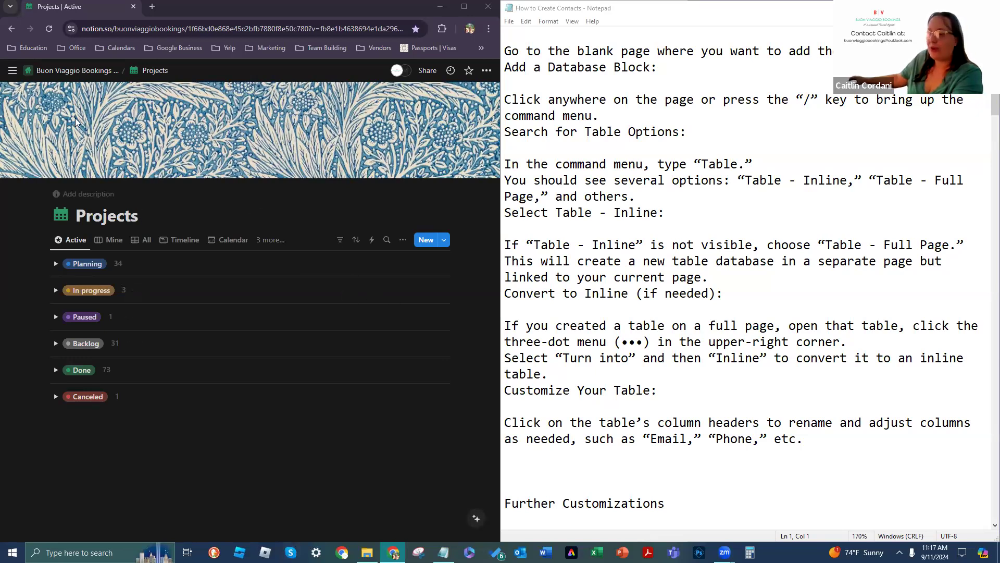
mouse_move(12, 69)
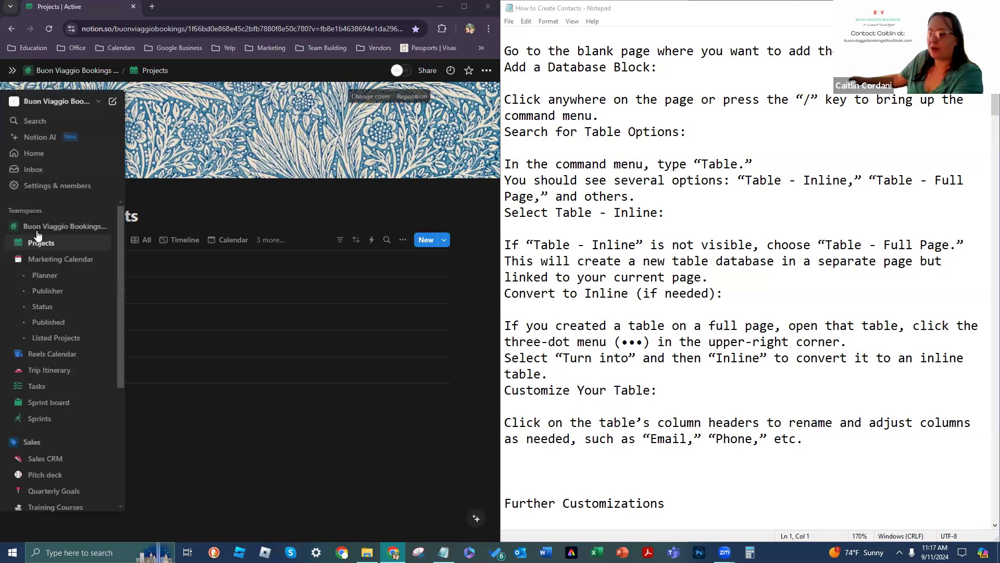
Step: Collapse the Marketing Calendar sub-pages in the sidebar page list
left_click(16, 259)
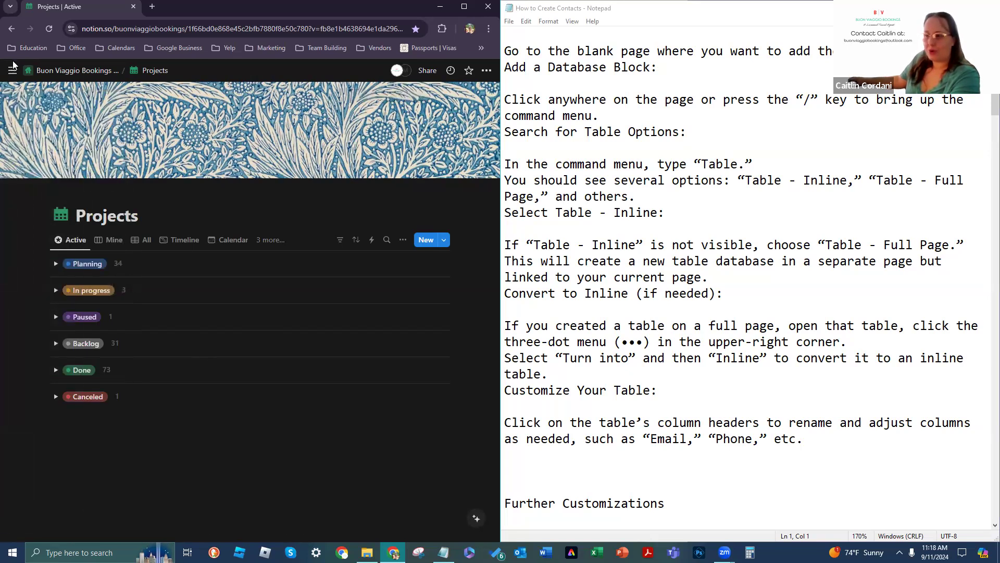
Step: Bring up the sidebar listing Projects, Marketing Calendar, Tasks and Sprints under the teamspace
mouse_move(12, 78)
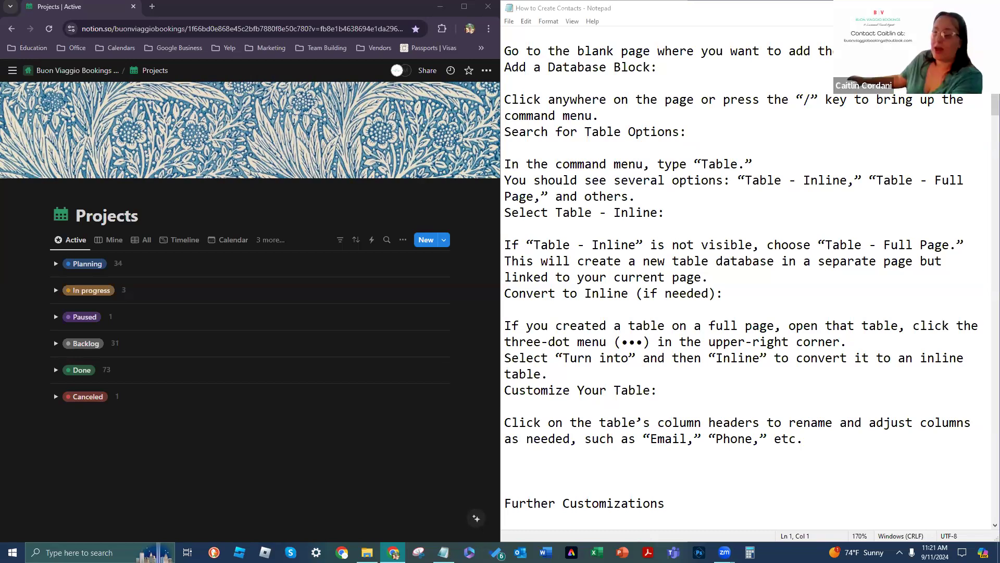
Step: Open the template gallery and show the Work templates
mouse_move(5, 88)
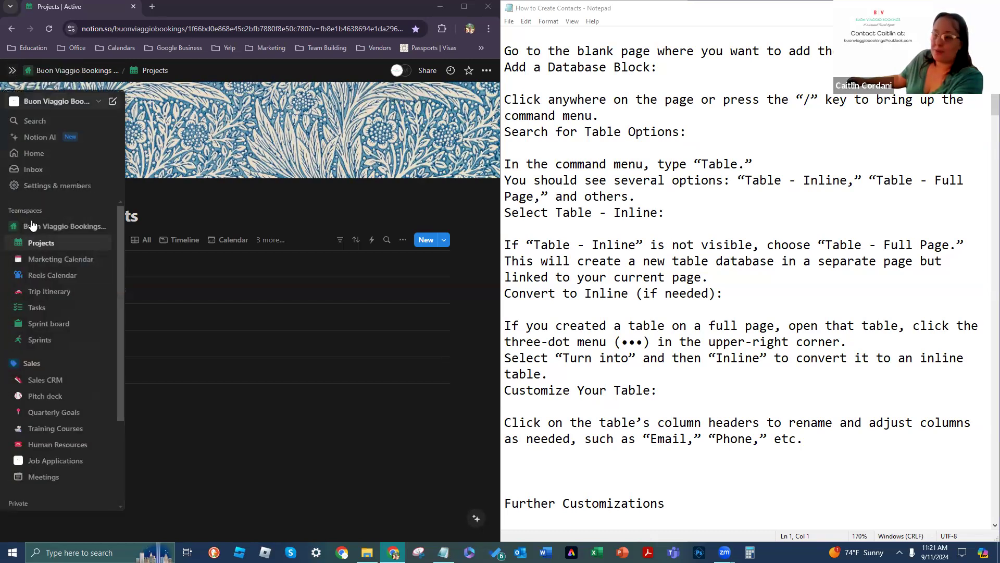
scroll(29, 404, "down", 3)
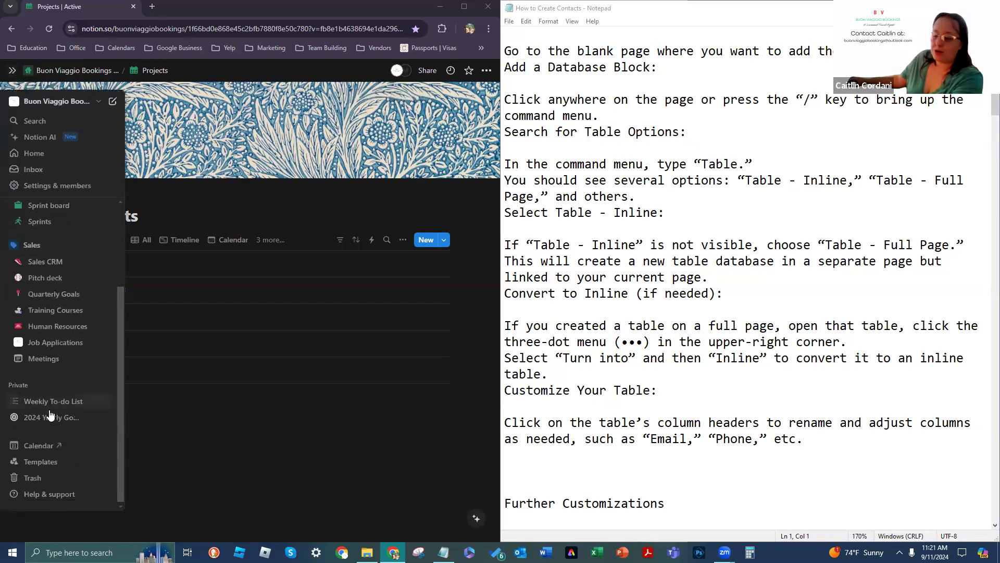
left_click(44, 464)
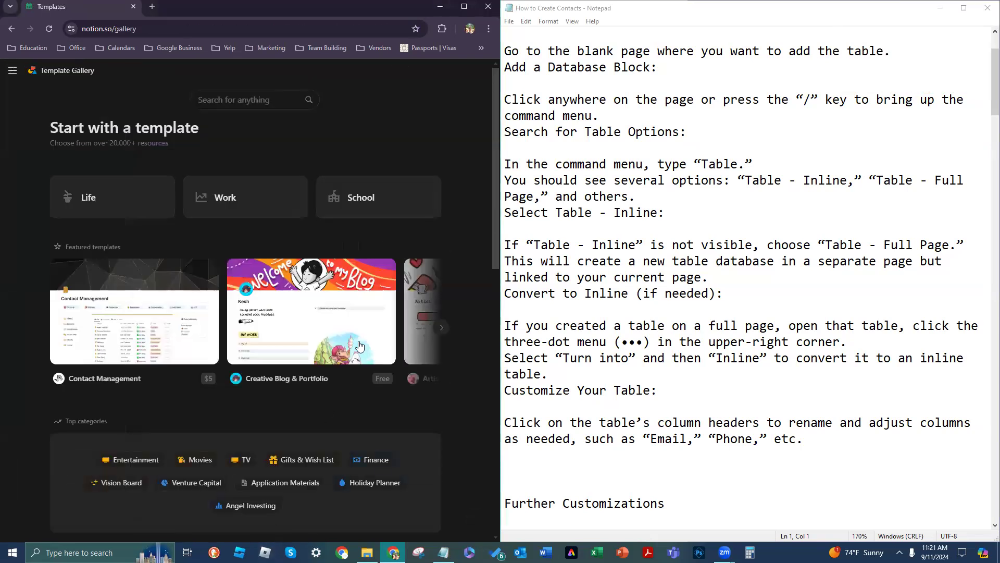
left_click(239, 215)
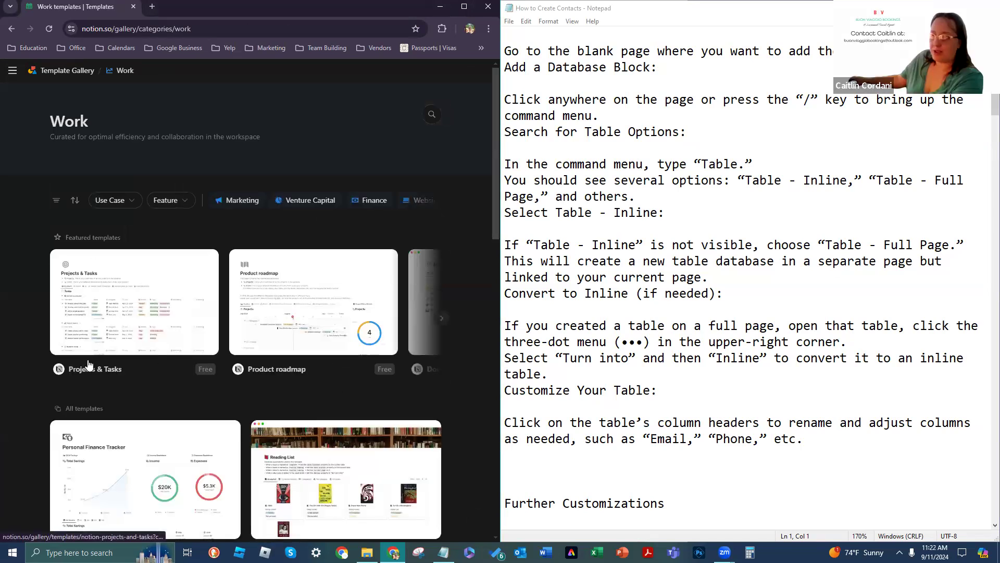
Step: Open the Projects & Tasks template page and skim it
left_click(138, 319)
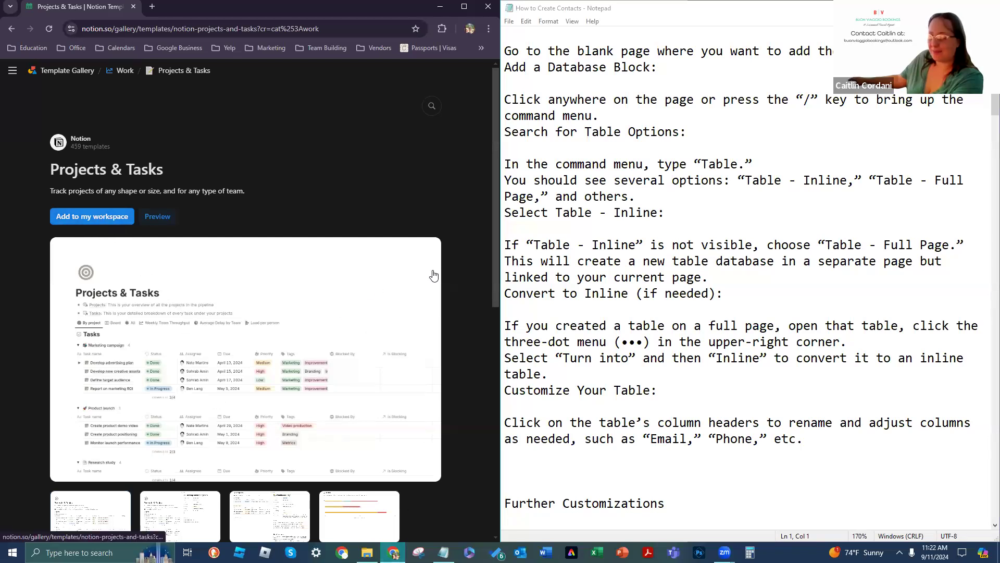
scroll(435, 286, "down", 2)
scroll(438, 298, "up", 2)
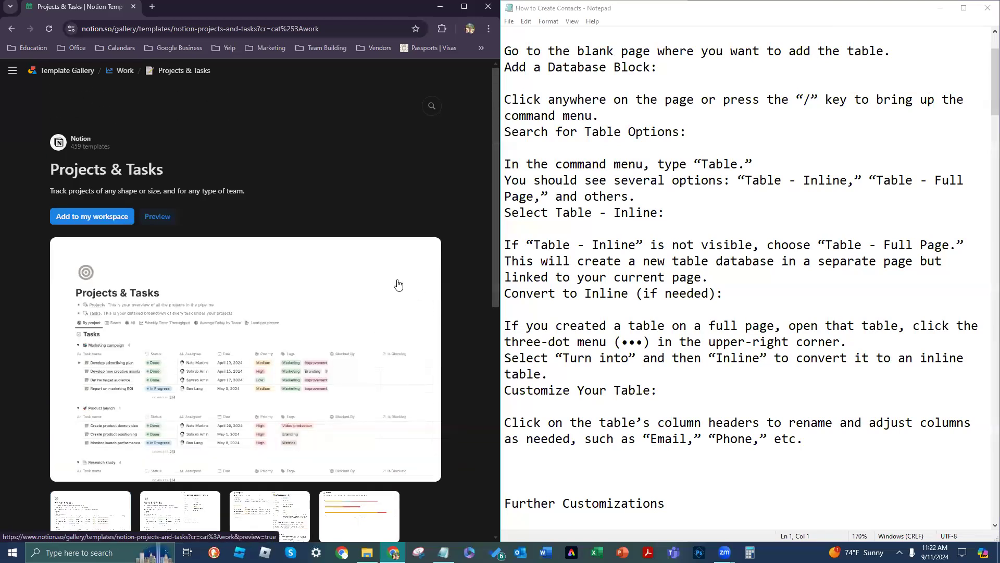
mouse_move(17, 76)
scroll(73, 259, "up", 3)
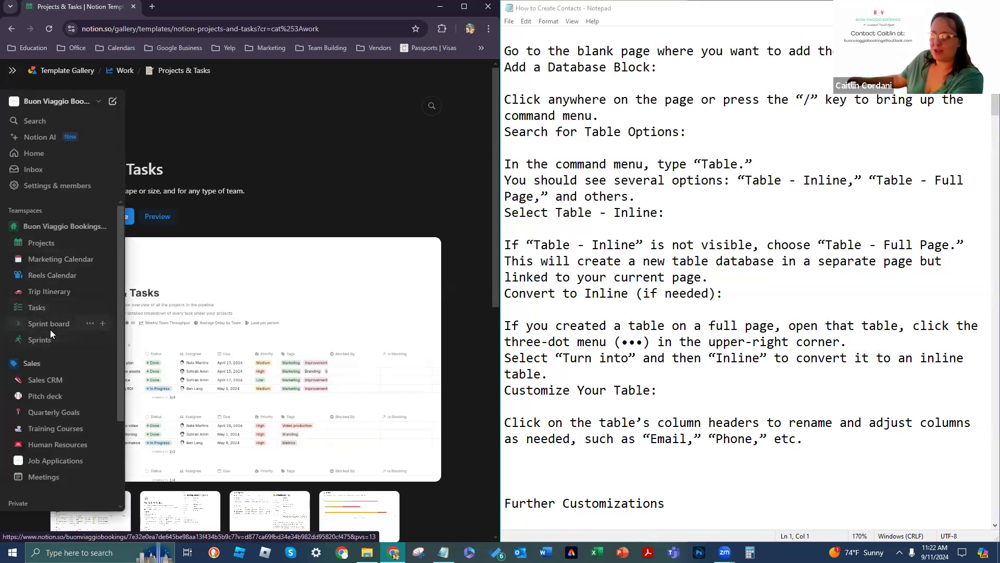
Step: Return to the Buon Viaggio Projects page and bring up its Change cover picker
left_click(59, 240)
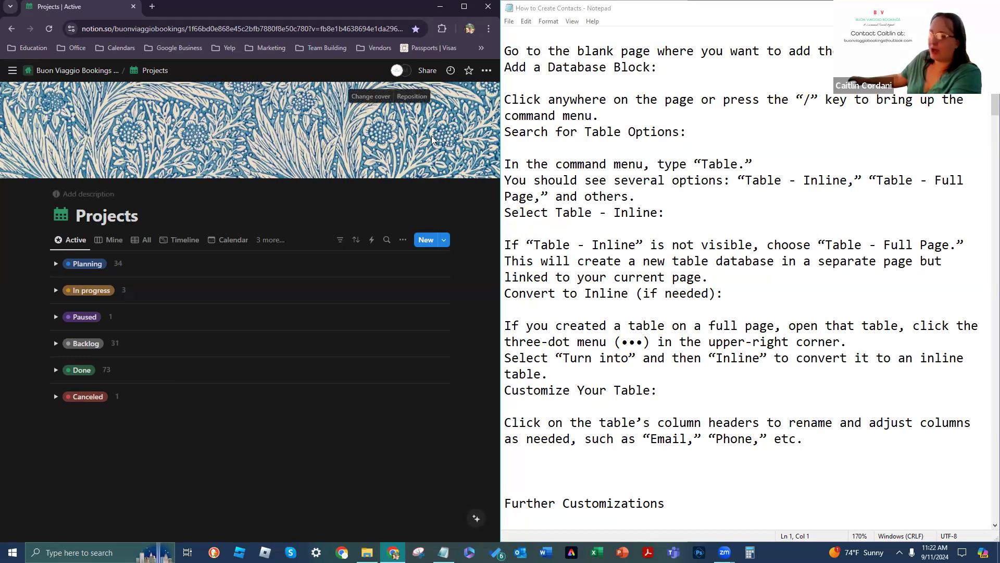
left_click(370, 96)
Step: Scroll through the cover Gallery's colour gradients and NASA images
scroll(408, 218, "down", 5)
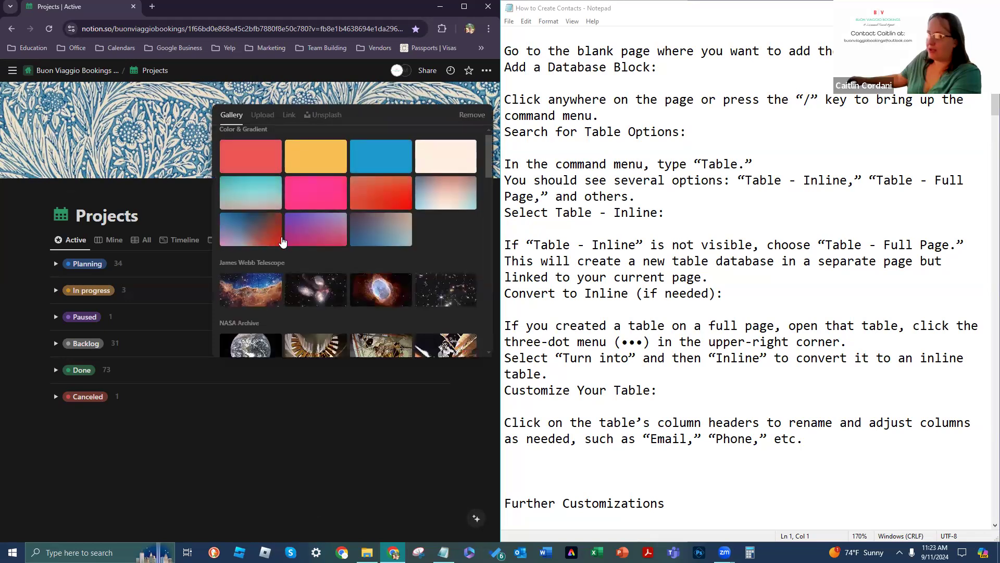
scroll(408, 218, "down", 10)
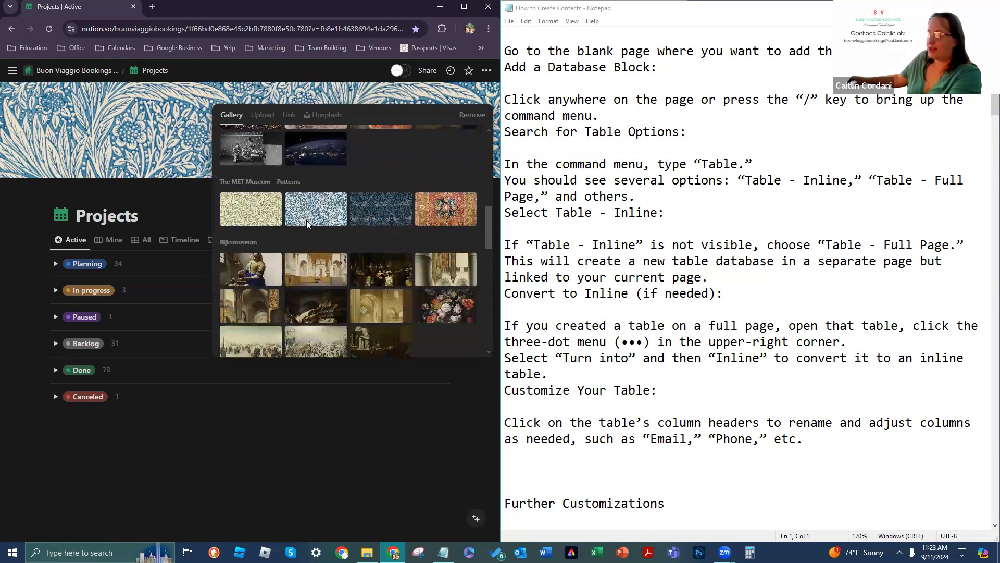
scroll(373, 191, "down", 3)
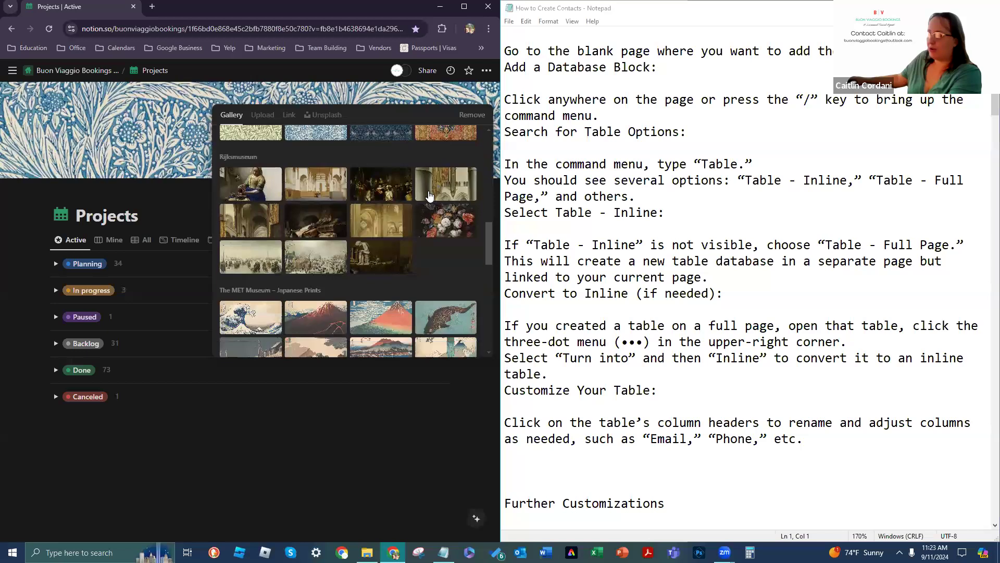
scroll(375, 219, "down", 2)
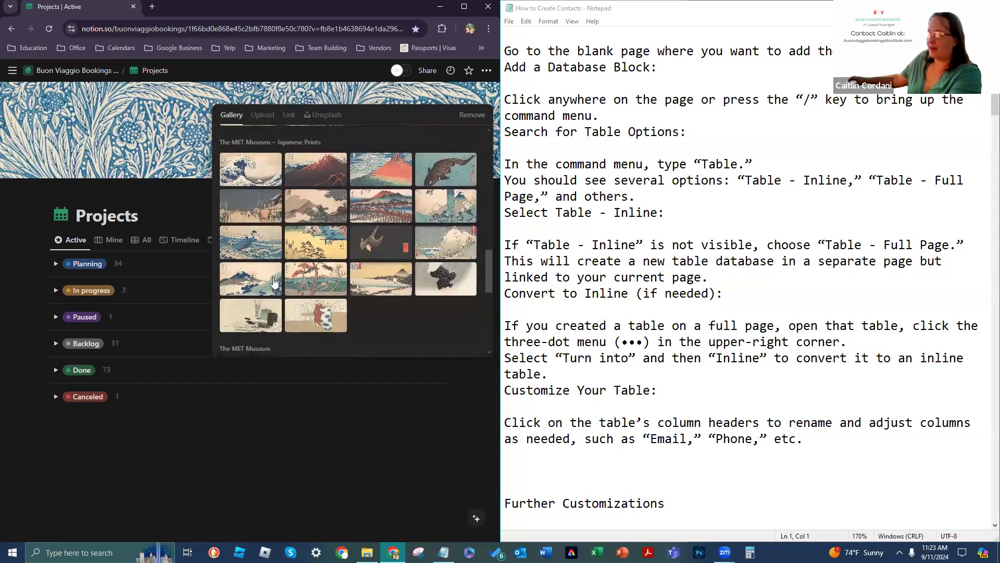
scroll(453, 216, "down", 2)
scroll(453, 216, "down", 5)
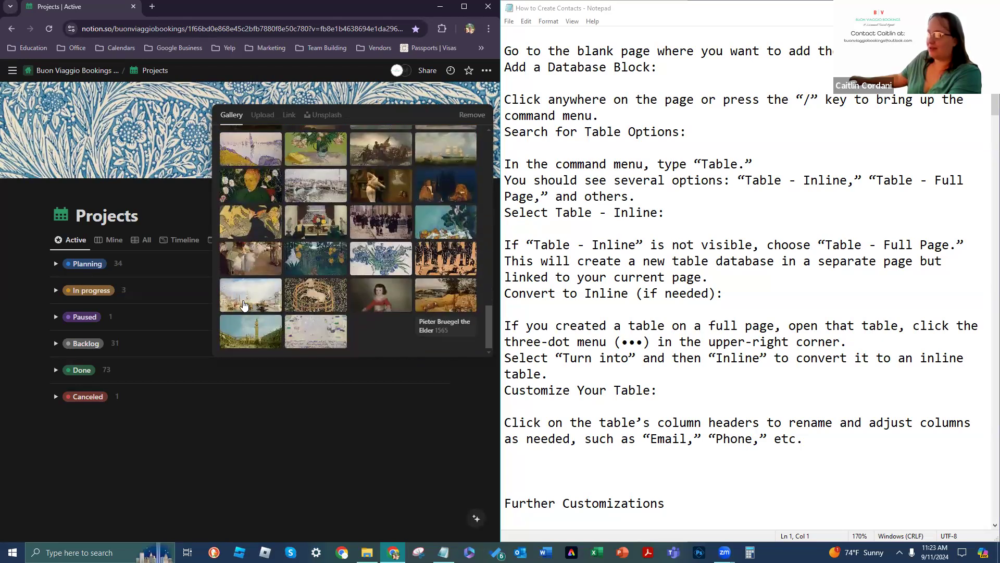
scroll(358, 290, "up", 5)
scroll(357, 290, "up", 3)
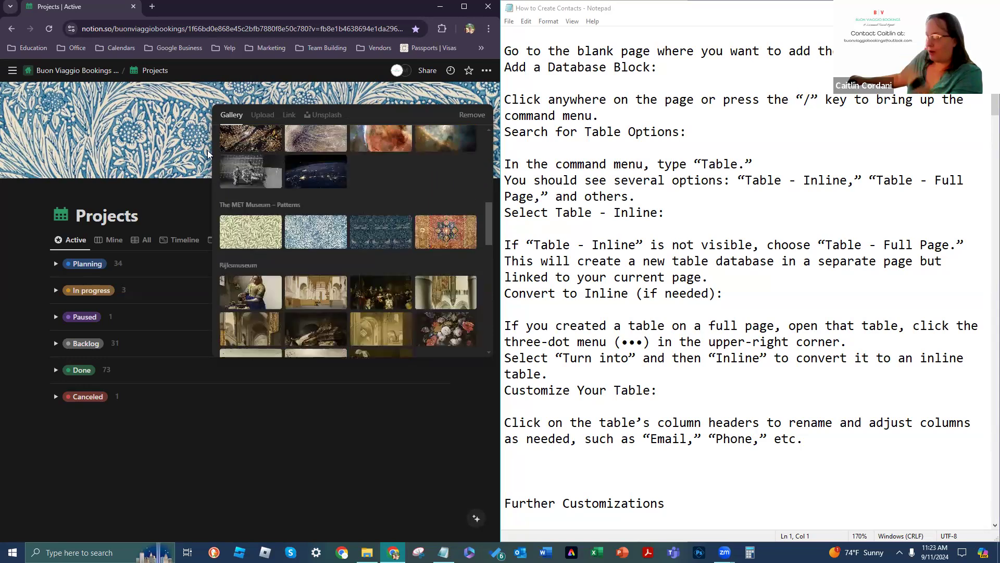
Step: Check the Upload, Link and Unsplash cover options, then close the picker unchanged
left_click(264, 115)
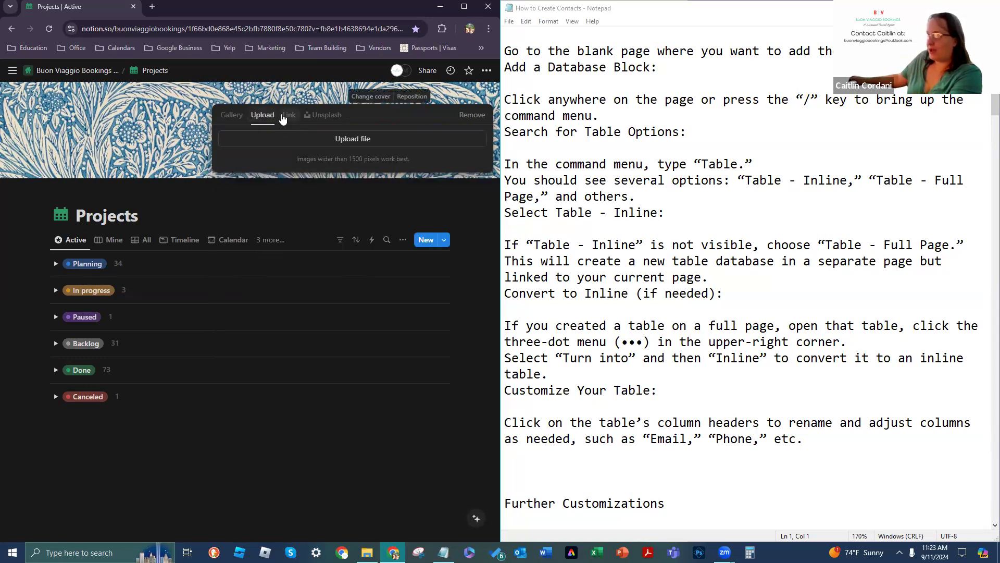
left_click(285, 116)
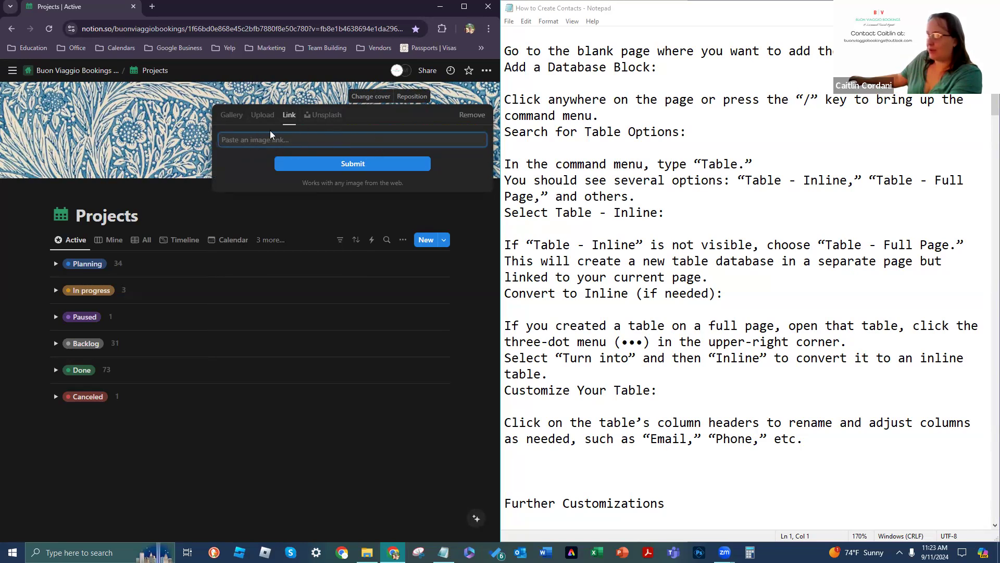
left_click(329, 117)
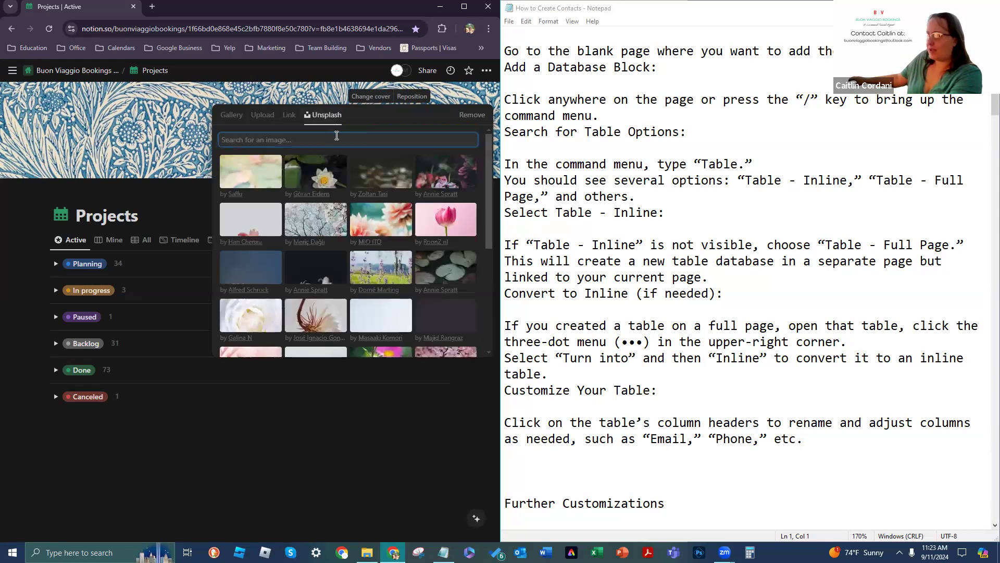
scroll(458, 197, "down", 3)
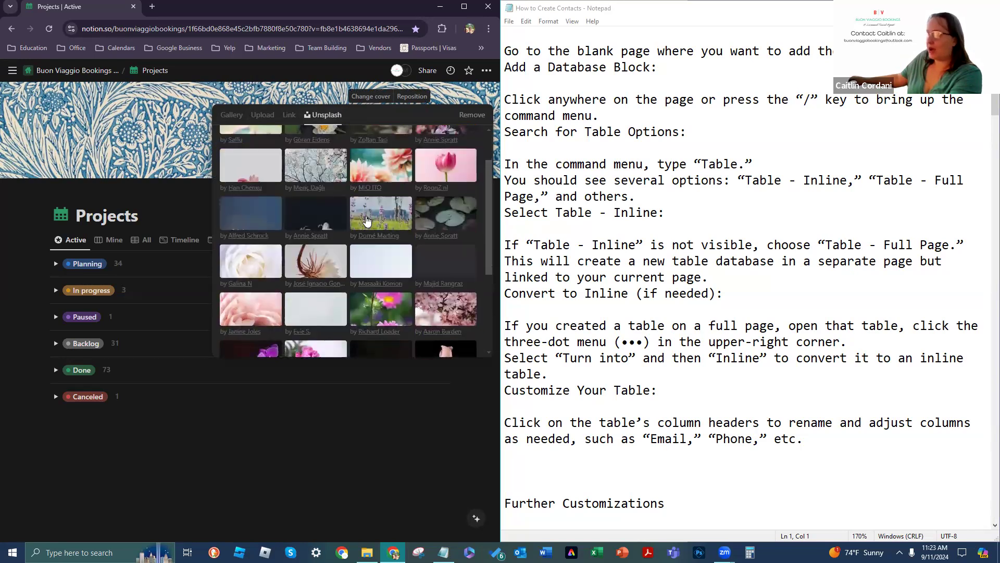
scroll(259, 270, "down", 1)
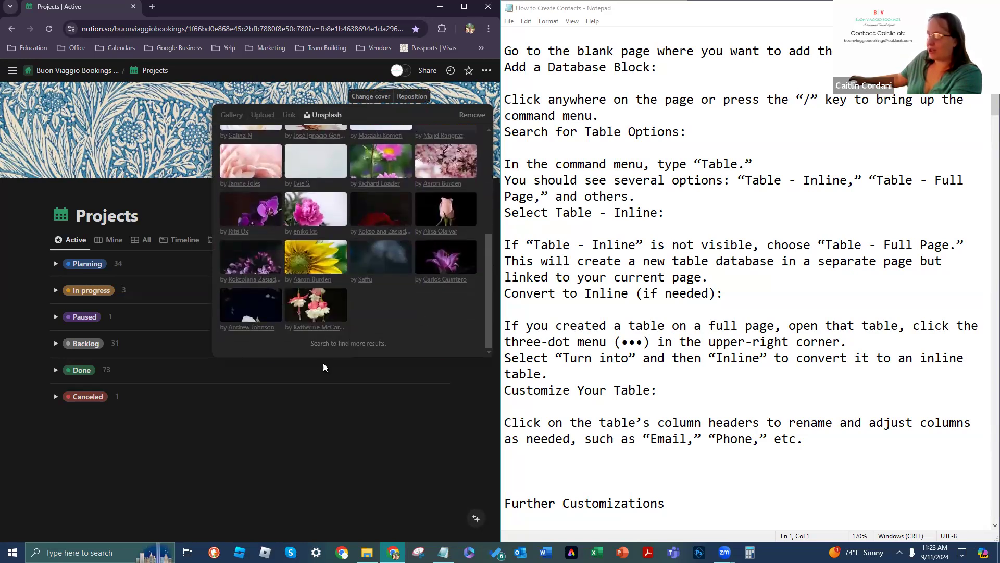
scroll(306, 246, "up", 4)
left_click(224, 114)
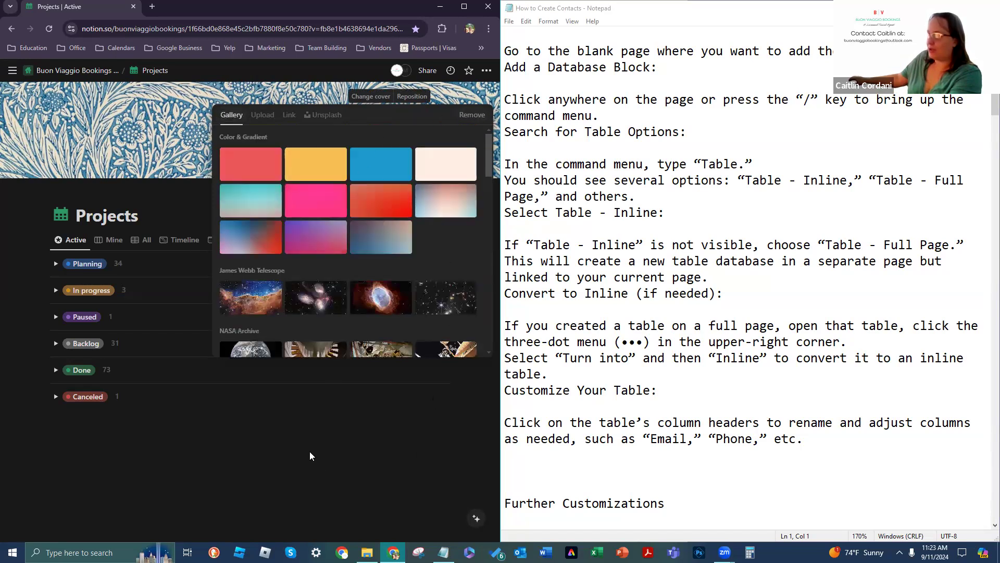
left_click(263, 505)
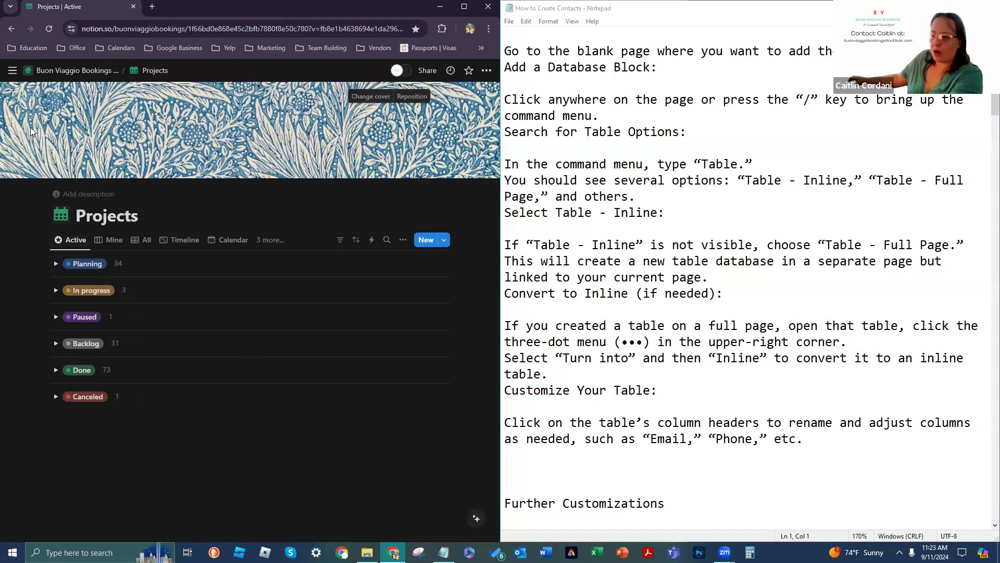
mouse_move(8, 72)
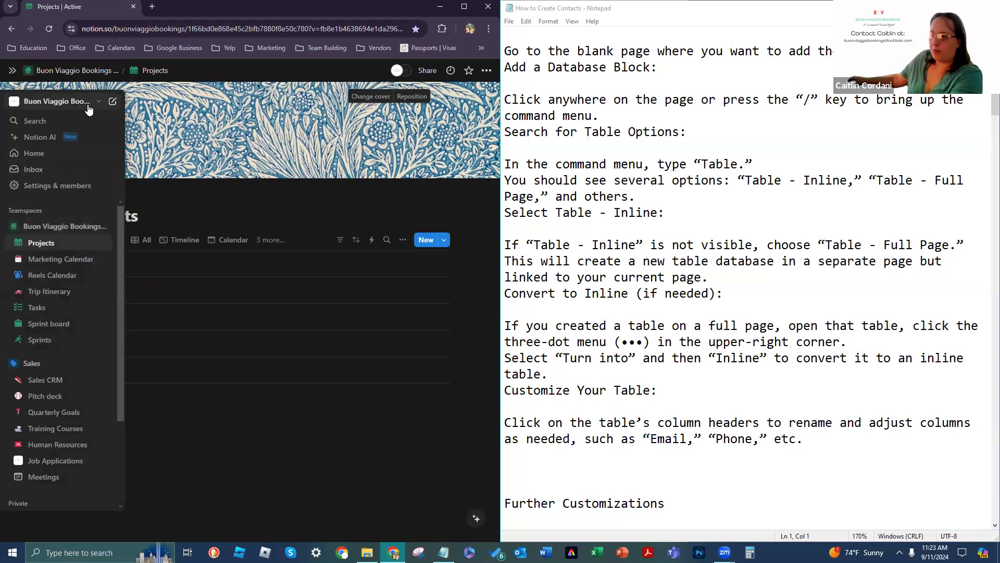
Step: Lock the sidebar open and widen it, then collapse and re-expand the Buon Viaggio Bookings HQ teamspace
left_click(11, 72)
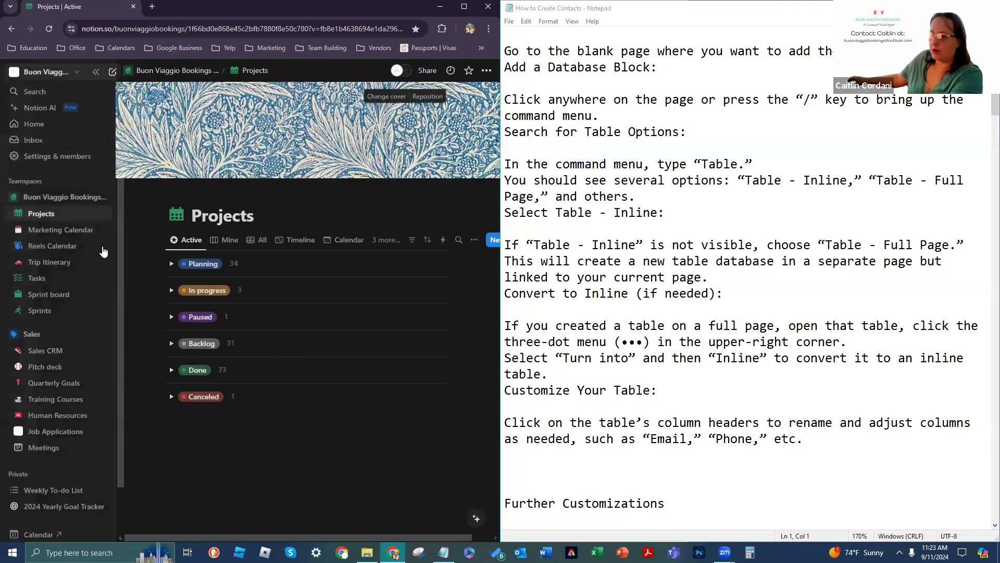
left_click_drag(128, 210, 174, 209)
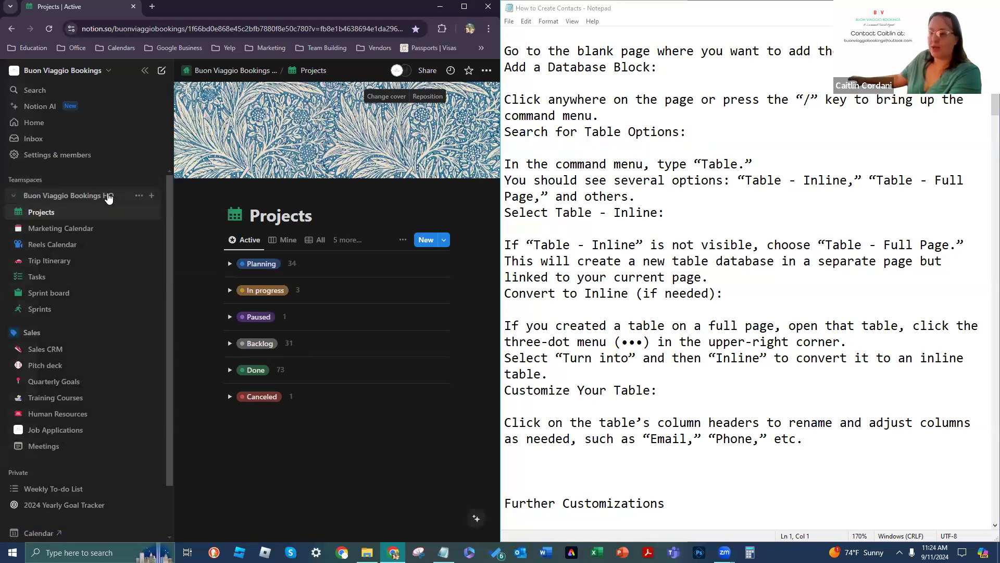
left_click(38, 201)
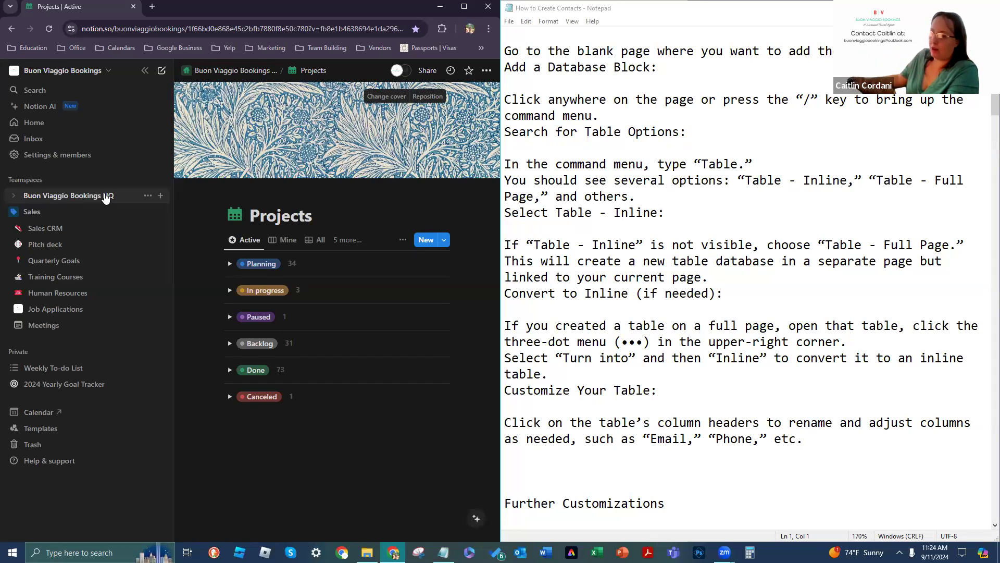
left_click(14, 197)
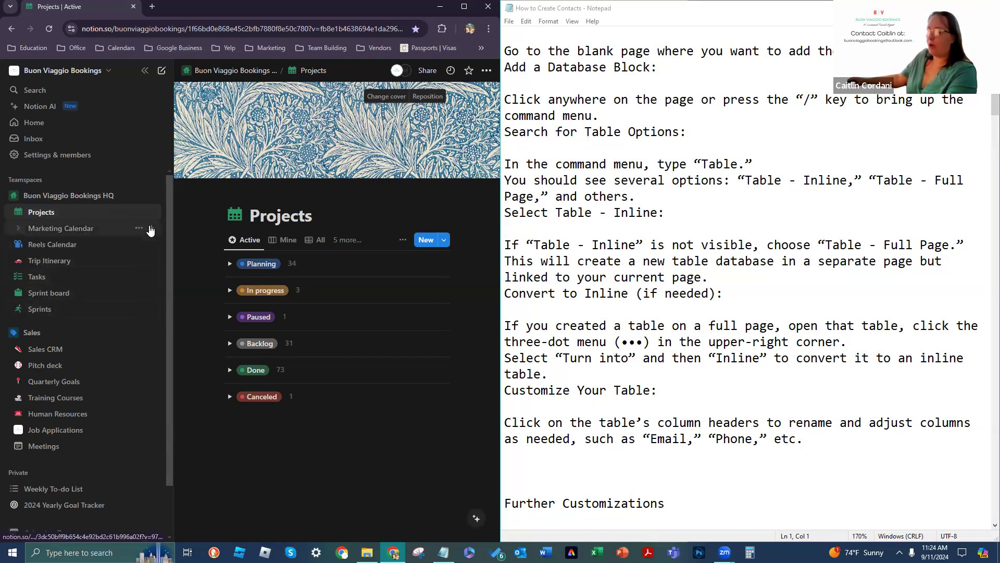
Step: Add a new page to the Buon Viaggio Bookings HQ teamspace with a pink headset icon
left_click(151, 198)
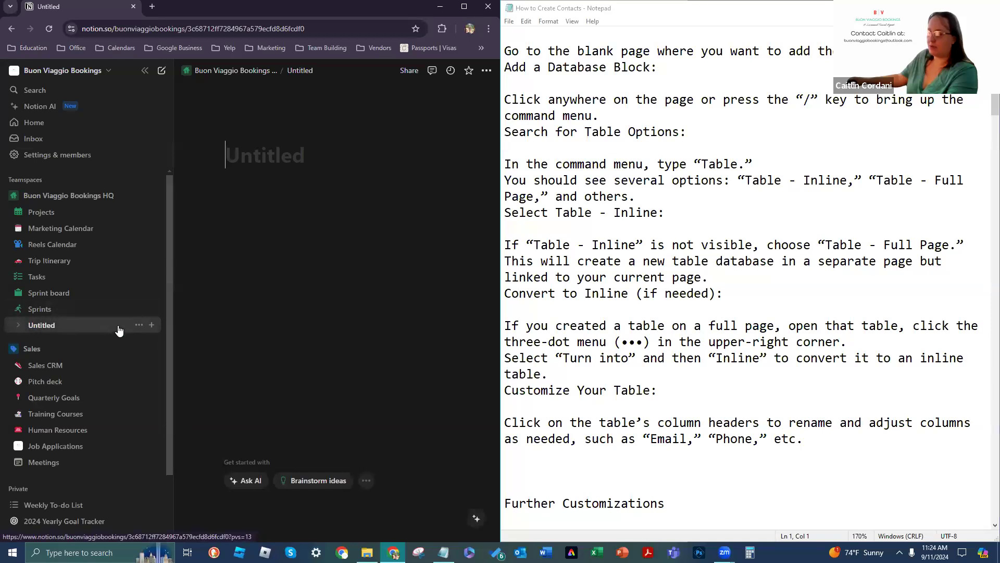
right_click(137, 328)
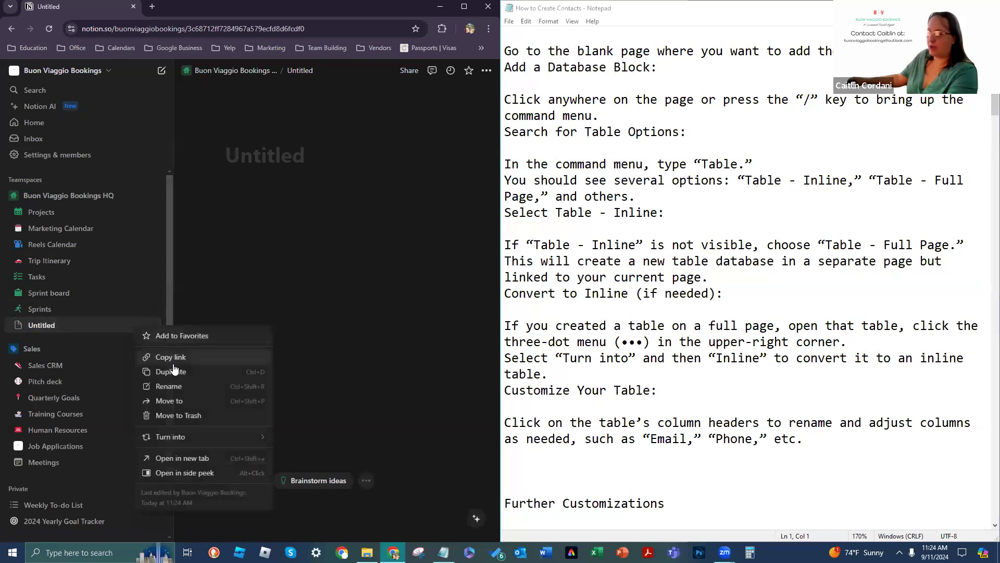
left_click(206, 391)
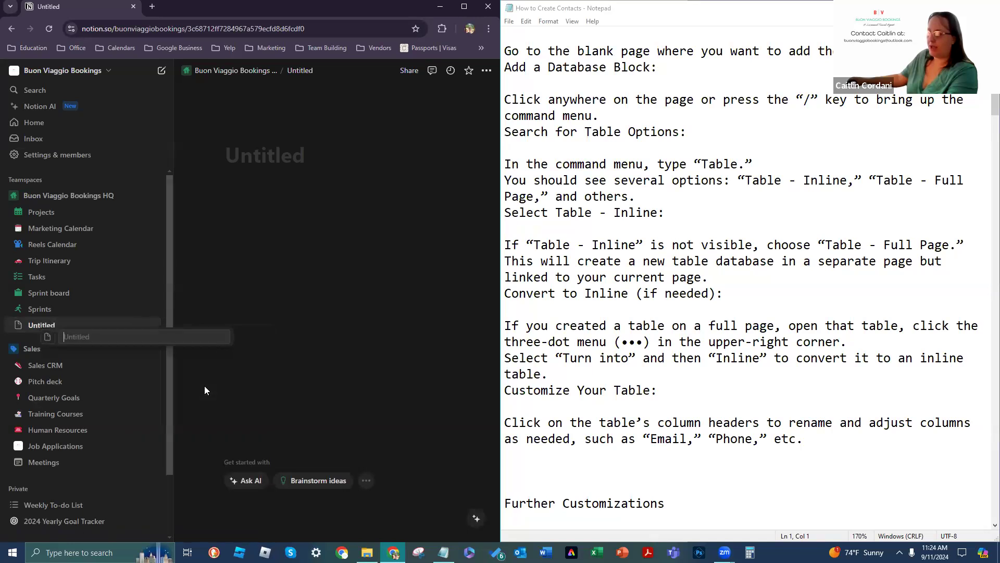
left_click(49, 339)
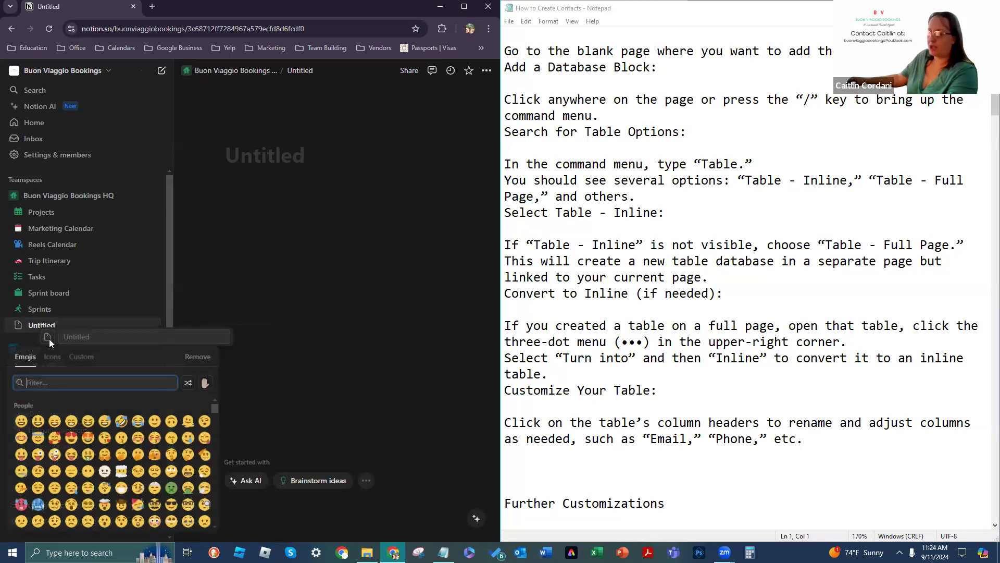
left_click(49, 360)
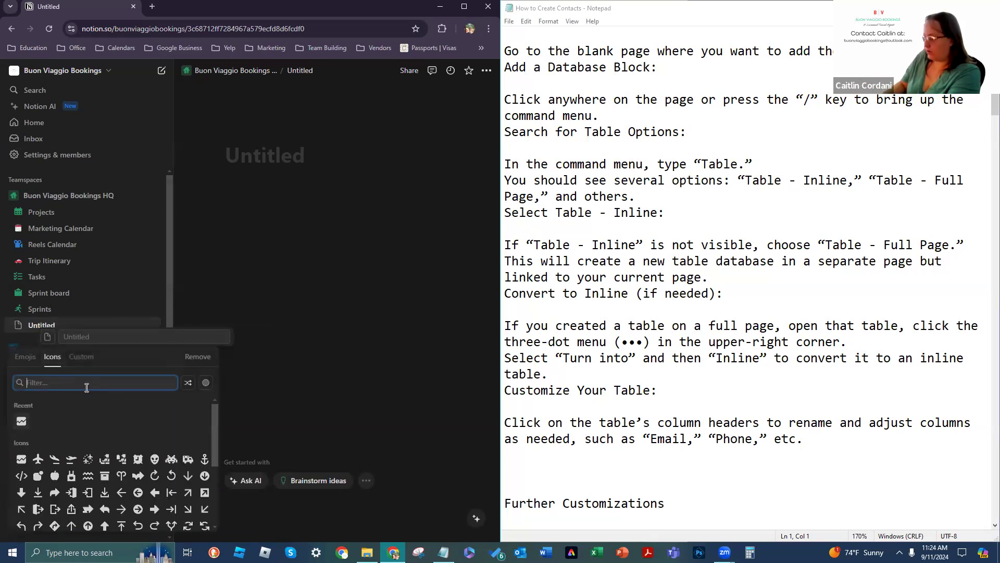
type("Phone")
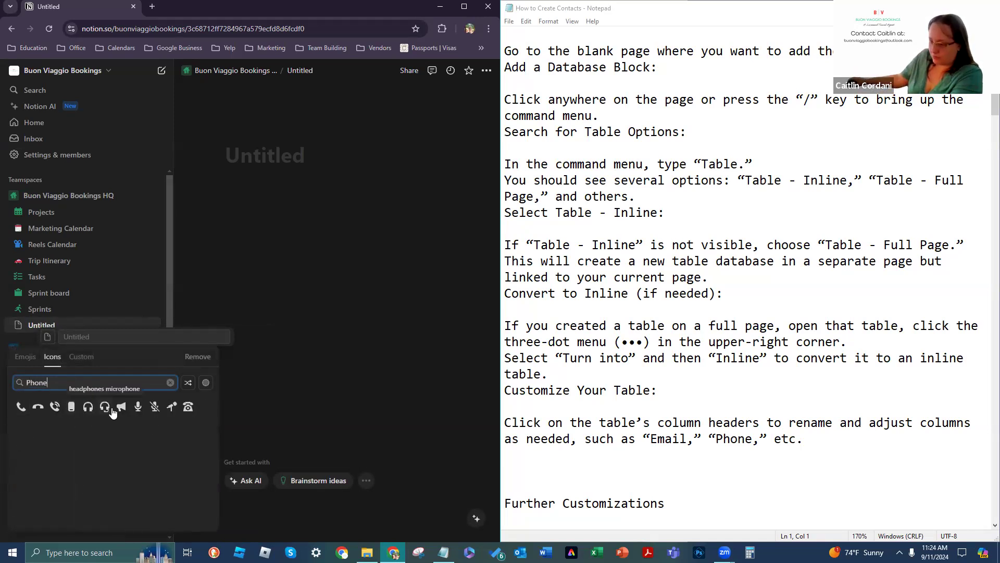
mouse_move(105, 408)
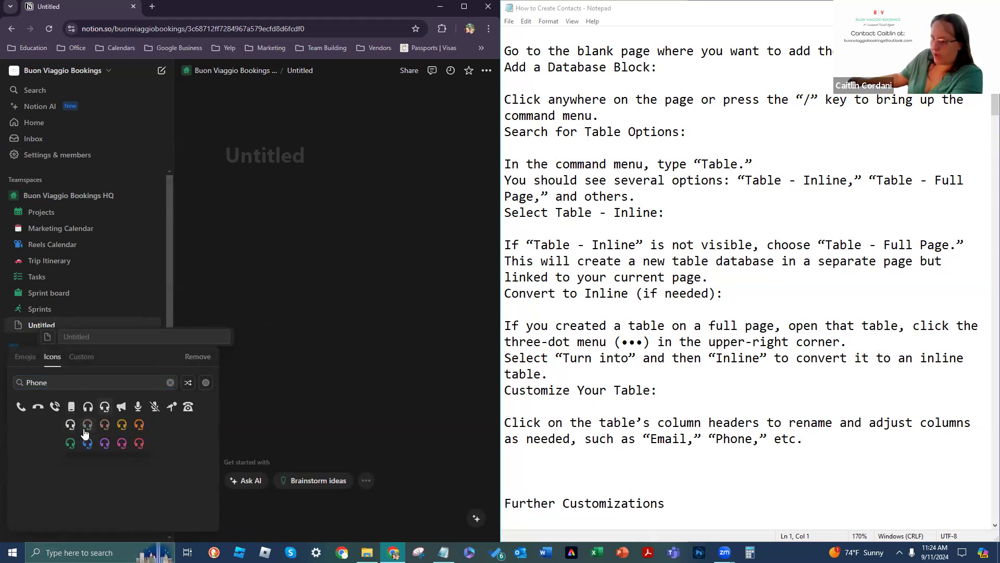
left_click(122, 441)
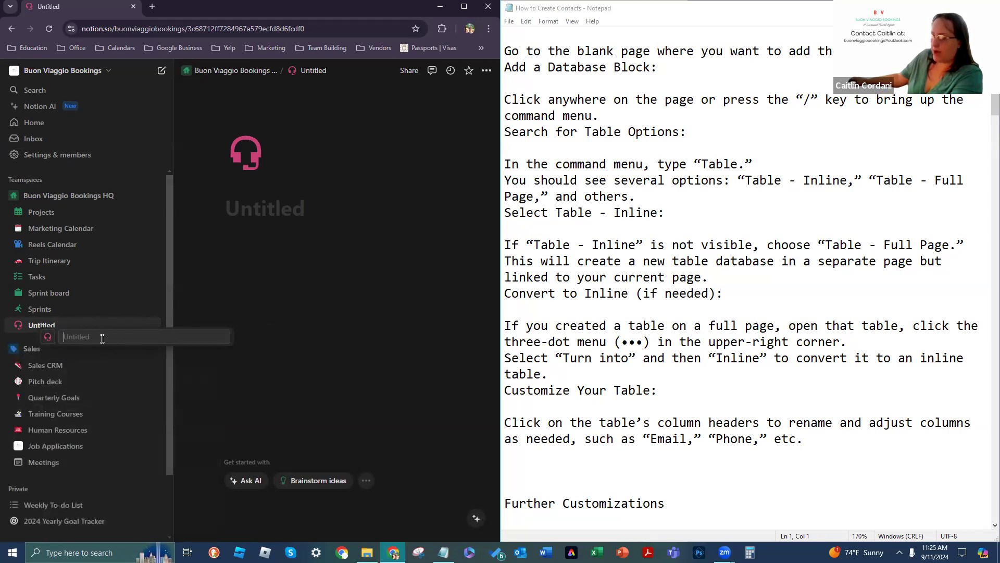
Step: Title the new page 'Contacts for Clients' and add a cover image
type("Contact")
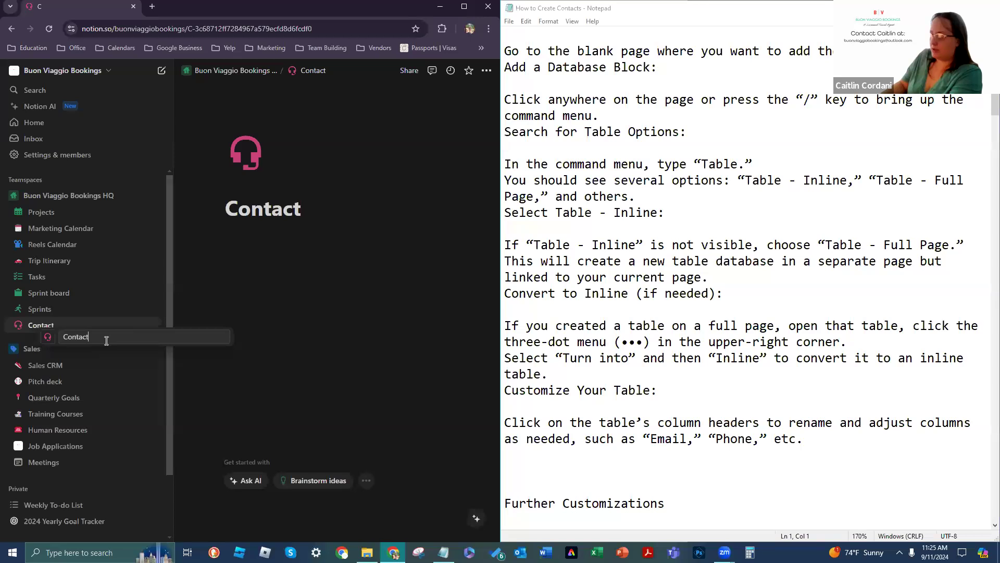
type("s for F")
key("BackSpace")
type("Clie")
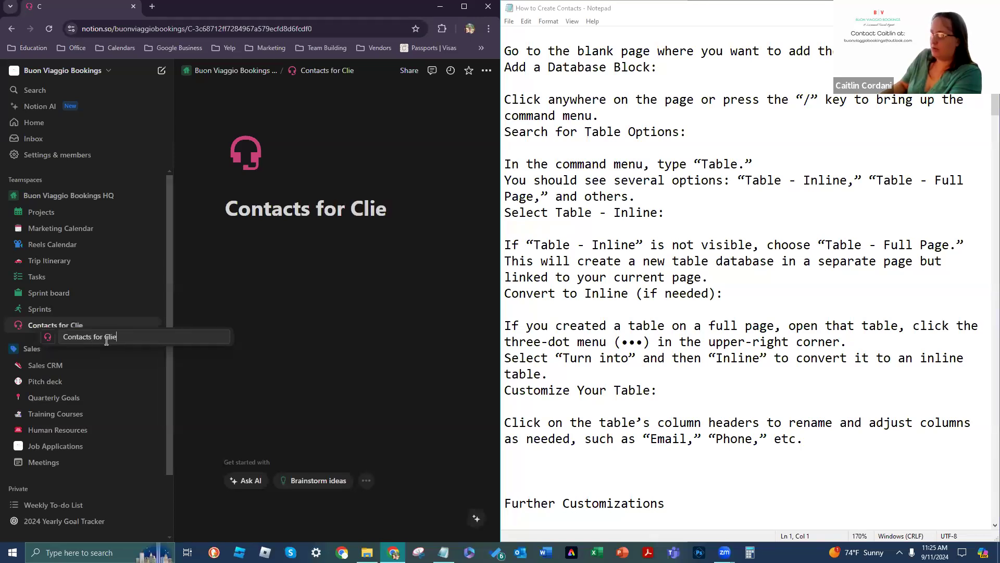
type("nts")
key("Return")
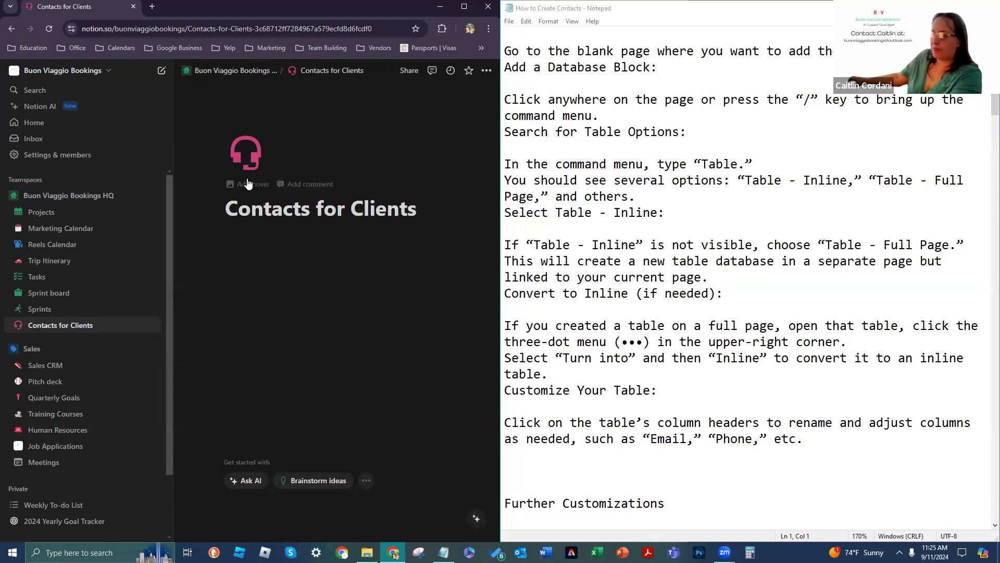
left_click(242, 185)
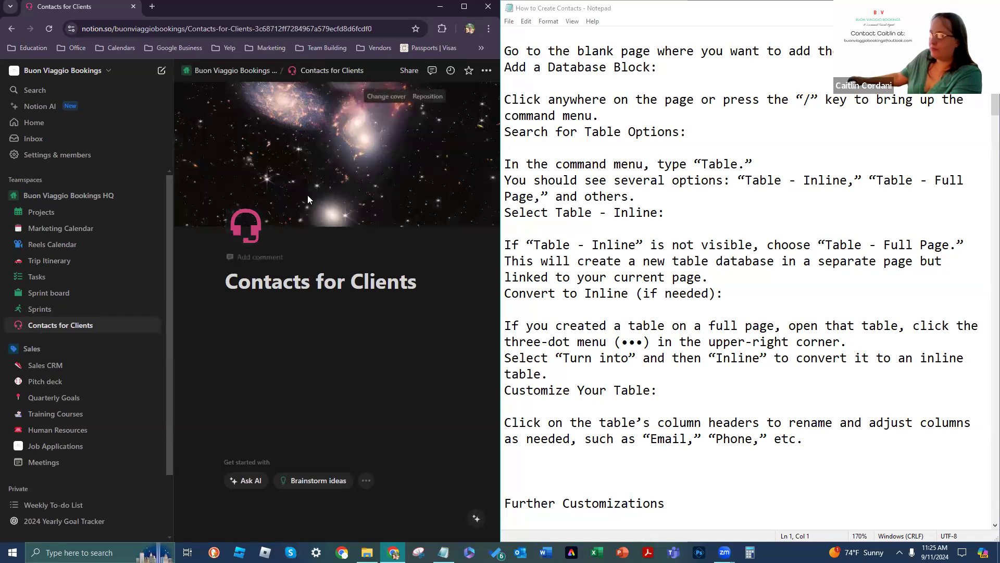
Step: Add an empty block under the title, undoing the accidental comment box
left_click(270, 257)
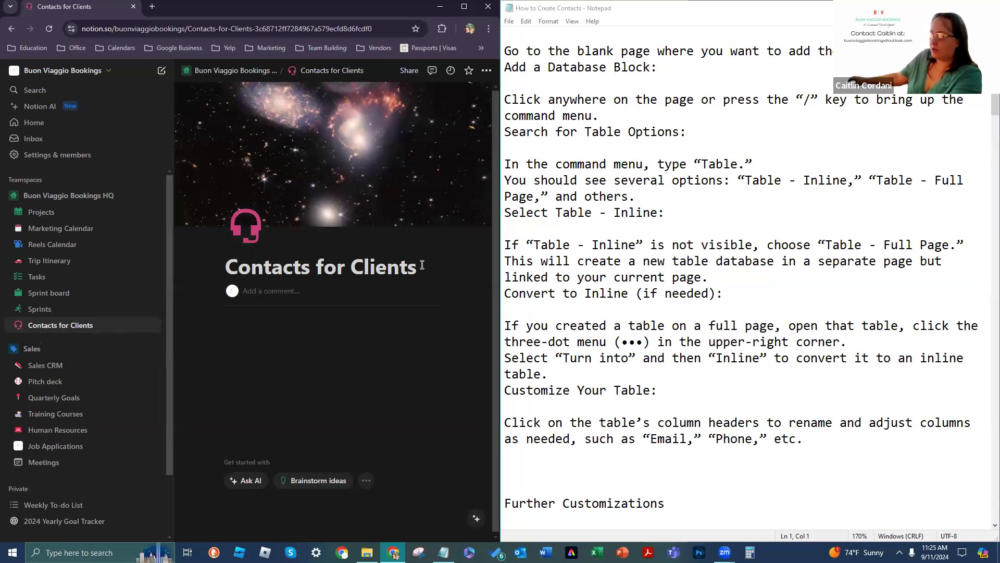
key("Return")
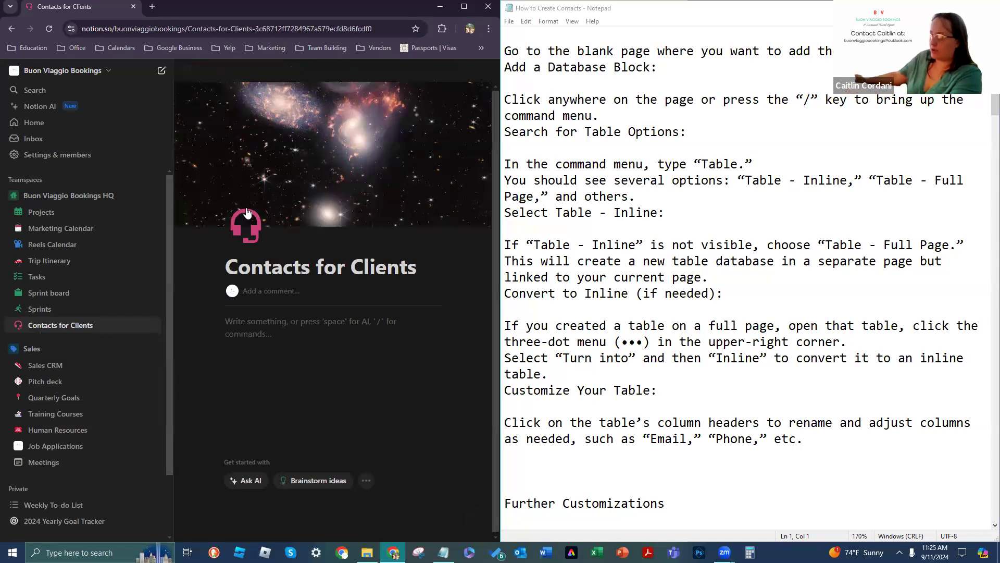
left_click(272, 294)
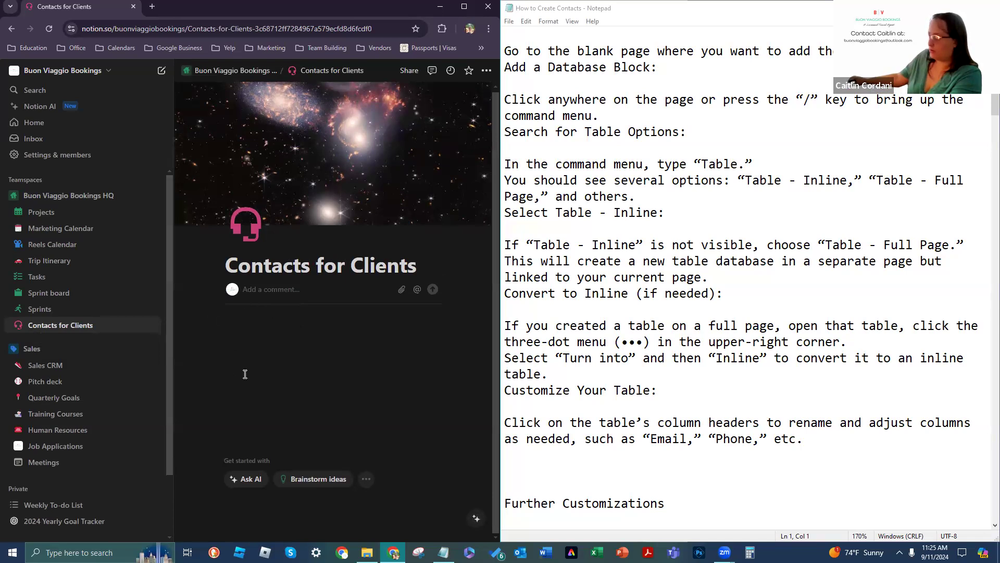
key("ctrl+z")
key("ctrl+z")
Step: Correct the page title back to 'Contacts for Clients'
key("BackSpace")
key("BackSpace")
key("BackSpace")
key("BackSpace")
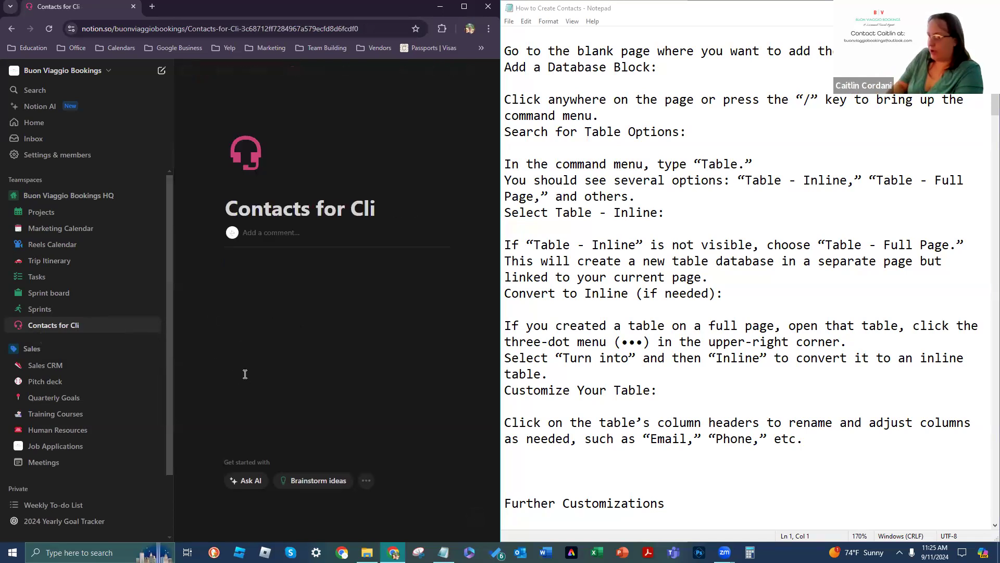
key("BackSpace")
key("BackSpace")
key("BackSpace")
key("BackSpace")
key("BackSpace")
key("BackSpace")
key("BackSpace")
key("BackSpace")
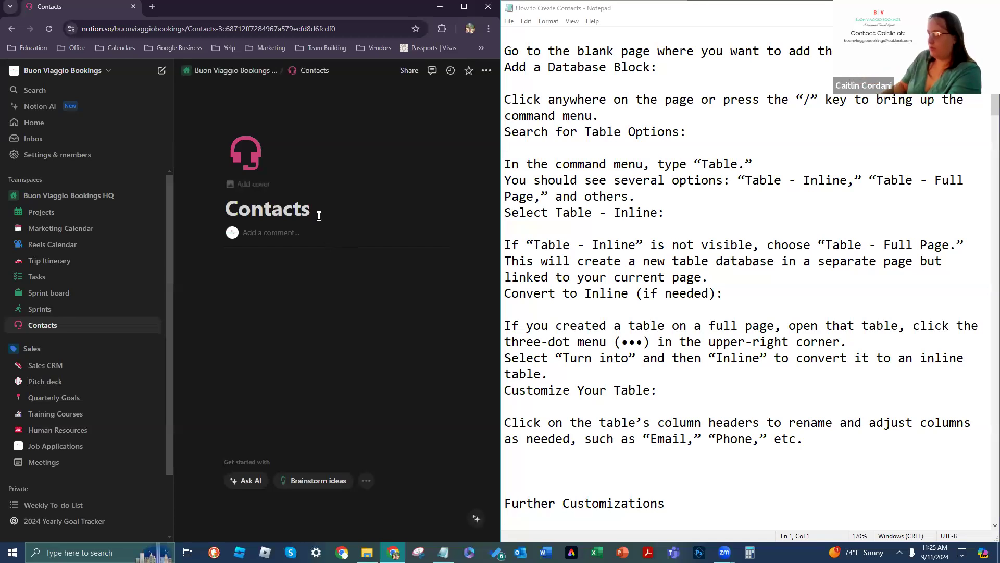
type("for client")
key("BackSpace")
key("BackSpace")
key("BackSpace")
key("BackSpace")
key("BackSpace")
key("BackSpace")
type("C")
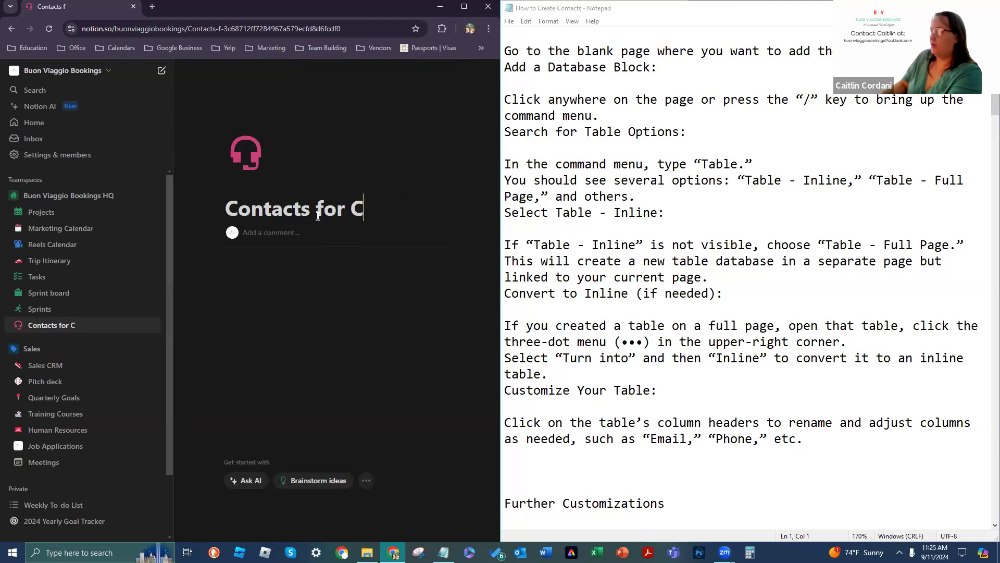
type("lients")
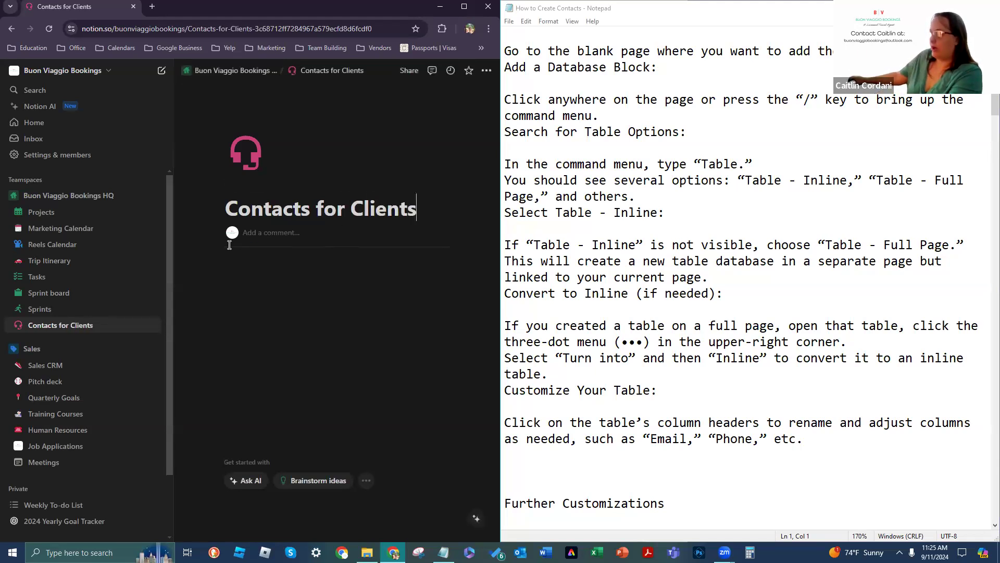
Step: Add empty blocks below the title and place the cursor in one
left_click(232, 262)
key("Return")
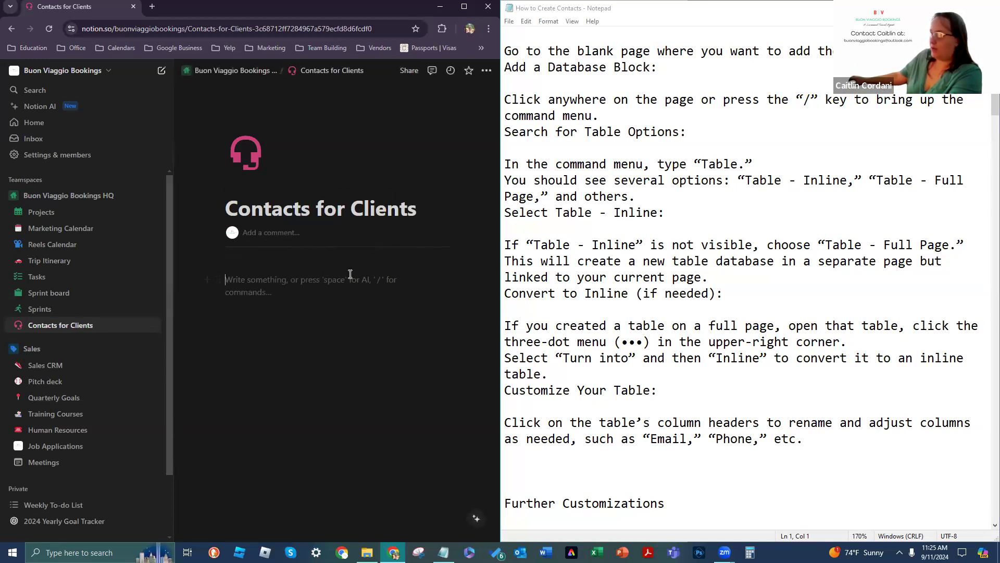
left_click(243, 460)
Step: Type '/' in the empty block under the title and scroll through the block-type list
left_click(317, 356)
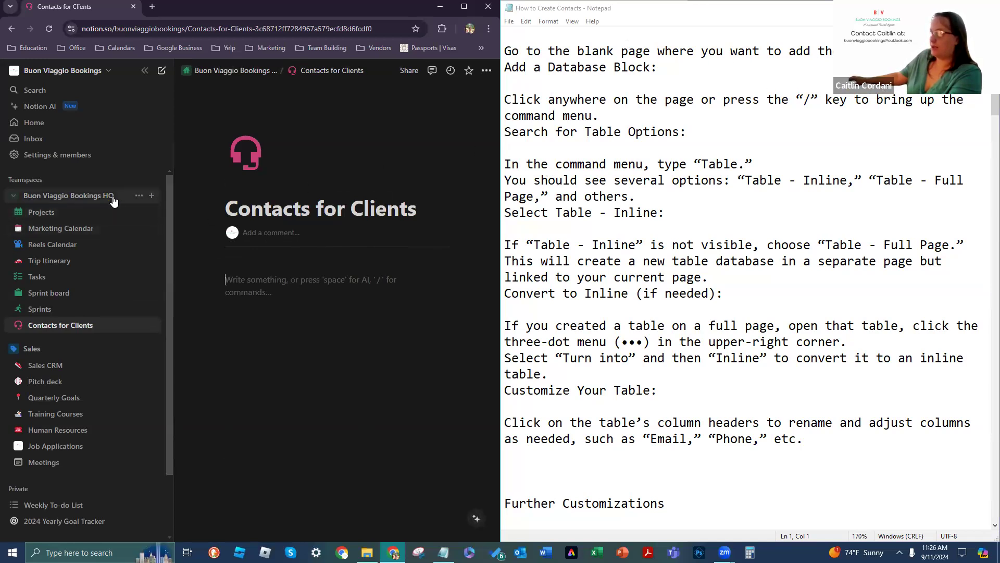
left_click(245, 330)
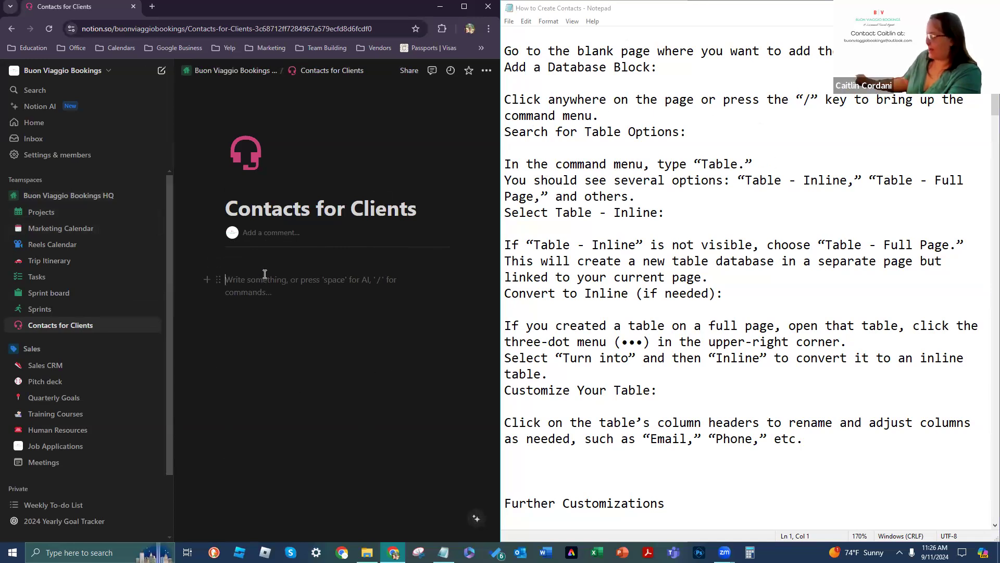
type("/")
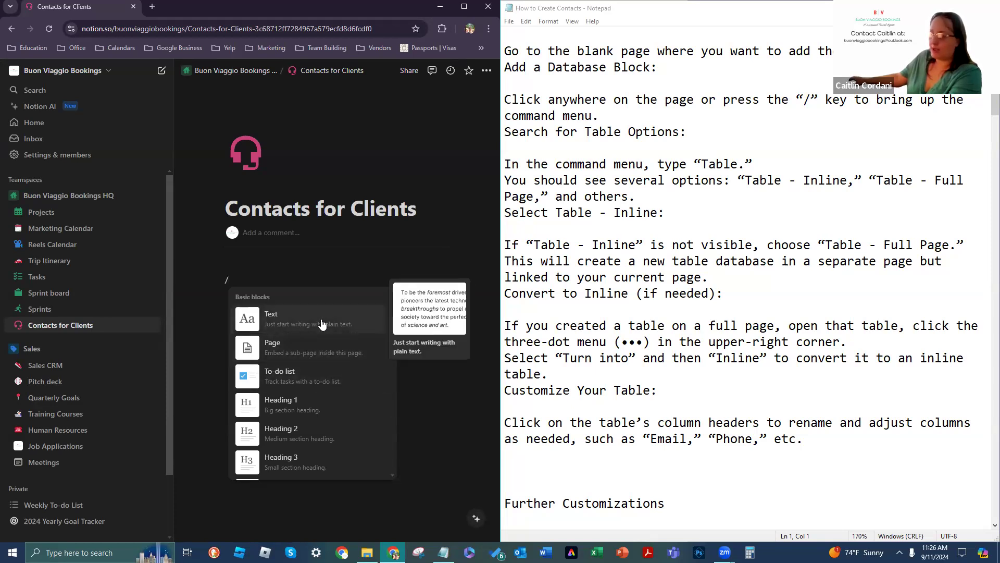
scroll(309, 365, "down", 2)
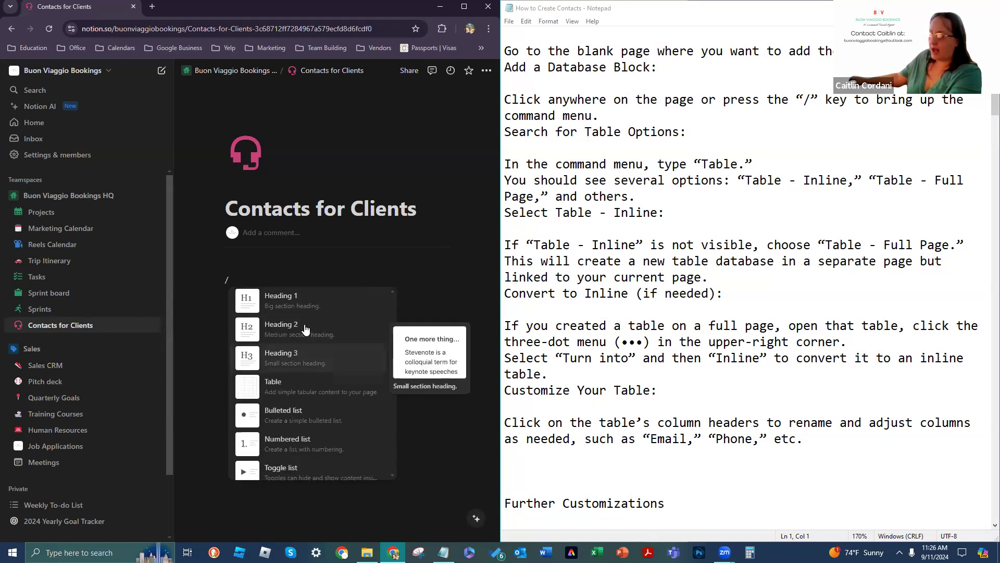
scroll(306, 334, "down", 3)
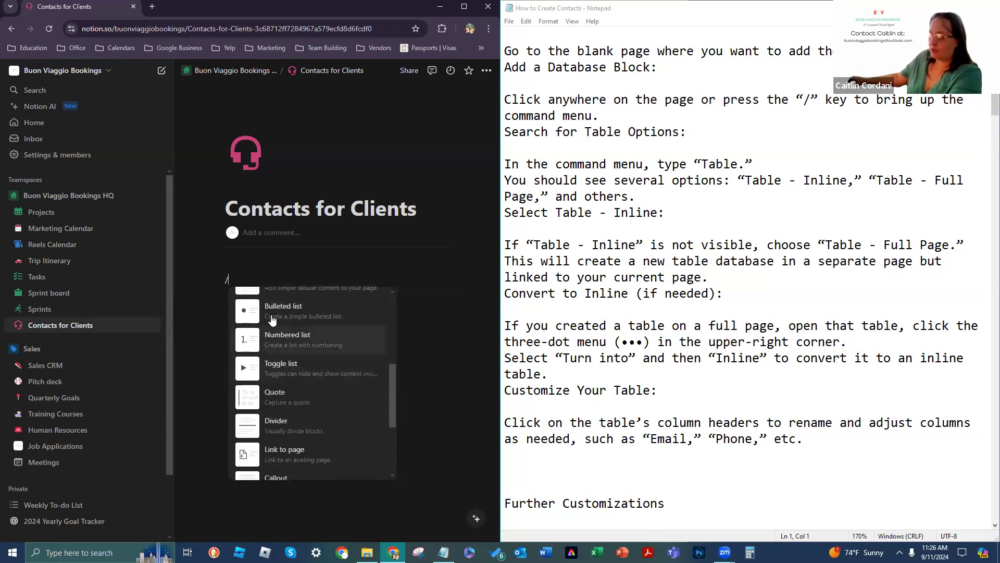
scroll(279, 334, "down", 1)
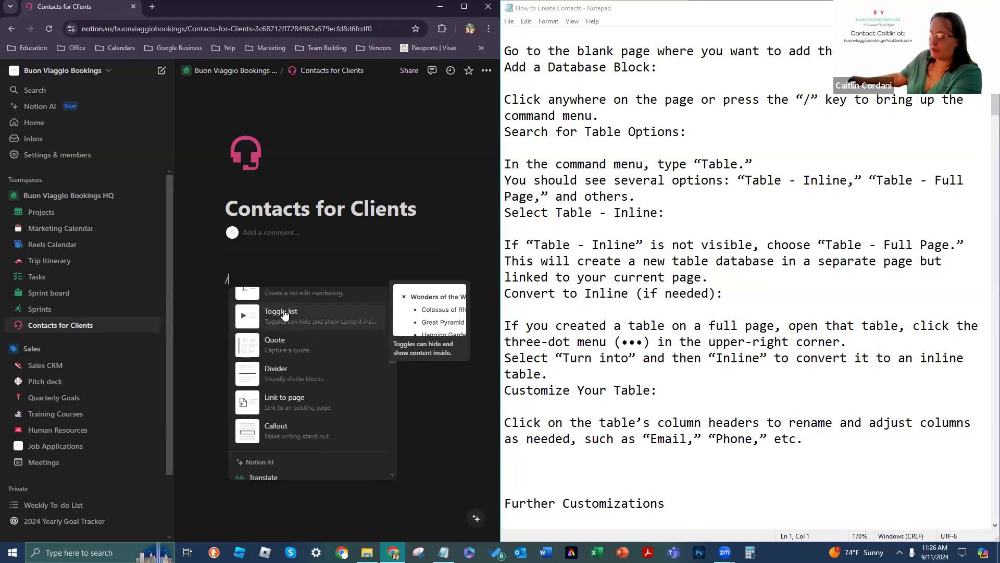
scroll(366, 351, "up", 1)
scroll(365, 371, "down", 1)
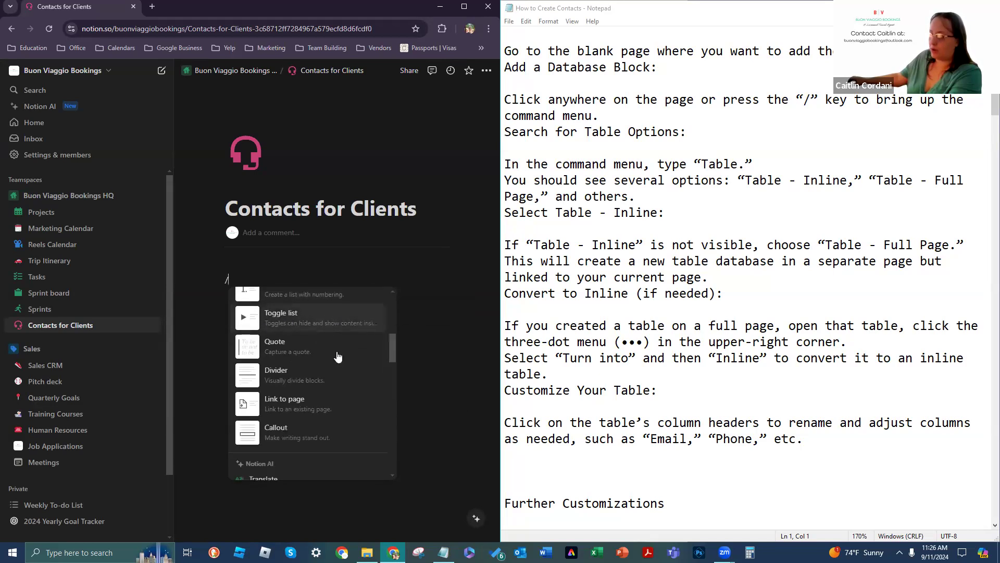
scroll(333, 380, "down", 1)
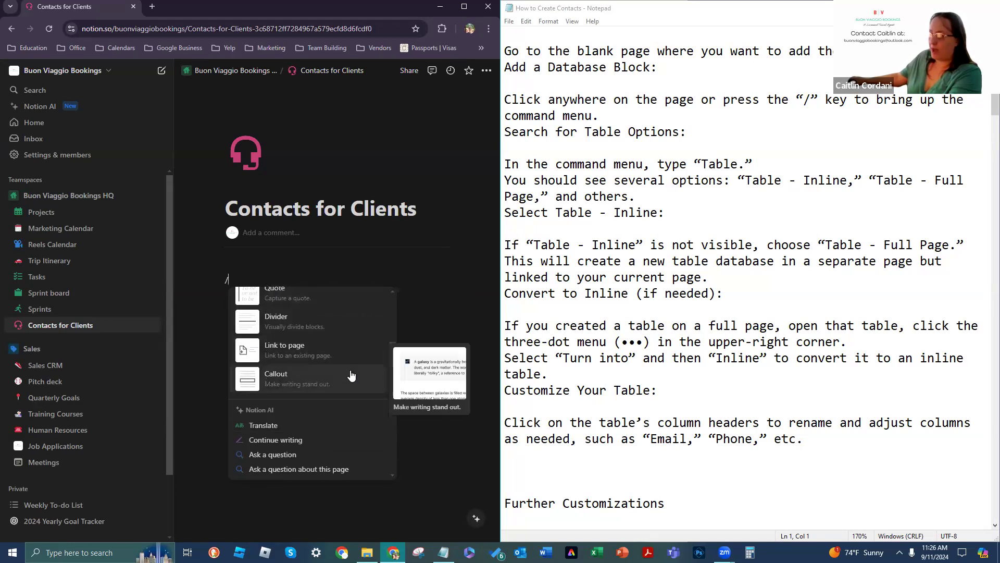
scroll(334, 378, "down", 3)
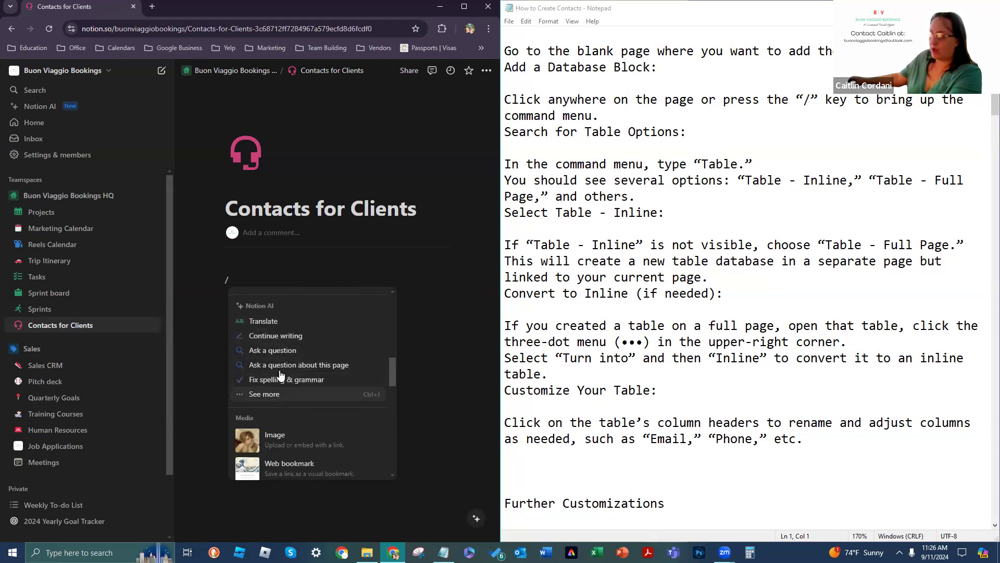
Step: Expand the Notion AI suggestions with 'See more', scroll them, then close the box
left_click(273, 396)
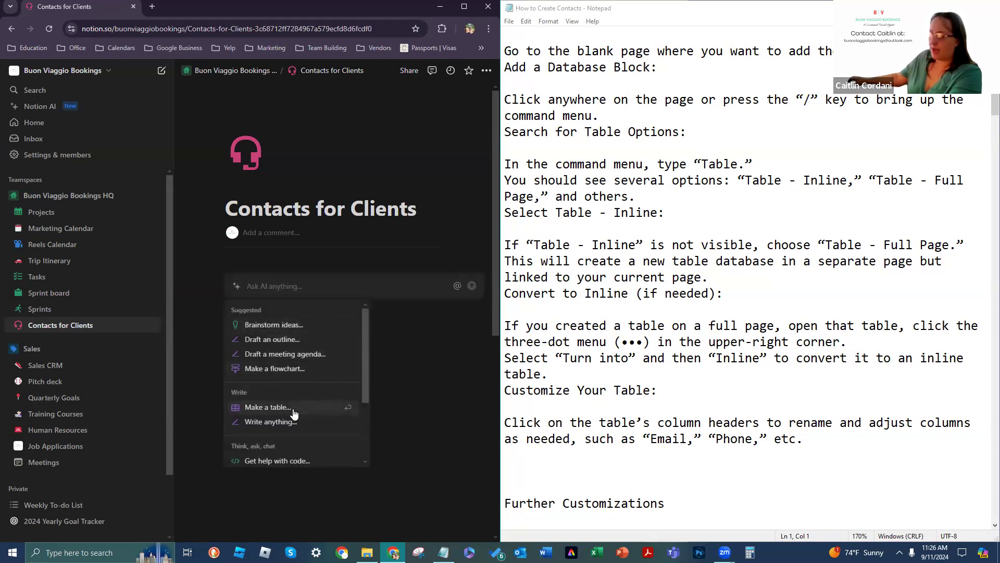
scroll(294, 409, "down", 2)
scroll(280, 334, "up", 2)
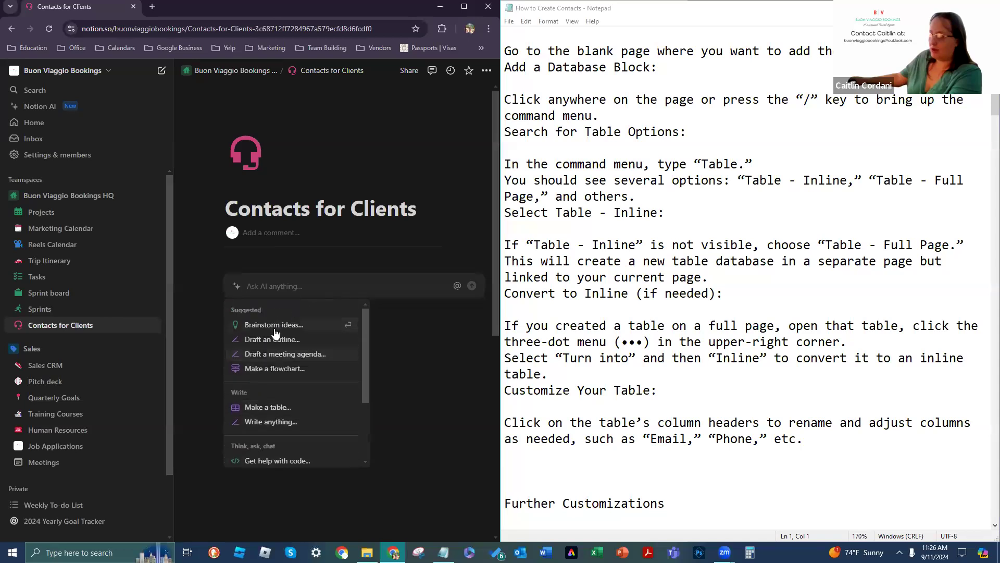
scroll(272, 391, "down", 1)
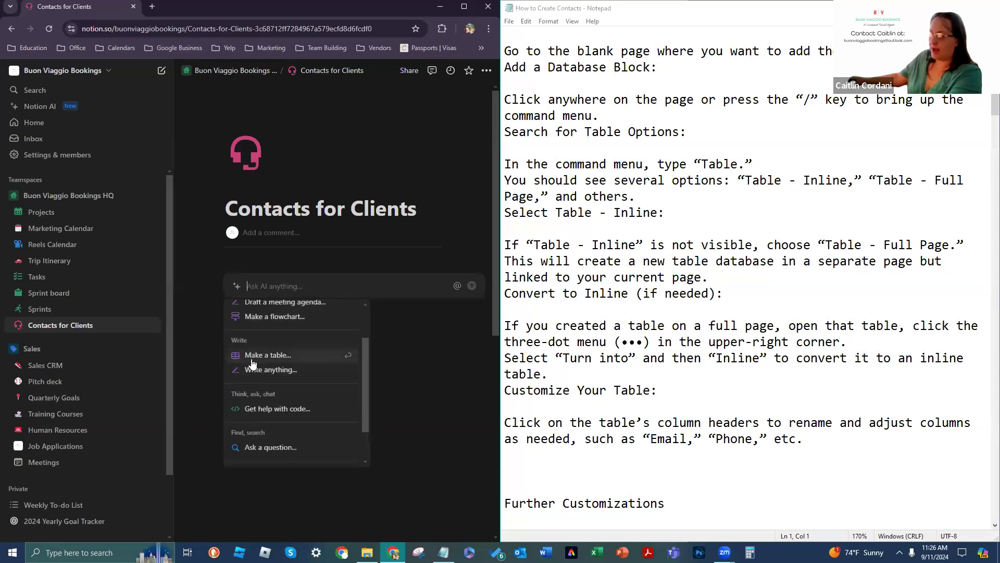
scroll(302, 396, "down", 3)
left_click(434, 287)
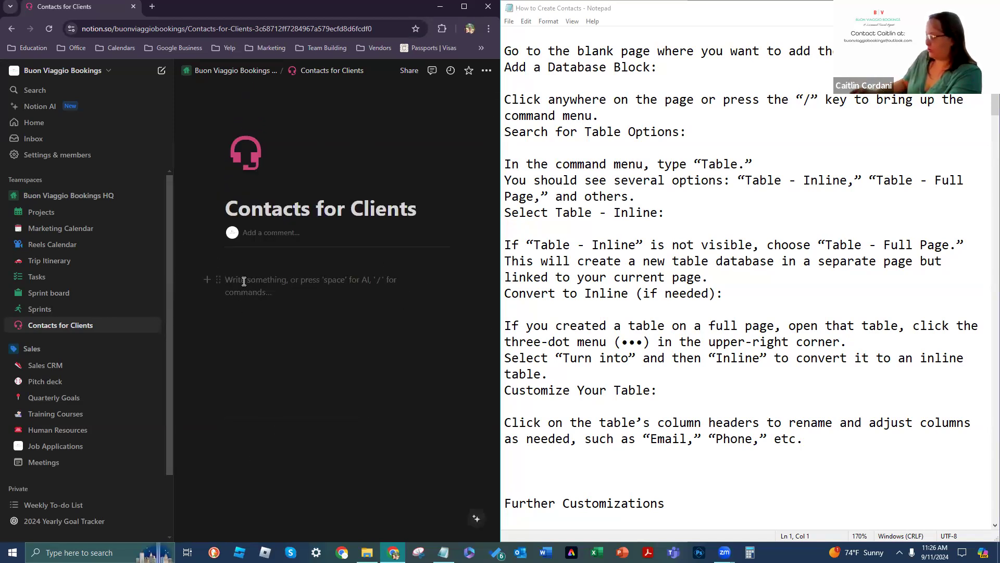
Step: Use the '/' command menu to insert a Database - Inline table with Name and Tags columns
type("/")
scroll(362, 412, "down", 8)
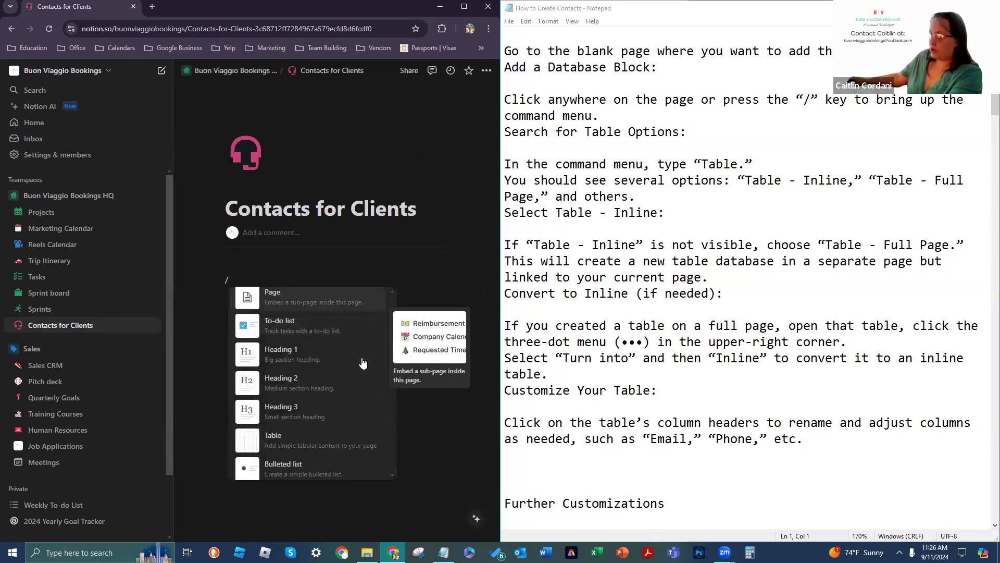
scroll(363, 364, "down", 3)
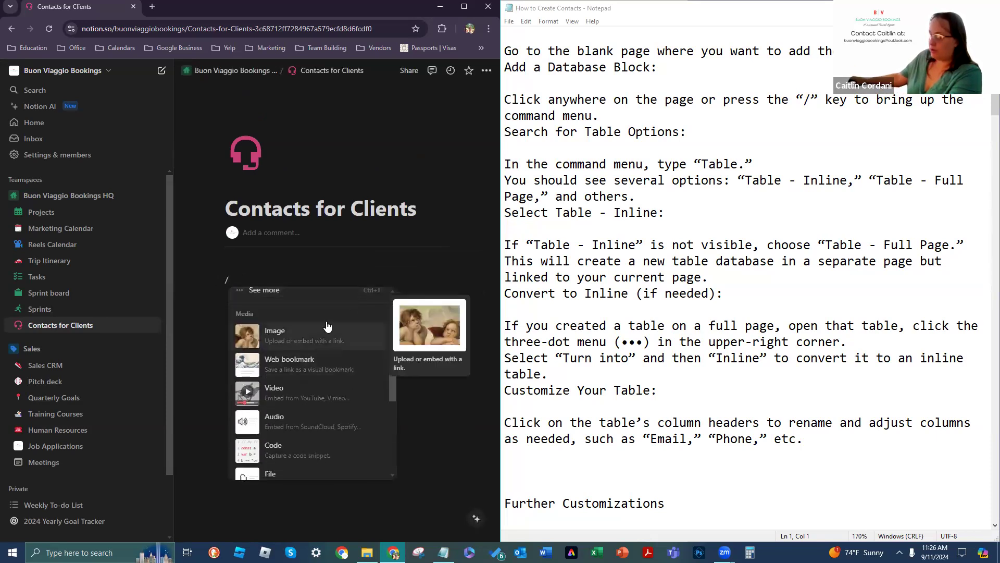
scroll(341, 336, "down", 1)
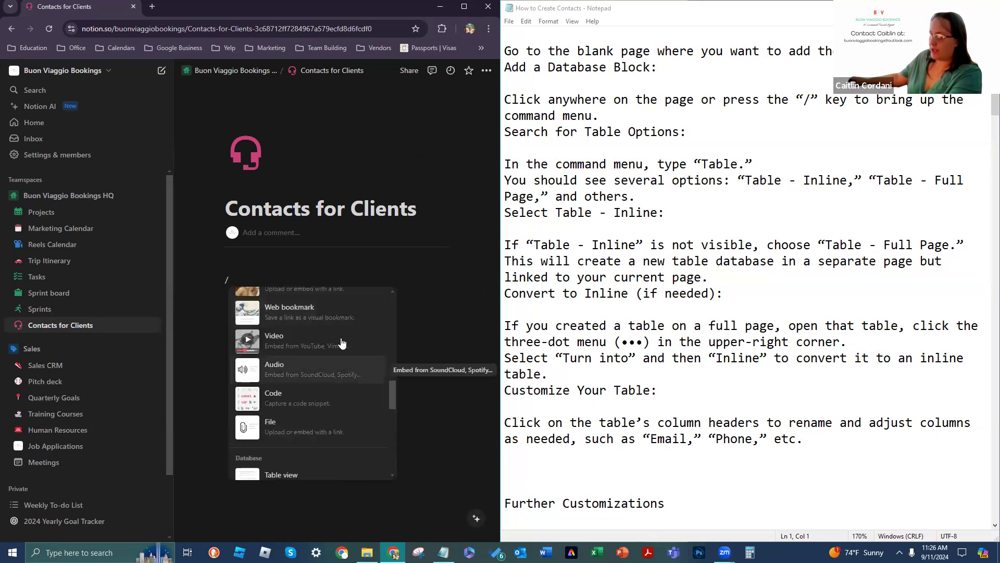
scroll(343, 344, "up", 1)
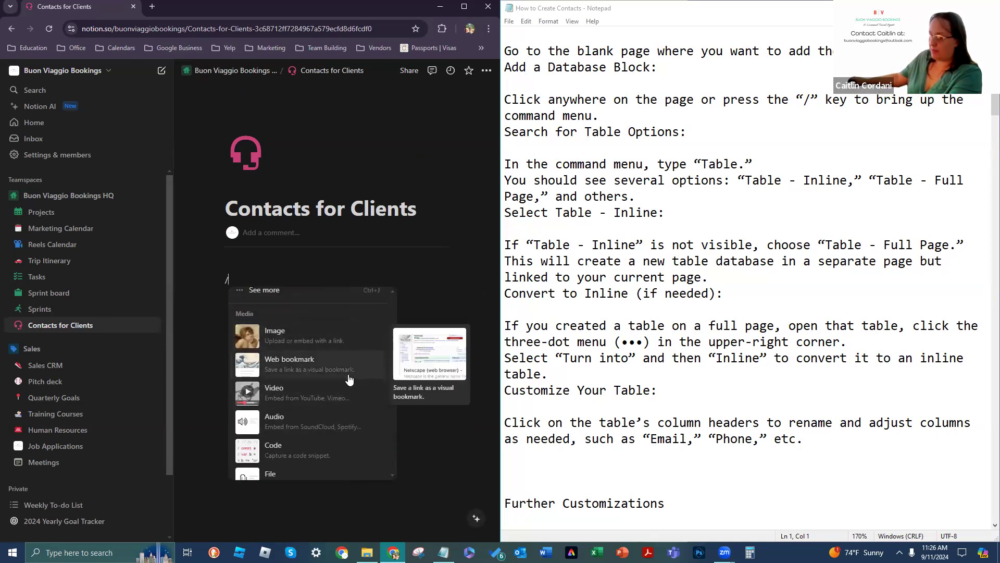
scroll(341, 391, "down", 1)
scroll(339, 394, "down", 2)
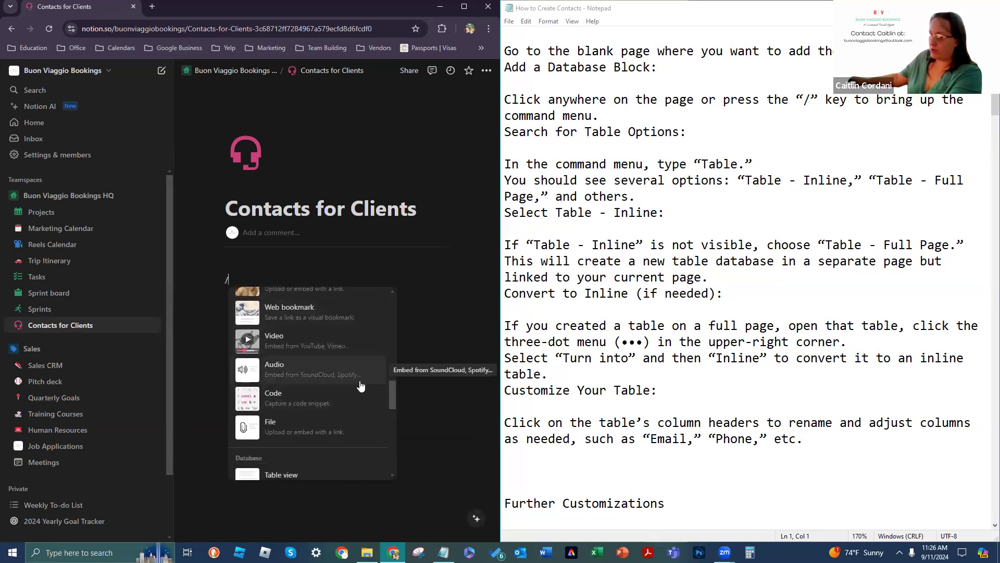
scroll(340, 365, "down", 2)
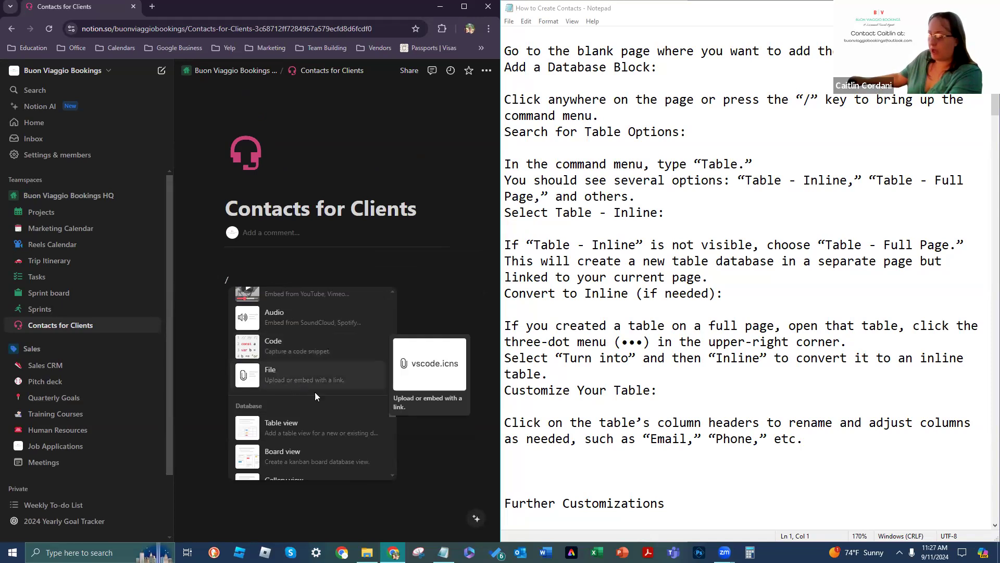
scroll(298, 359, "down", 2)
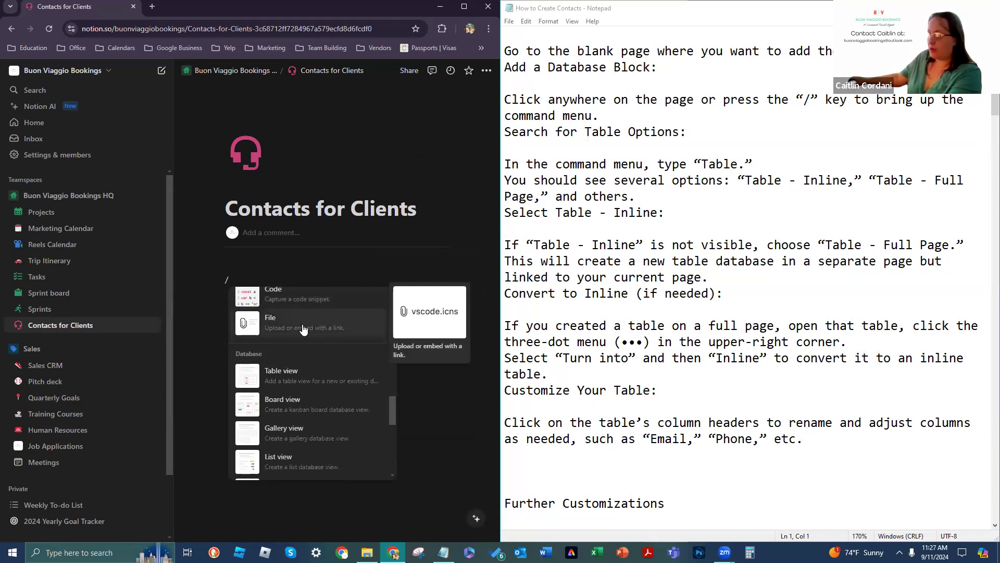
scroll(260, 338, "down", 2)
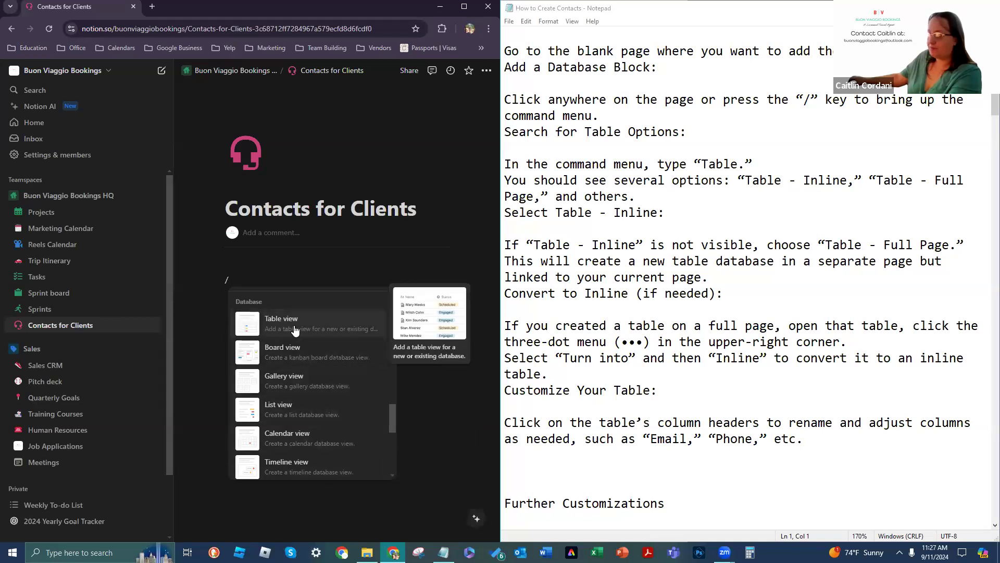
scroll(360, 365, "down", 1)
scroll(331, 384, "down", 1)
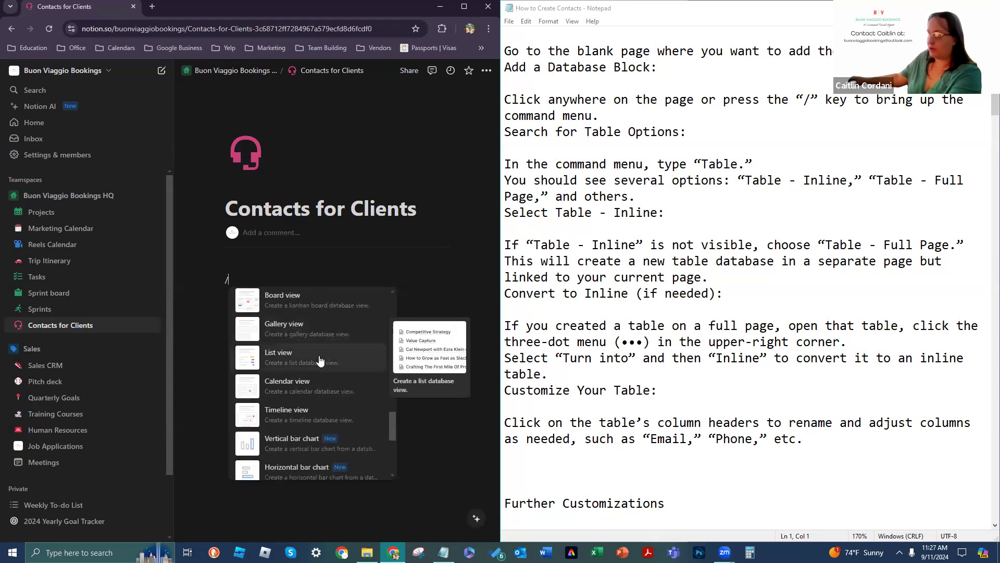
scroll(328, 355, "down", 2)
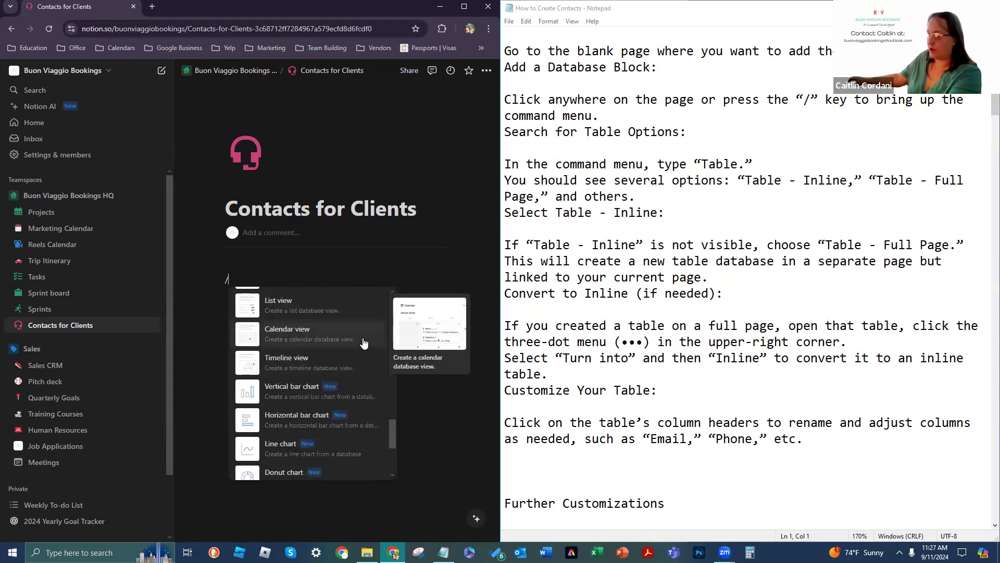
scroll(364, 342, "down", 2)
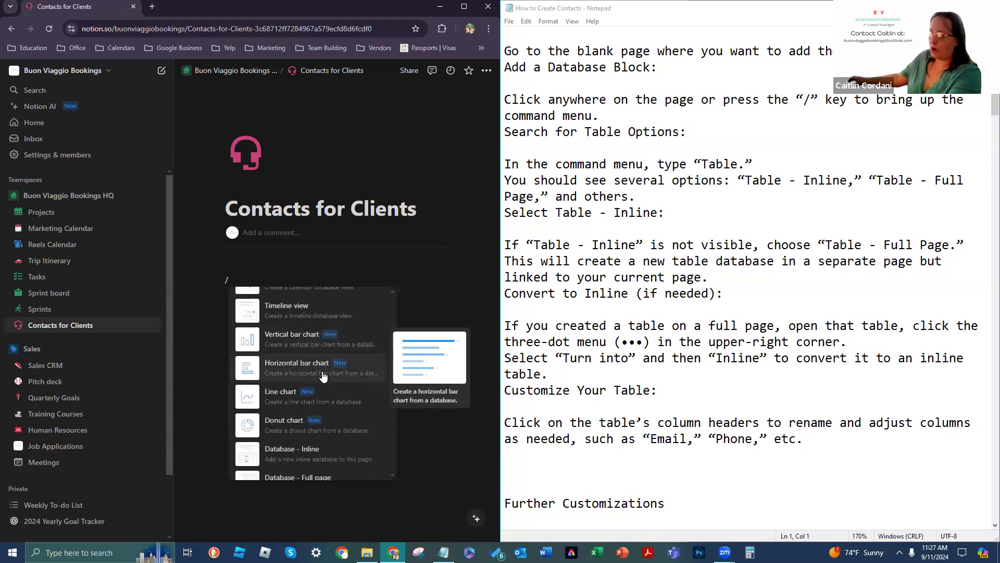
scroll(302, 384, "down", 2)
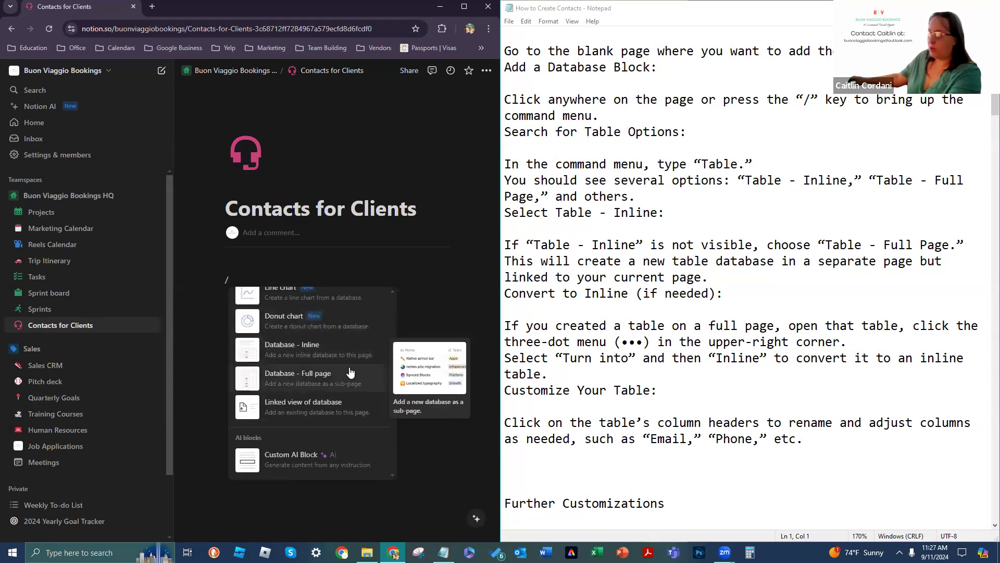
left_click(281, 356)
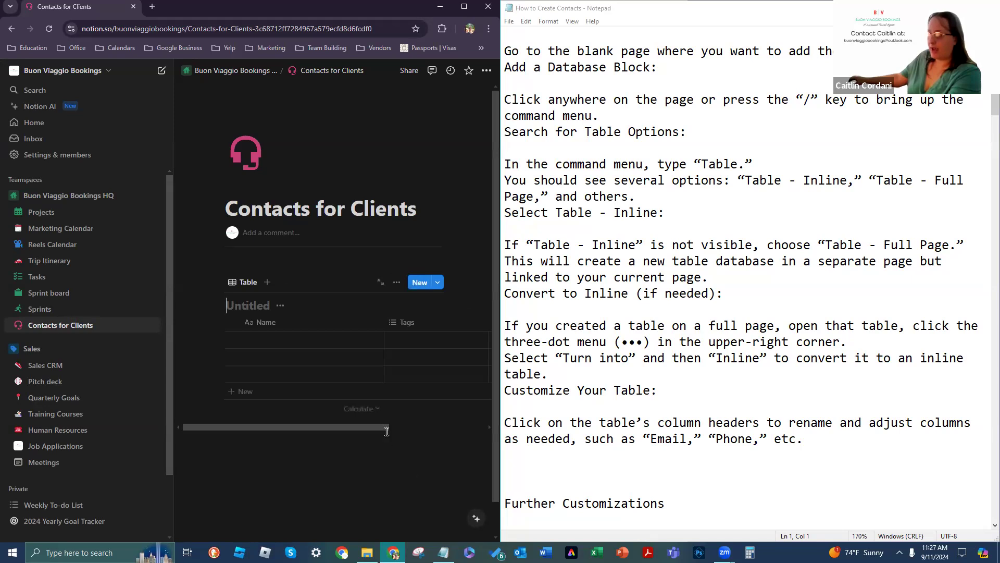
Step: Maximize the Chrome window over Notepad and collapse the Notion sidebar with «
scroll(346, 263, "down", 1)
left_click(469, 13)
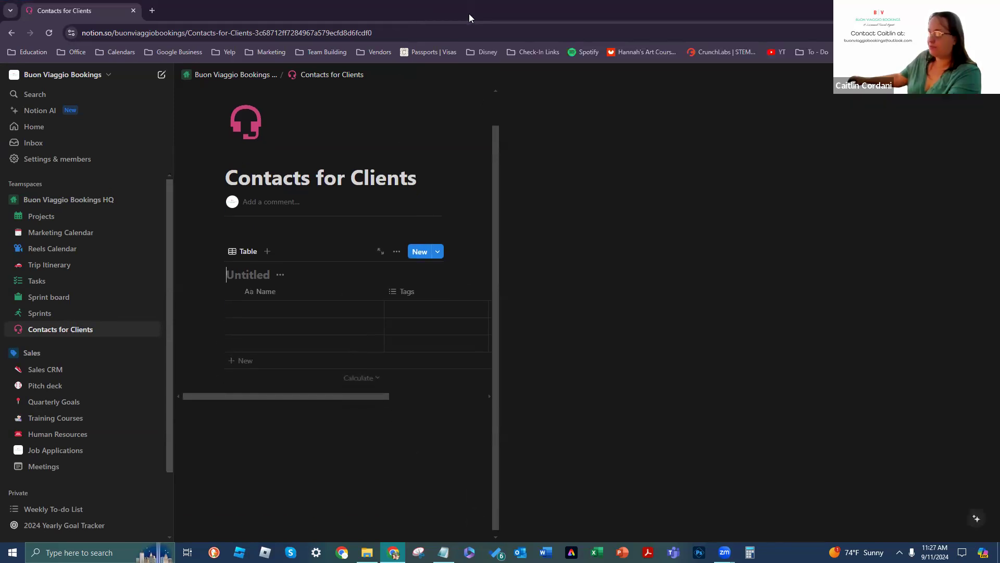
left_click(143, 76)
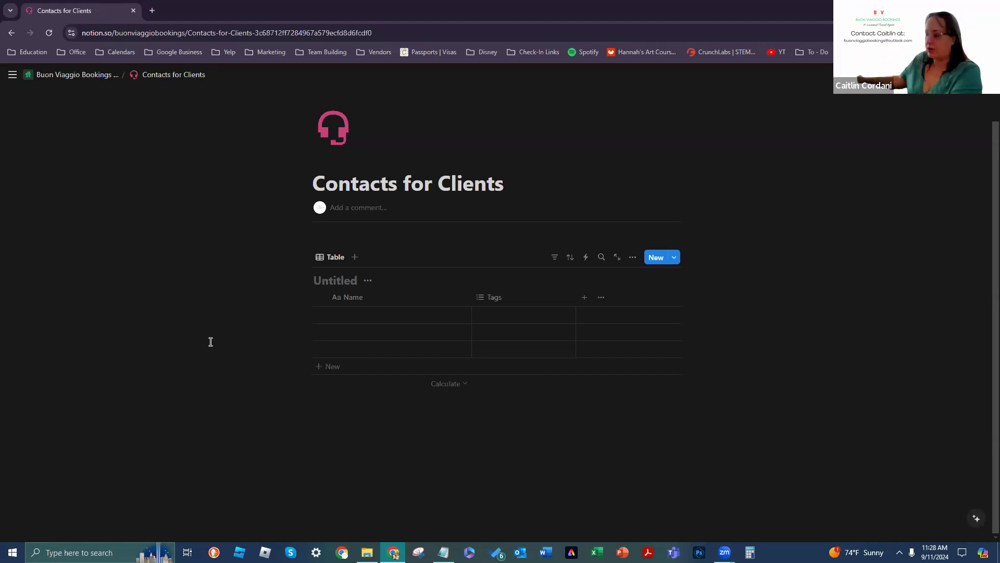
Step: Start a new block below the Untitled table, type '/', and browse the block types
left_click(370, 451)
type("/")
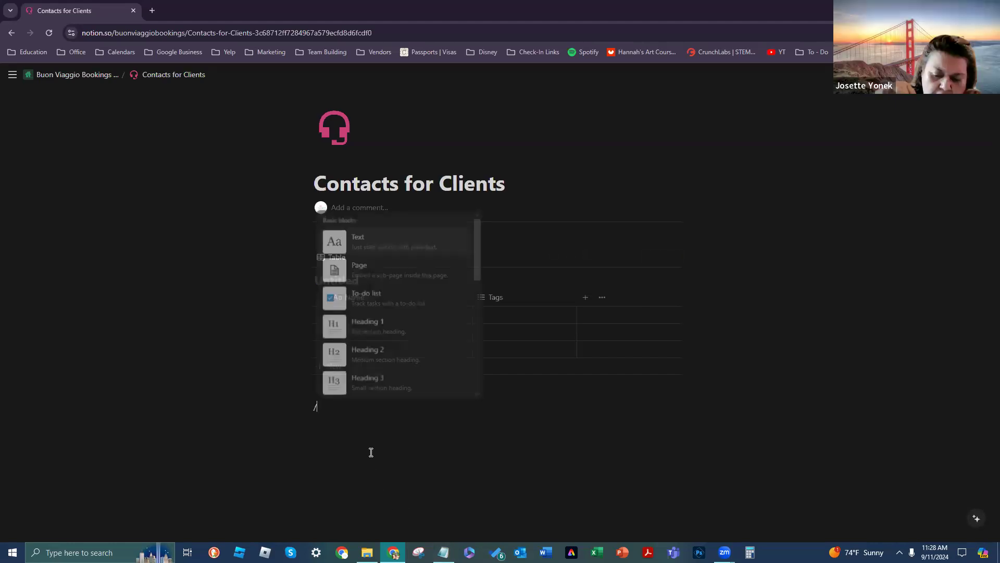
scroll(375, 328, "down", 10)
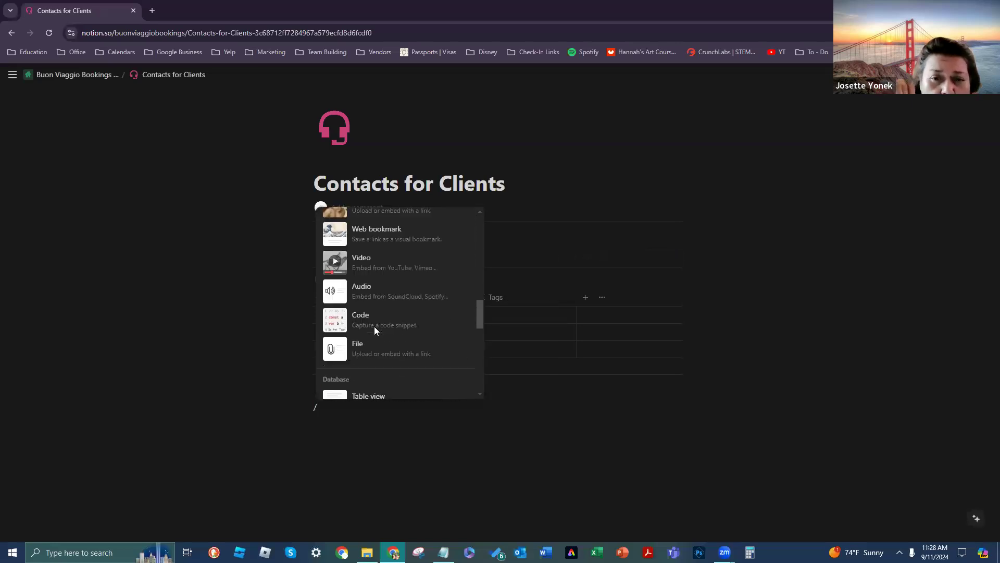
scroll(375, 326, "down", 8)
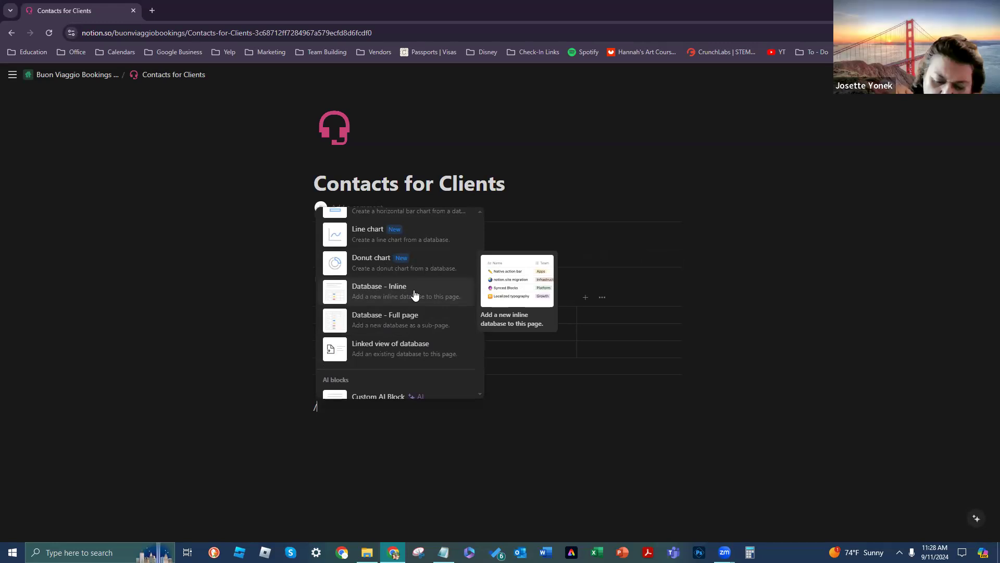
scroll(386, 290, "down", 3)
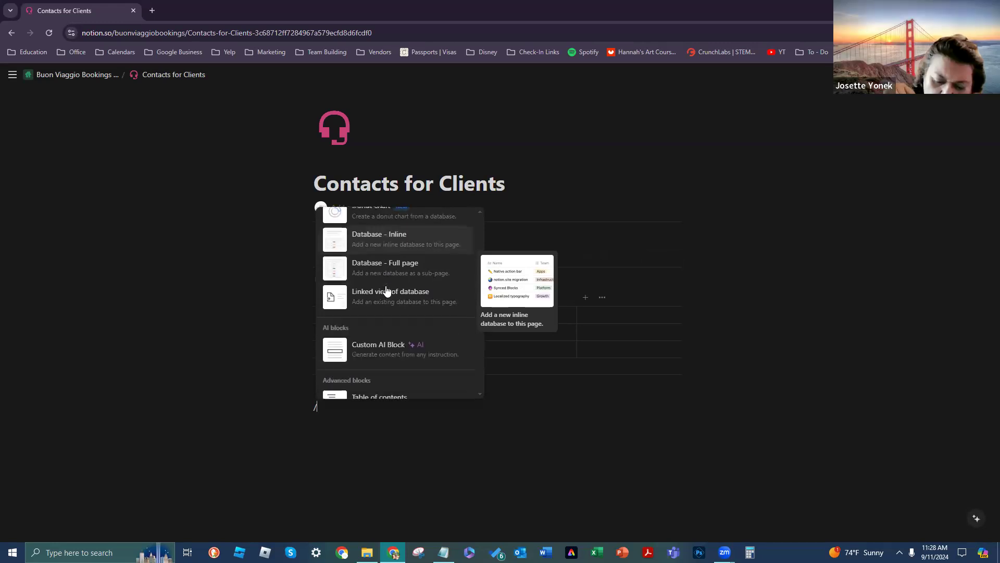
scroll(391, 333, "down", 4)
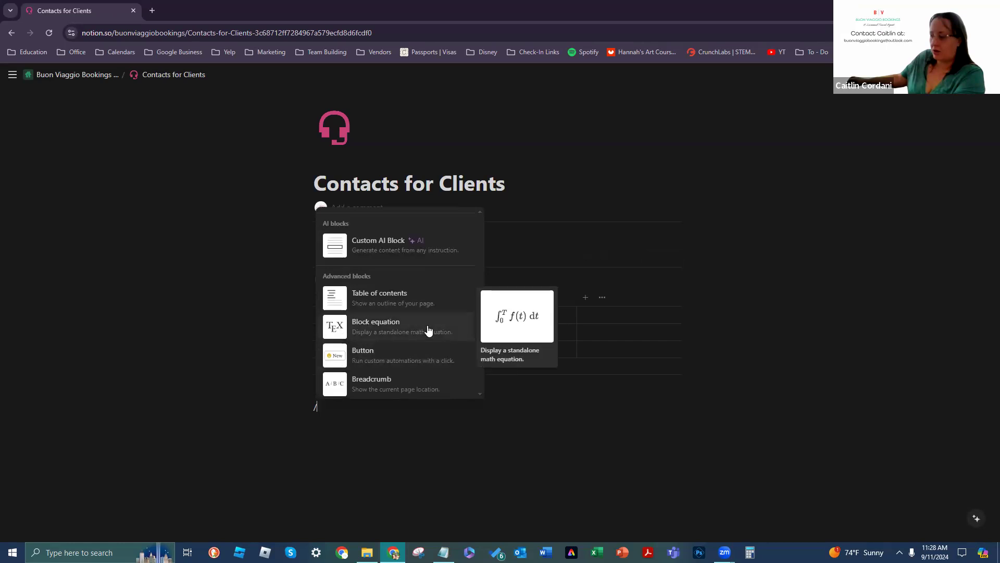
scroll(427, 330, "up", 4)
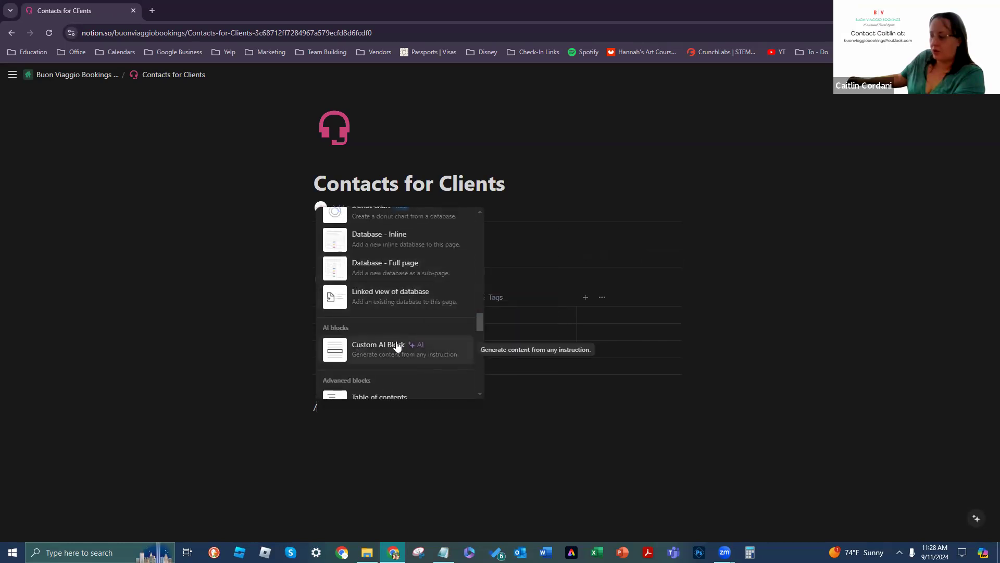
scroll(408, 313, "up", 2)
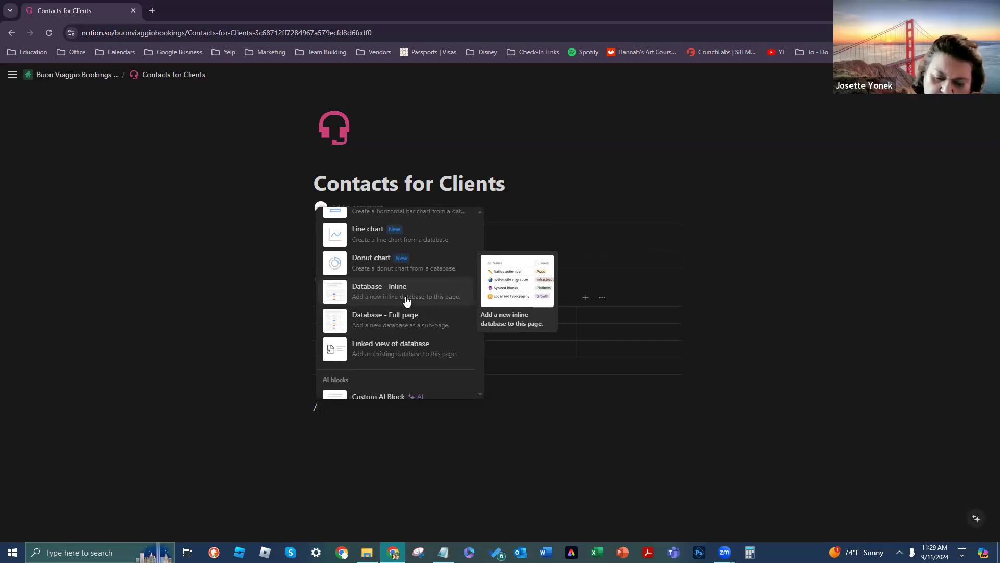
scroll(406, 302, "up", 5)
scroll(404, 303, "down", 6)
scroll(405, 303, "down", 6)
scroll(405, 304, "down", 10)
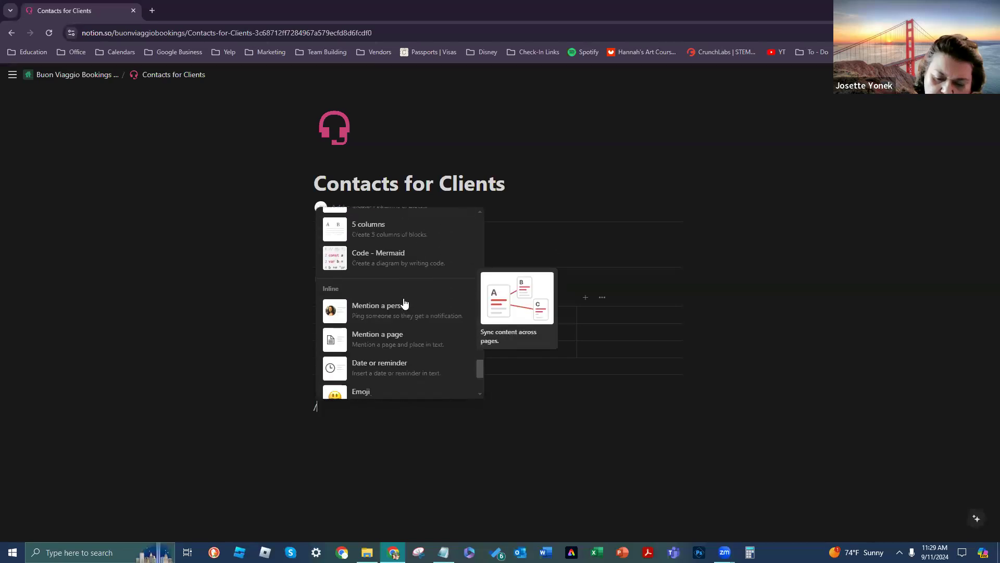
scroll(398, 329, "down", 10)
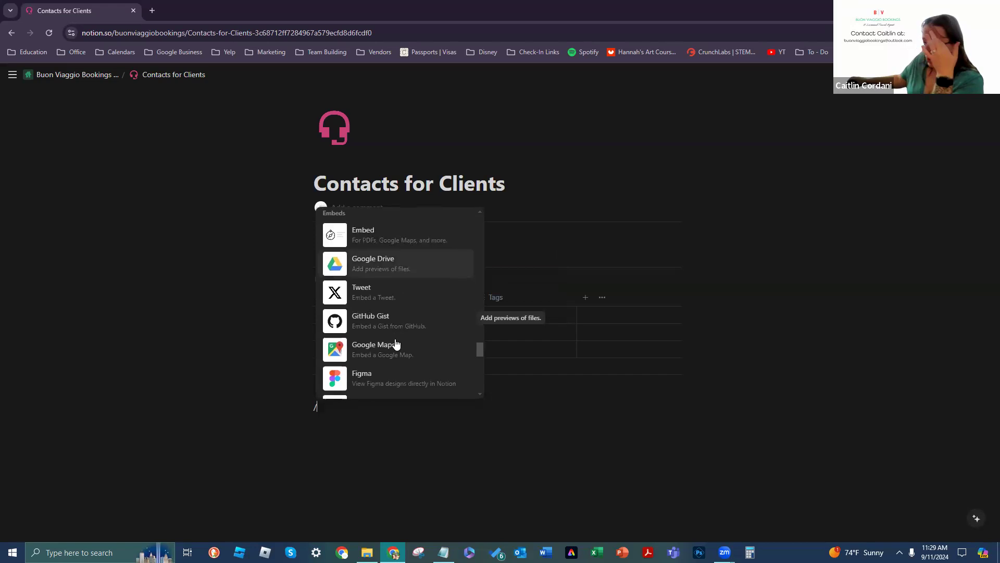
scroll(404, 362, "down", 6)
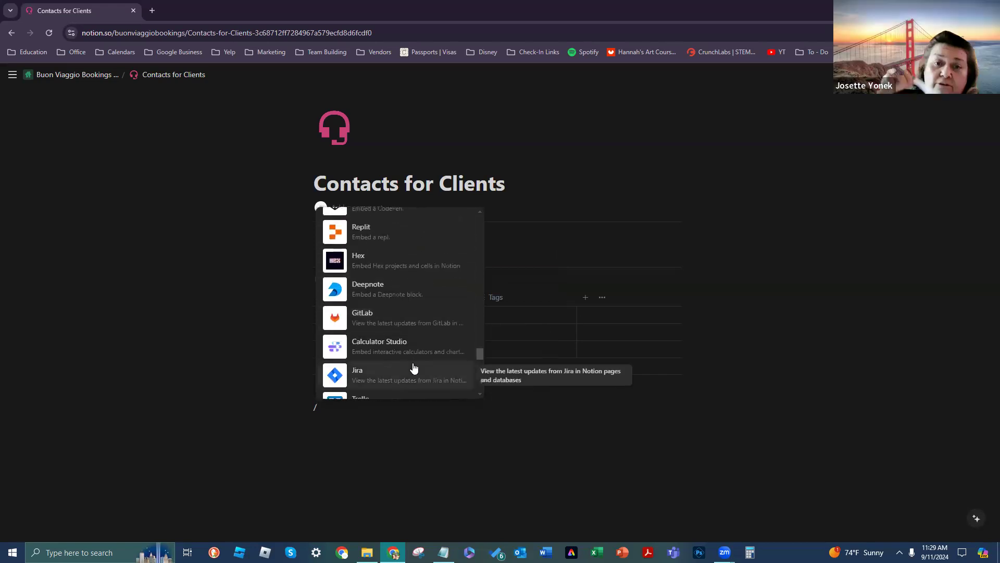
scroll(412, 360, "up", 10)
scroll(409, 349, "up", 20)
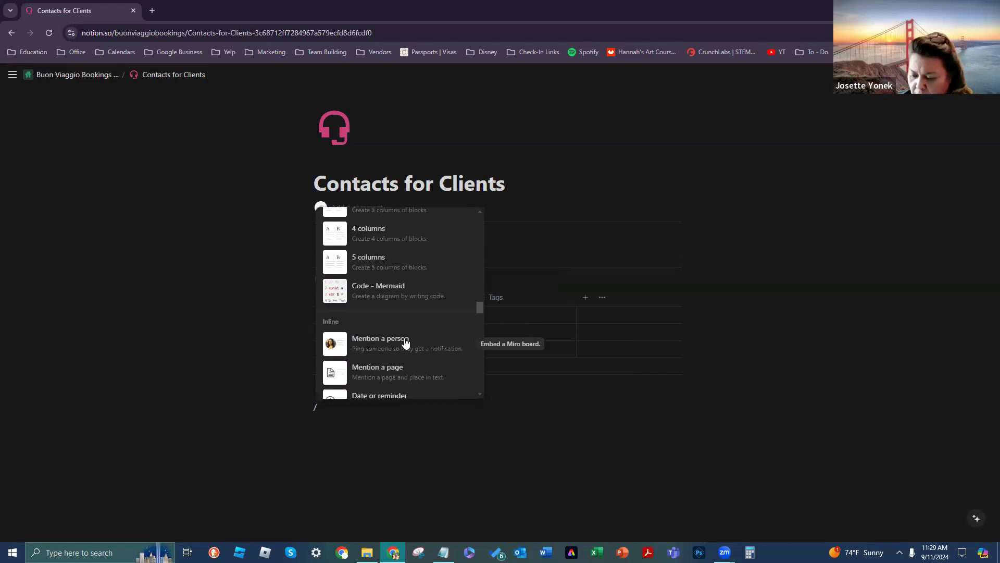
scroll(405, 343, "up", 10)
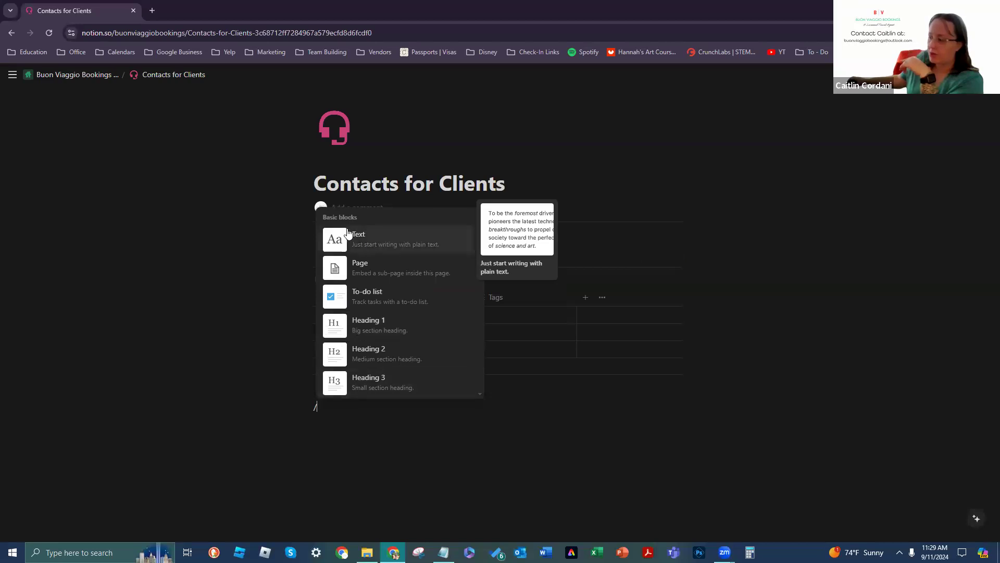
scroll(347, 224, "down", 6)
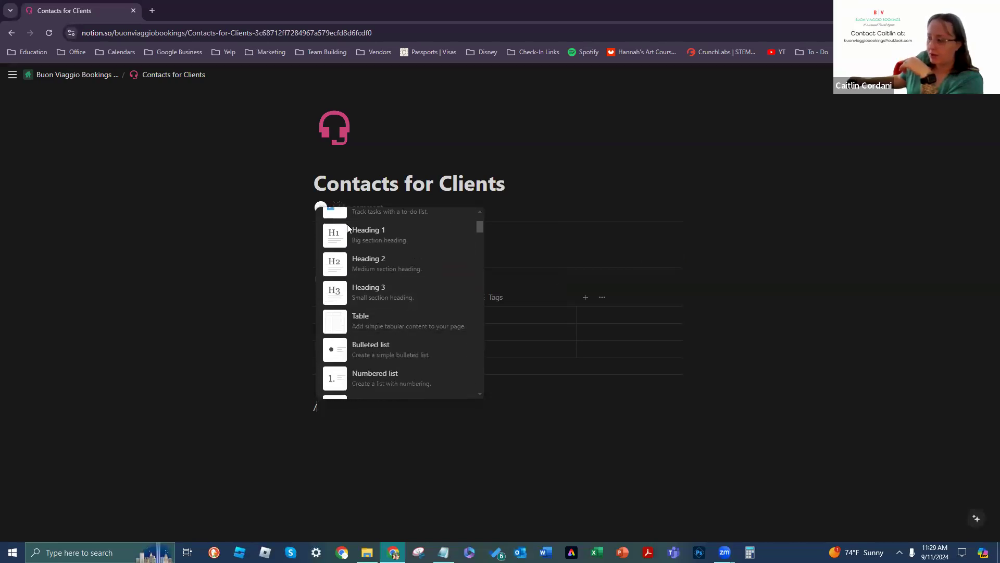
scroll(354, 229, "down", 1)
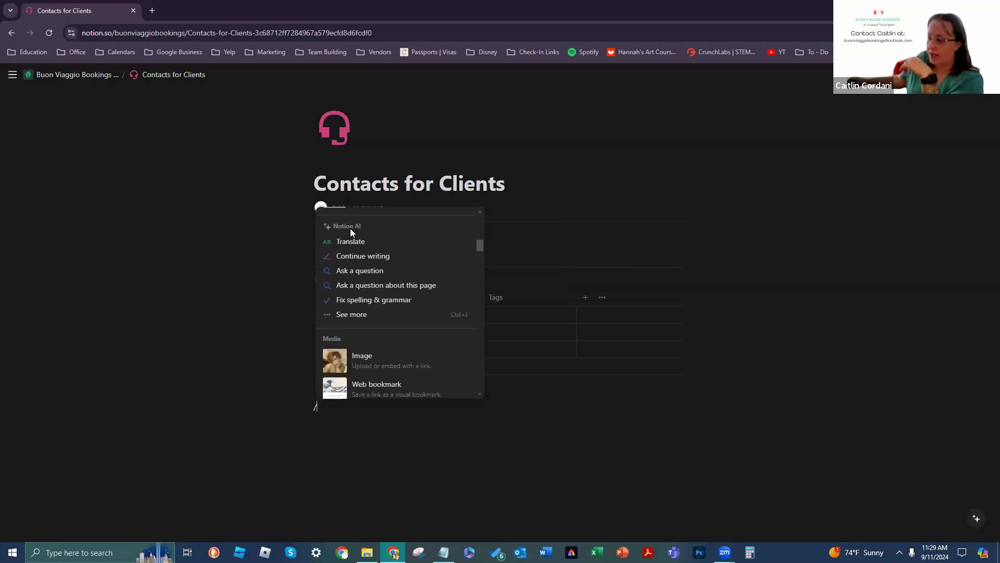
scroll(417, 244, "down", 3)
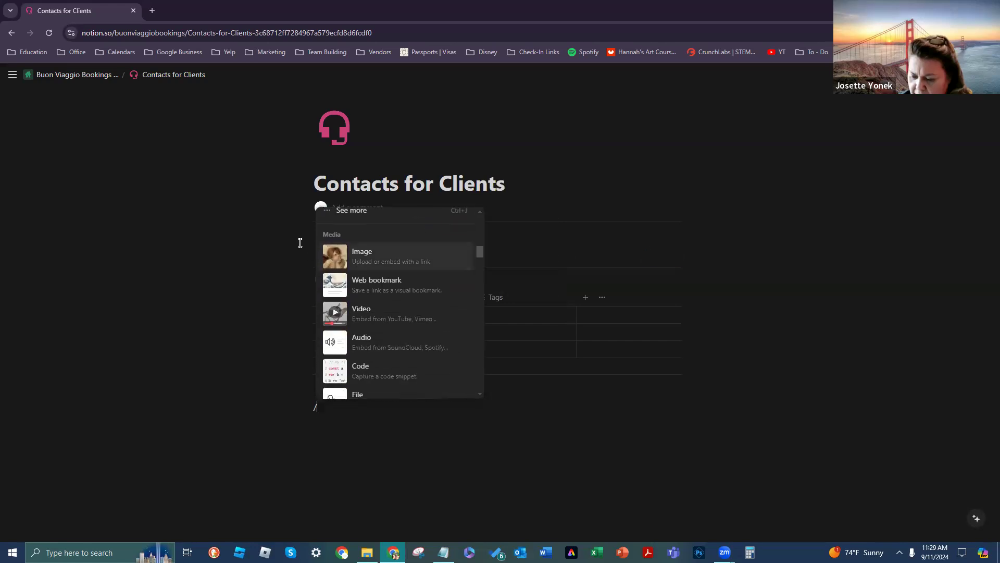
scroll(385, 260, "down", 3)
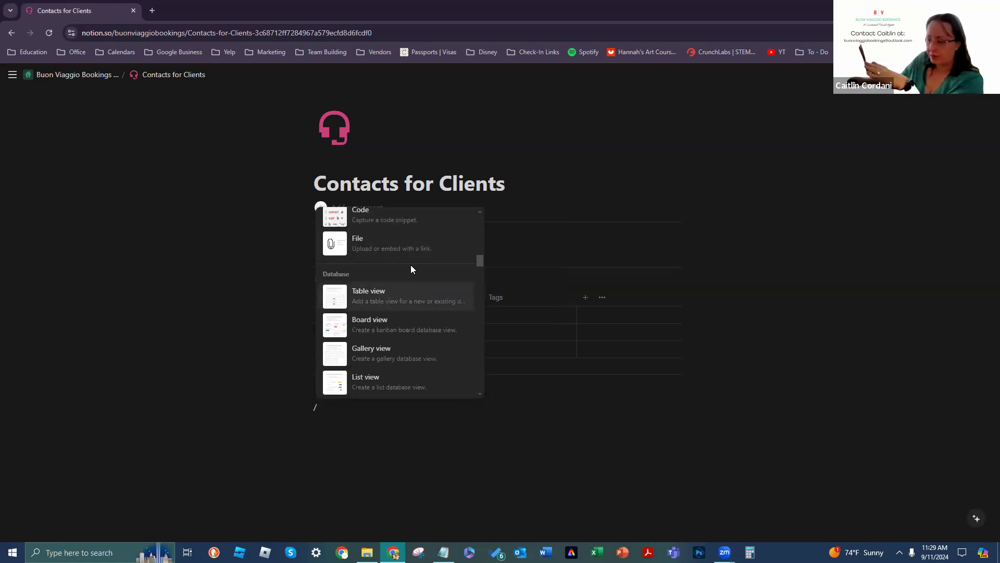
scroll(411, 265, "down", 2)
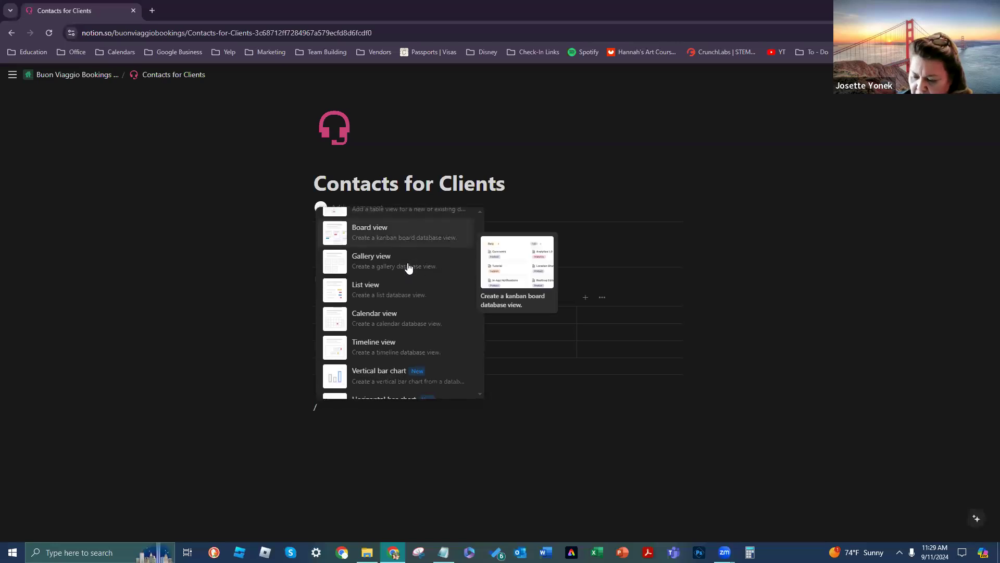
scroll(409, 267, "down", 1)
scroll(409, 267, "down", 3)
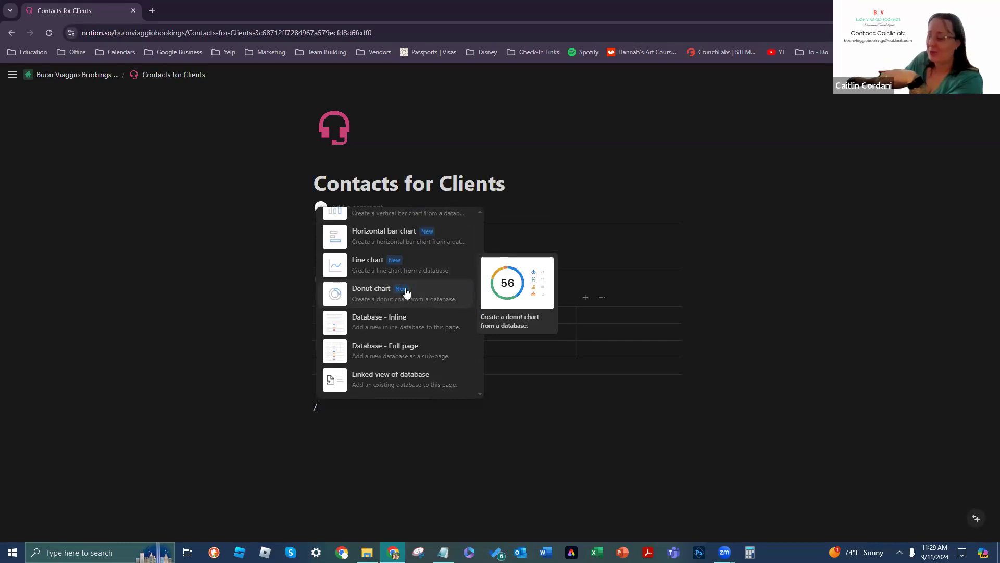
scroll(407, 293, "down", 8)
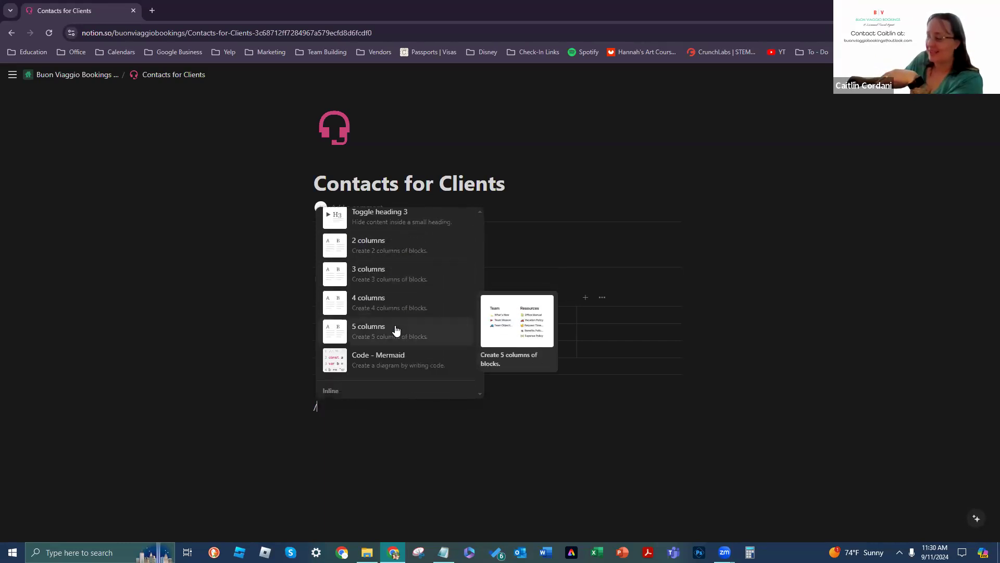
scroll(396, 330, "down", 5)
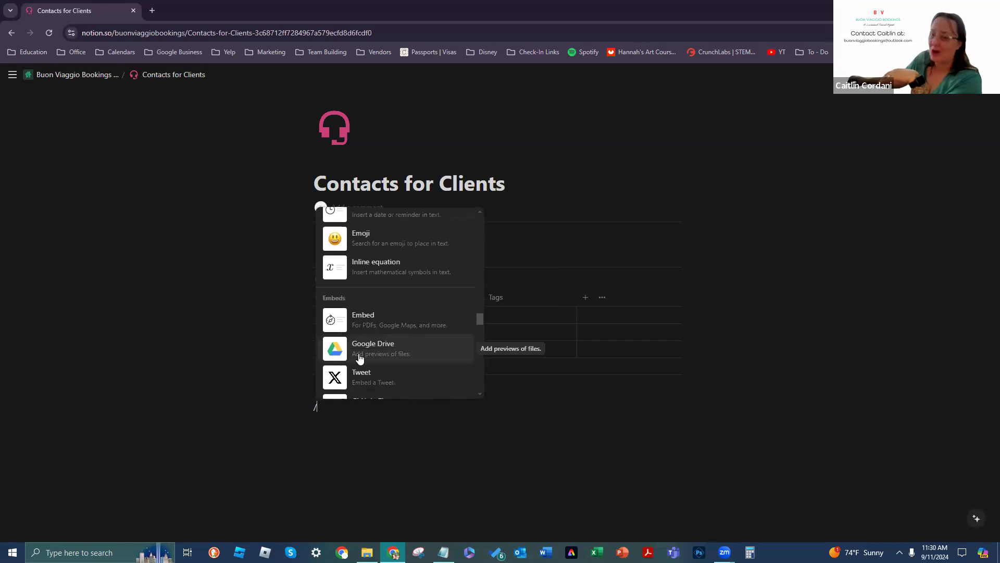
scroll(416, 333, "down", 2)
scroll(365, 323, "up", 6)
scroll(386, 341, "up", 10)
scroll(393, 342, "down", 1)
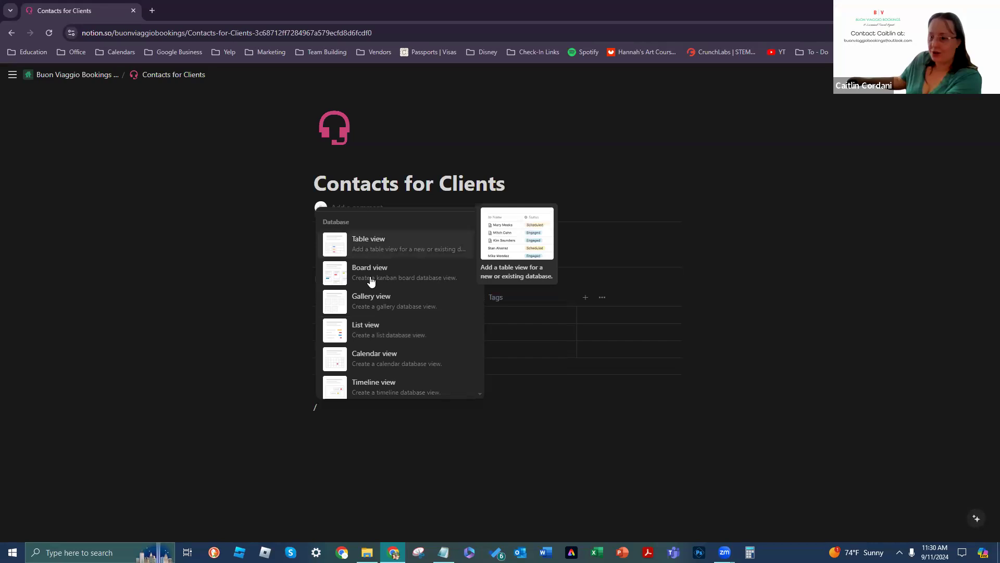
scroll(401, 258, "down", 1)
scroll(402, 259, "down", 5)
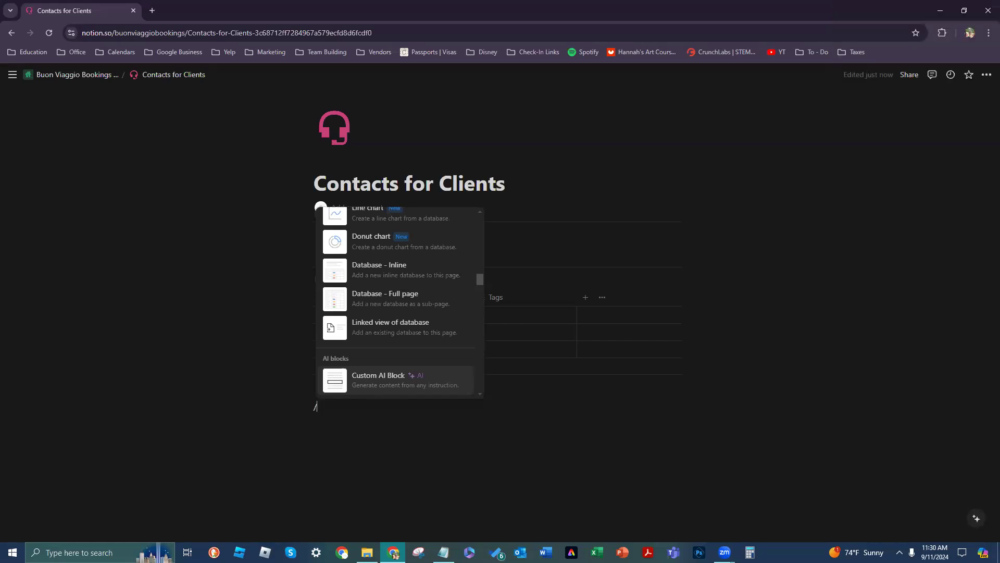
Step: Close the slash menu, delete the leftover '/', and switch to the Notepad notes
left_click(366, 406)
key("BackSpace")
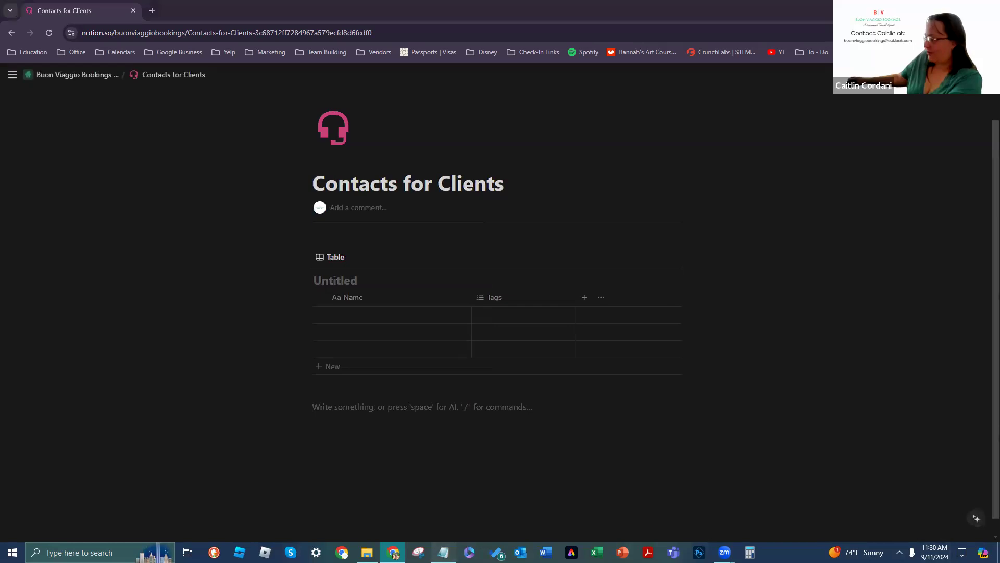
key("alt+Tab")
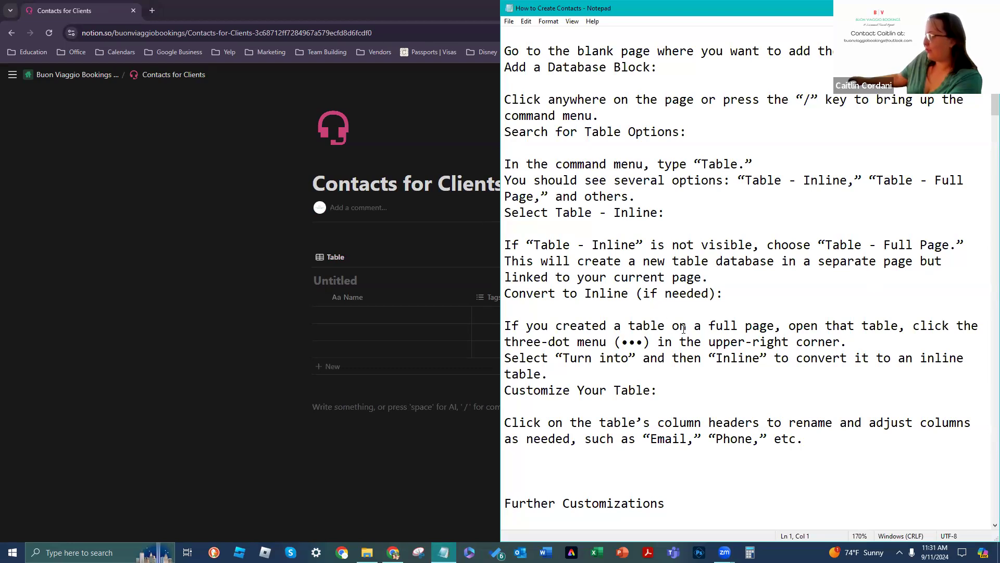
Step: Read down the How to Create Contacts notes, then bring the Notion page back to front
scroll(556, 288, "down", 2)
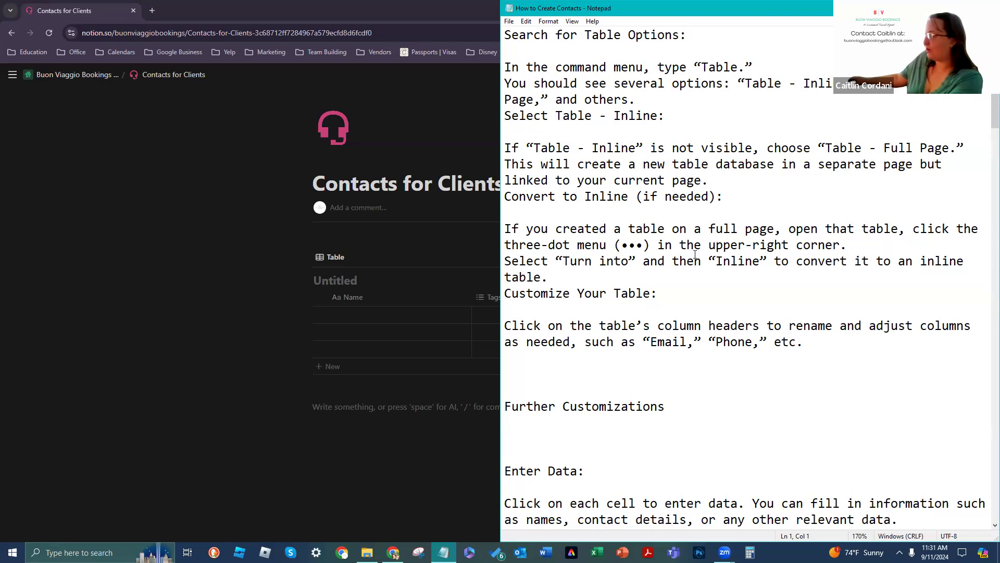
scroll(589, 271, "down", 1)
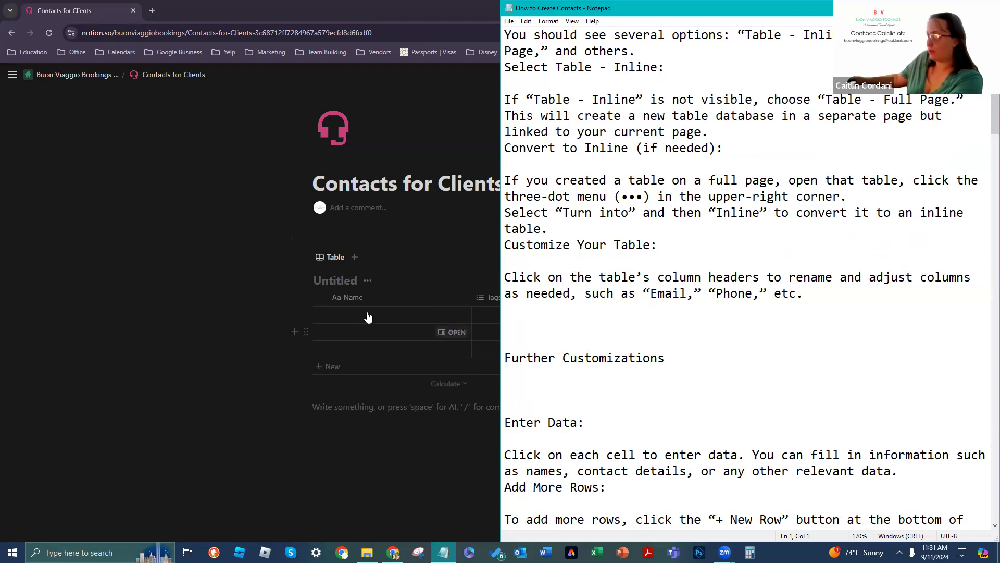
scroll(534, 235, "down", 6)
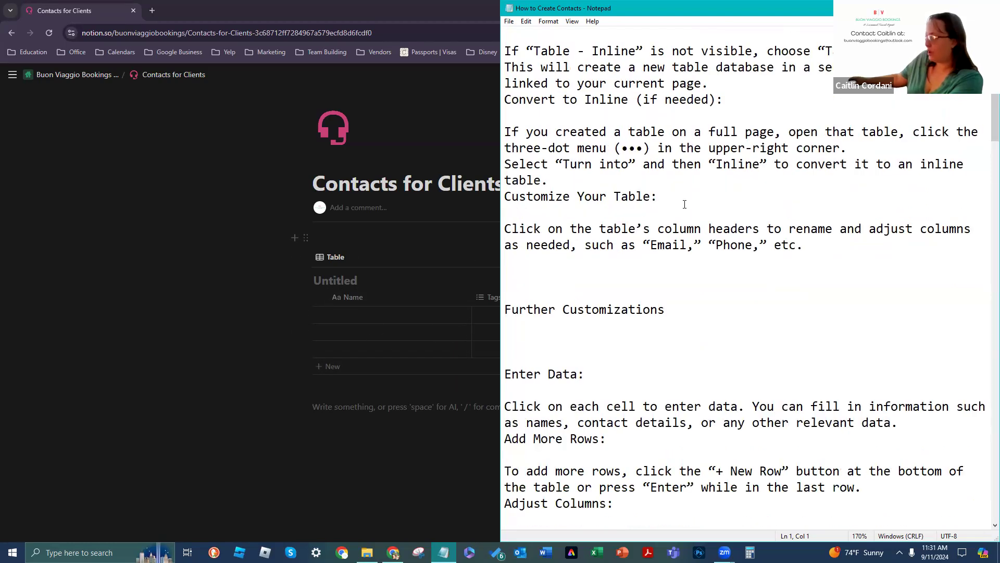
scroll(615, 128, "down", 1)
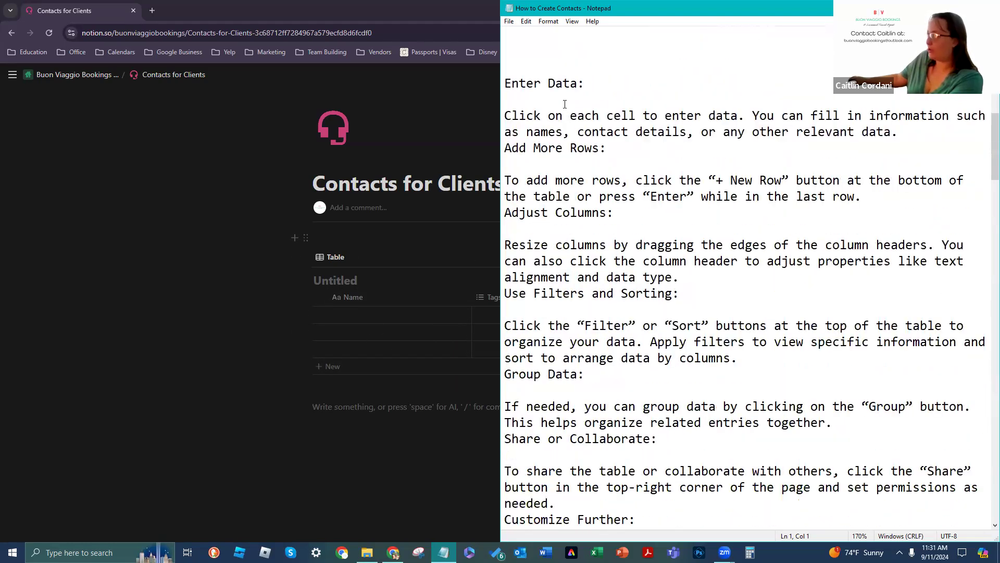
scroll(563, 102, "down", 1)
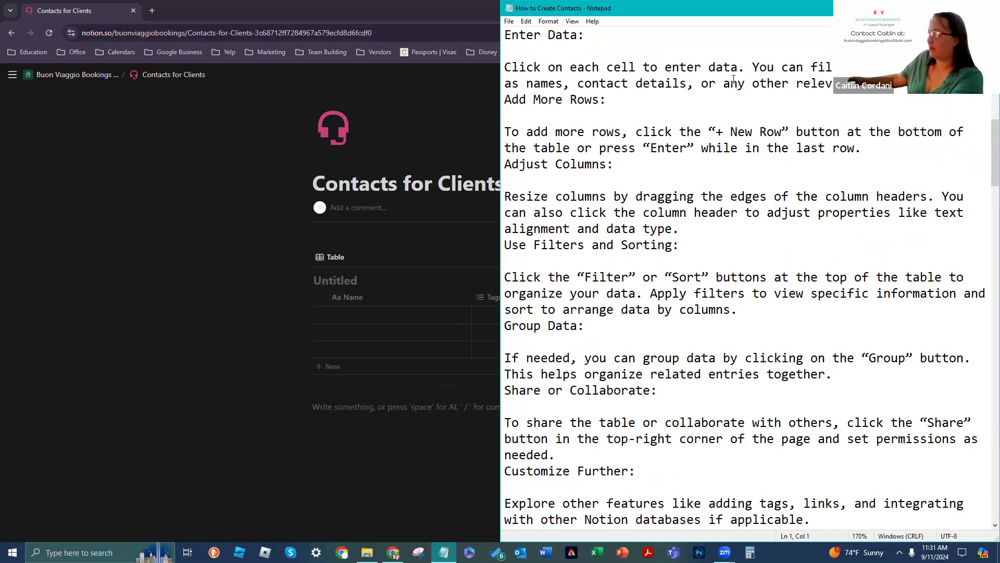
left_click(151, 348)
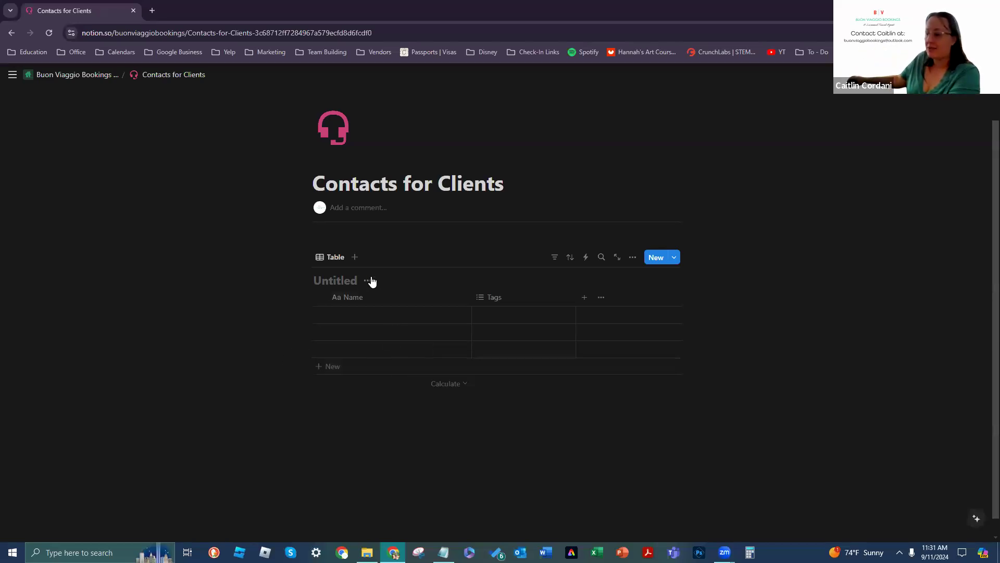
Step: Replace the 'Untitled' table title with 'Client Info', fixing the typos along the way
left_click(344, 283)
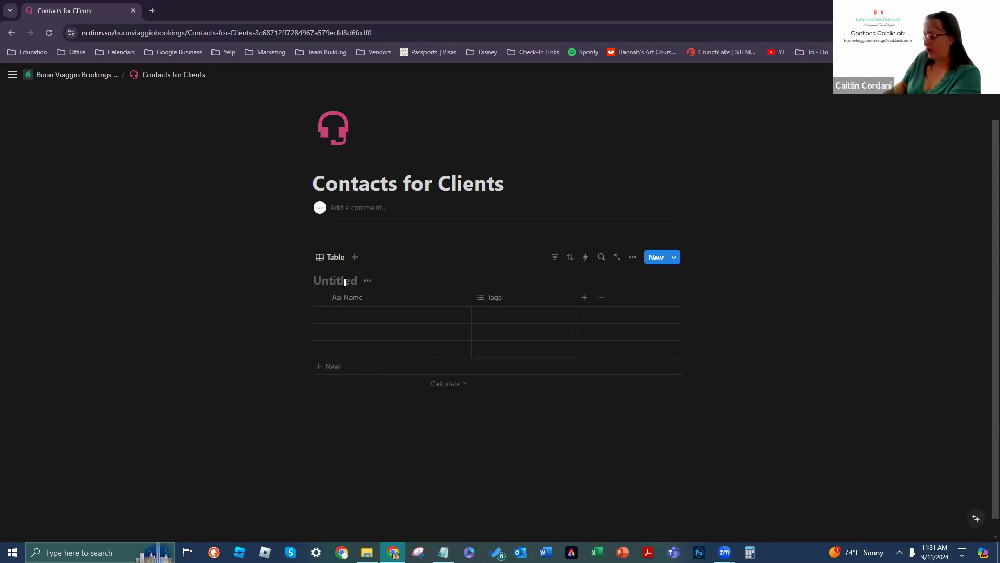
type("Contacts")
key("BackSpace")
key("BackSpace")
key("BackSpace")
key("BackSpace")
key("BackSpace")
key("BackSpace")
key("BackSpace")
key("BackSpace")
type("Li")
key("BackSpace")
key("BackSpace")
type("lient Info")
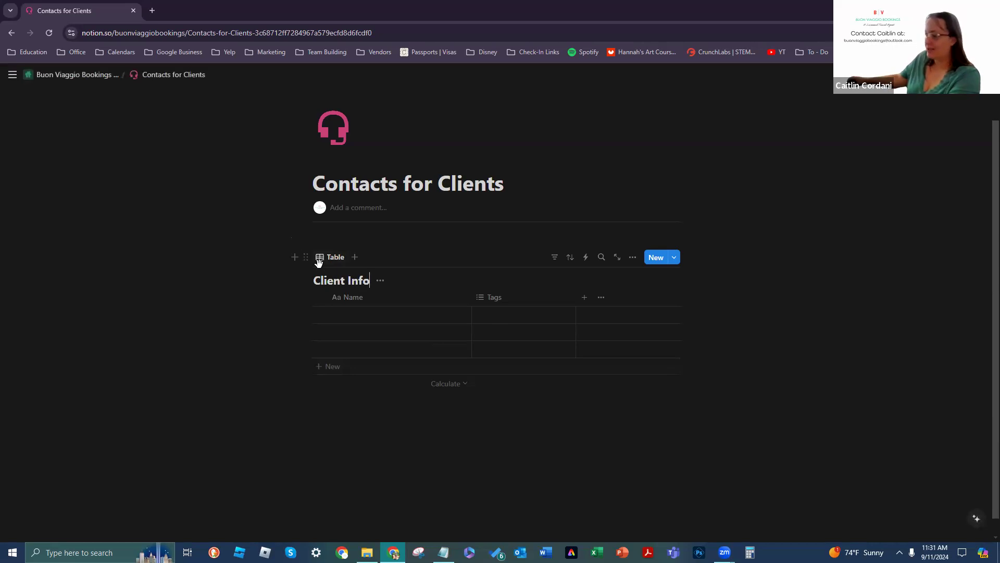
Step: Check the Name and Tags column menus and the Tags option picker, then open the new-property suggestions
left_click(395, 296)
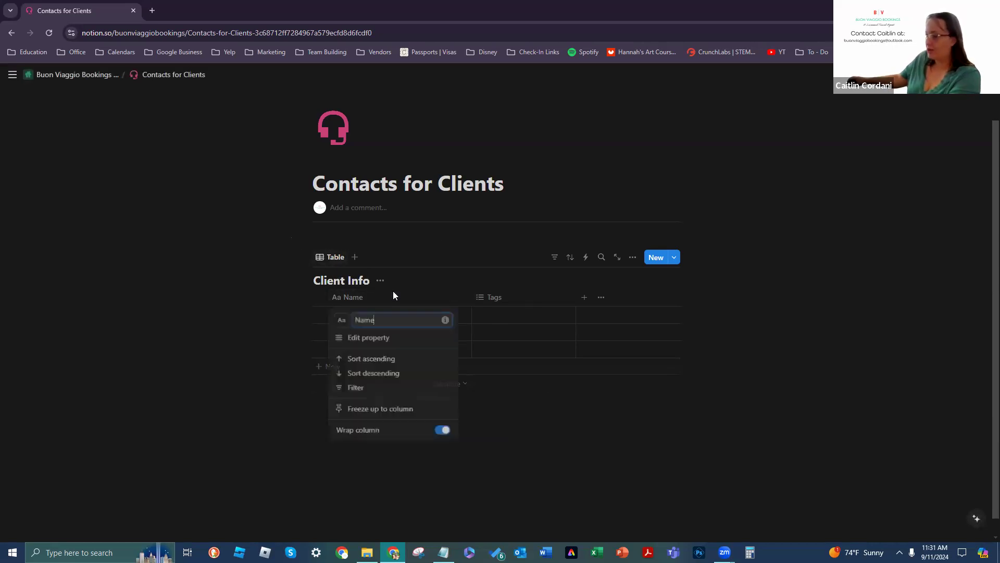
left_click(496, 297)
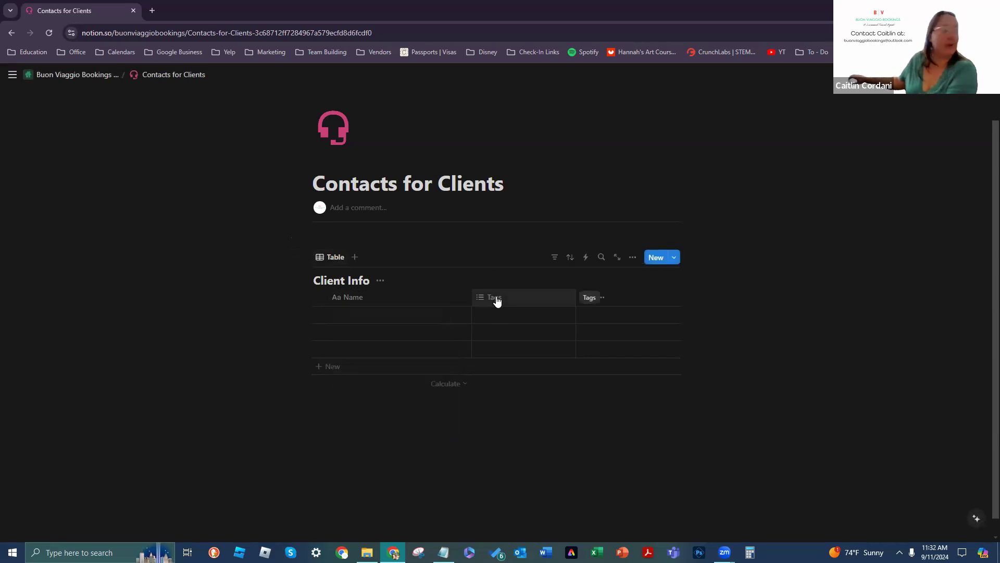
left_click(498, 298)
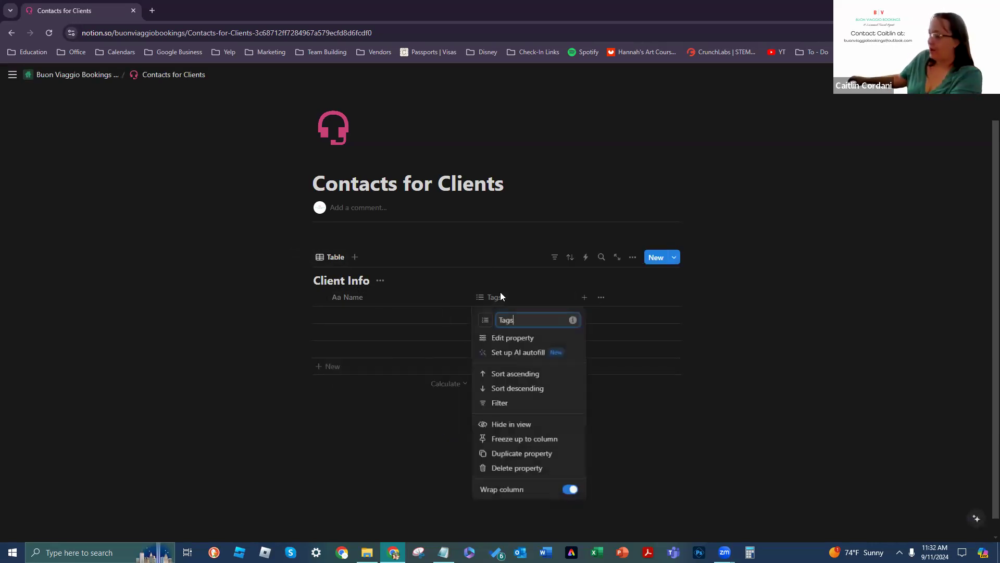
left_click(543, 298)
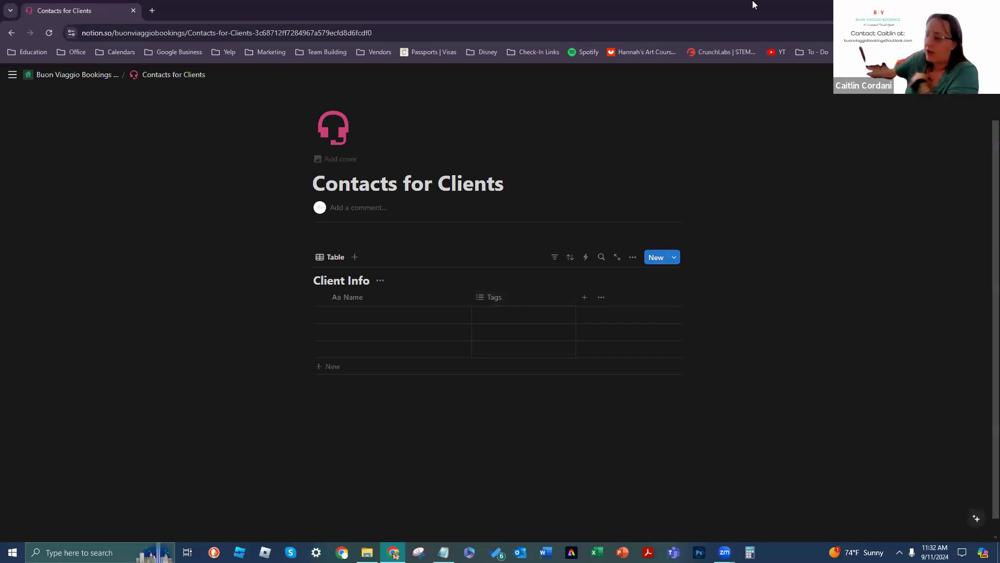
left_click(520, 297)
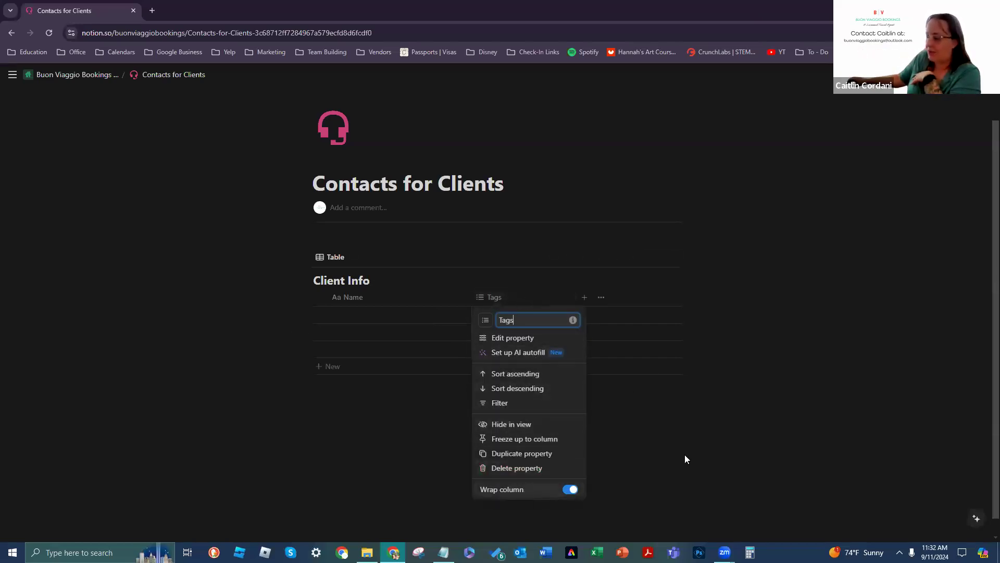
left_click(571, 352)
left_click(546, 317)
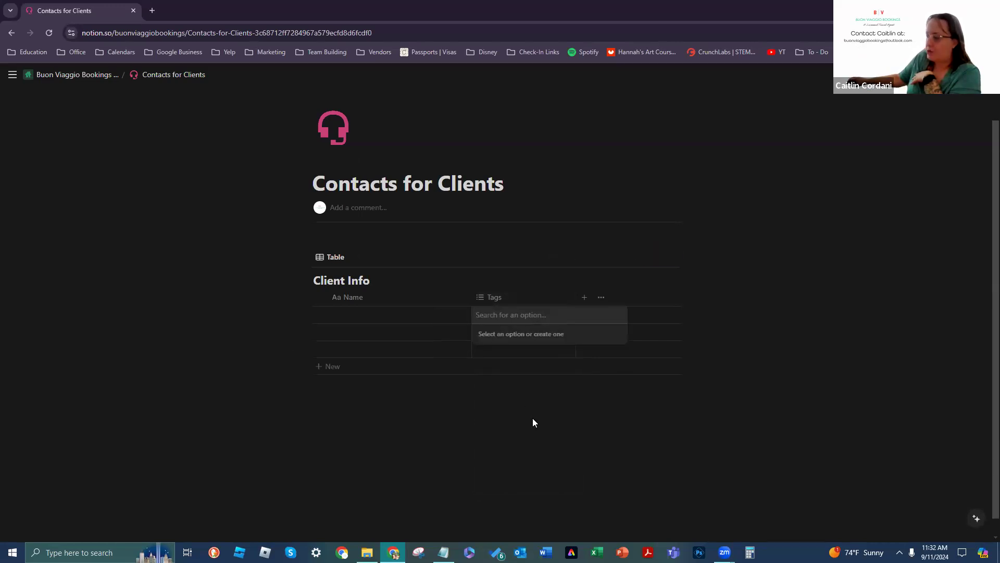
key("Escape")
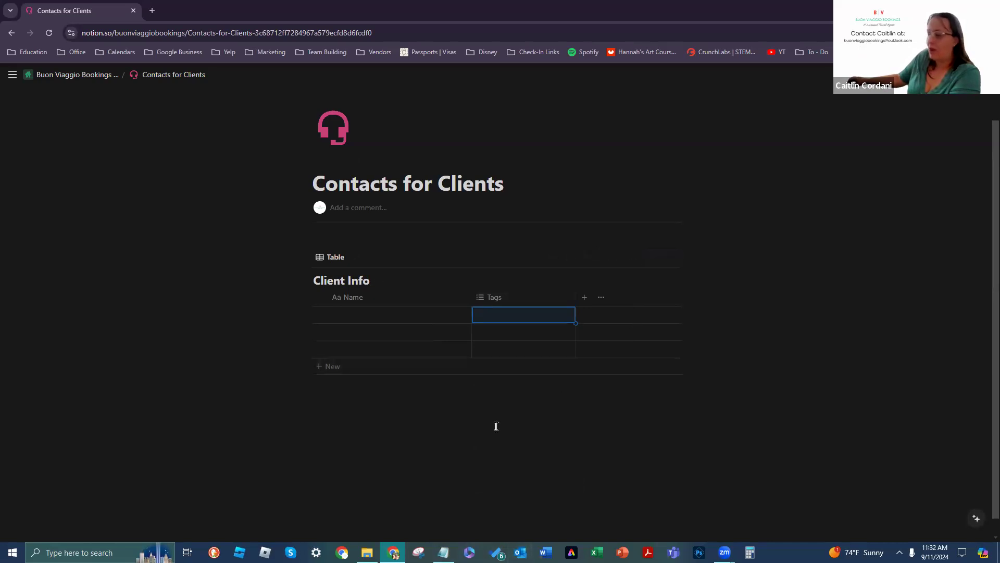
left_click(585, 299)
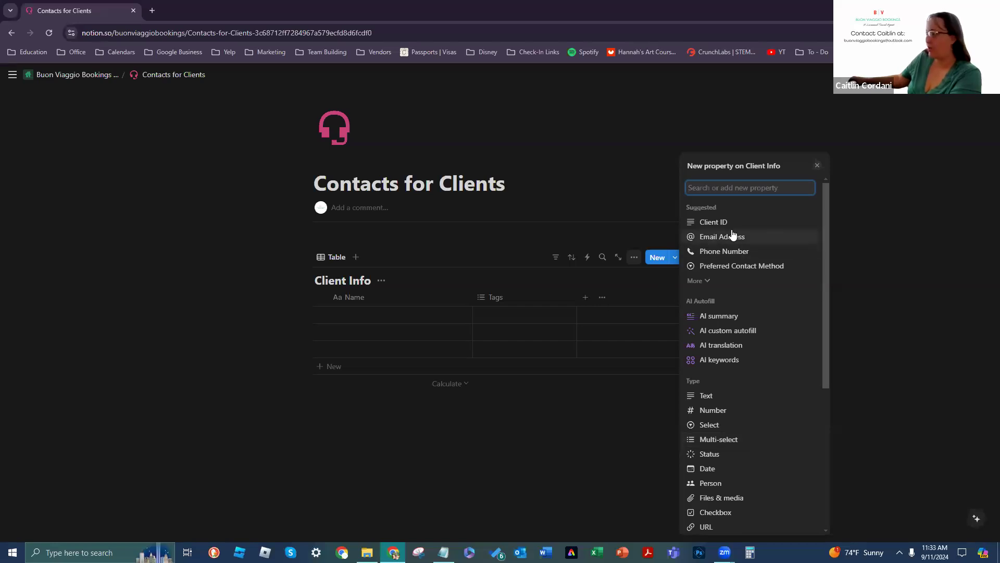
Step: Add an Email Address column from the expanded property suggestions
left_click(699, 280)
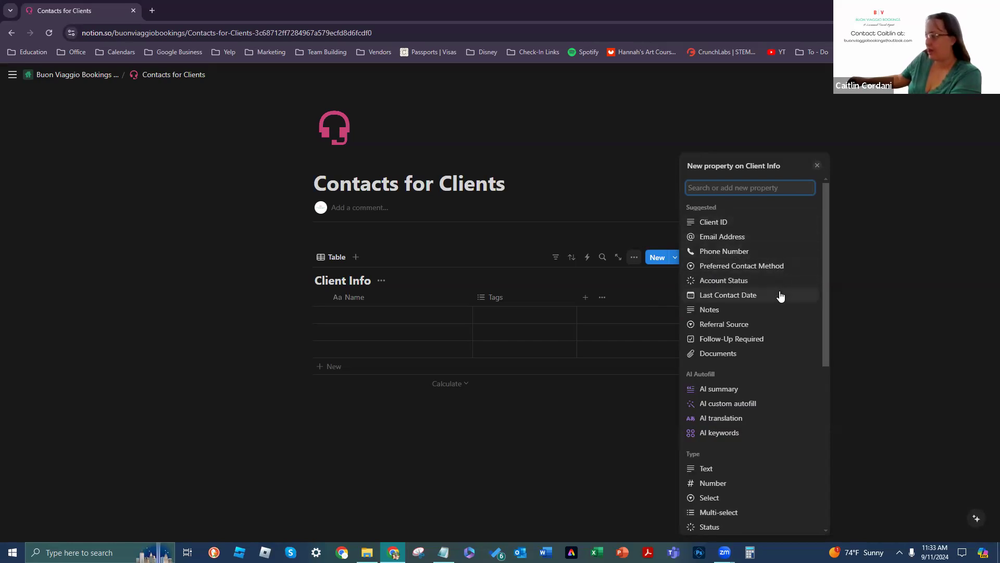
left_click(730, 245)
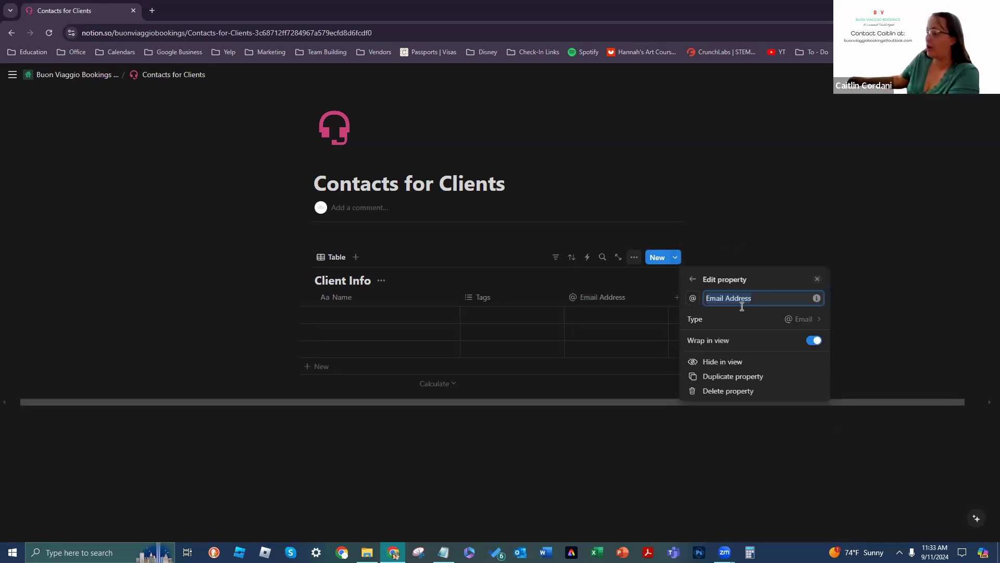
left_click(641, 426)
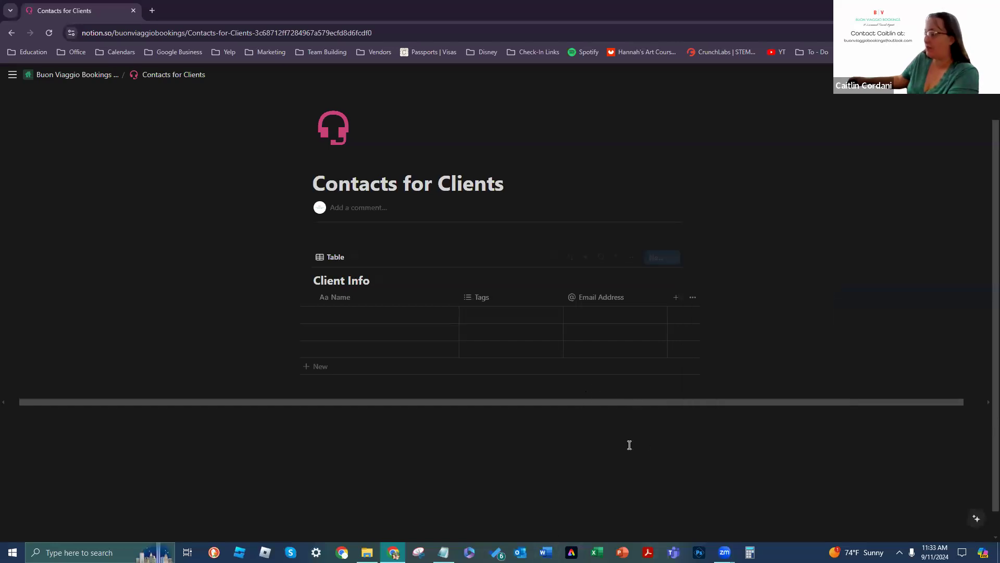
Step: Add a Phone Number column after Email Address
left_click(676, 301)
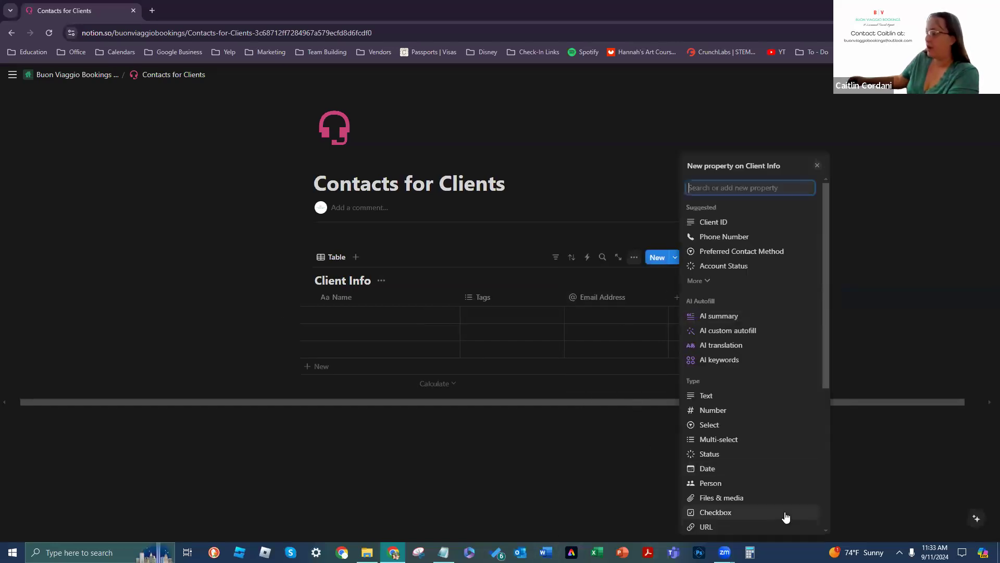
left_click(728, 237)
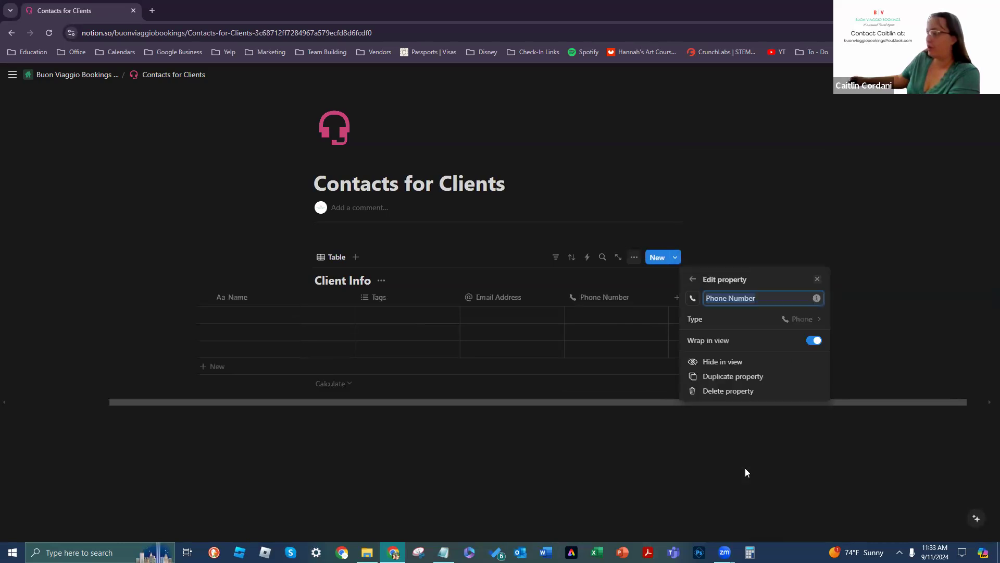
left_click(603, 420)
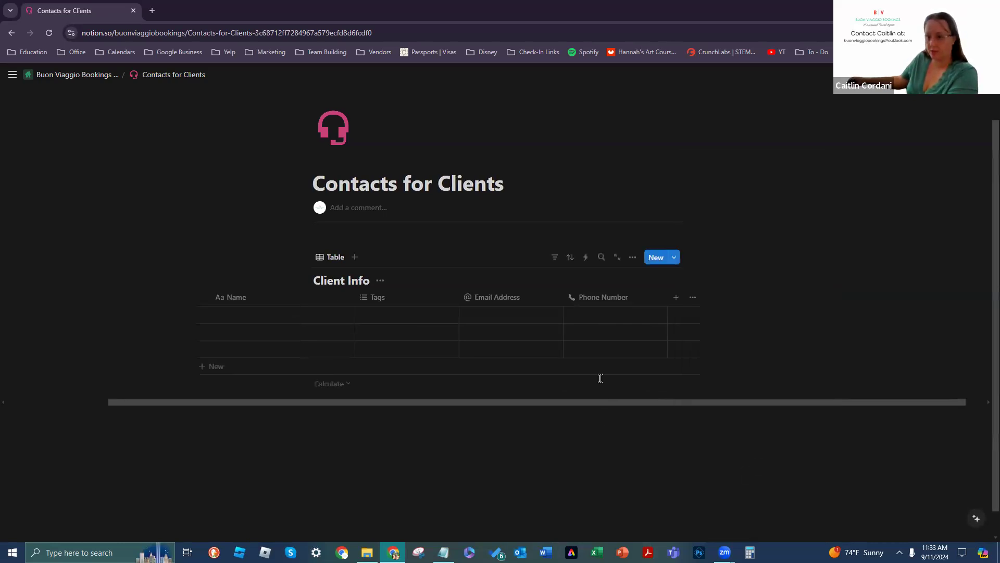
Step: Add a Text column named 'Address', replacing the interim 'Billing Address' name
left_click(675, 297)
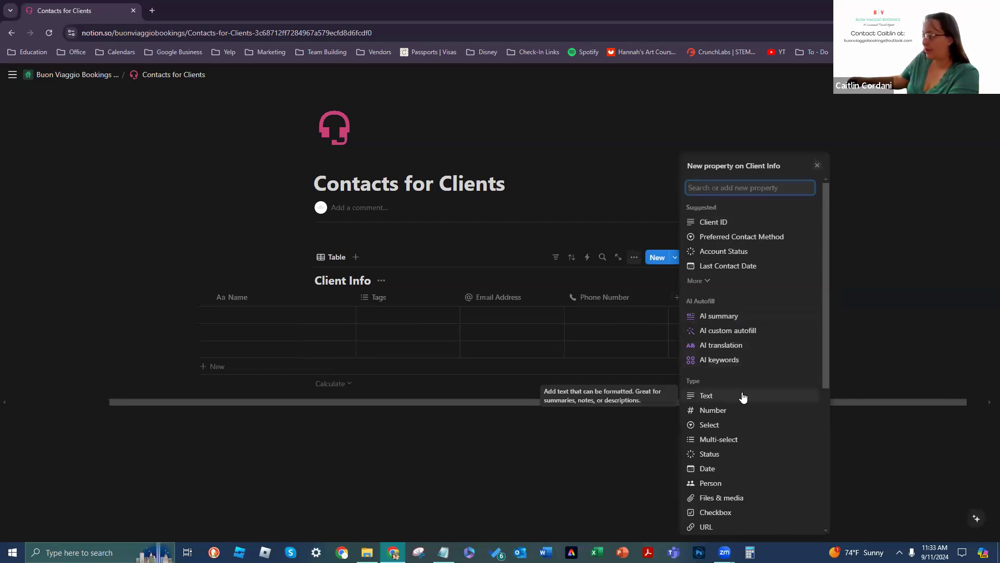
scroll(745, 396, "down", 4)
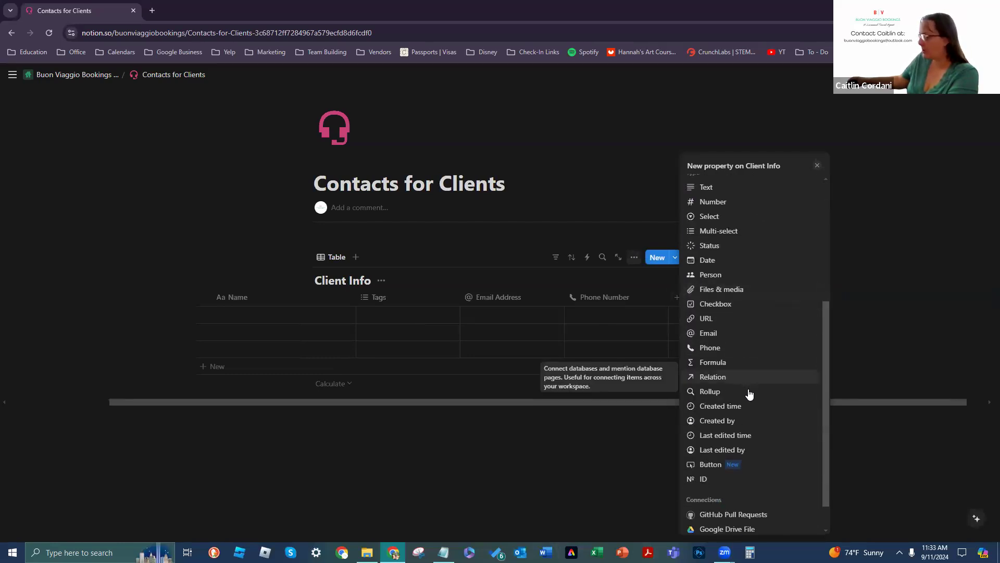
scroll(745, 338, "up", 1)
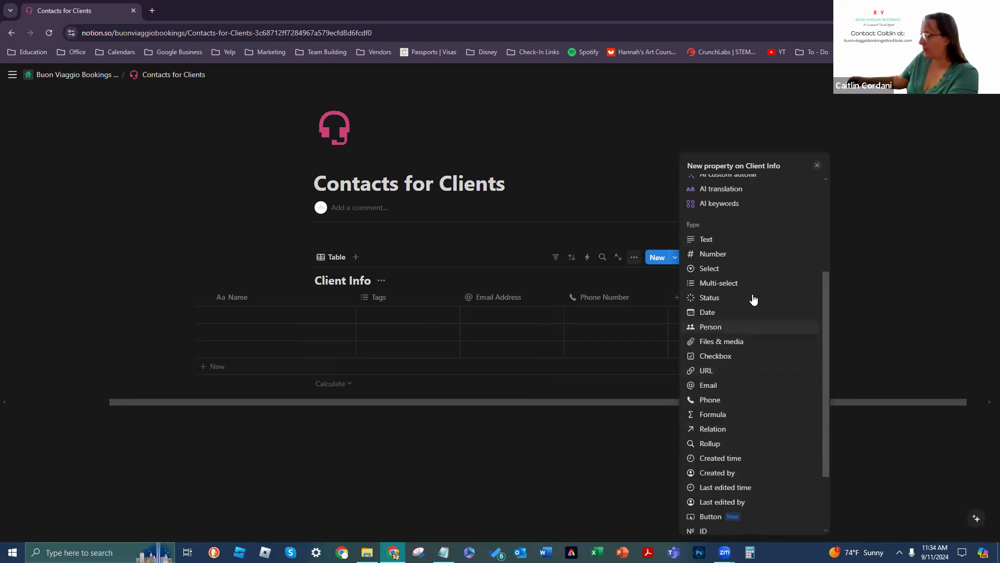
left_click(730, 241)
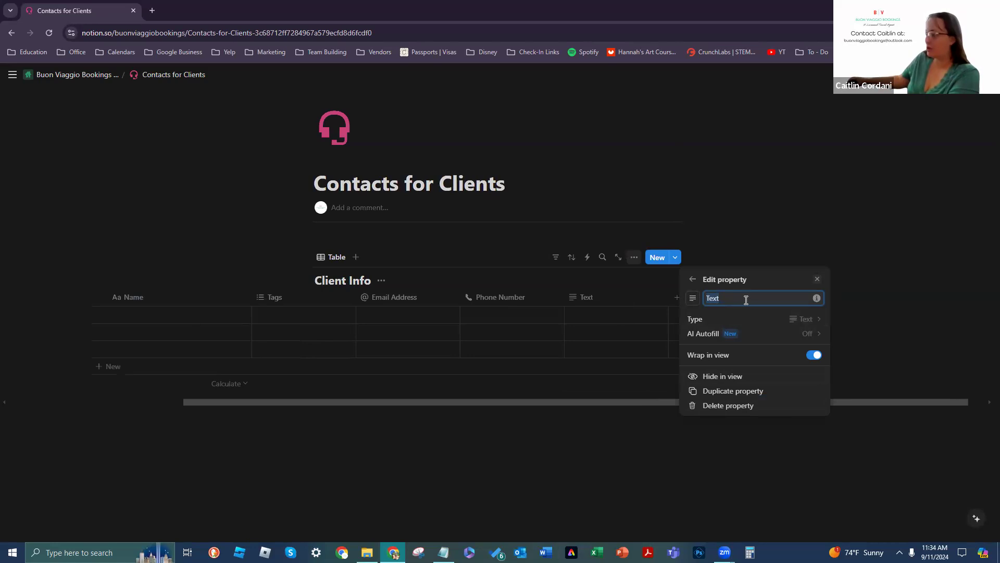
type("Address")
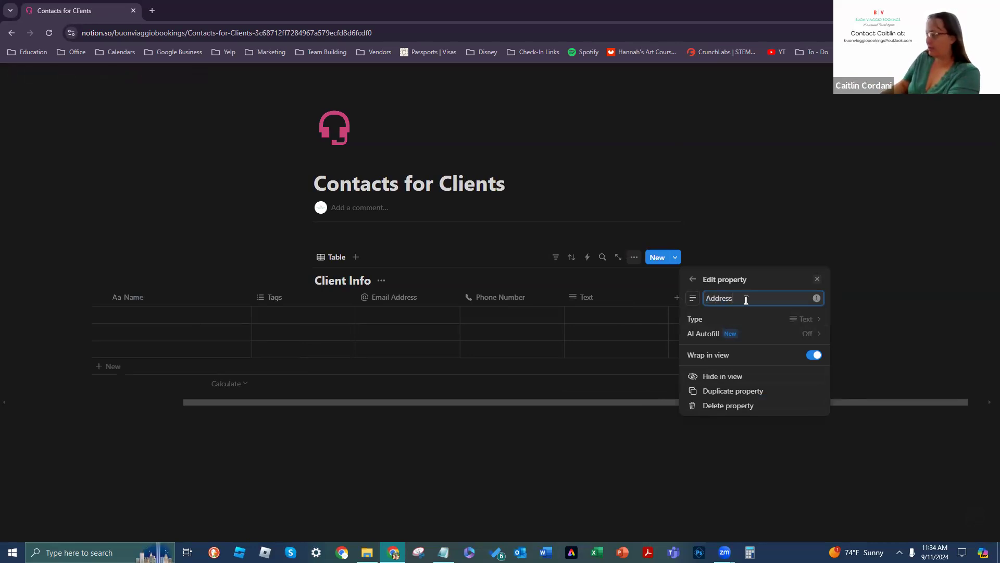
key("BackSpace")
key("BackSpace")
key("BackSpace")
key("BackSpace")
key("BackSpace")
key("BackSpace")
key("BackSpace")
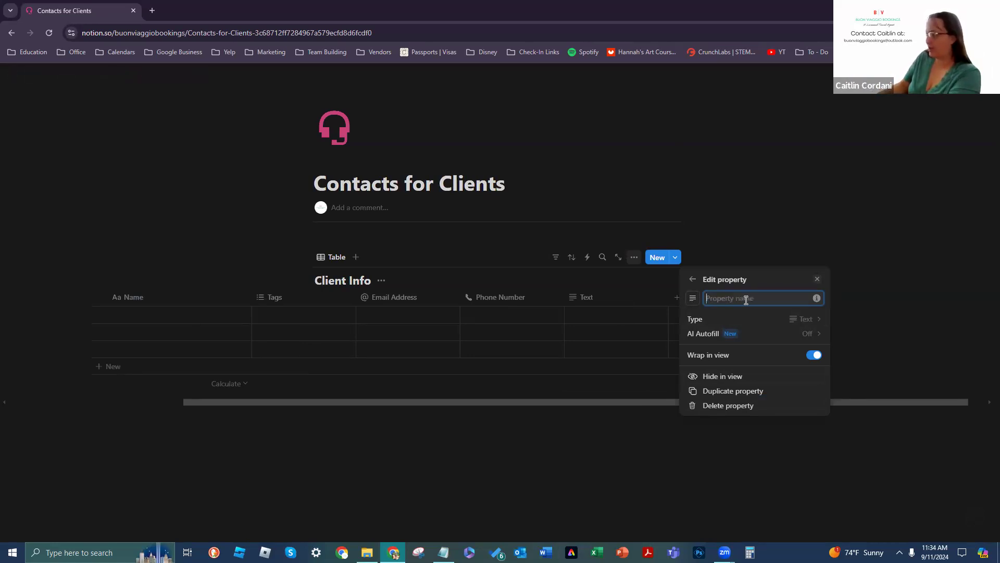
type("Billing A")
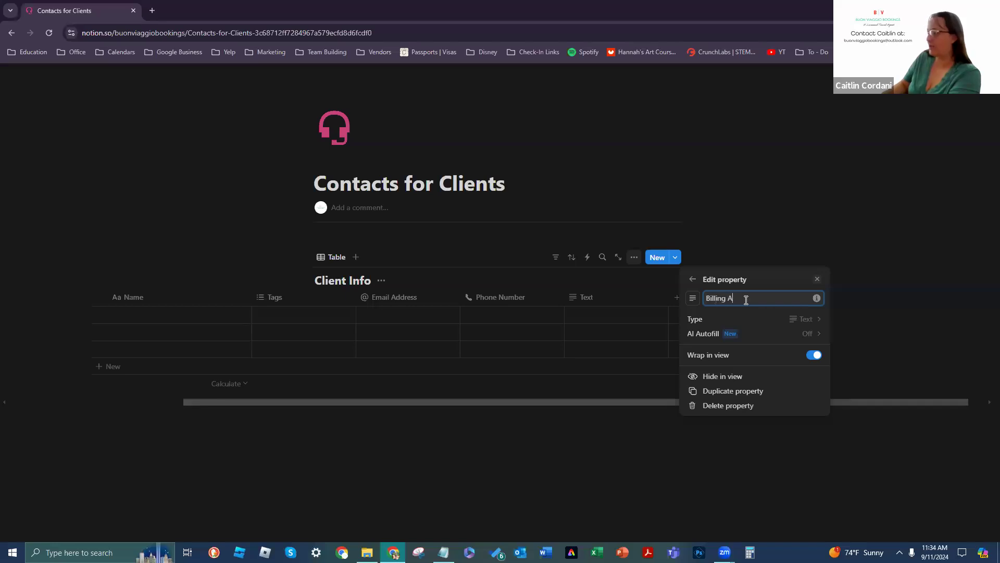
type("ddress")
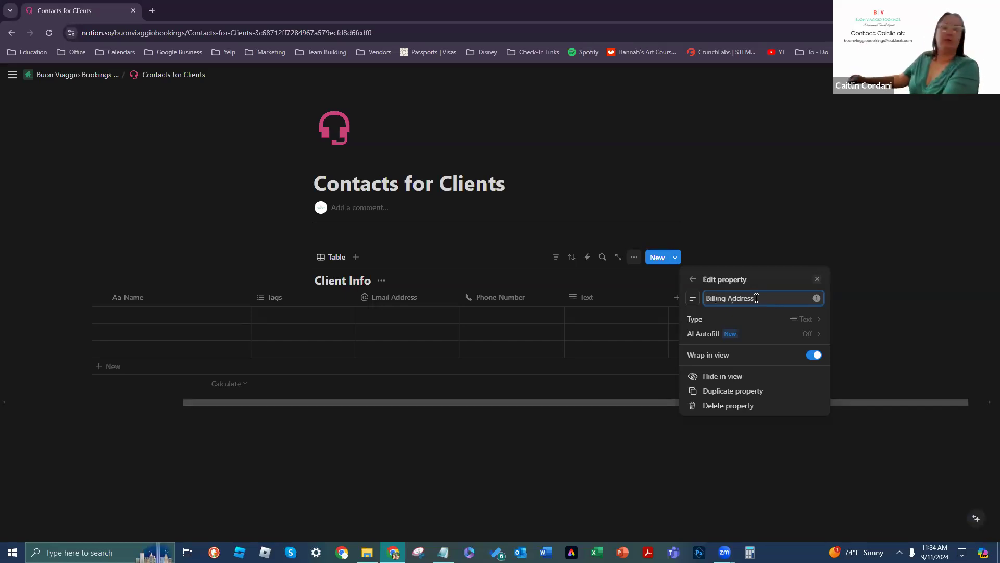
left_click_drag(758, 298, 699, 298)
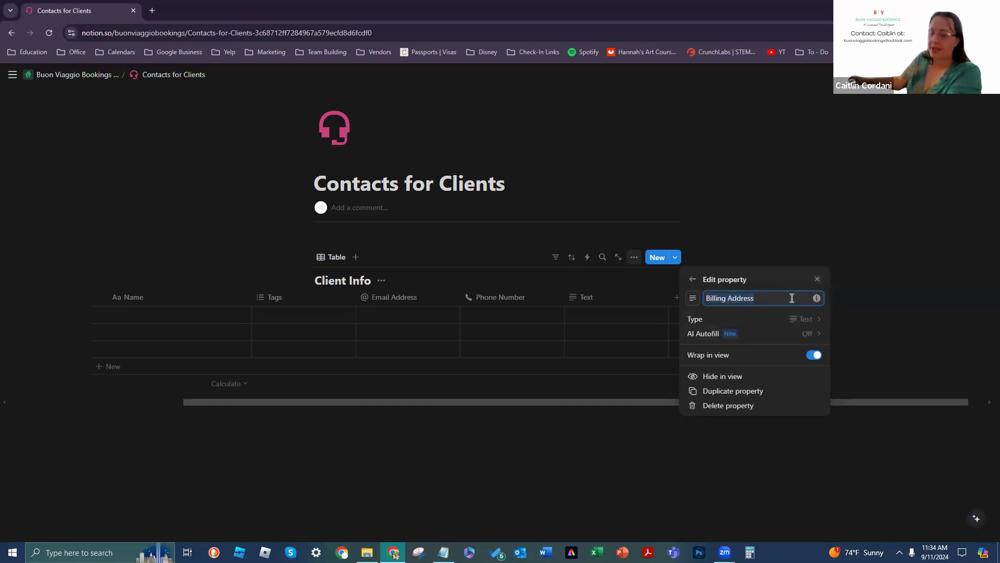
key("BackSpace")
type("Address")
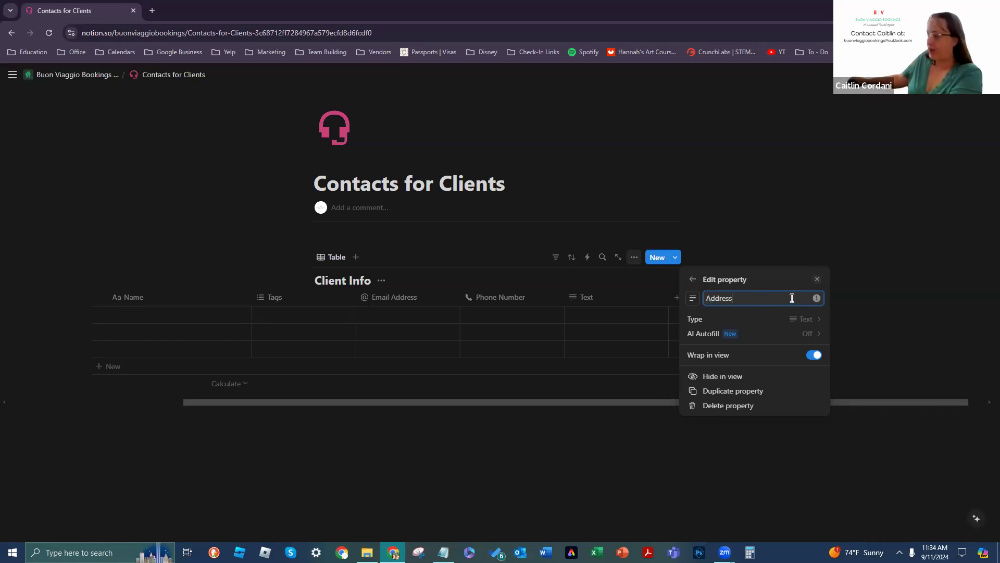
left_click(777, 486)
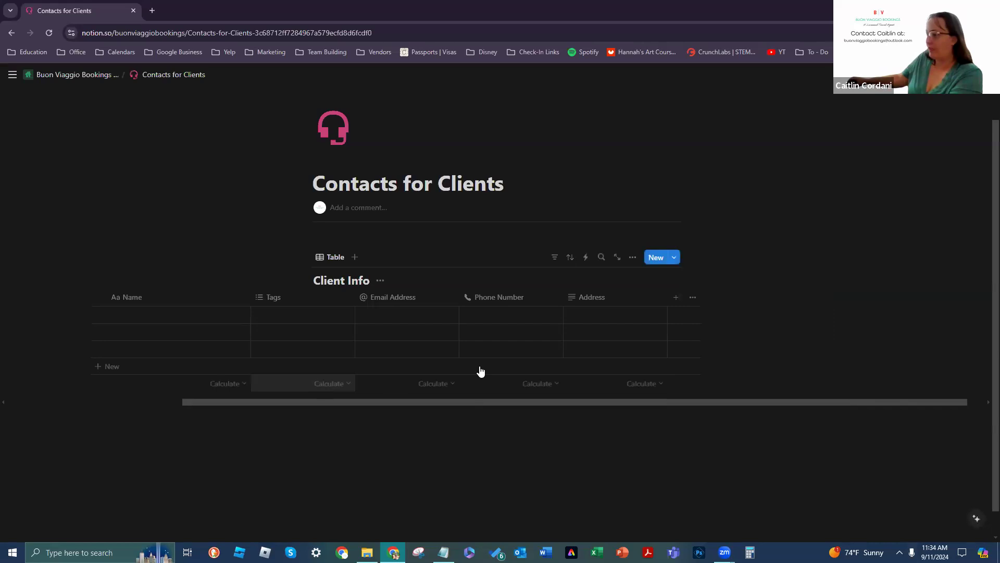
Step: Add the suggested Last Contact Date column after Address
left_click(676, 297)
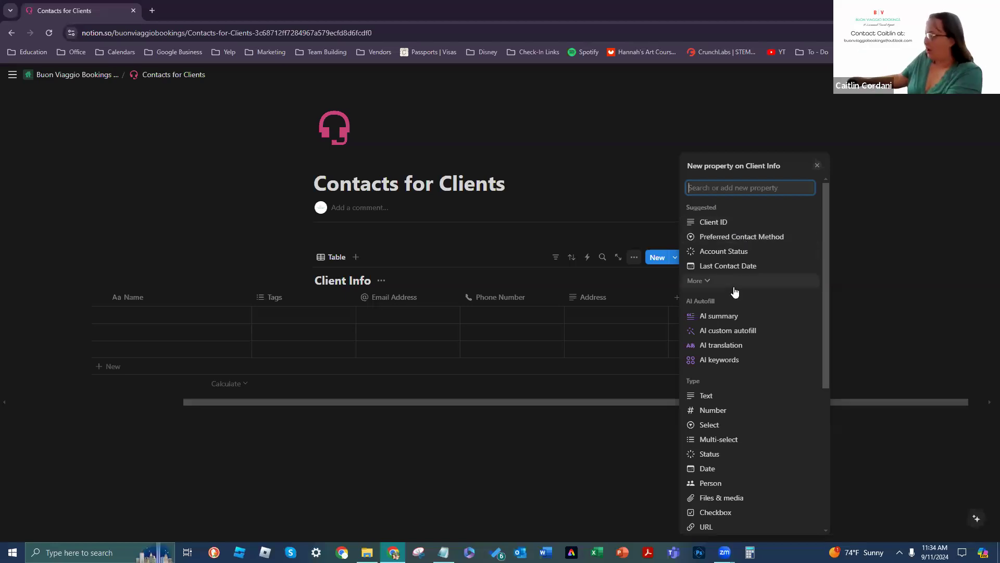
scroll(735, 289, "down", 2)
scroll(727, 266, "up", 3)
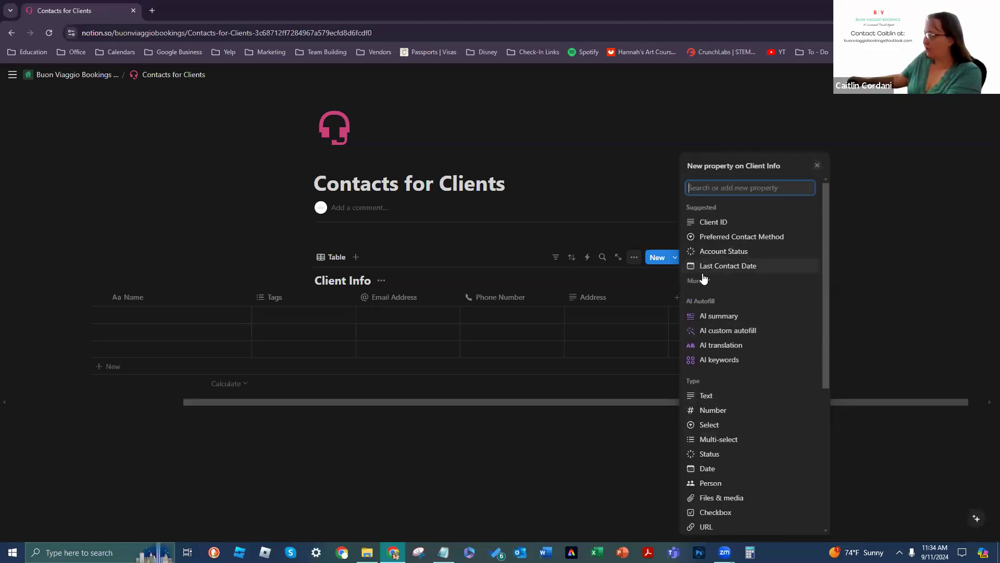
left_click(722, 265)
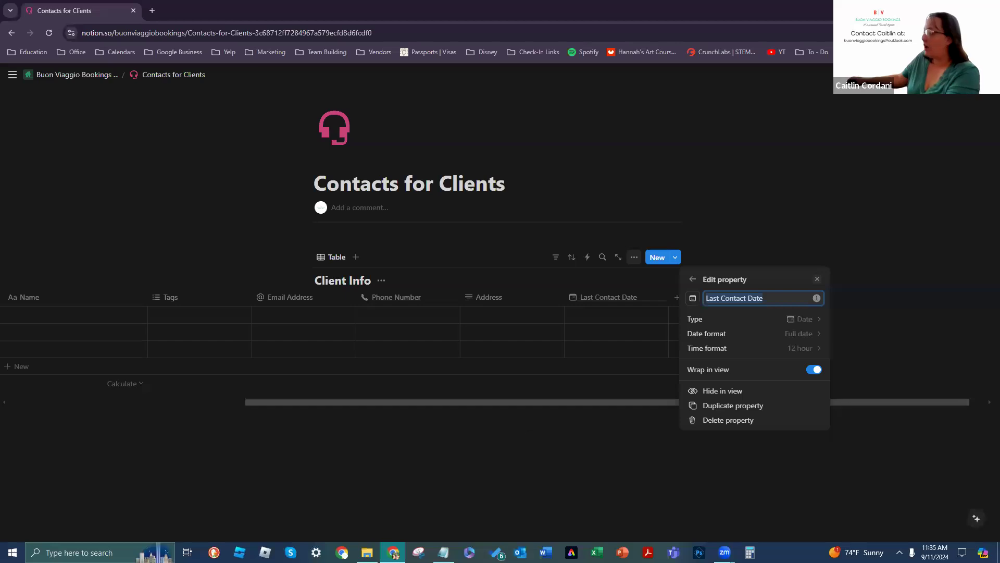
left_click(676, 304)
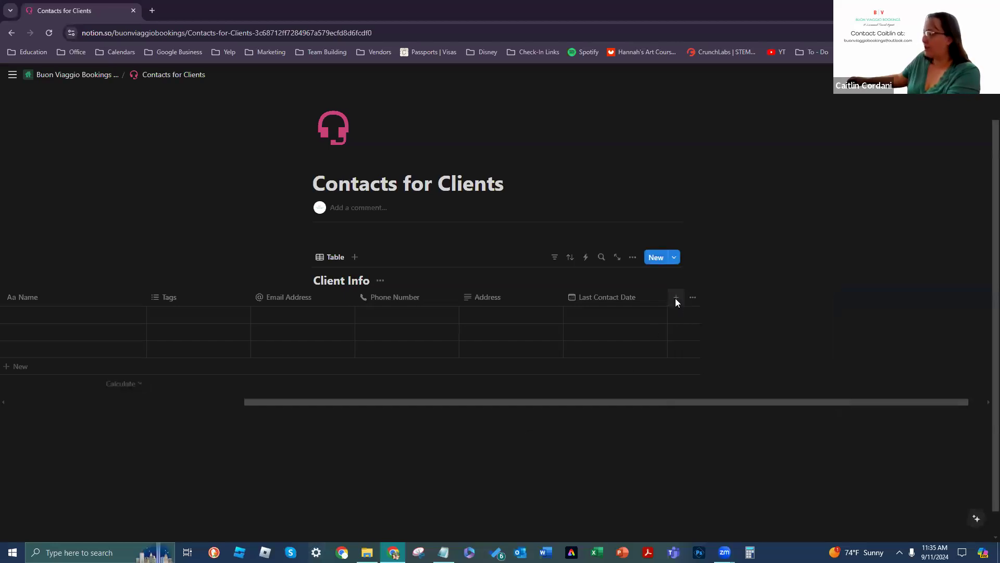
Step: Reopen the new-property list, dismiss it without adding anything, and scroll the table
left_click(675, 299)
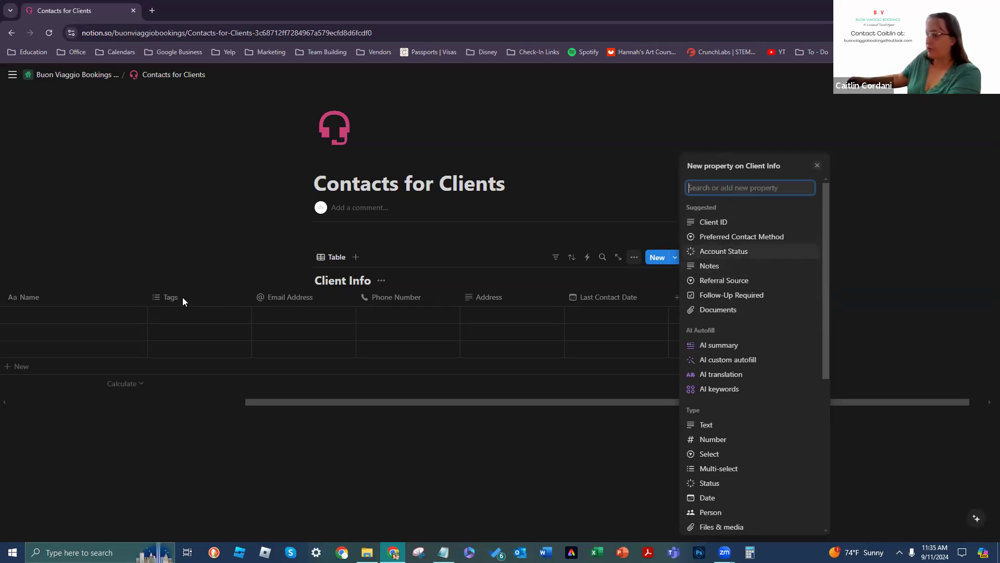
left_click(178, 387)
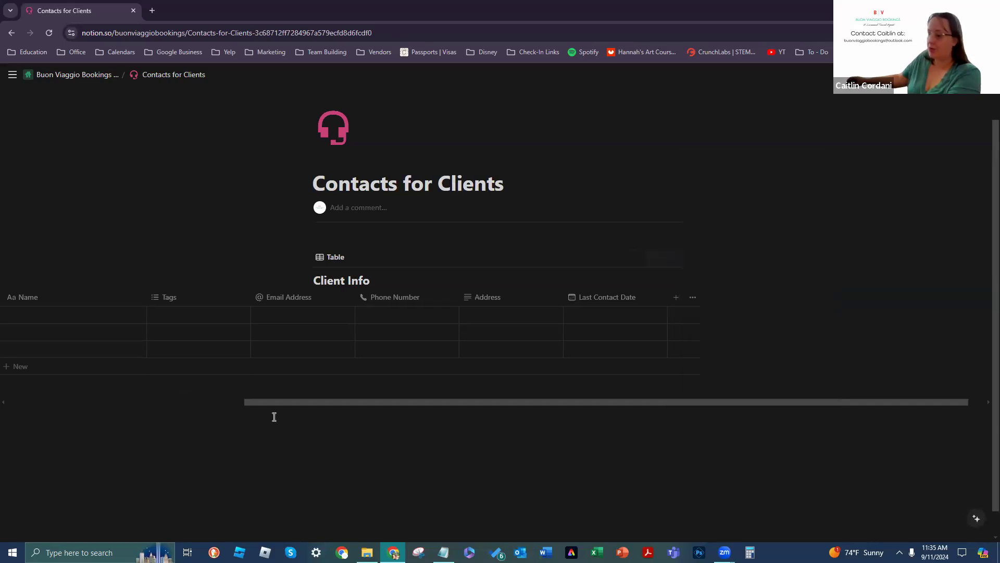
scroll(208, 384, "left", 4)
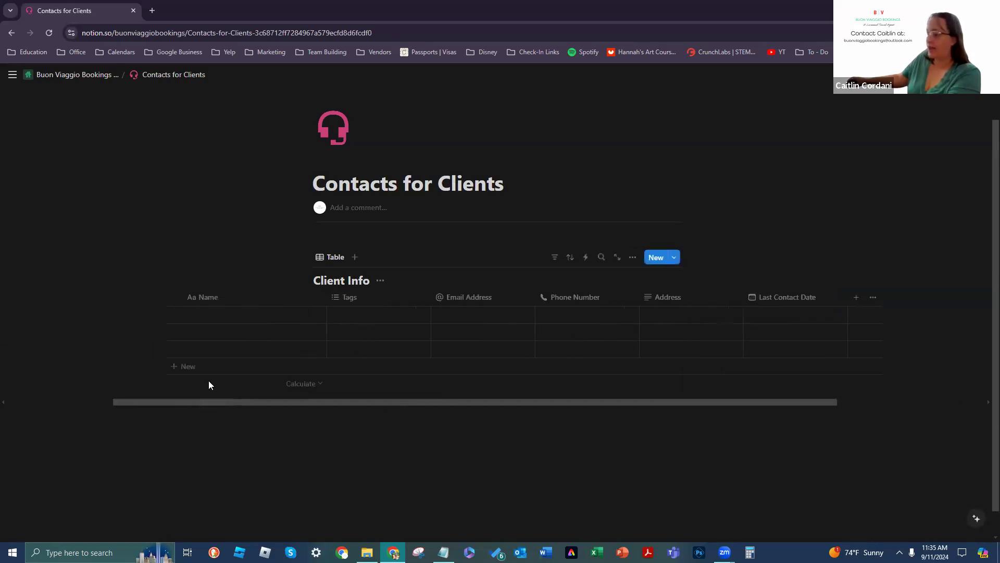
scroll(230, 382, "right", 2)
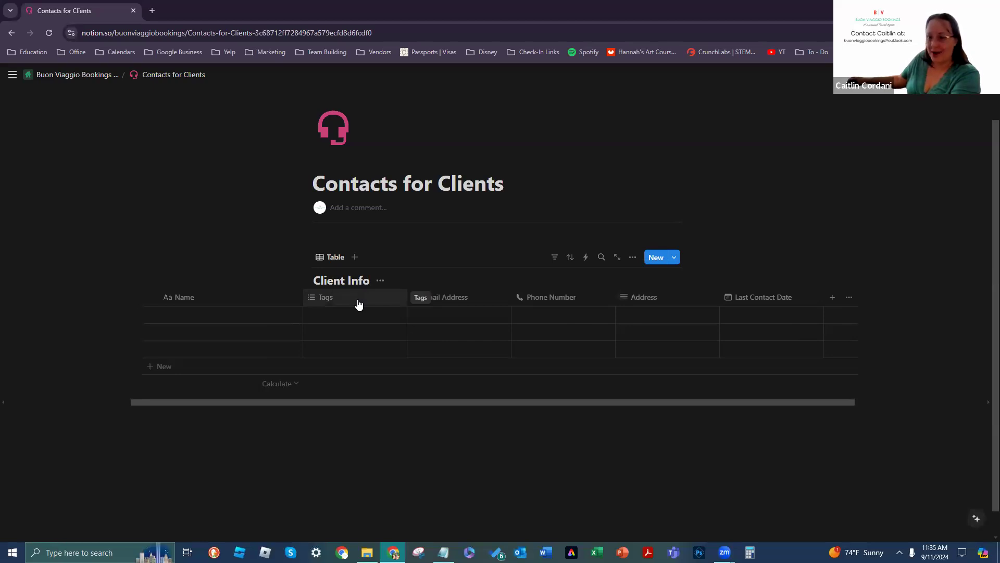
left_click(394, 299)
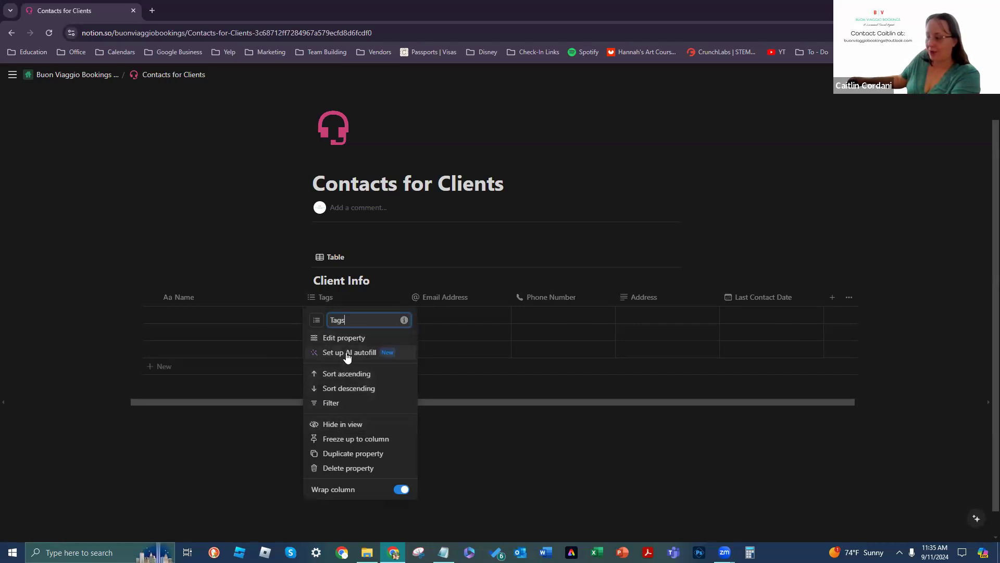
left_click(353, 336)
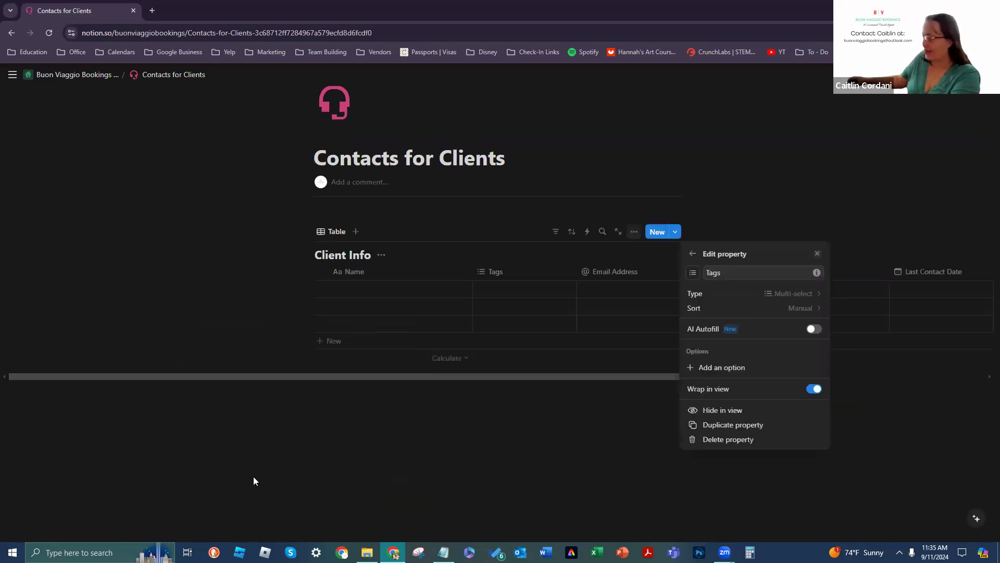
left_click(693, 273)
left_click(726, 275)
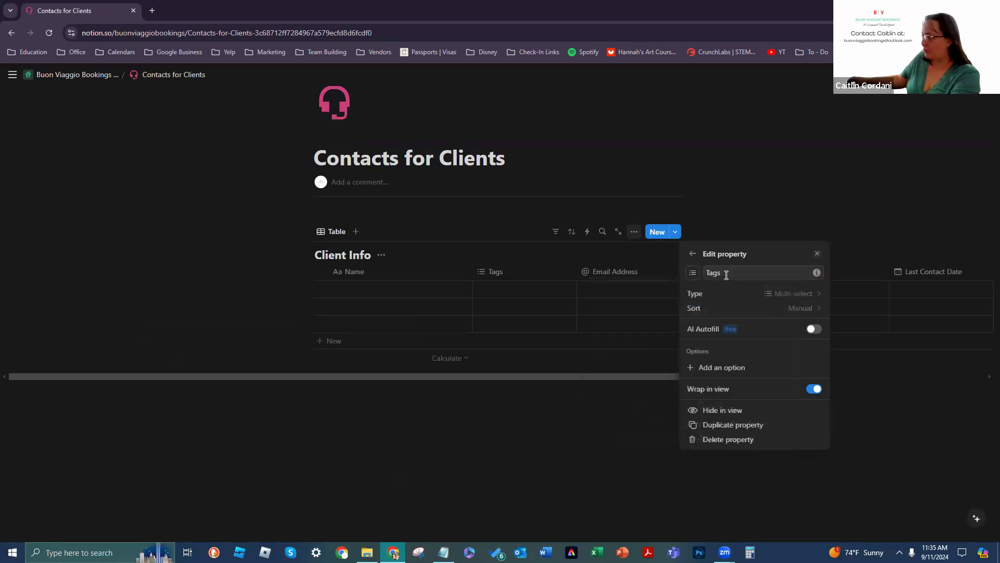
left_click(759, 293)
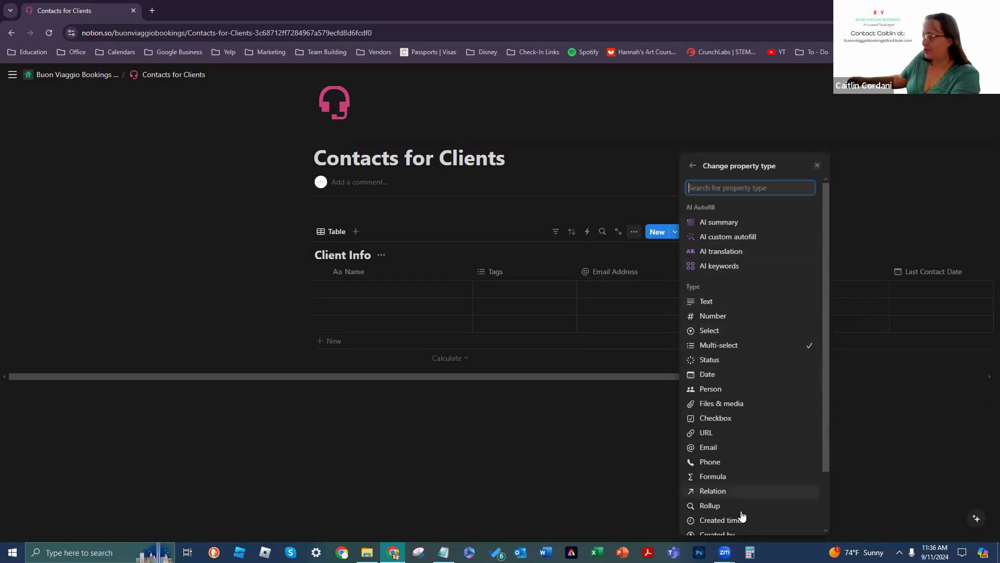
scroll(734, 353, "down", 1)
scroll(735, 354, "down", 1)
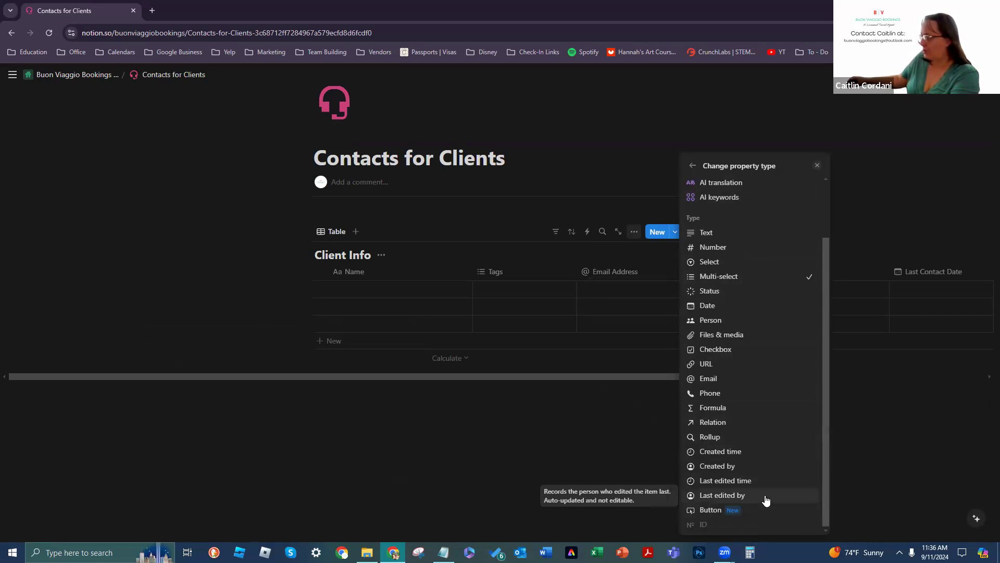
left_click(860, 444)
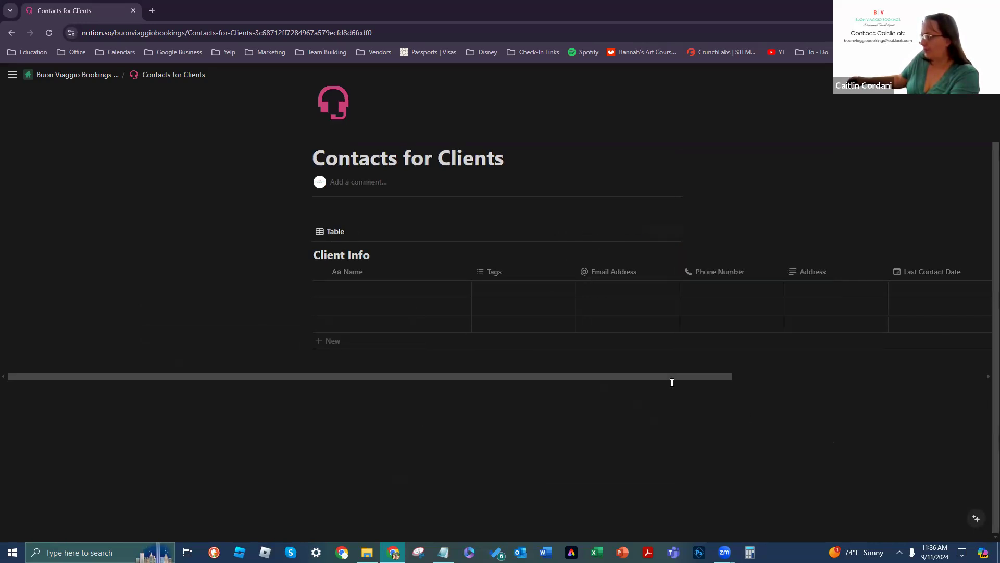
left_click_drag(678, 376, 820, 370)
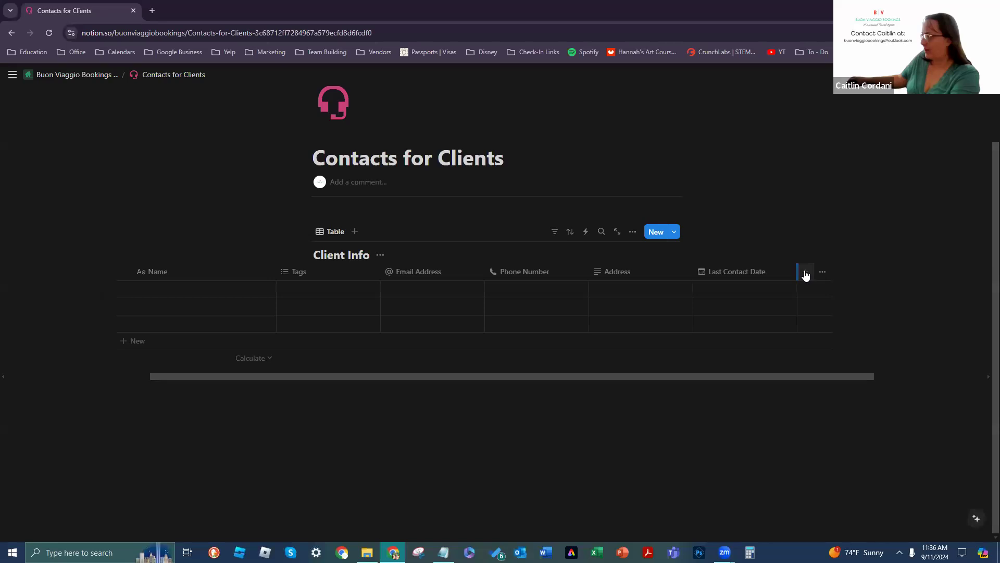
Step: Add the suggested Preferred Contact Method column, then scroll the table back to Name
left_click(805, 273)
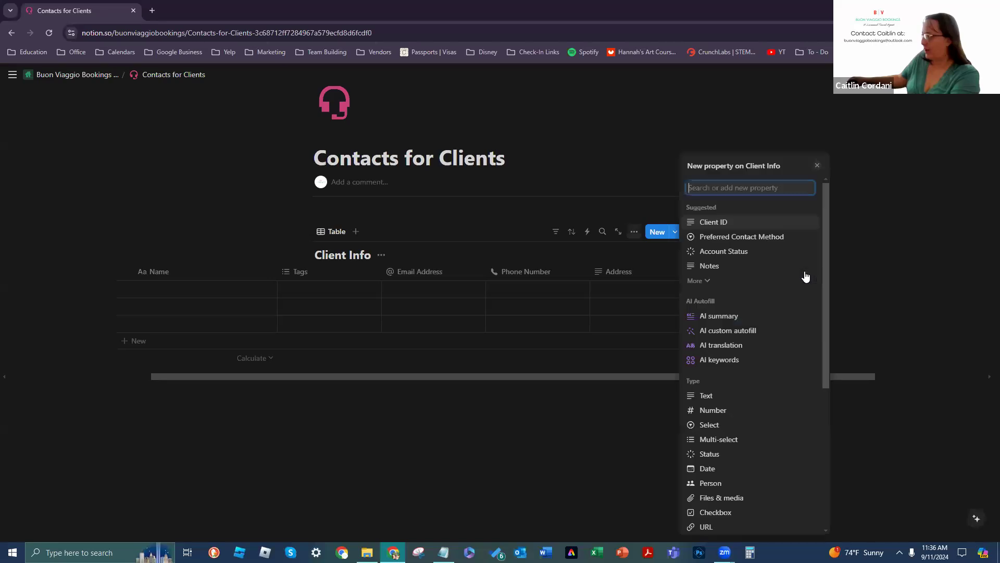
left_click(708, 282)
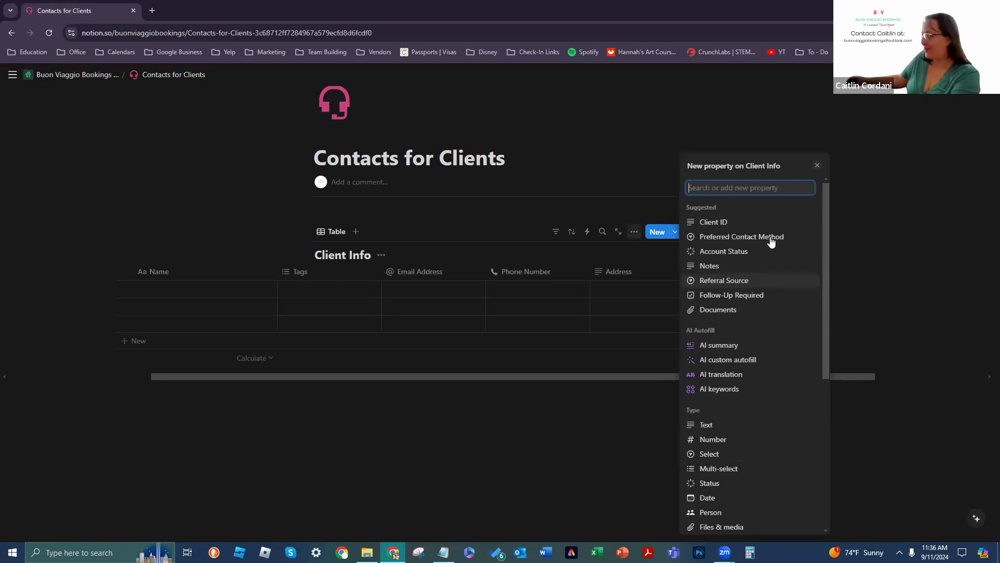
scroll(743, 368, "down", 3)
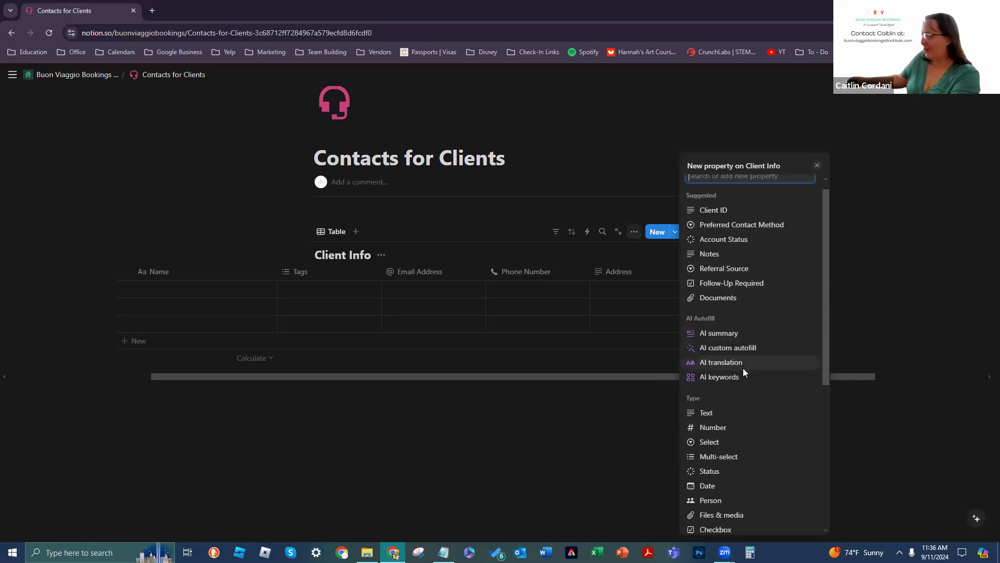
scroll(755, 344, "down", 1)
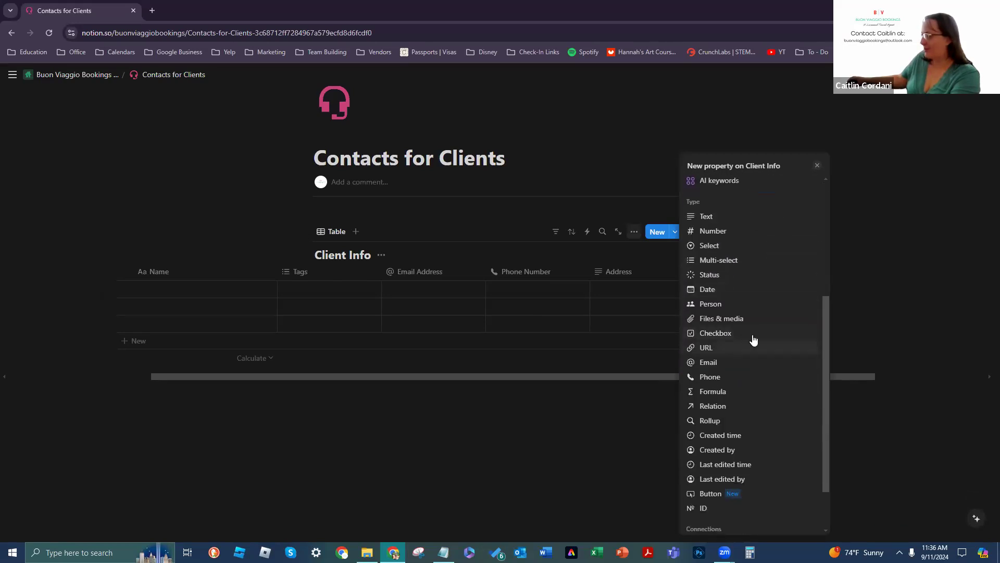
scroll(735, 386, "down", 1)
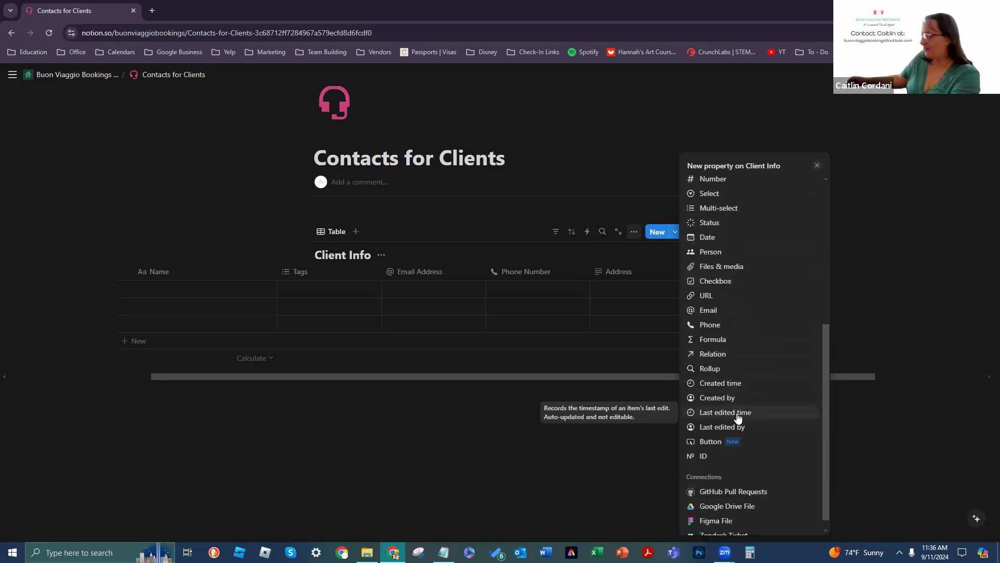
scroll(740, 416, "up", 5)
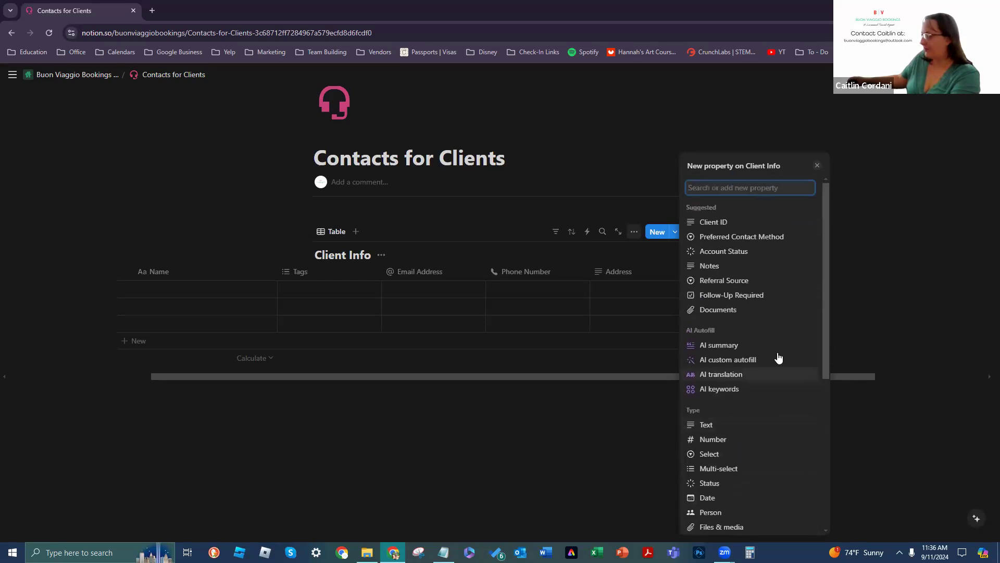
left_click(745, 237)
left_click(596, 456)
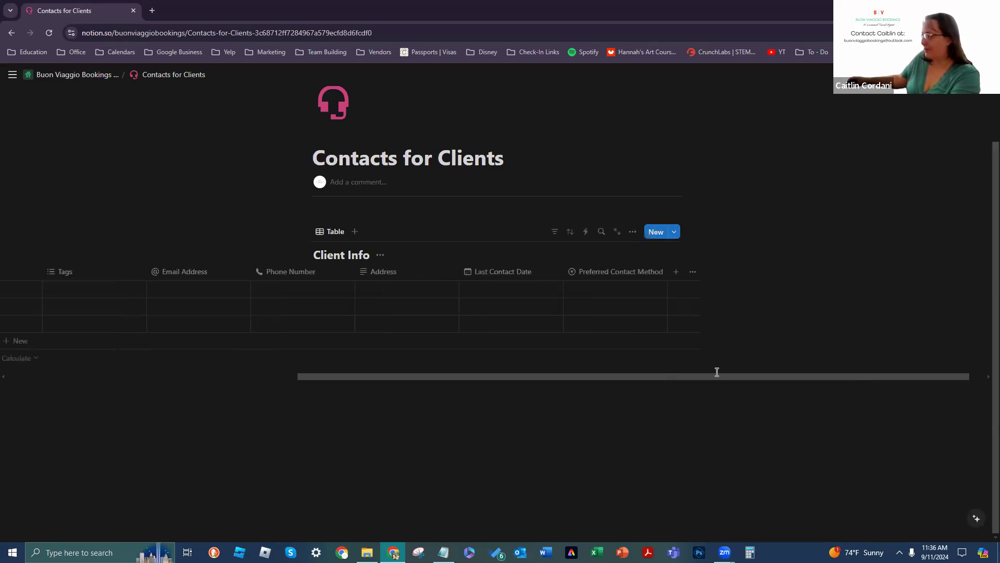
left_click_drag(461, 377, 221, 386)
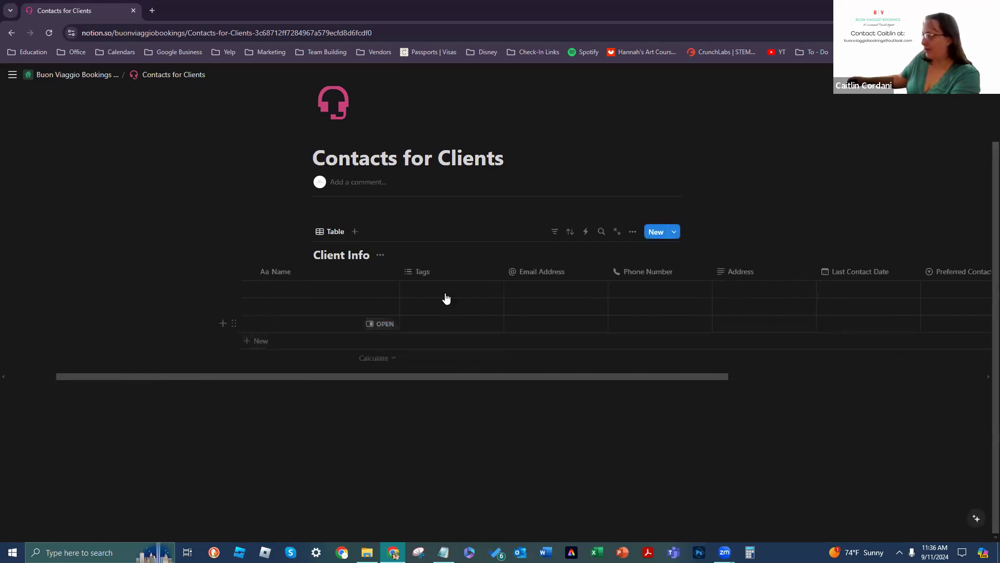
Step: Change the Tags property type from Multi-select to Select
left_click(485, 270)
left_click(432, 313)
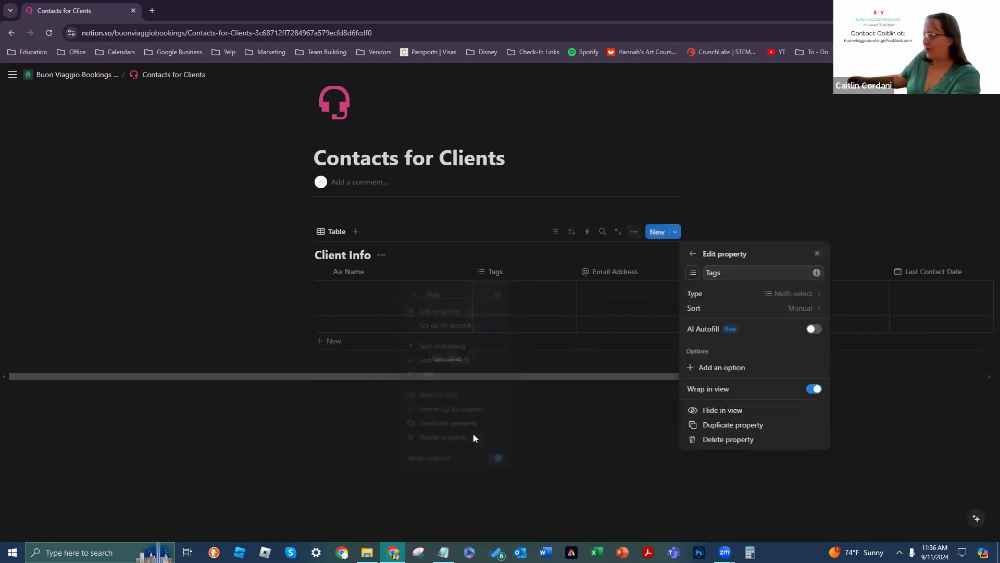
left_click(737, 295)
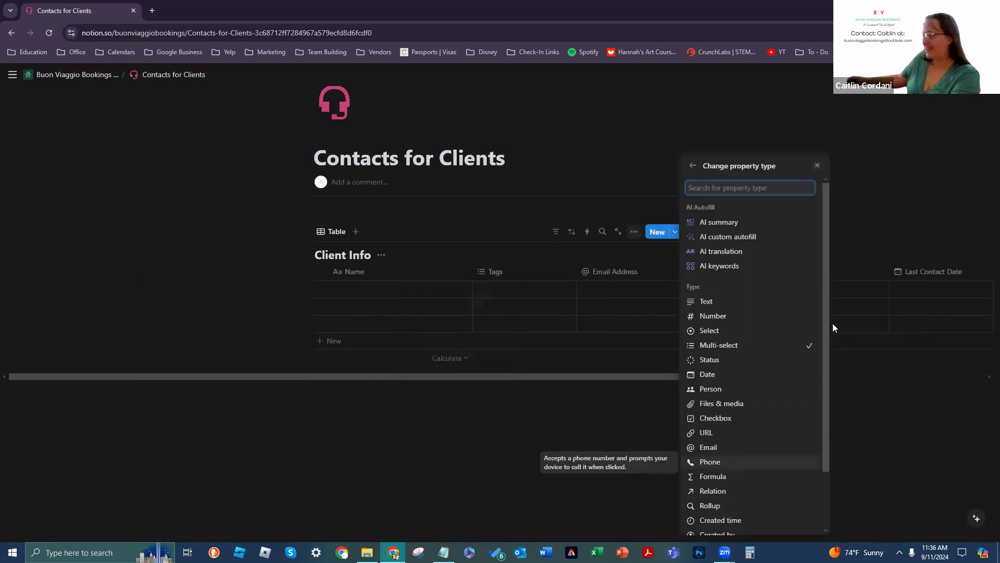
scroll(722, 307, "down", 1)
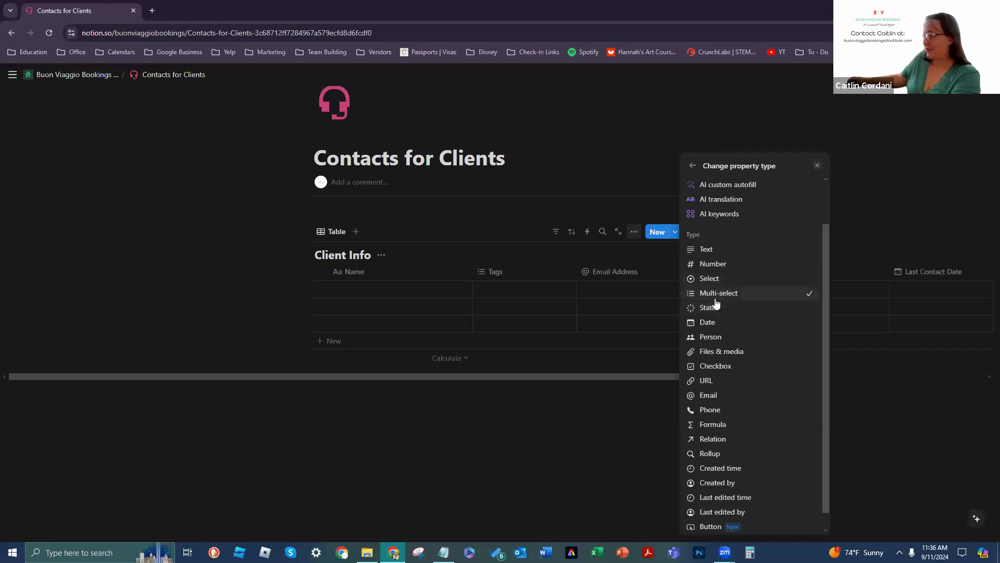
left_click(709, 279)
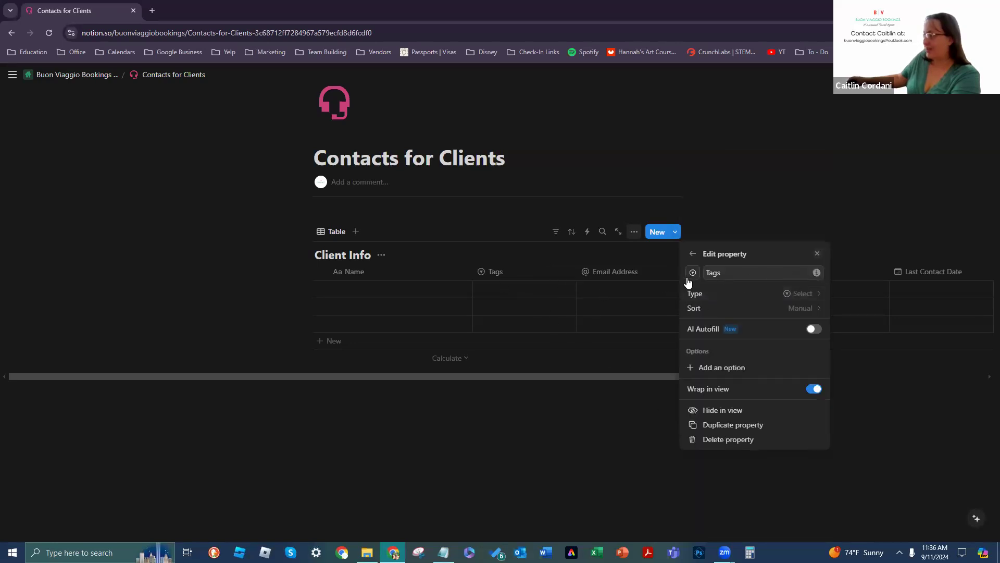
left_click(723, 278)
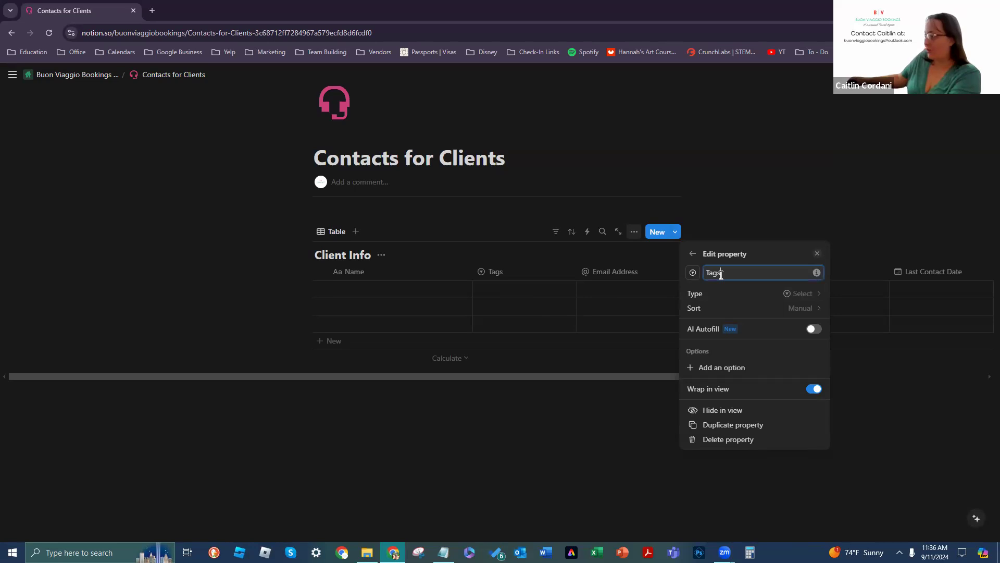
Step: Name the column 'Referral Method' and keep option sorting on Manual after trying Alphabetical
key("BackSpace")
key("BackSpace")
key("BackSpace")
key("BackSpace")
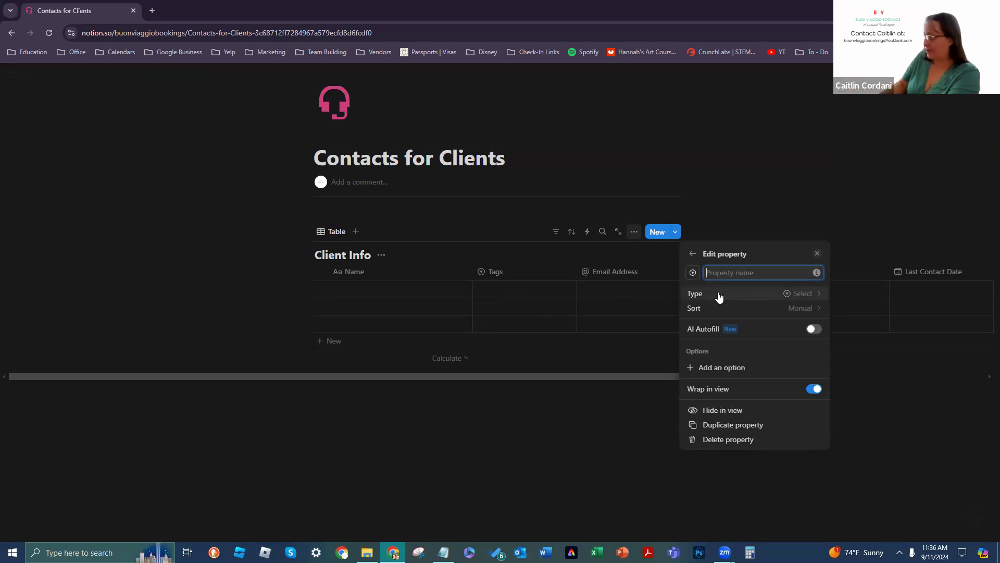
type("Referral Method")
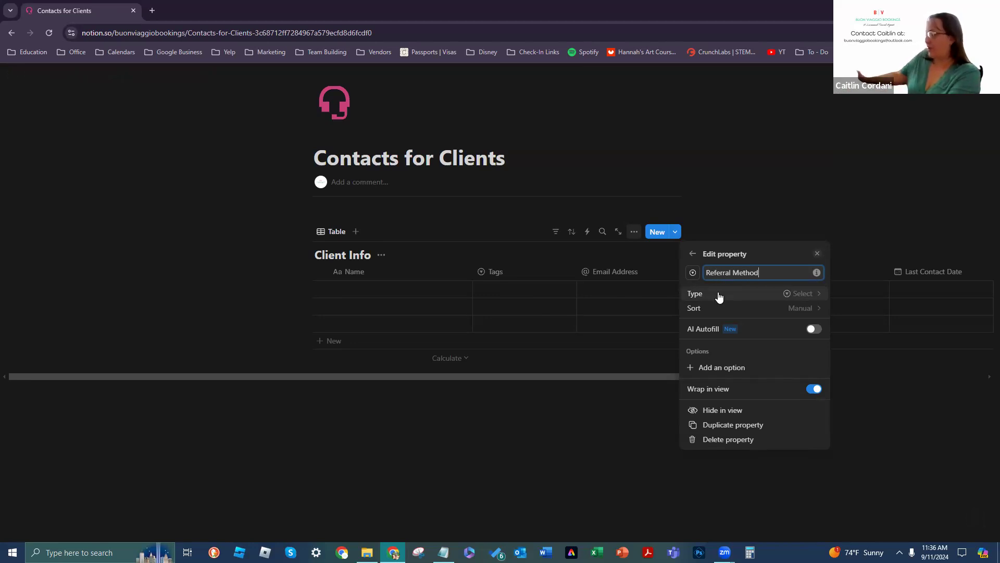
left_click(747, 310)
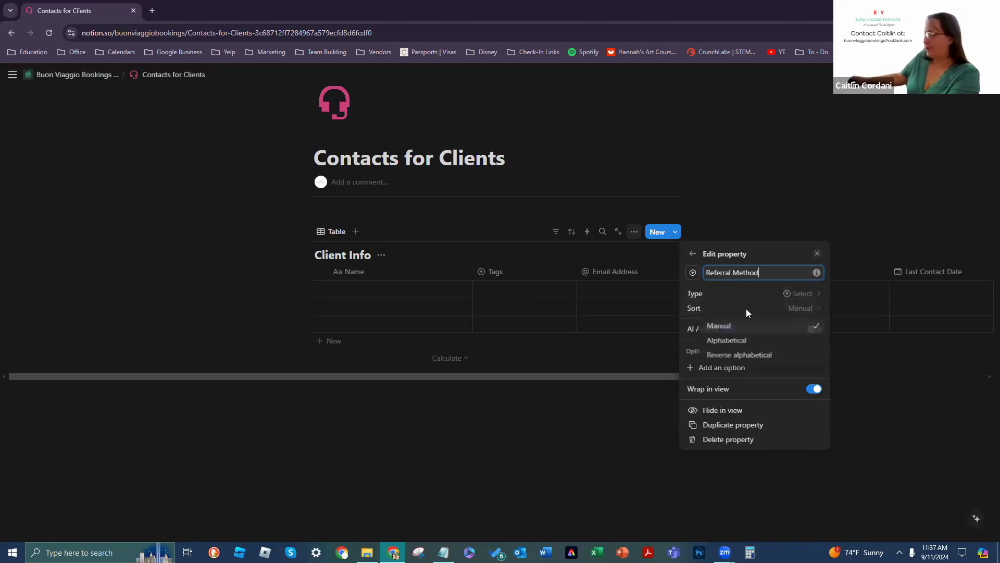
left_click(775, 341)
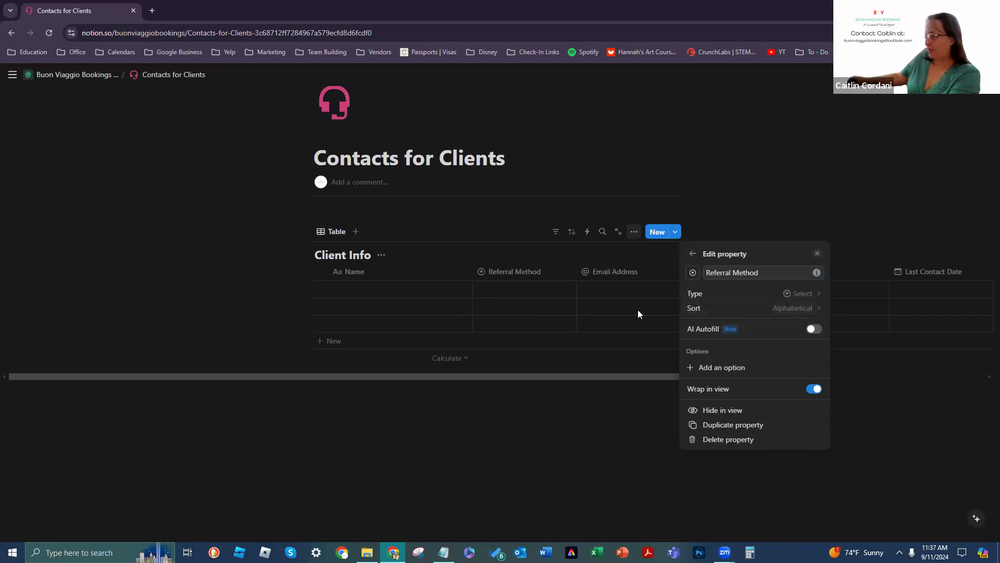
left_click(771, 308)
left_click(724, 326)
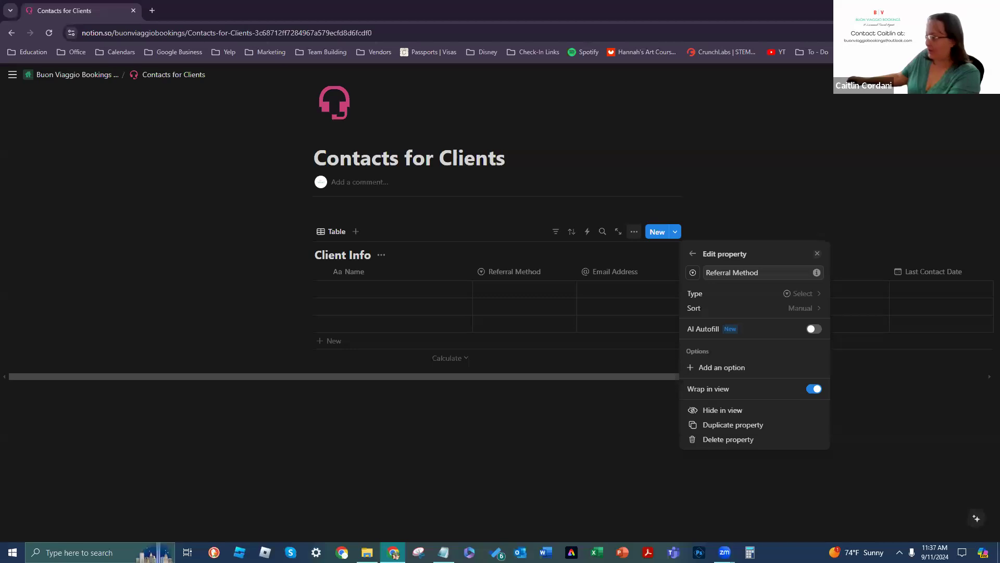
left_click(818, 328)
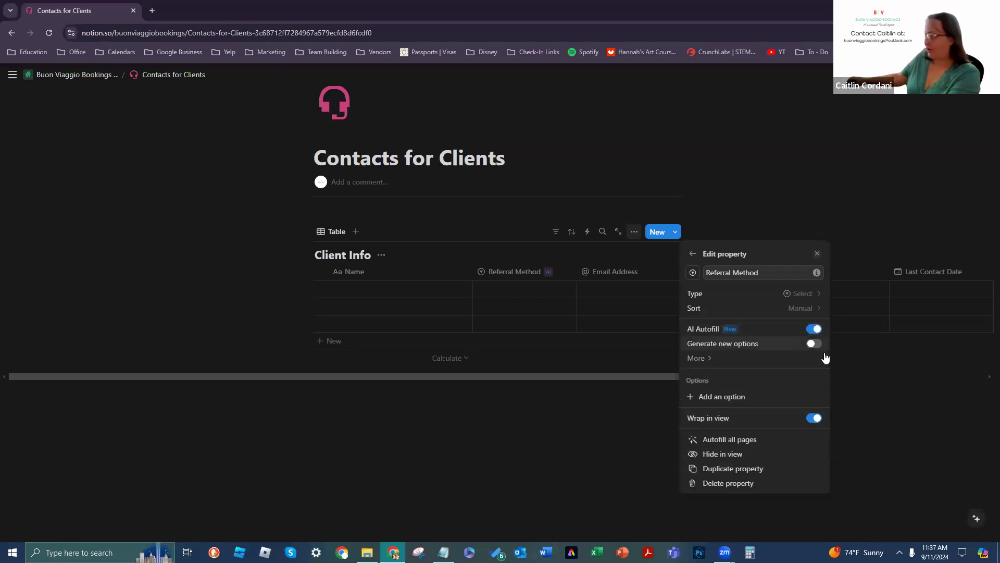
left_click(814, 343)
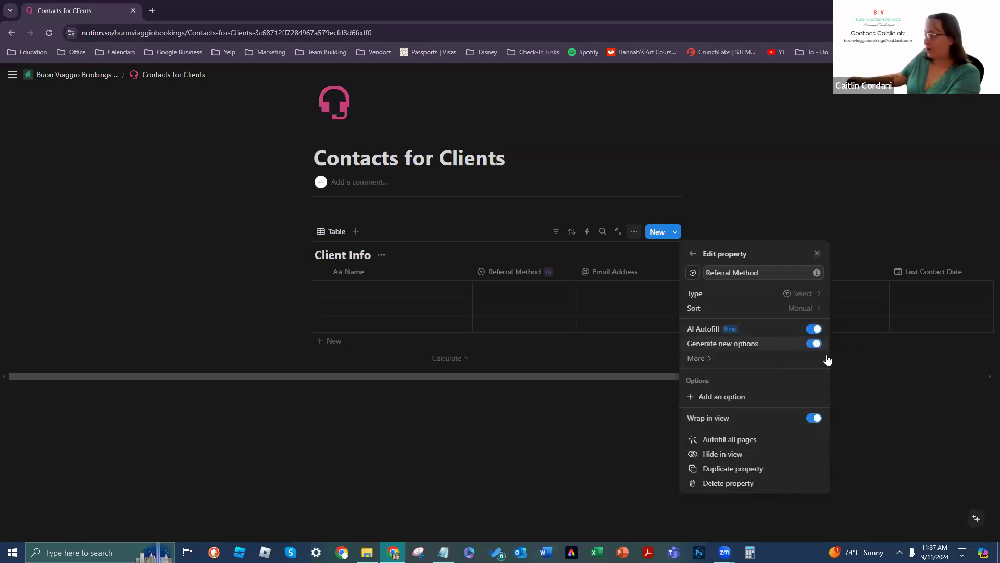
left_click(701, 359)
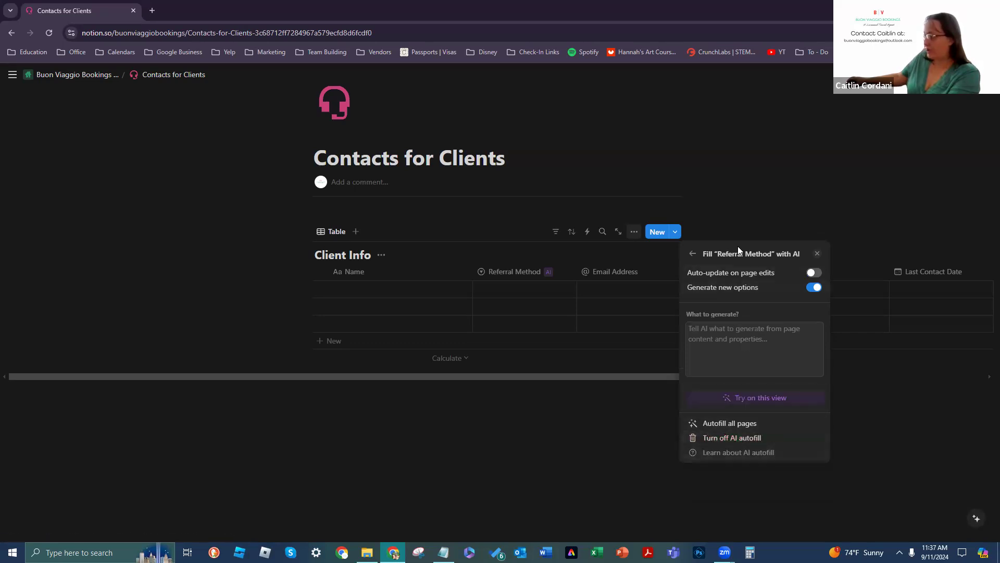
left_click(689, 254)
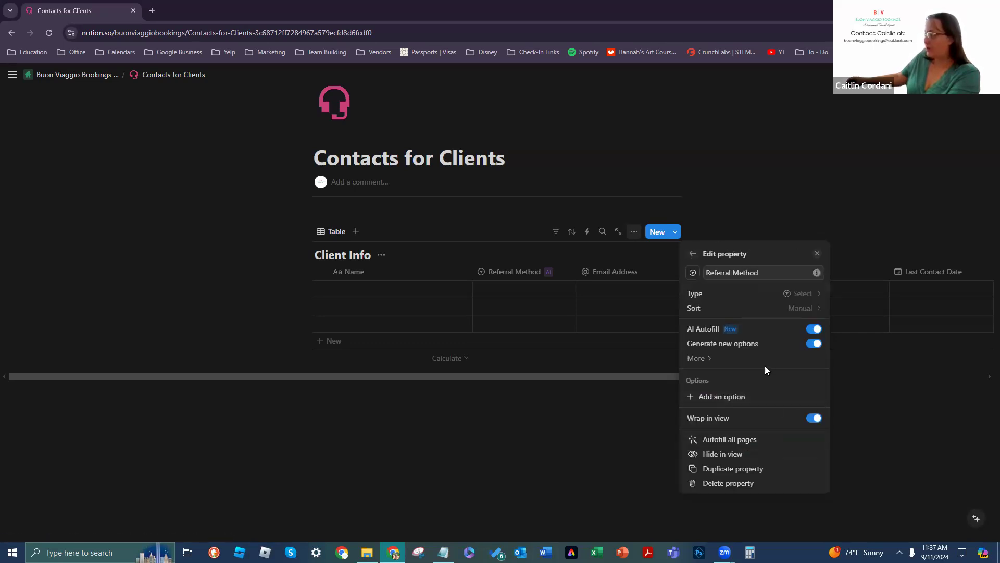
left_click(814, 329)
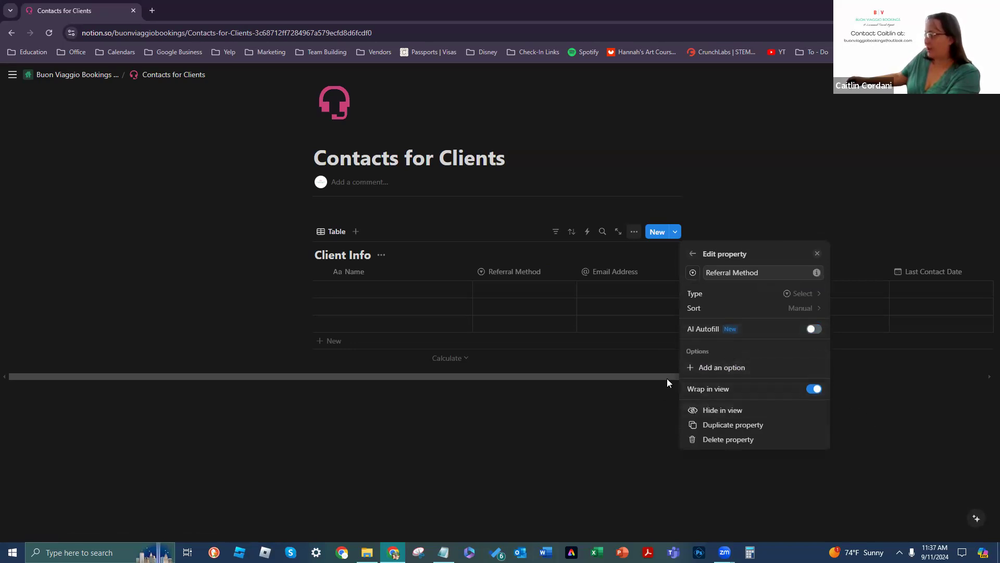
left_click(712, 368)
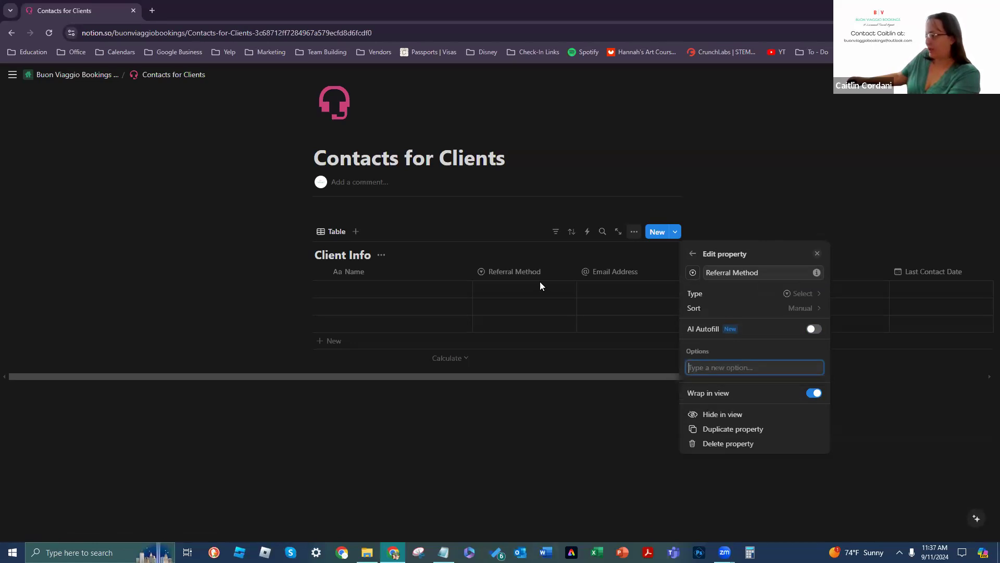
Step: Add a Facebook option and color it blue
type("Facebn")
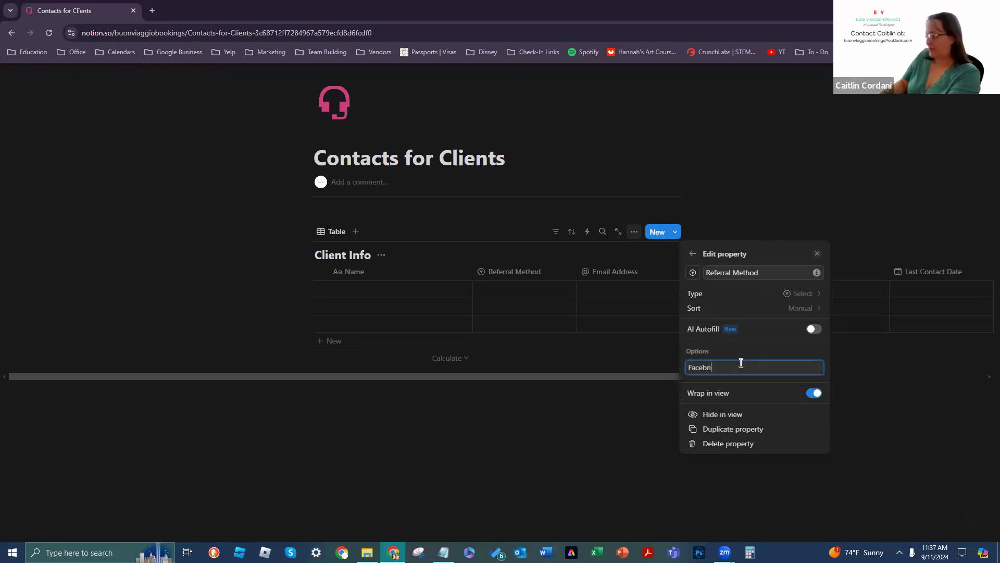
key("BackSpace")
type("ook")
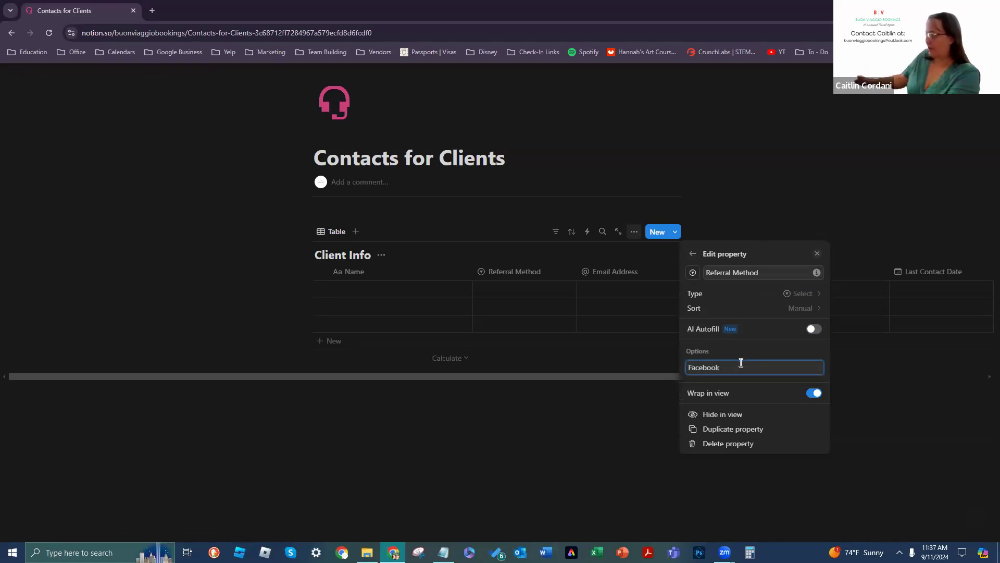
key("Return")
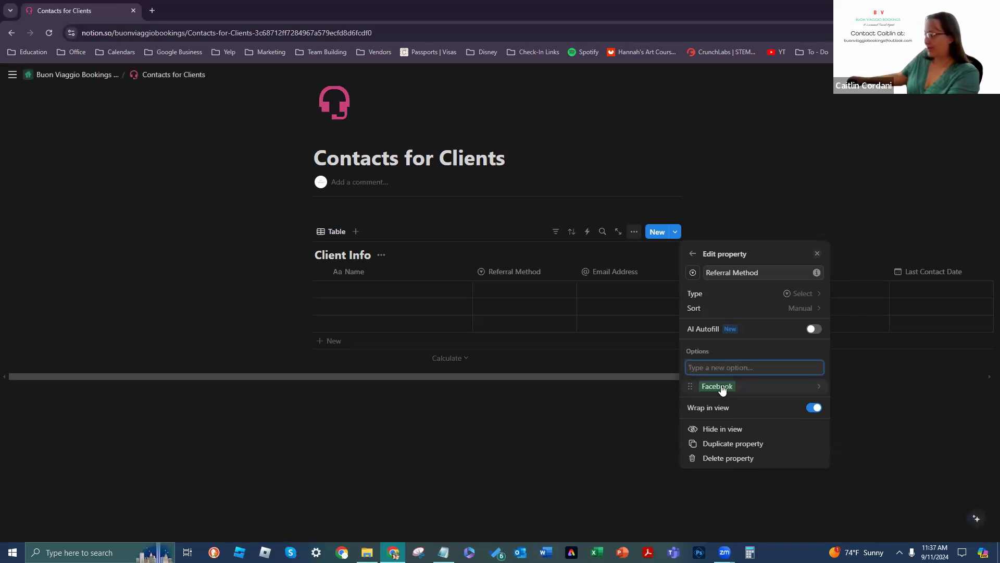
left_click(691, 387)
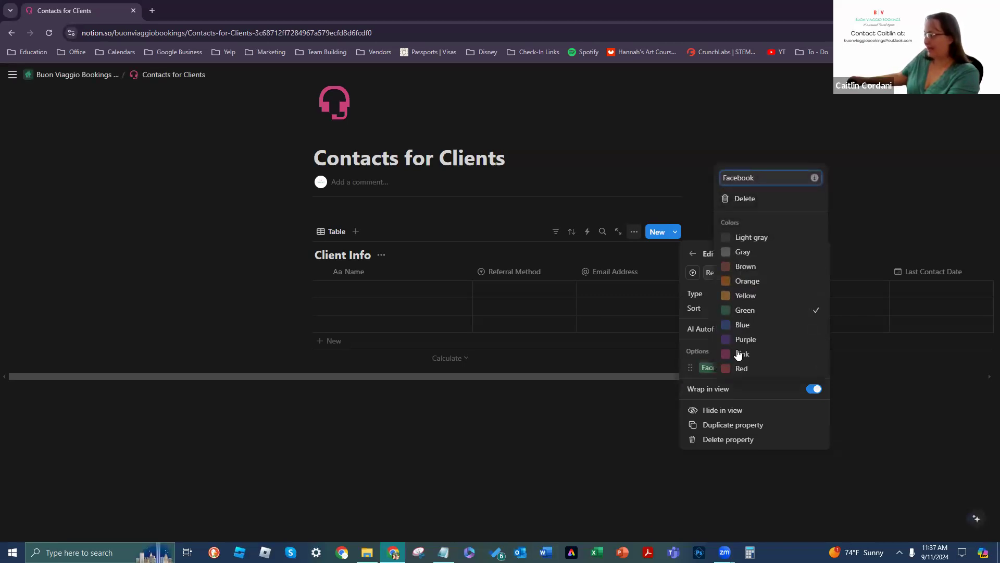
left_click(740, 325)
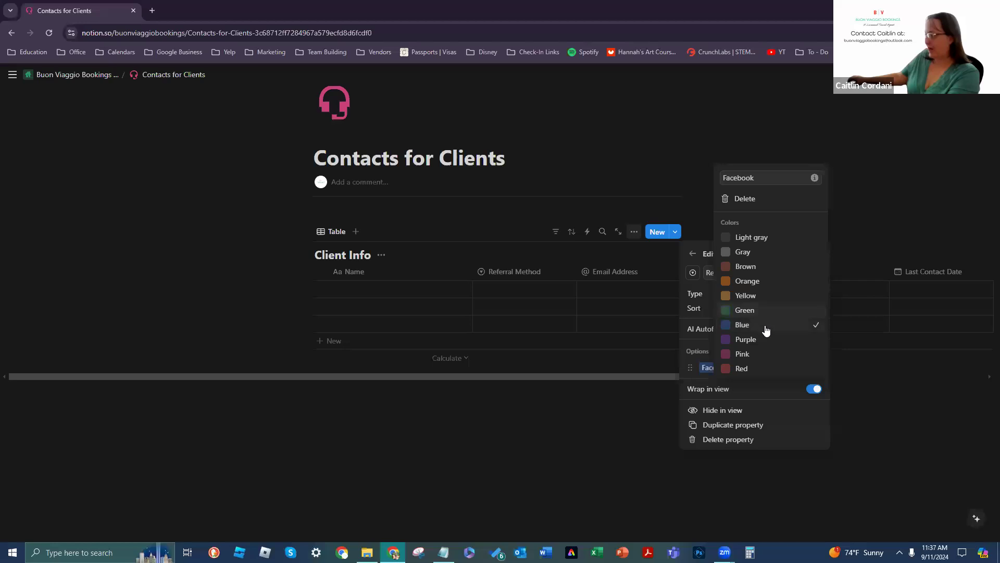
left_click(689, 350)
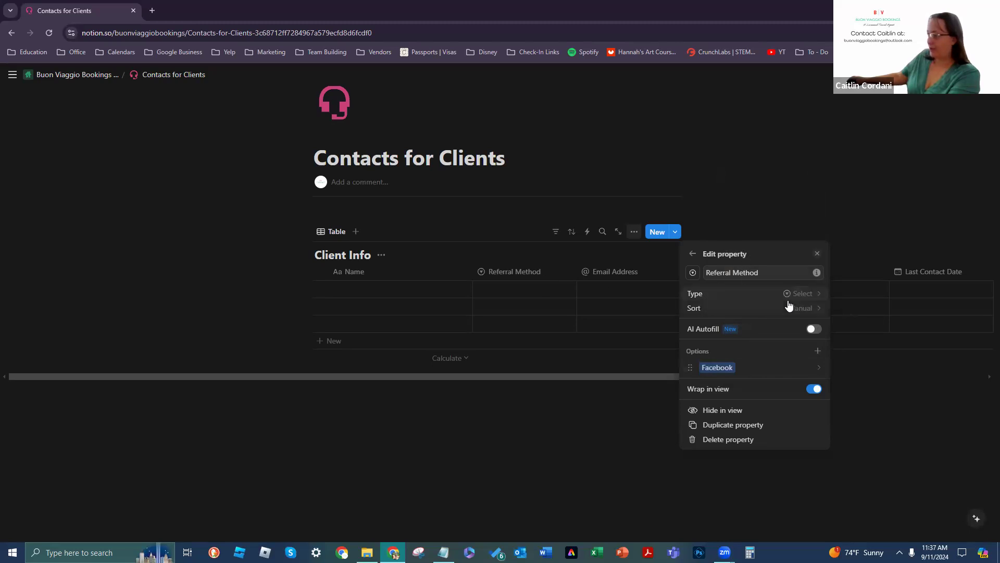
Step: Add Instagram as a second option
left_click(817, 351)
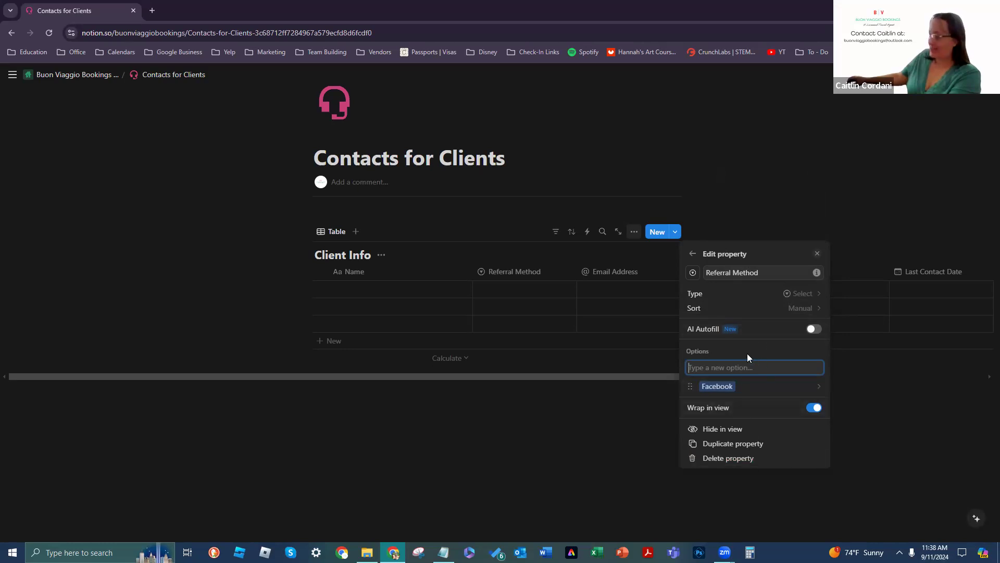
type("Instagram")
key("Return")
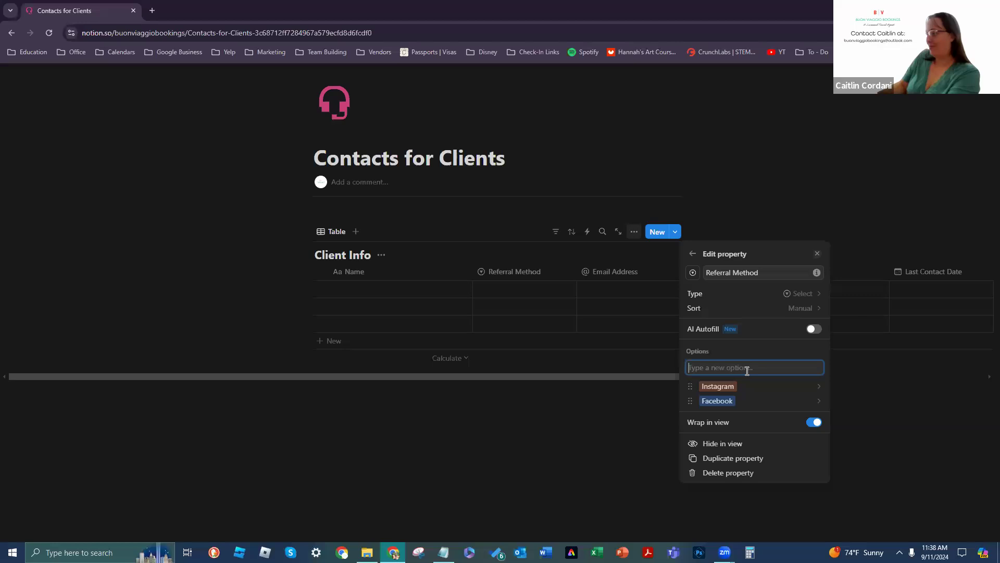
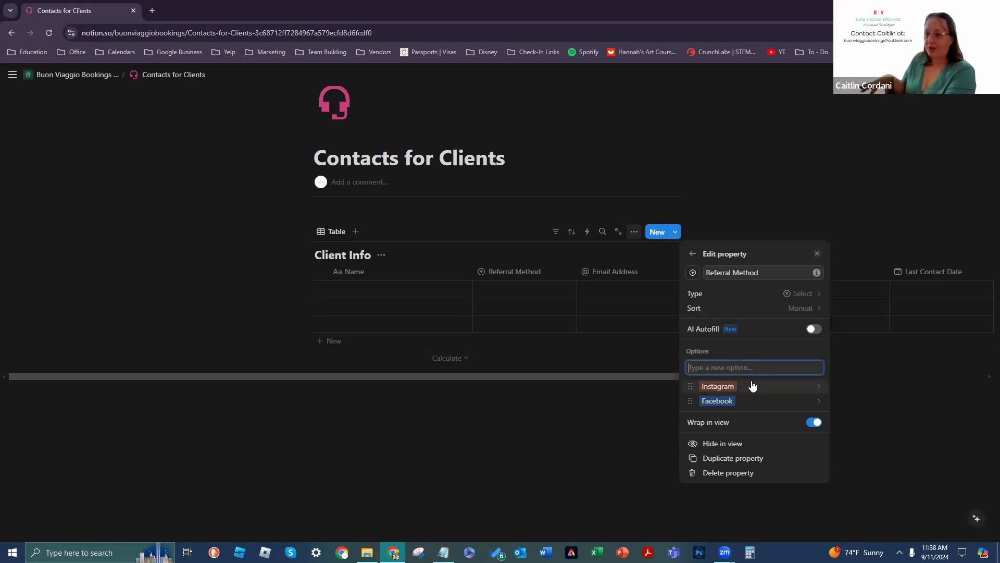
Step: Color the Instagram option pink, then delete the Instagram option
left_click(690, 383)
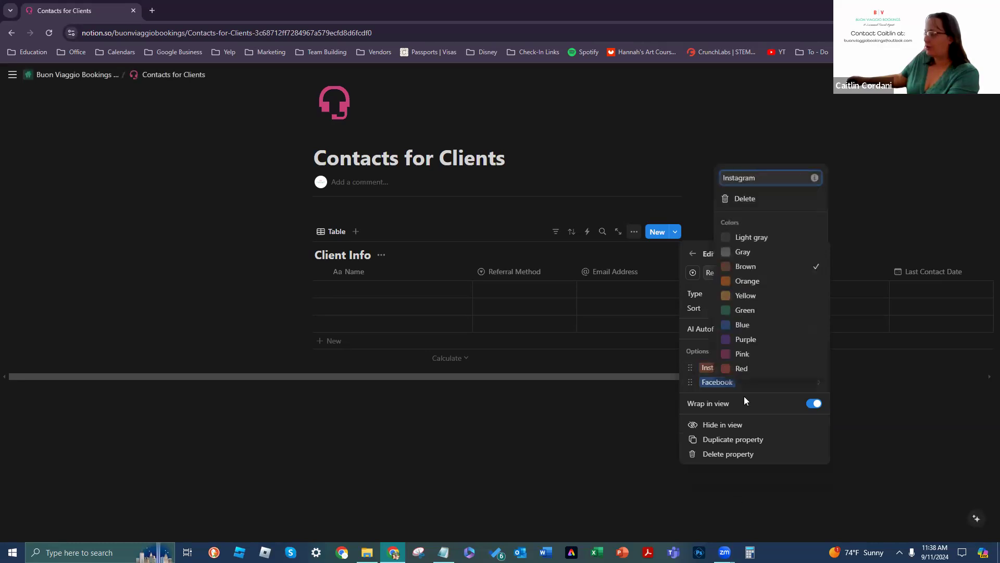
left_click(774, 359)
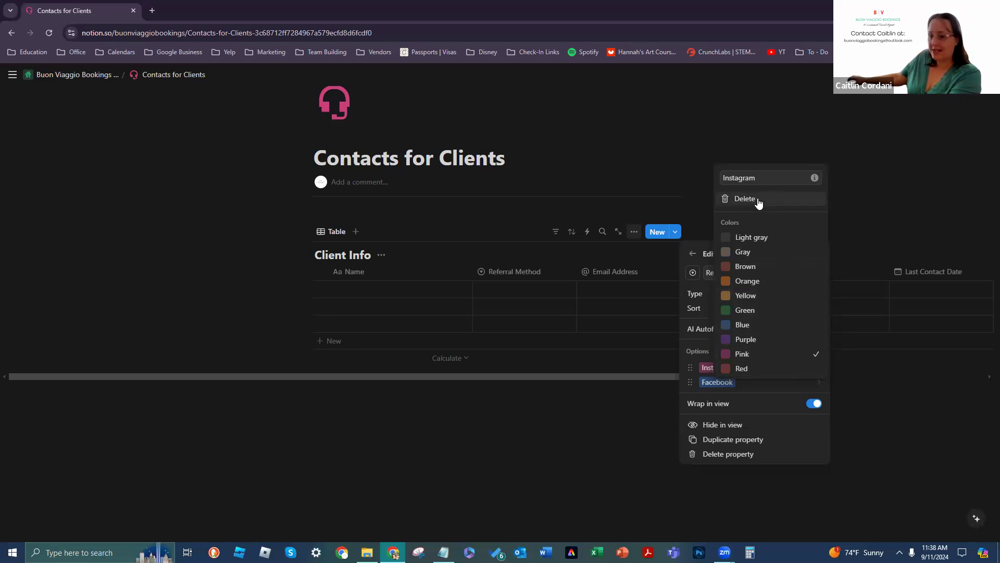
left_click(691, 366)
left_click(819, 368)
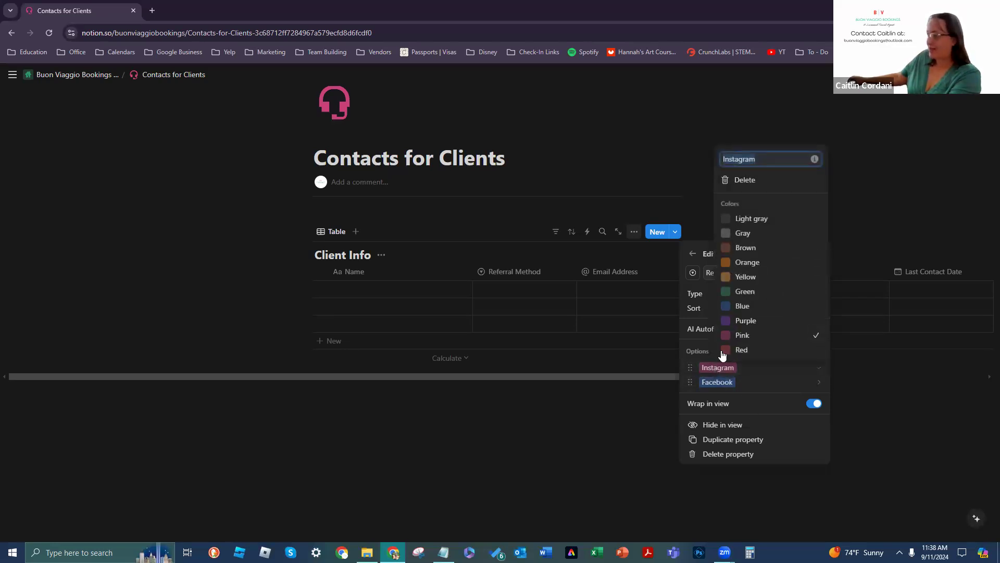
left_click(745, 182)
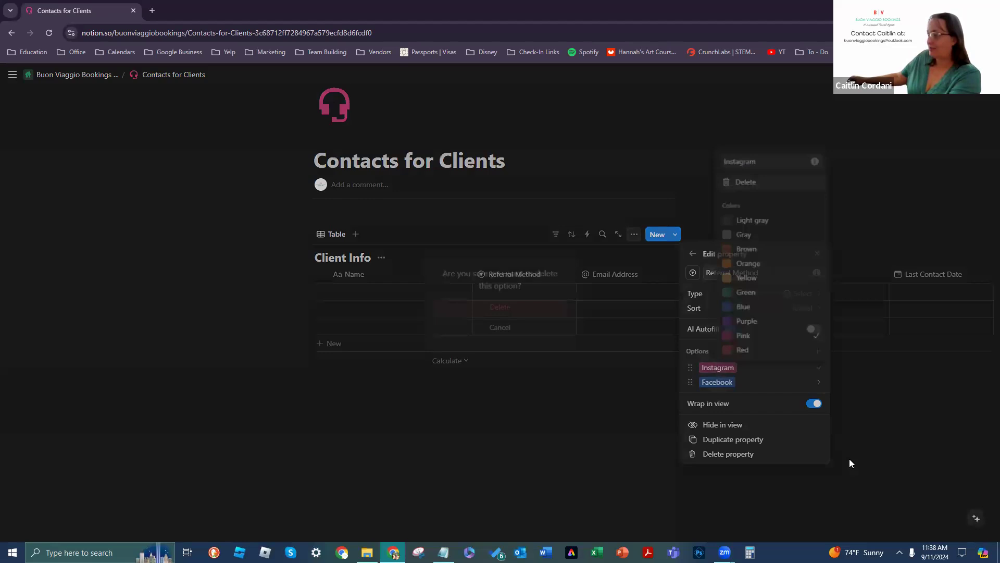
left_click(523, 317)
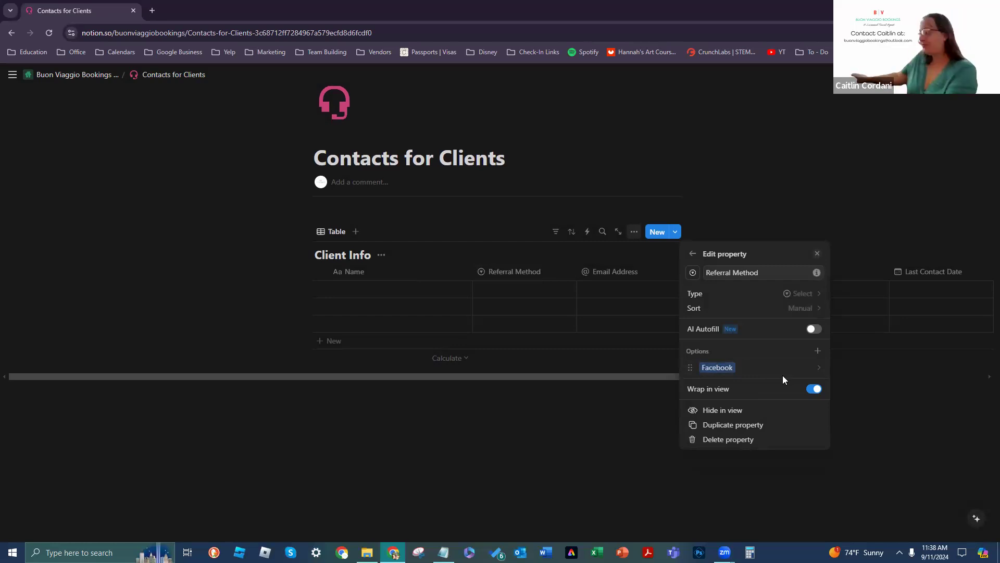
Step: Re-add Instagram as a new Referral Method option and close the property editor
left_click(816, 351)
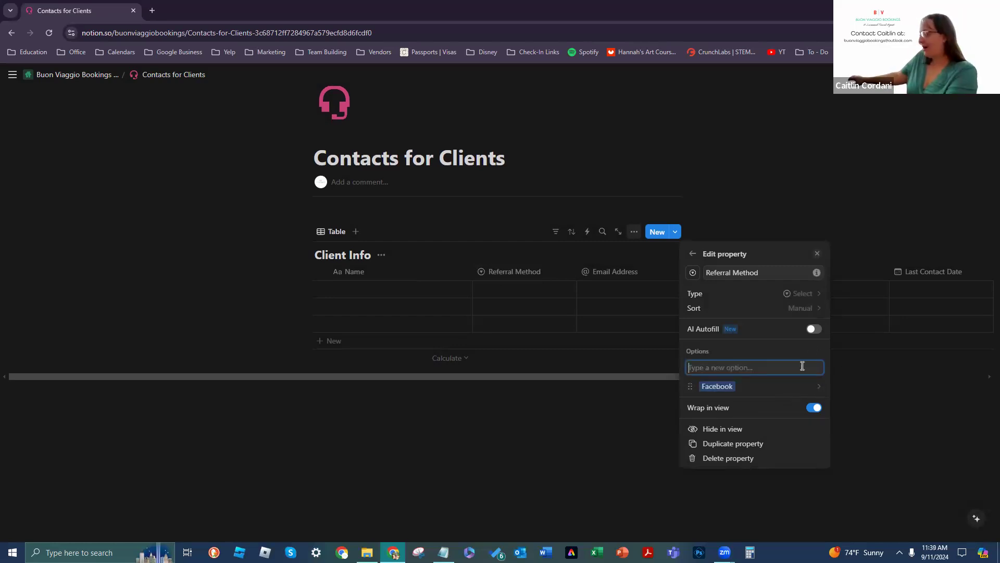
type("Instagram")
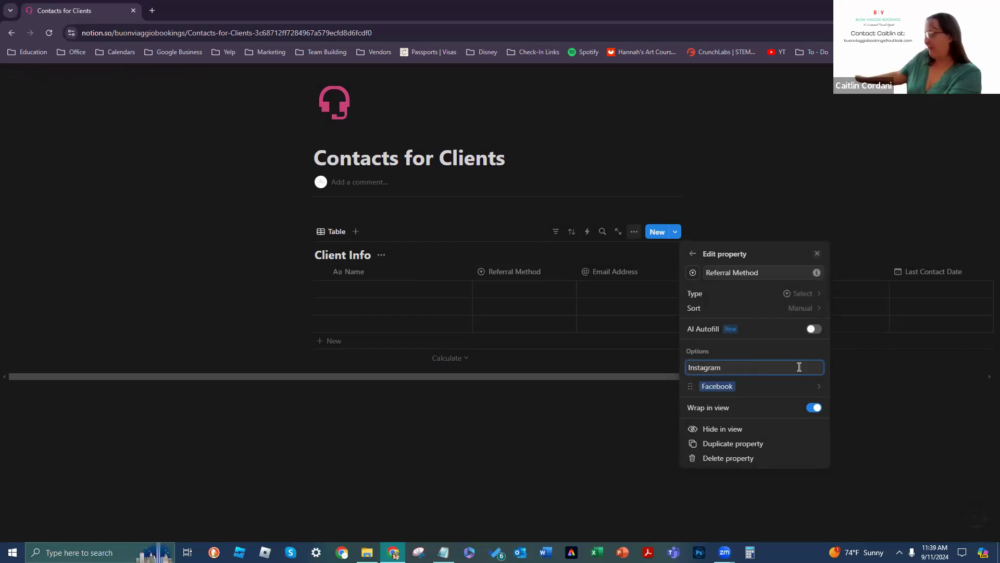
key("Return")
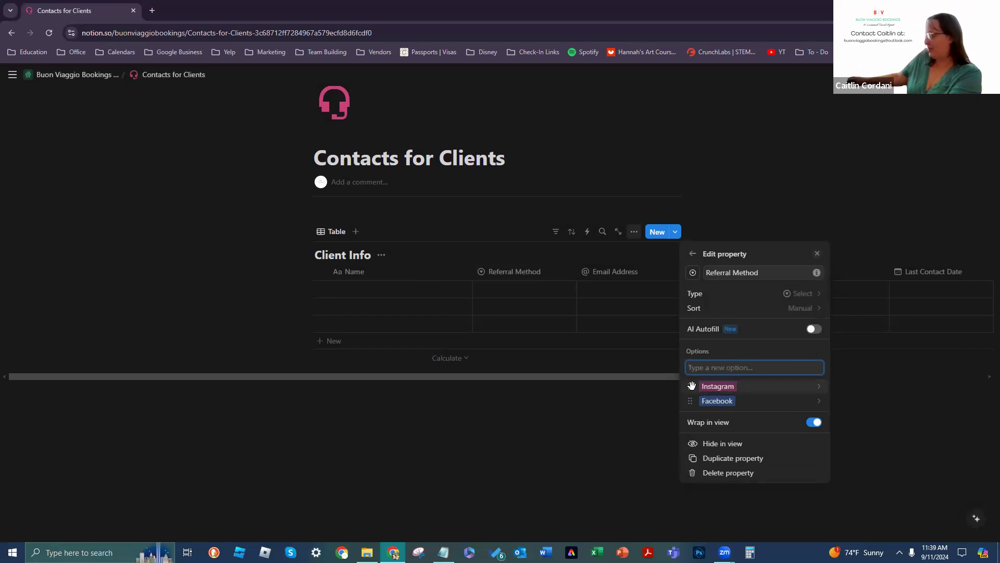
left_click(692, 386)
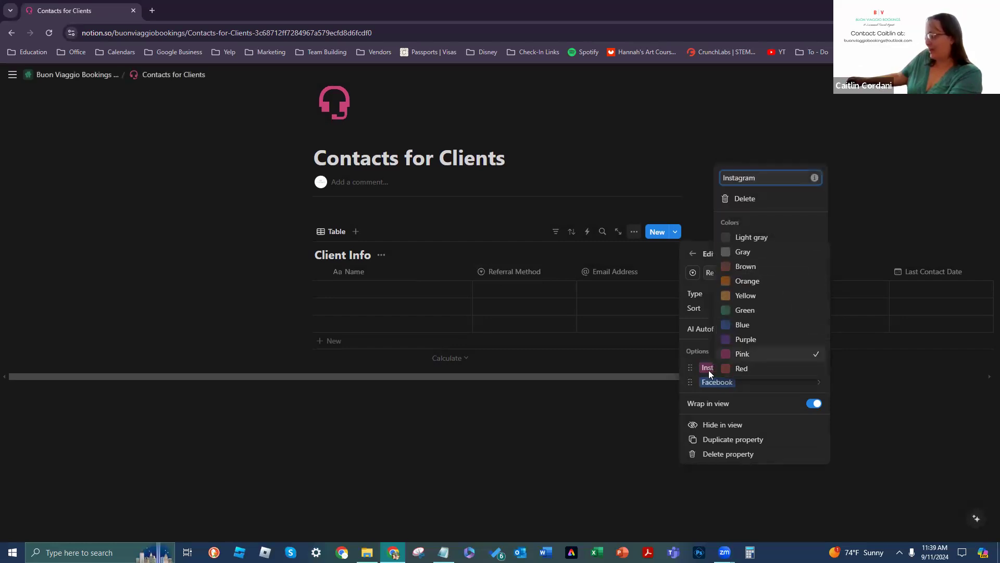
left_click(687, 362)
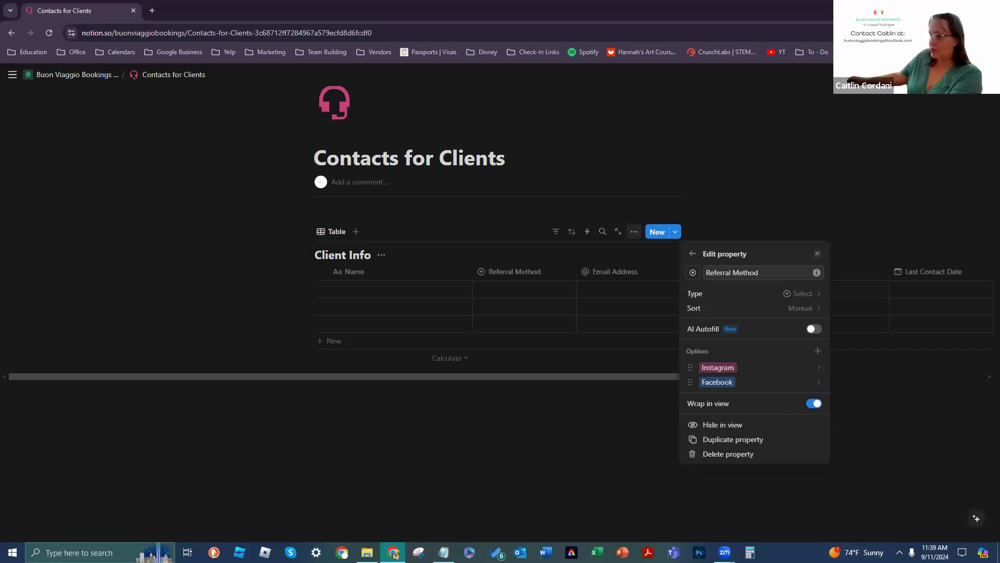
left_click(13, 79)
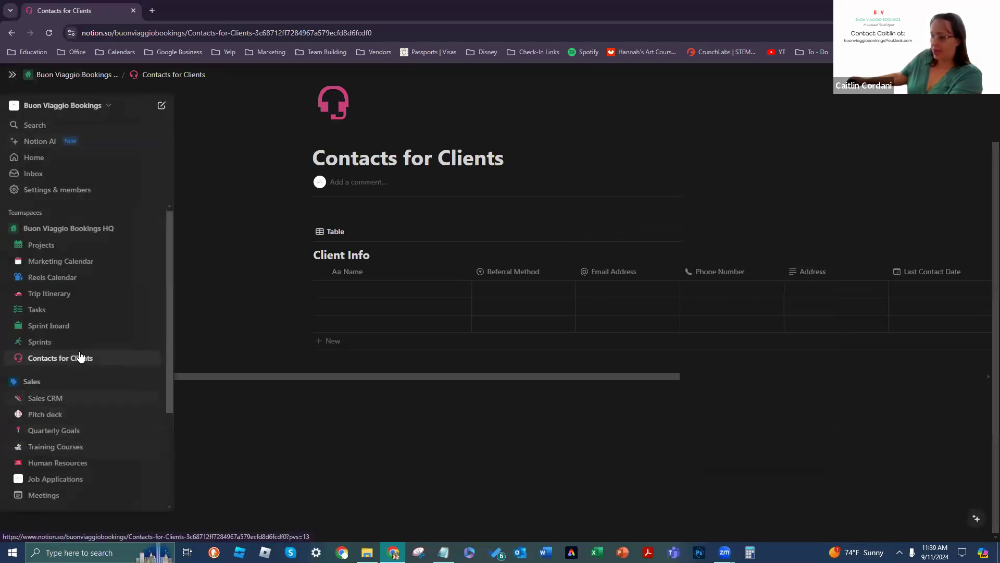
scroll(82, 352, "down", 3)
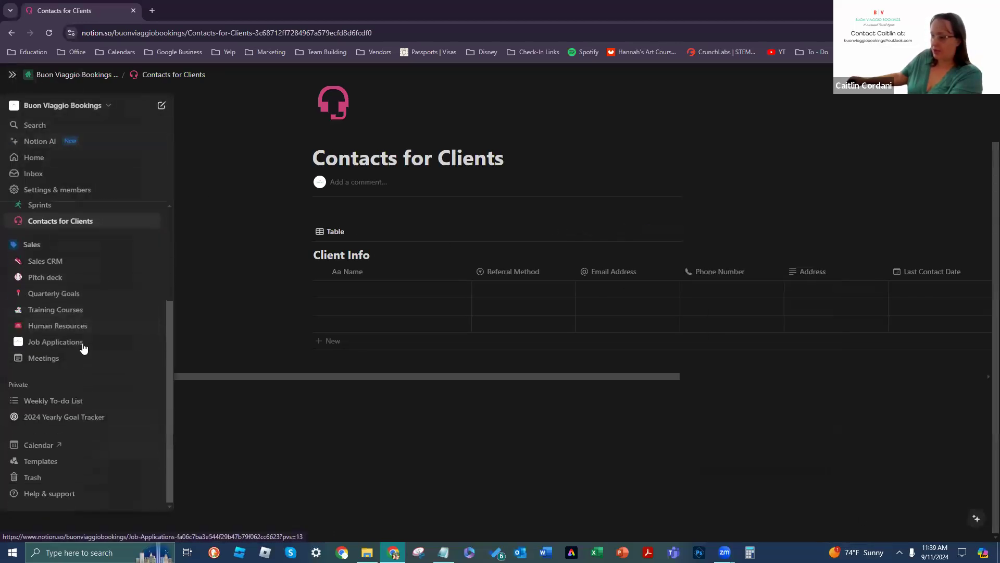
left_click(60, 478)
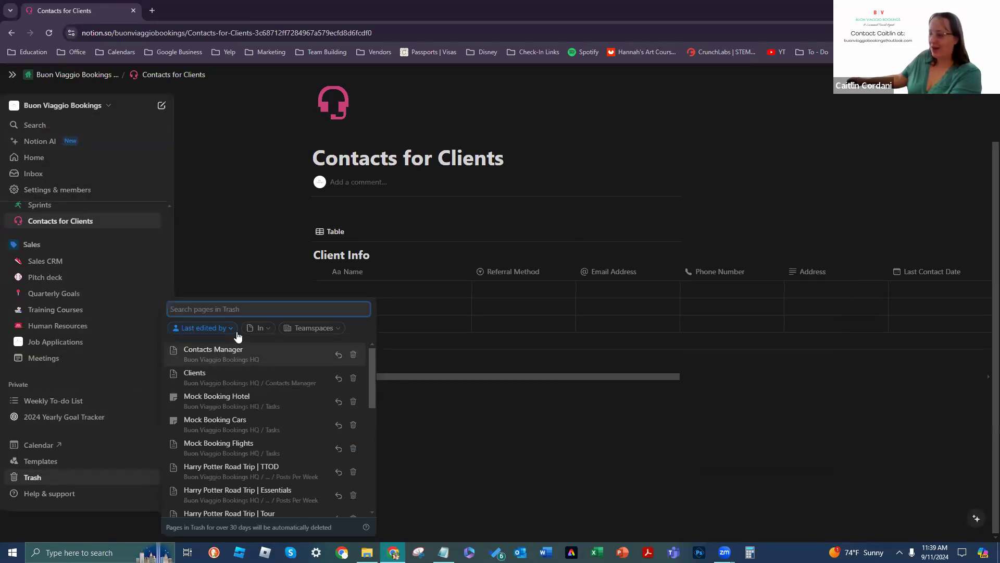
left_click(529, 429)
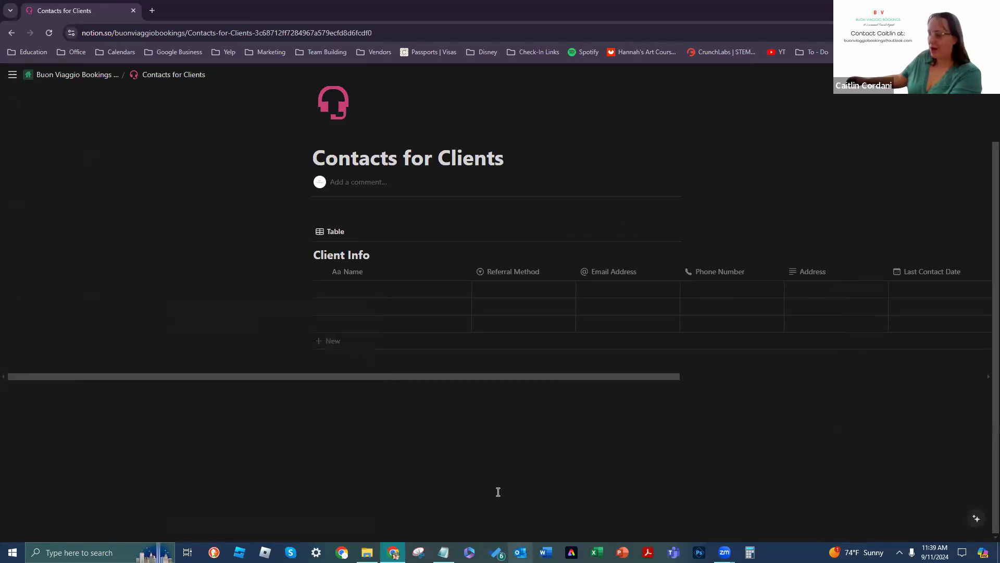
Step: Undo a stray edit, touch up the Client Info title, and reopen Referral Method's property settings
left_click(569, 271)
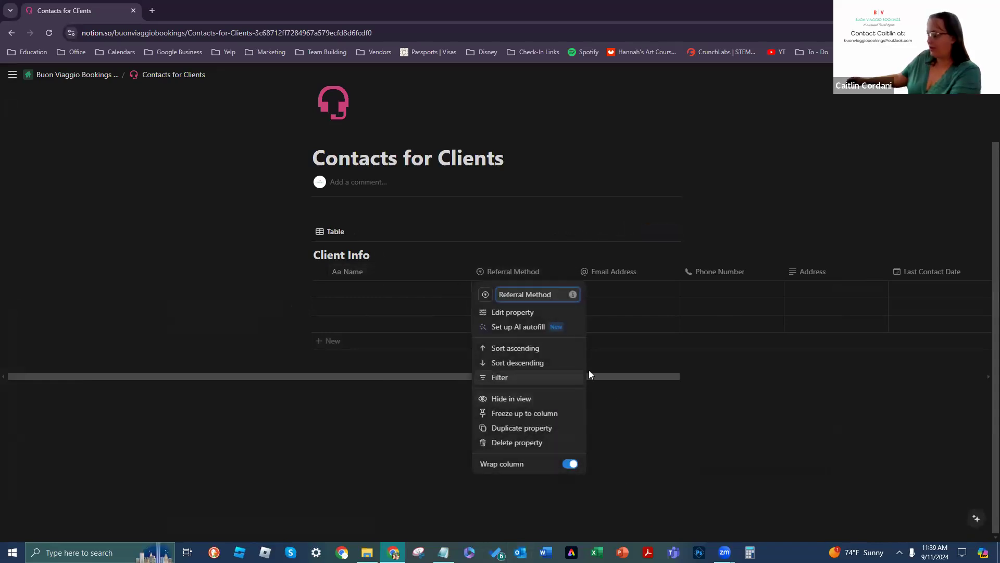
key("ctrl+z")
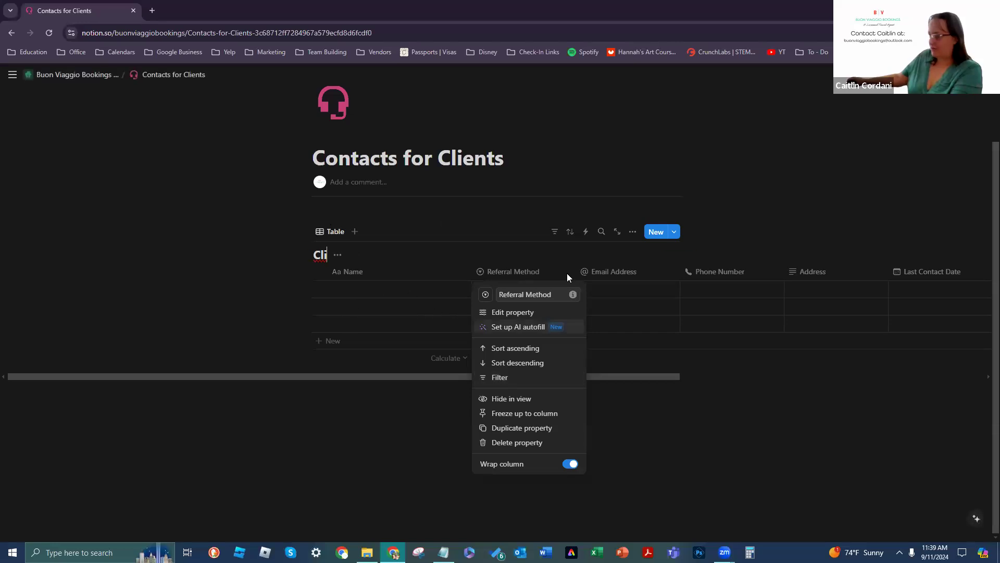
left_click(342, 255)
type("nt")
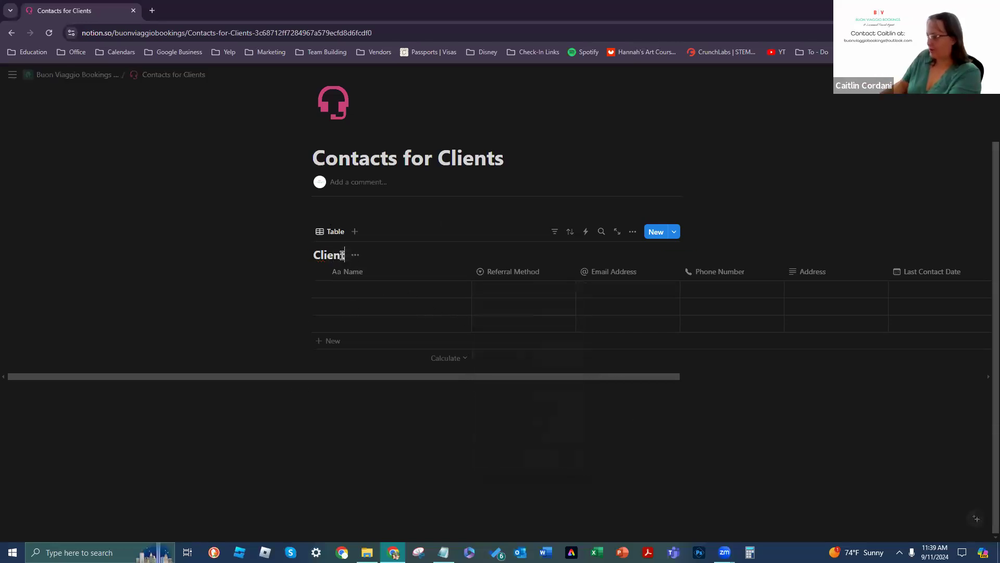
type("s")
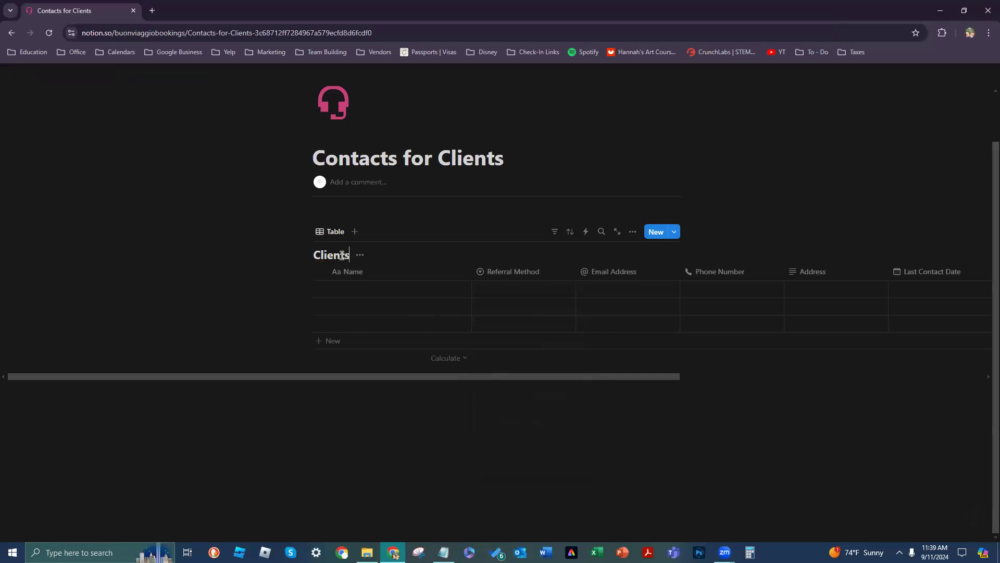
left_click(566, 268)
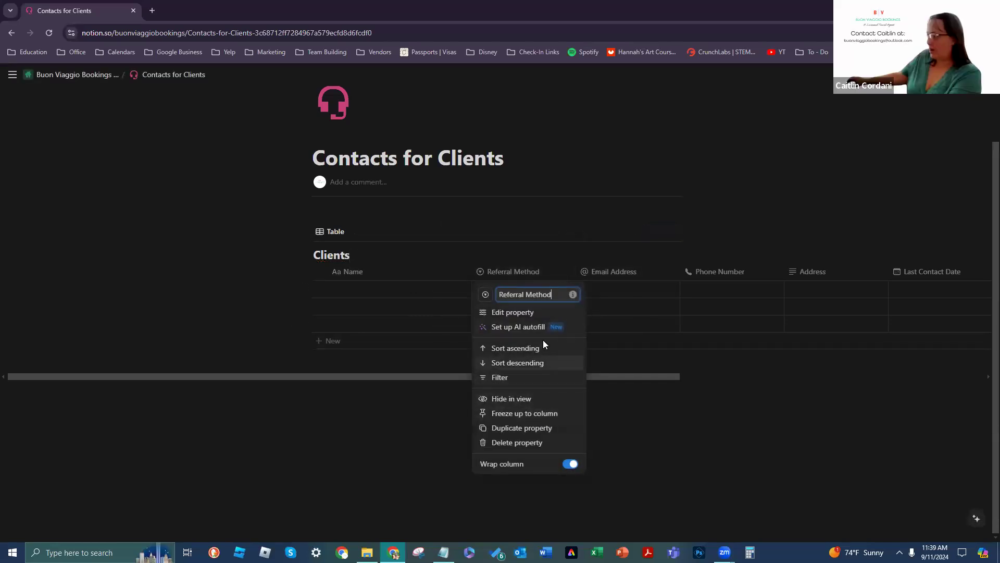
left_click(516, 312)
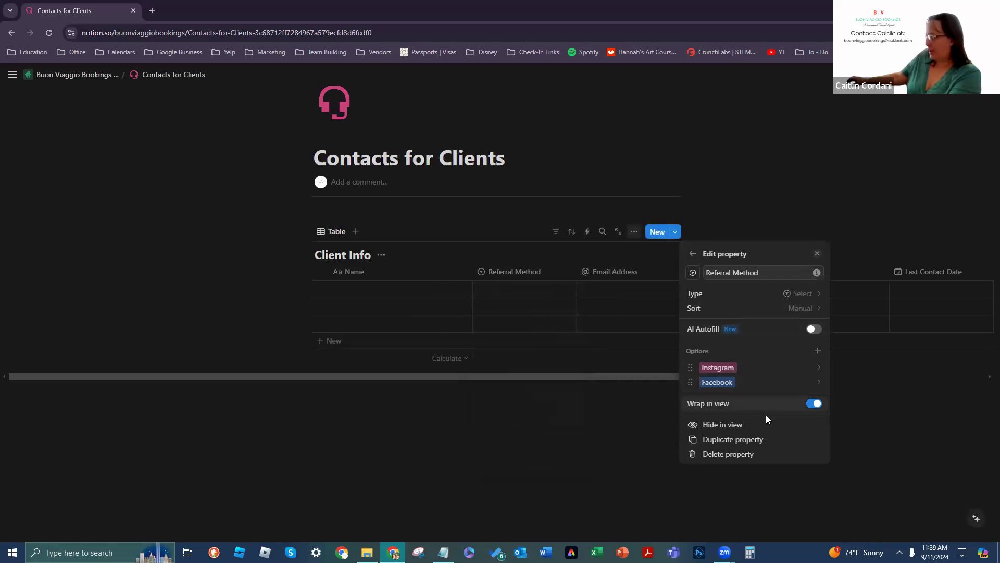
Step: Toggle Hide in view for Referral Method on and off, then close its settings
left_click(716, 429)
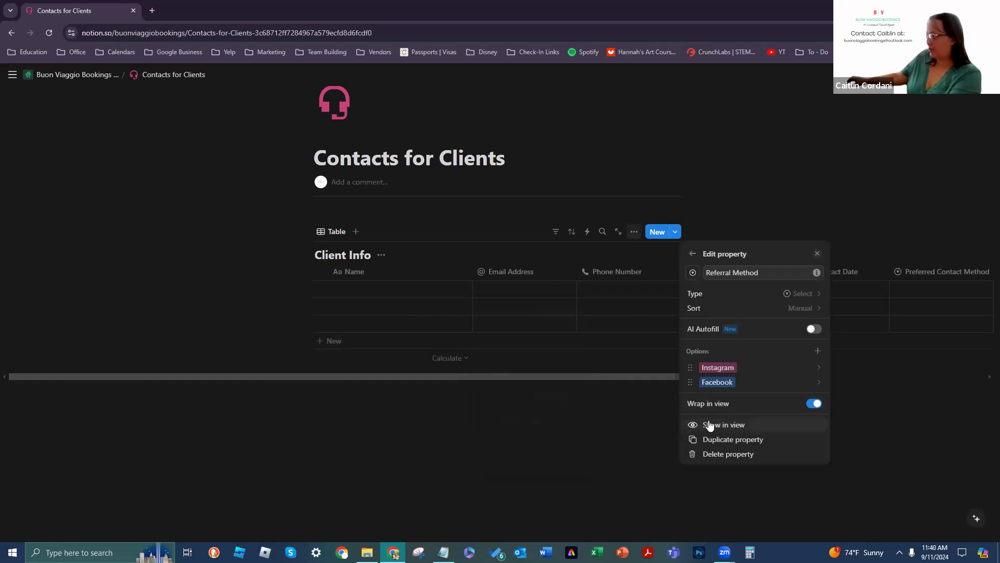
left_click(708, 426)
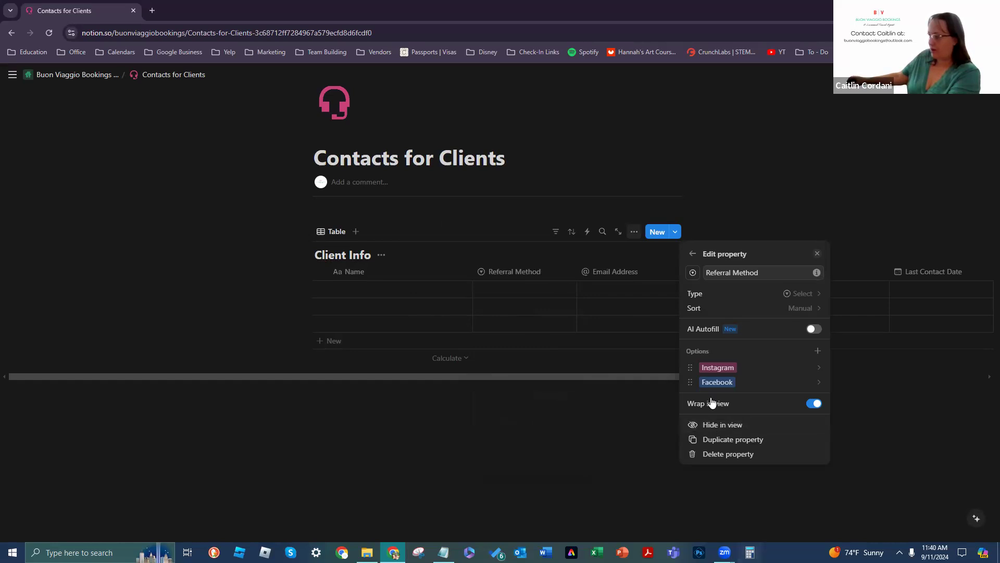
left_click(724, 425)
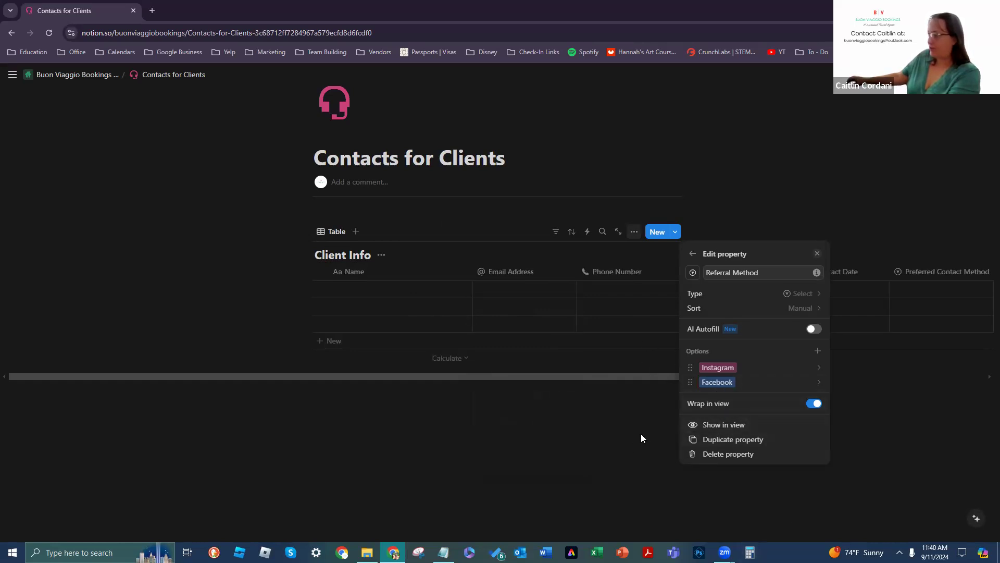
left_click(584, 382)
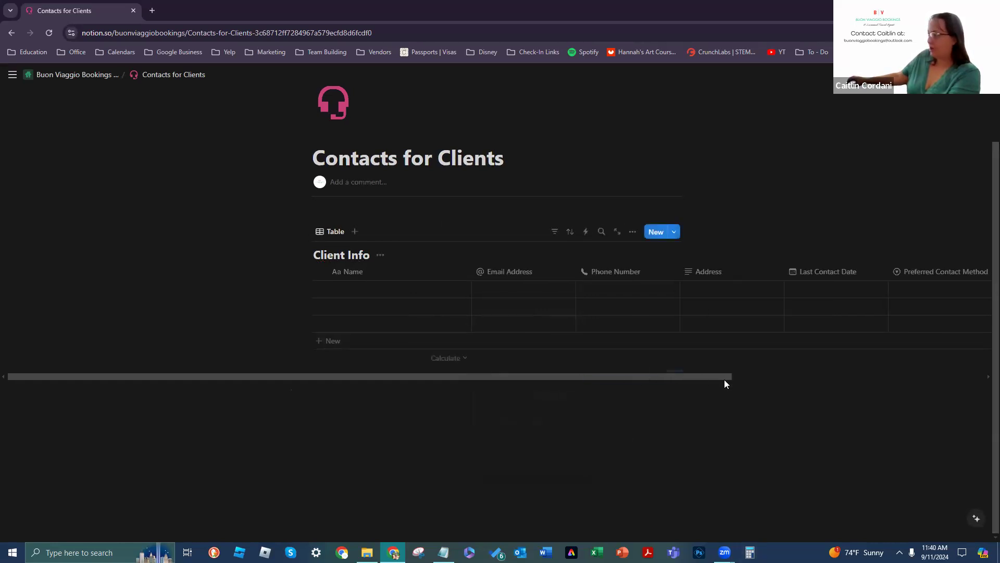
Step: Check the properties list and undo to restore Referral Method between Name and Email Address
left_click_drag(711, 380, 949, 383)
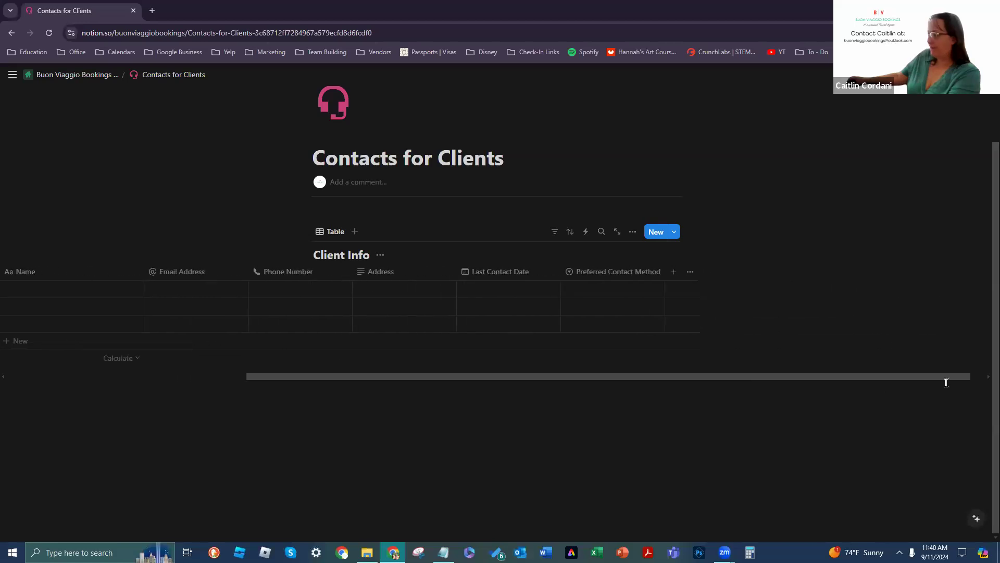
left_click(690, 271)
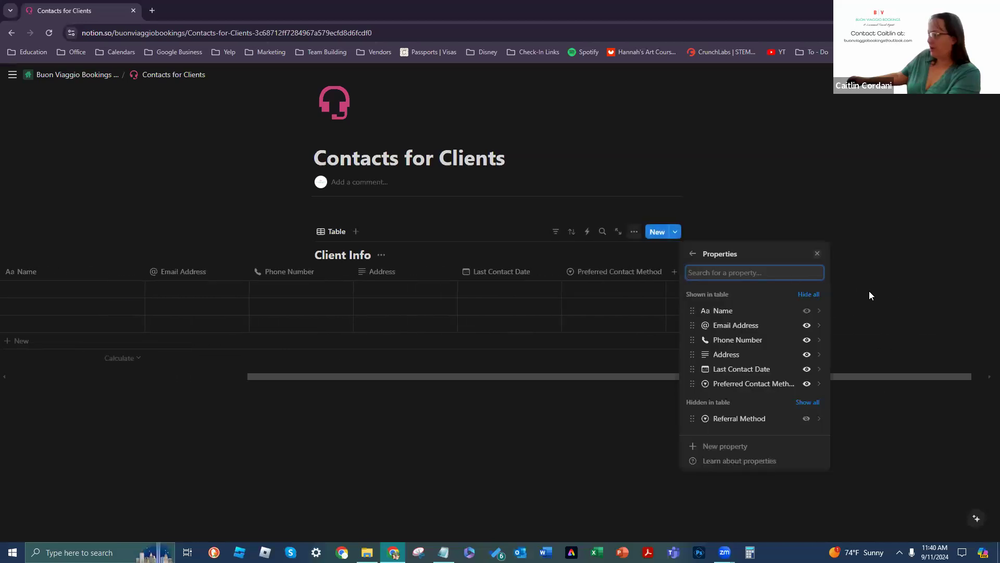
left_click(898, 325)
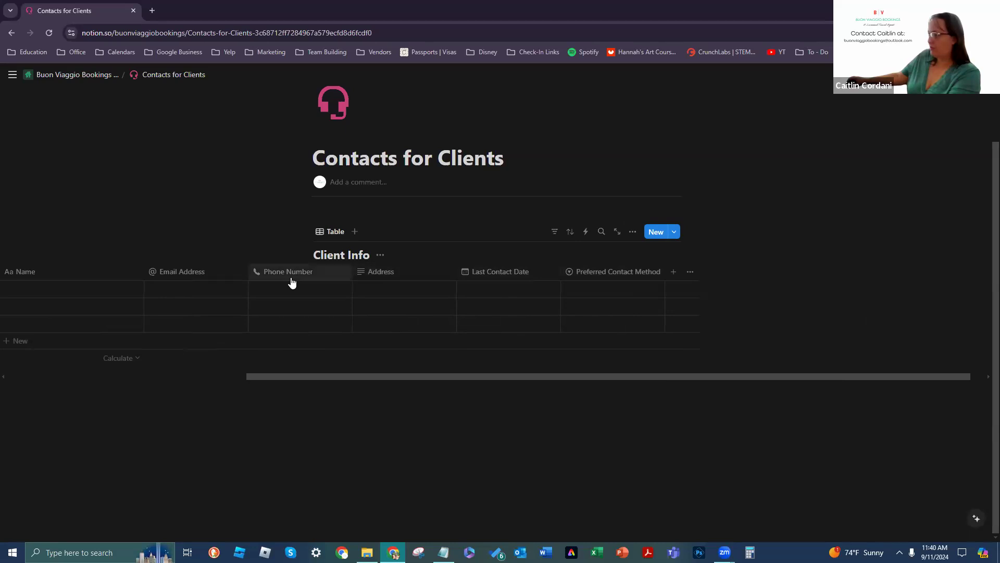
left_click_drag(536, 375, 387, 364)
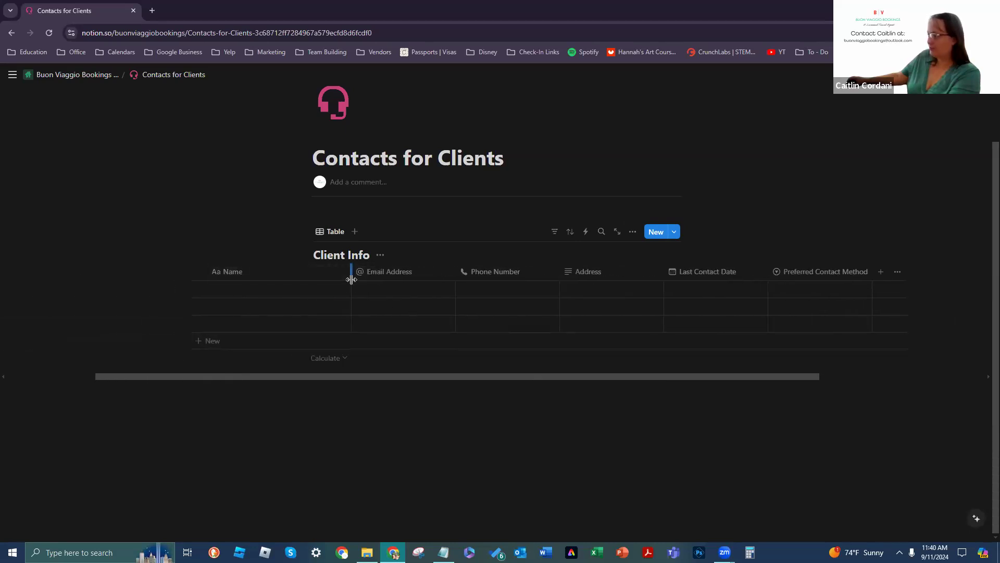
key("ctrl+z")
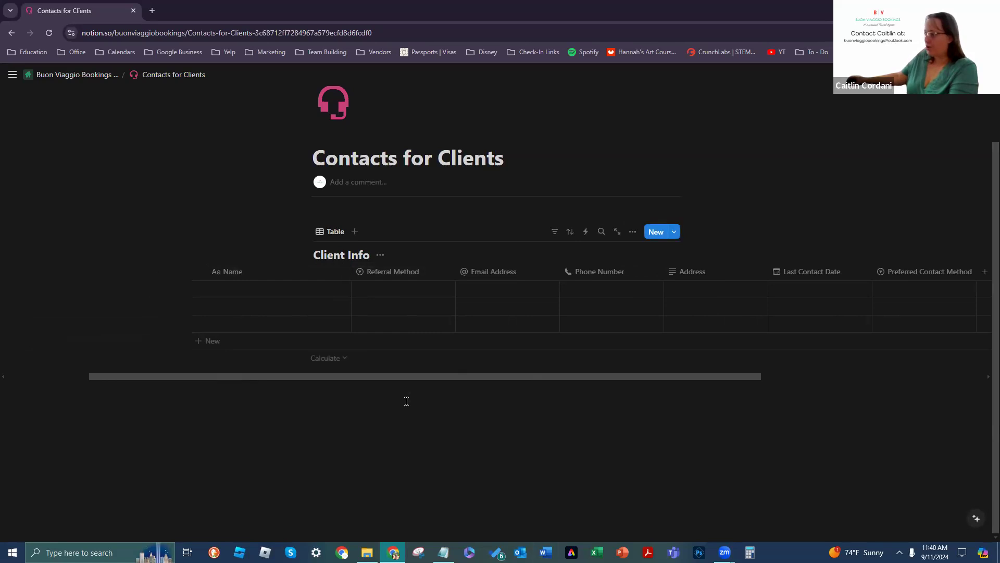
Step: Open Referral Method's property settings and view the list of available property types
mouse_move(444, 553)
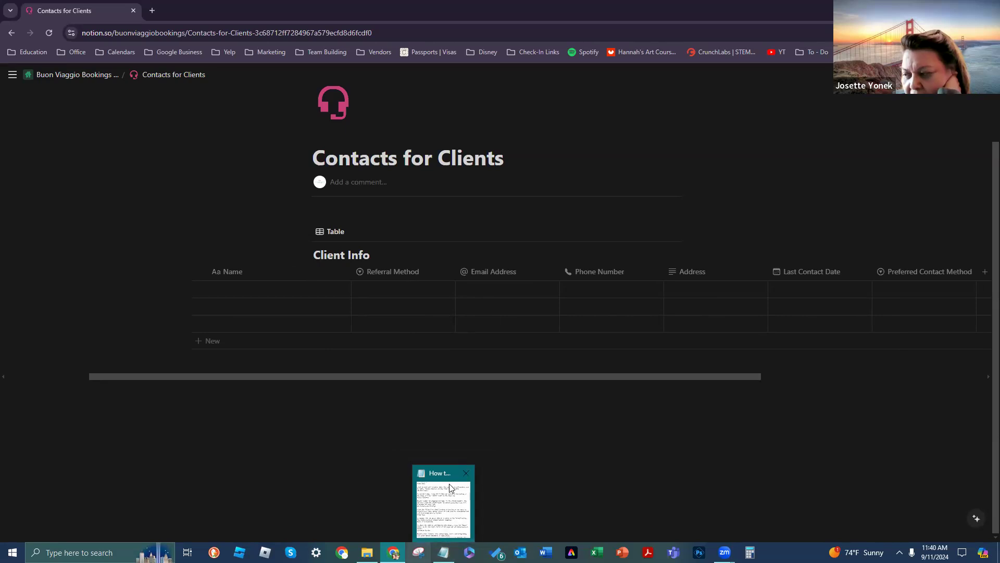
left_click(434, 272)
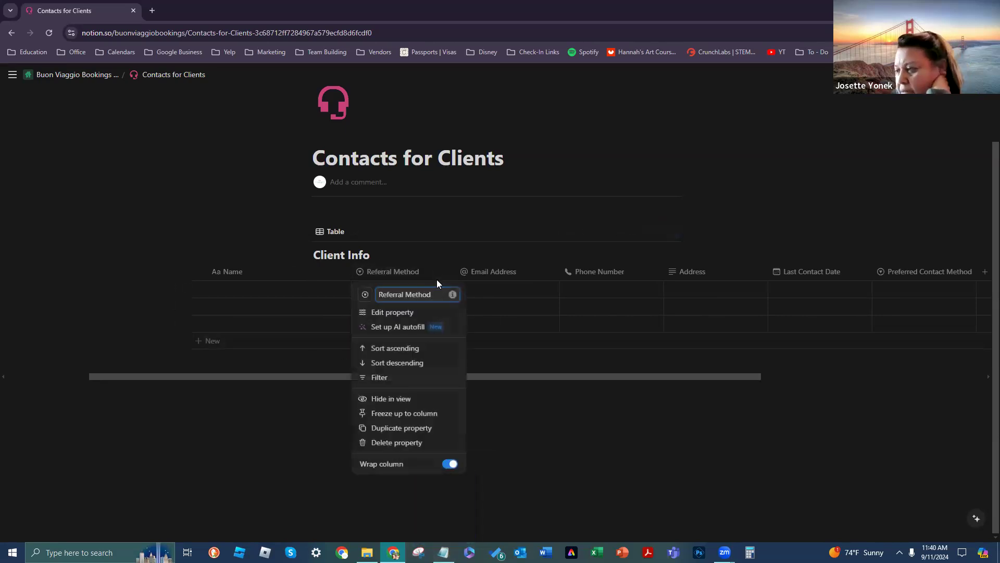
left_click(429, 314)
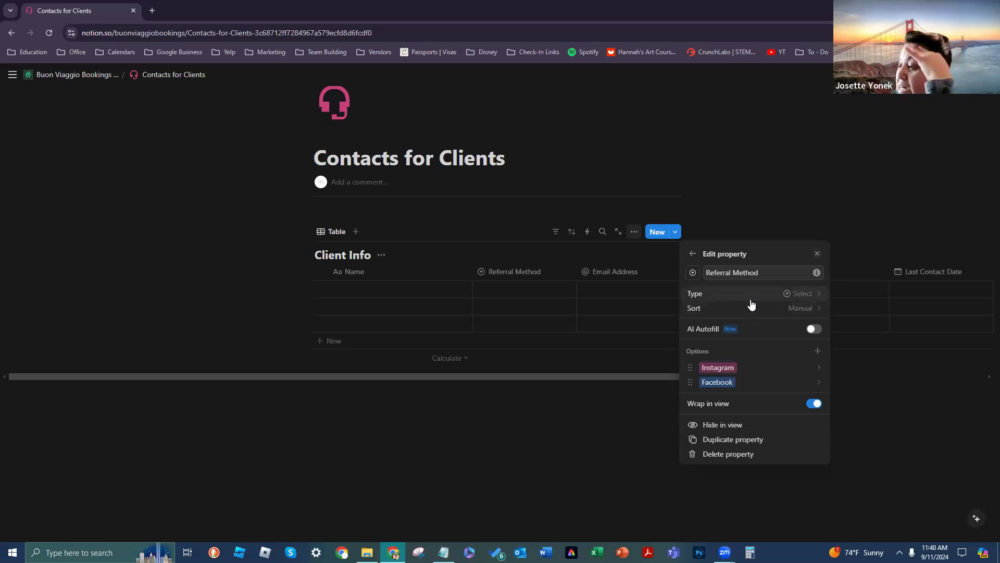
left_click(796, 299)
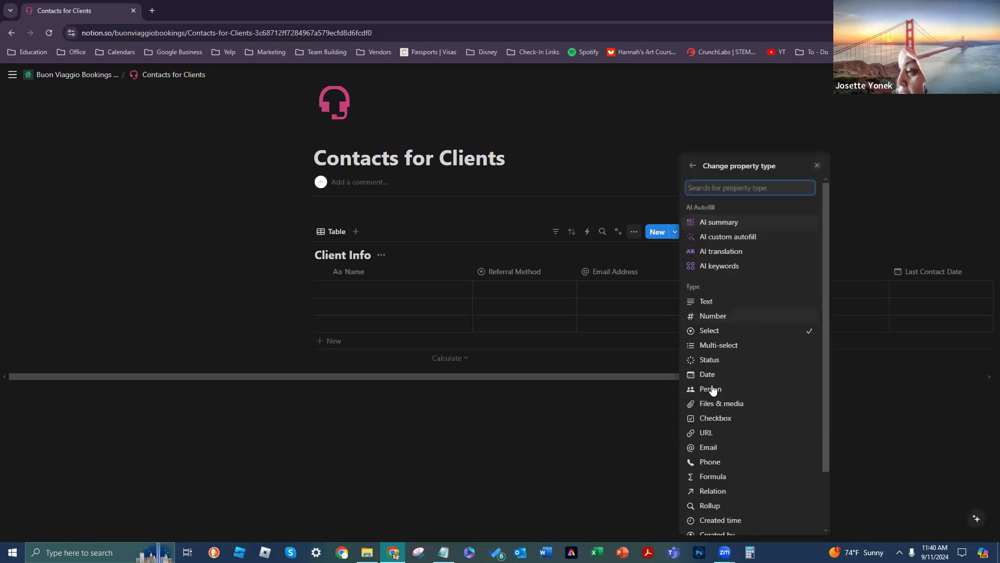
Step: Keep Referral Method as Select, close its settings, and consult the Notepad how-to notes
left_click(728, 333)
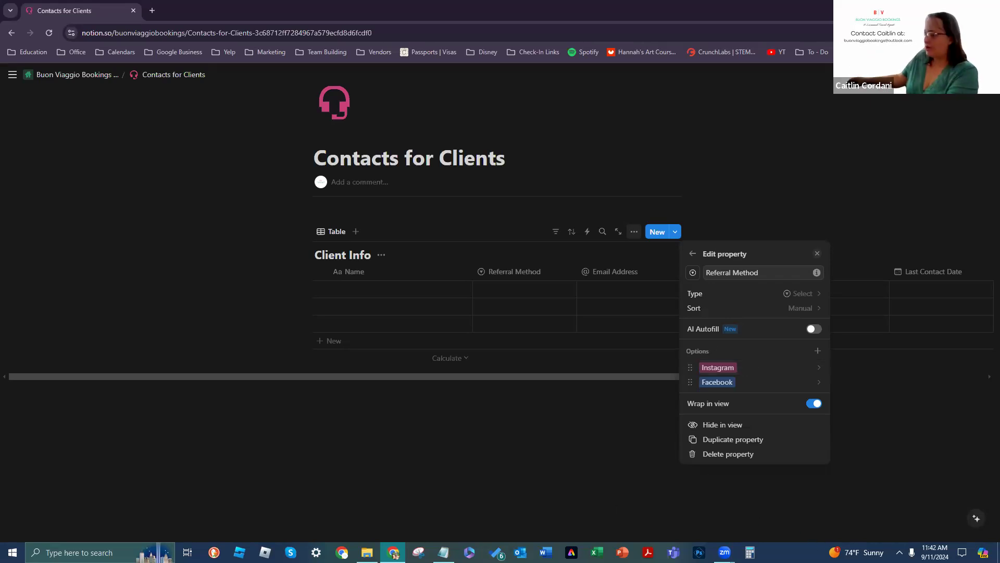
left_click(511, 519)
left_click(443, 552)
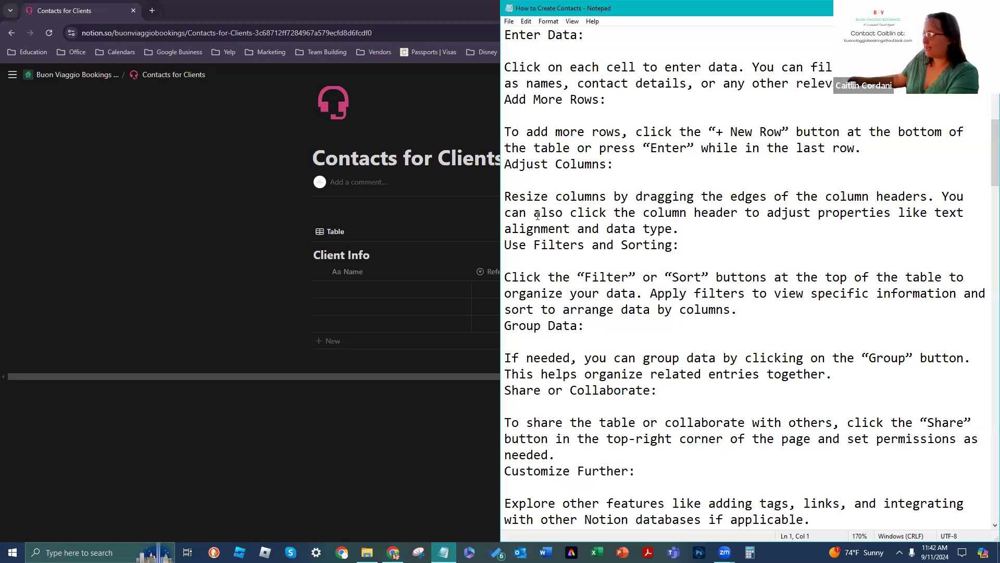
scroll(537, 215, "down", 1)
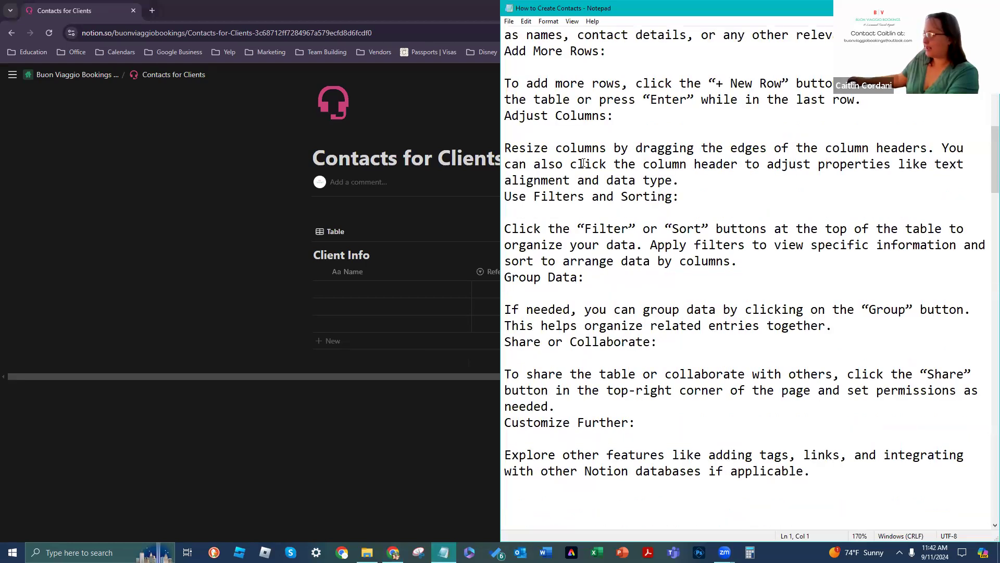
left_click(320, 422)
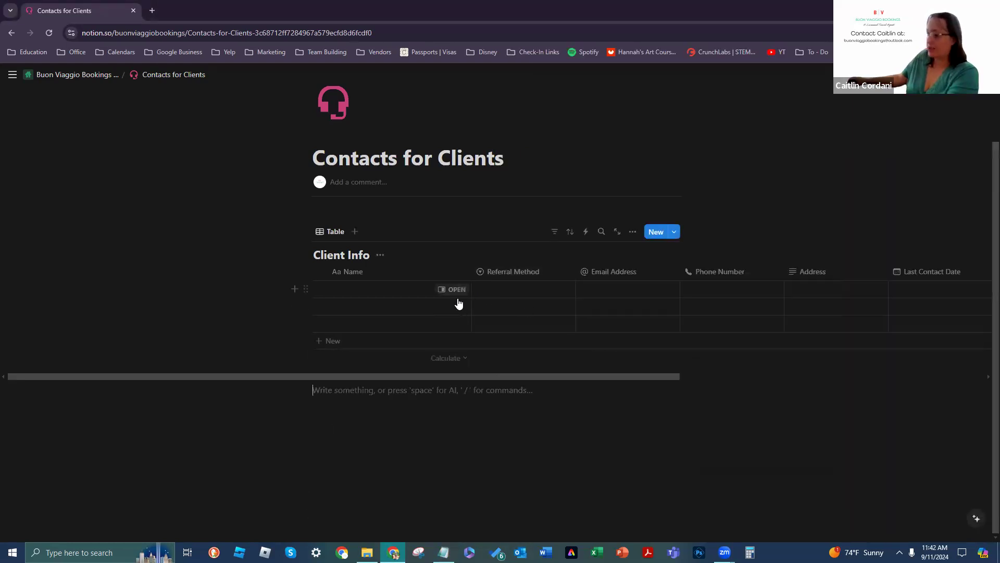
Step: Type the client's full name into the first row's Name cell and peek at Referral Method choices
left_click(367, 290)
type("Bella Swan")
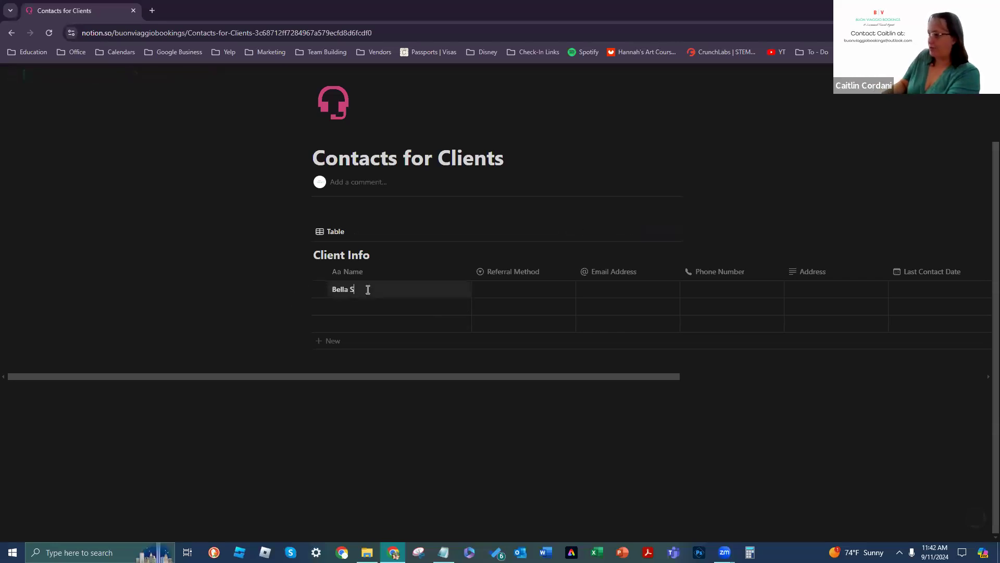
key("Tab")
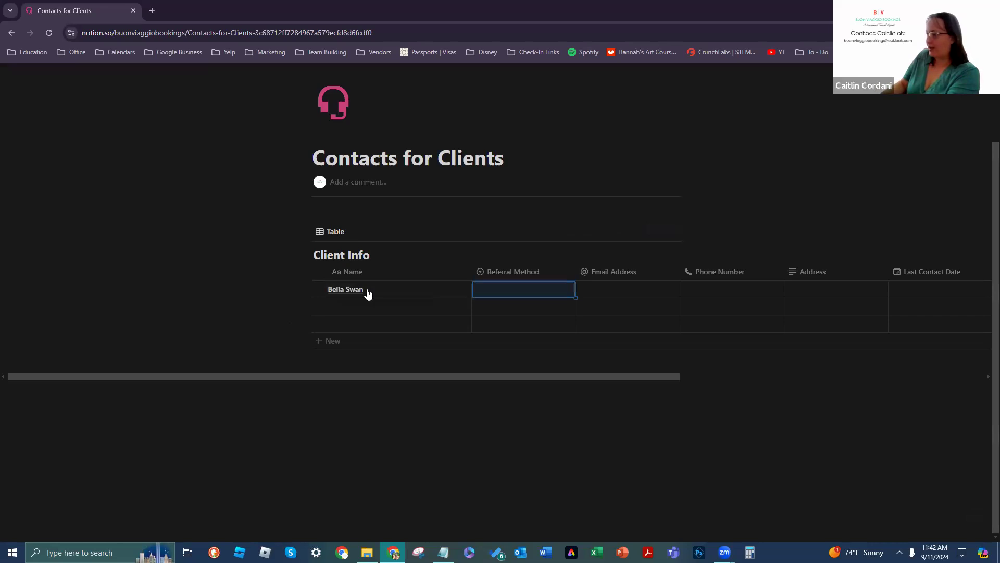
left_click(530, 290)
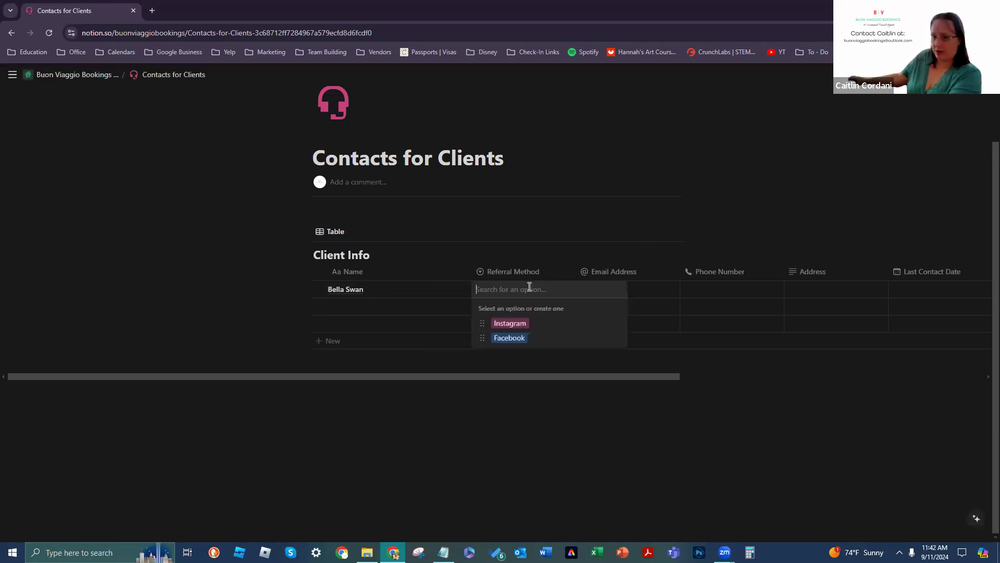
key("Escape")
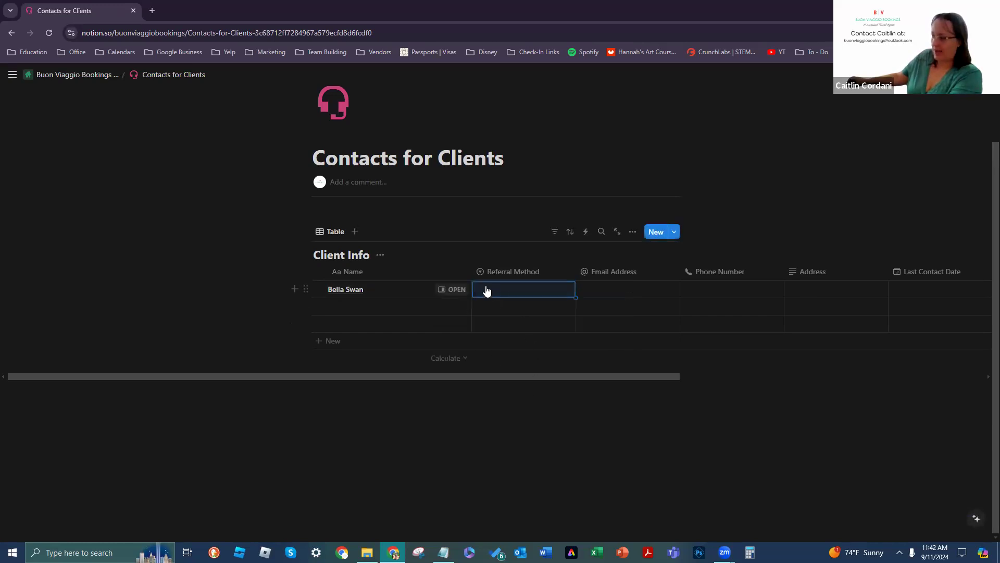
Step: Start typing the school name into the first row's Referral Method search, then dismiss it
left_click(516, 290)
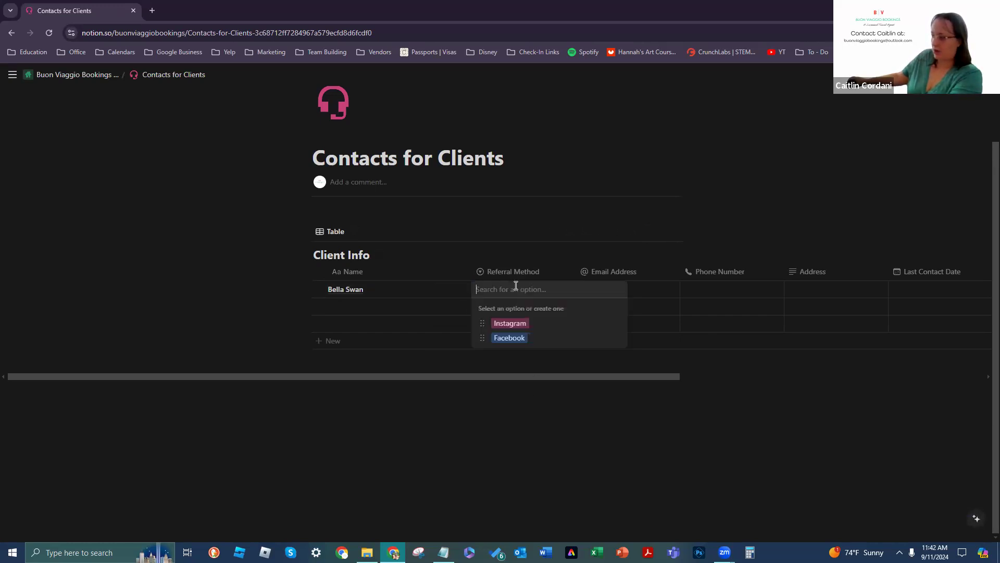
left_click(546, 419)
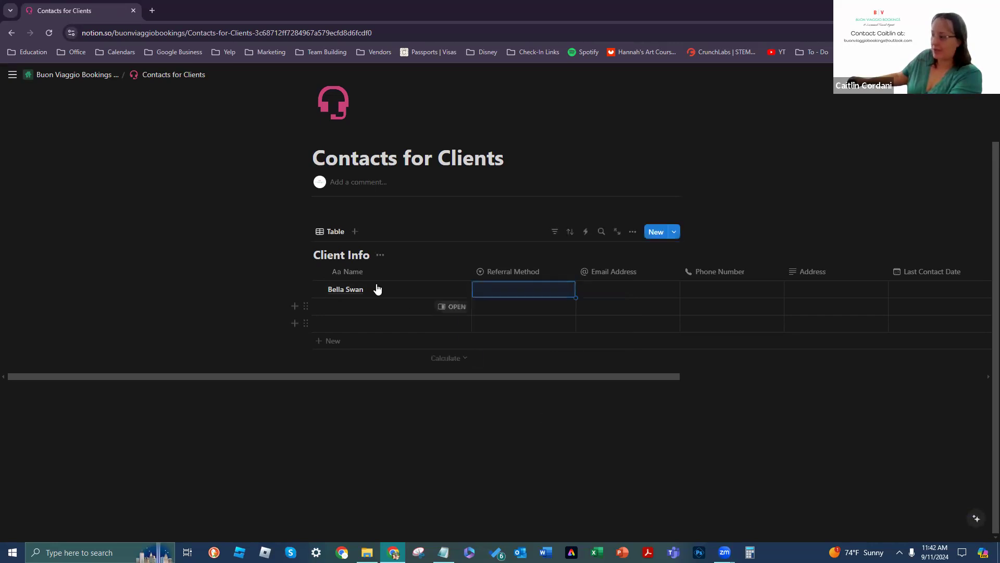
left_click(499, 297)
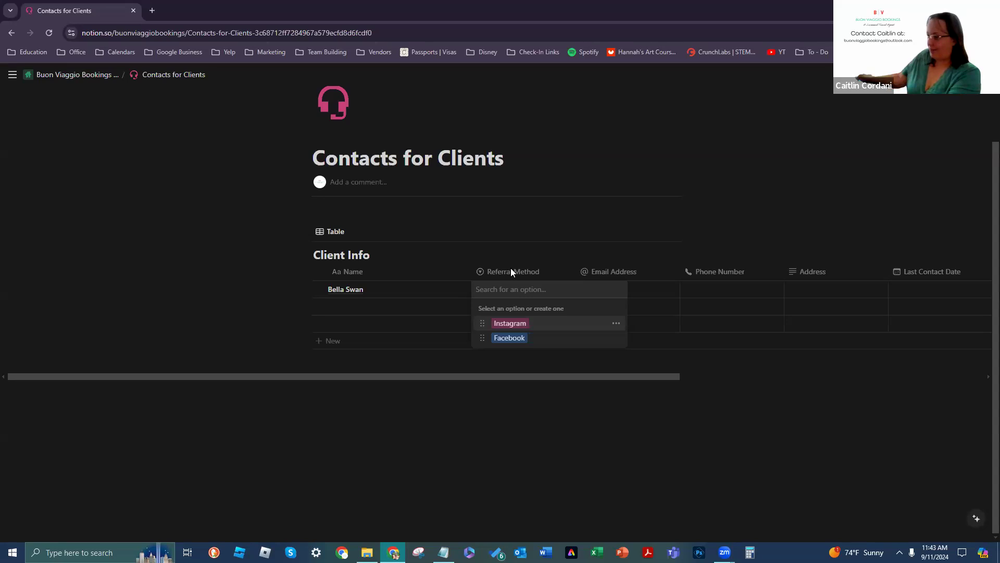
type("Forks Highs")
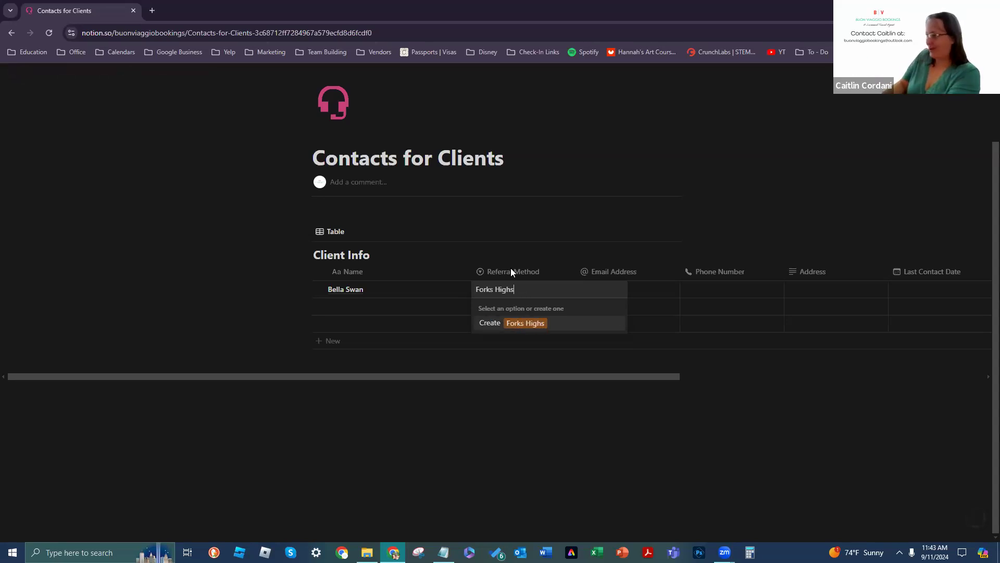
key("BackSpace")
type("School")
left_click(638, 287)
left_click(629, 285)
left_click(537, 288)
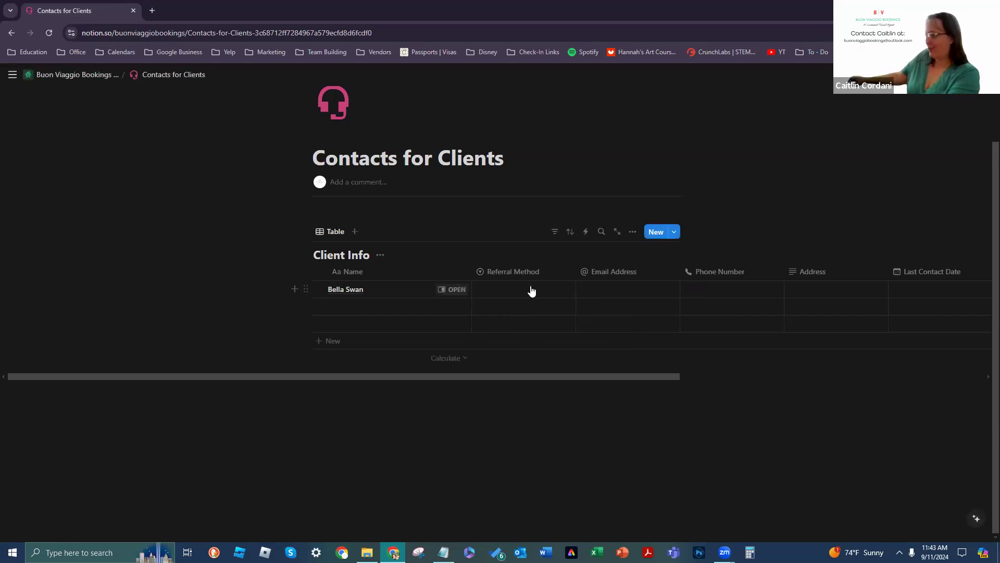
Step: Create the 'Fork Highs School' option and assign it to the first client's Referral Method
left_click(531, 288)
type("Forks")
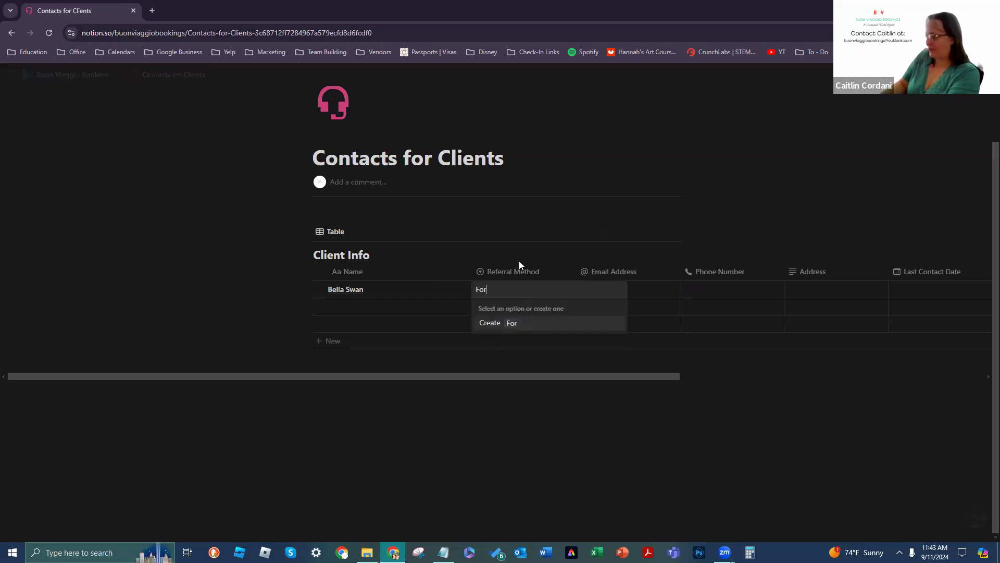
key("BackSpace")
type("Highs Scho")
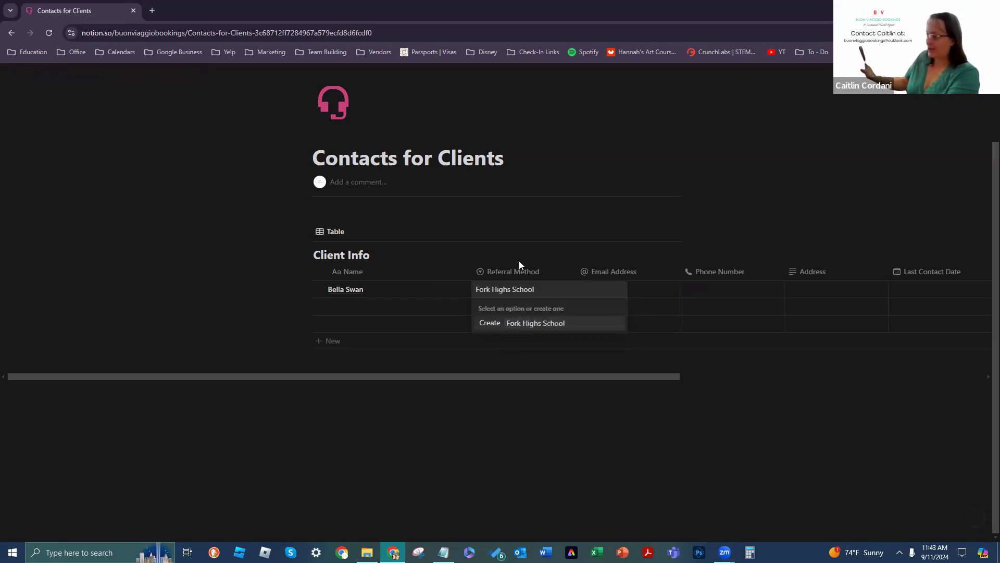
type("ol")
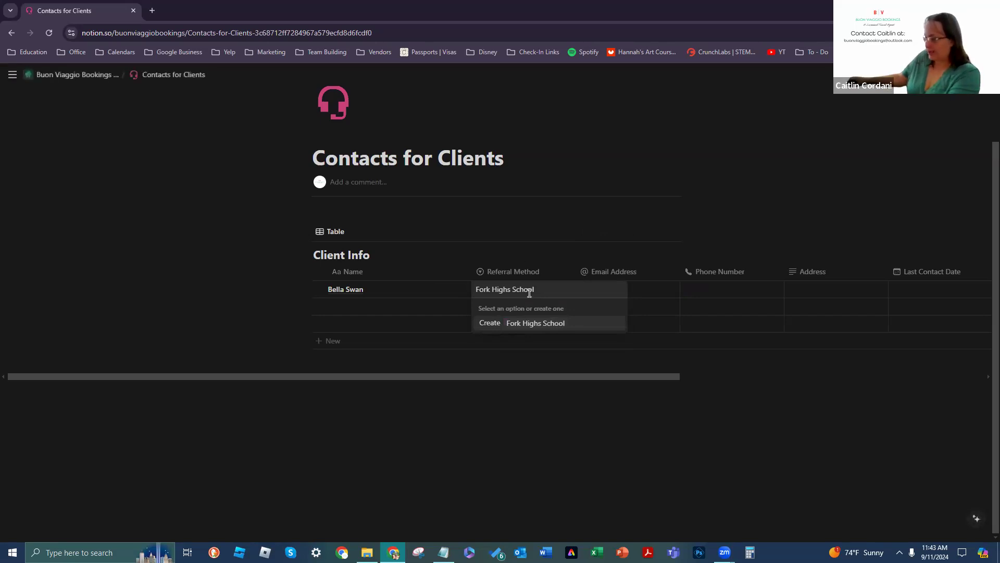
left_click(492, 322)
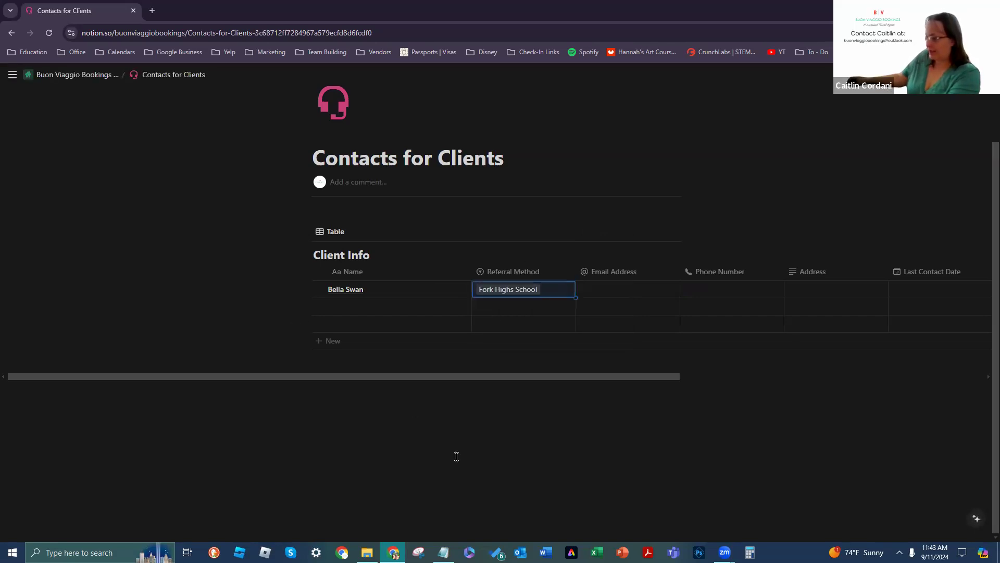
left_click(532, 287)
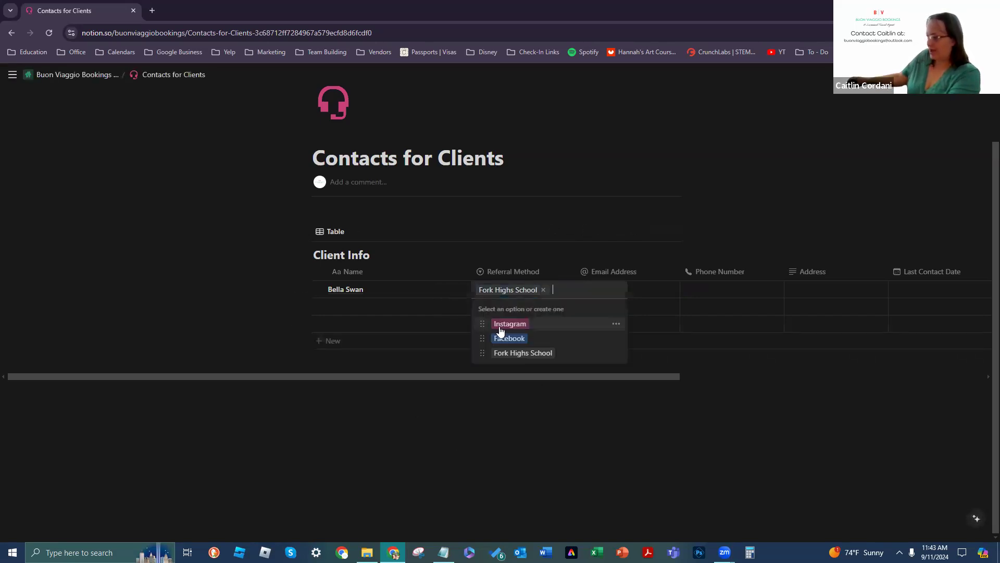
Step: Set the Fork Highs School option's color to Orange from its option menu
left_click(481, 359)
left_click(505, 290)
left_click(506, 289)
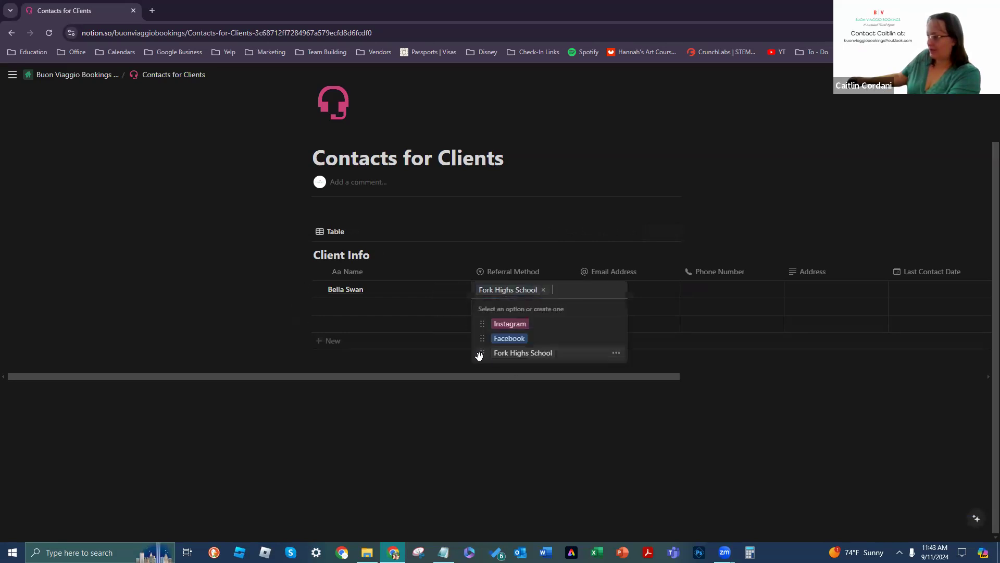
left_click(479, 354)
left_click(522, 290)
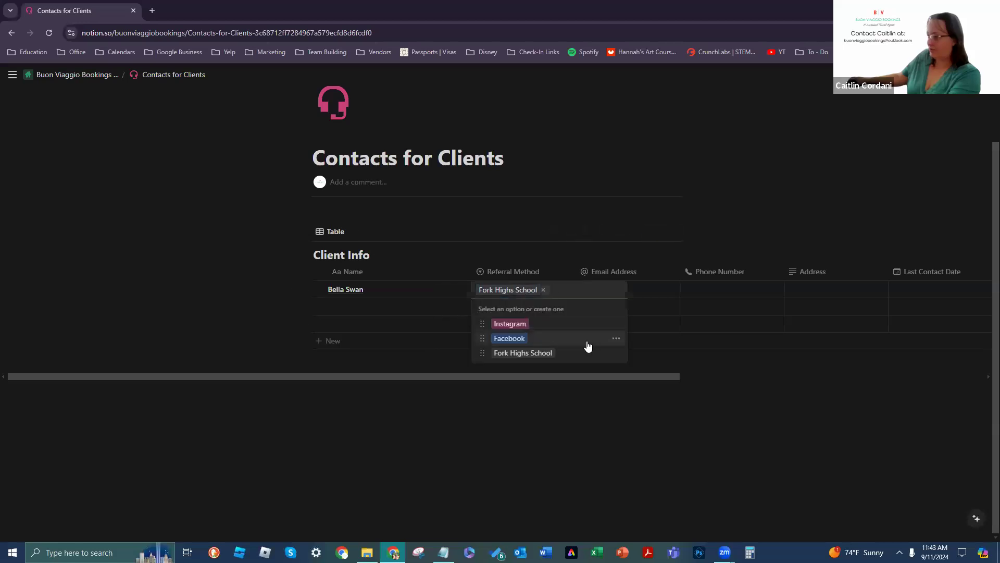
left_click(616, 353)
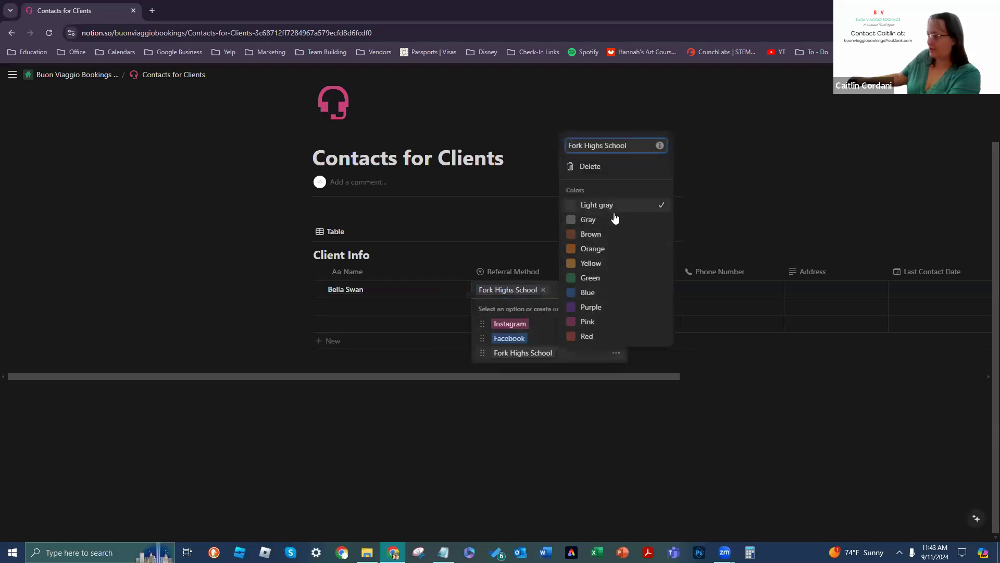
left_click(609, 249)
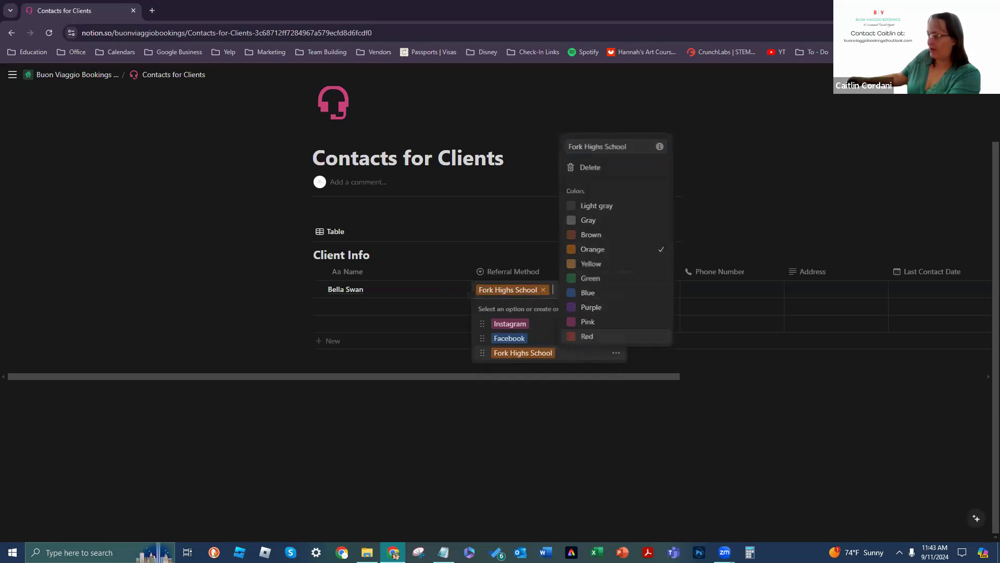
key("Escape")
key("Escape")
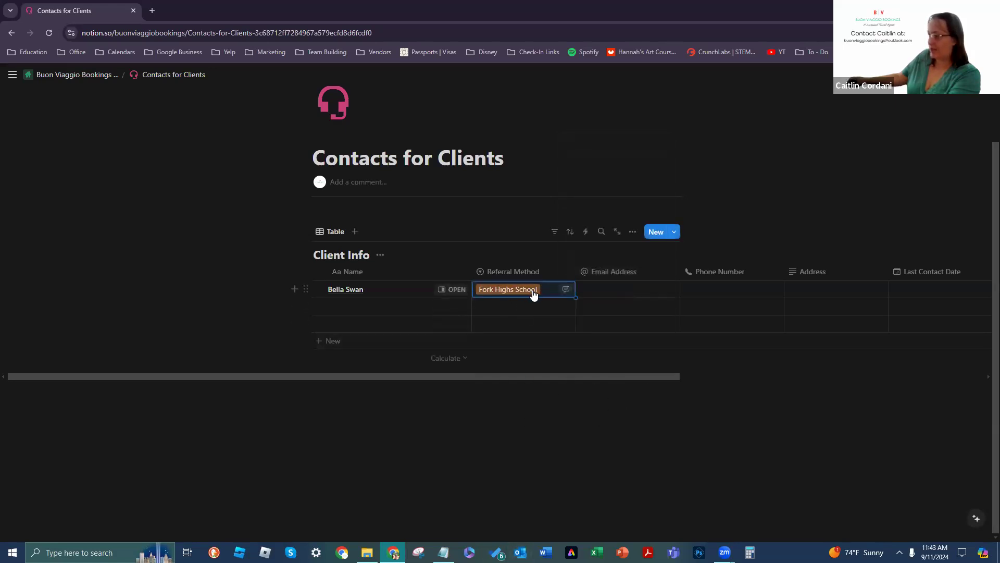
left_click(626, 290)
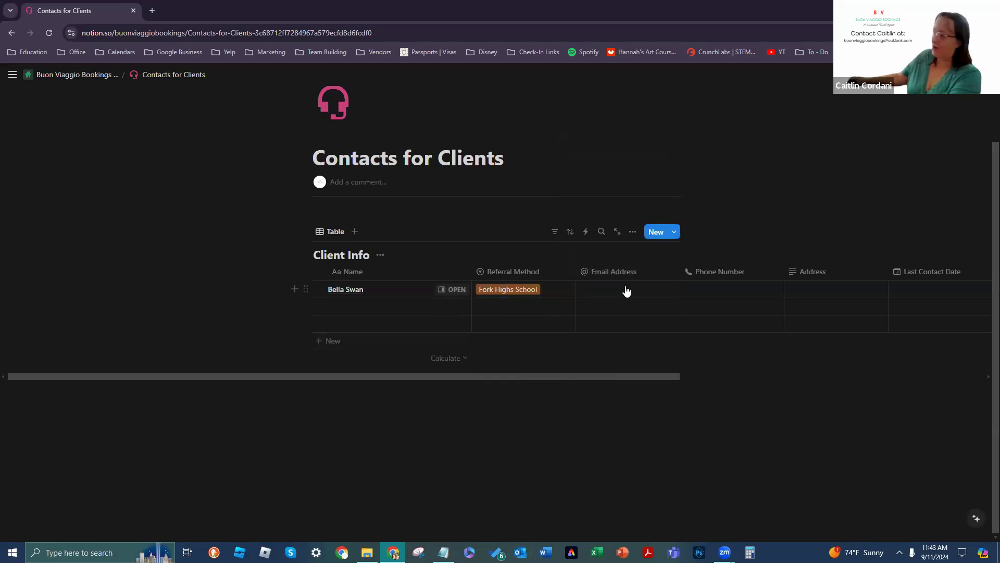
Step: Enter the client's email address, phone number and street address in the first row
type("bellaswa")
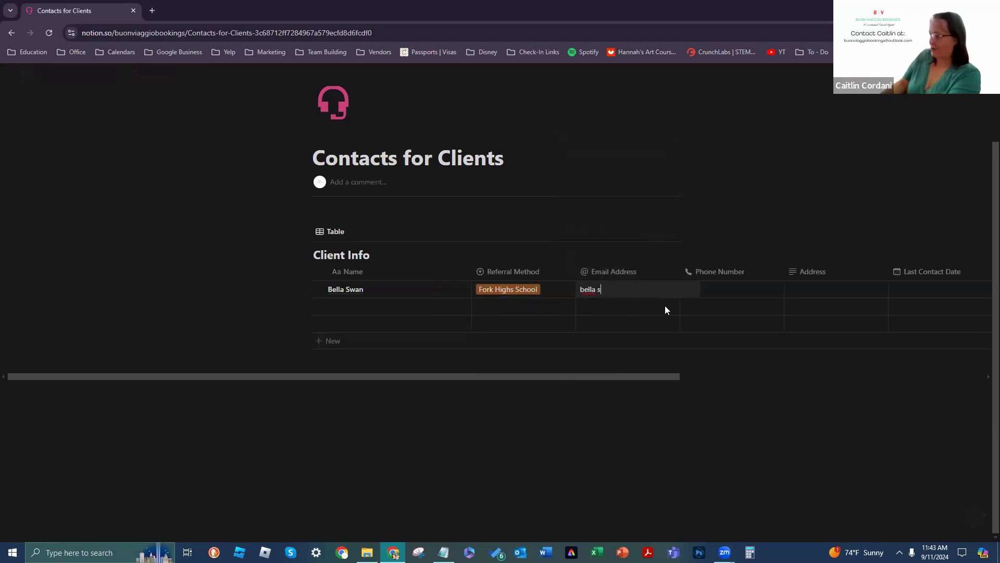
type("n")
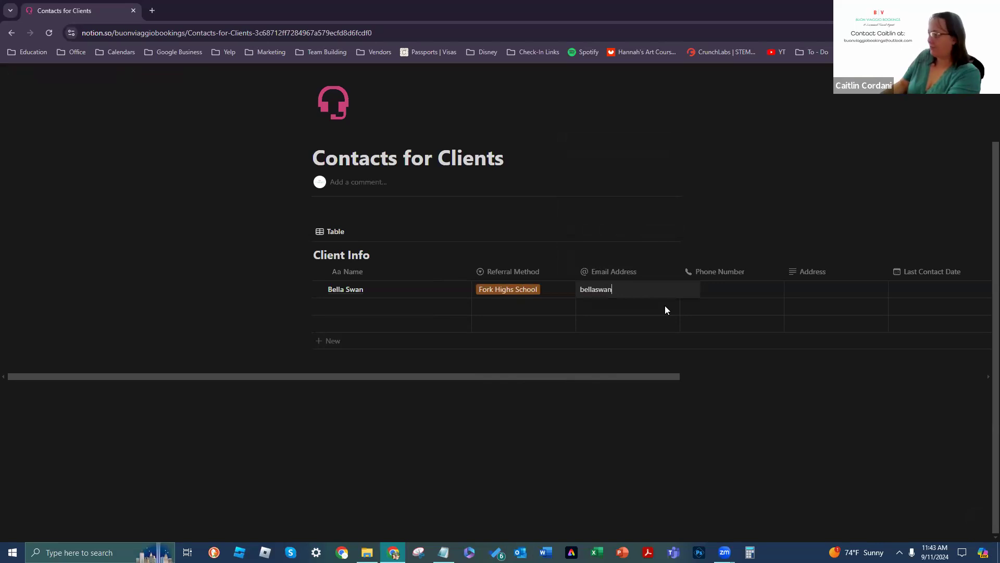
type("@this i")
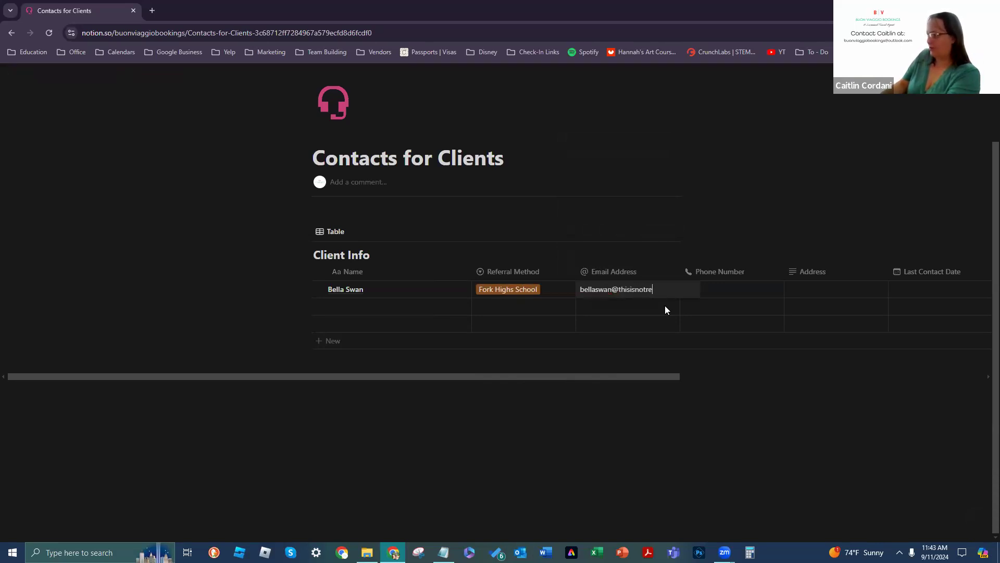
type("snotreal.com")
key("Tab")
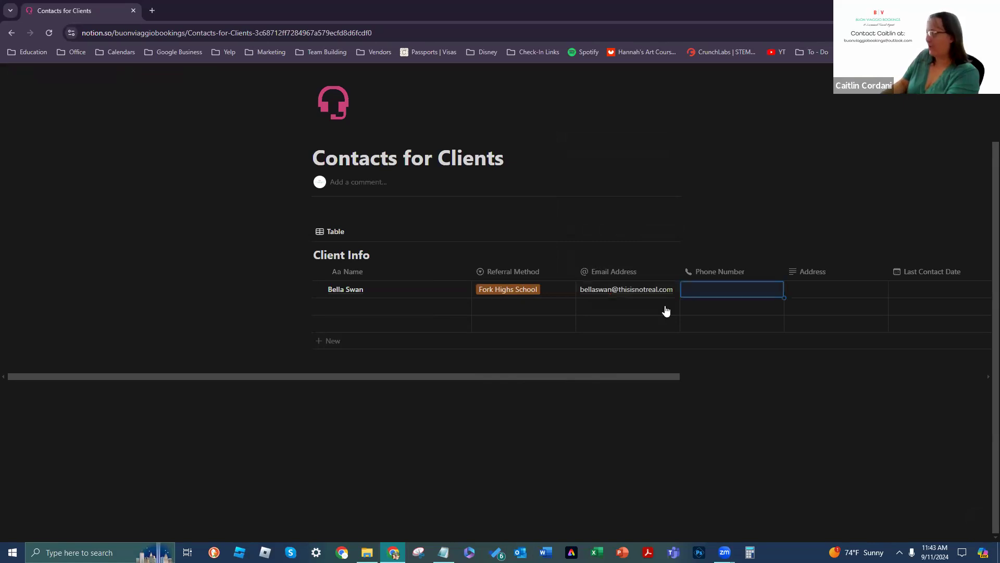
type("123")
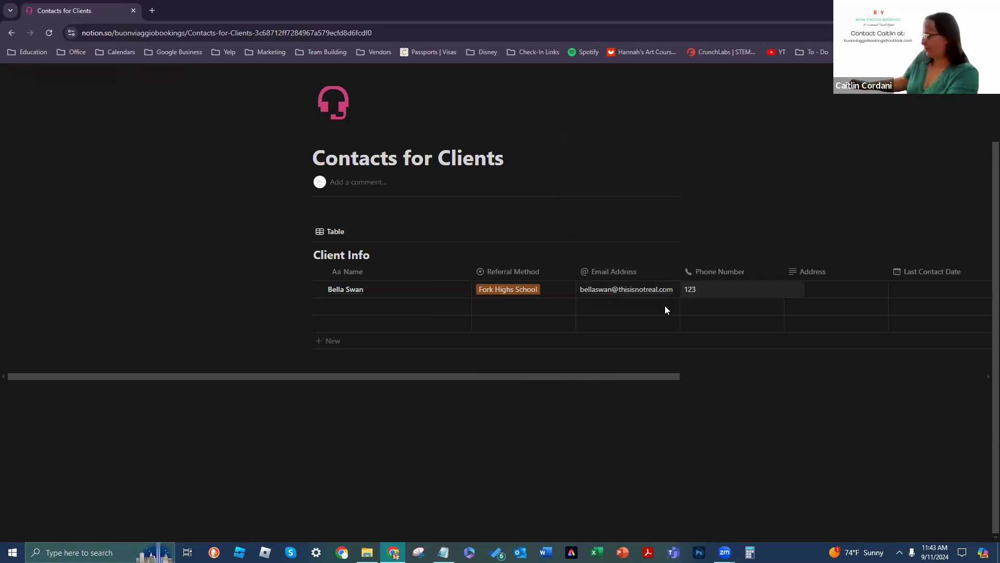
type("-456-7890")
key("Tab")
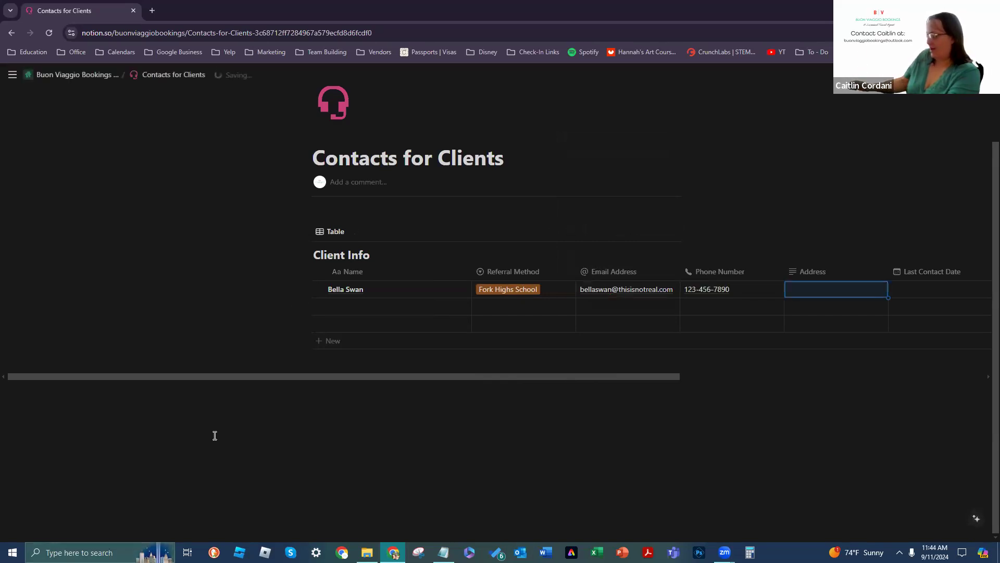
type("1234 M")
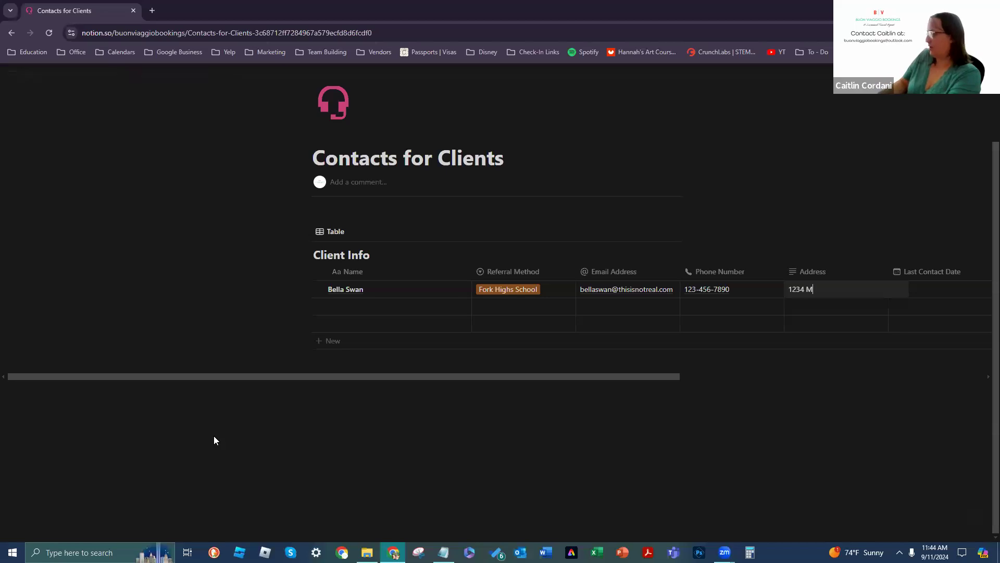
type("ain St. Forks, ")
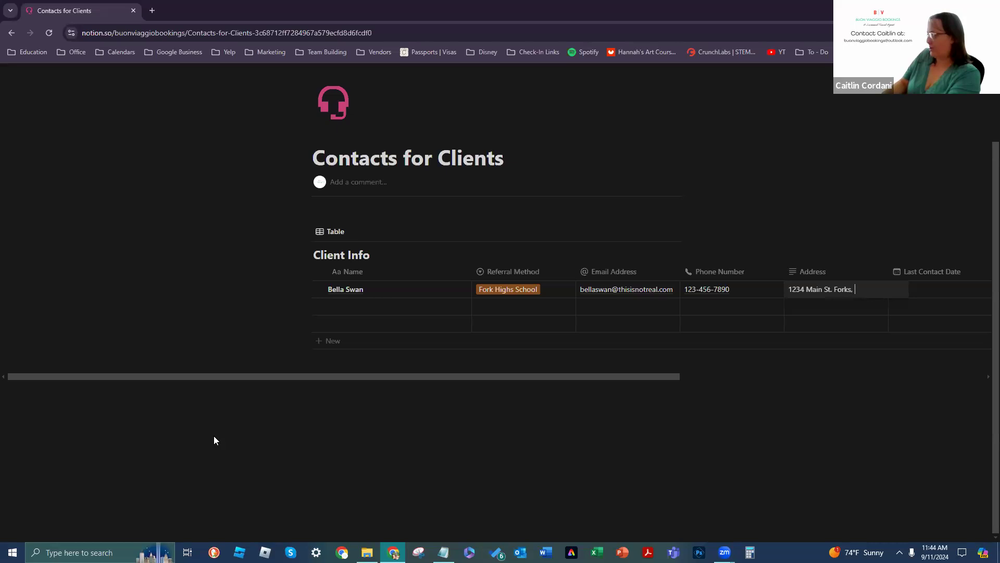
type("WA")
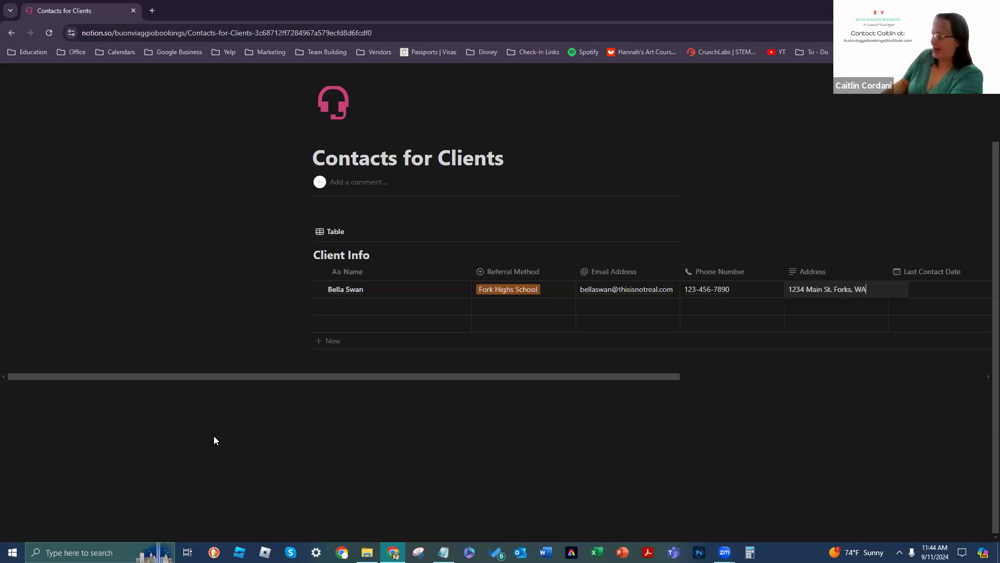
type(" 00000")
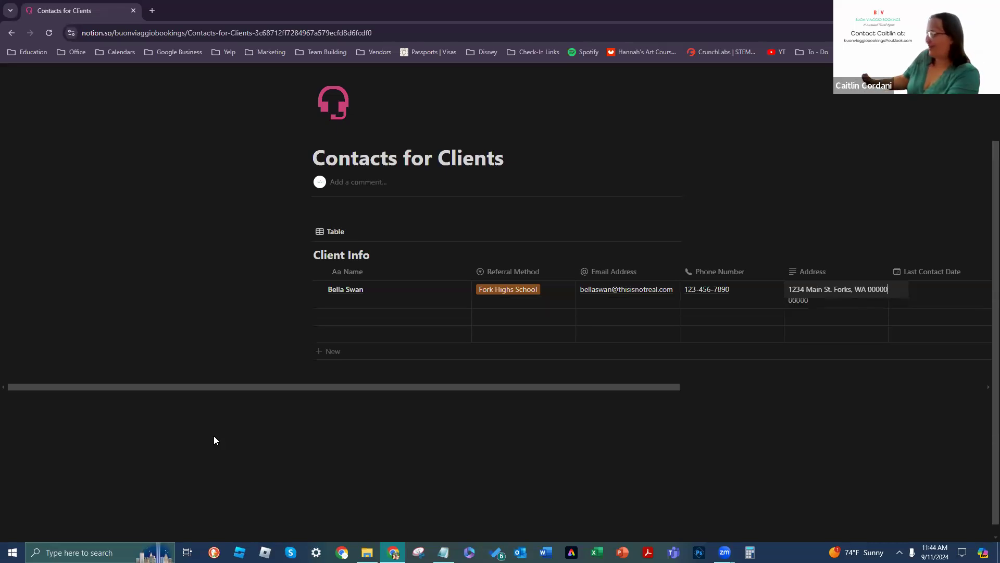
key("Tab")
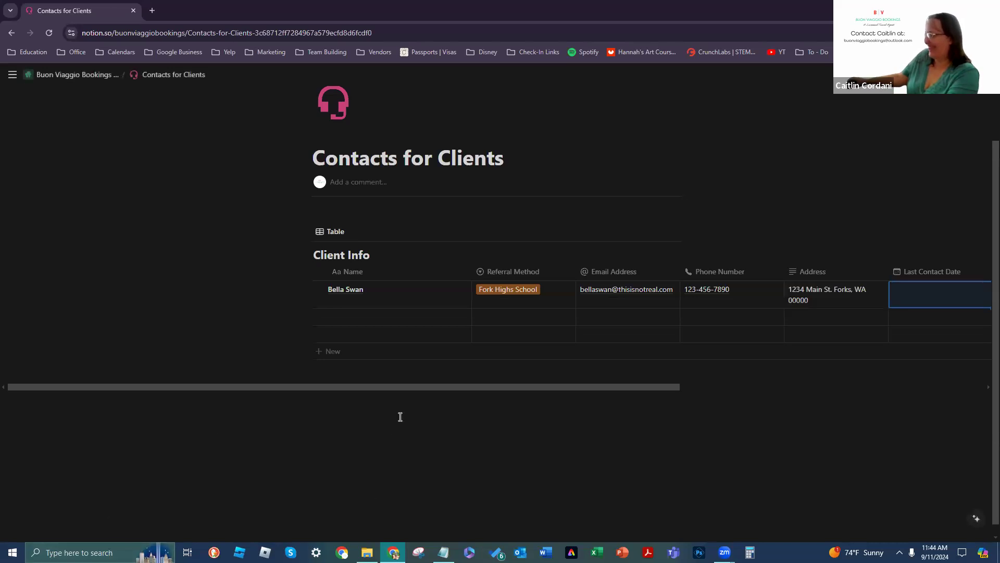
left_click_drag(417, 386, 586, 394)
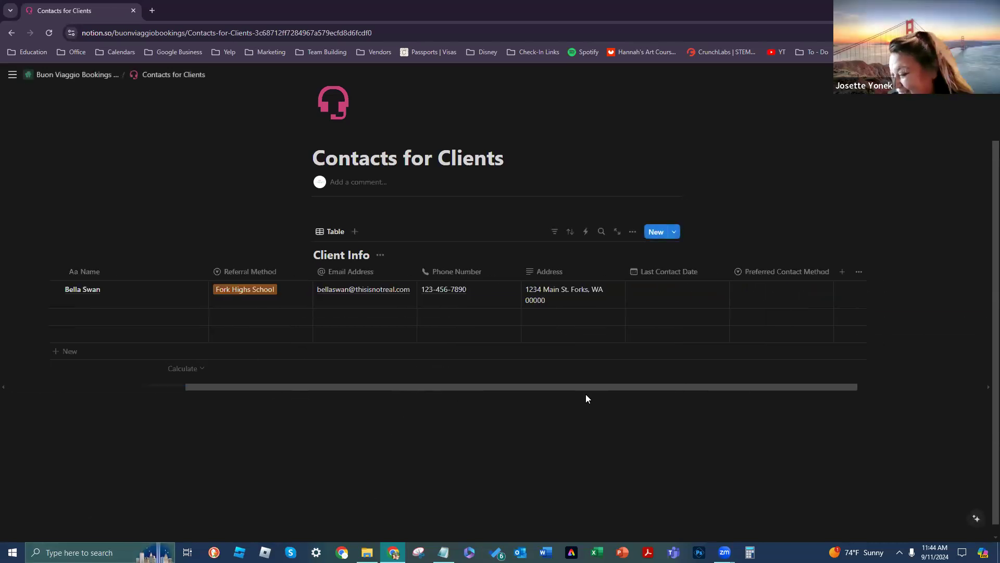
Step: Open the first client's Last Contact Date picker, which proposes Sep 11, 2024
left_click(707, 299)
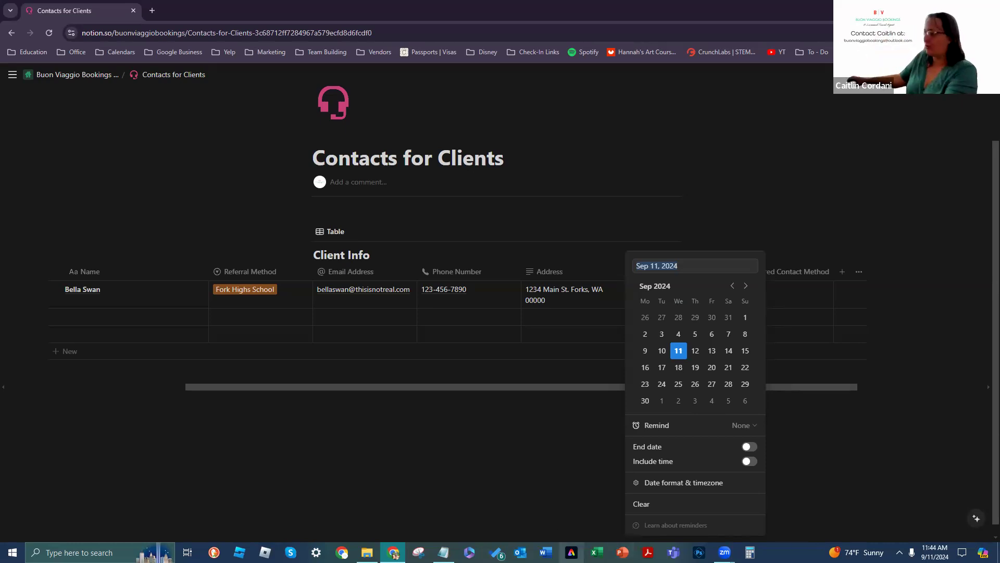
Step: Turn on End date and end the range on Sep 22, so it runs Sep 11 – Sep 22, 2024
left_click(749, 447)
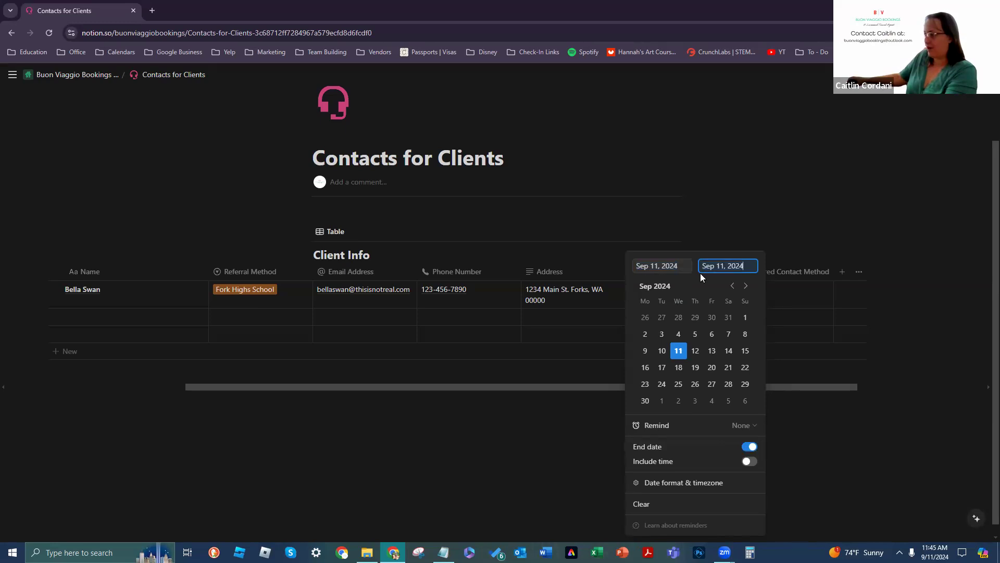
left_click(658, 265)
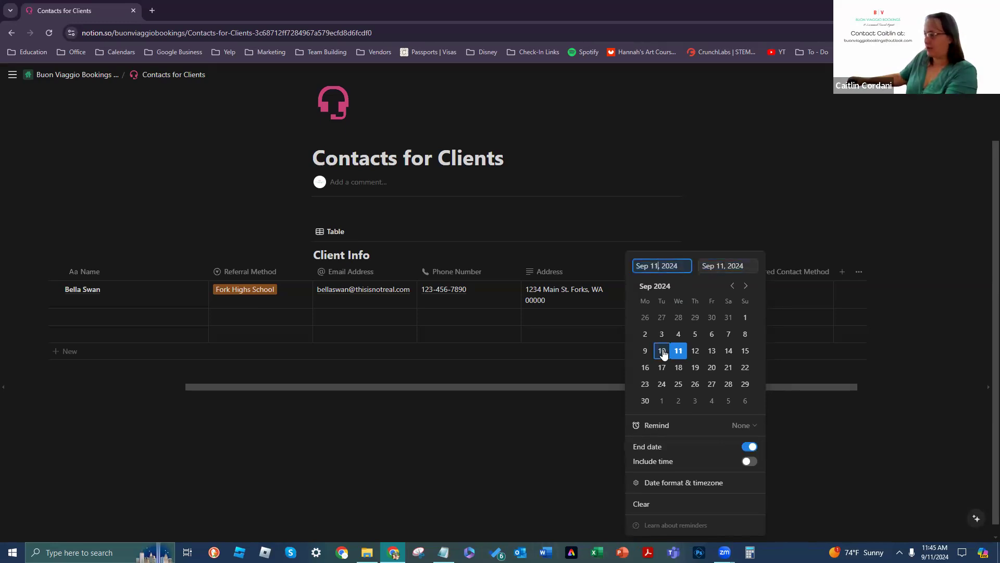
left_click(680, 352)
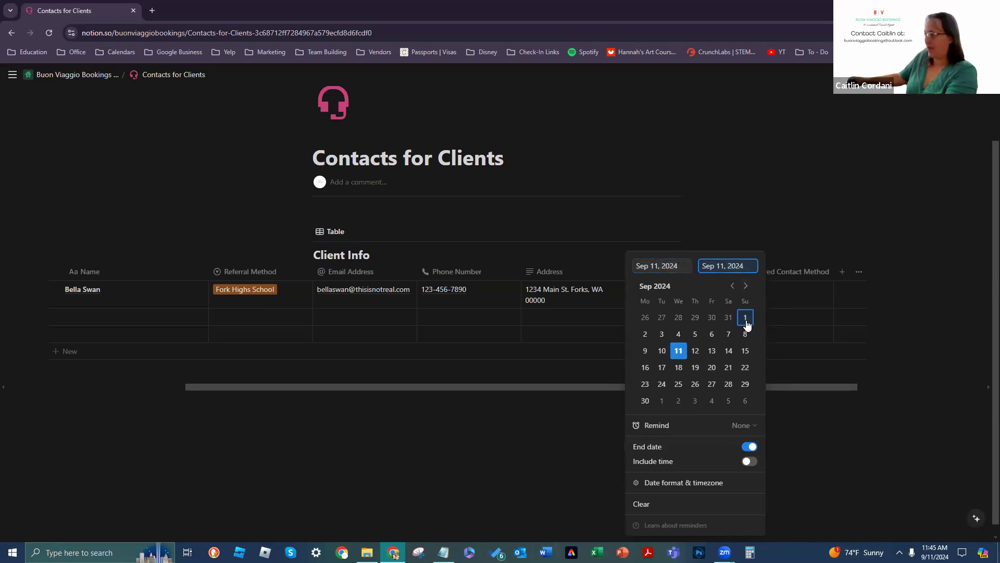
left_click(745, 368)
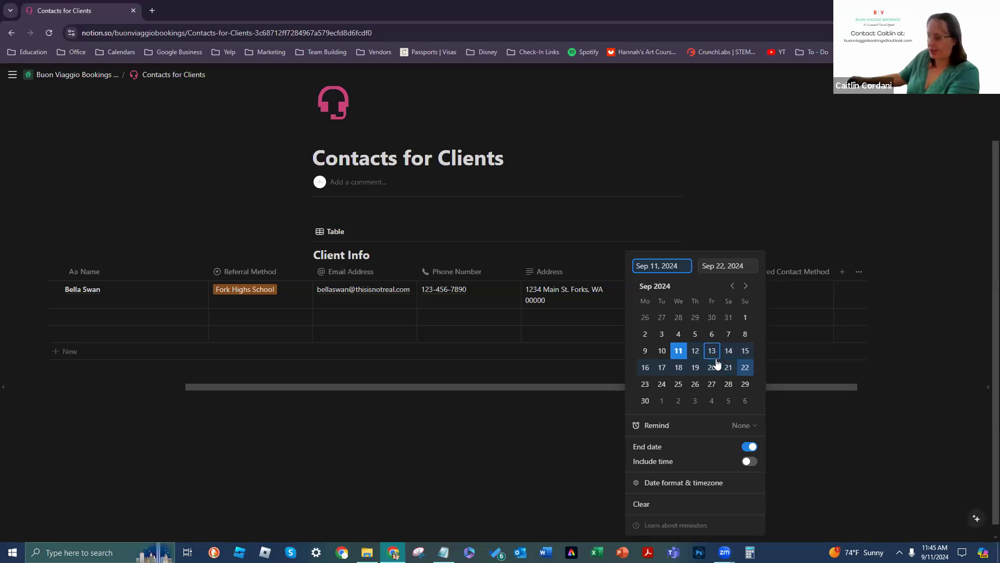
left_click(747, 423)
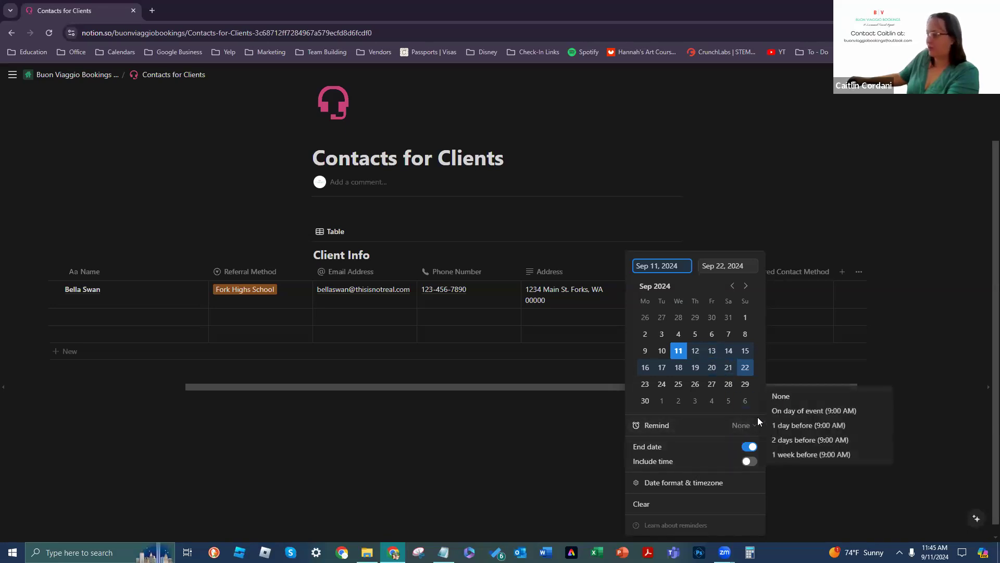
left_click(791, 427)
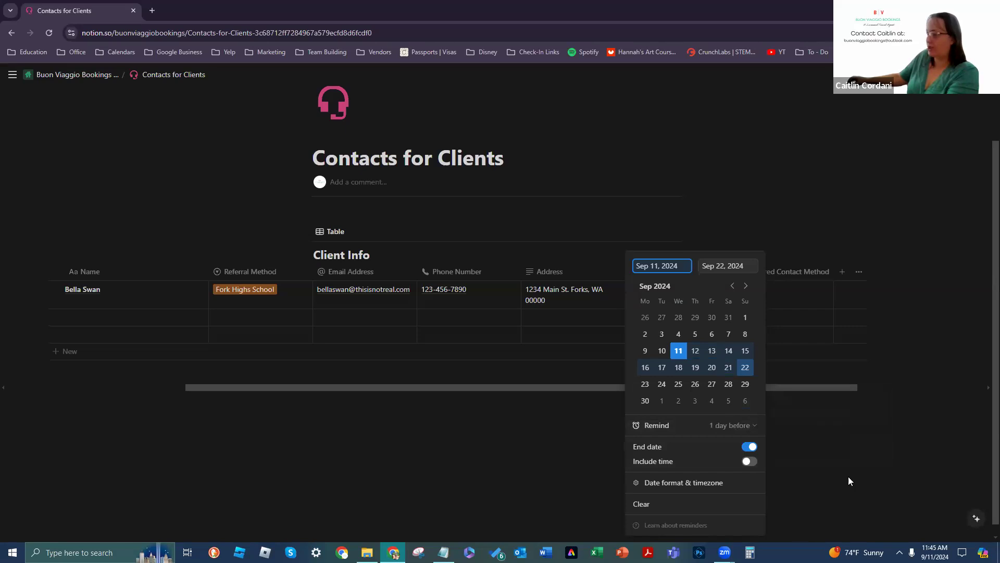
left_click(757, 425)
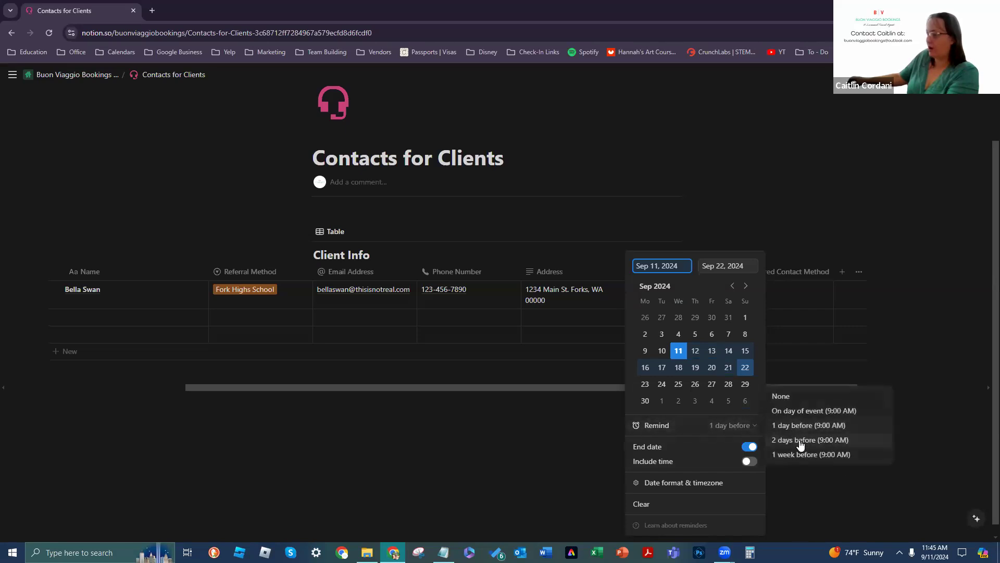
left_click(801, 443)
left_click(755, 424)
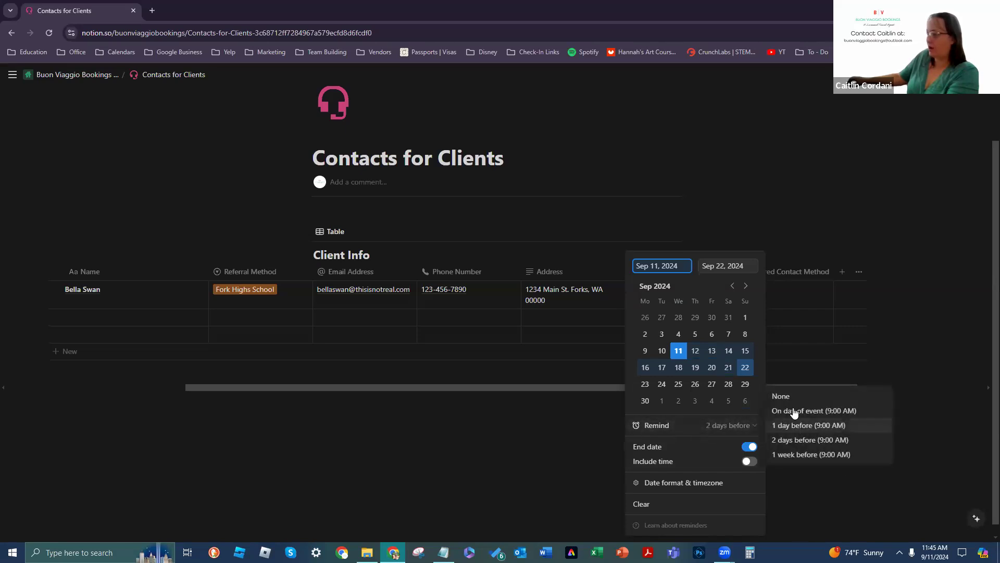
left_click(781, 396)
right_click(690, 425)
left_click(657, 433)
left_click(755, 427)
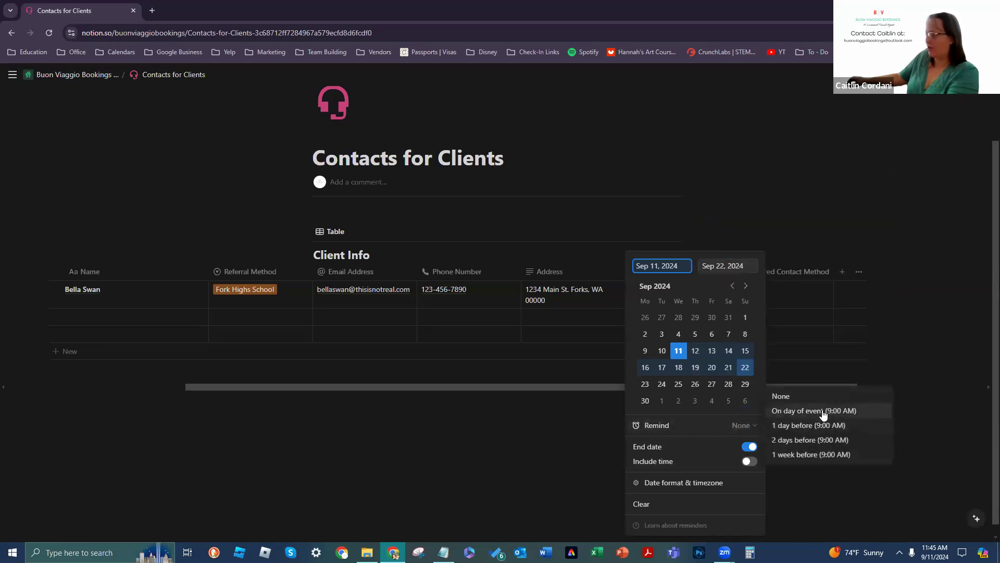
left_click(735, 435)
left_click(752, 424)
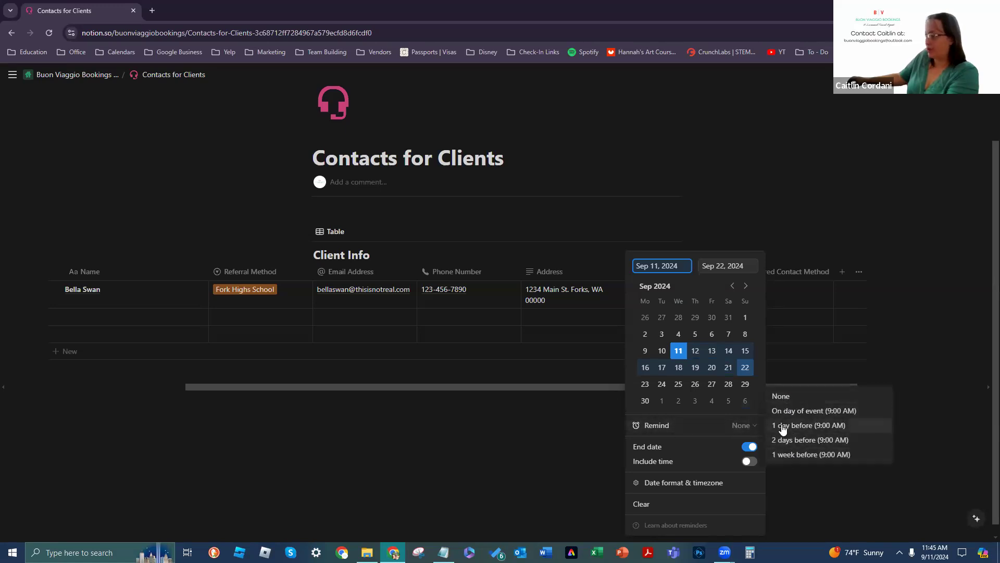
left_click(743, 430)
left_click(737, 427)
left_click(736, 425)
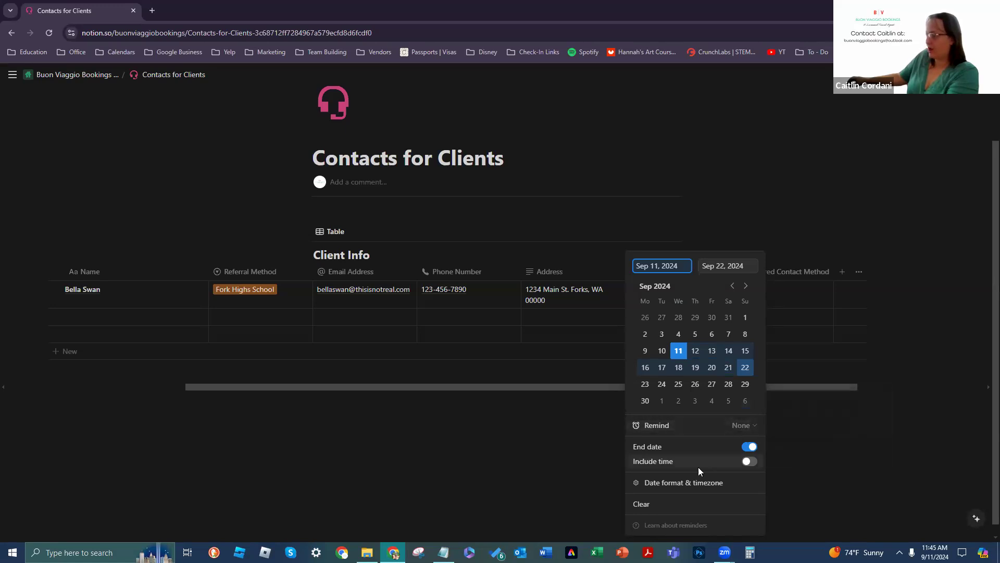
Step: Include time, try the Relative date format, then switch back to Full date
left_click(749, 462)
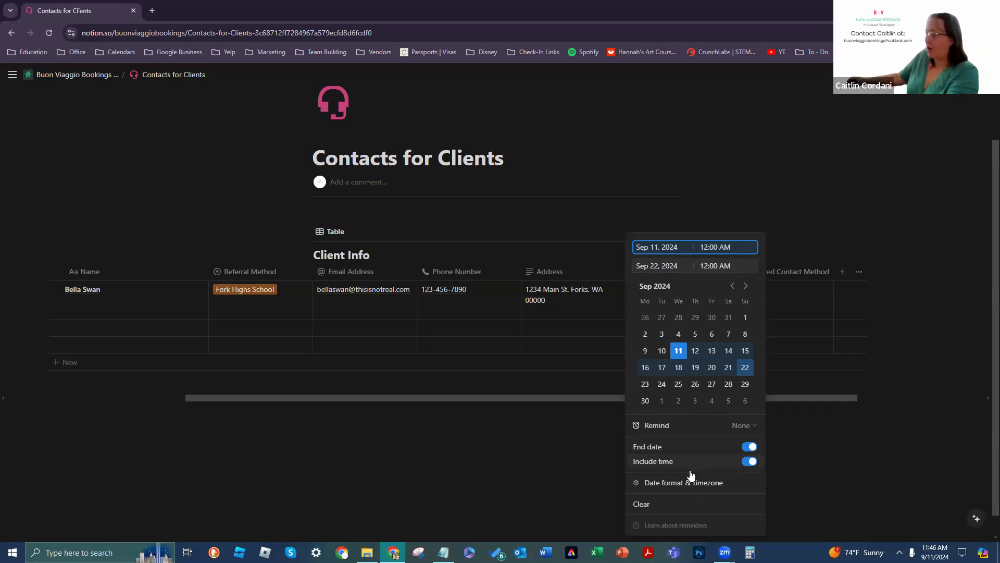
left_click(748, 486)
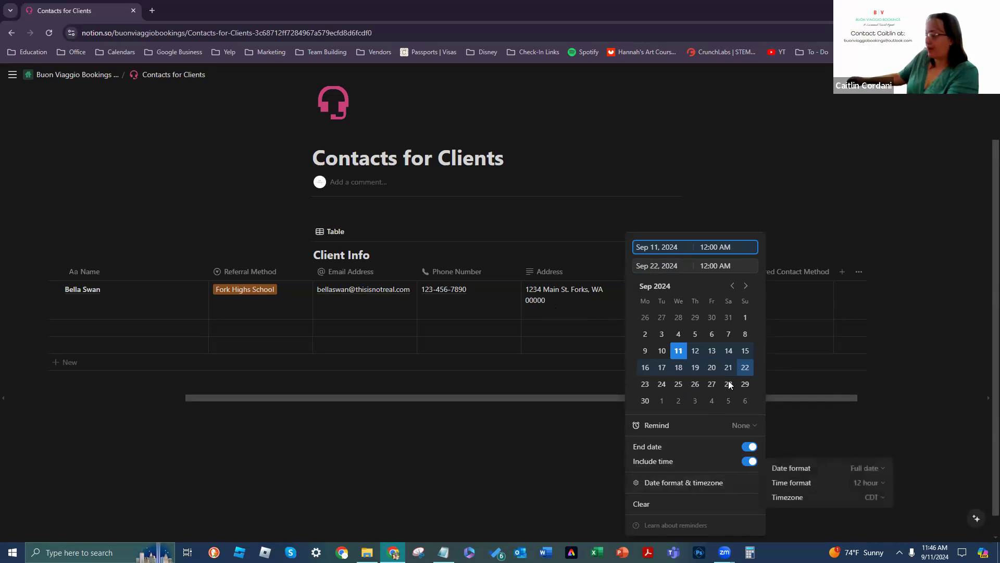
left_click(866, 473)
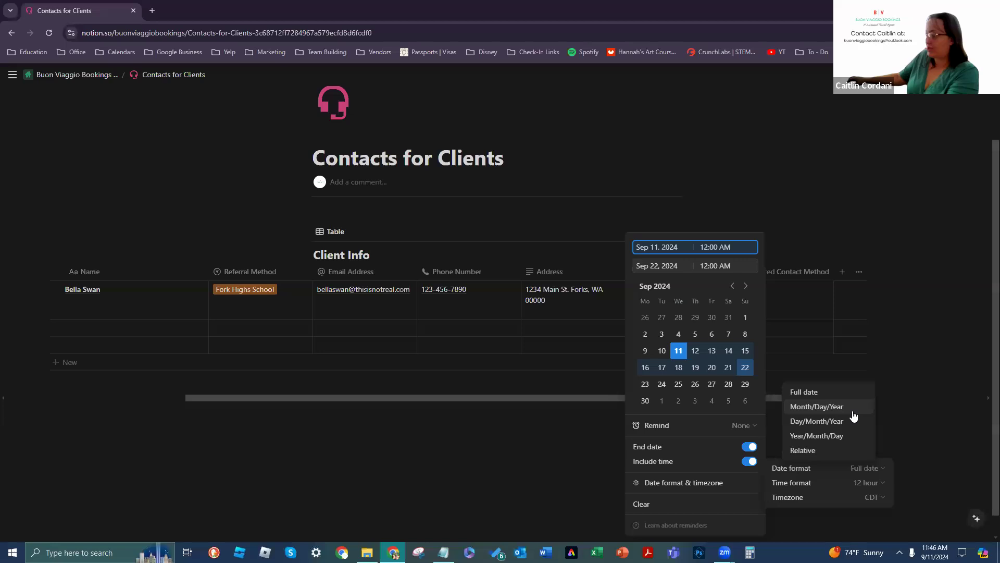
left_click(847, 451)
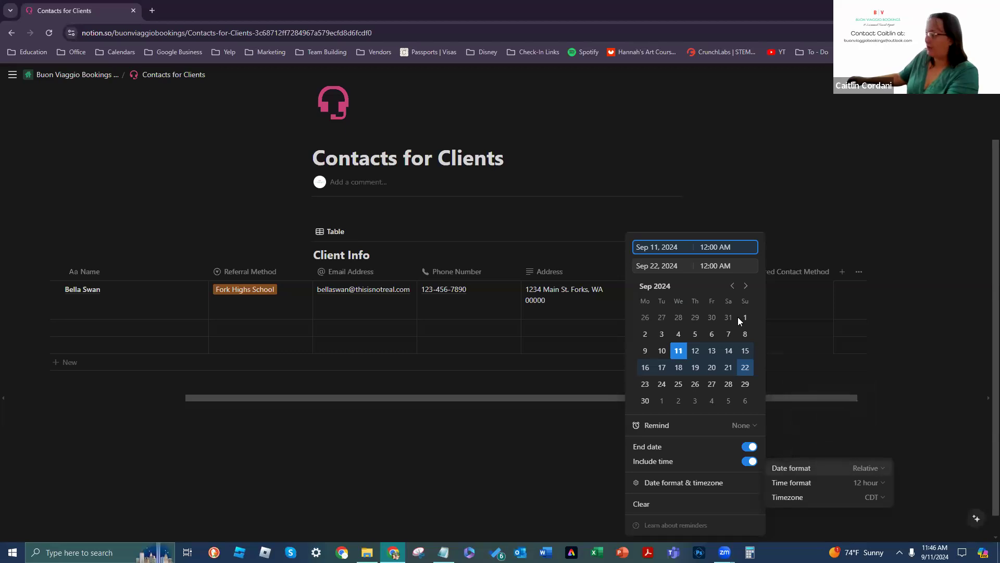
left_click(867, 470)
left_click(821, 395)
Step: Leave the timezone and 12 hour time format unchanged, then clear the Last Contact Date
left_click(874, 500)
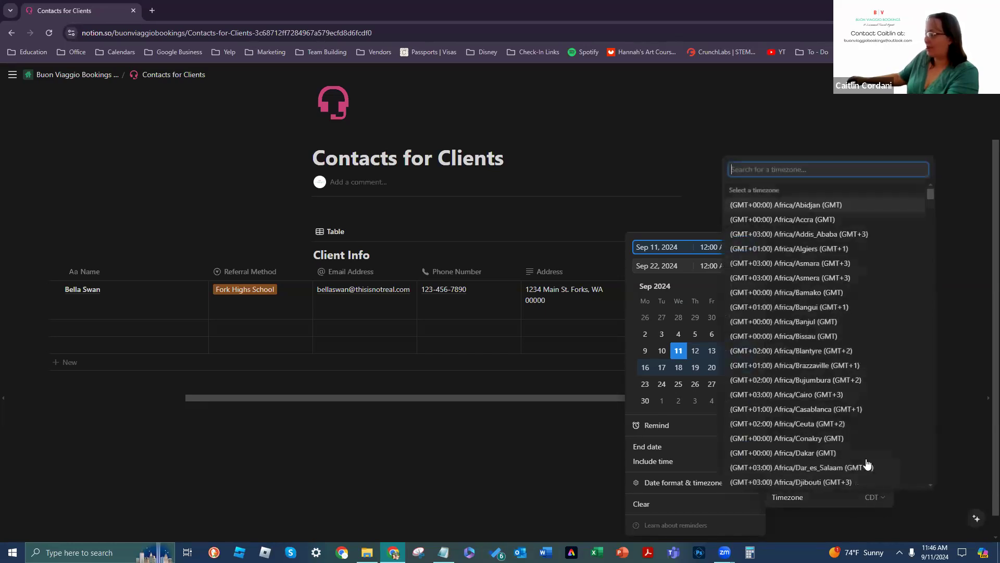
left_click(864, 501)
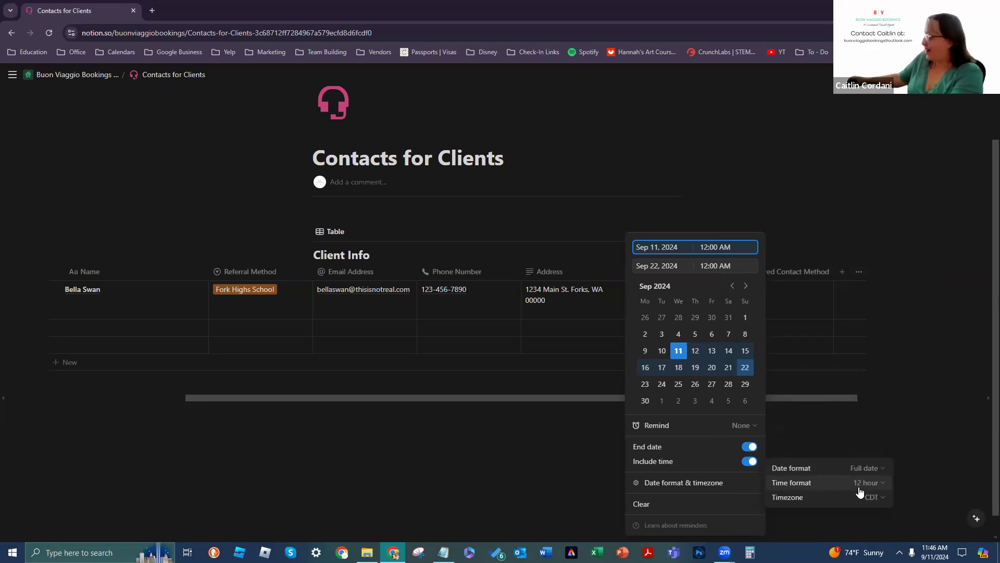
left_click(865, 484)
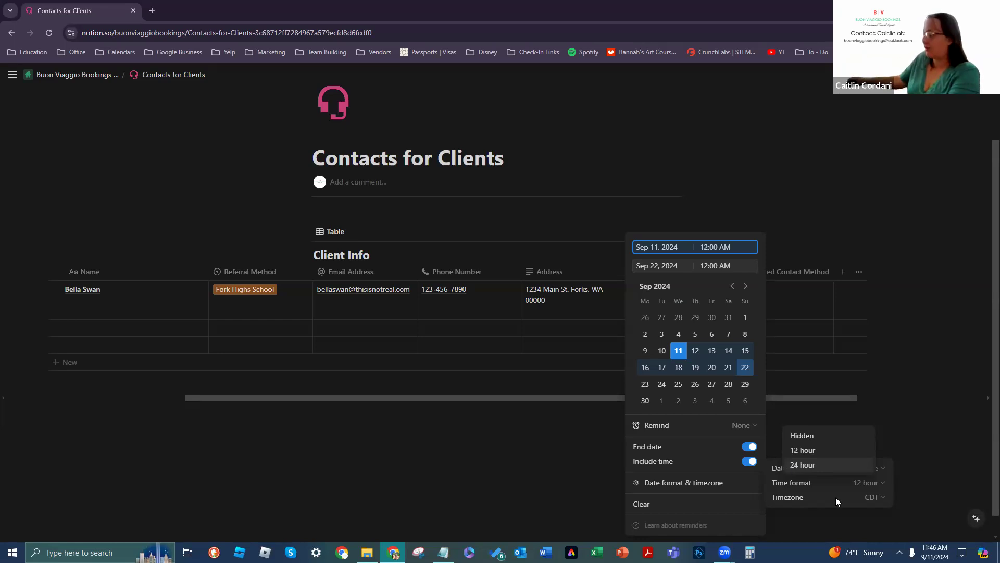
left_click(879, 513)
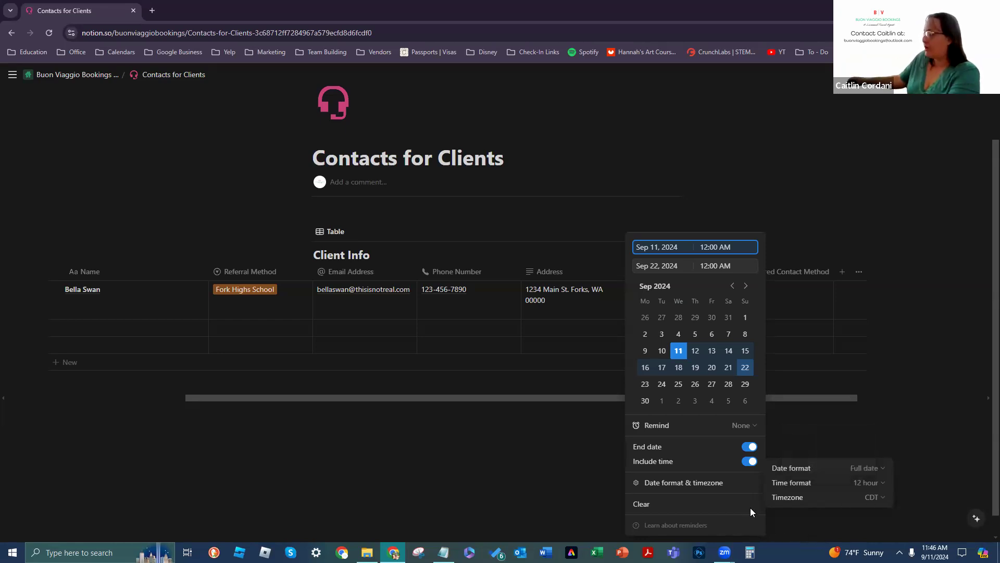
left_click(672, 504)
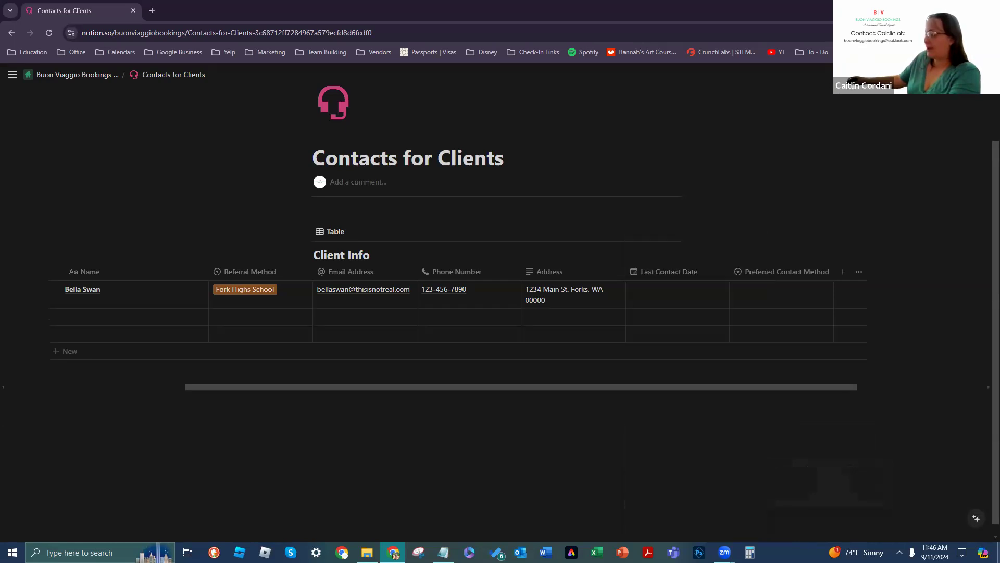
Step: Set Last Contact Date to today's date, then clear it again
left_click(671, 289)
key("Escape")
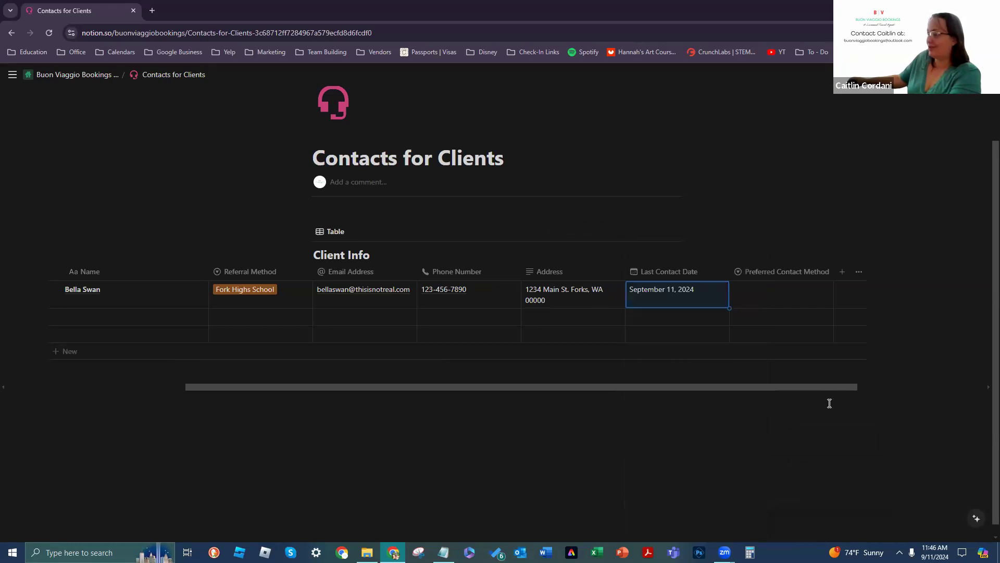
left_click(646, 293)
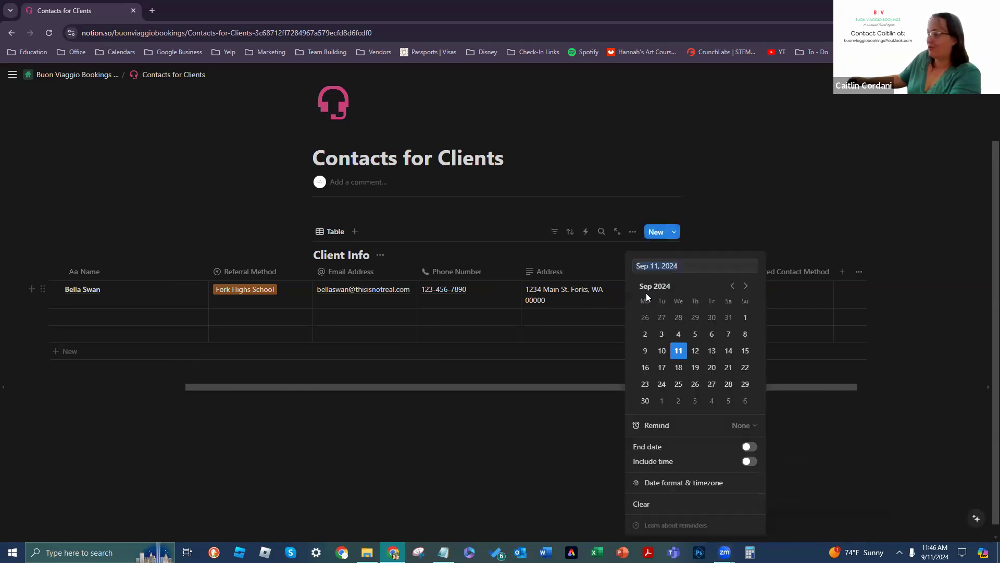
left_click(719, 512)
Step: Enable End date and end the Last Contact Date range on September 21, 2024
left_click(677, 305)
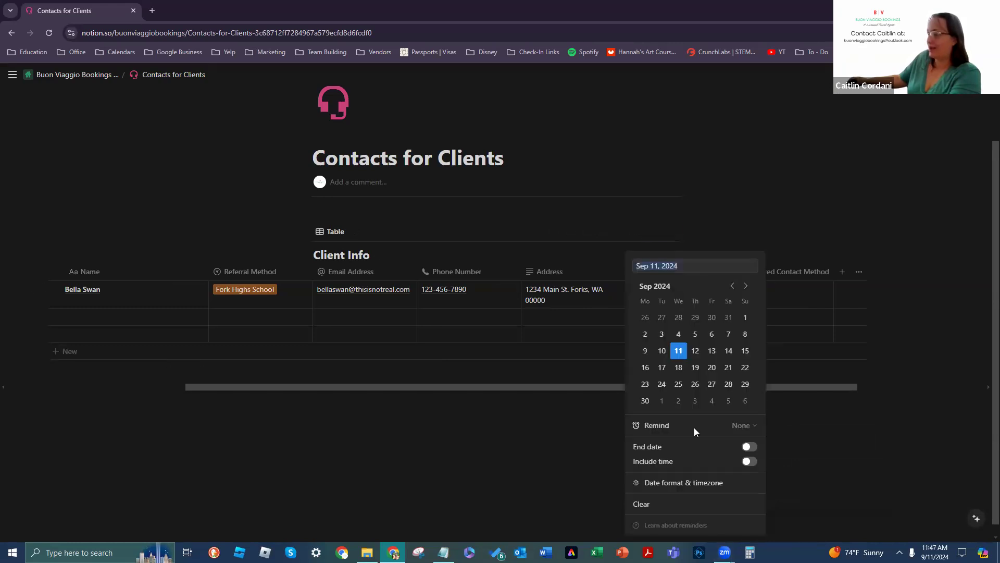
left_click(742, 426)
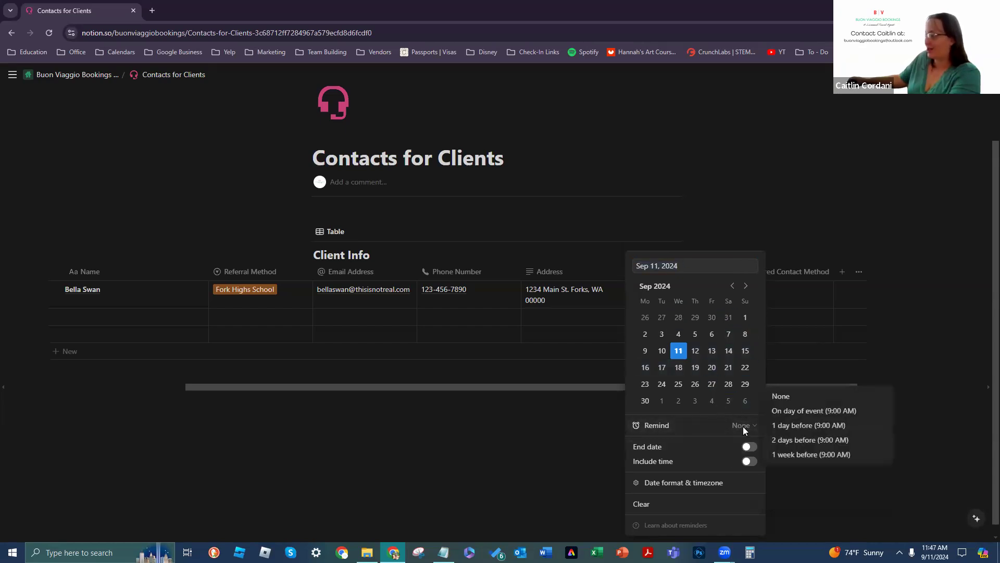
left_click(740, 444)
left_click(749, 447)
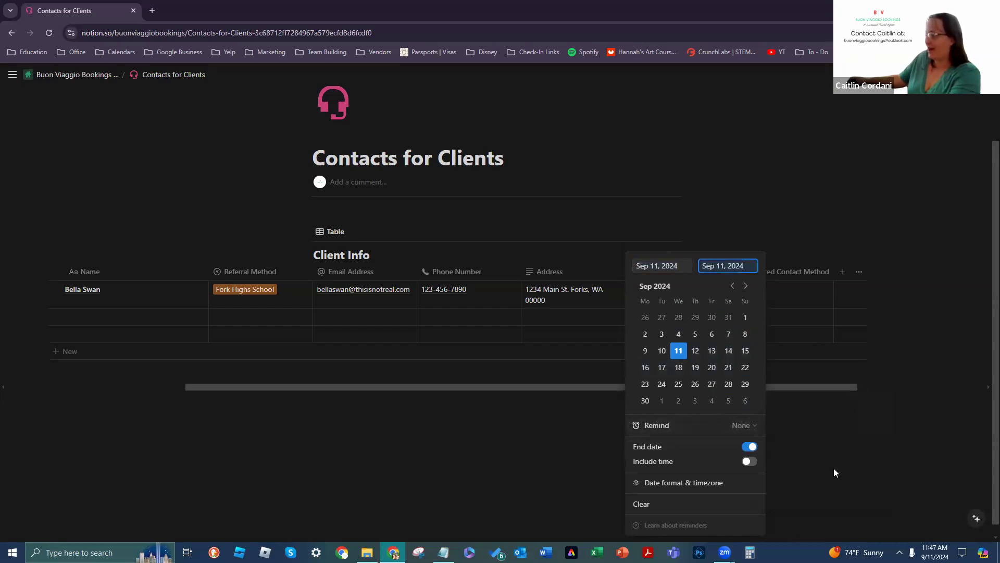
left_click(728, 367)
left_click(906, 423)
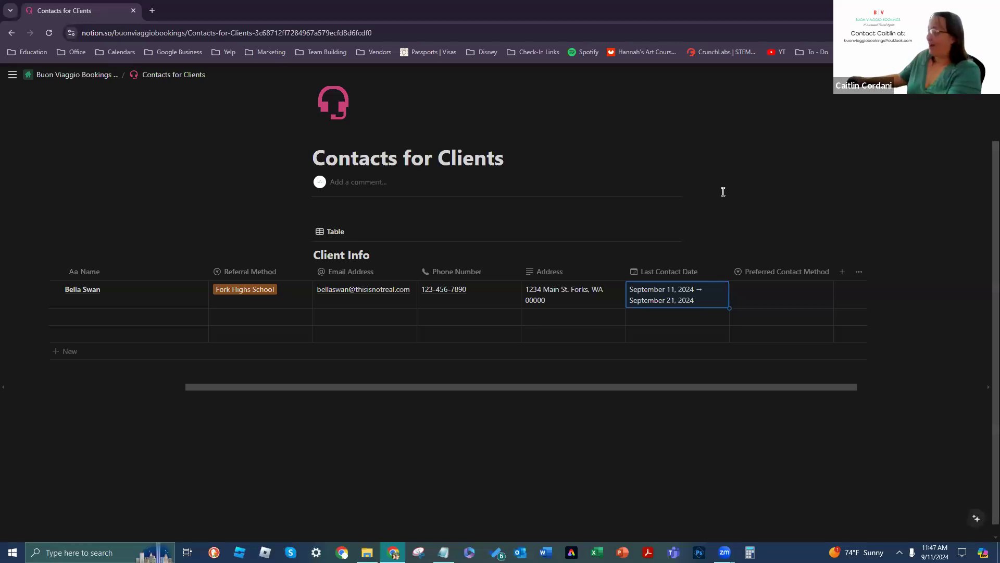
left_click(769, 293)
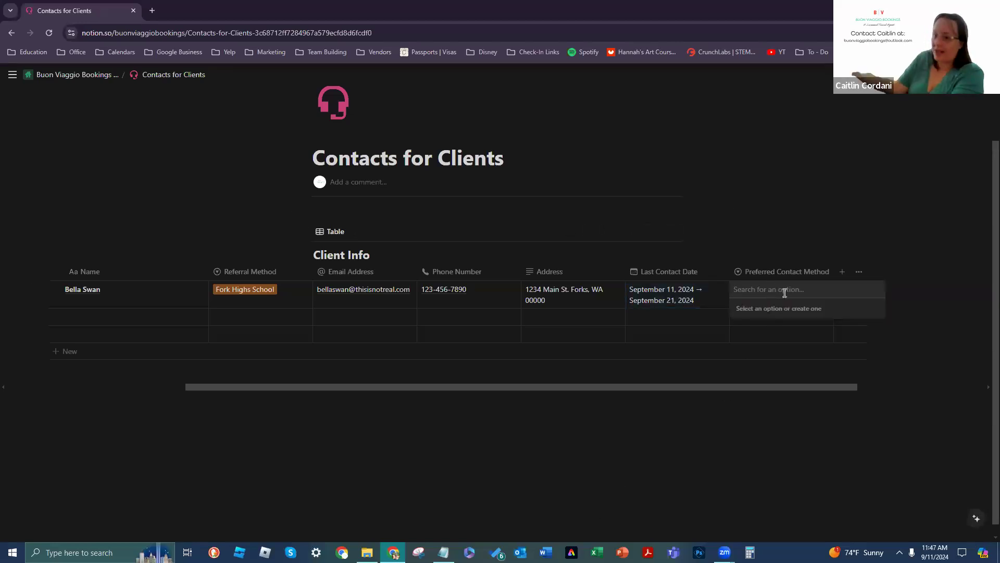
Step: Create the Preferred Contact Method options Phone, Text and Email
type("Phone")
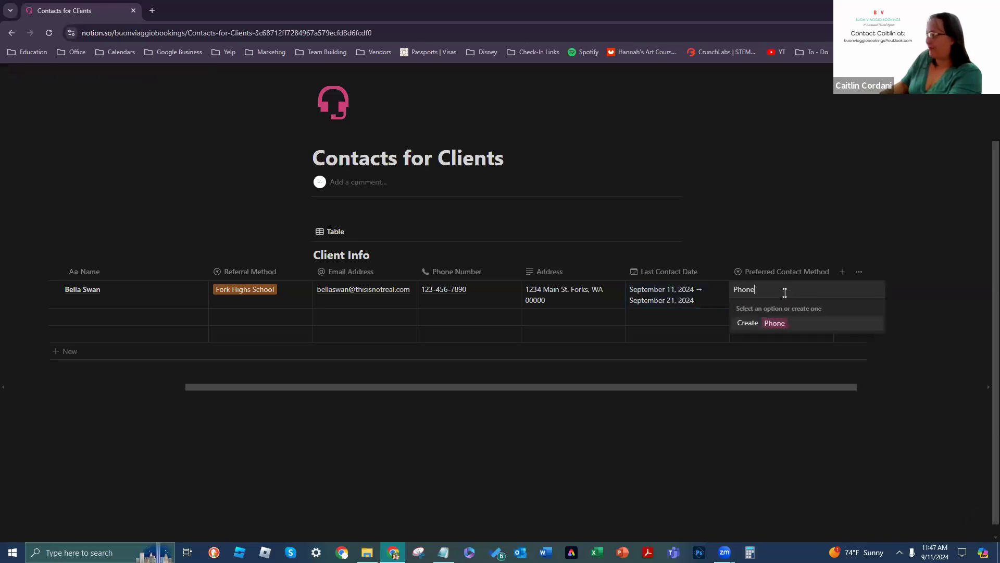
key("Return")
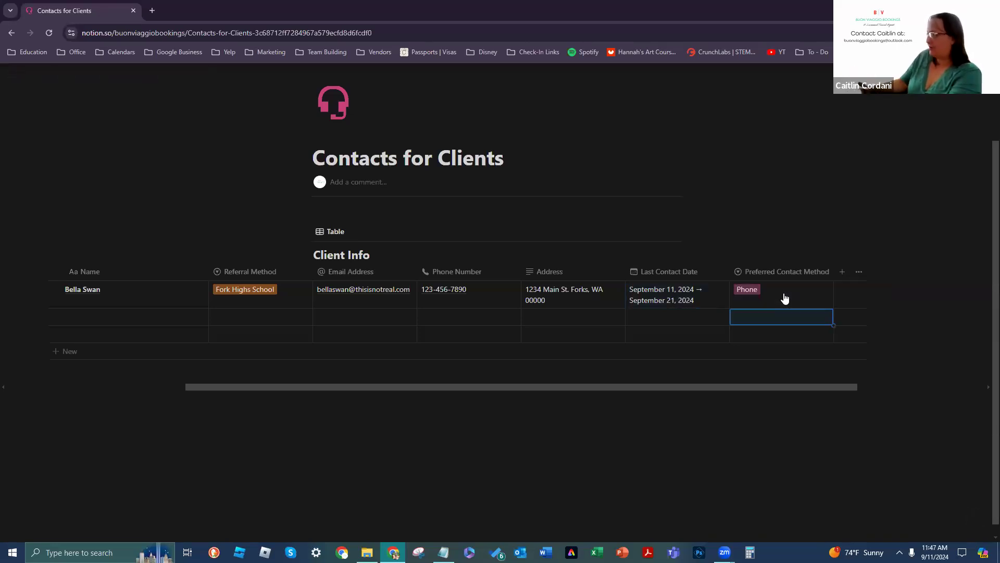
left_click(794, 298)
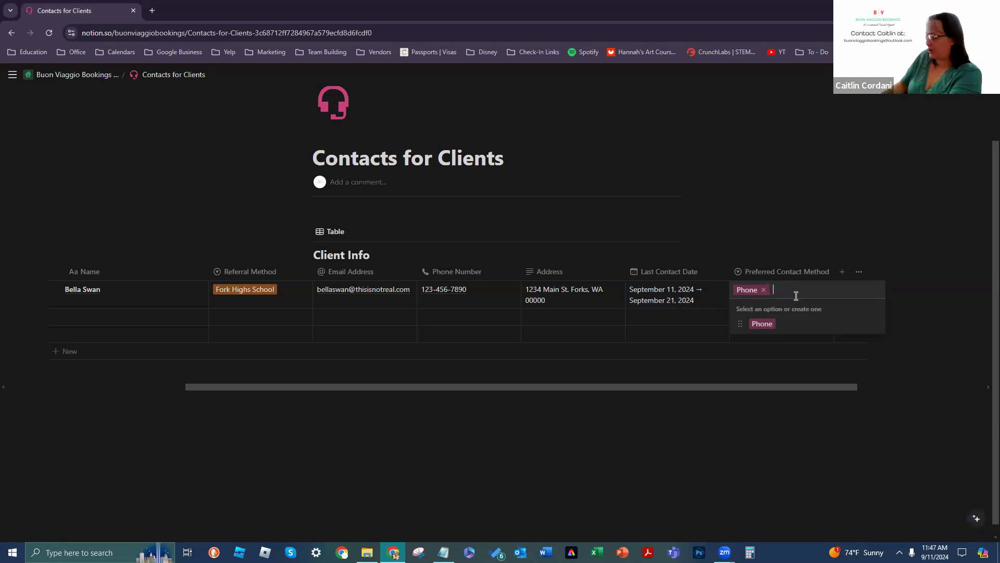
type("Text")
key("Return")
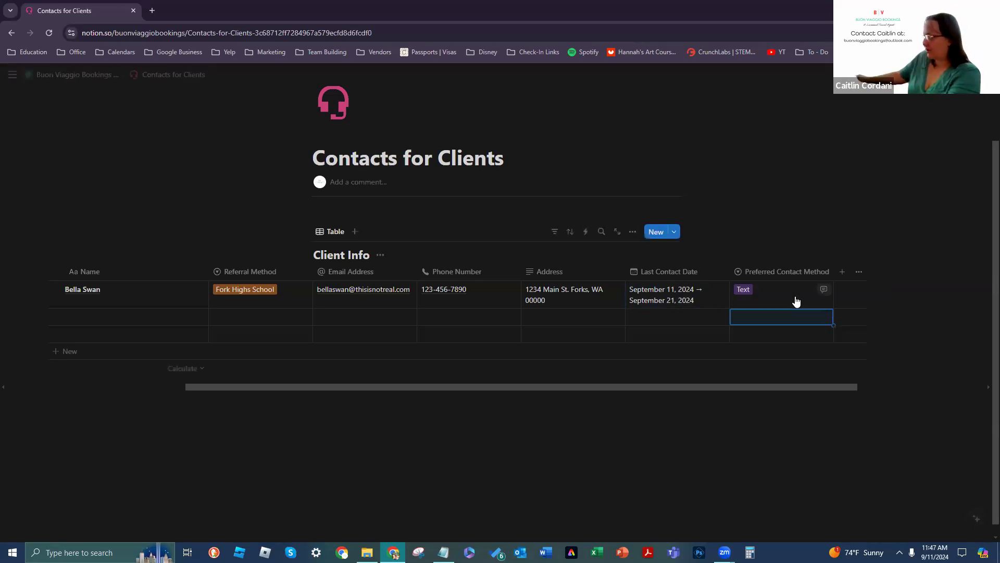
left_click(796, 300)
type("Email")
key("Return")
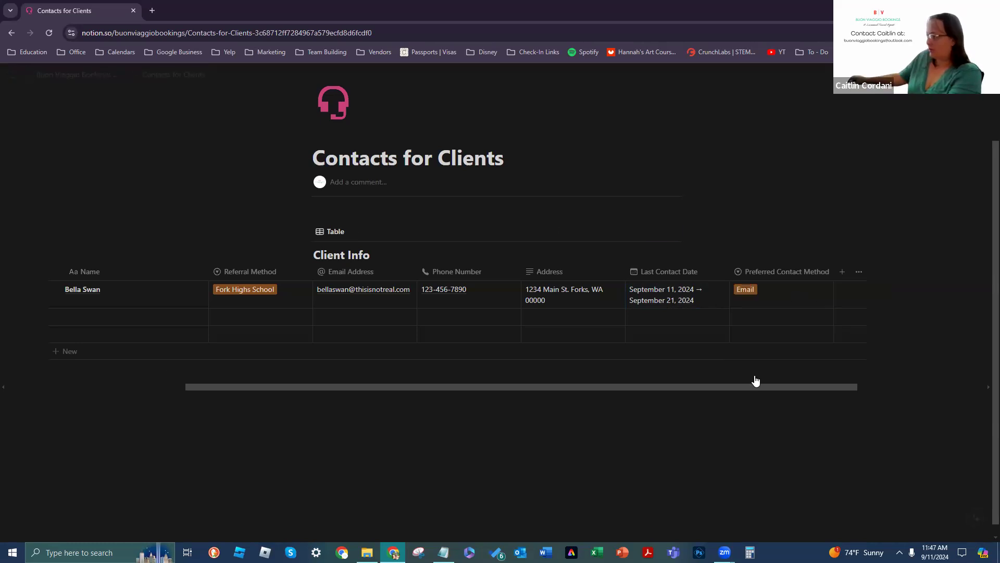
Step: Add Mesenger, Meta Business, TikTok Shop and Pinterest Messages, leaving Pinterest Messages selected
left_click(784, 292)
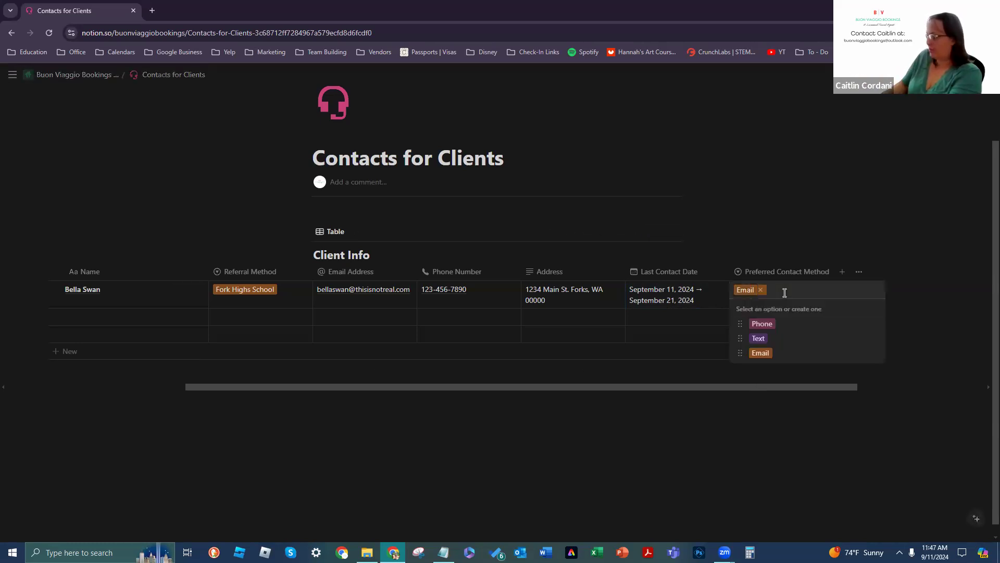
type("Mesenger")
key("Return")
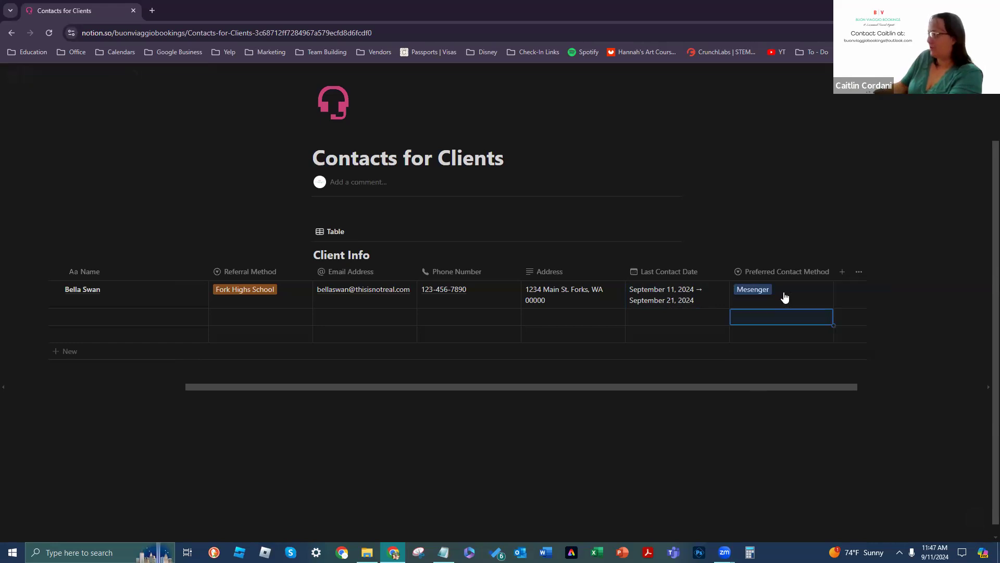
left_click(785, 292)
type("Meta")
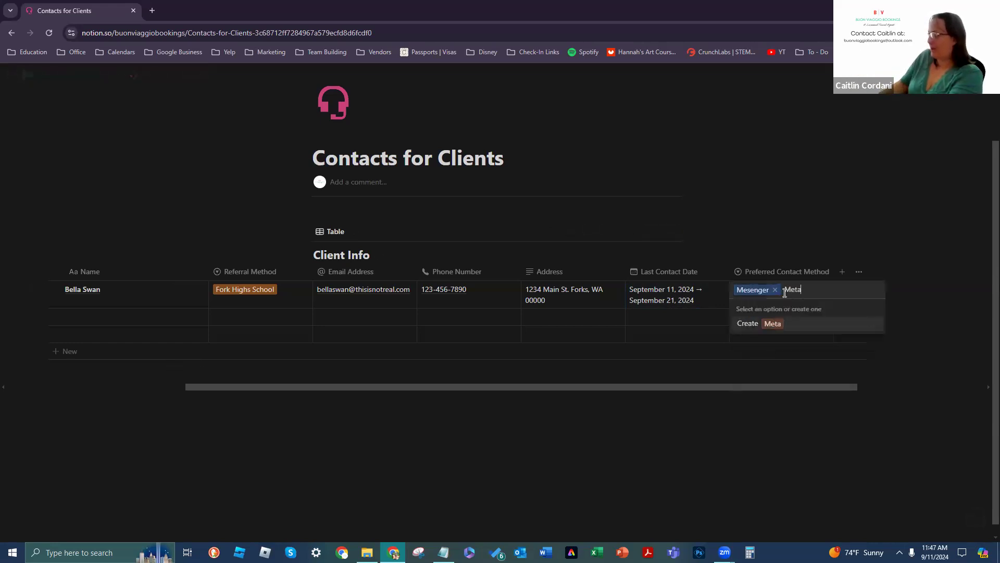
type(" Business")
key("Return")
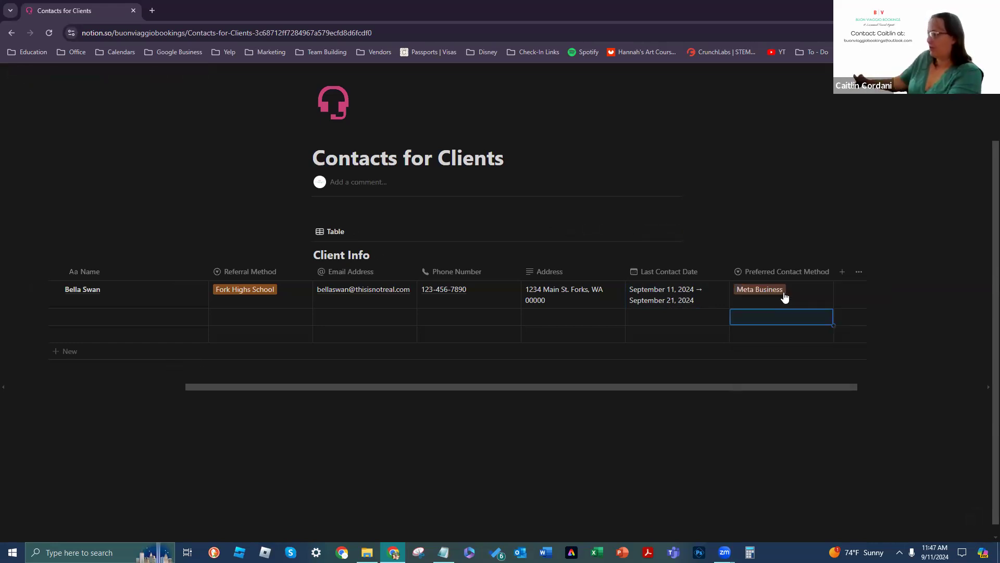
left_click(802, 301)
type("Ti")
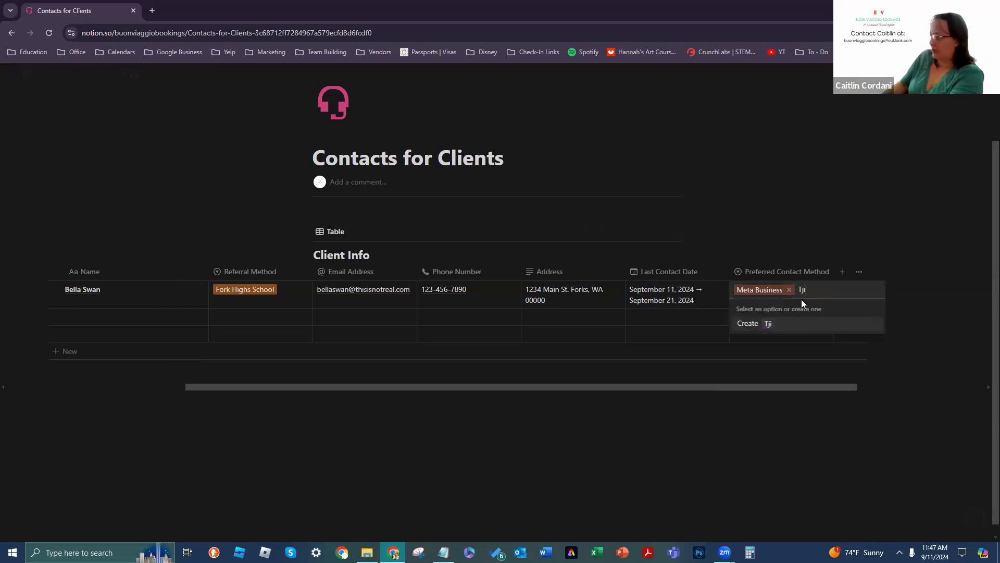
type("k")
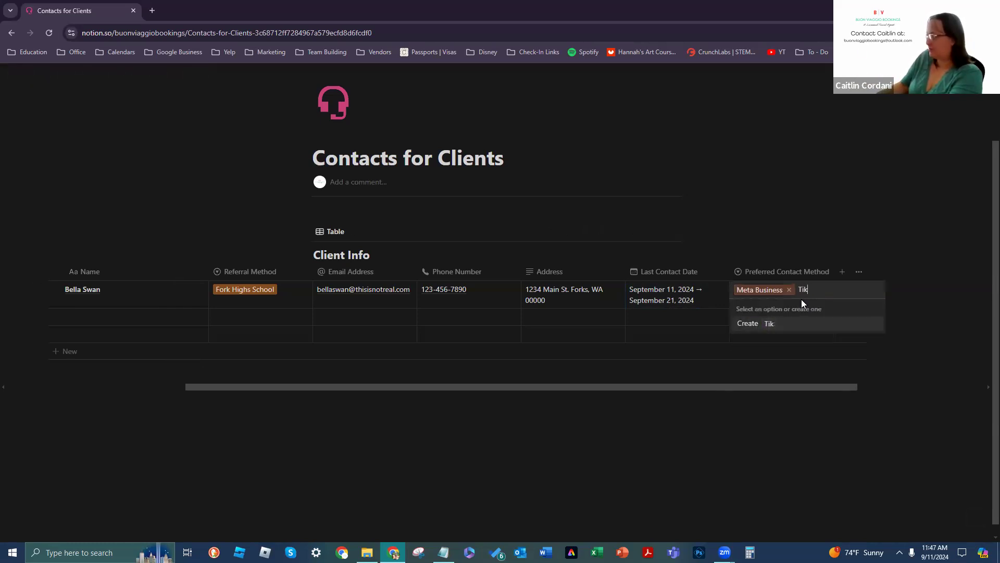
type("tok Shop")
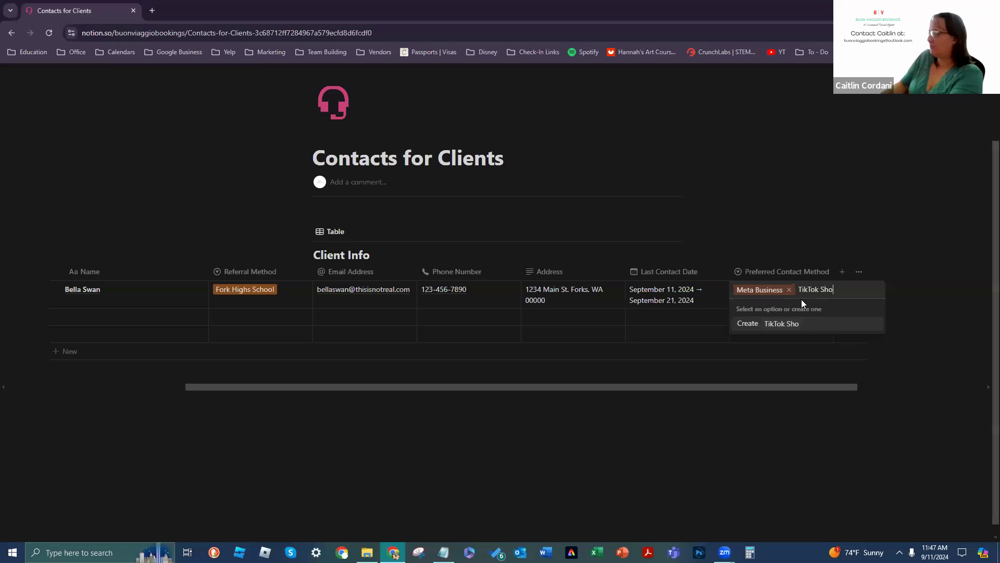
key("Return")
left_click(802, 303)
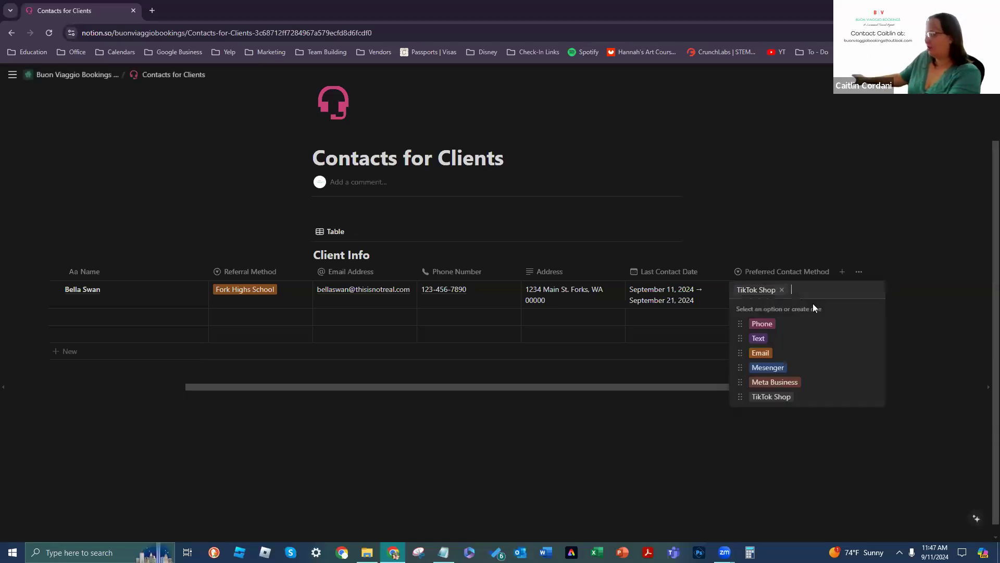
type("Pintere")
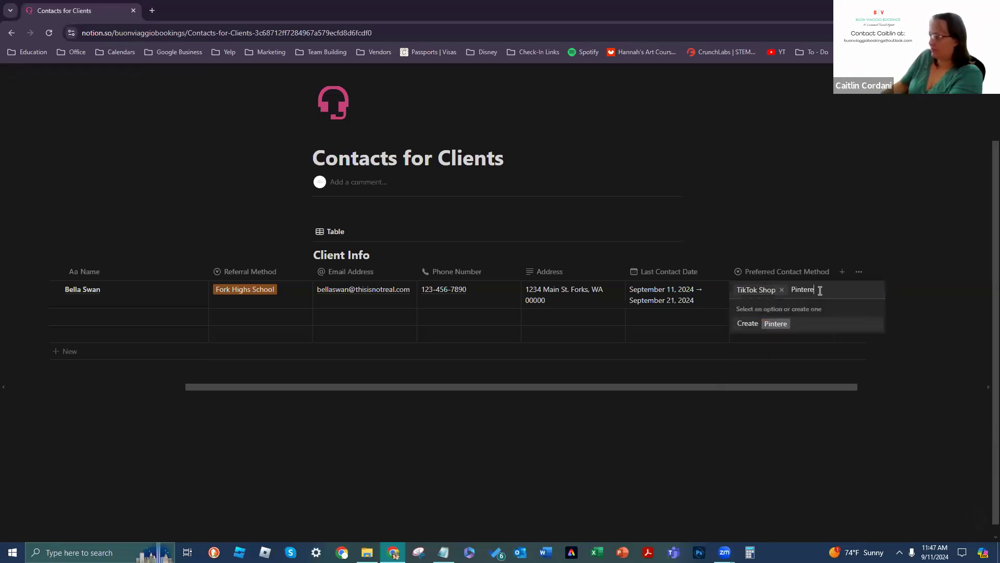
type("st Messages")
key("Return")
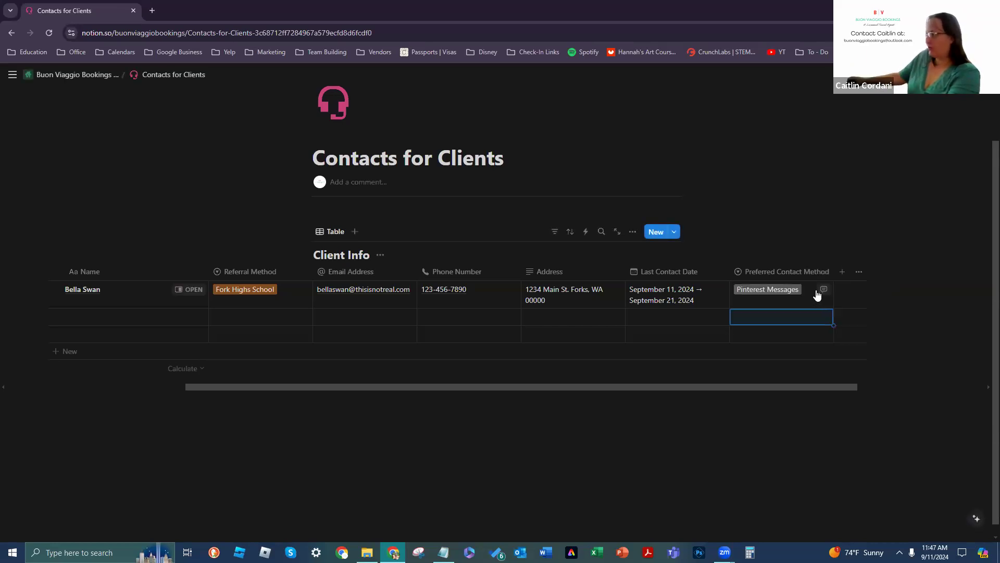
left_click(807, 295)
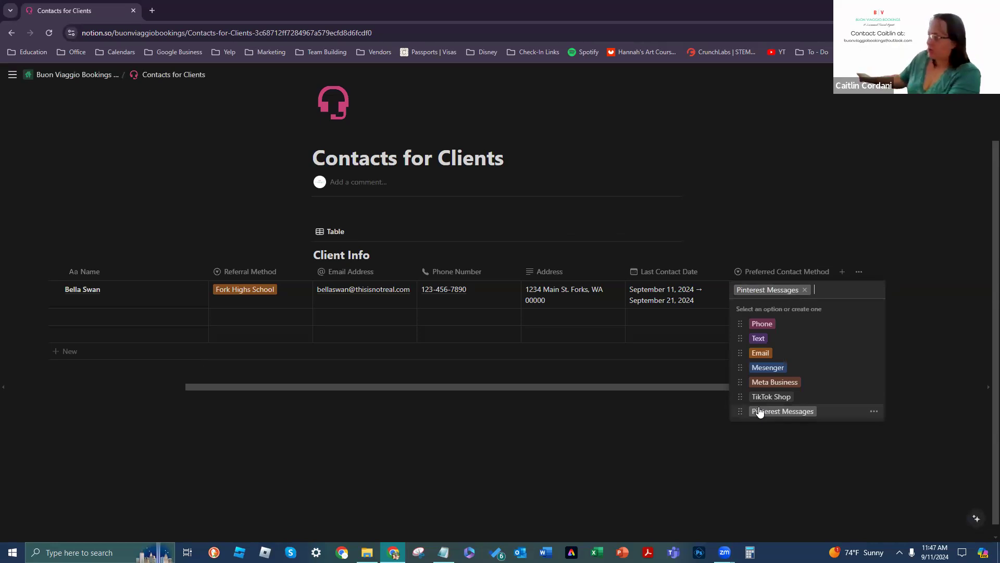
Step: Colour the Meta Business tag blue and the Pinterest Messages tag light gray
left_click(875, 413)
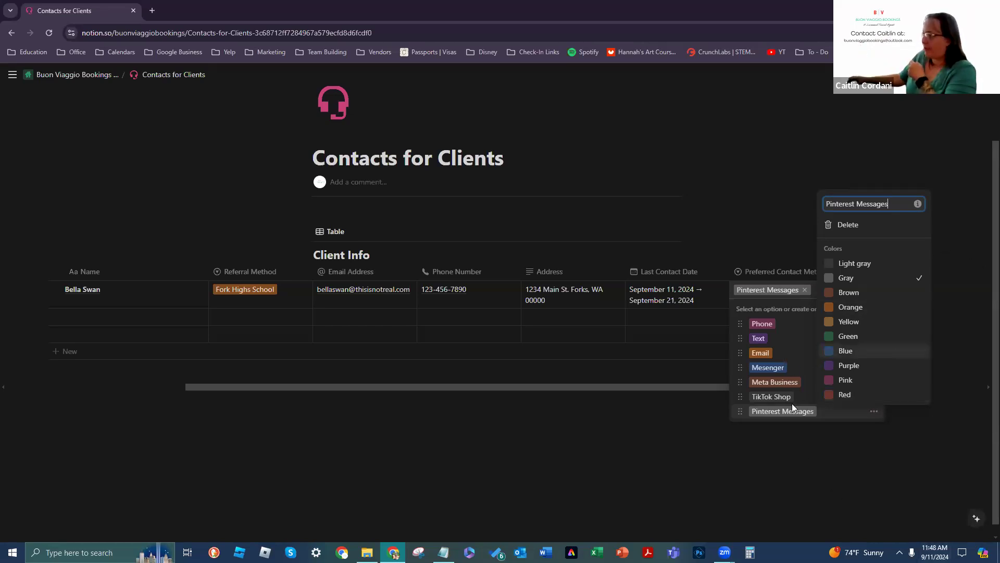
left_click(794, 364)
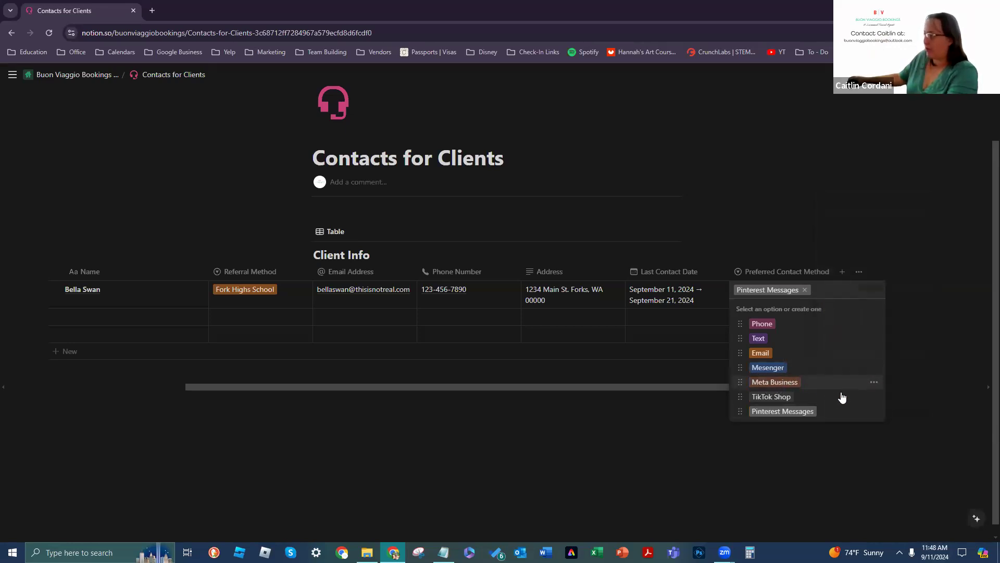
left_click(874, 381)
left_click(845, 322)
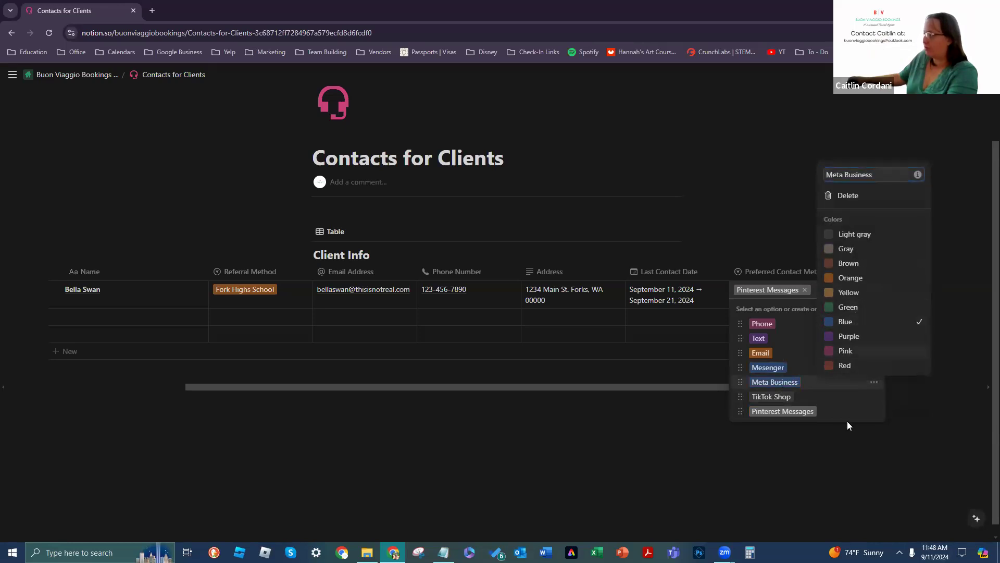
left_click(736, 460)
left_click(874, 412)
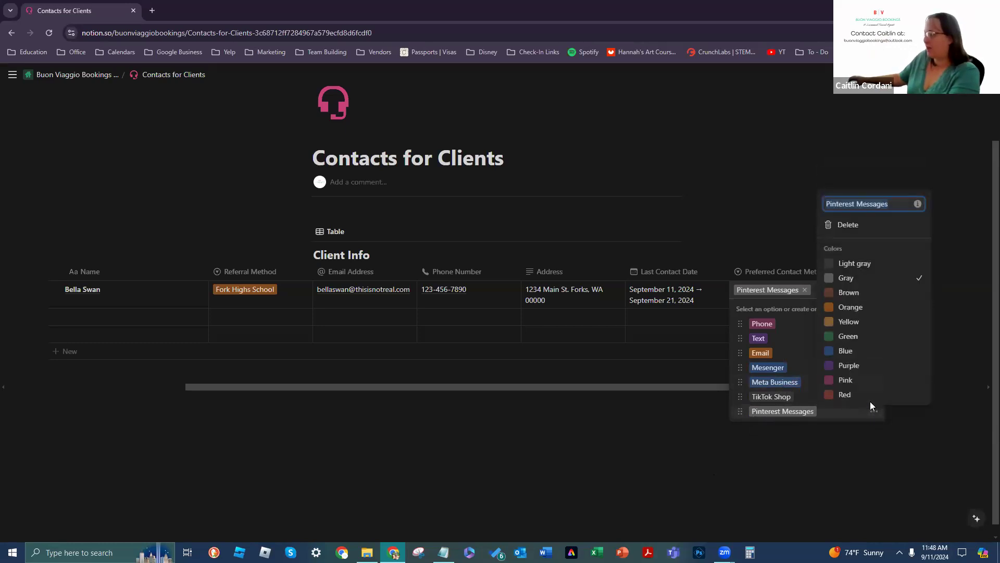
left_click(851, 256)
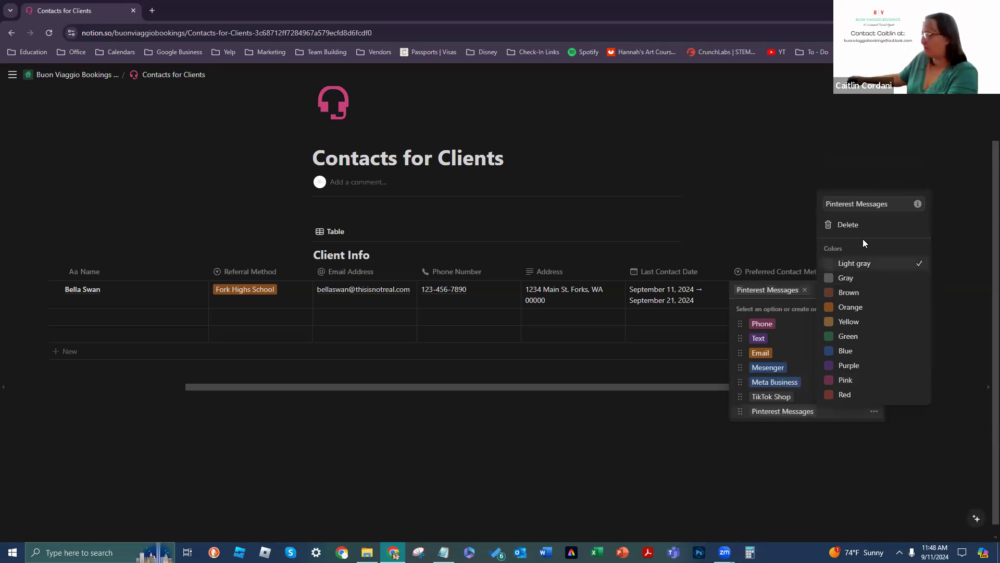
key("Escape")
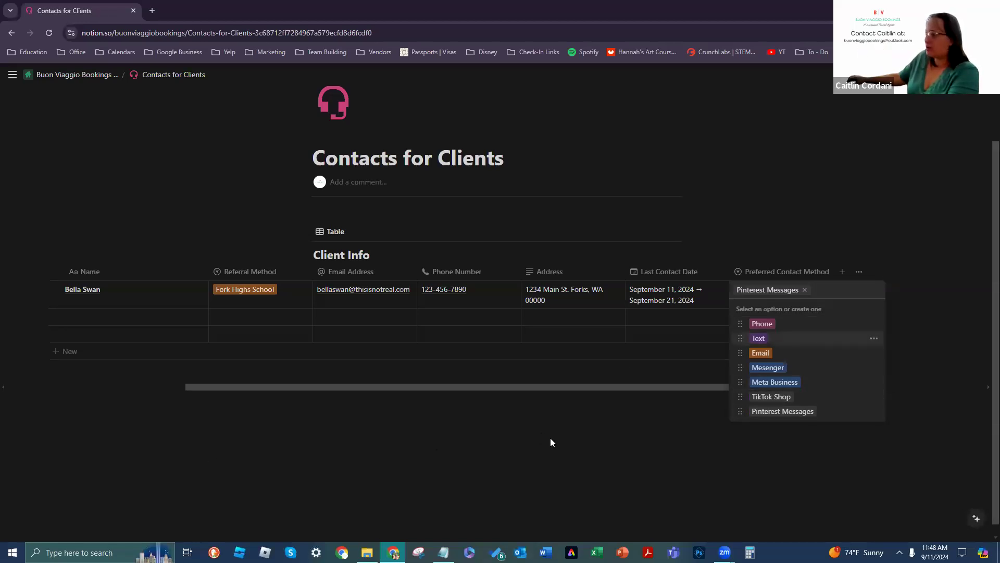
key("Escape")
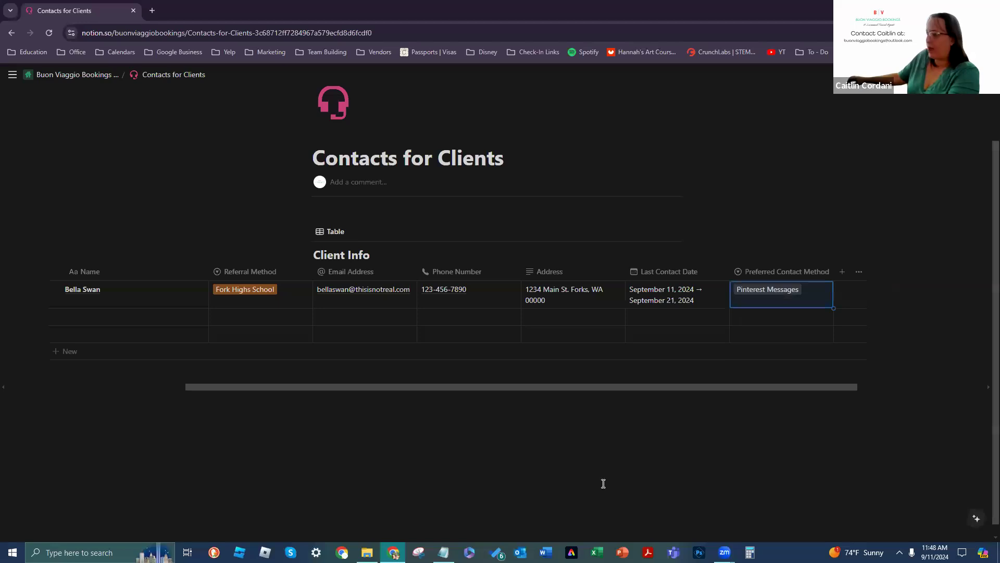
Step: Delete the Pinterest Messages and TikTok Shop options
left_click(788, 292)
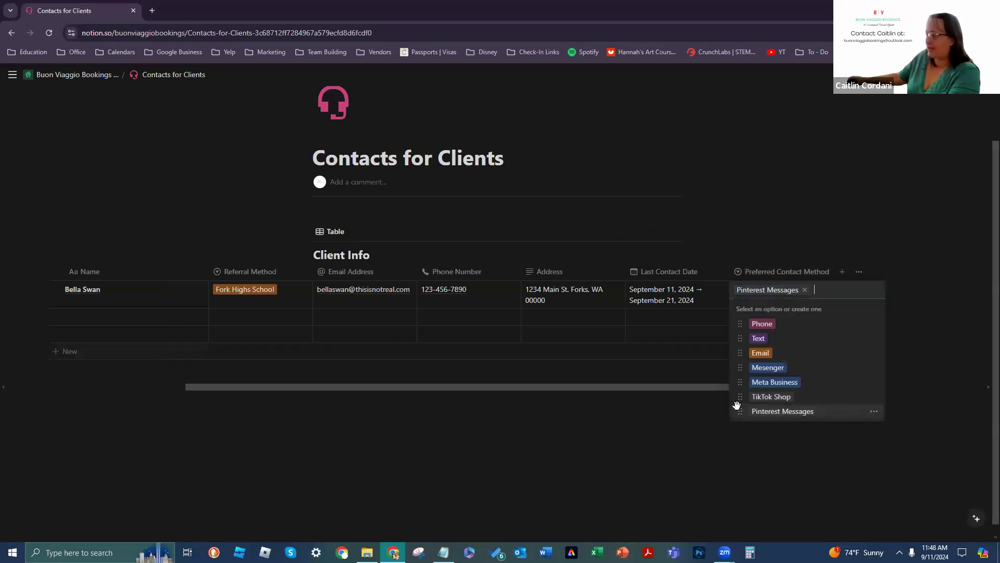
left_click(874, 412)
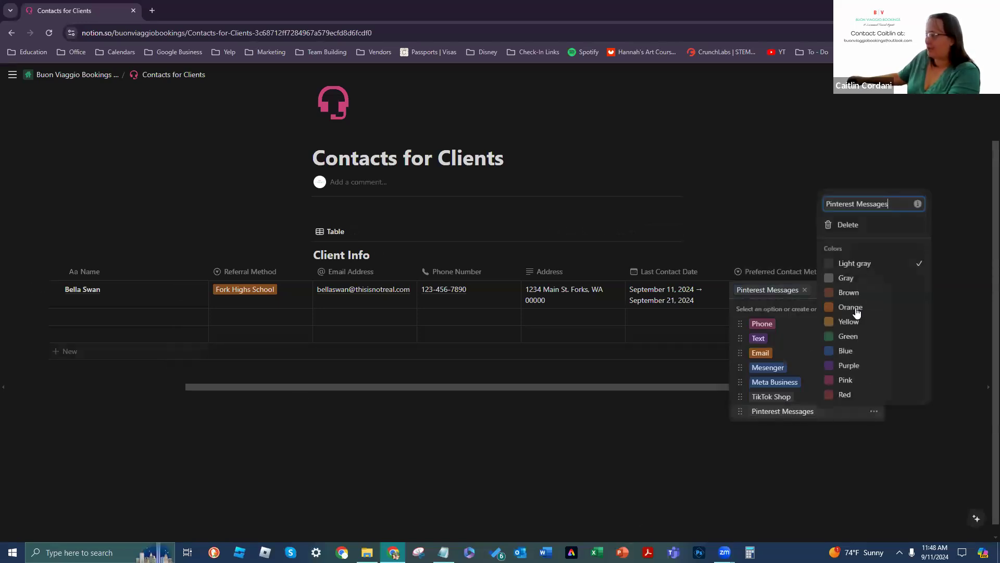
left_click(840, 225)
left_click(520, 311)
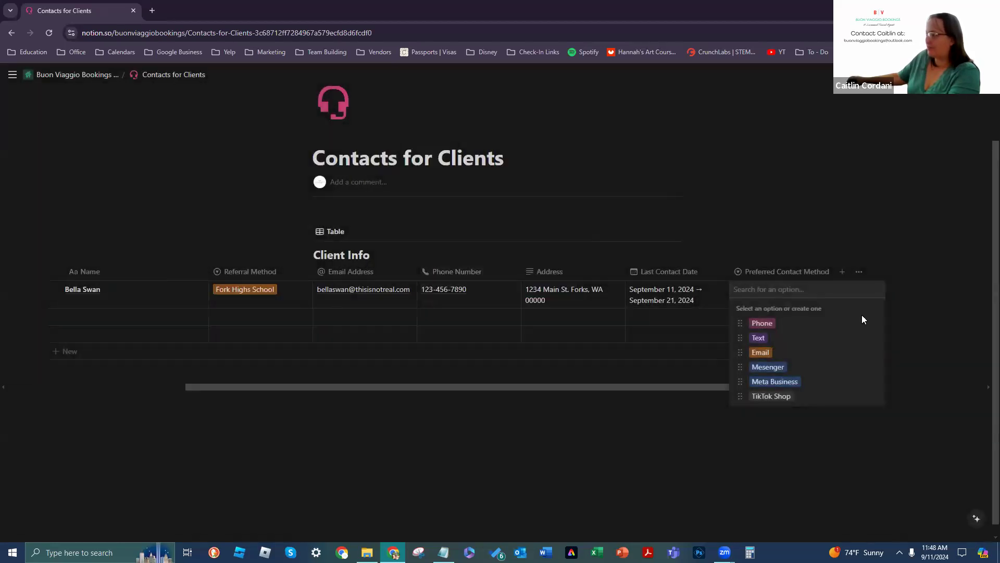
left_click(871, 396)
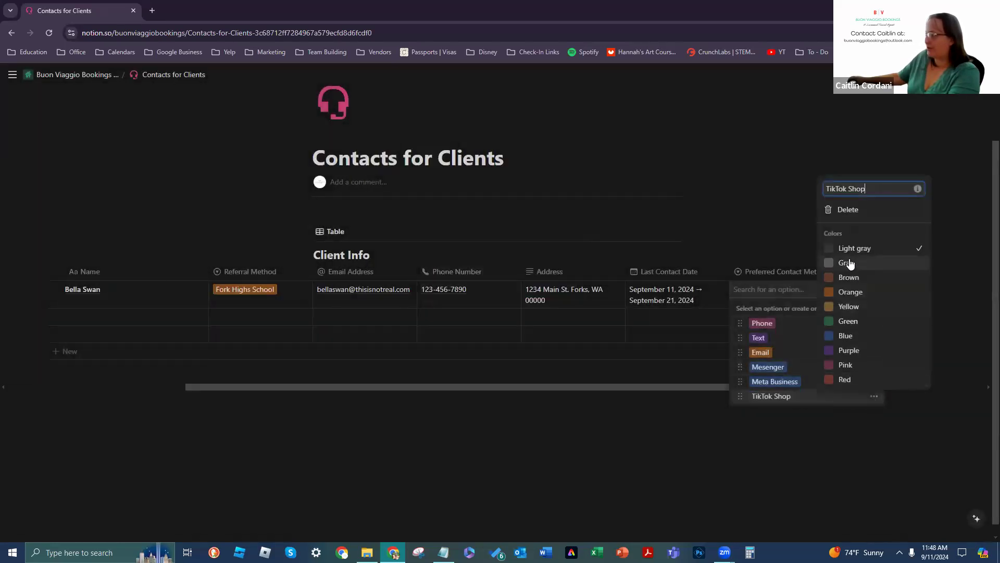
left_click(843, 209)
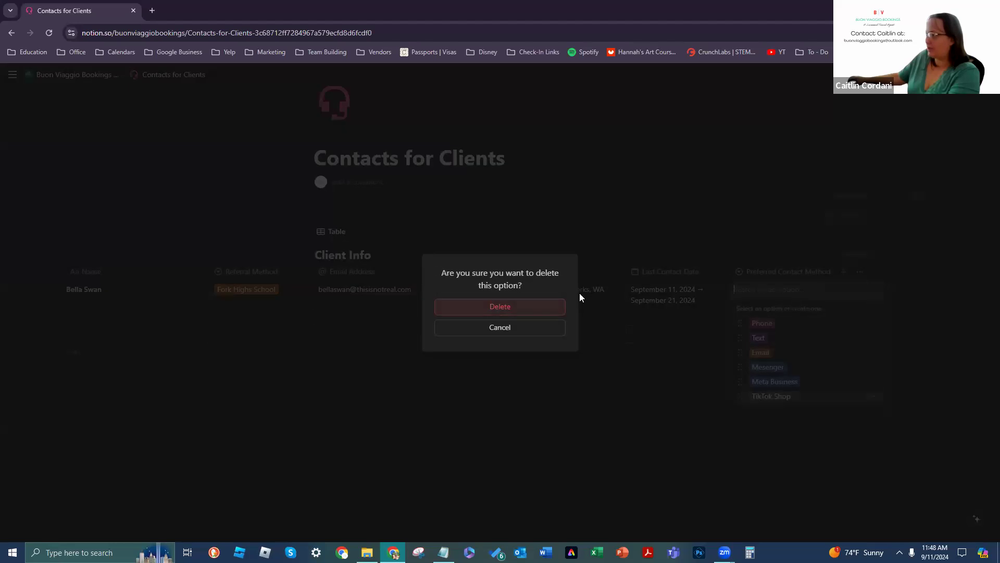
left_click(499, 307)
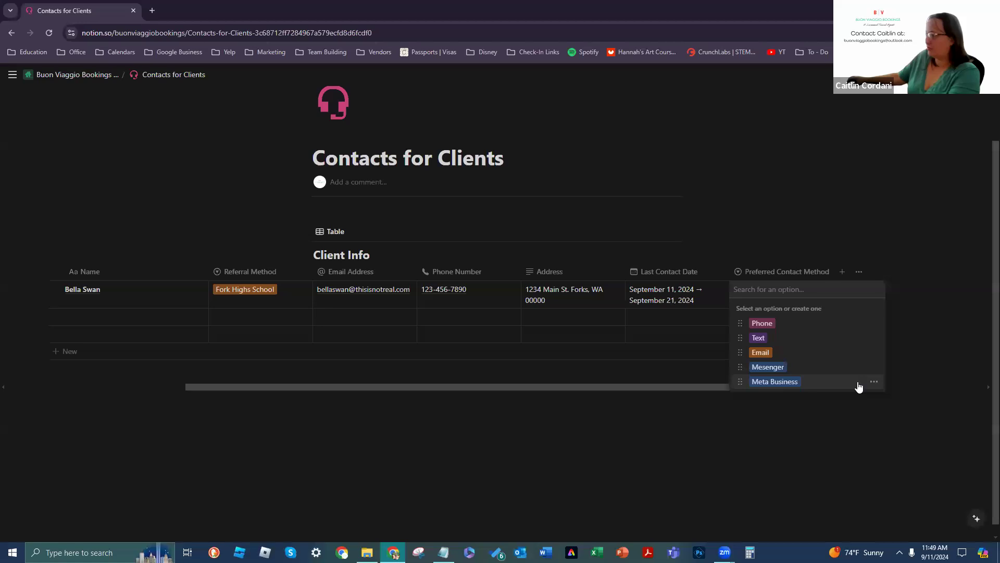
Step: Delete the Meta Business and Mesenger options, leaving Phone, Text and Email
left_click(874, 382)
left_click(834, 210)
left_click(521, 312)
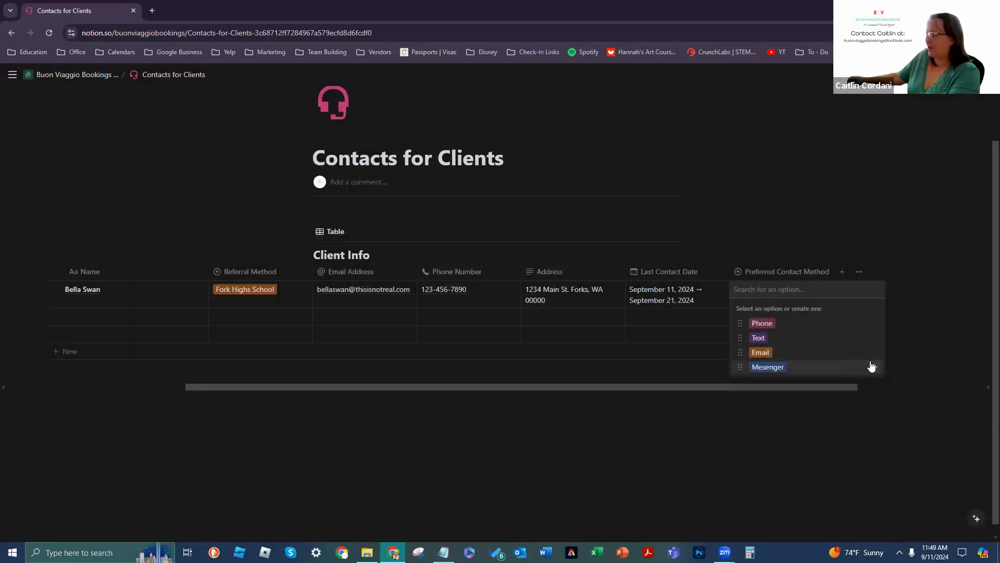
left_click(874, 367)
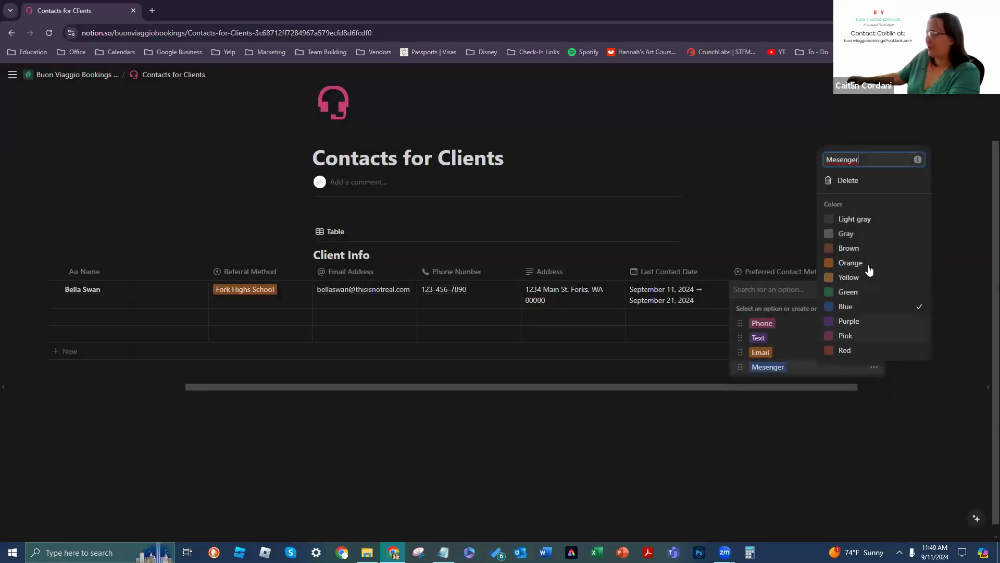
left_click(847, 180)
left_click(528, 309)
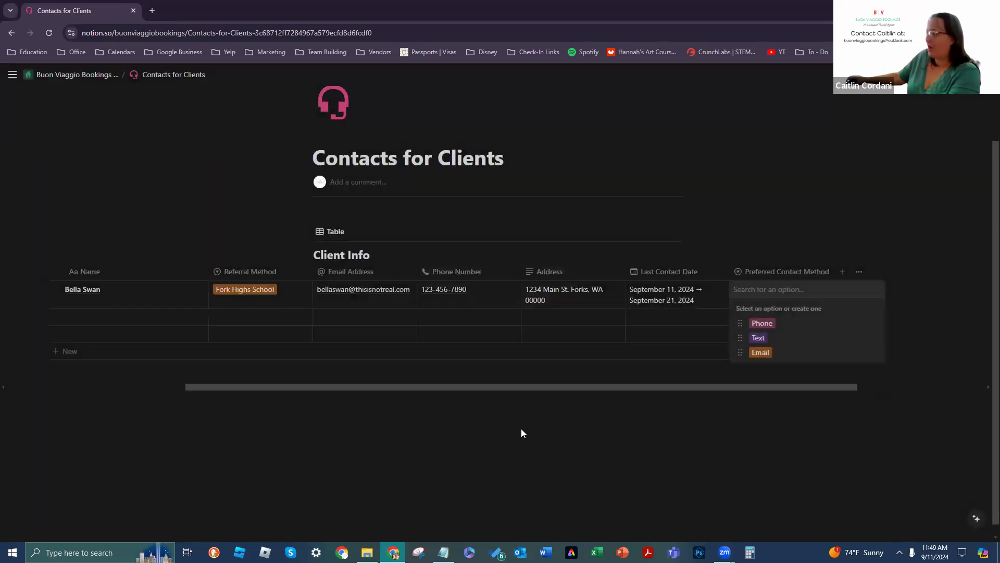
key("Escape")
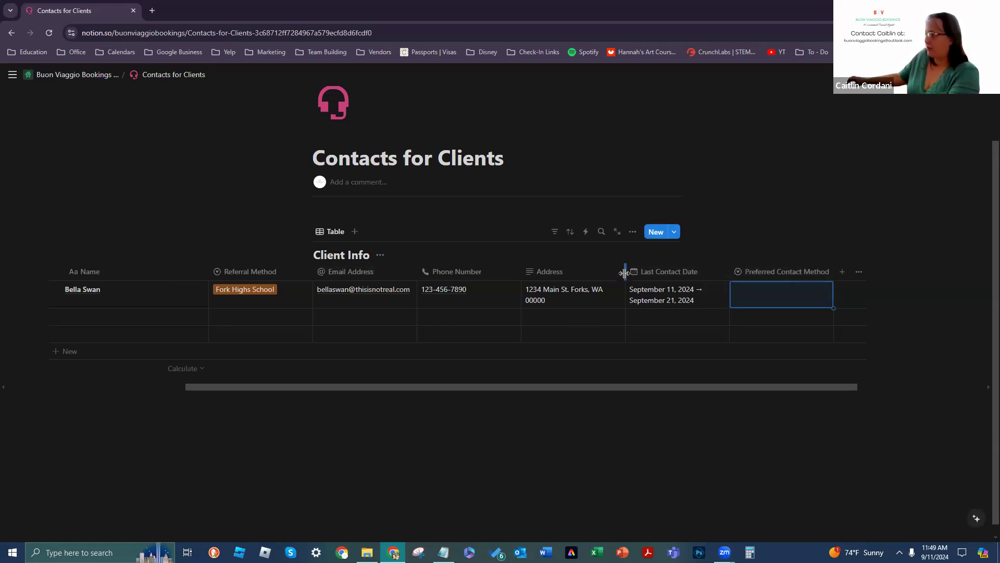
Step: Widen Address, Email Address and Referral Method, narrow Name, then show the How to Create Contacts notes
left_click_drag(625, 270, 666, 271)
left_click_drag(417, 272, 459, 271)
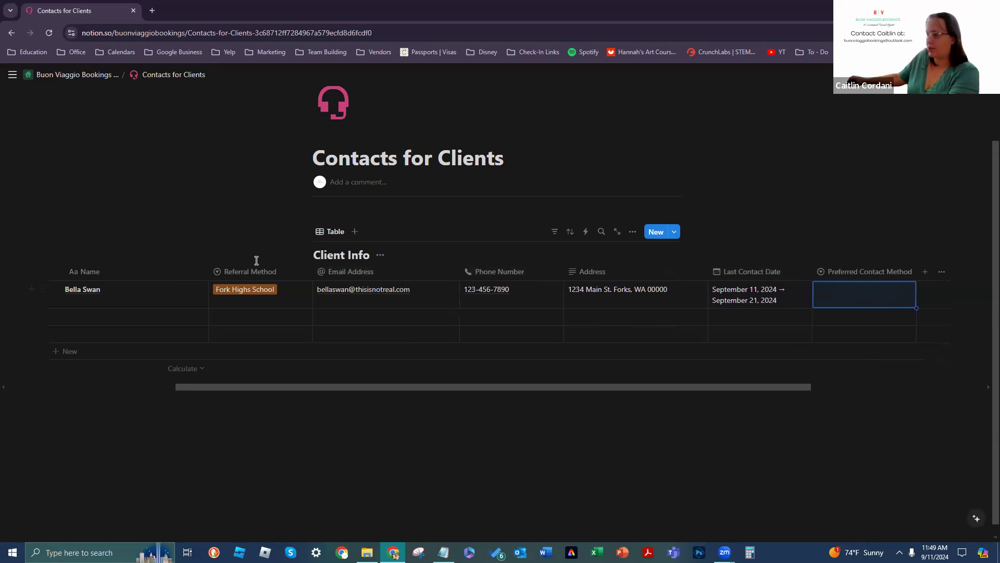
left_click_drag(210, 277, 147, 272)
left_click_drag(246, 269, 288, 271)
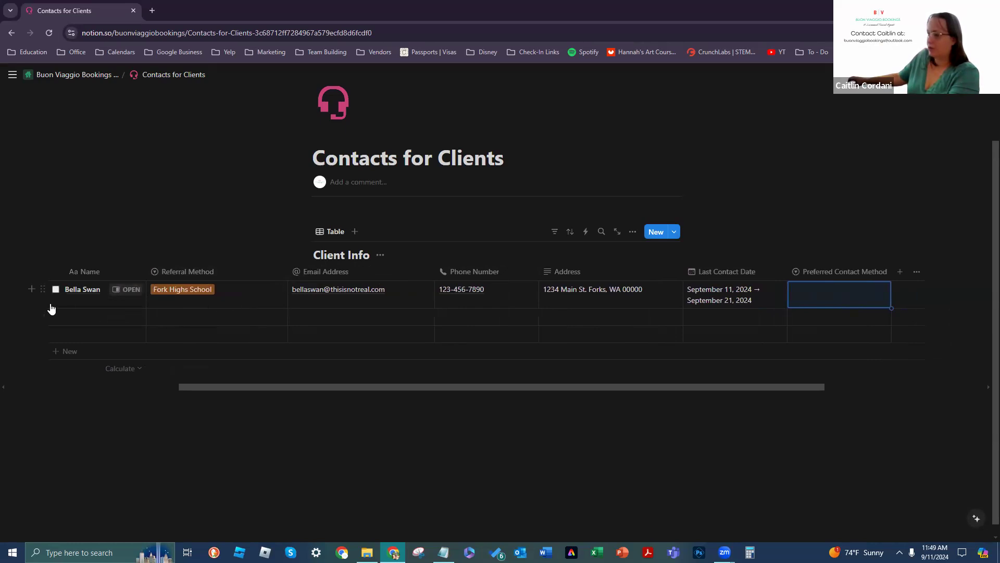
left_click(194, 385)
left_click_drag(193, 387, 32, 386)
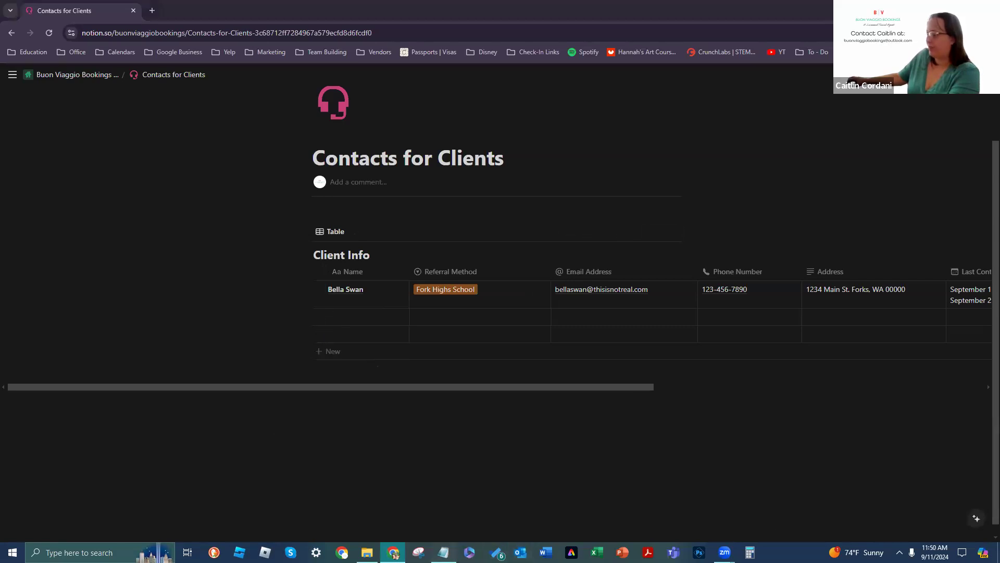
left_click(443, 553)
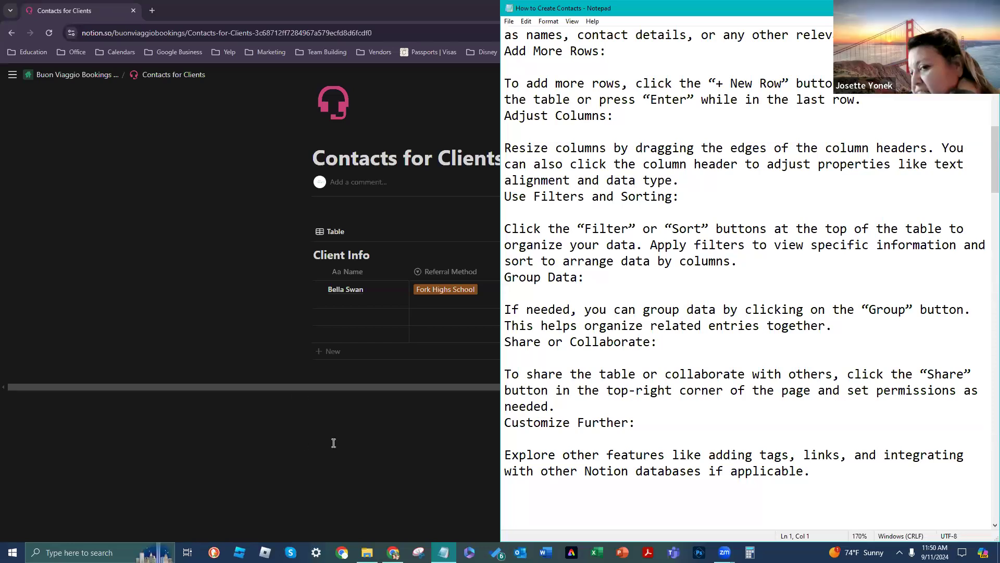
Step: Return from the notes to the table and choose Phone as the client's Preferred Contact Method
left_click(444, 553)
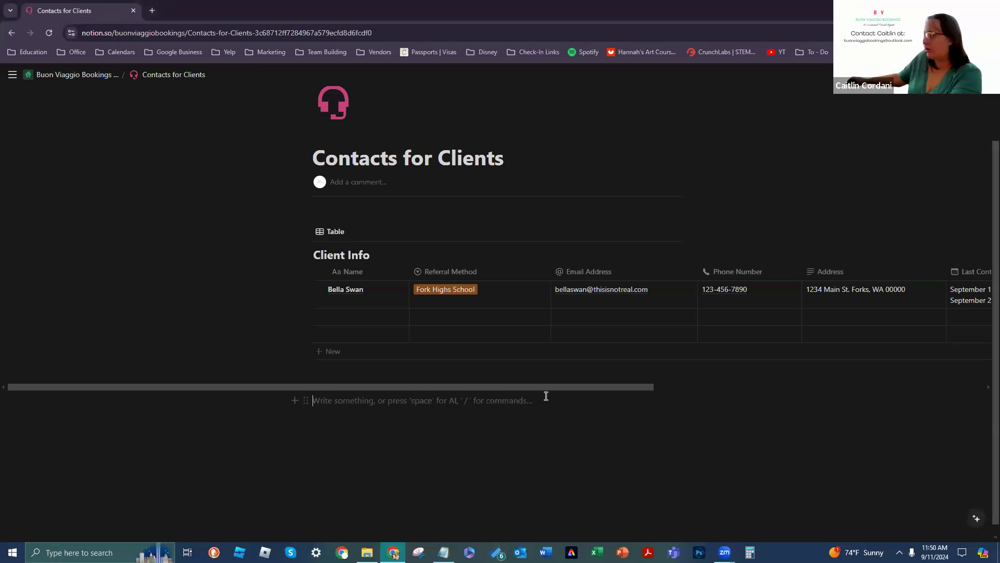
scroll(692, 402, "right", 6)
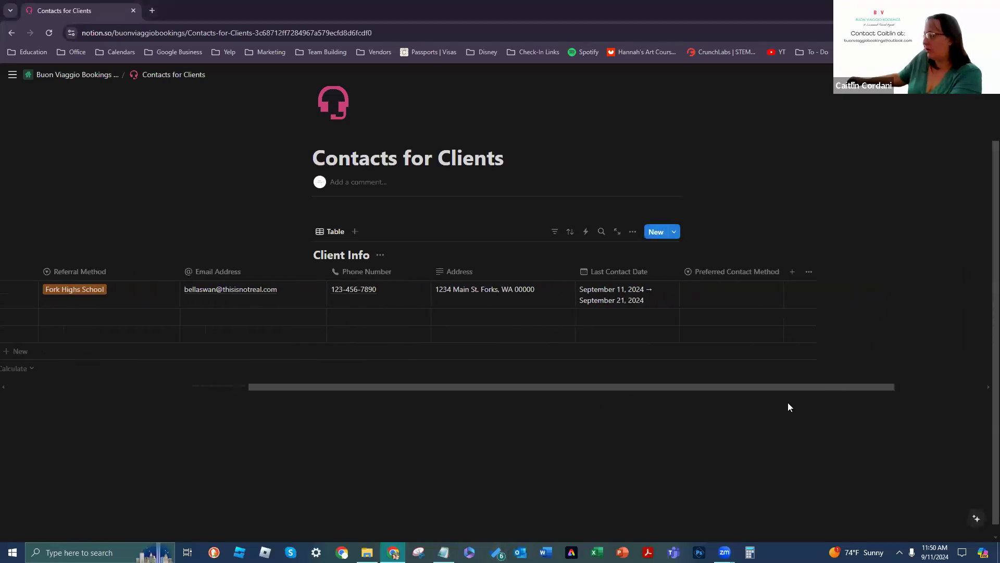
scroll(501, 413, "left", 4)
scroll(661, 404, "right", 4)
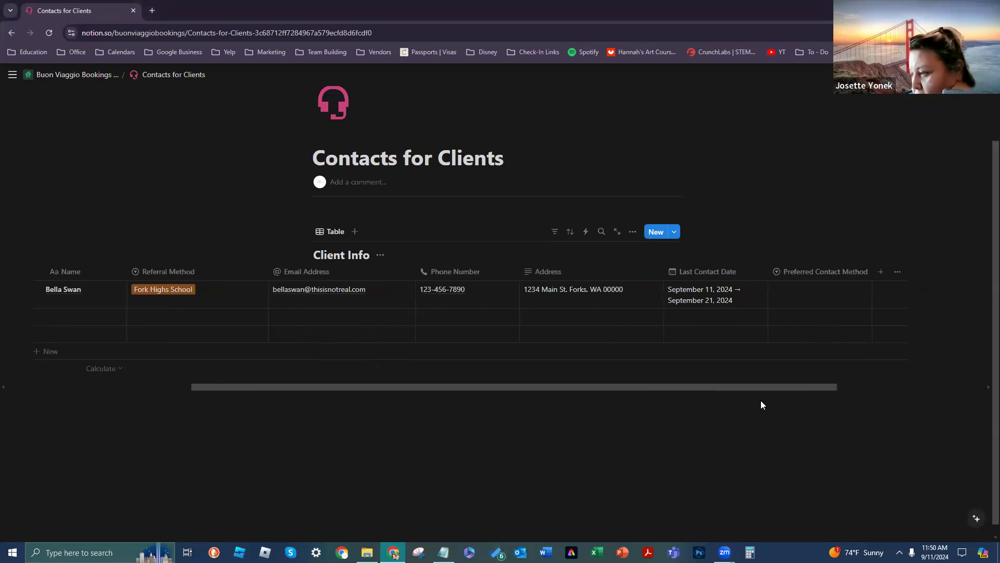
left_click(774, 288)
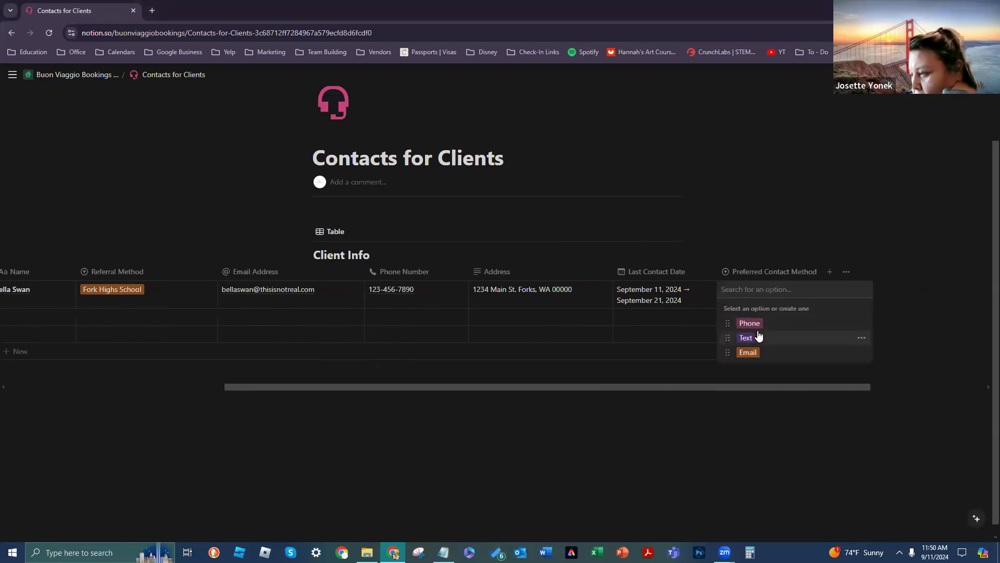
left_click(750, 323)
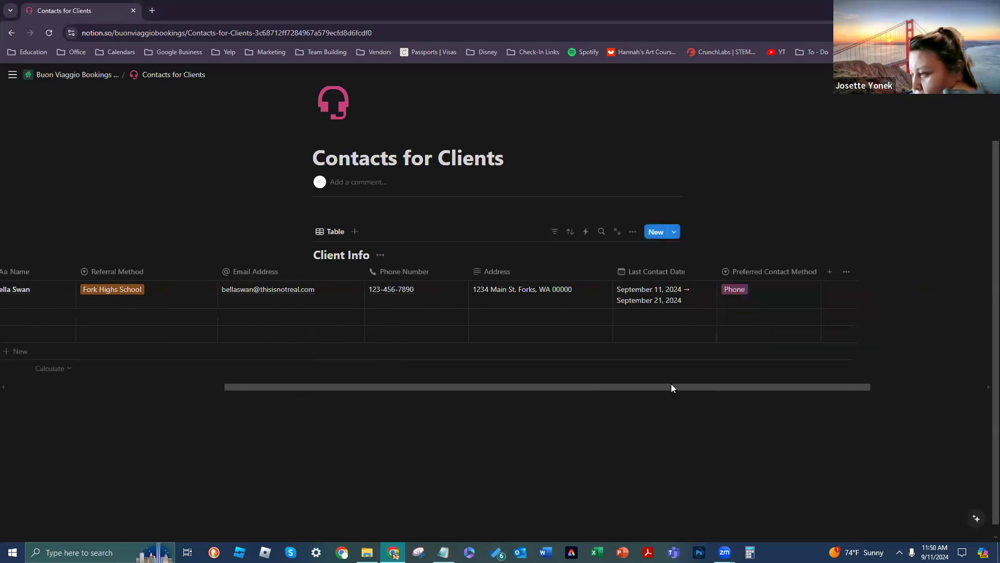
scroll(563, 388, "left", 3)
scroll(562, 388, "left", 3)
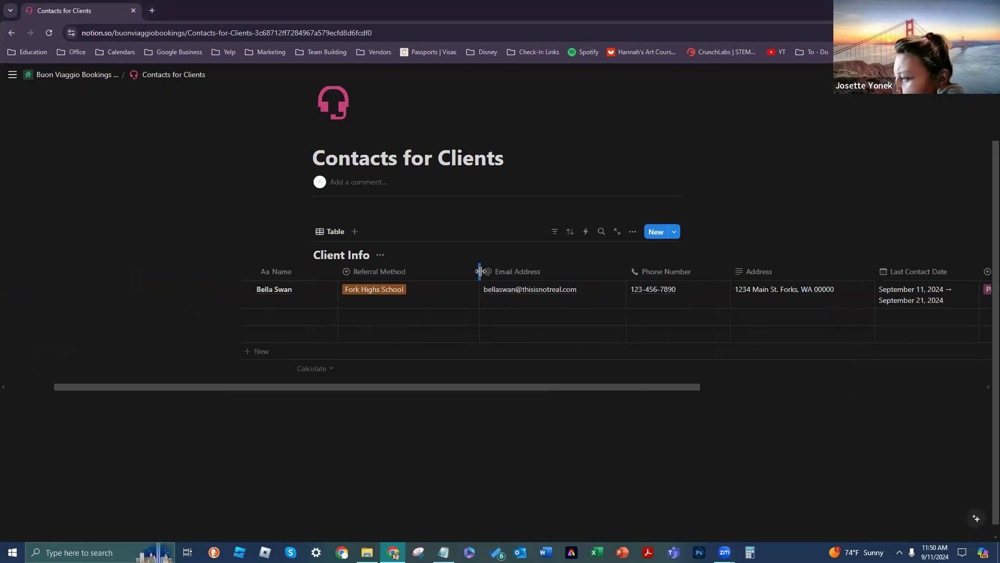
Step: Narrow the Referral Method column and widen the Email Address and Phone Number columns
mouse_move(480, 271)
left_mouse_down()
mouse_move(437, 270)
mouse_move(485, 265)
mouse_move(463, 261)
mouse_move(516, 266)
mouse_move(462, 257)
mouse_move(536, 251)
mouse_move(481, 263)
left_mouse_up()
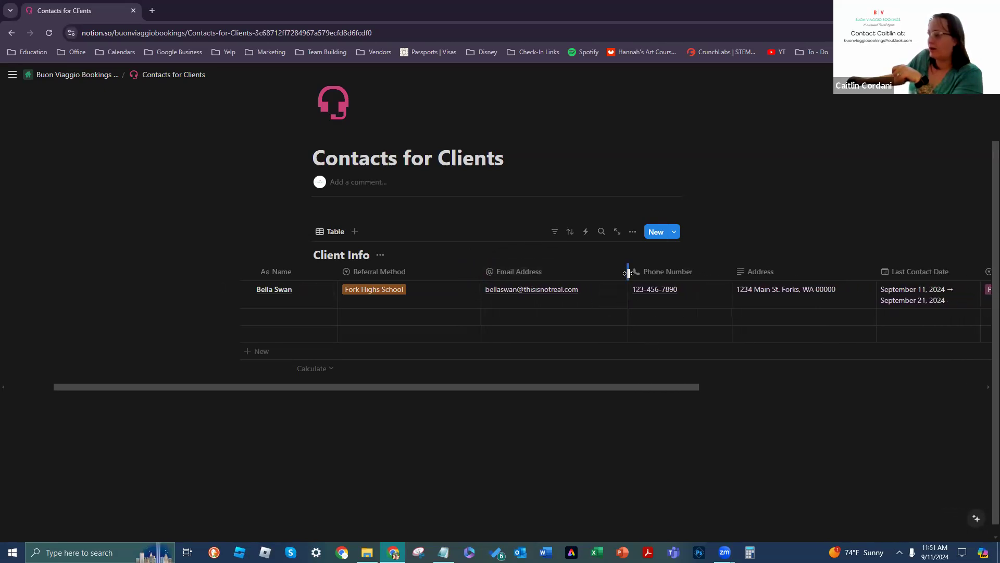
left_click_drag(627, 273, 652, 272)
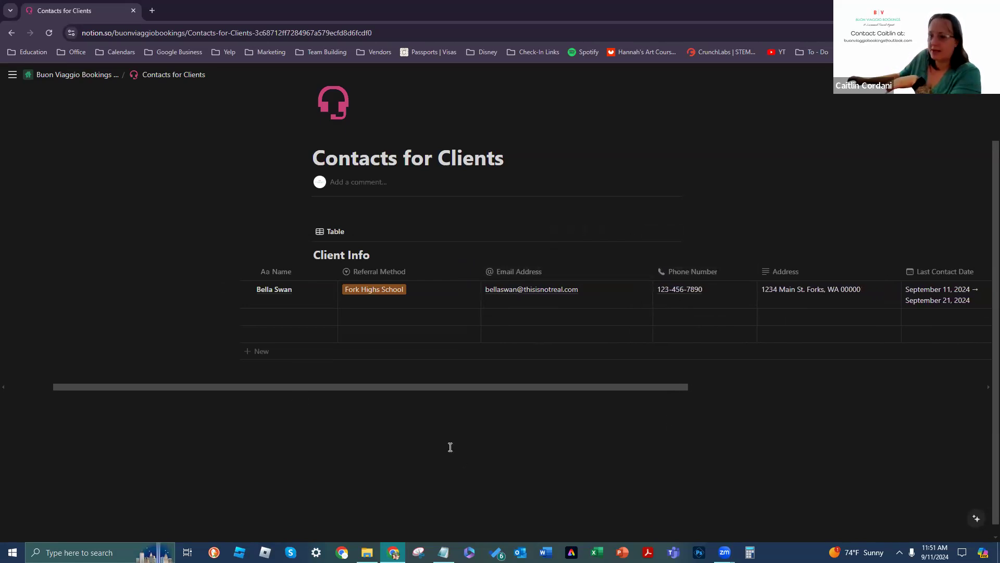
left_click_drag(444, 388, 604, 391)
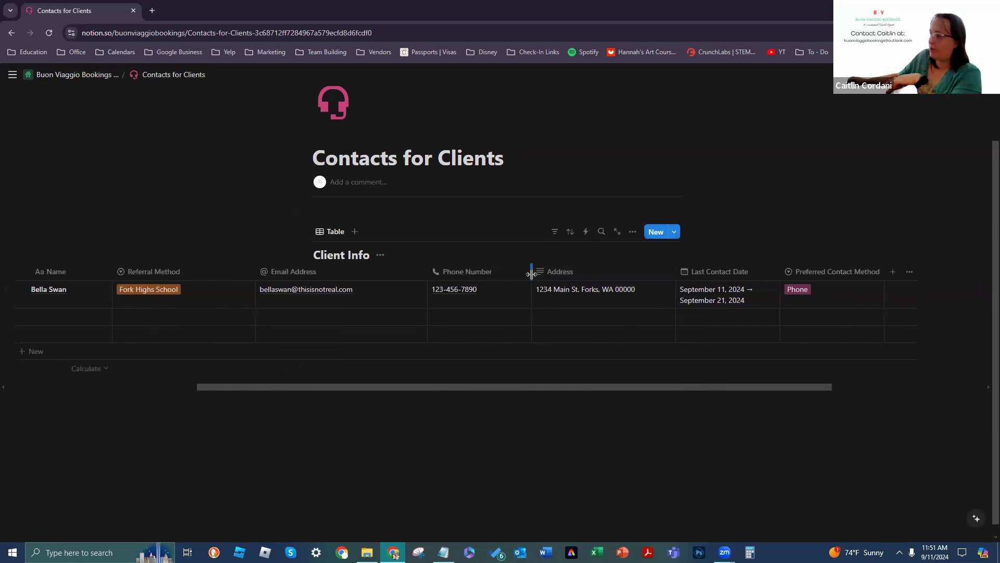
mouse_move(532, 274)
left_mouse_down()
mouse_move(553, 282)
mouse_move(542, 273)
left_mouse_up()
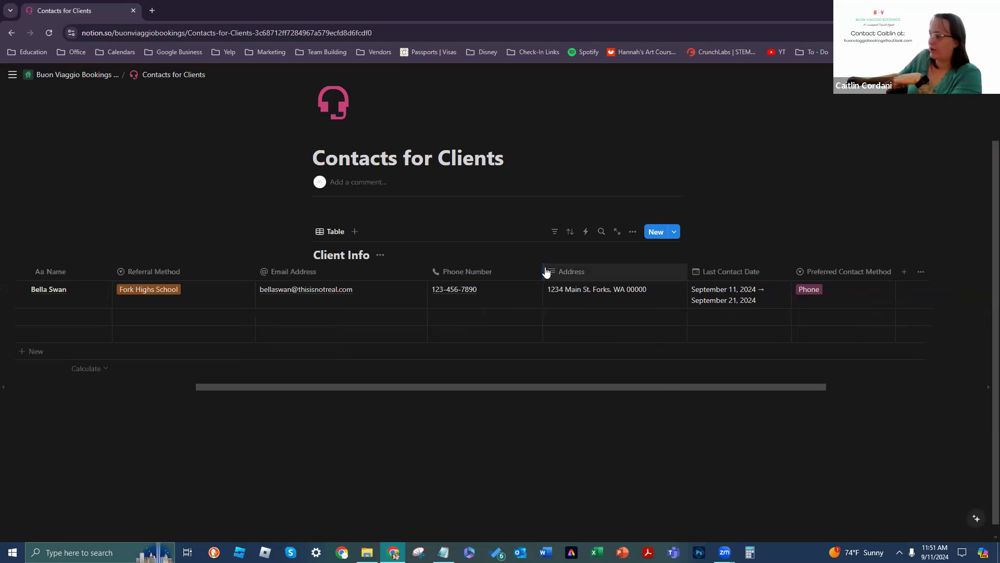
left_click_drag(543, 272, 519, 271)
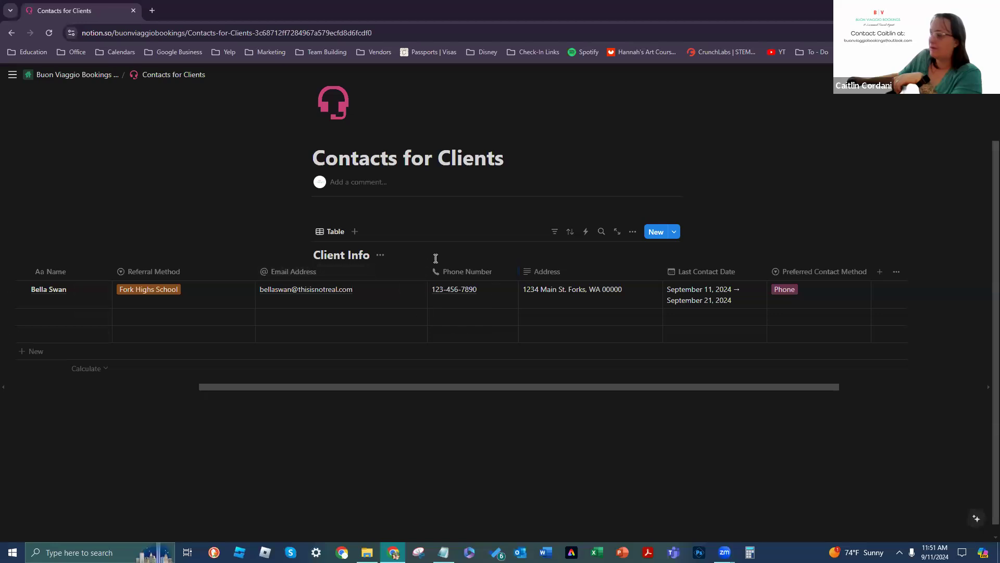
left_click_drag(415, 384, 339, 363)
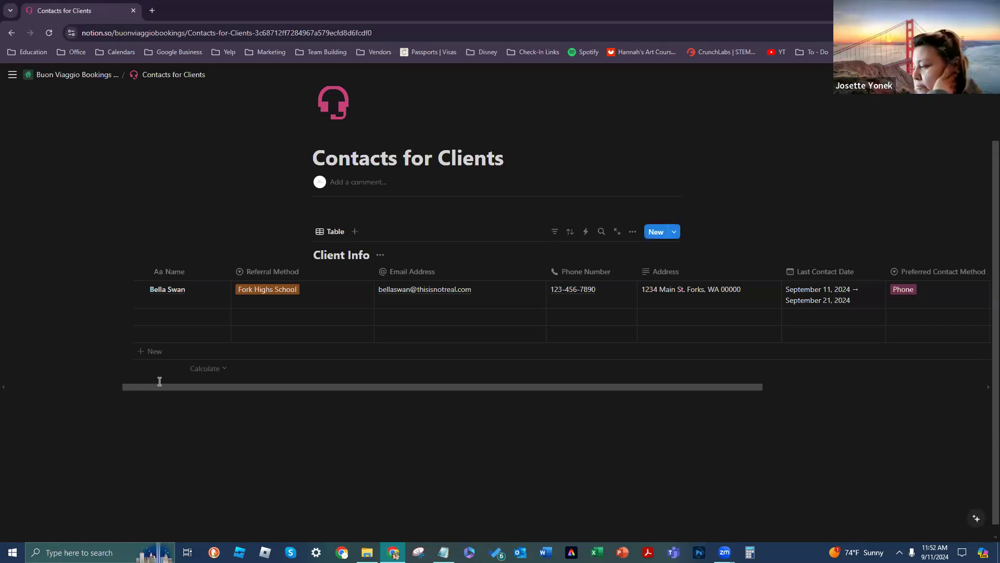
left_click_drag(155, 385, 454, 371)
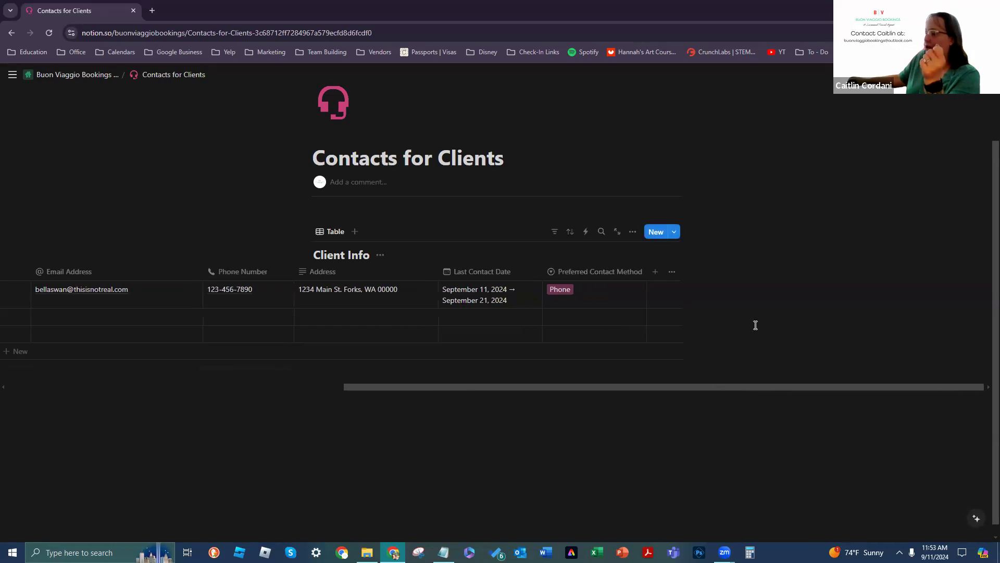
Step: Add a new Multi-select property column to the Client Info table
left_click(657, 274)
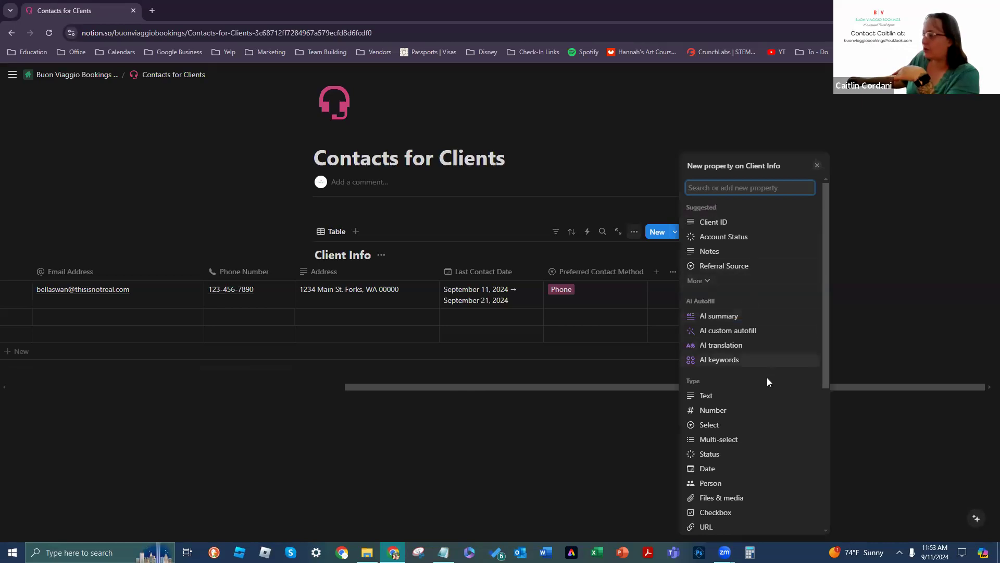
left_click(726, 441)
left_click(592, 455)
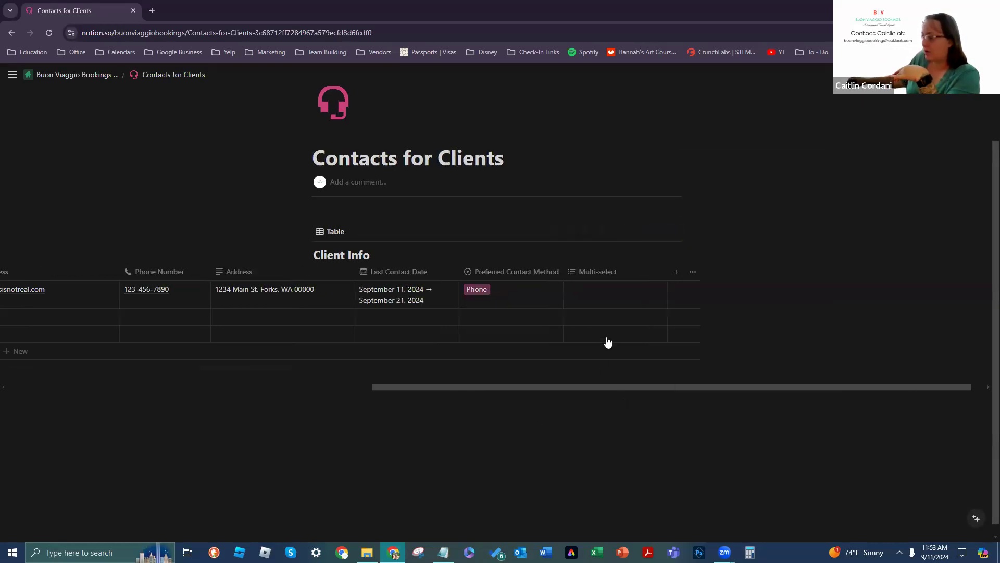
left_click(658, 273)
left_click(524, 301)
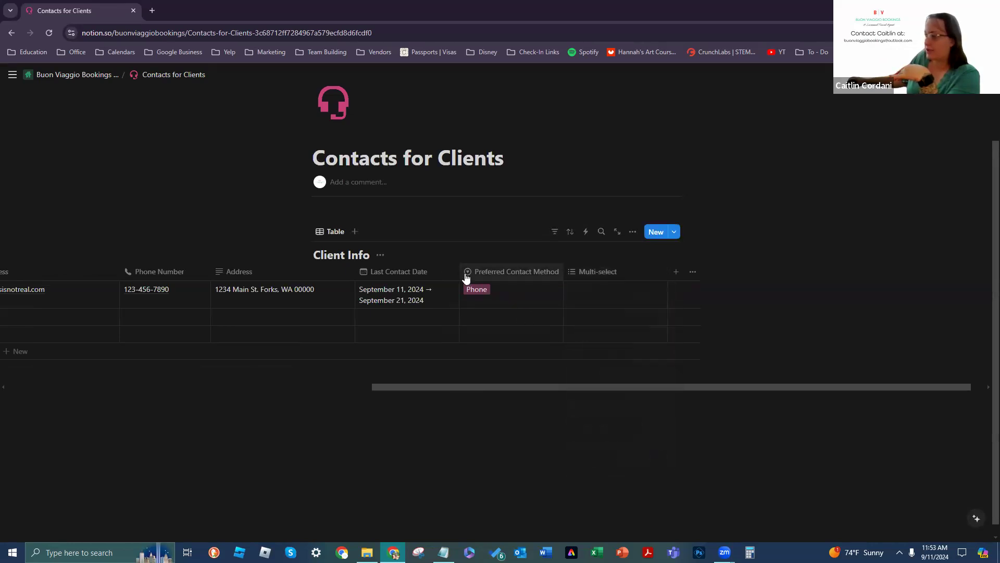
Step: Switch Preferred Contact Method through Text and Email, finally settling on Phone
left_click(488, 294)
left_click(496, 339)
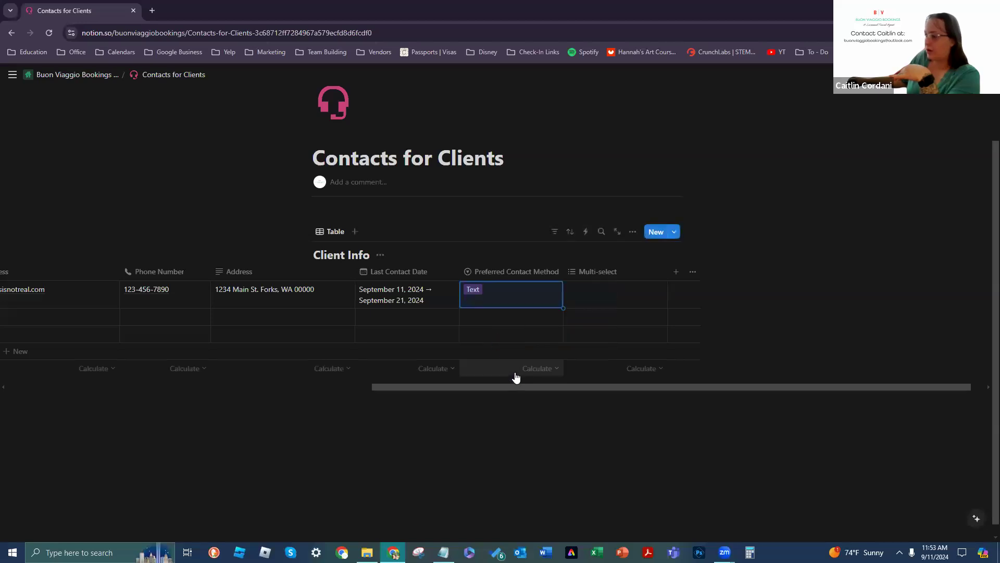
left_click(497, 297)
left_click(495, 343)
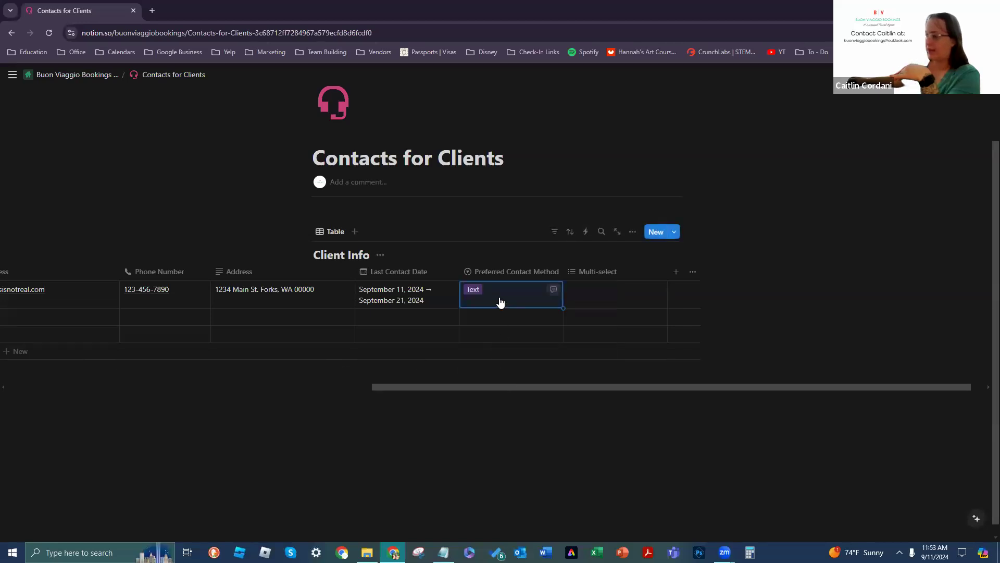
left_click(498, 299)
left_click(498, 359)
left_click(506, 295)
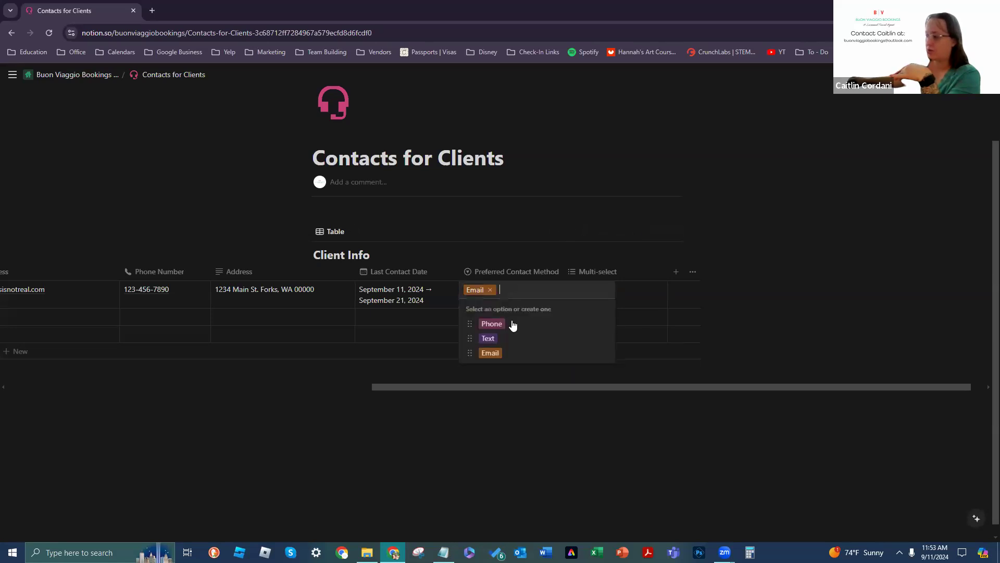
left_click(502, 323)
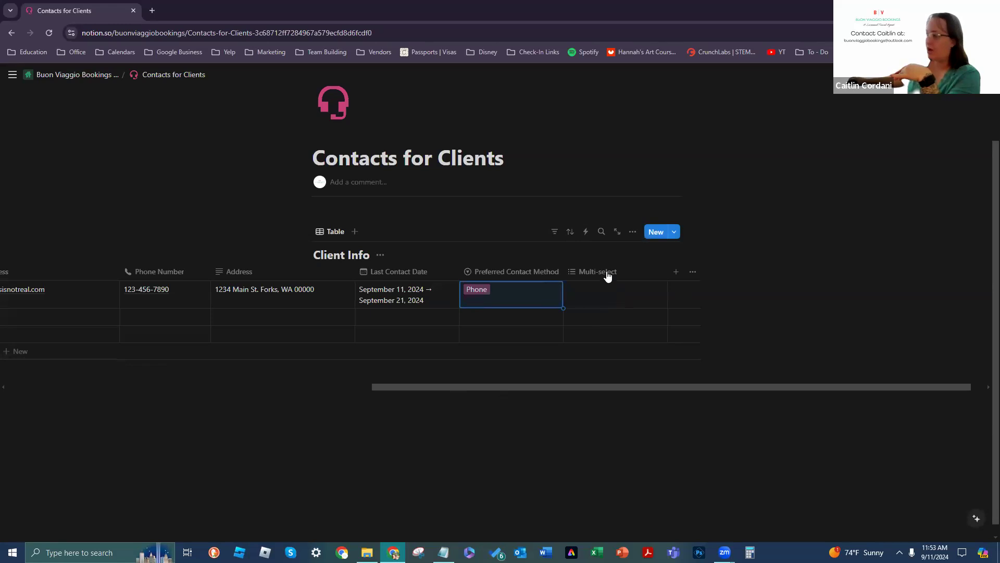
Step: Name the Multi-select column 'Hotel Preferences' and set its option Sort to Alphabetical
left_click(653, 276)
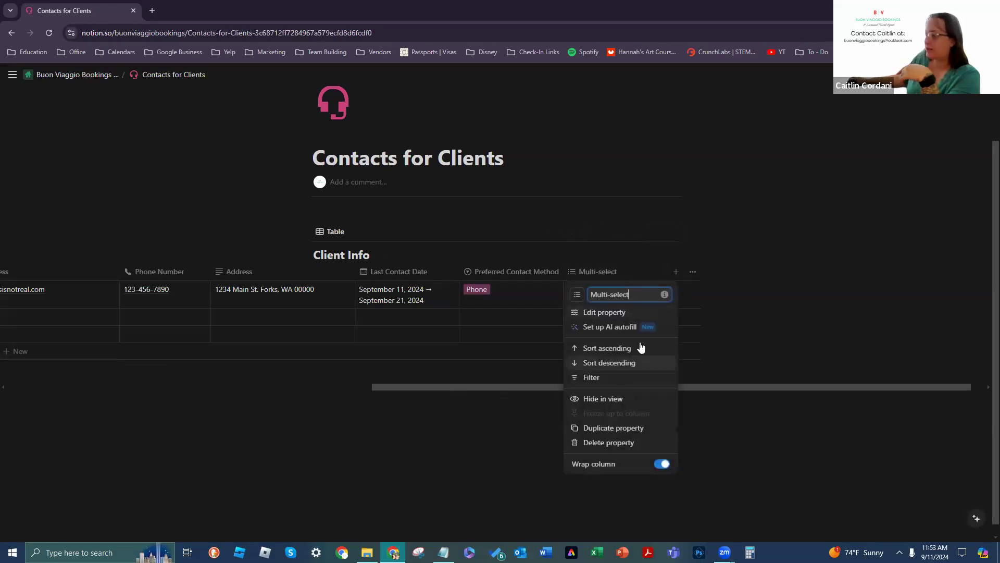
left_click(627, 315)
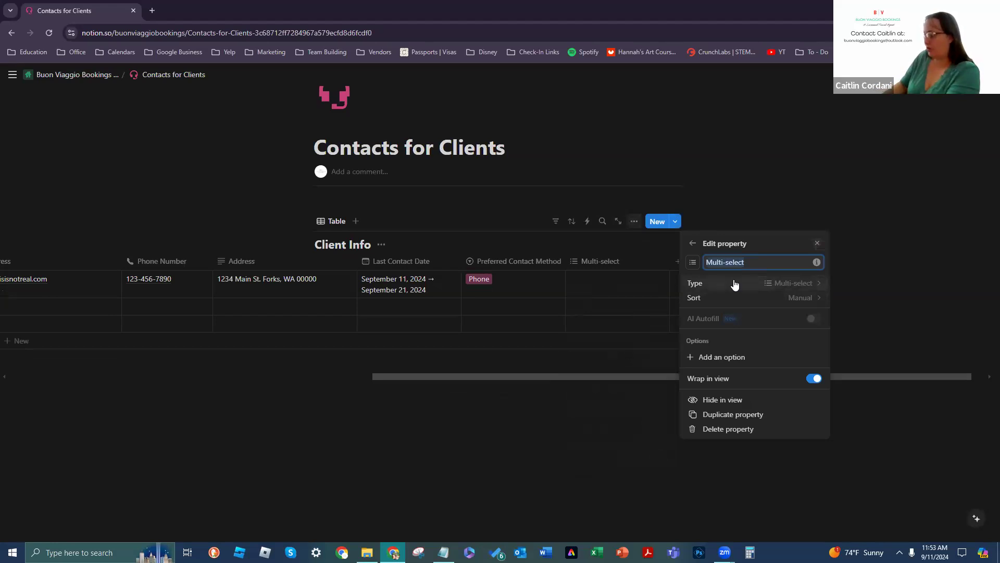
type("Hotel Preferences")
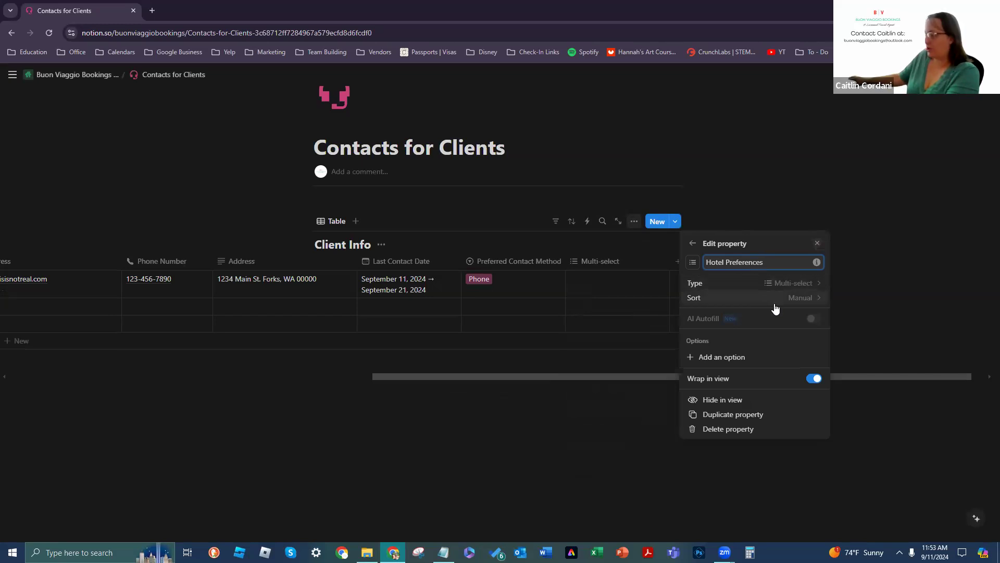
left_click(776, 306)
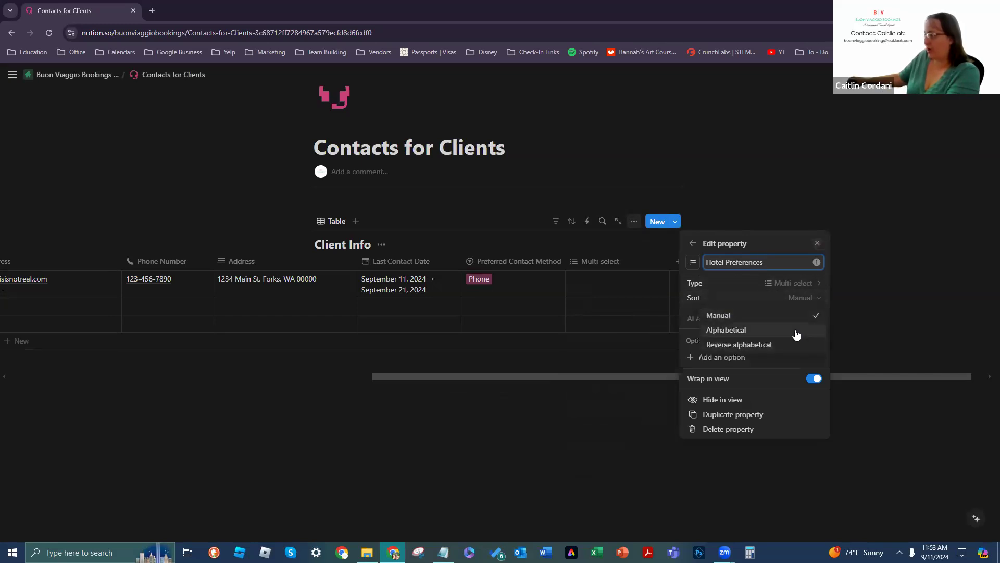
left_click(796, 335)
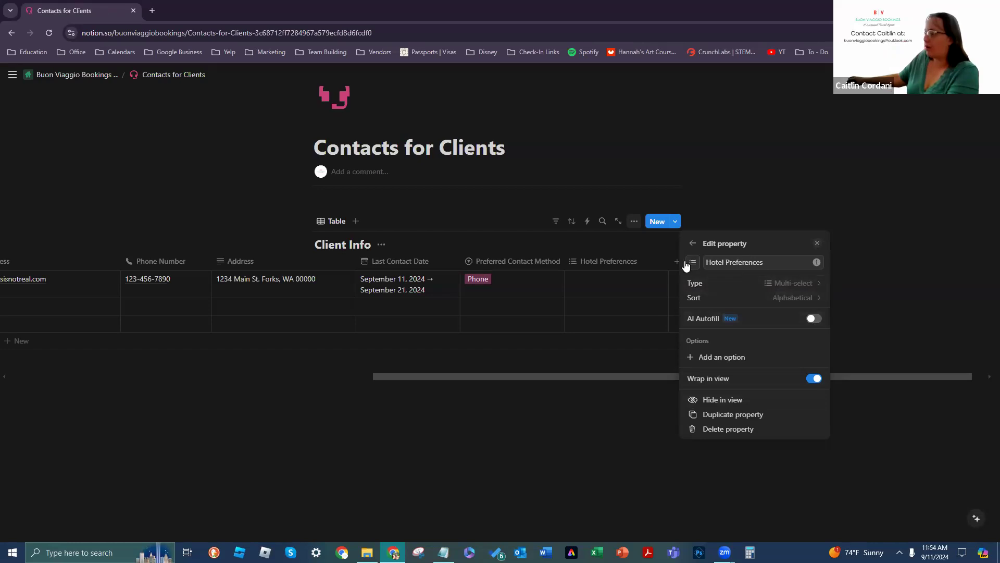
Step: Add Hilton, Hyatt, Marriot and RIU as Hotel Preferences options, then close the property editor
left_click(759, 356)
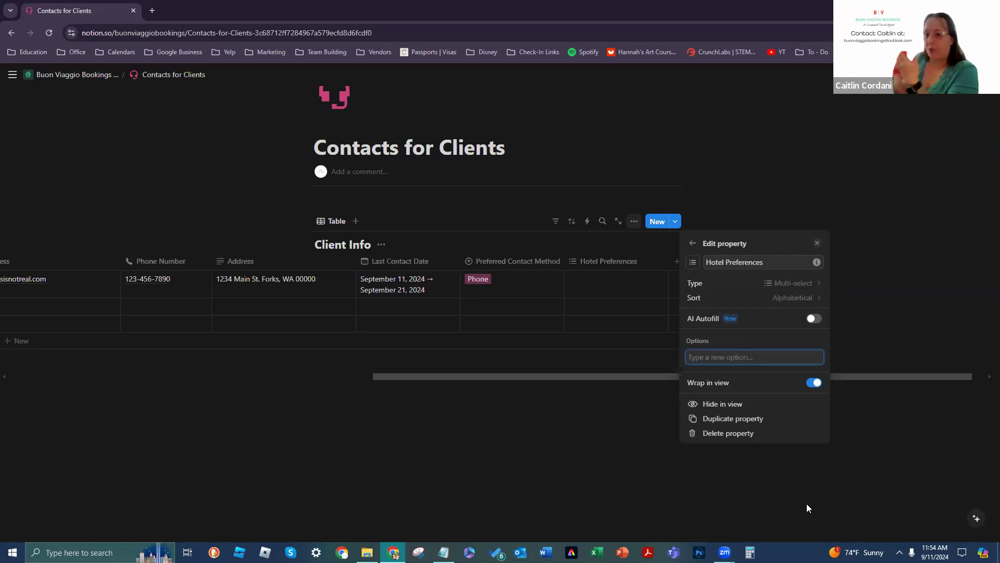
type("Hilton")
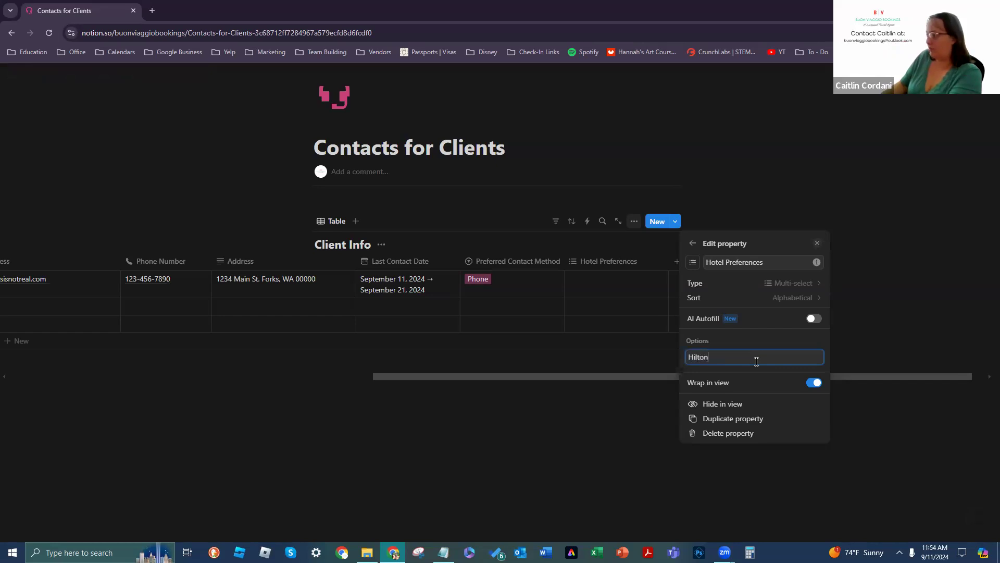
key("Return")
type("Hyatt")
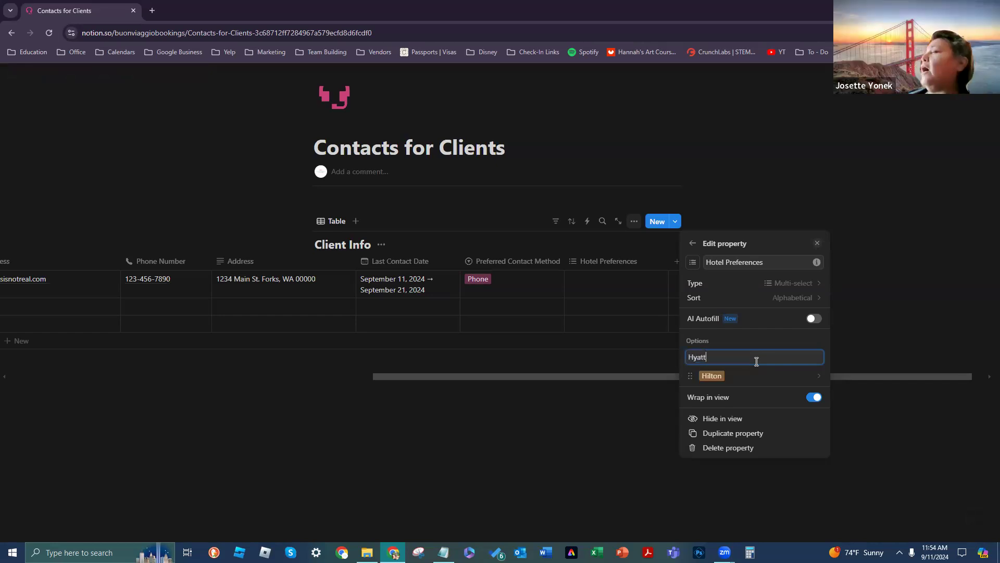
key("Return")
type("Marriot")
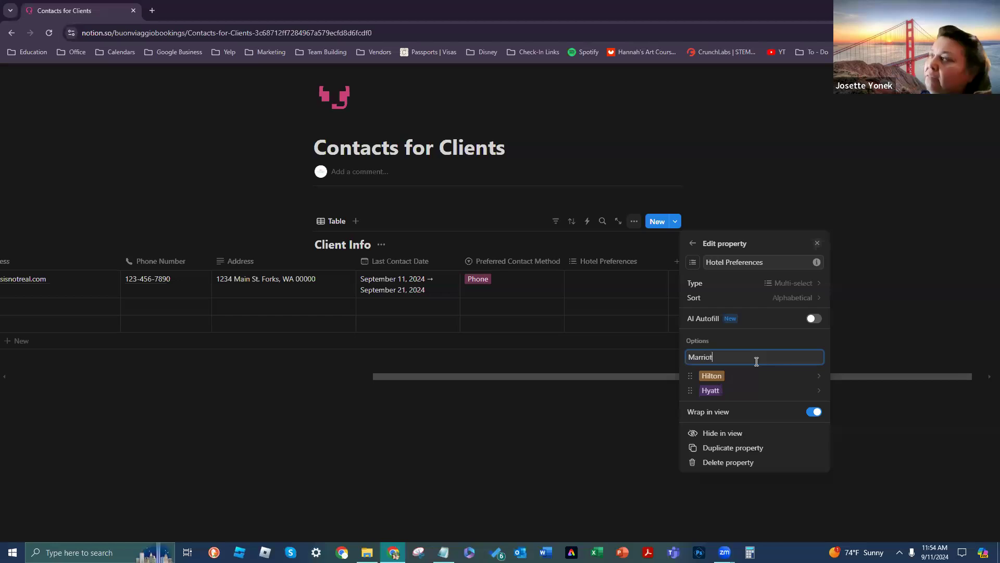
key("Return")
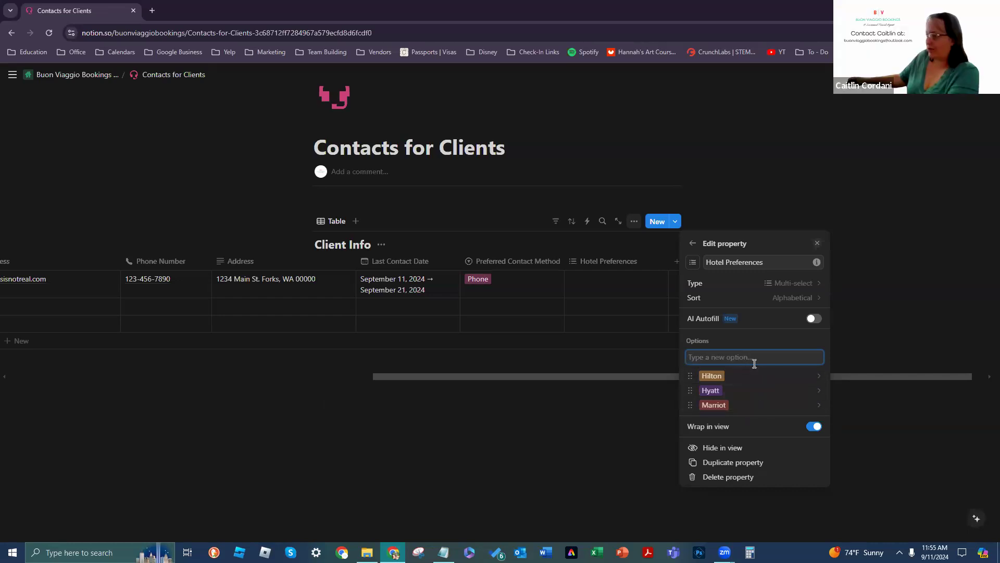
type("RIU")
key("Return")
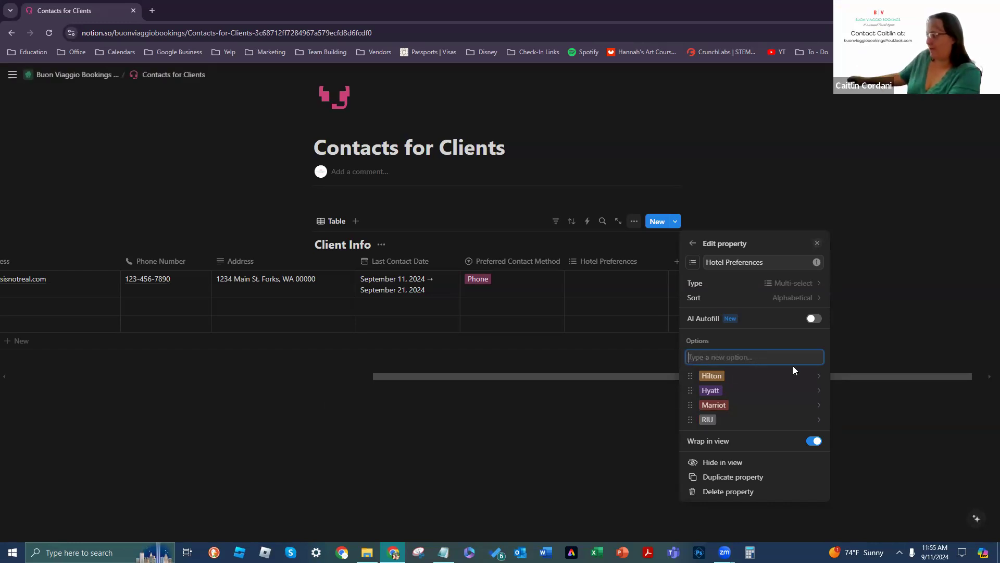
left_click(503, 426)
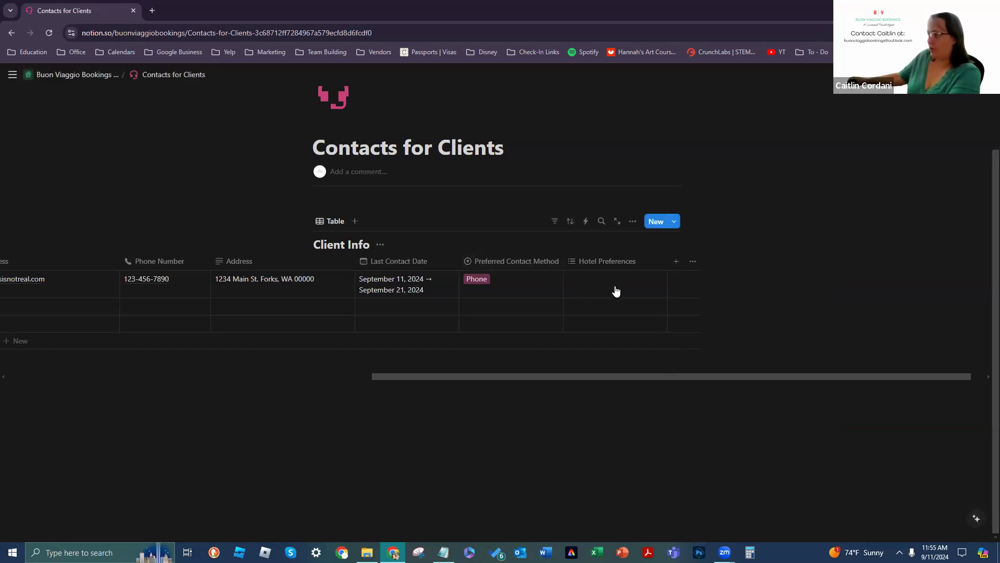
Step: Tag the first client's Hotel Preferences cell with Hyatt, Marriot and Hilton
left_click(617, 274)
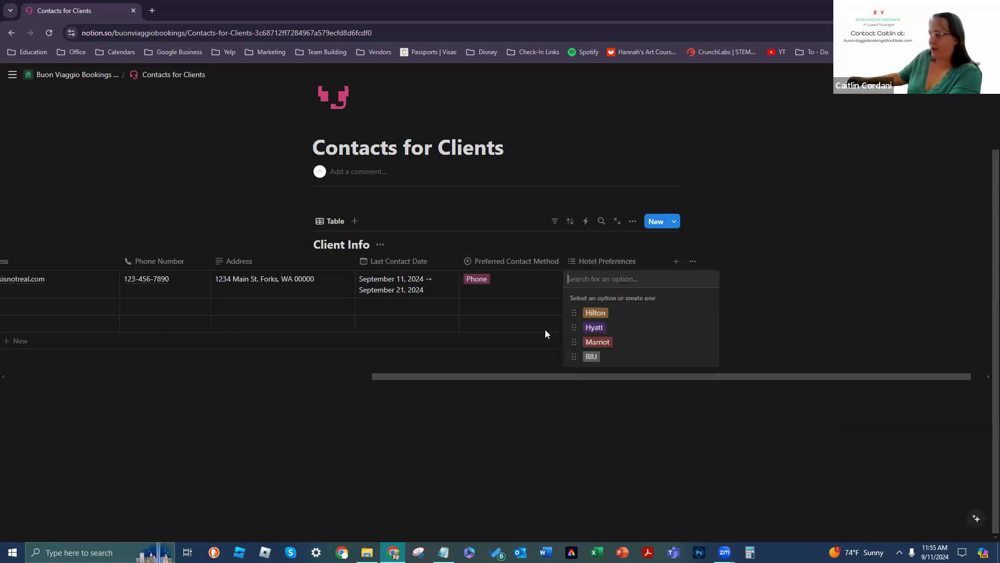
left_click(597, 328)
left_click(604, 342)
left_click(597, 315)
left_click(593, 503)
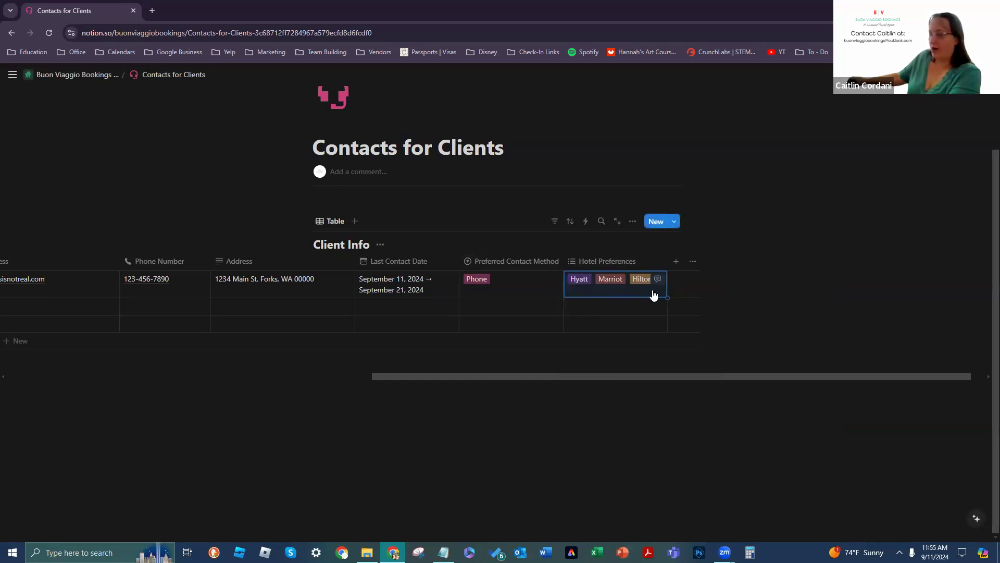
Step: Cycle the first client's Preferred Contact Method through Text, Email and Phone, settling on Text
left_click(483, 284)
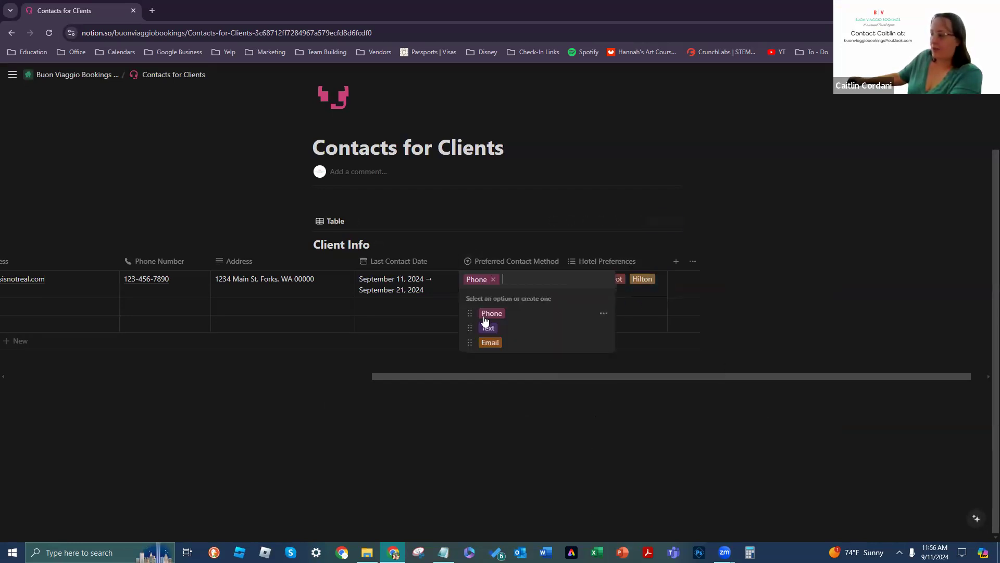
left_click(485, 328)
left_click(483, 293)
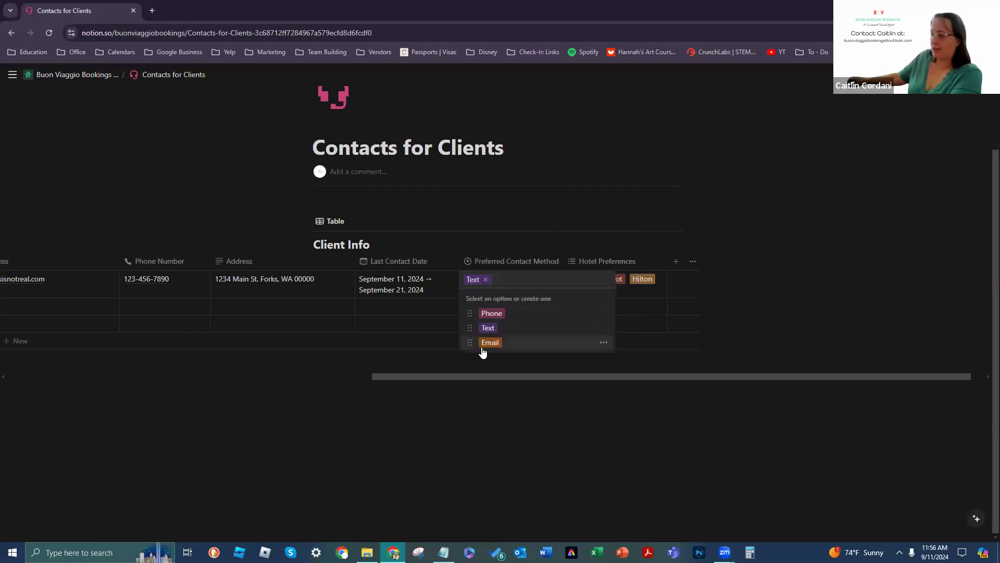
left_click(482, 342)
left_click(474, 284)
left_click(488, 313)
left_click(479, 279)
left_click(486, 327)
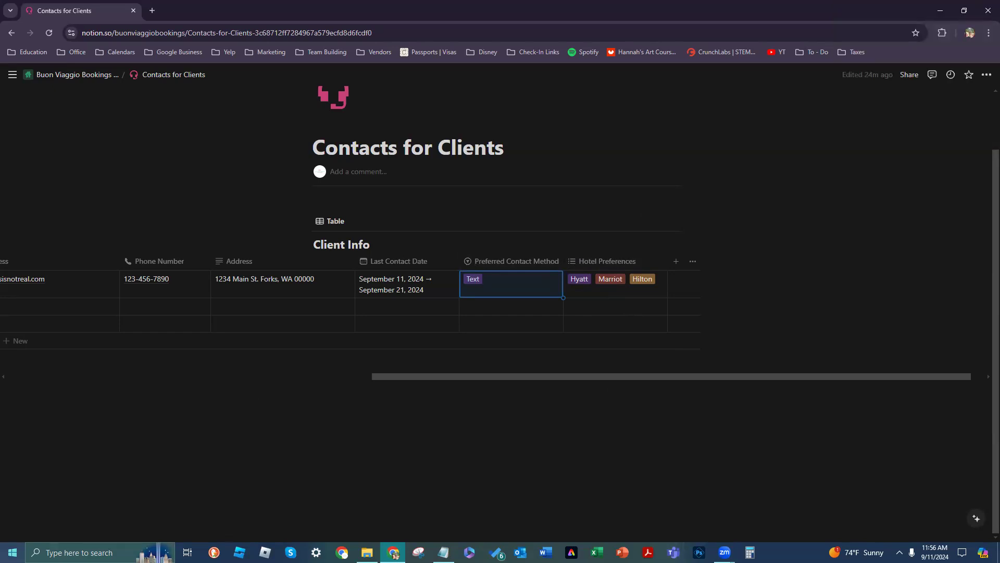
mouse_move(6, 443)
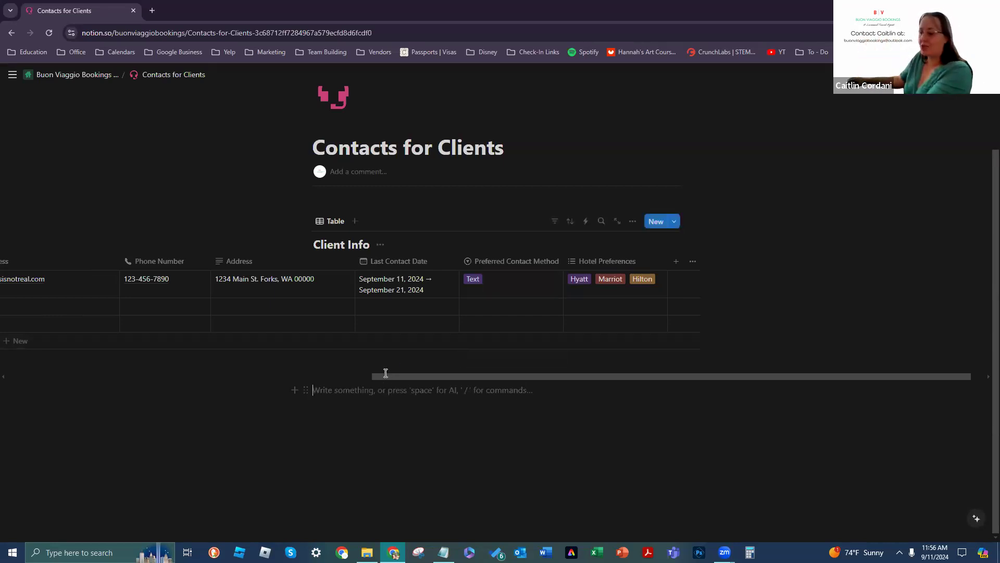
left_click_drag(386, 376, 121, 394)
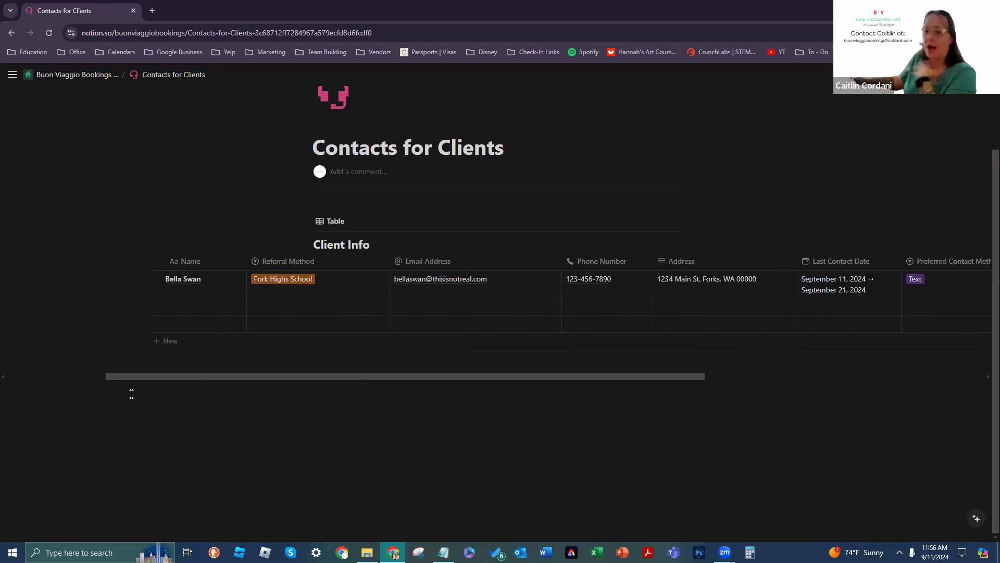
left_click_drag(313, 379, 559, 378)
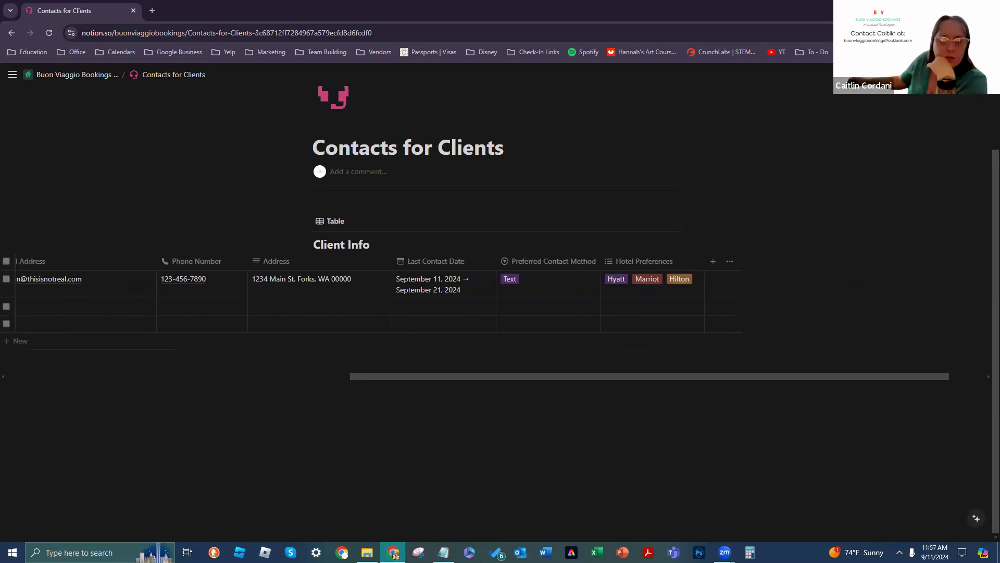
key("alt+Tab")
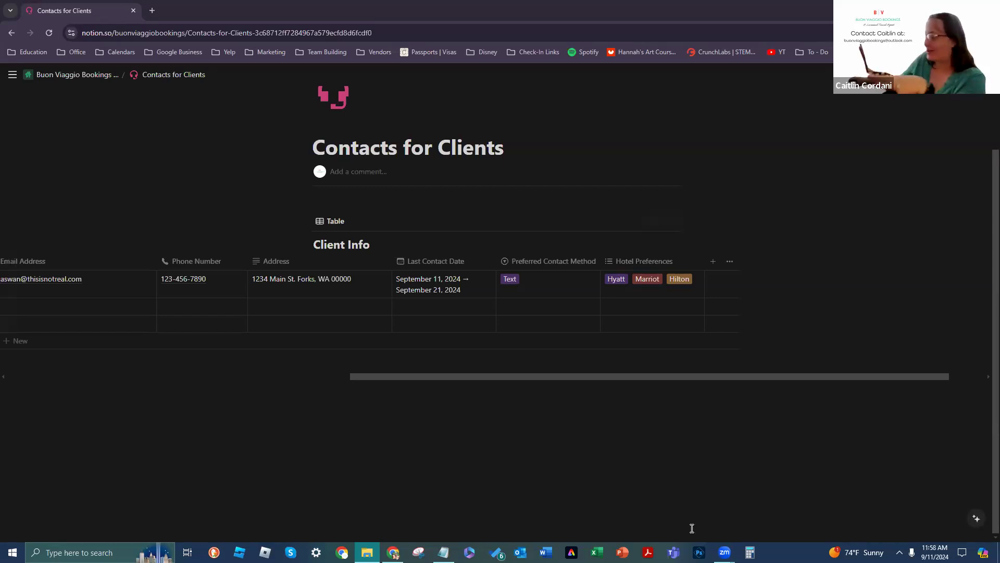
left_click(443, 552)
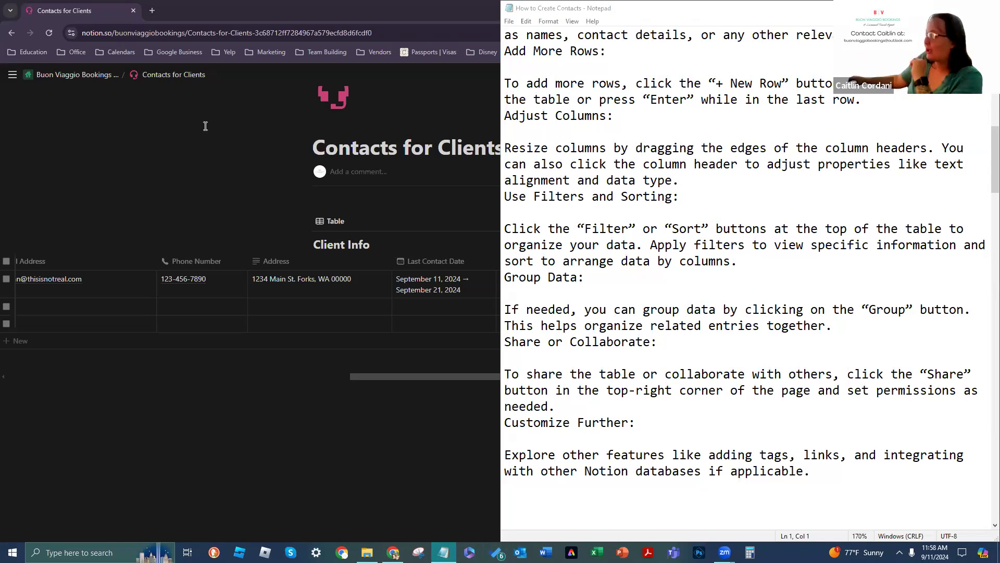
scroll(650, 229, "down", 1)
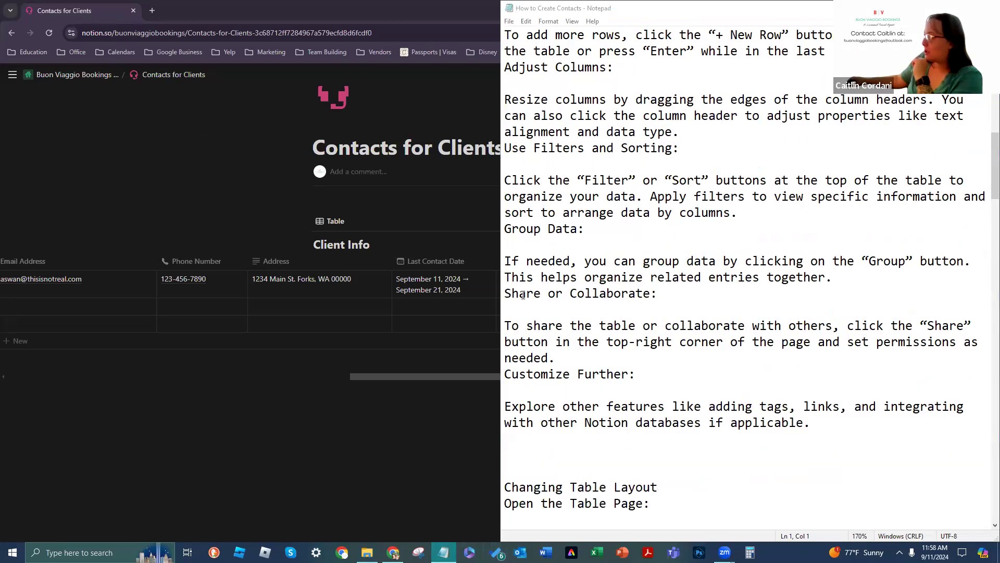
left_click(292, 391)
left_click(494, 411)
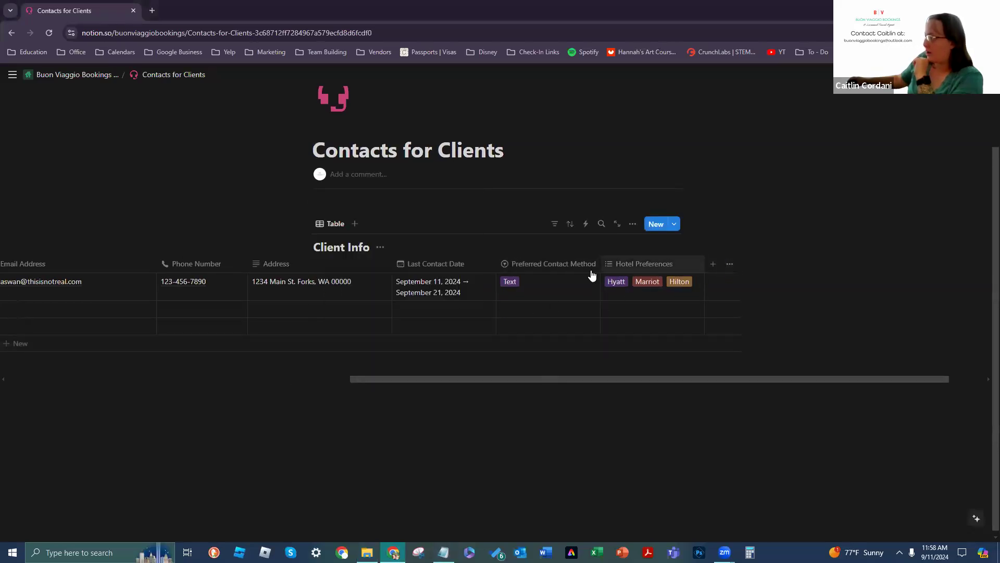
Step: Move the Email Address column after Address, then shift it back further left
left_click_drag(381, 379, 232, 369)
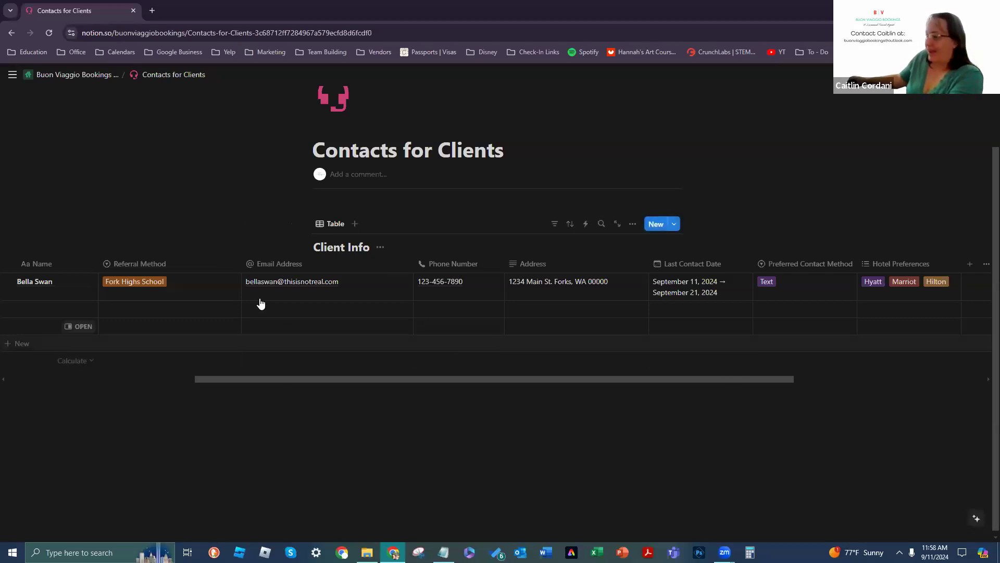
left_click_drag(271, 268, 639, 264)
left_click_drag(568, 266, 288, 291)
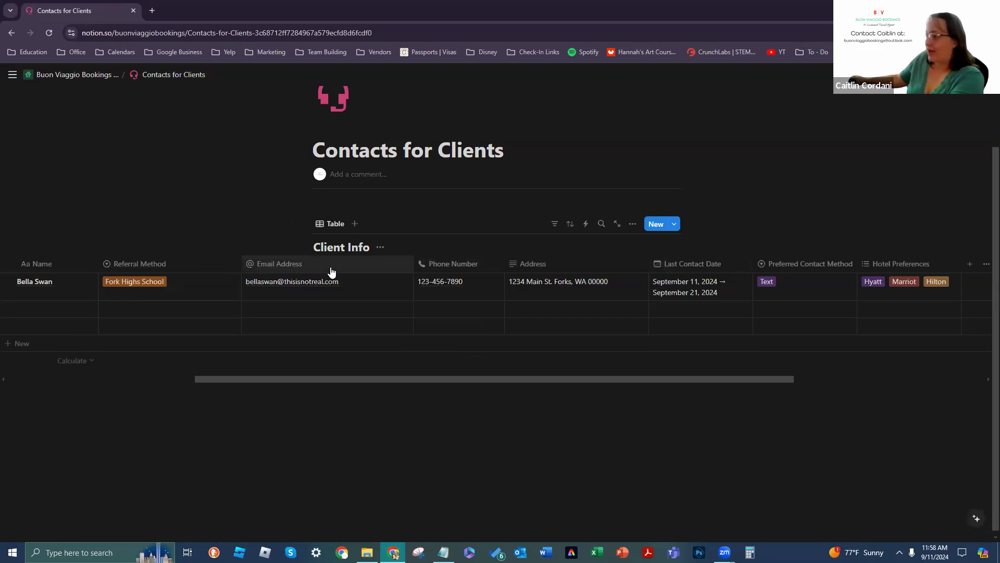
scroll(650, 380, "right", 5)
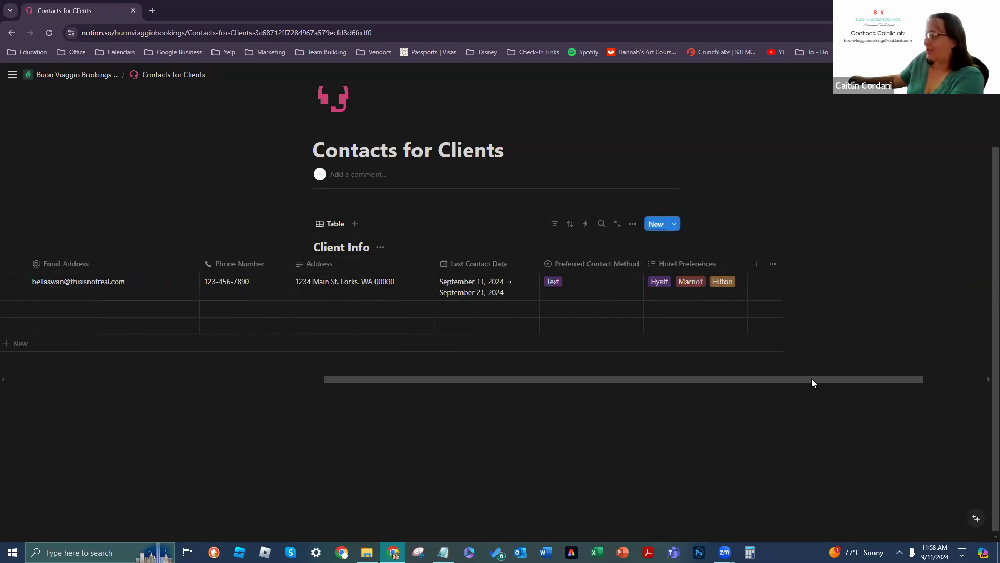
scroll(811, 380, "left", 10)
scroll(574, 388, "right", 2)
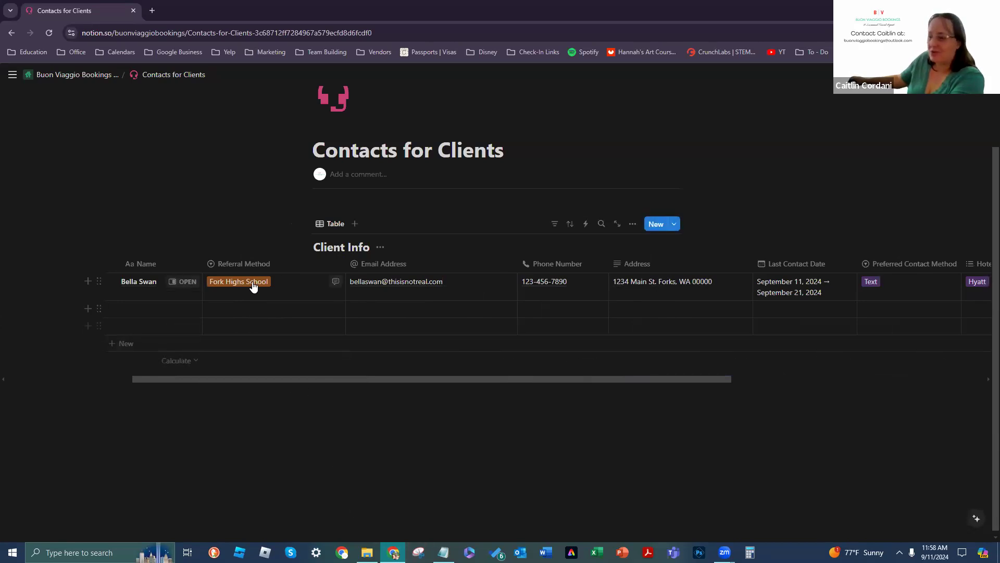
Step: Drag the Referral Method column toward the end and shift another column left
left_click_drag(252, 264, 649, 277)
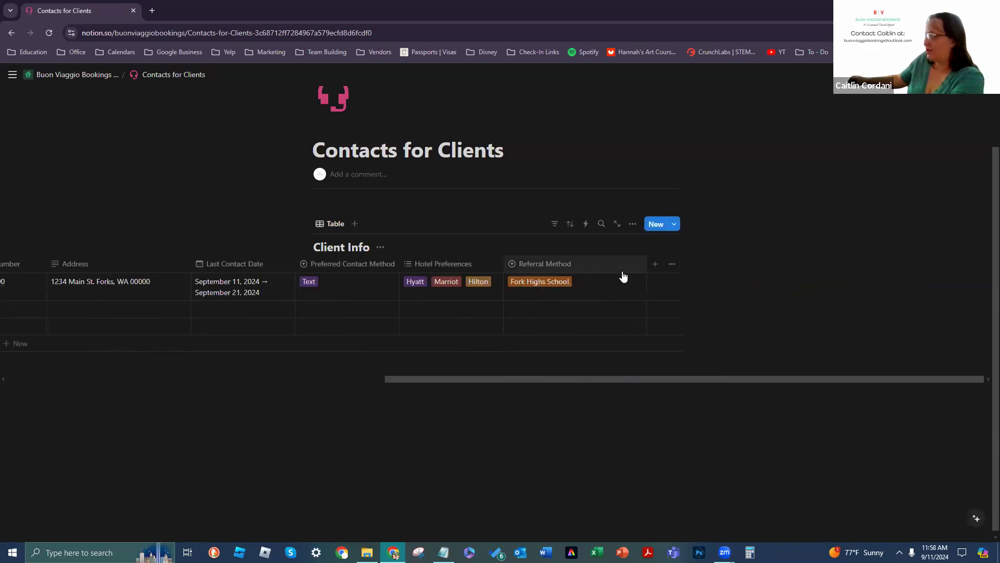
scroll(720, 391, "left", 2)
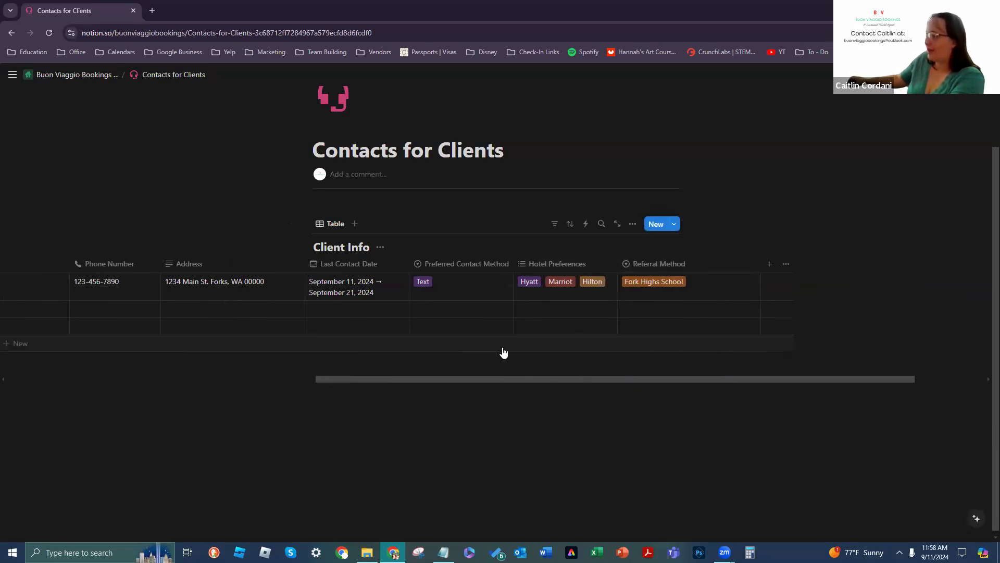
left_click_drag(625, 379, 584, 378)
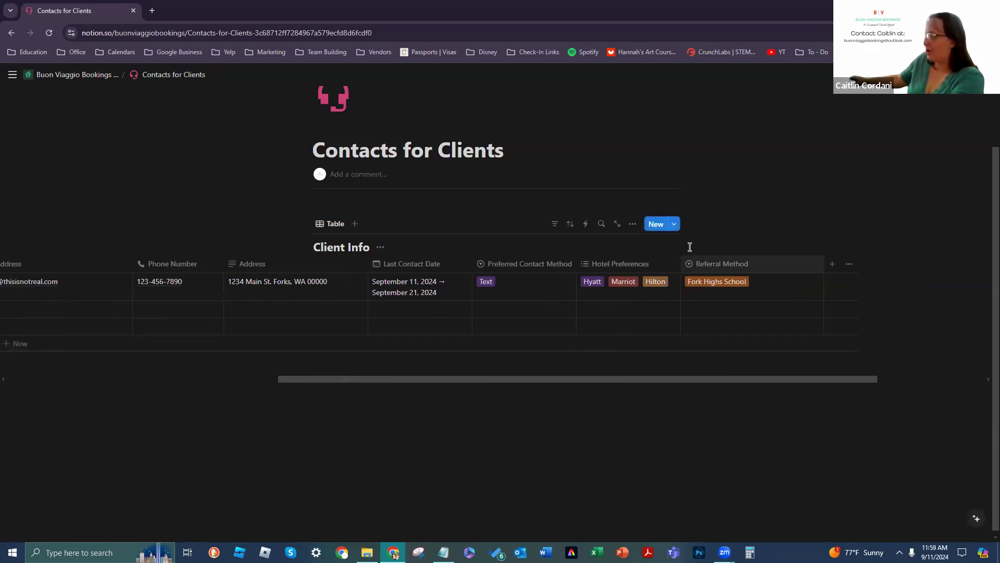
left_click_drag(746, 266, 269, 265)
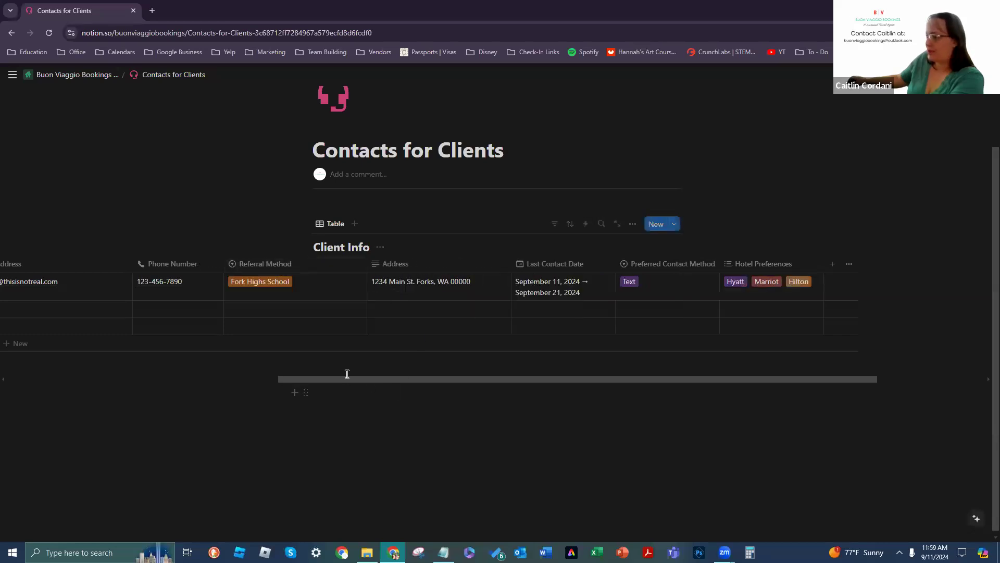
left_click_drag(285, 385, 184, 380)
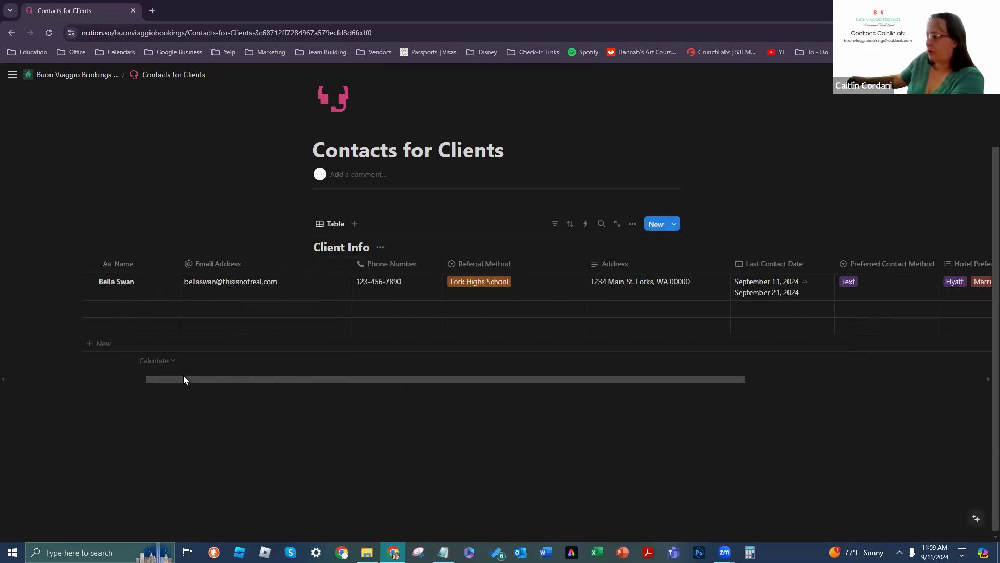
Step: Put Referral Method in the last column and Preferred Contact Method after Phone Number
left_click(476, 263)
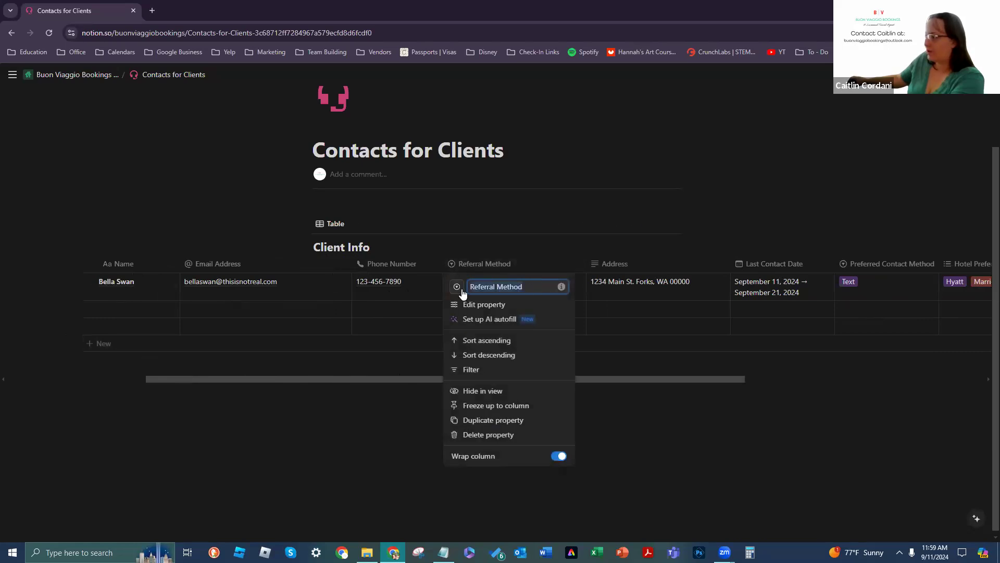
left_click_drag(516, 261, 917, 246)
scroll(978, 253, "right", 5)
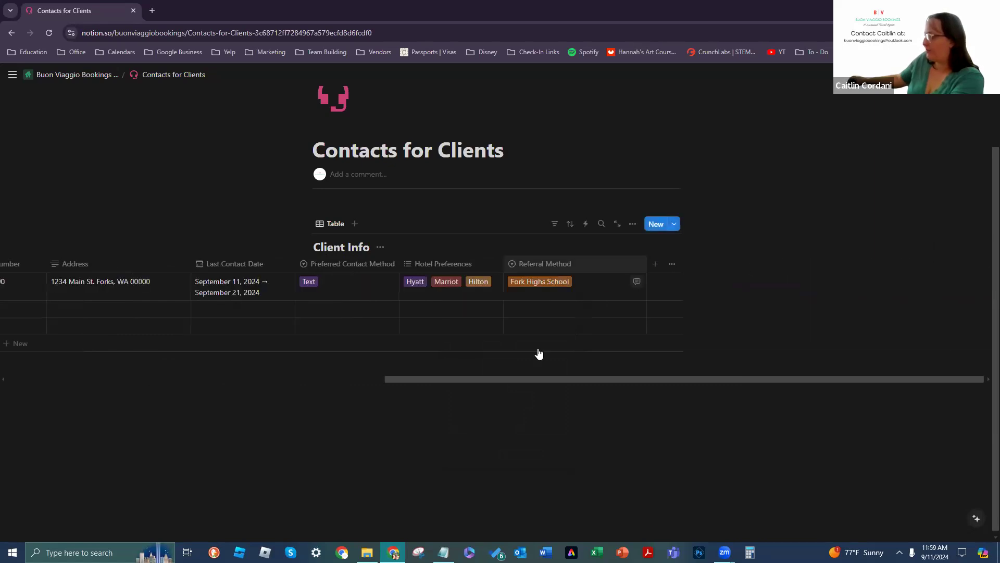
left_click_drag(351, 264, 235, 279)
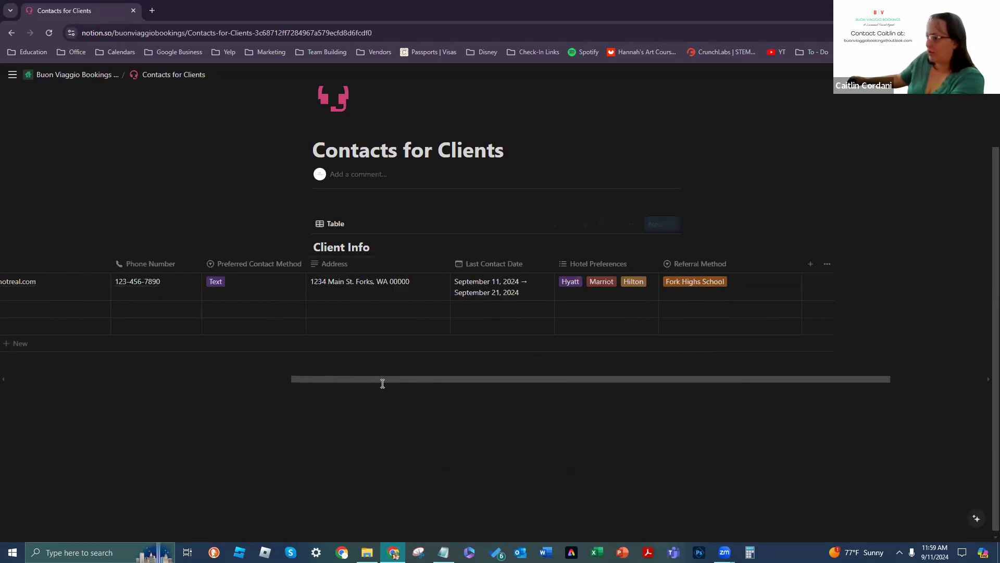
left_click_drag(379, 380, 247, 378)
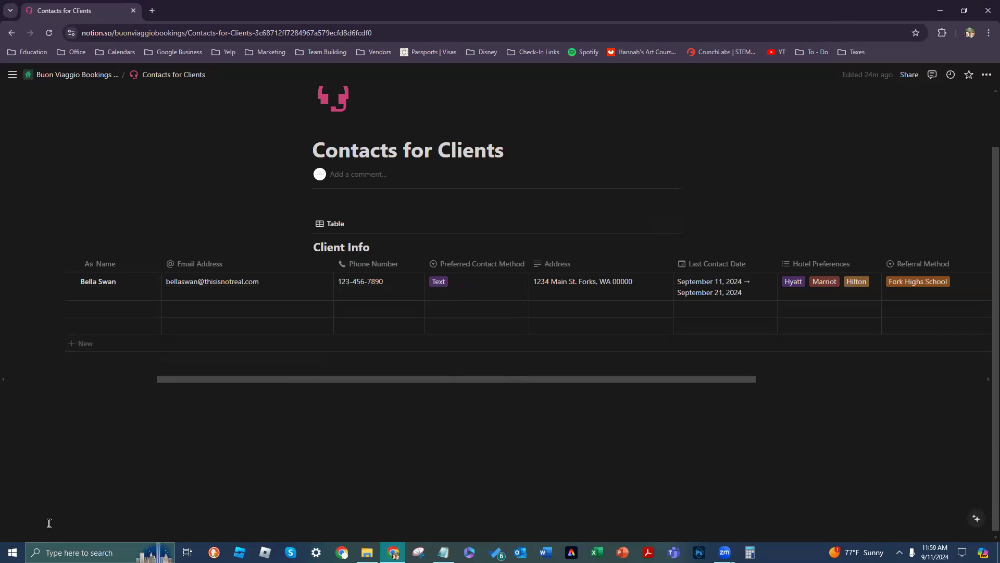
left_click_drag(228, 379, 320, 391)
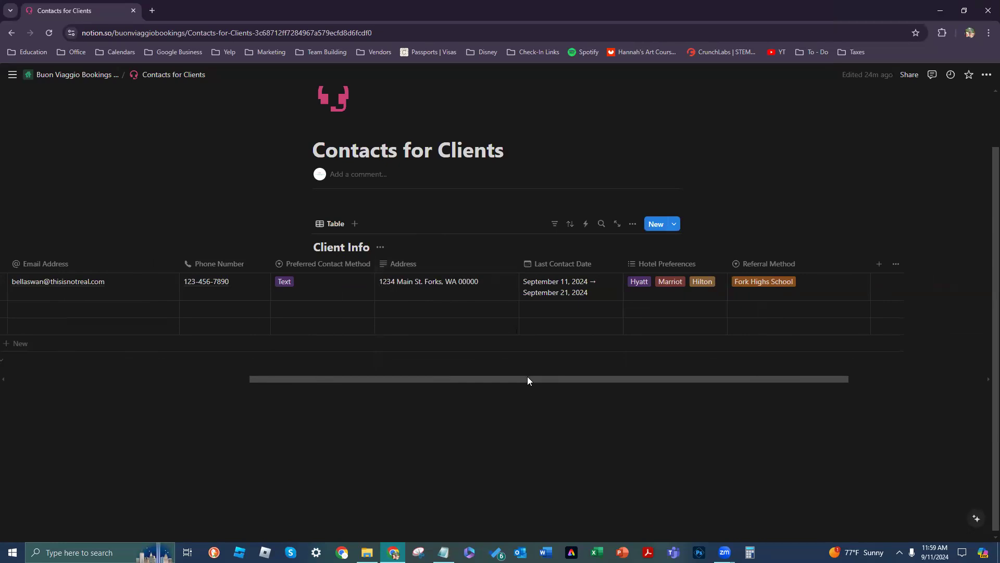
Step: Remove the end date so Bella Swan's Last Contact Date is only September 11, 2024
left_click_drag(533, 380, 557, 379)
left_click(543, 290)
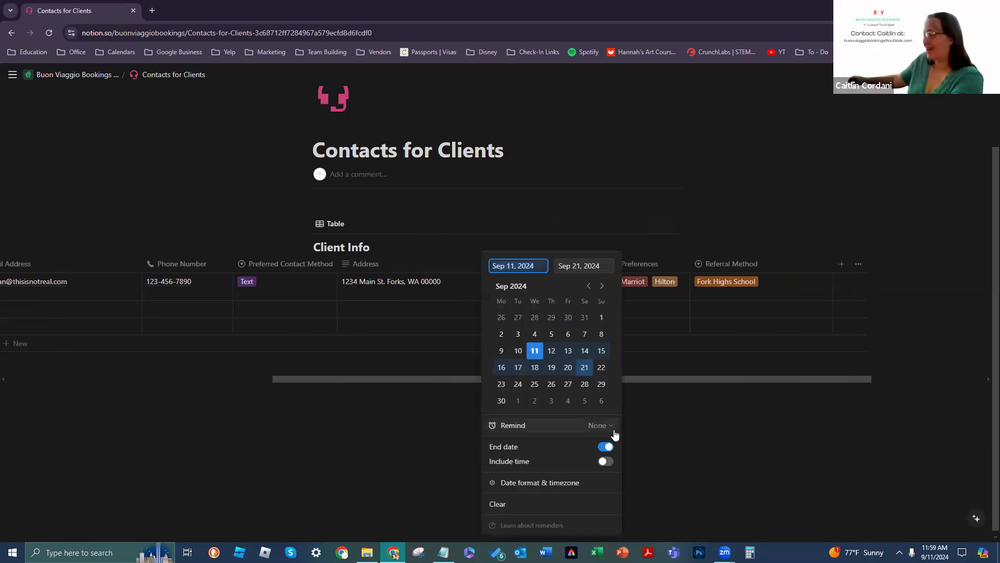
left_click(606, 447)
left_click(442, 390)
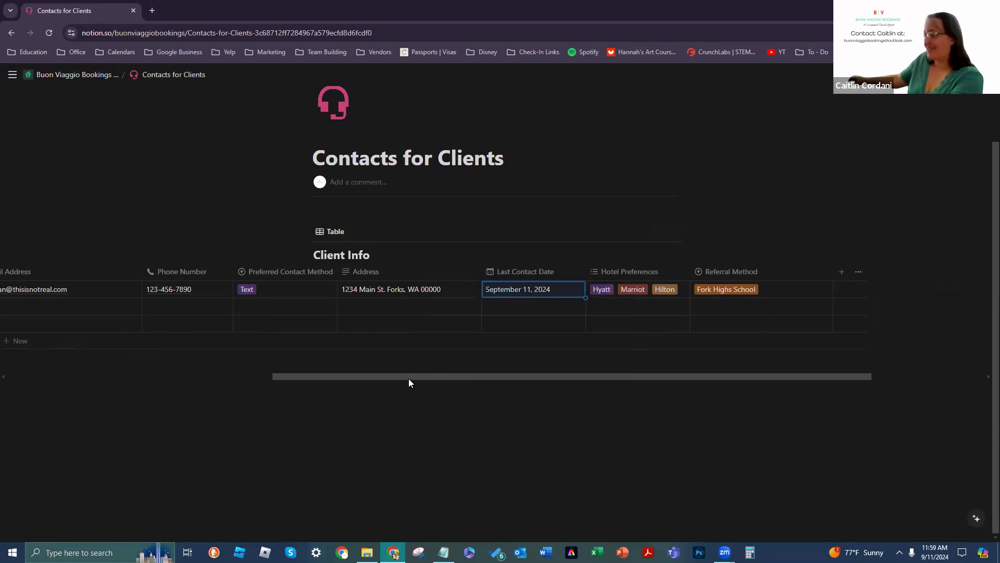
left_click_drag(583, 376, 650, 376)
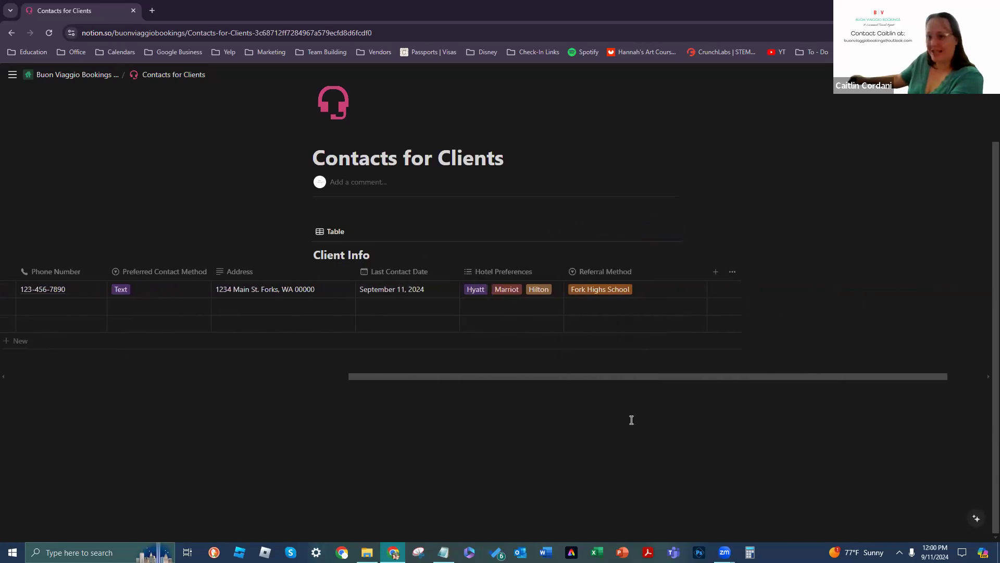
left_click_drag(544, 377, 305, 402)
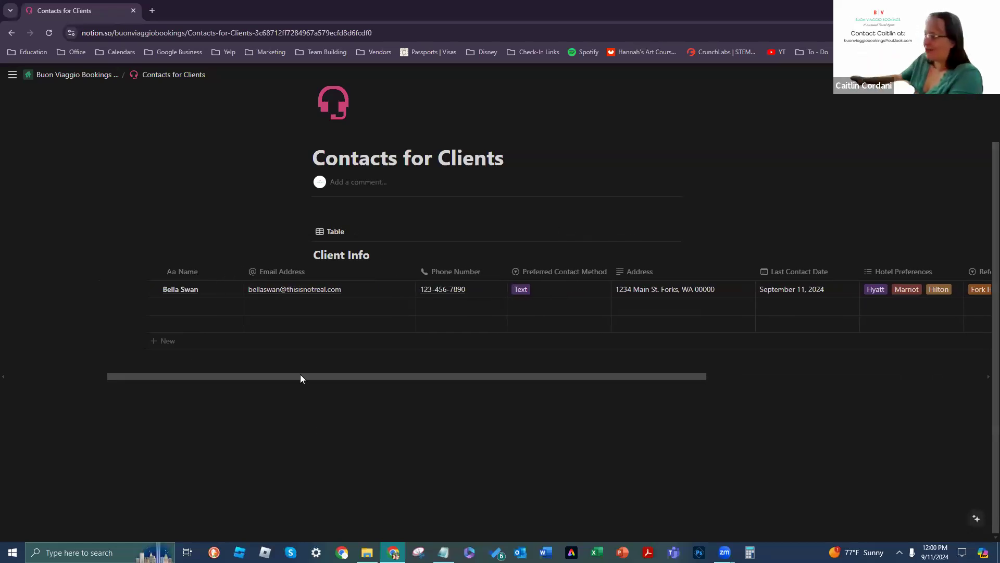
left_click_drag(297, 375, 498, 361)
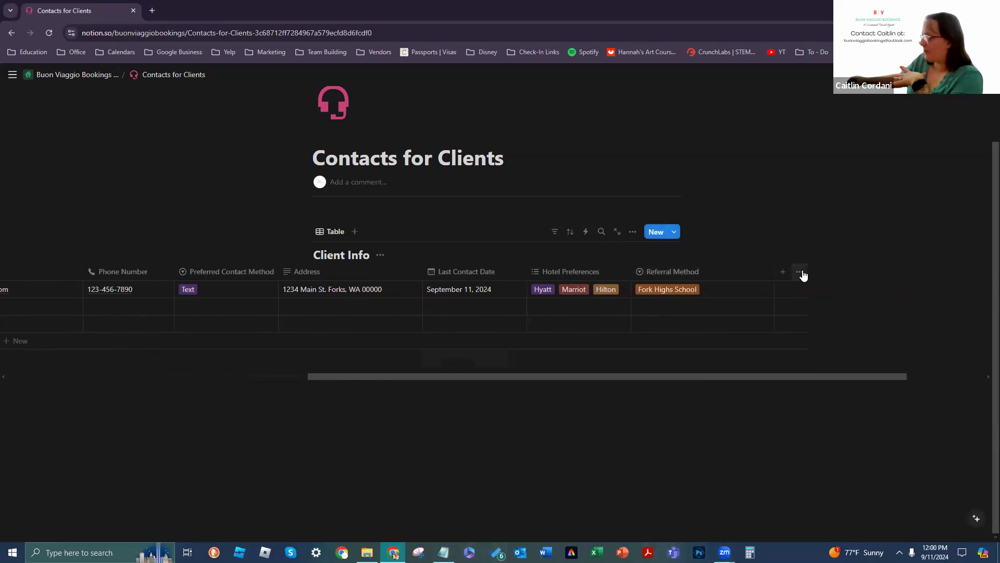
left_click(800, 273)
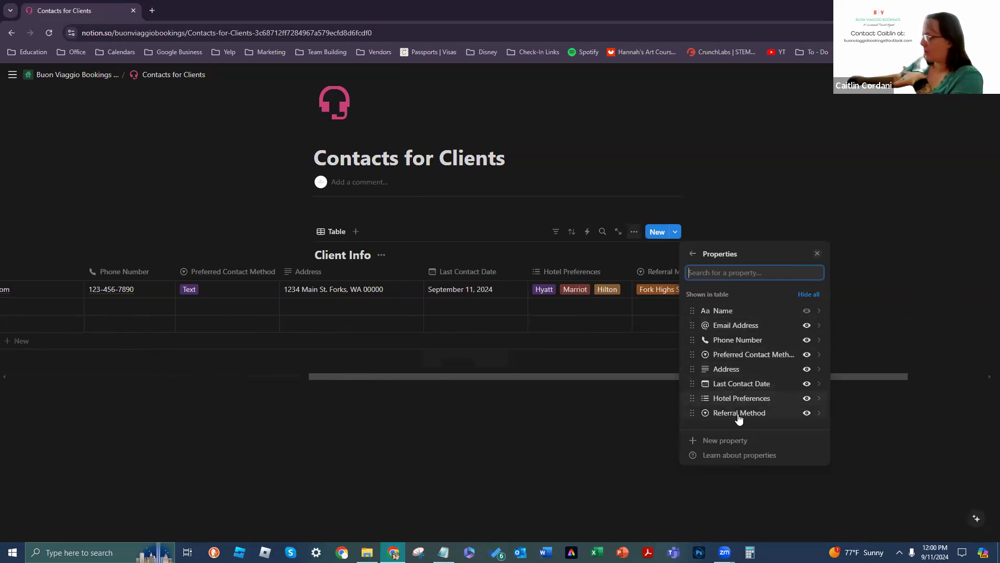
left_click(810, 295)
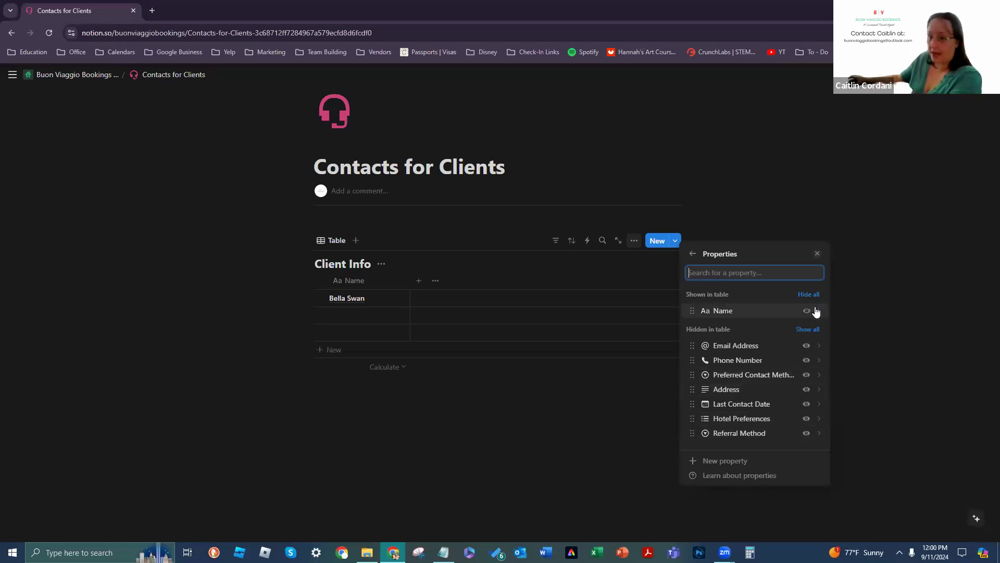
left_click(807, 347)
left_click(807, 360)
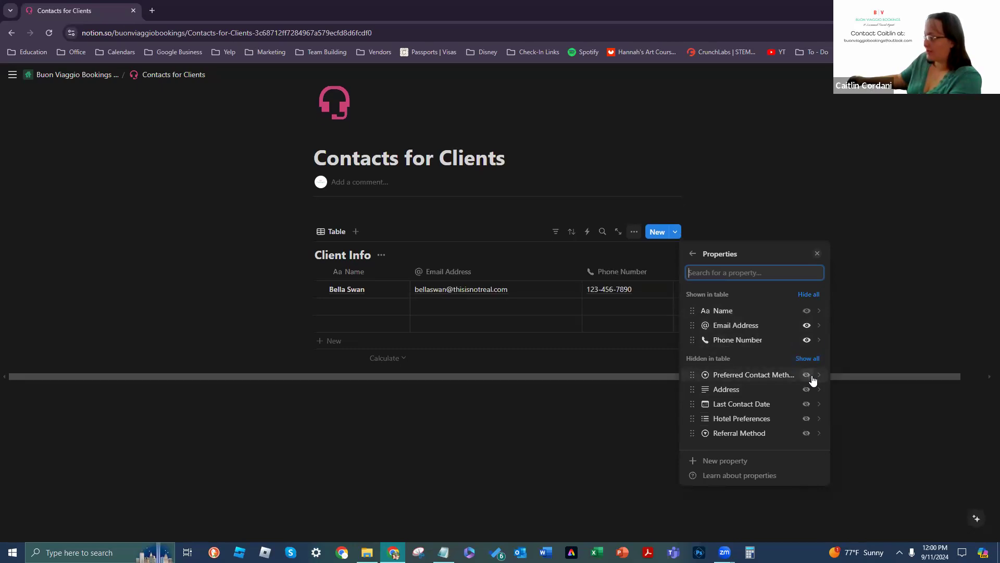
left_click(807, 390)
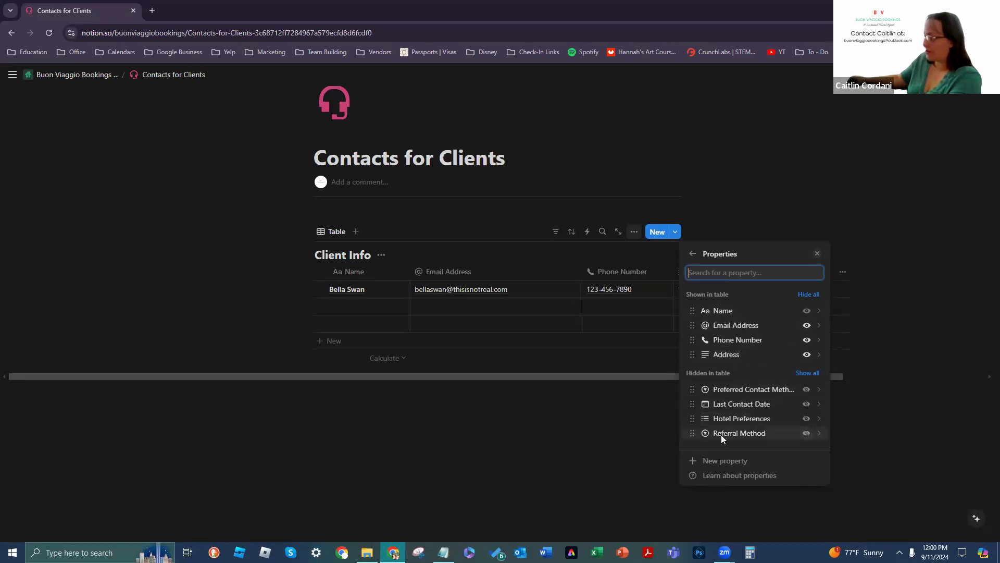
left_click(807, 389)
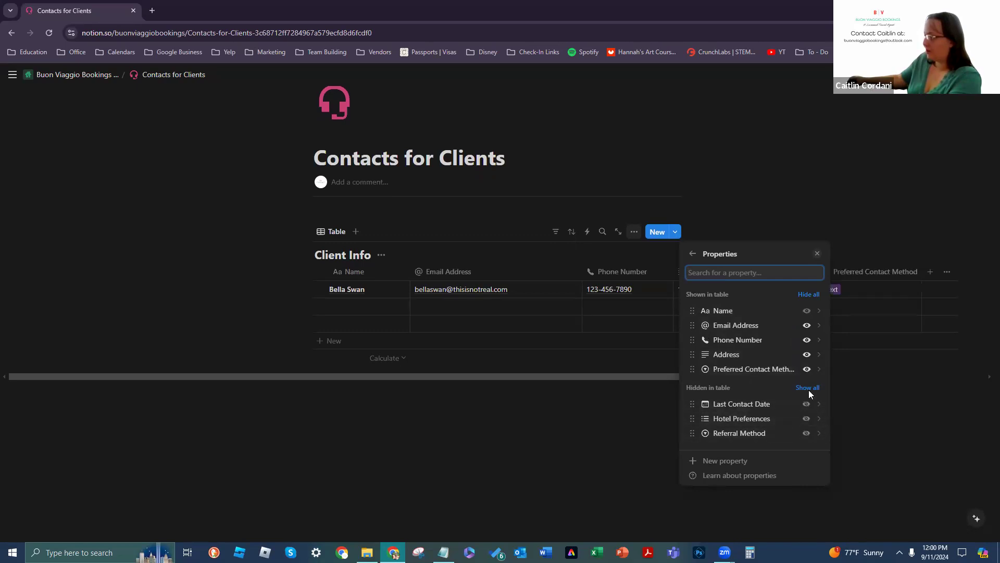
left_click(936, 405)
left_click_drag(761, 378, 889, 422)
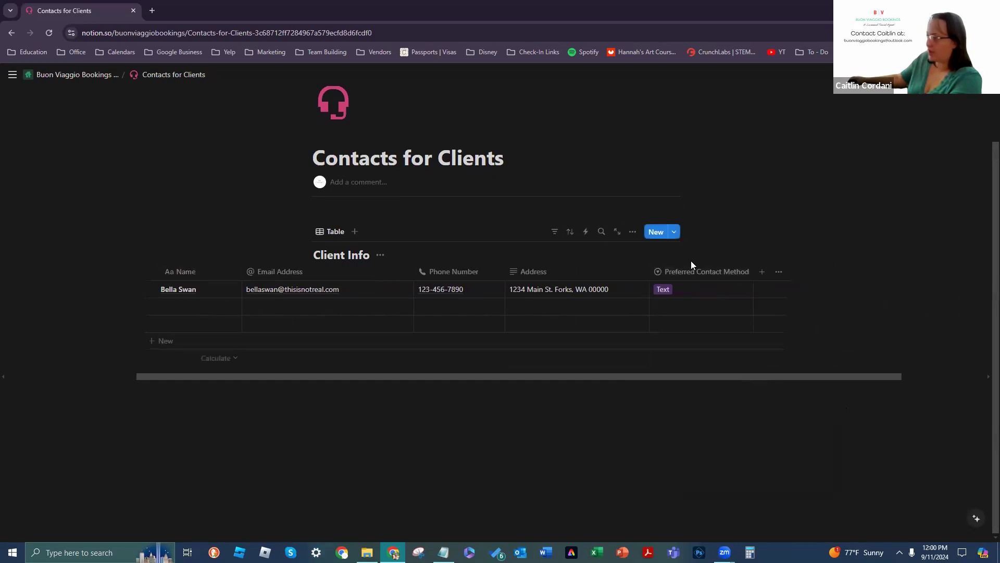
left_click_drag(703, 275, 537, 276)
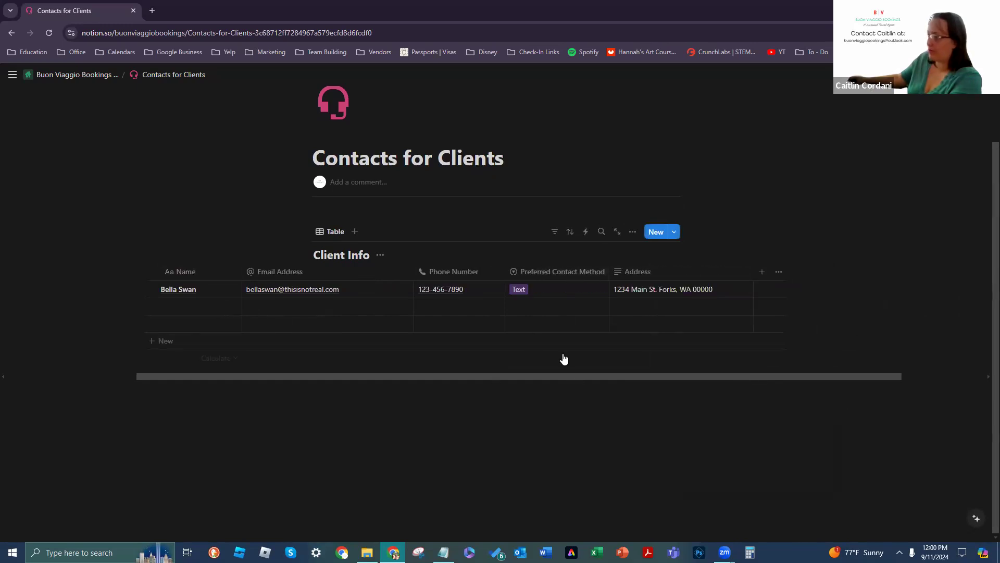
left_click_drag(506, 378, 574, 384)
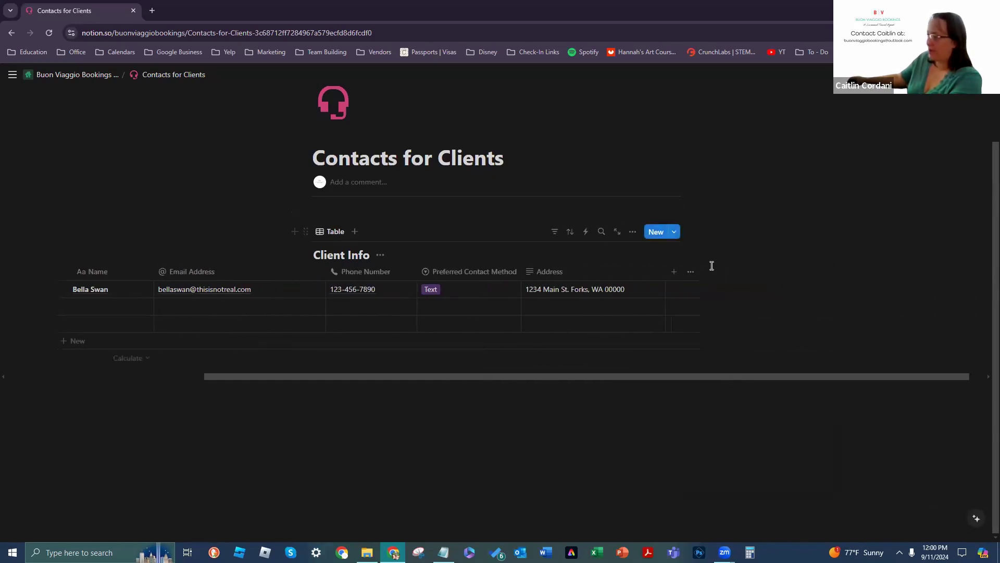
left_click(691, 272)
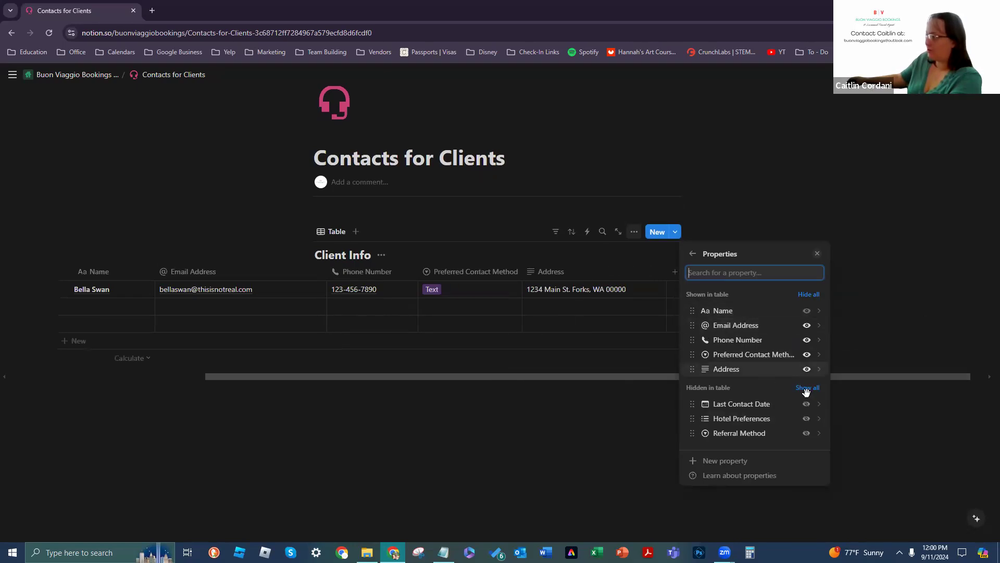
left_click(802, 392)
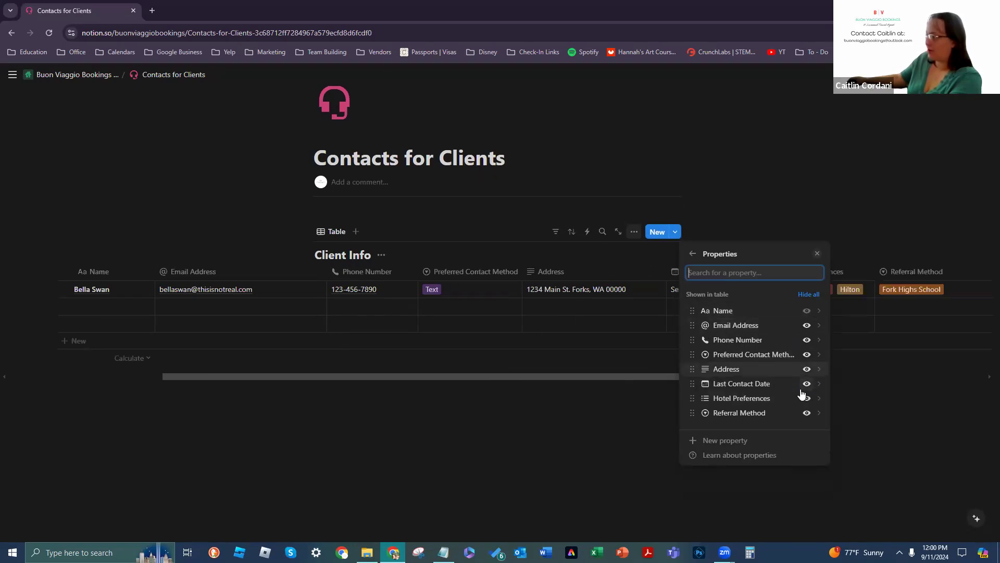
left_click(571, 365)
left_click_drag(718, 378, 660, 329)
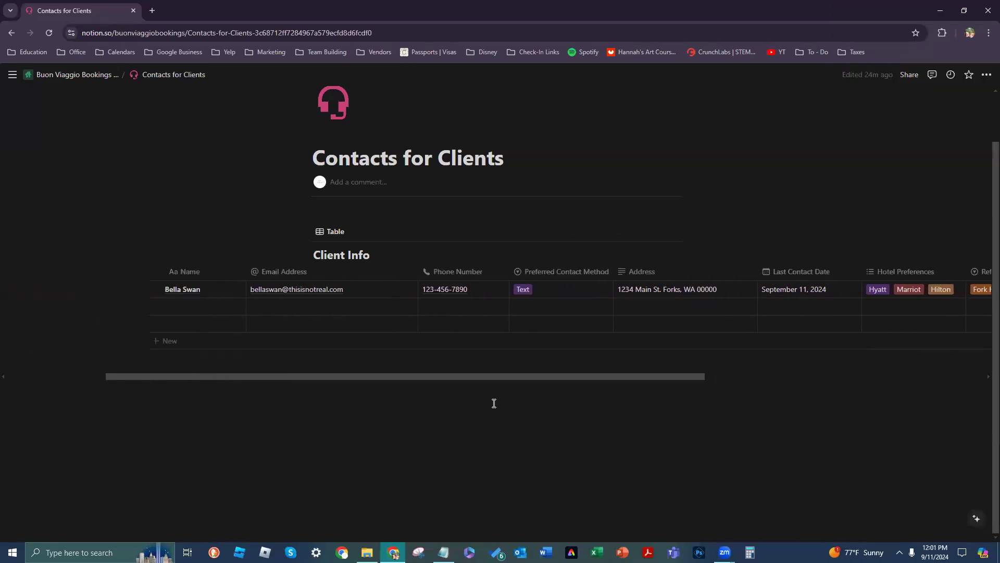
left_click_drag(334, 377, 375, 365)
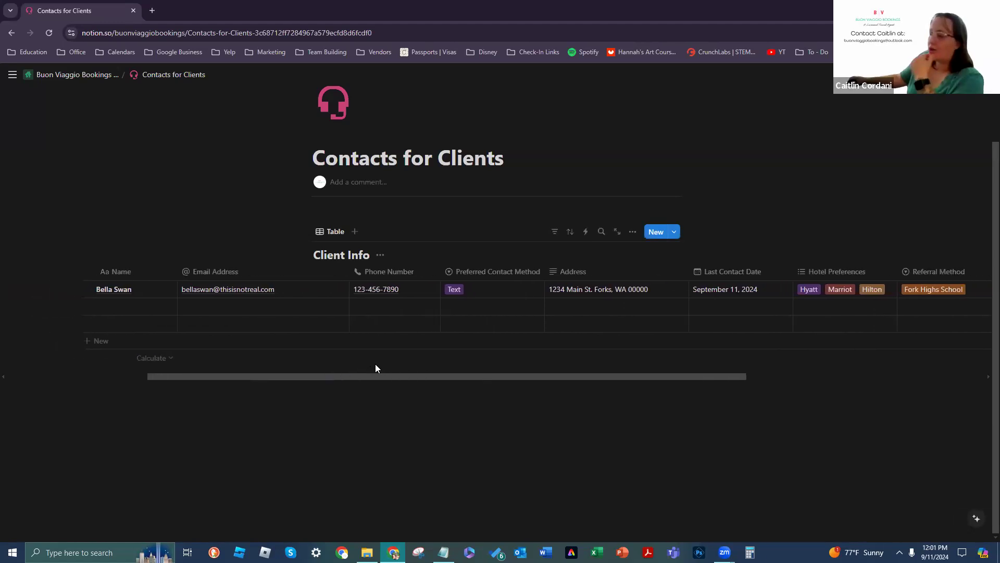
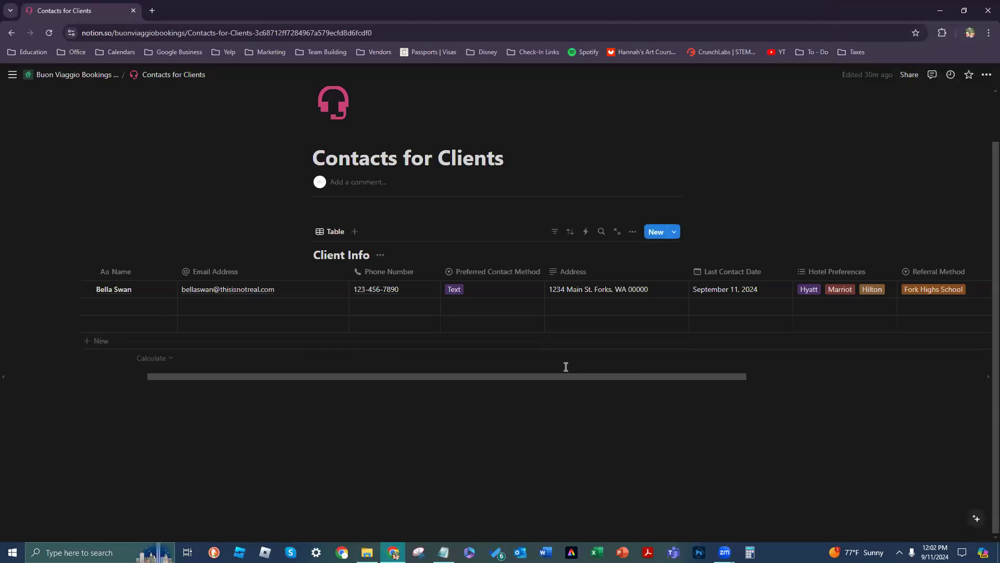
Step: Scroll right to the Hotel Preferences column (Hyatt, Marriot, Hilton) and open its property options
scroll(559, 378, "right", 5)
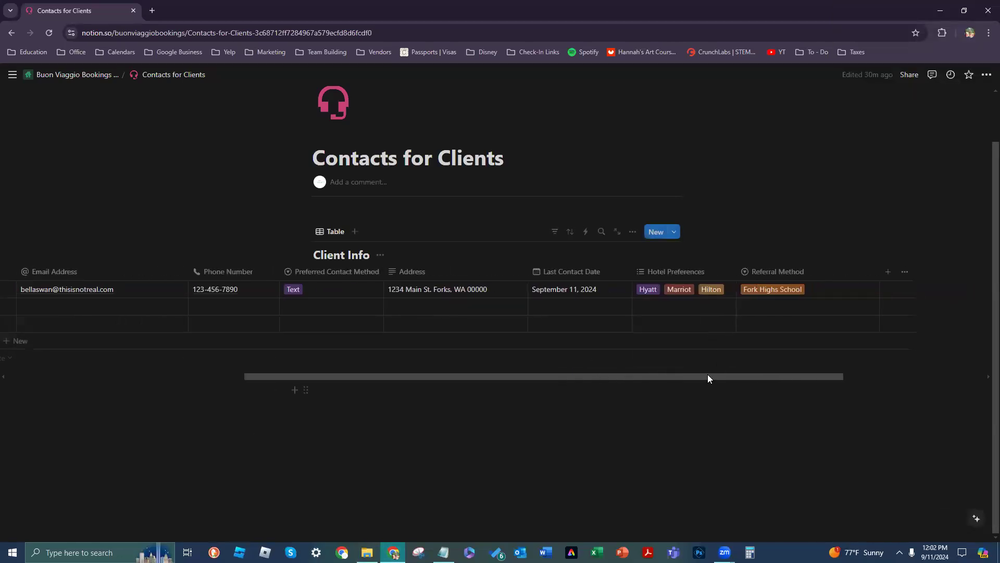
scroll(747, 383, "right", 2)
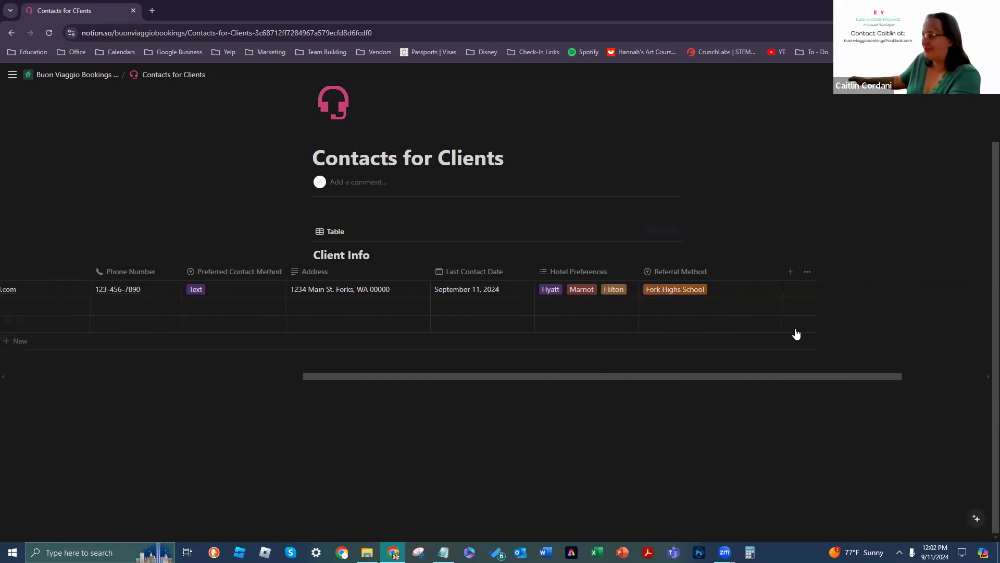
left_click_drag(677, 377, 523, 377)
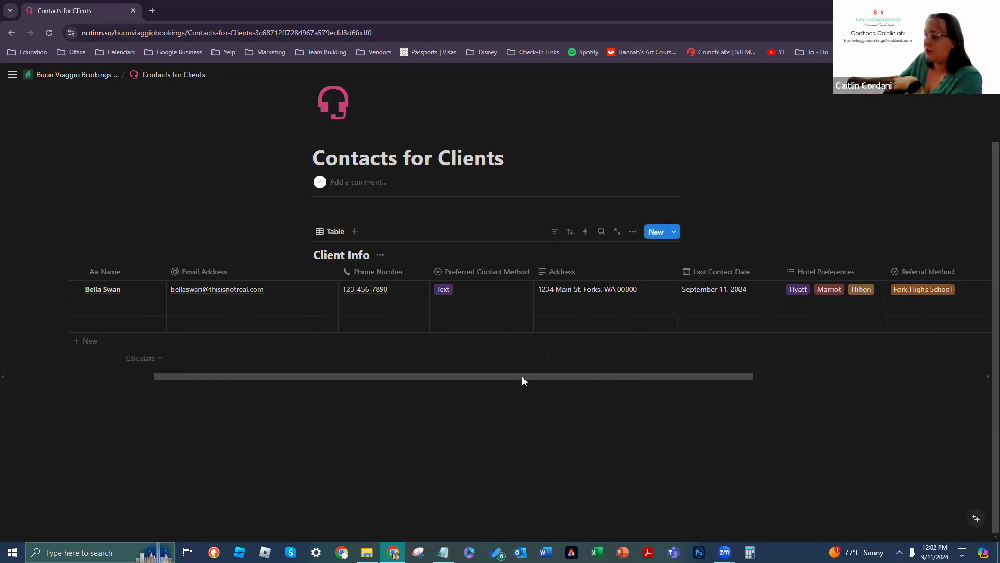
left_click_drag(522, 376, 639, 352)
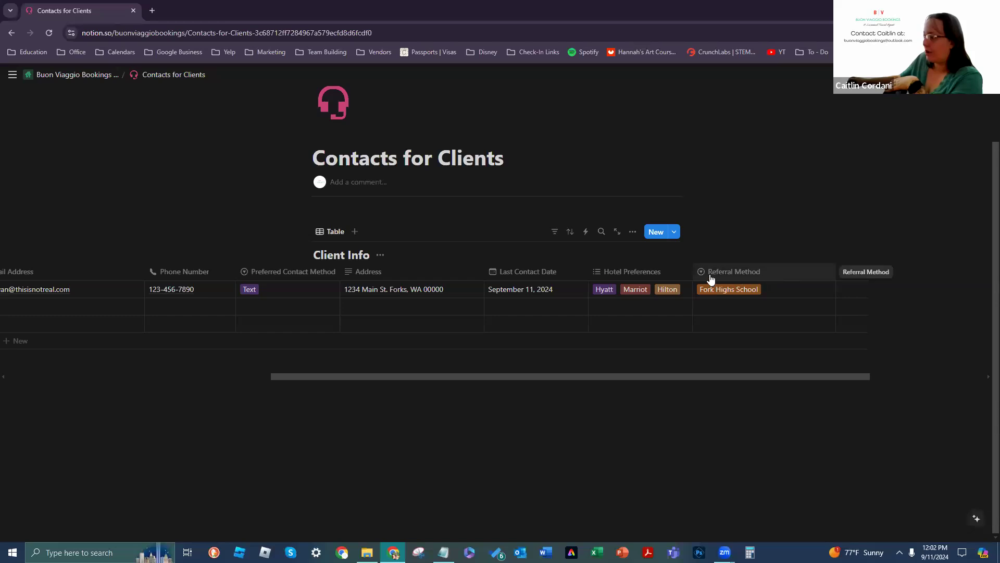
left_click(684, 274)
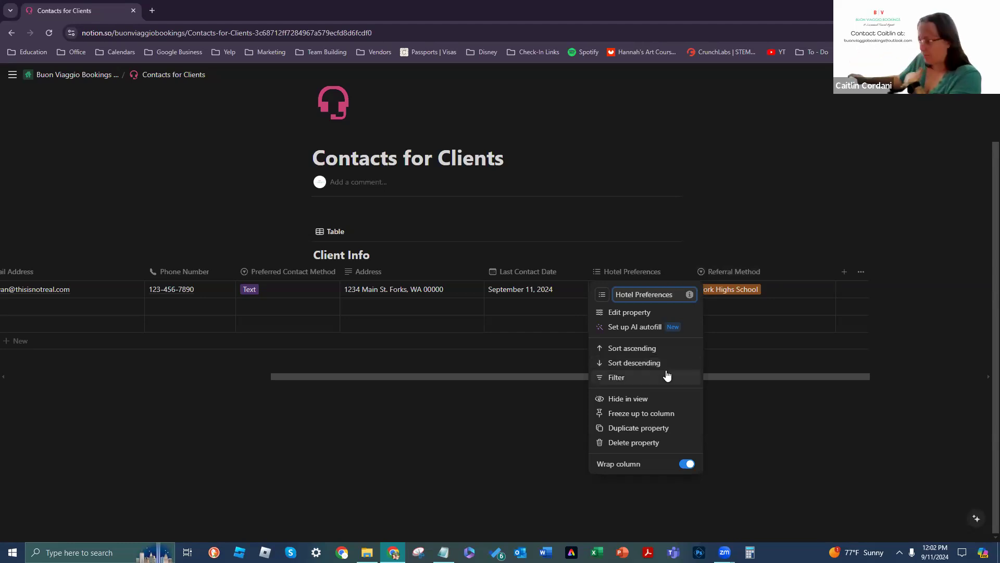
Step: Hide Hotel Preferences from the table view and open the client's record in side peek
left_click(673, 398)
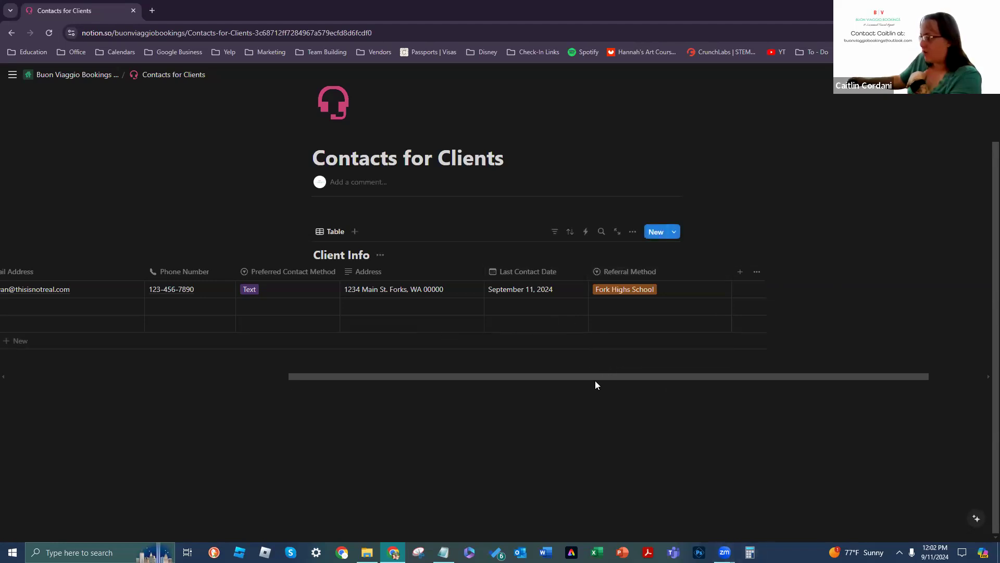
left_click_drag(597, 376, 454, 383)
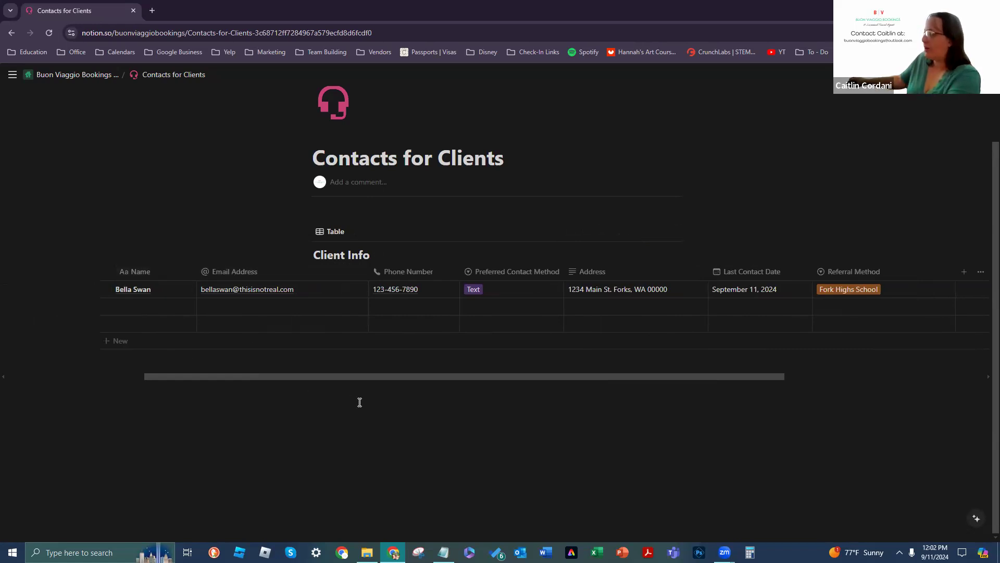
left_click_drag(373, 379, 392, 351)
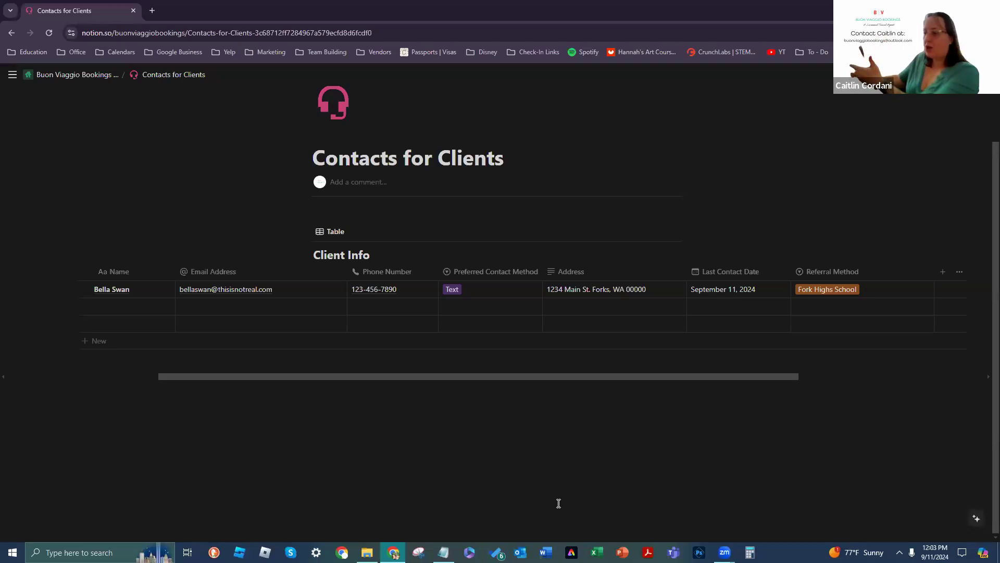
left_click(157, 289)
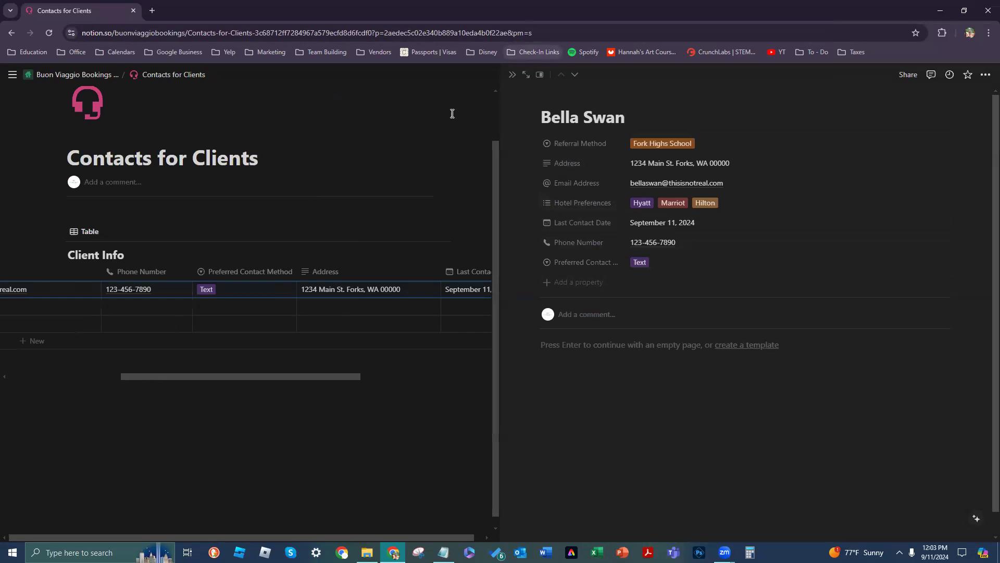
Step: Close and reopen the client's side peek, then expand the record to a full page
left_click(512, 75)
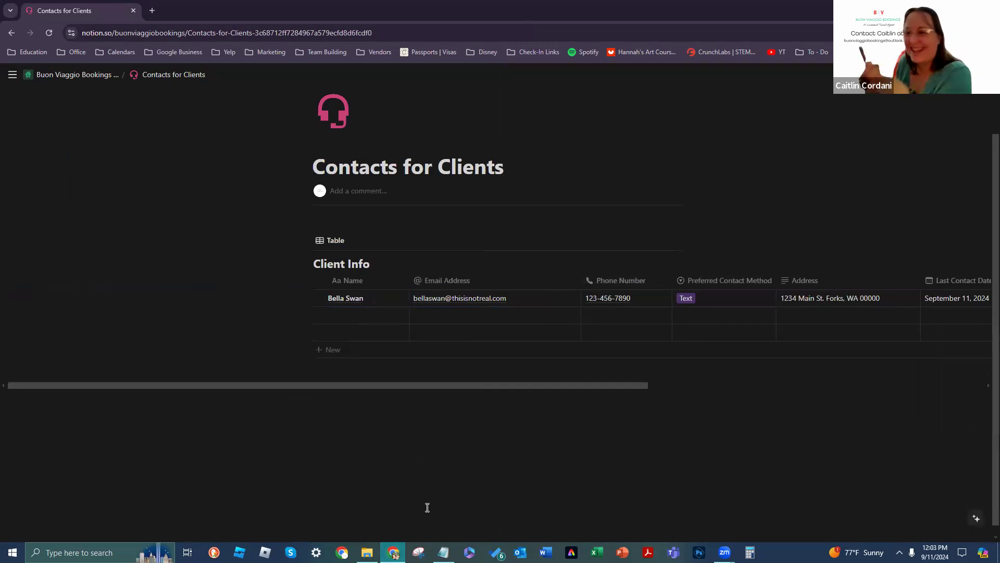
mouse_move(440, 552)
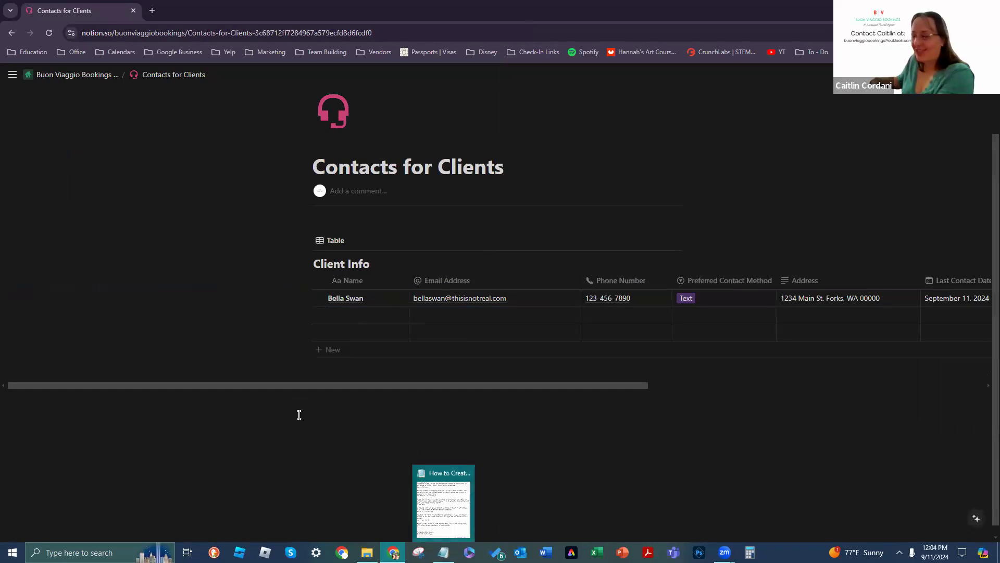
left_click_drag(461, 386, 600, 387)
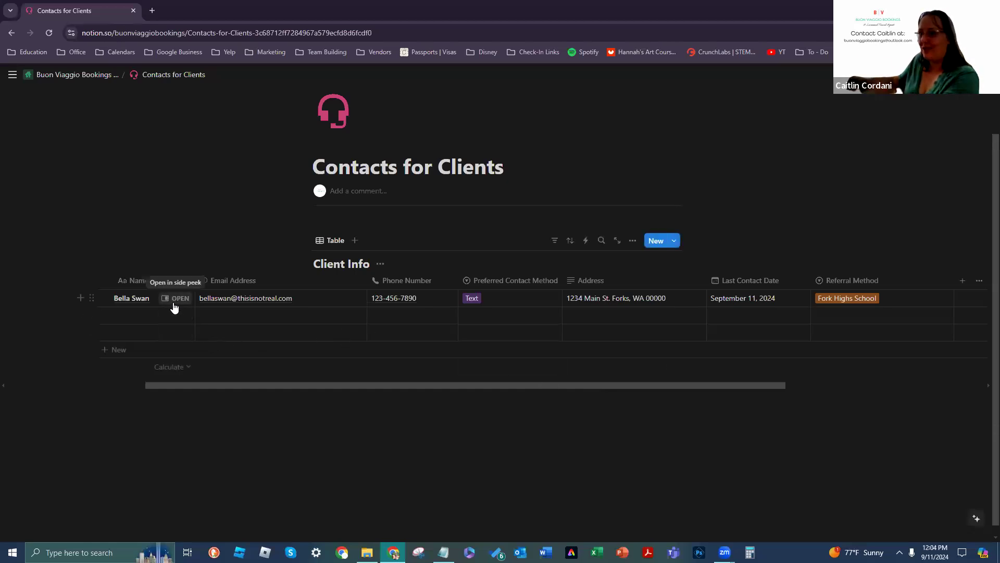
left_click(174, 305)
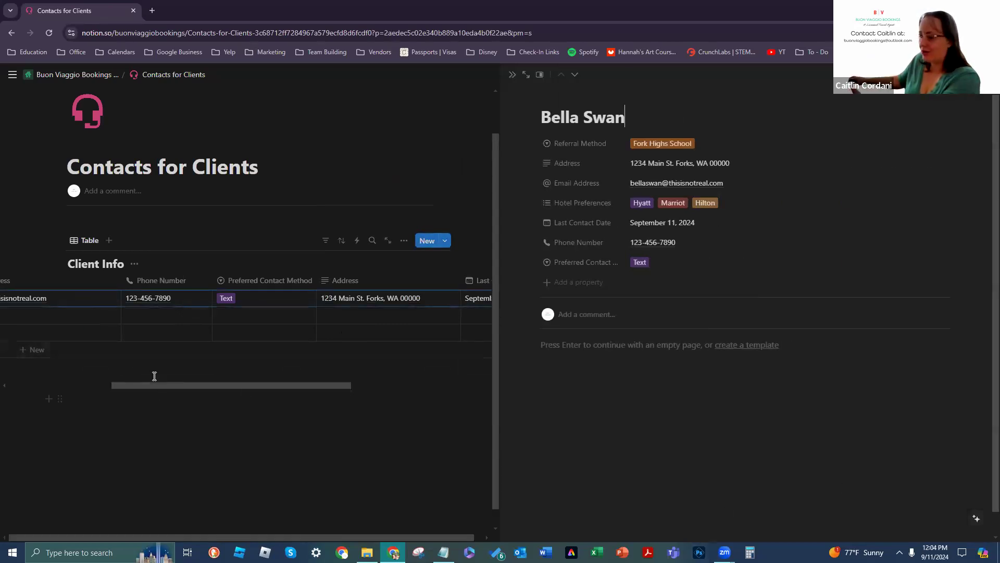
left_click_drag(156, 386, 50, 386)
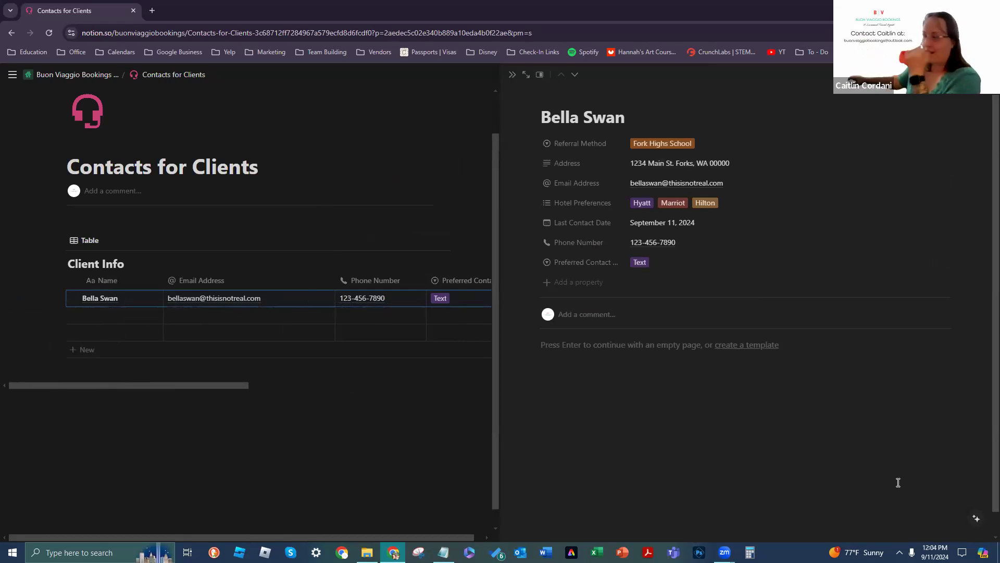
left_click(527, 76)
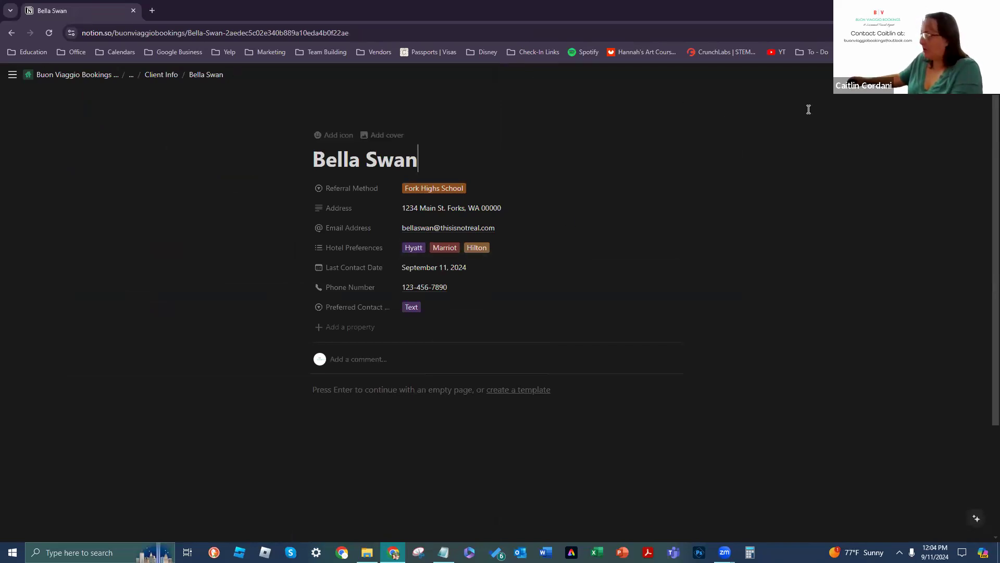
Step: Go back to the Contacts for Clients table and show the peek mode choices for the record
left_click(11, 33)
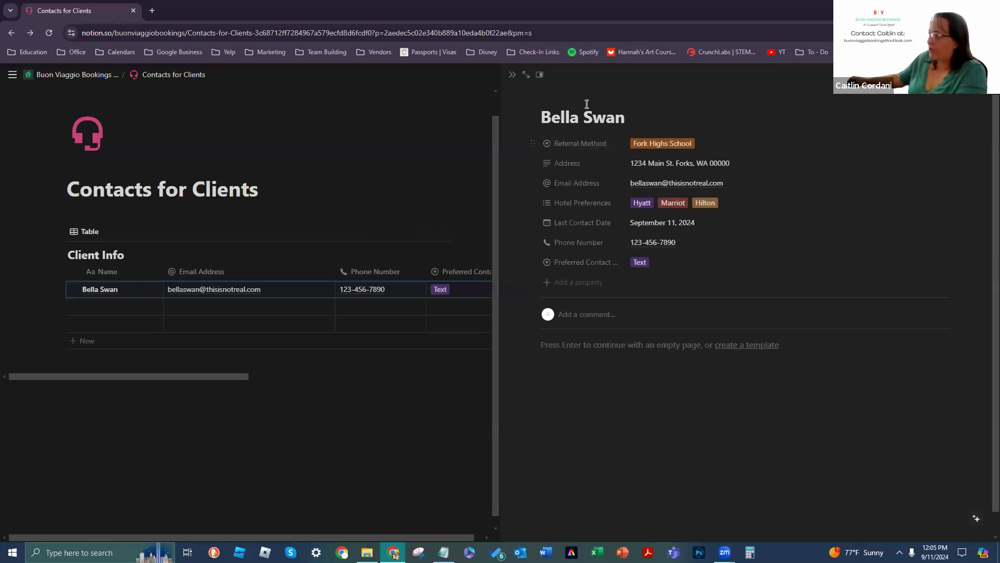
left_click(541, 77)
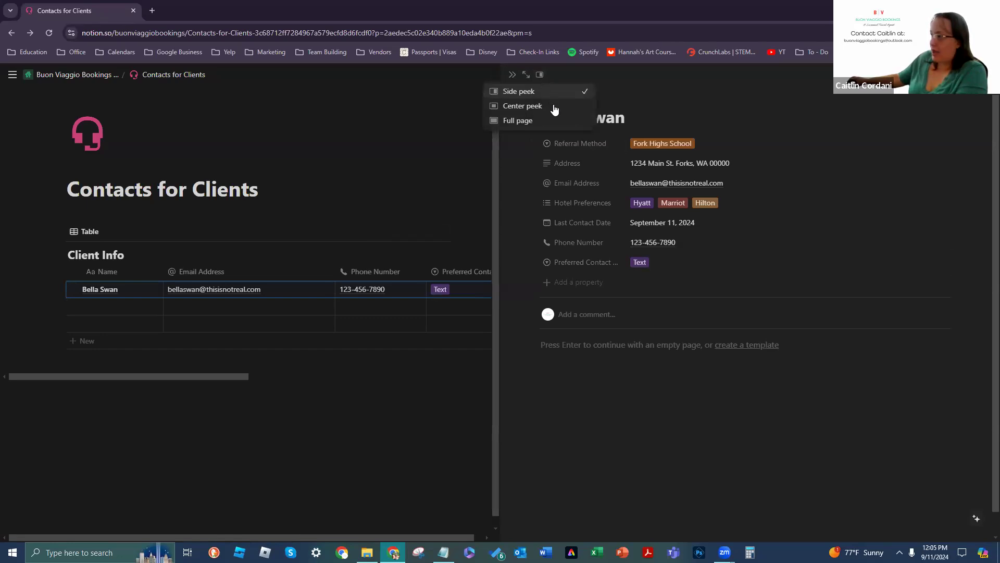
Step: Switch records to Center peek and scroll through the client's record in the pop-up
left_click(522, 105)
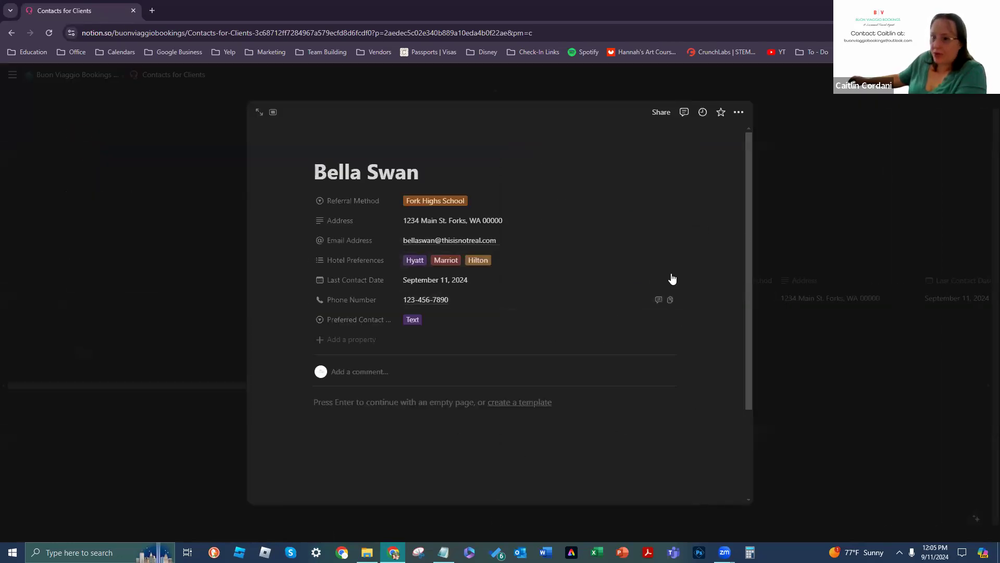
scroll(603, 228, "down", 1)
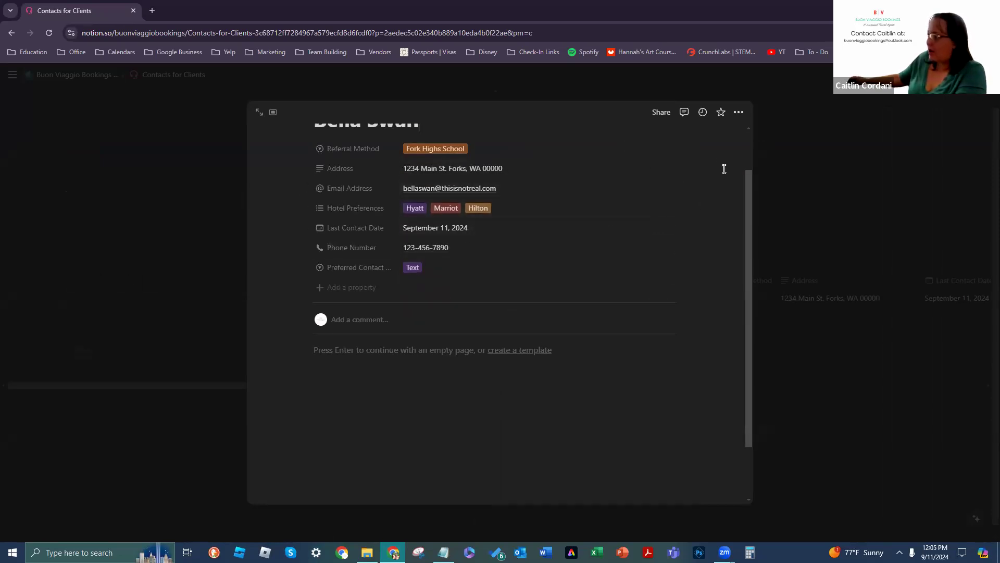
scroll(717, 450, "down", 1)
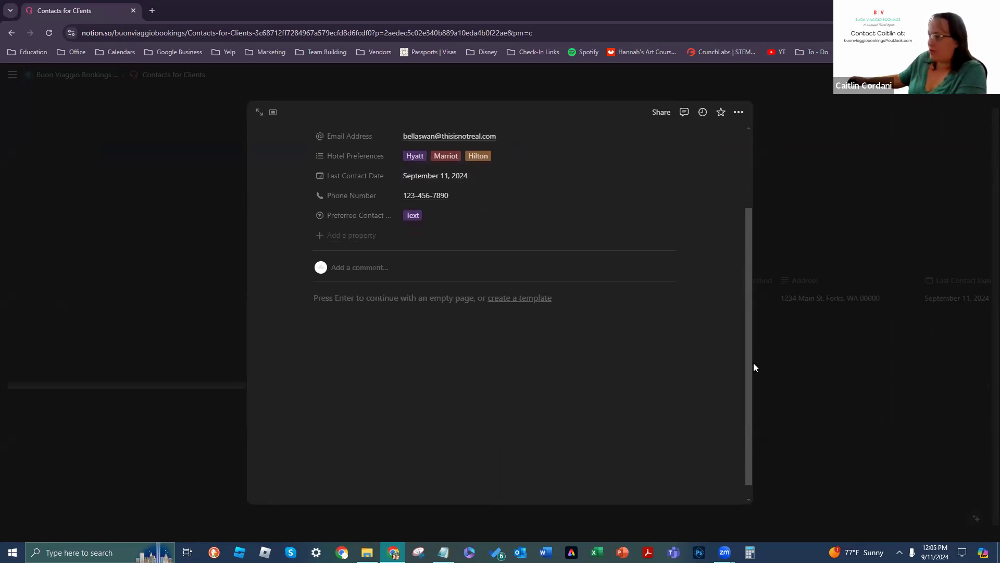
scroll(716, 302, "up", 2)
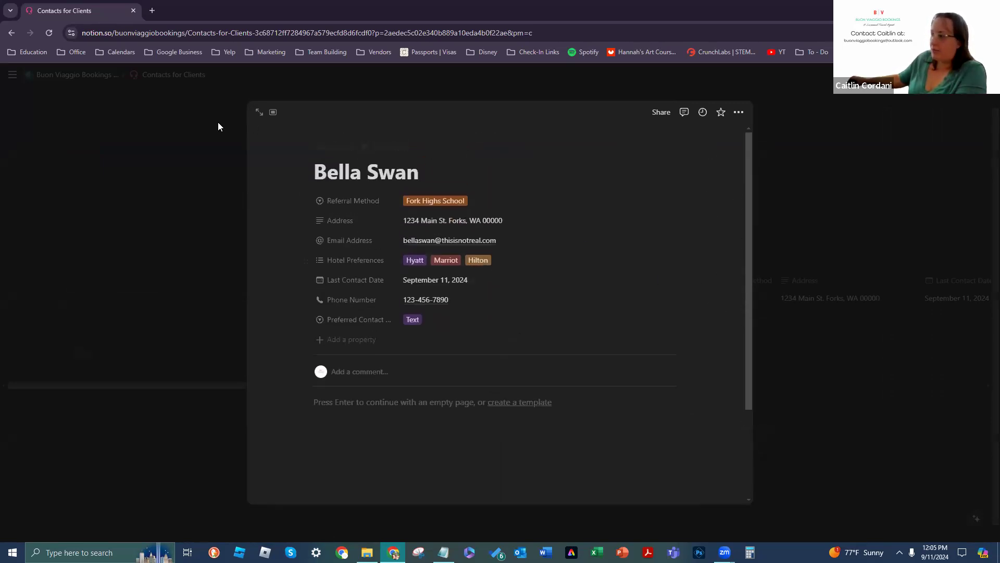
scroll(590, 283, "down", 1)
scroll(690, 223, "up", 1)
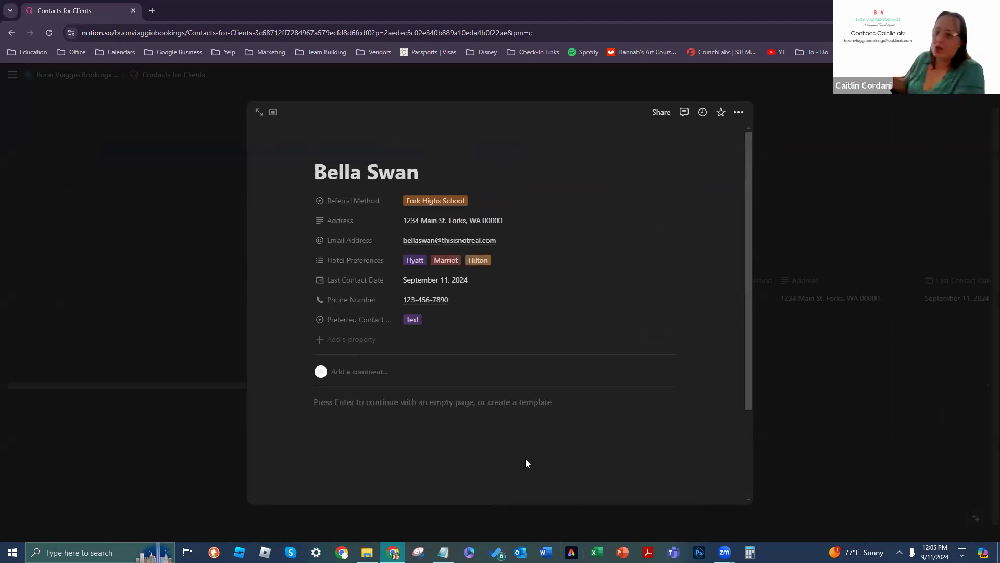
scroll(623, 307, "down", 1)
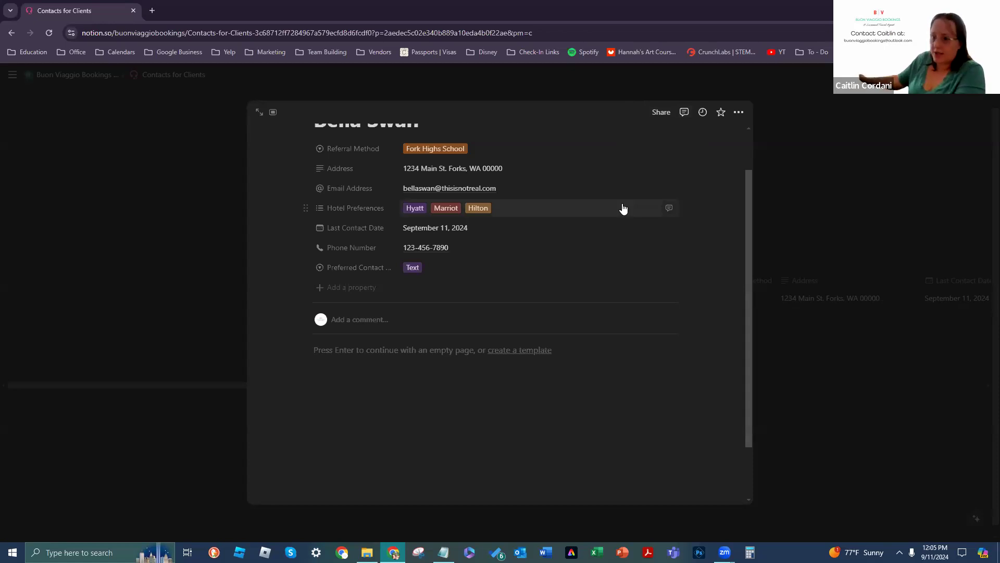
Step: Check the record's update history, star it as a favorite, and close the pop-up
left_click(704, 113)
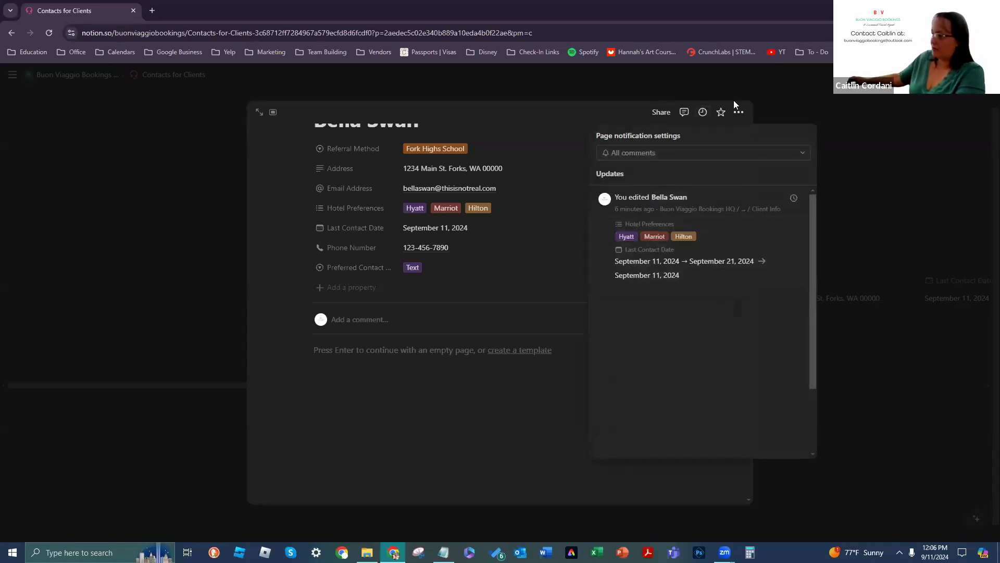
left_click(701, 115)
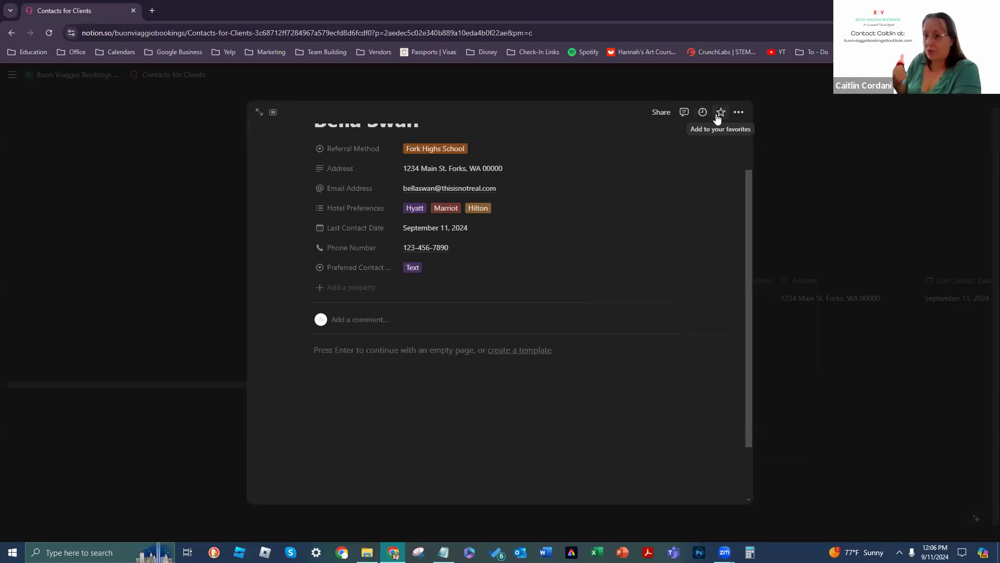
left_click(718, 116)
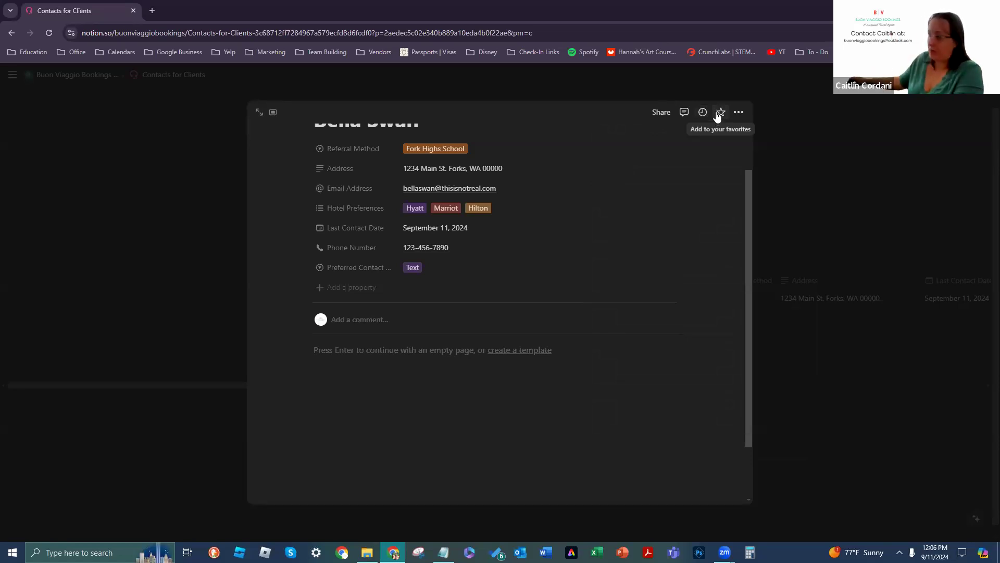
left_click(134, 163)
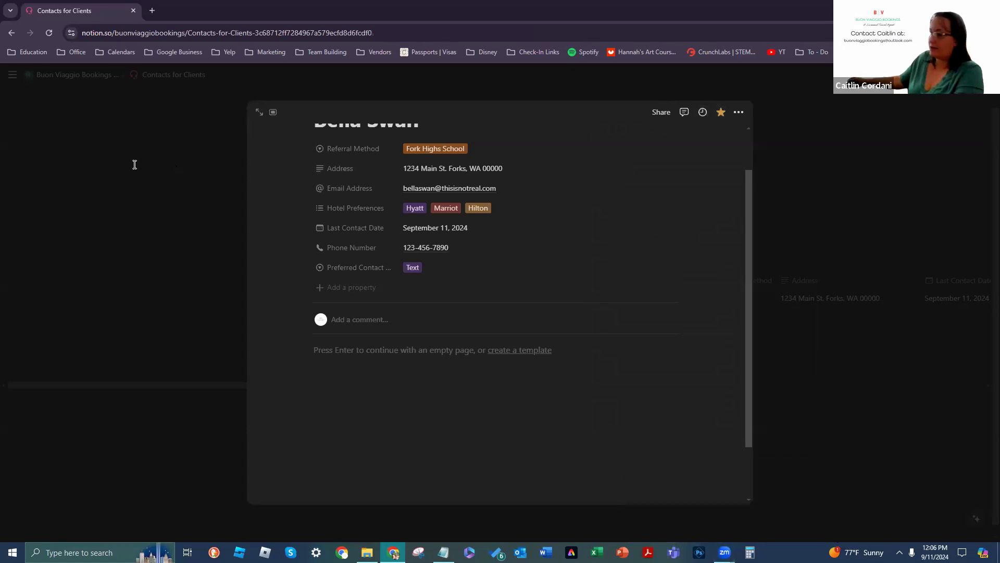
mouse_move(14, 105)
scroll(62, 261, "up", 3)
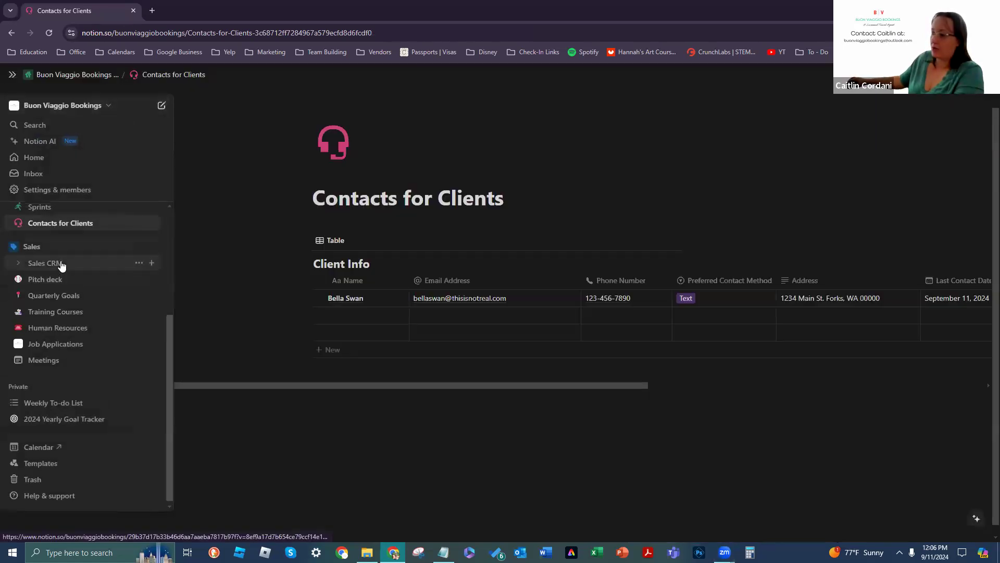
Step: Remove Bella Swan from the sidebar Favorites list
scroll(70, 233, "up", 1)
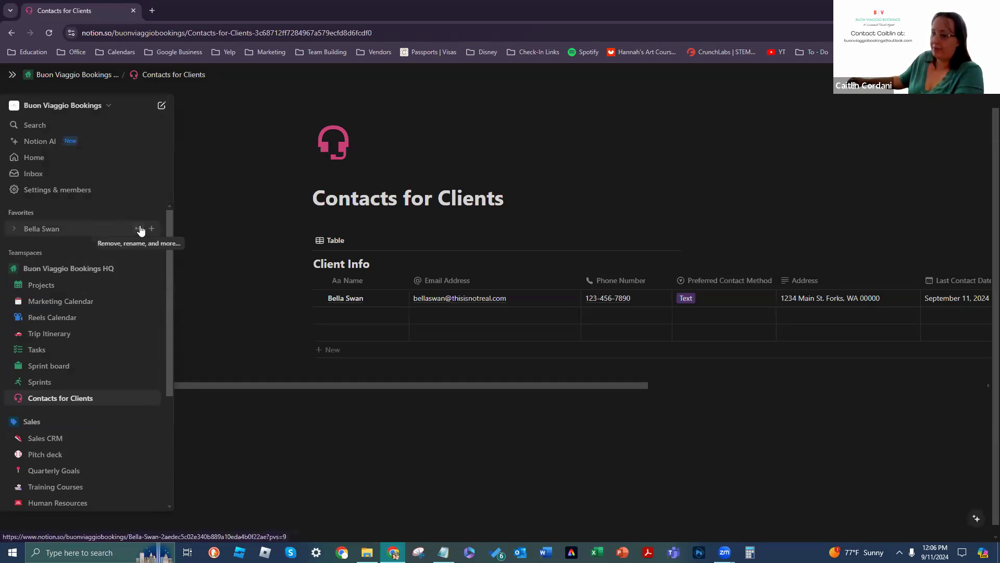
left_click(140, 230)
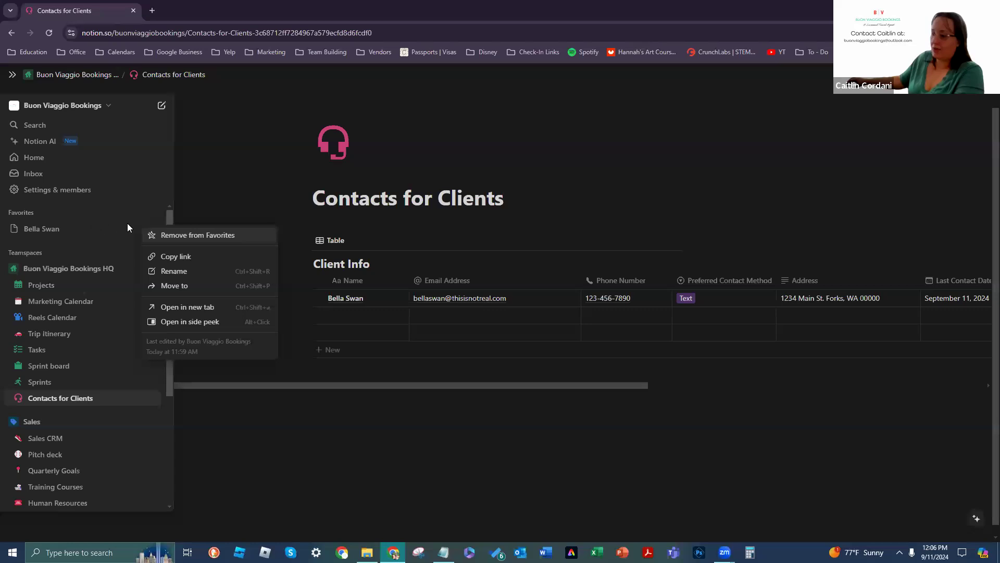
left_click(163, 236)
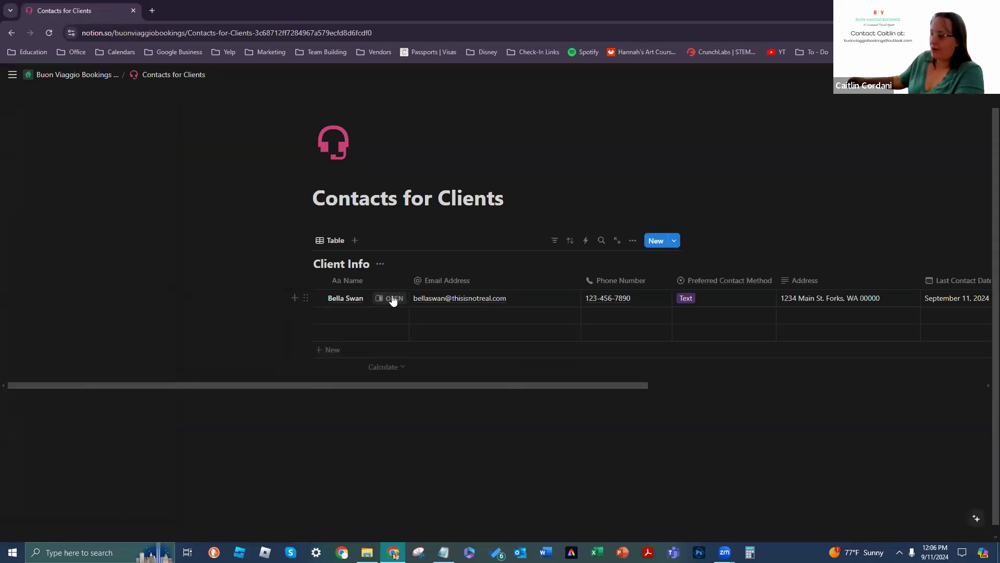
Step: Open Bella Swan's record as a full page and create a new empty Client Info template
left_click(391, 297)
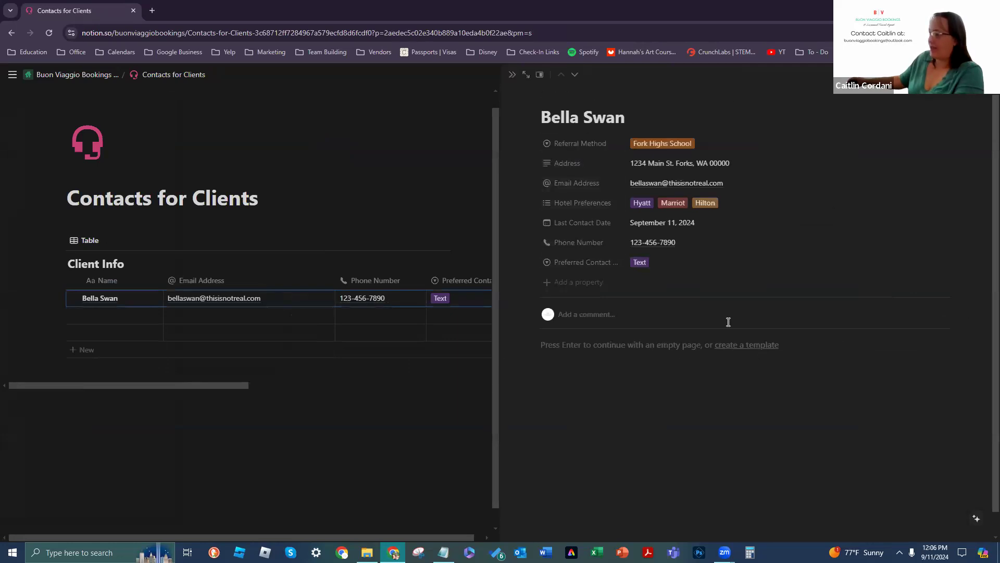
left_click(526, 75)
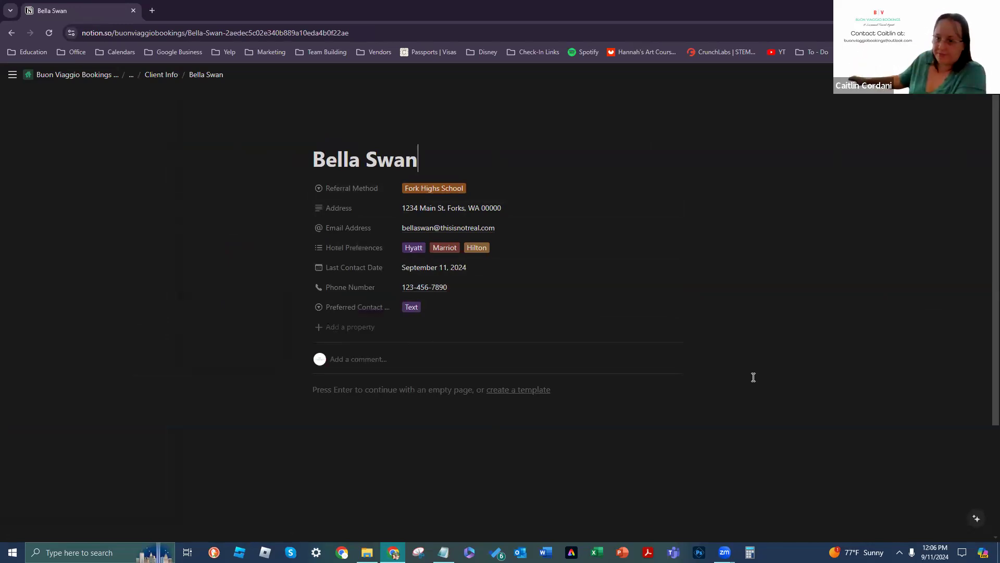
left_click(515, 391)
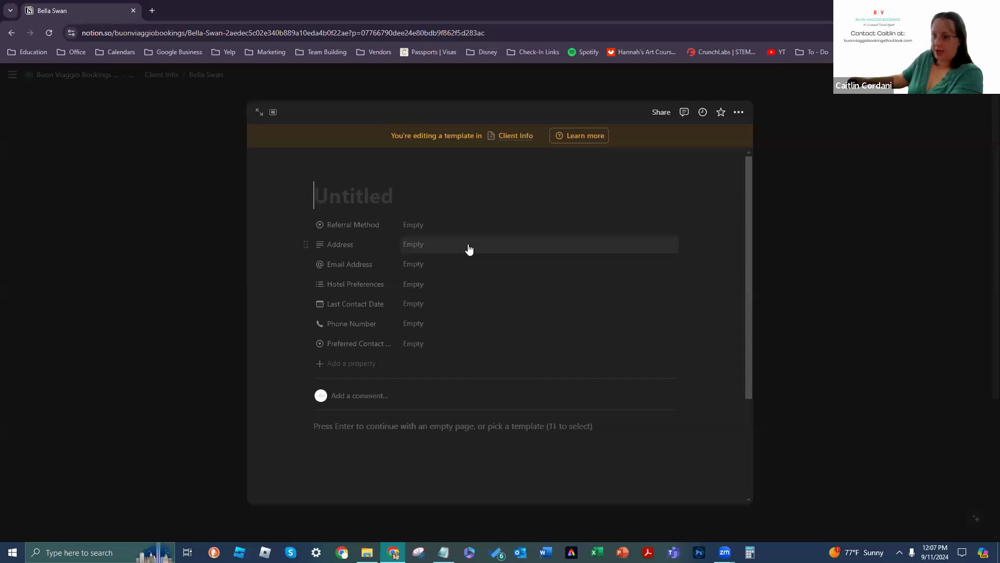
Step: Write a 'Last Contact' line in the template body below the empty properties
scroll(396, 348, "down", 2)
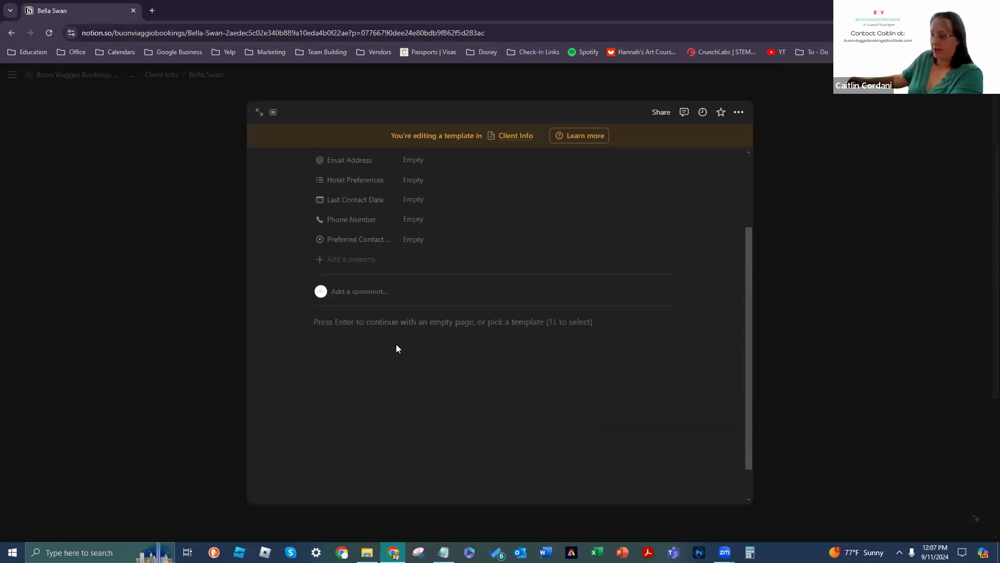
left_click(465, 332)
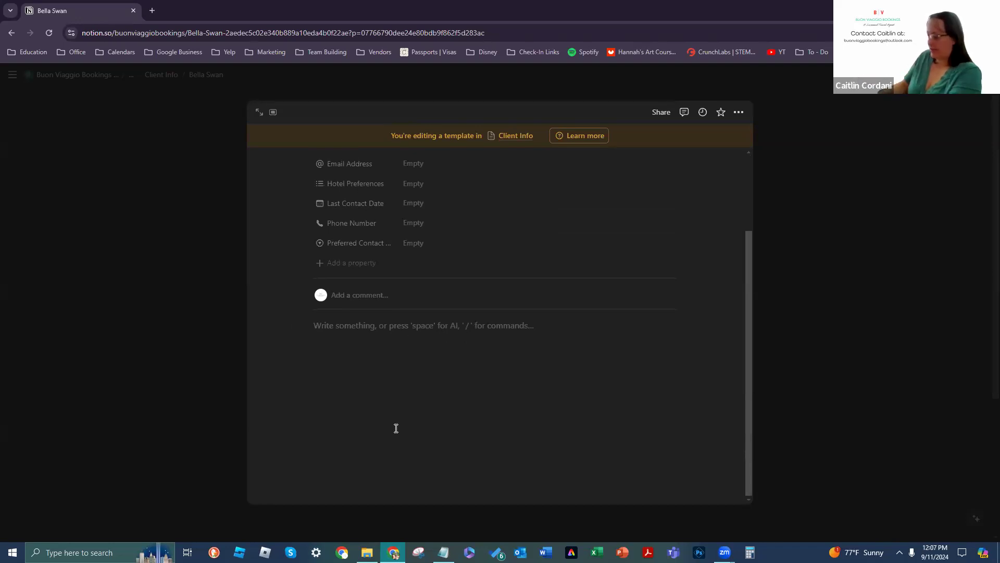
type("Contact In")
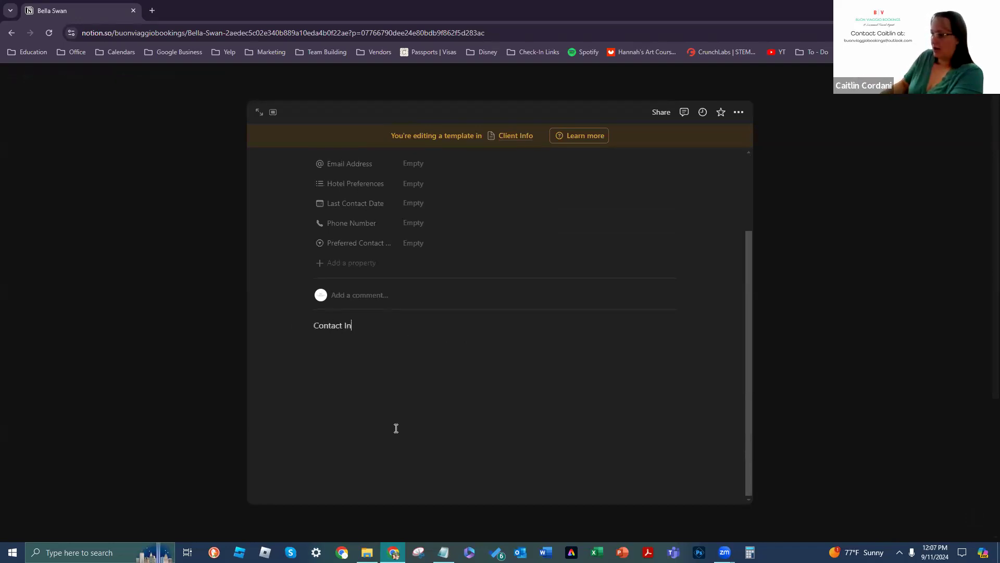
type("formation")
key("BackSpace")
key("BackSpace")
key("BackSpace")
key("BackSpace")
key("BackSpace")
key("BackSpace")
key("BackSpace")
key("BackSpace")
key("BackSpace")
key("BackSpace")
key("BackSpace")
key("BackSpace")
key("BackSpace")
key("BackSpace")
key("BackSpace")
key("BackSpace")
key("BackSpace")
key("BackSpace")
key("BackSpace")
type("Lax")
type("t Contact")
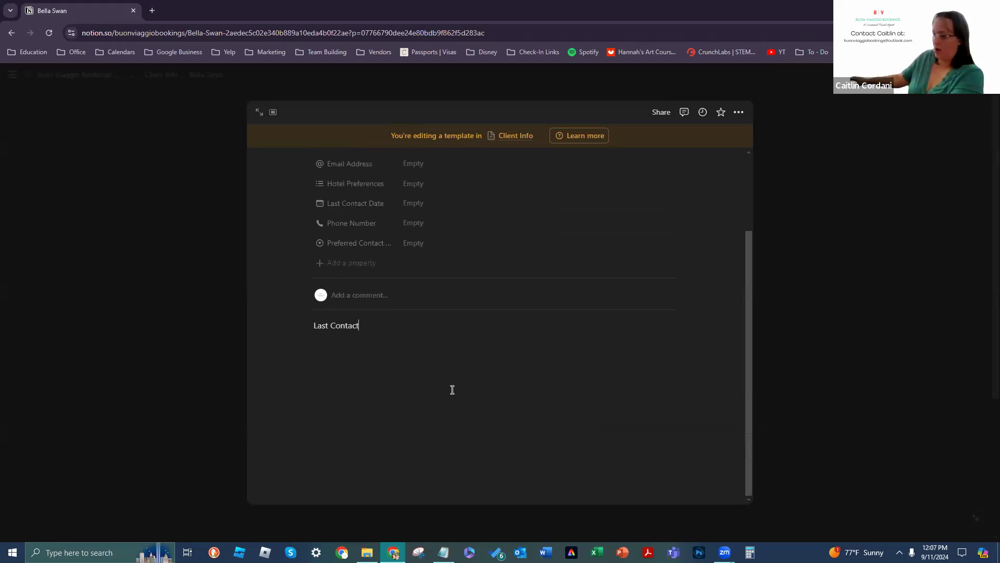
left_click(306, 326)
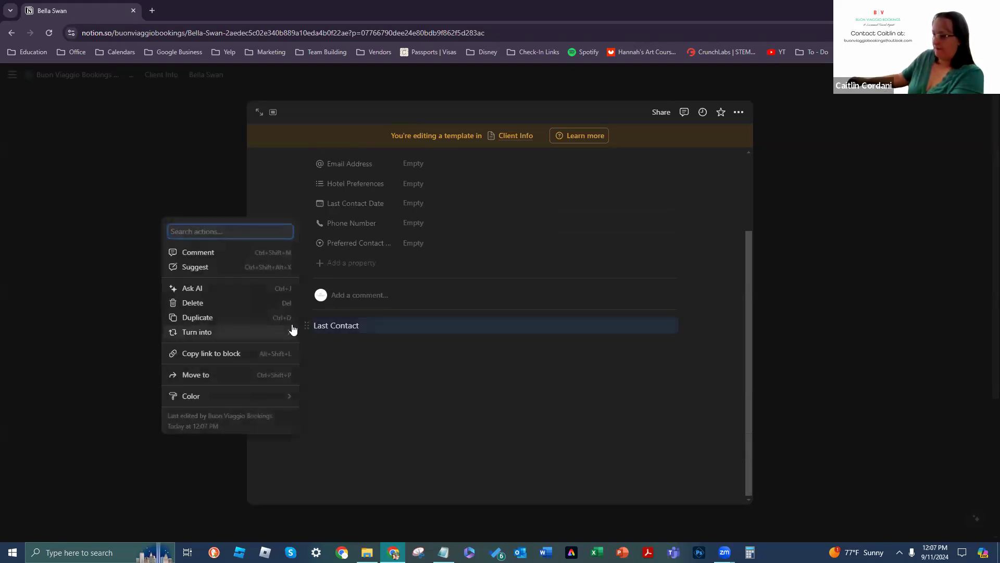
left_click(504, 329)
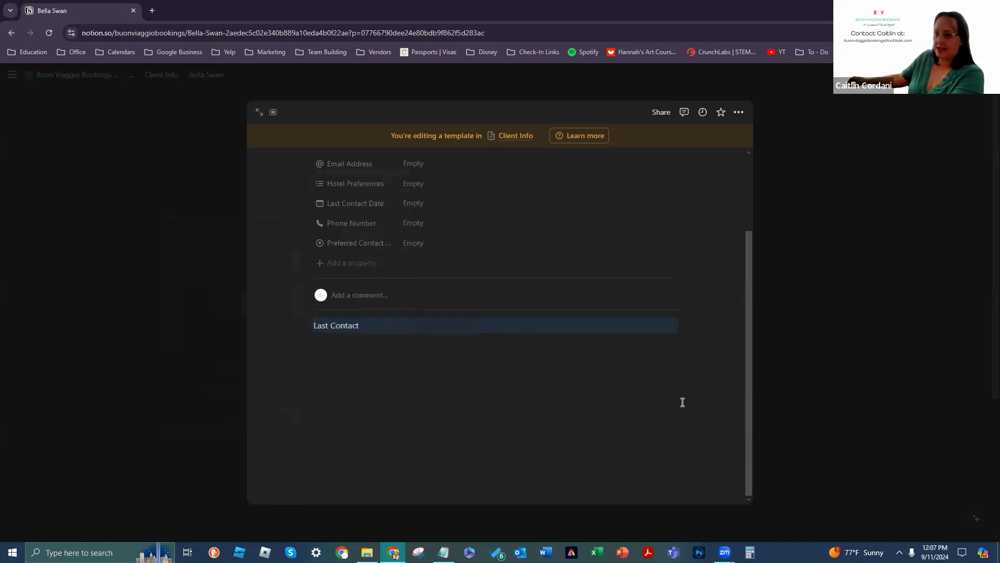
Step: Turn 'Last Contact' into a Heading 1 and type 'Client Name' on the line below
left_click(307, 325)
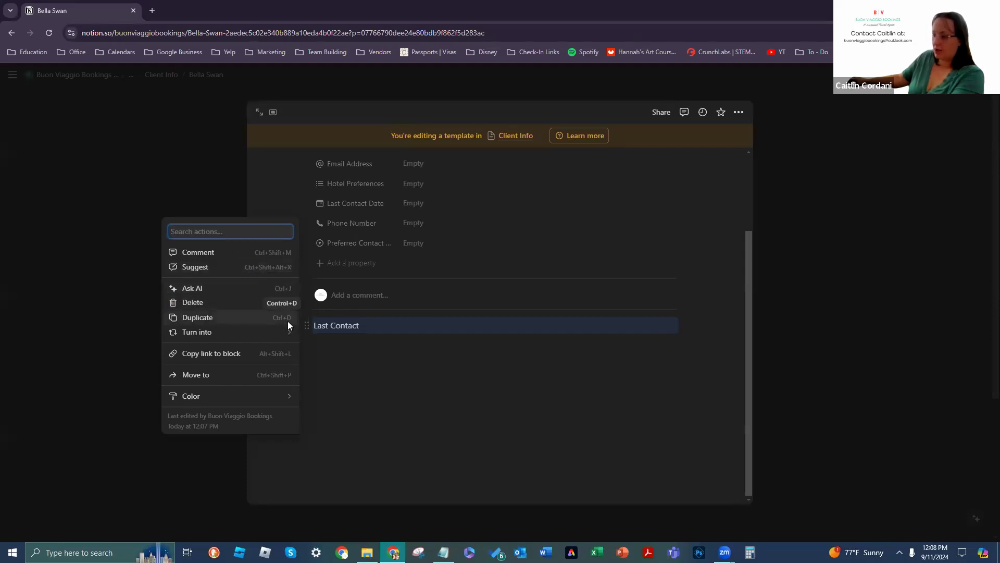
mouse_move(288, 334)
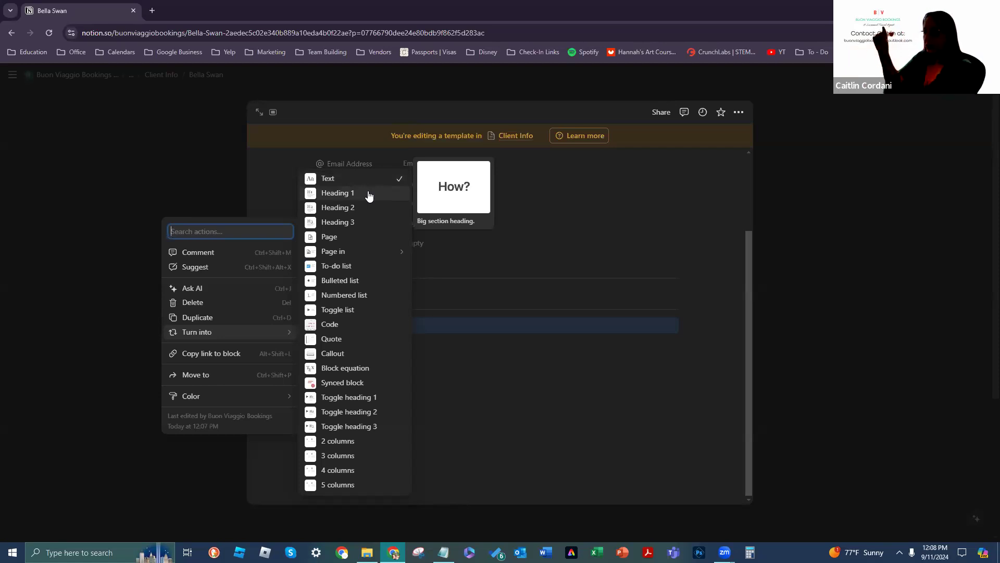
left_click(368, 194)
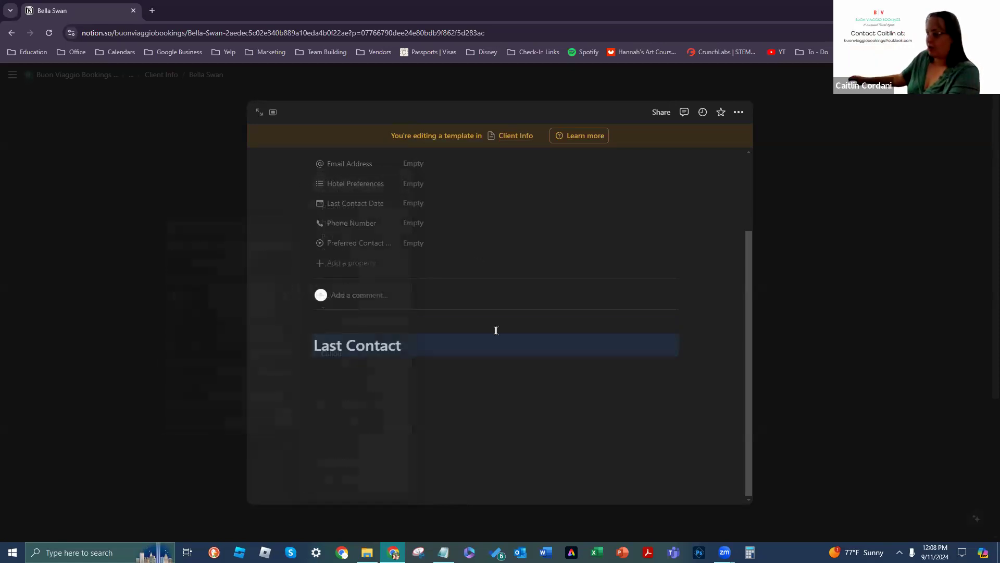
key("Return")
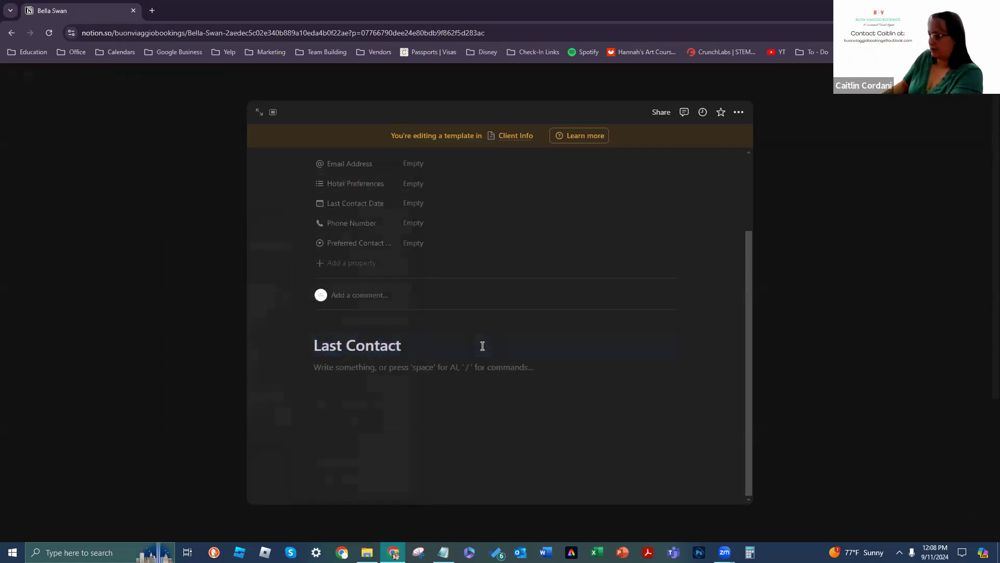
type("Client Name")
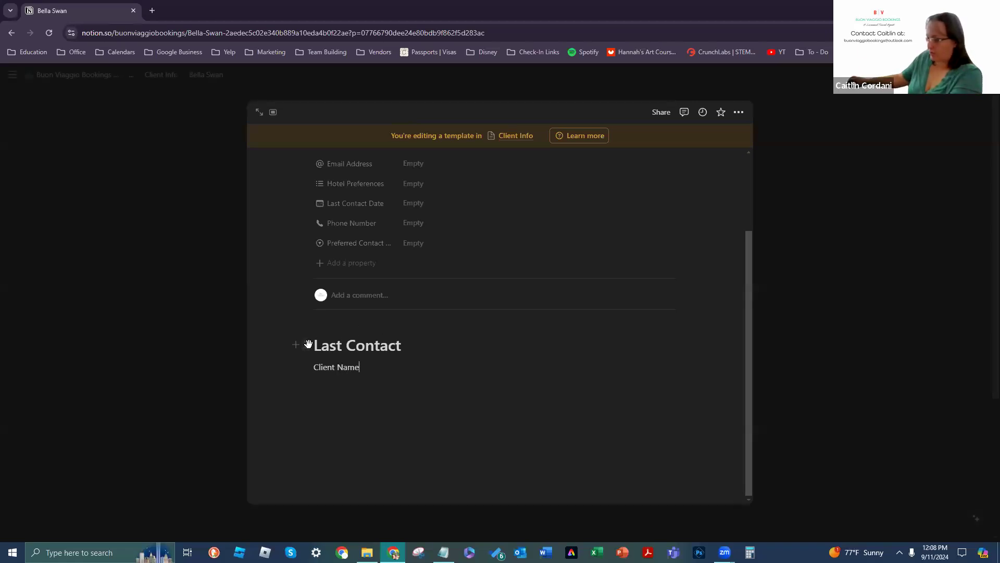
Step: Turn the Client Name line into a Heading 2
left_click(307, 367)
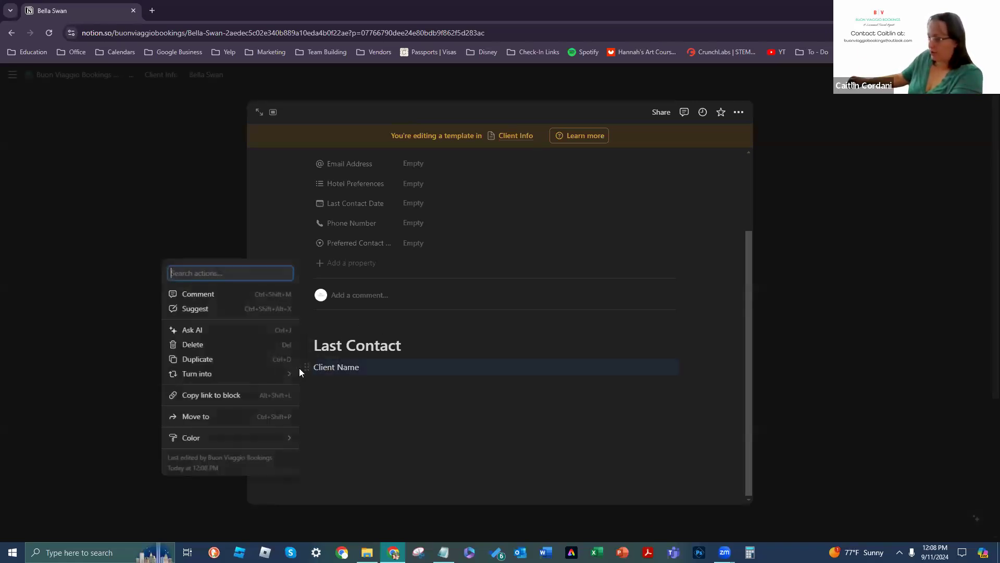
mouse_move(289, 373)
left_click(345, 248)
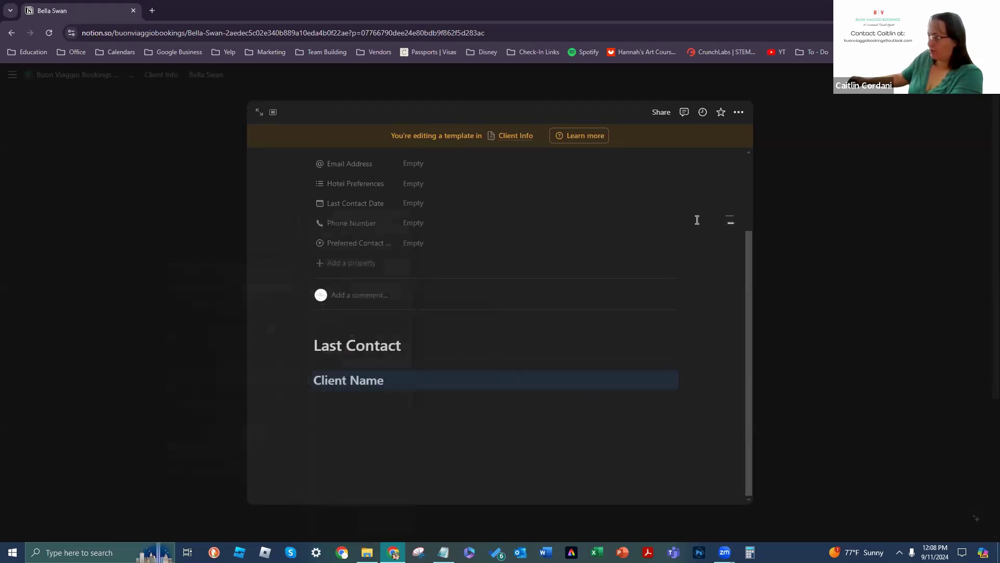
Step: Add an 'Information' Heading 3 below Client Name, then delete it
mouse_move(698, 230)
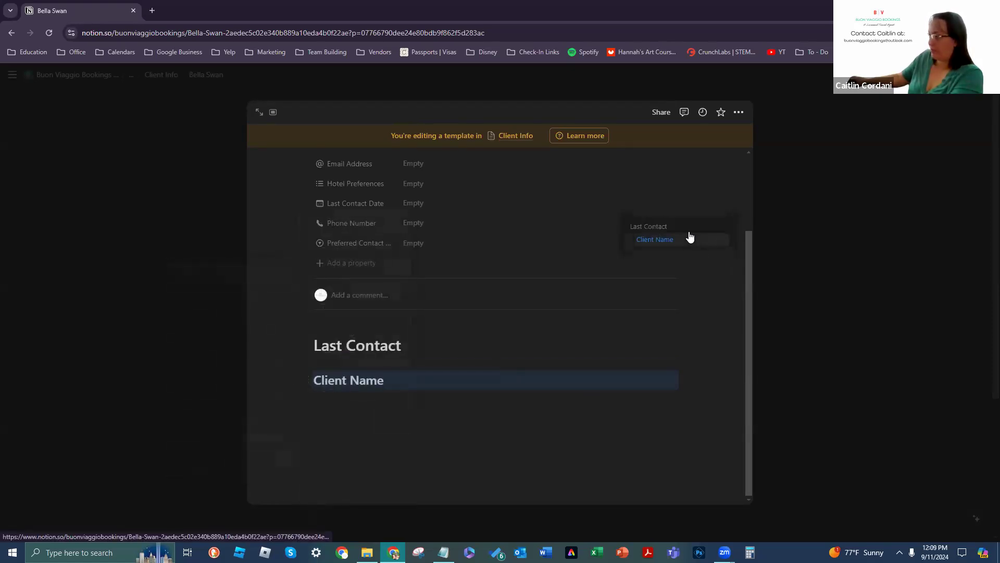
left_click(450, 385)
key("Return")
type("Information")
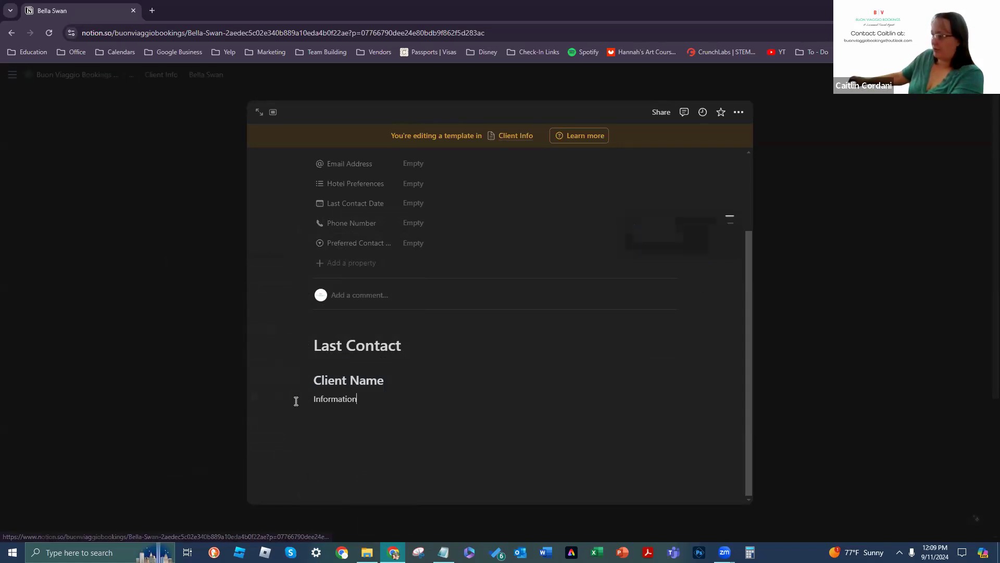
left_click(300, 394)
mouse_move(289, 404)
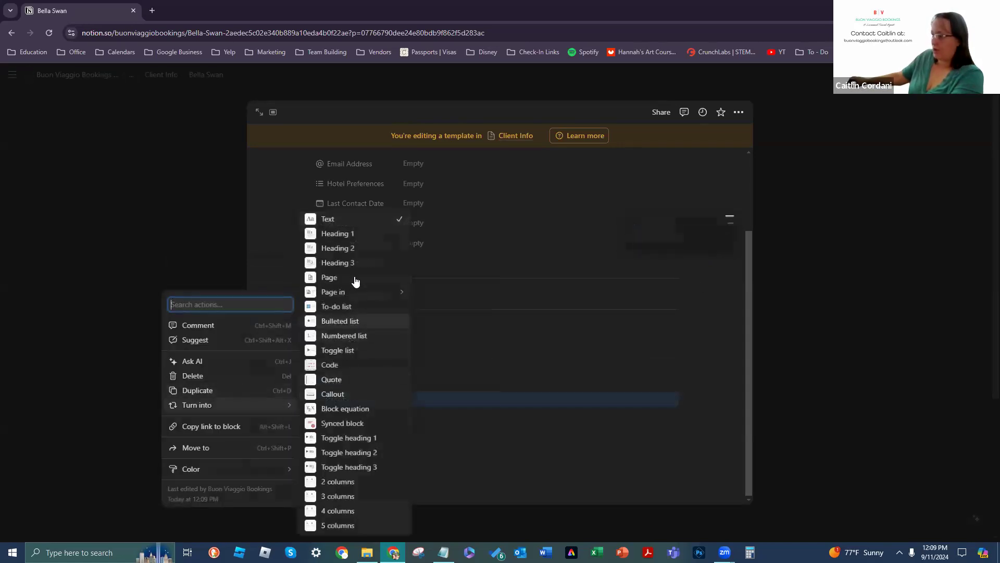
left_click(353, 265)
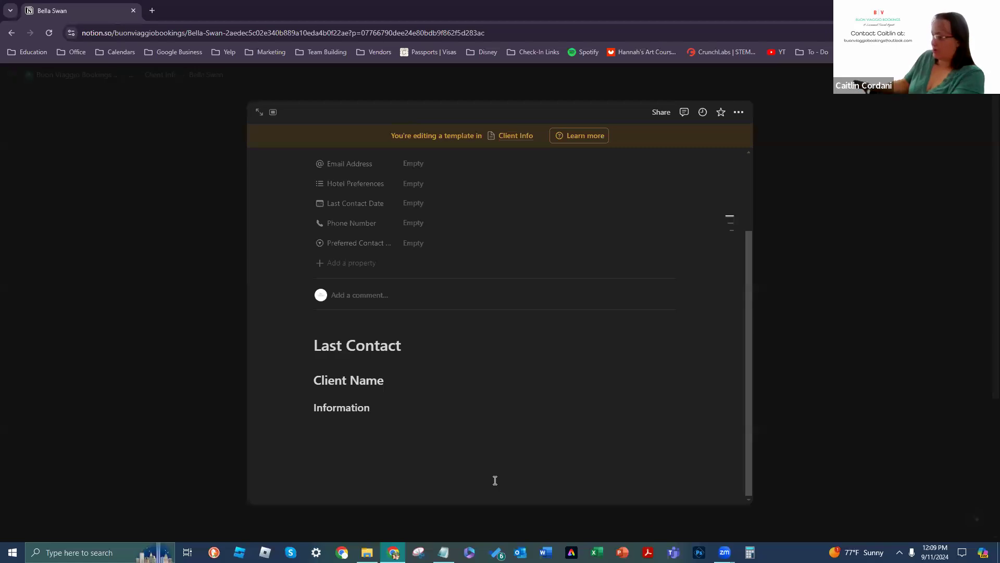
left_click(306, 406)
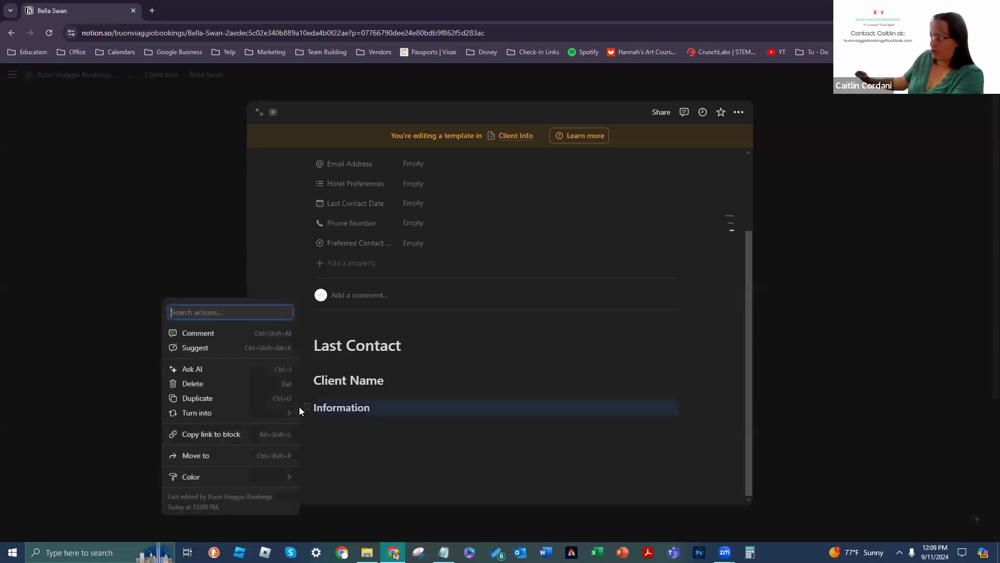
left_click(458, 403)
key("BackSpace")
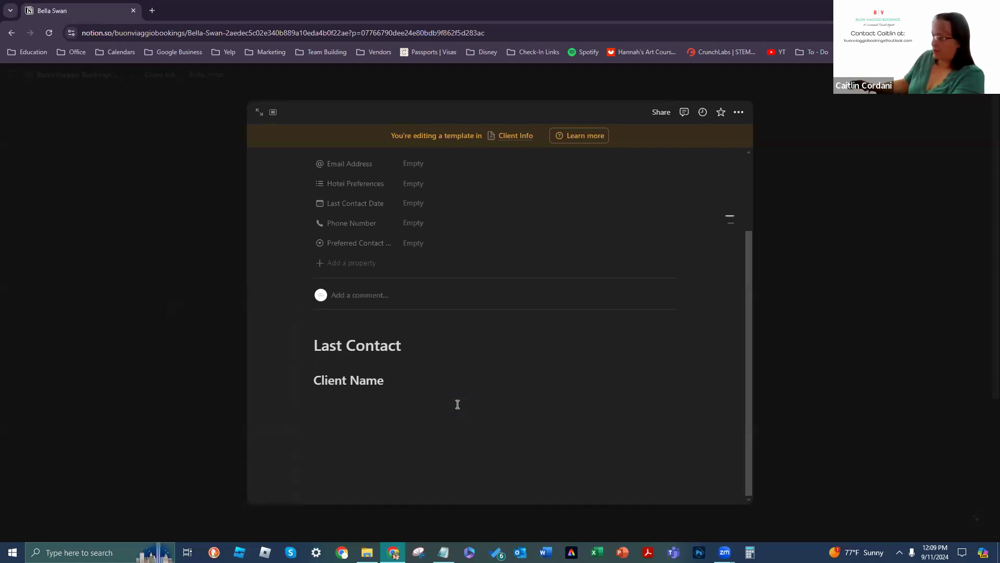
Step: Delete the Client Name heading and add an empty line under Last Contact
left_click(310, 375)
left_click(468, 413)
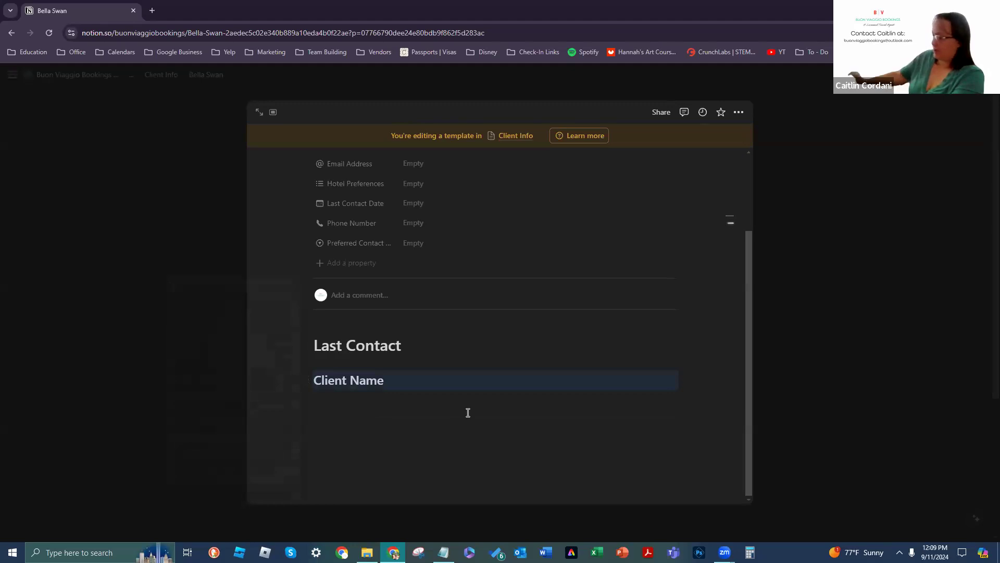
key("BackSpace")
left_click(409, 351)
key("Return")
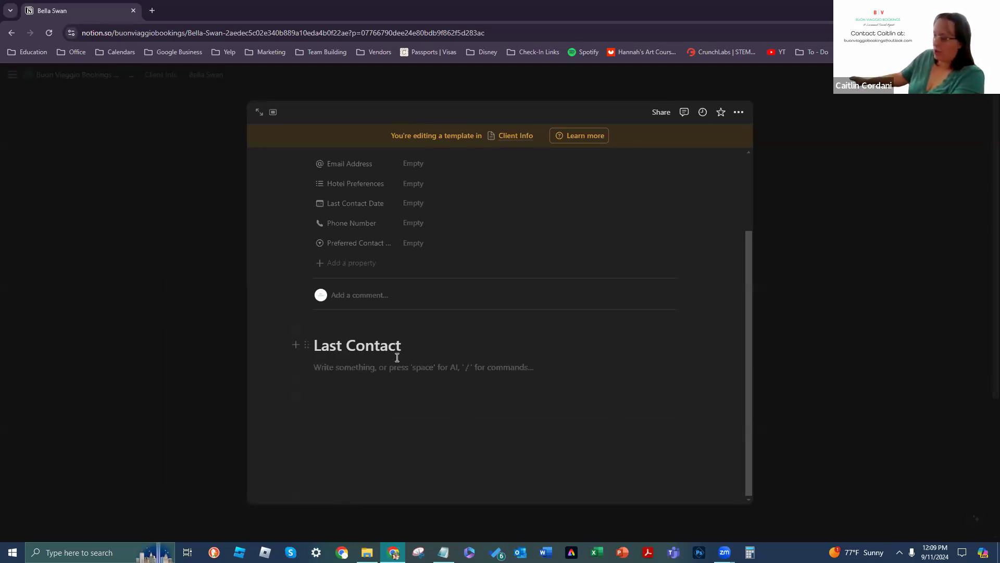
Step: Try turning the empty line into a bullet, then revert it to a plain empty line
left_click(307, 367)
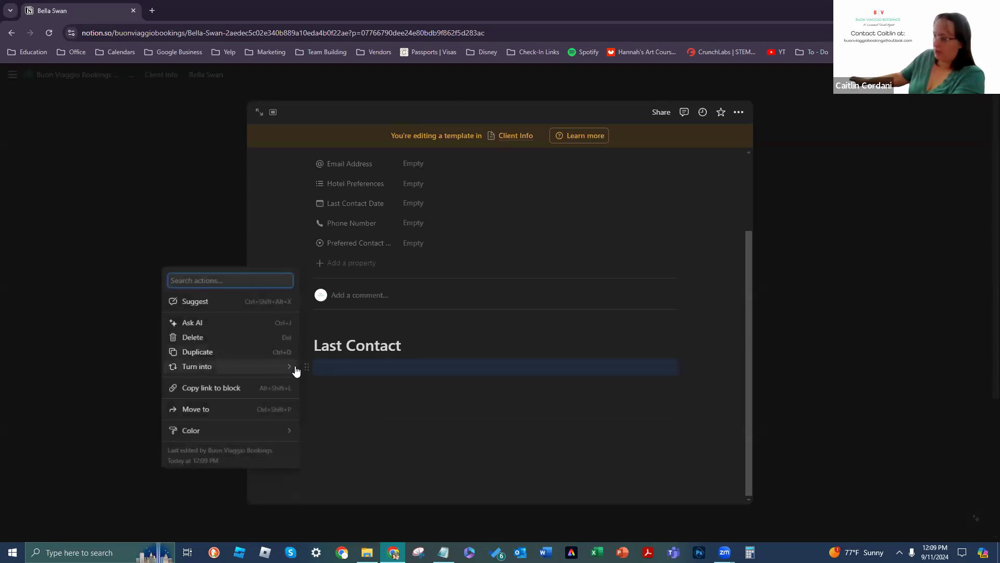
mouse_move(292, 367)
left_click(386, 315)
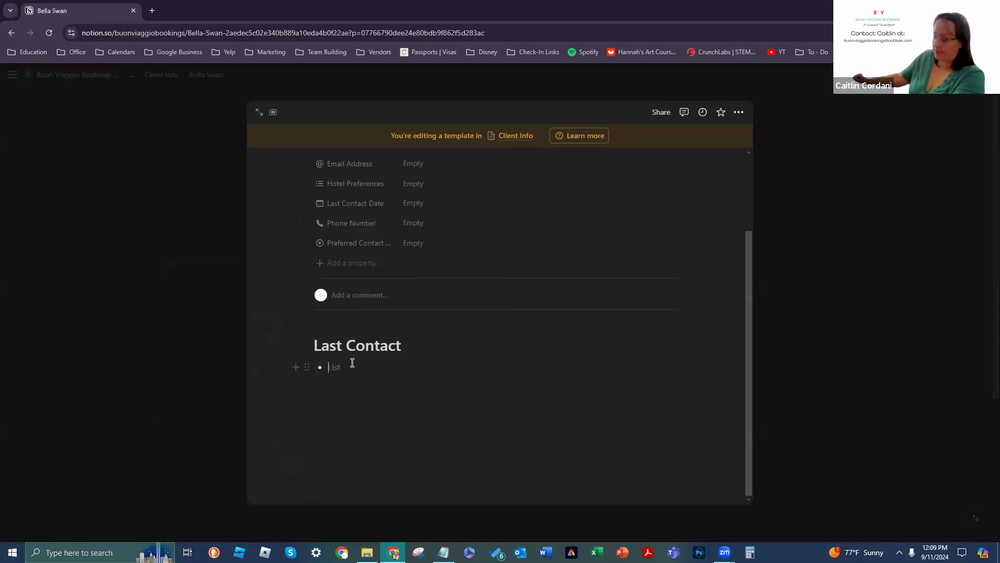
key("BackSpace")
key("Return")
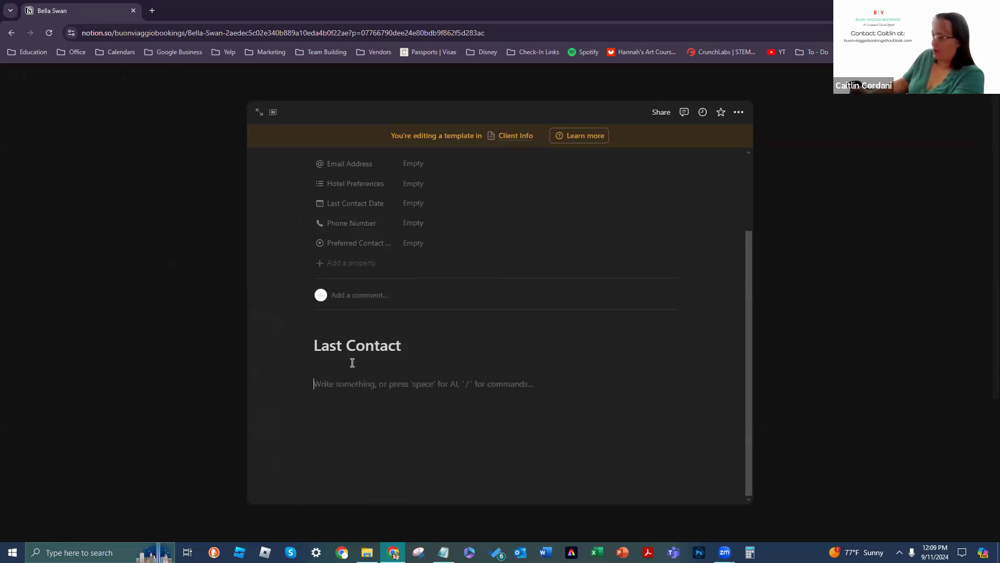
key("BackSpace")
key("BackSpace")
key("Return")
key("Return")
key("BackSpace")
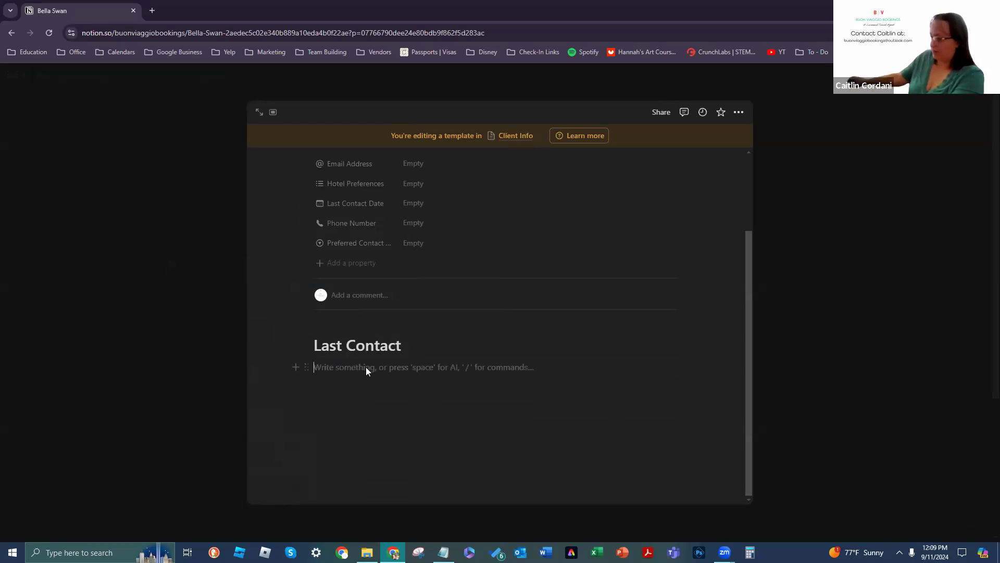
Step: Convert the empty line to a to-do, undo it, and reopen its block menu
left_click(309, 367)
left_click(310, 368)
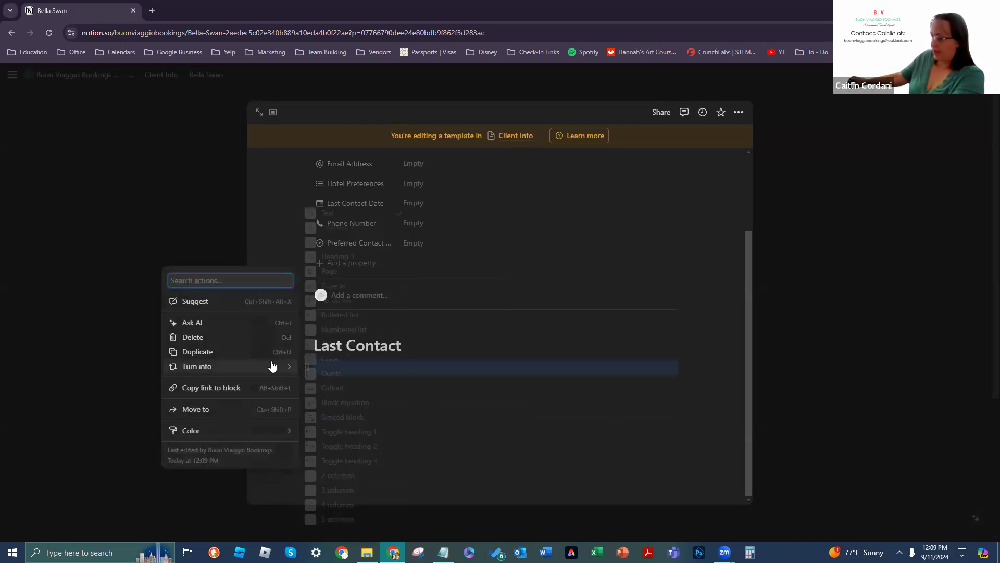
mouse_move(269, 366)
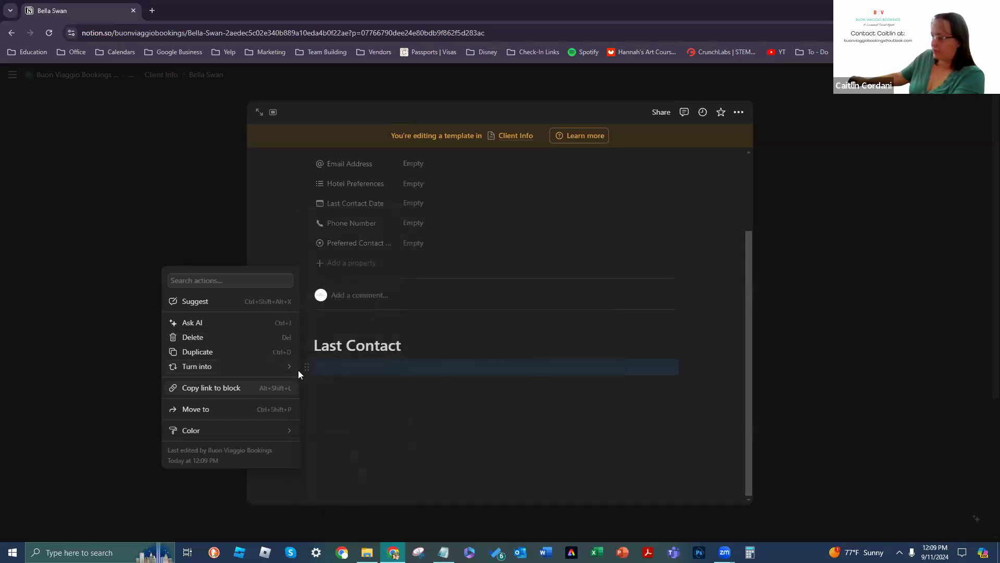
left_click(352, 301)
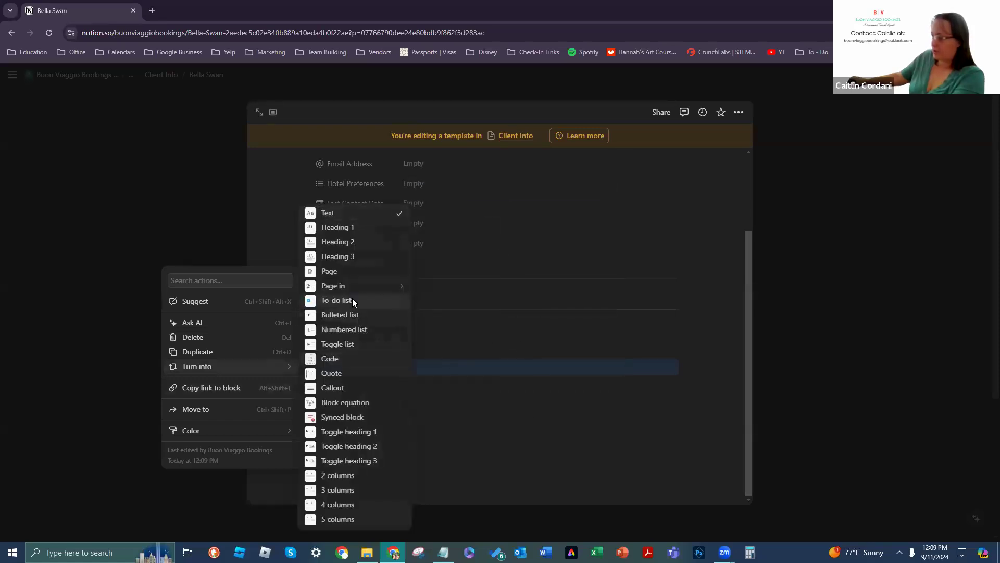
key("BackSpace")
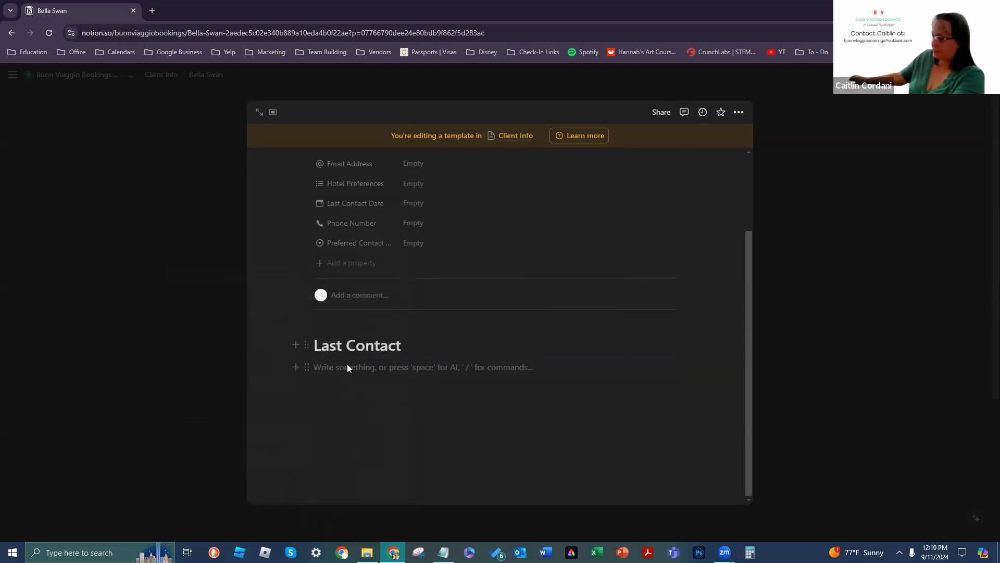
left_click(306, 367)
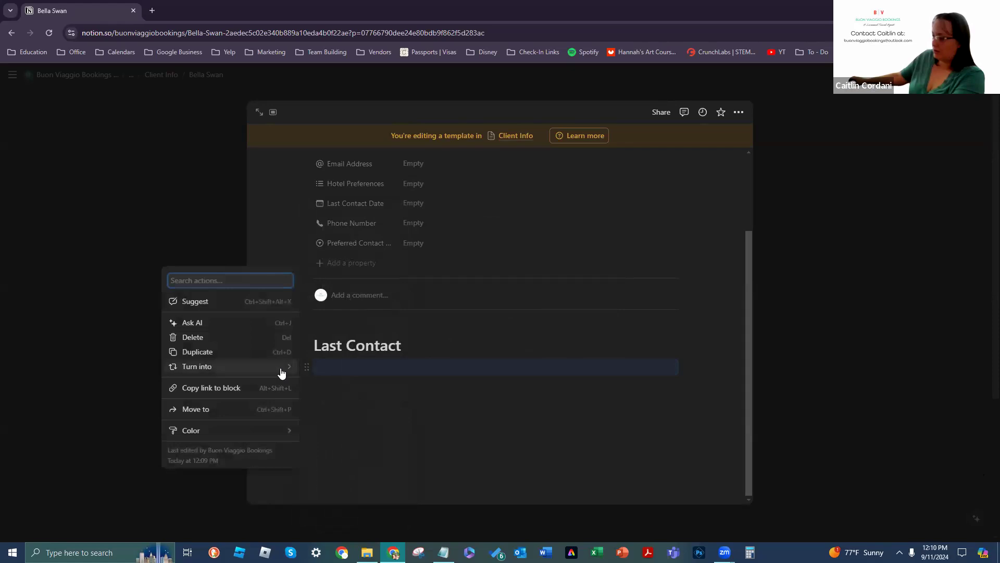
Step: Turn the empty line under Last Contact into a page inside Projects
mouse_move(282, 366)
mouse_move(326, 285)
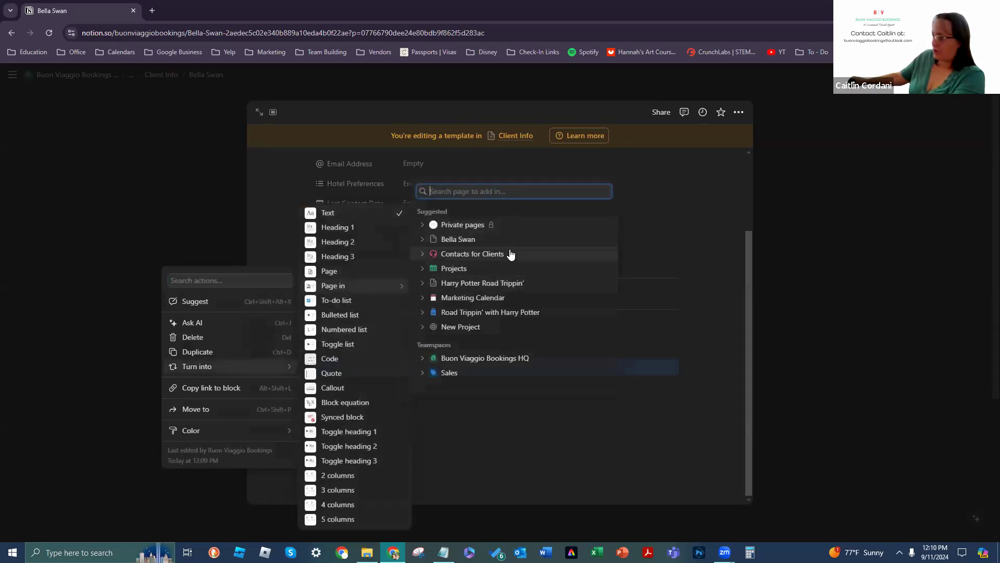
left_click(525, 275)
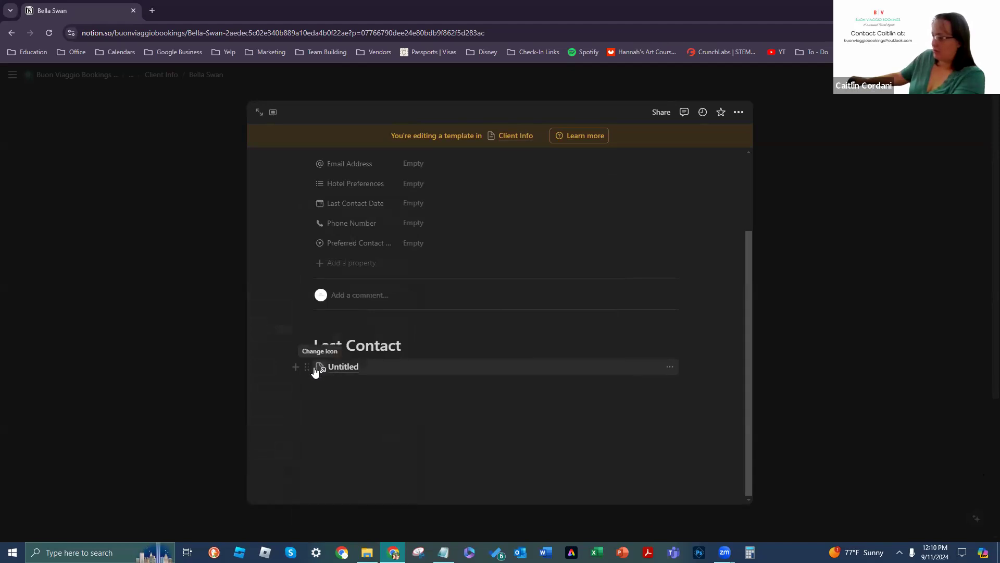
Step: Inspect the new Untitled page, then return to the client template
left_click(336, 368)
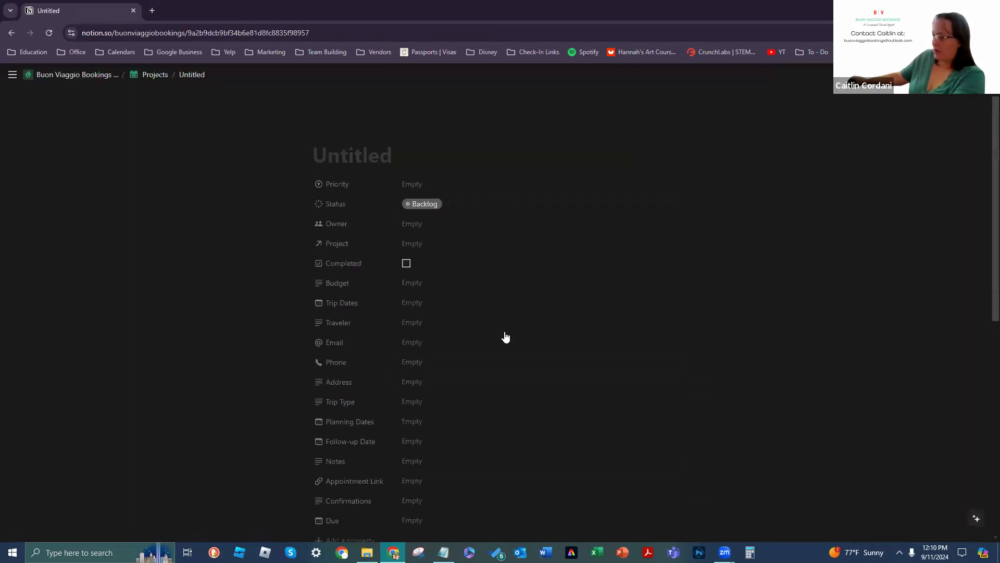
scroll(469, 323, "down", 6)
scroll(456, 360, "up", 3)
scroll(458, 313, "up", 3)
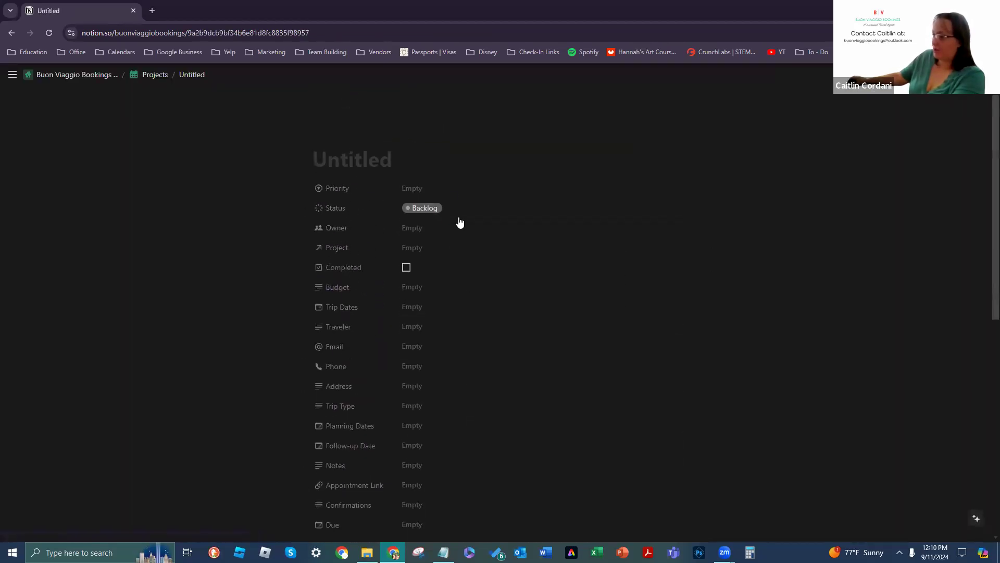
scroll(469, 424, "down", 2)
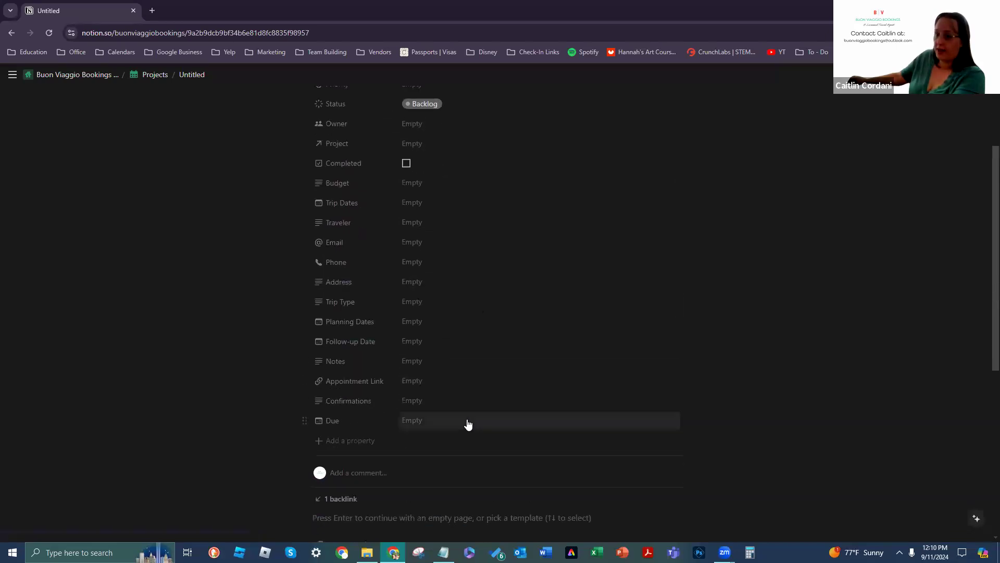
scroll(458, 420, "down", 2)
scroll(462, 344, "up", 3)
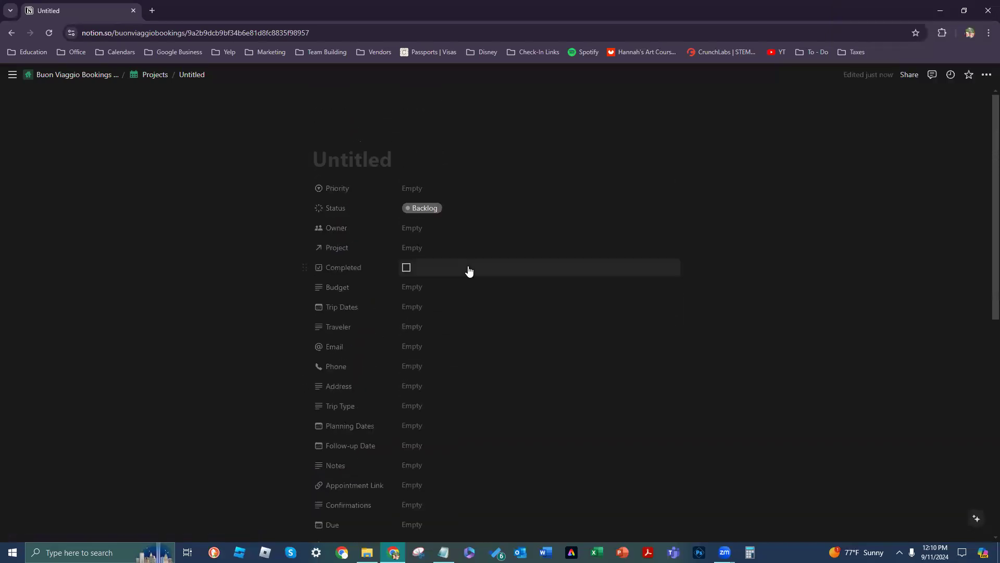
left_click(11, 32)
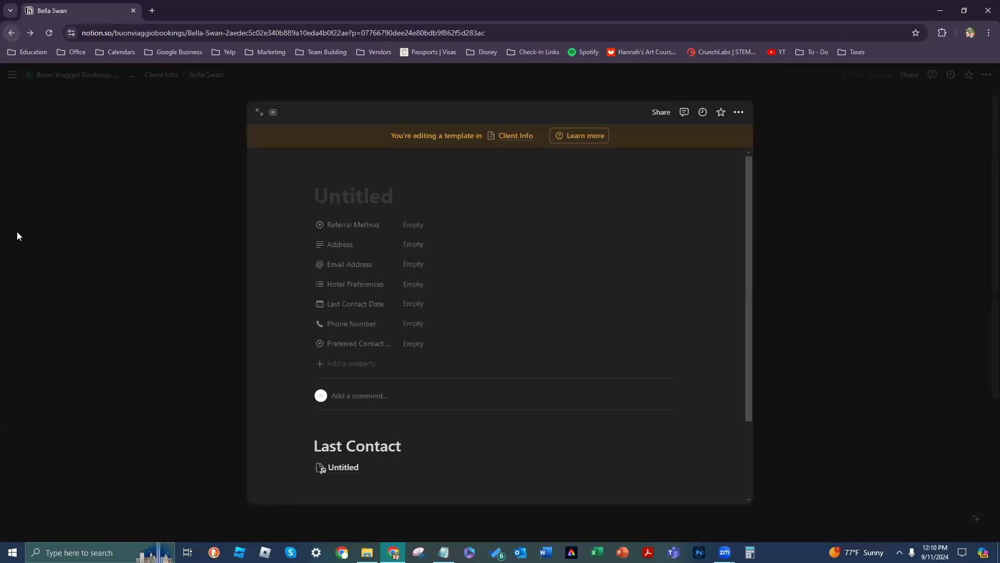
Step: Delete the Untitled page link under Last Contact
scroll(377, 462, "down", 2)
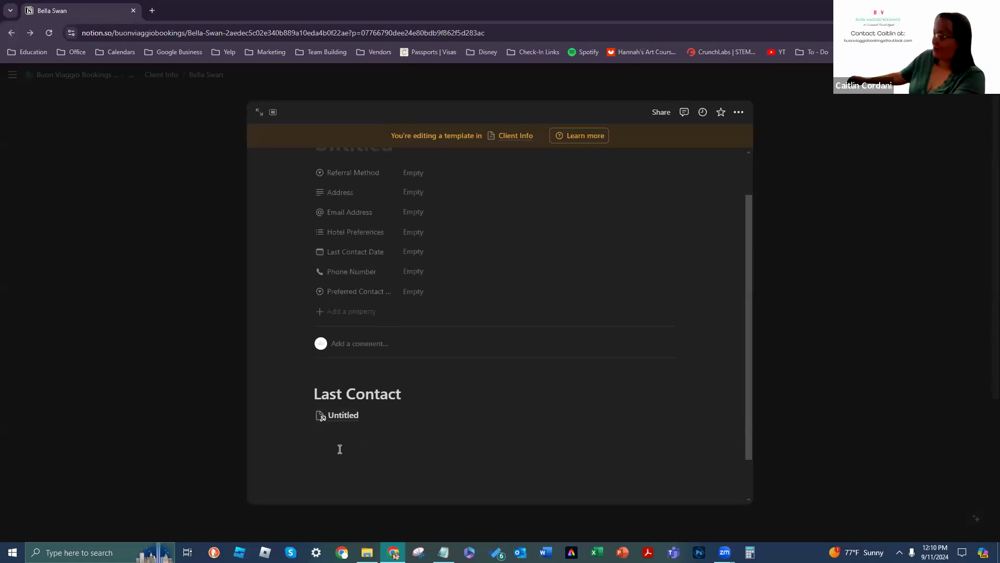
left_click(309, 419)
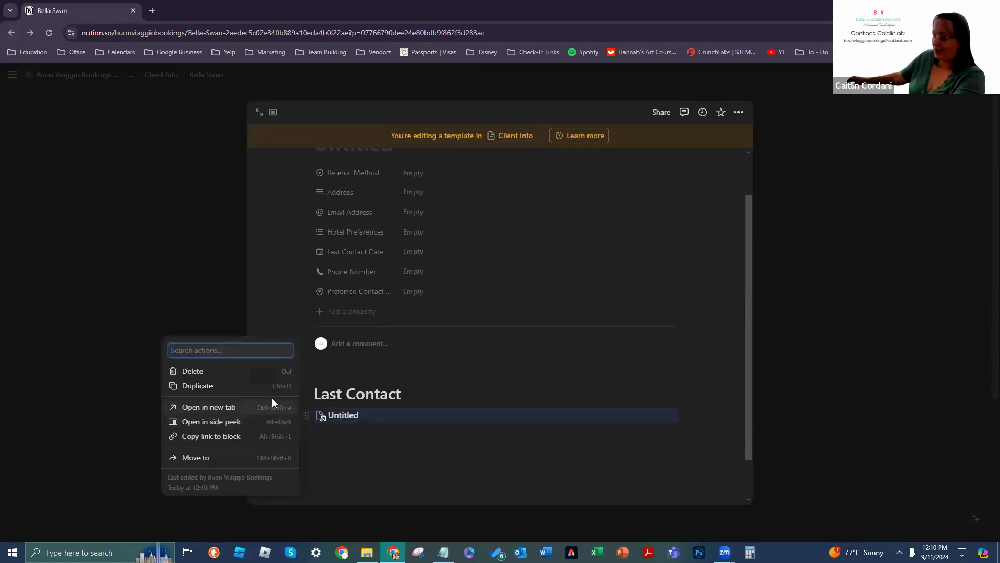
left_click(262, 371)
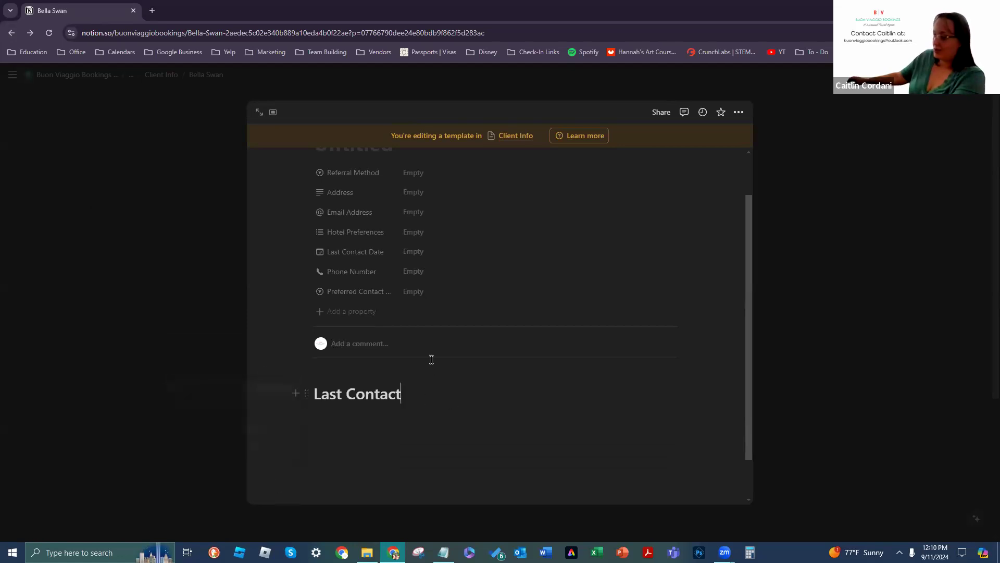
Step: Insert an empty line above the Last Contact heading and bring up its block actions
scroll(427, 284, "down", 1)
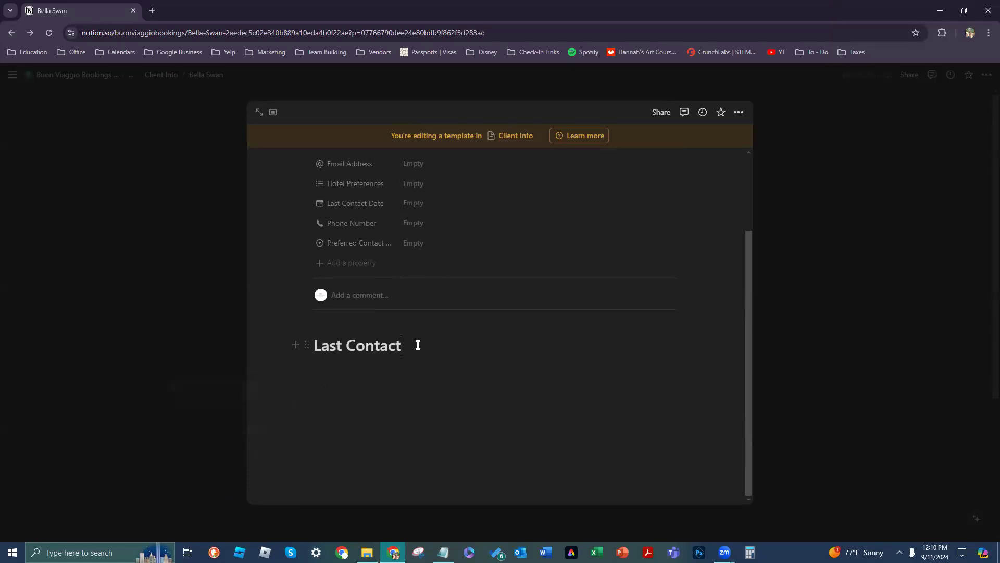
key("Left")
key("Left")
key("Left")
key("Left")
key("Left")
key("Left")
key("Left")
key("Left")
key("Left")
key("Left")
key("Left")
key("Left")
key("Return")
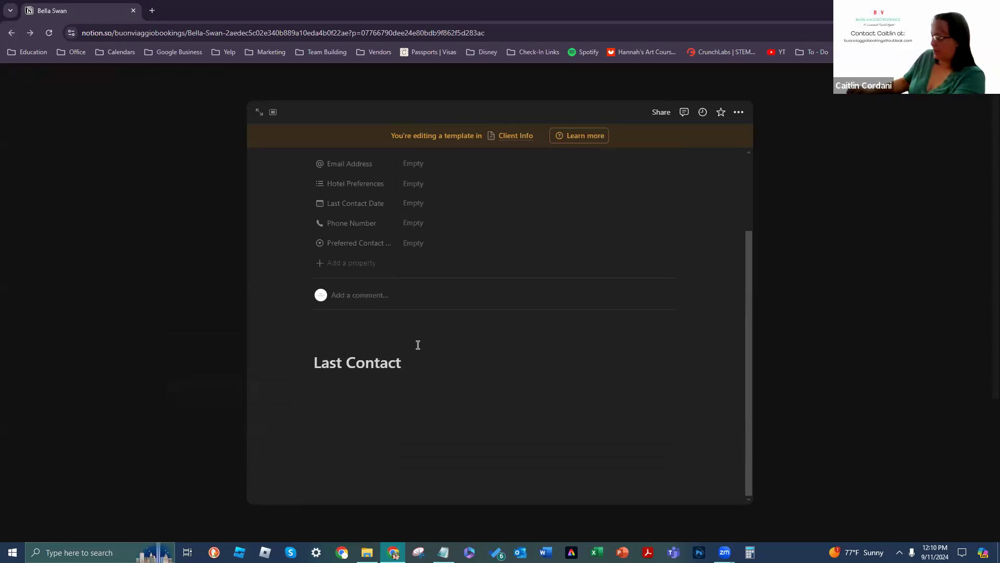
key("Return")
key("Up")
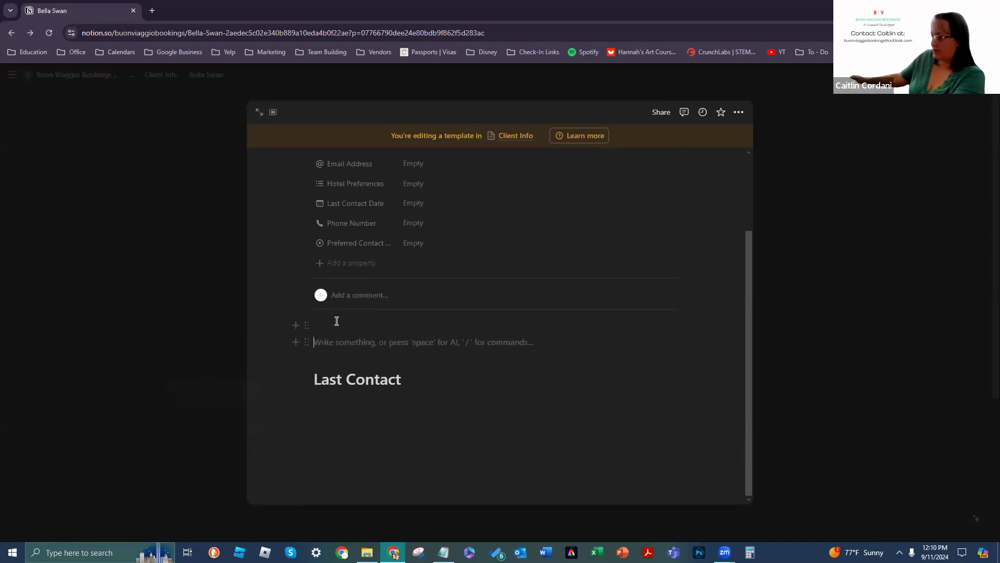
right_click(321, 339)
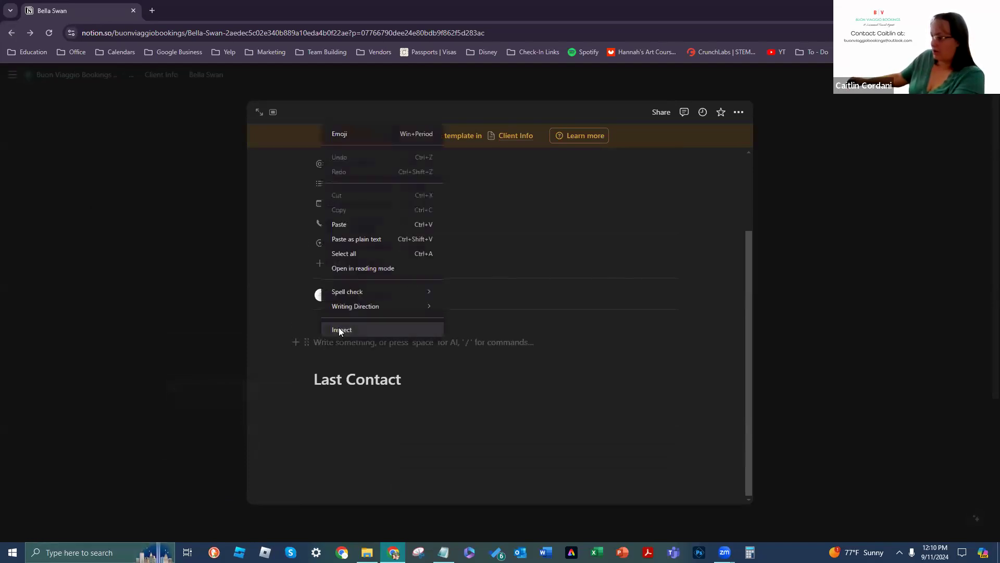
left_click(334, 346)
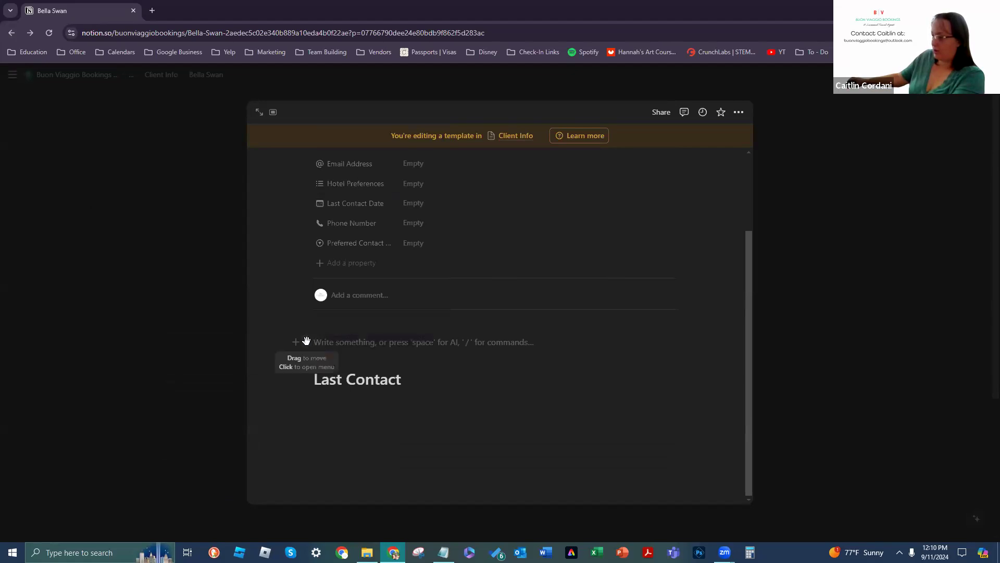
left_click(307, 342)
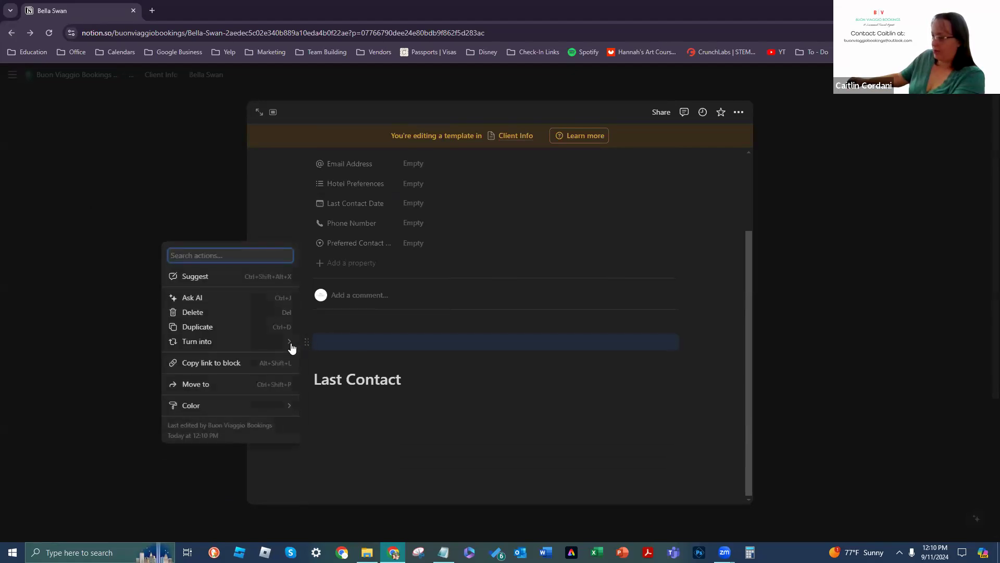
Step: Convert the line above Last Contact into an Untitled Projects page and open it
mouse_move(280, 349)
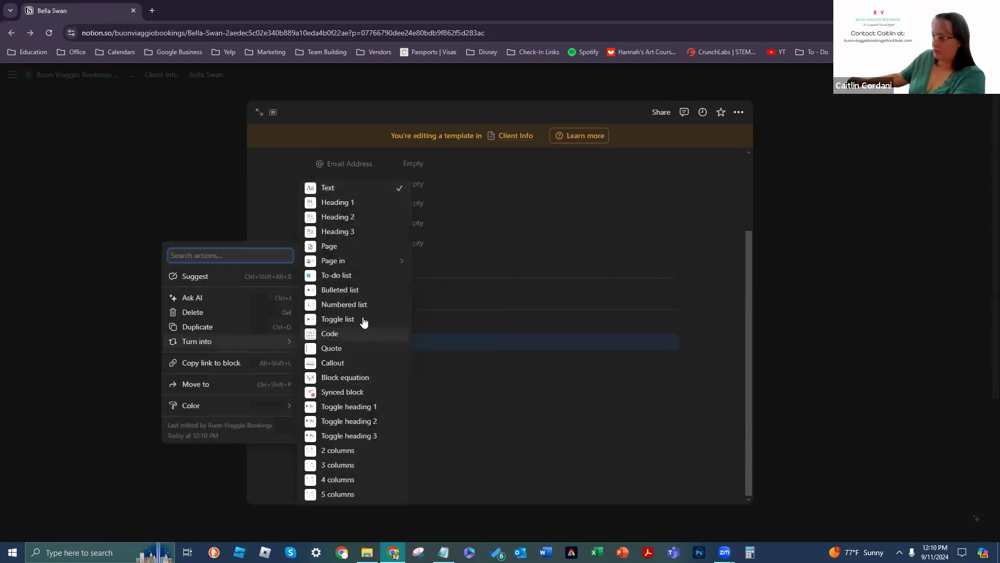
mouse_move(376, 264)
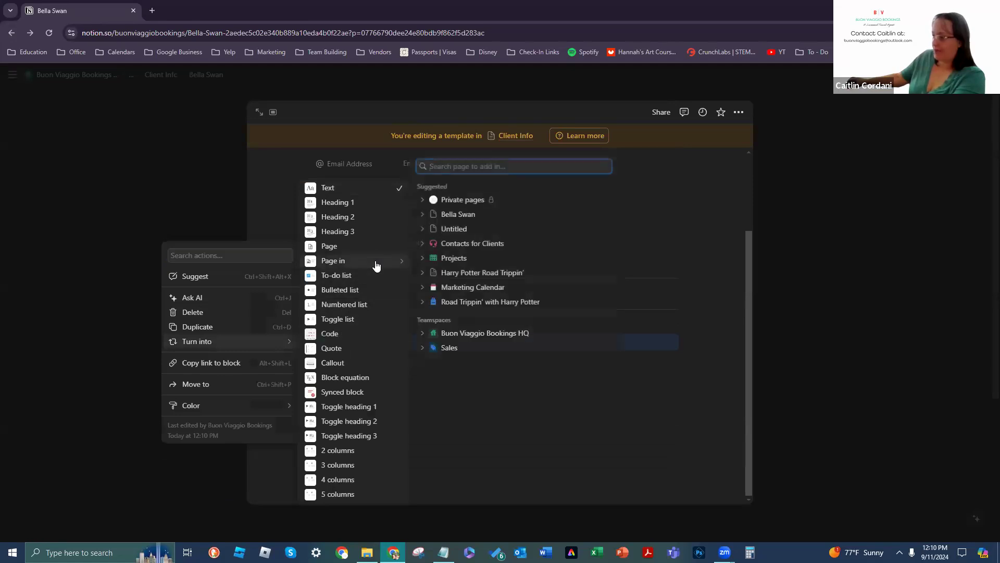
left_click(458, 261)
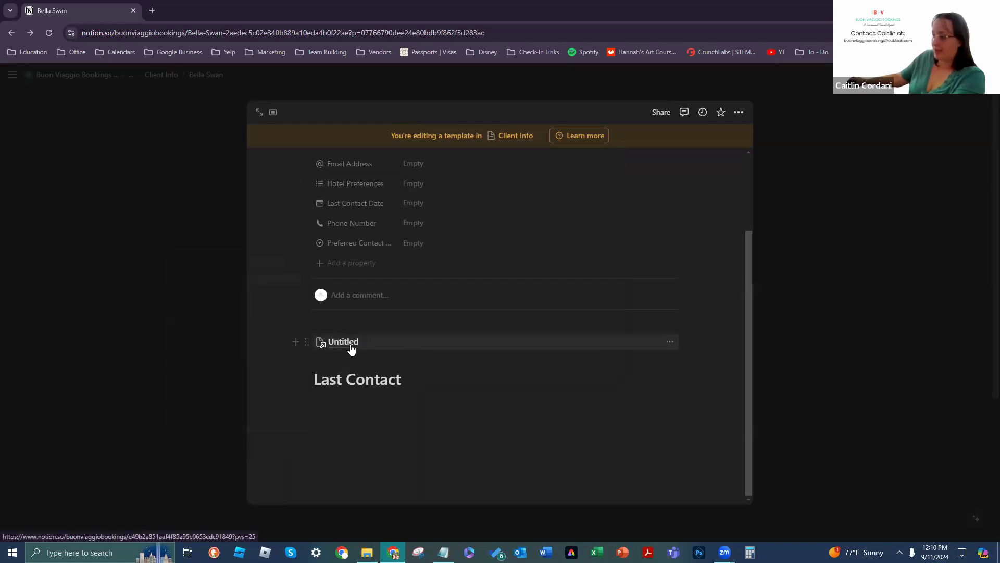
mouse_move(349, 346)
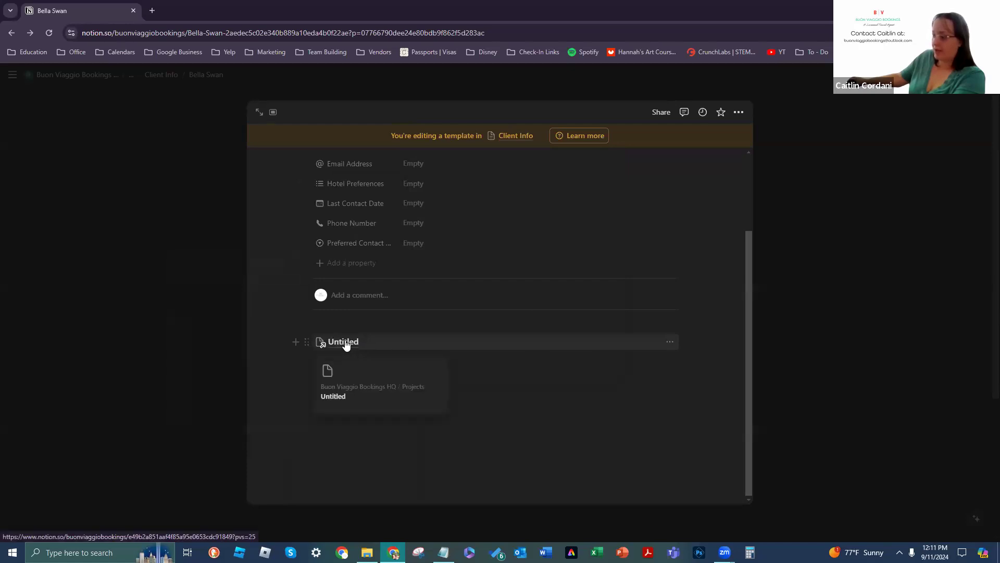
left_click(345, 344)
mouse_move(64, 117)
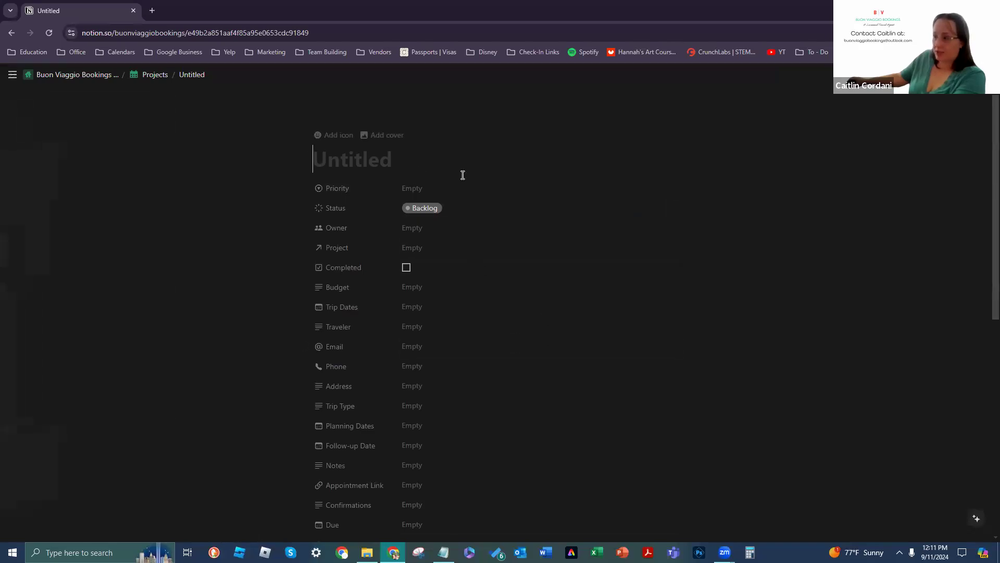
scroll(579, 358, "down", 4)
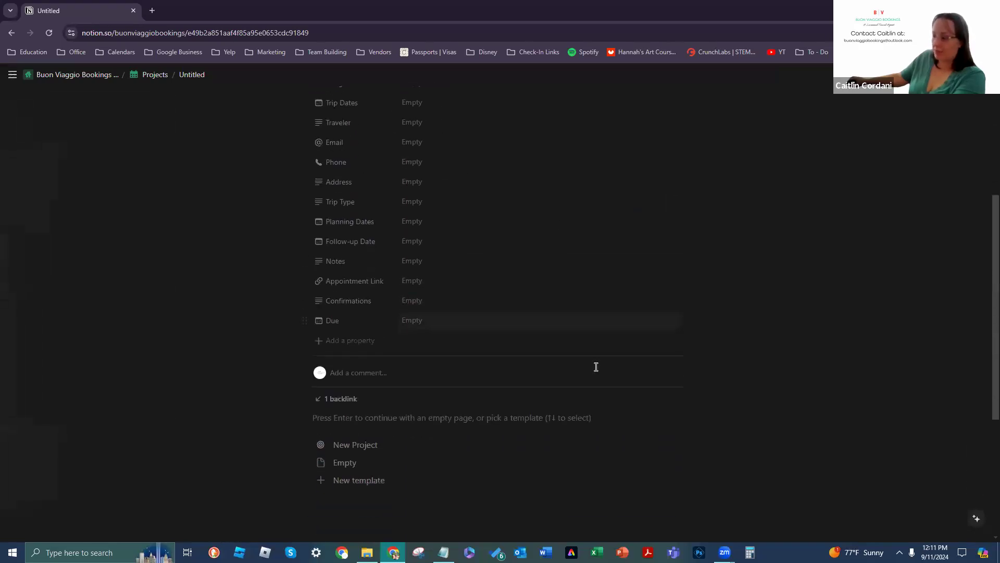
scroll(588, 380, "down", 2)
scroll(397, 411, "up", 6)
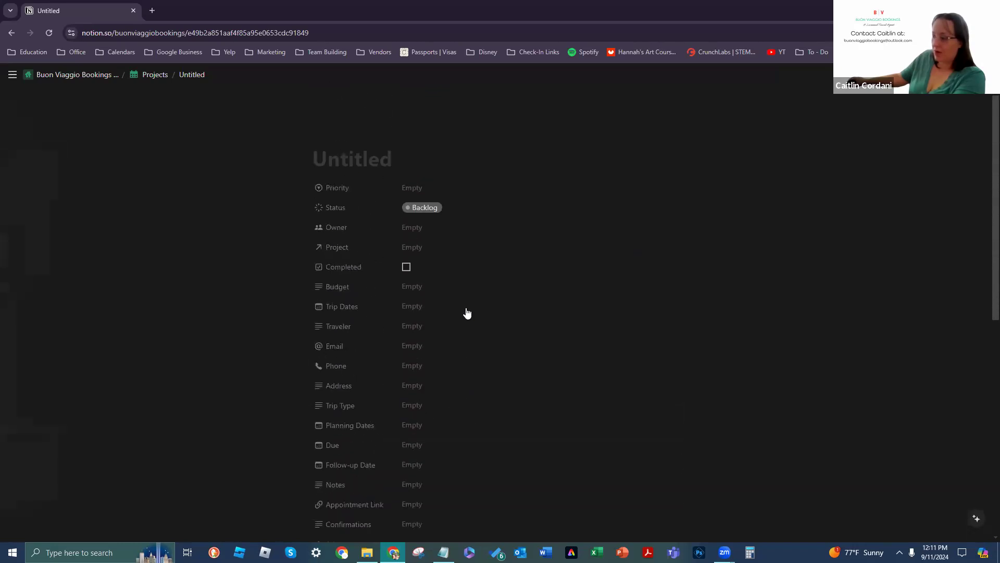
scroll(469, 241, "down", 1)
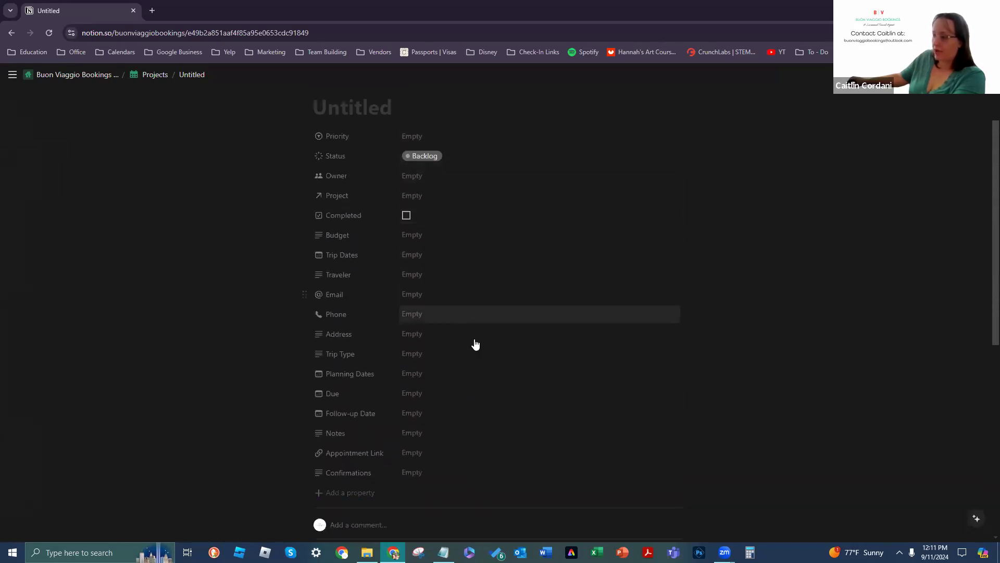
scroll(494, 426, "down", 1)
scroll(495, 427, "up", 2)
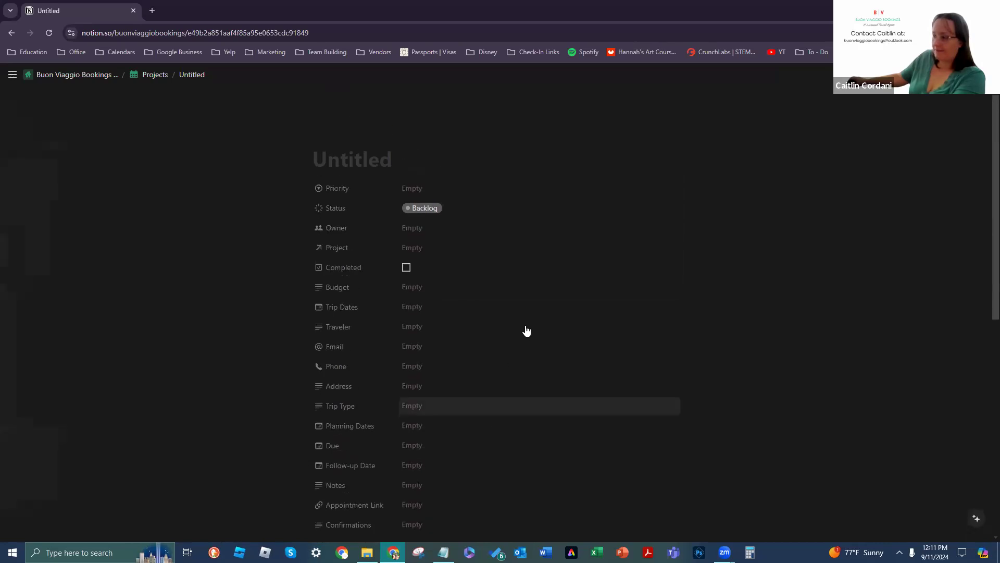
left_click(12, 33)
scroll(495, 291, "down", 2)
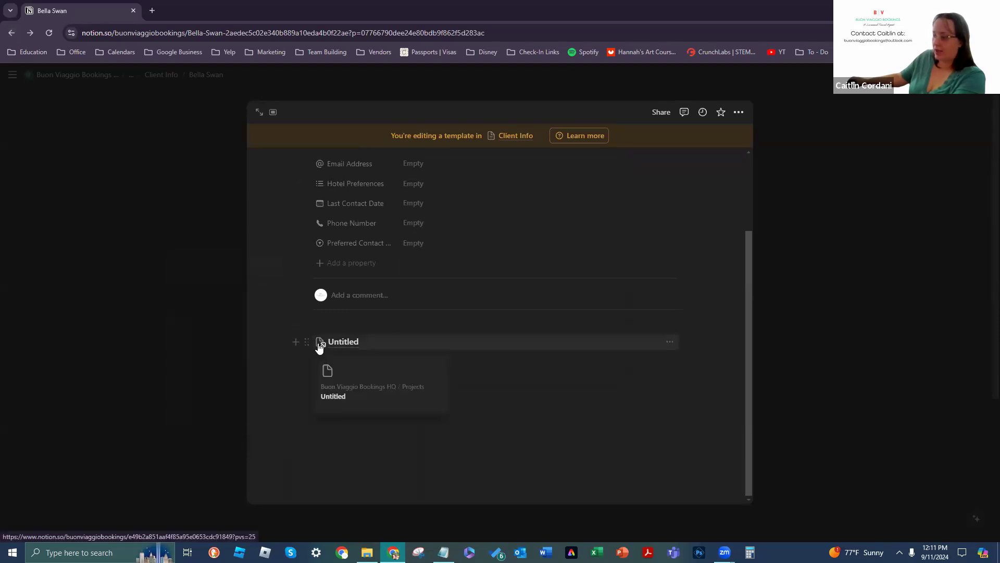
left_click(384, 345)
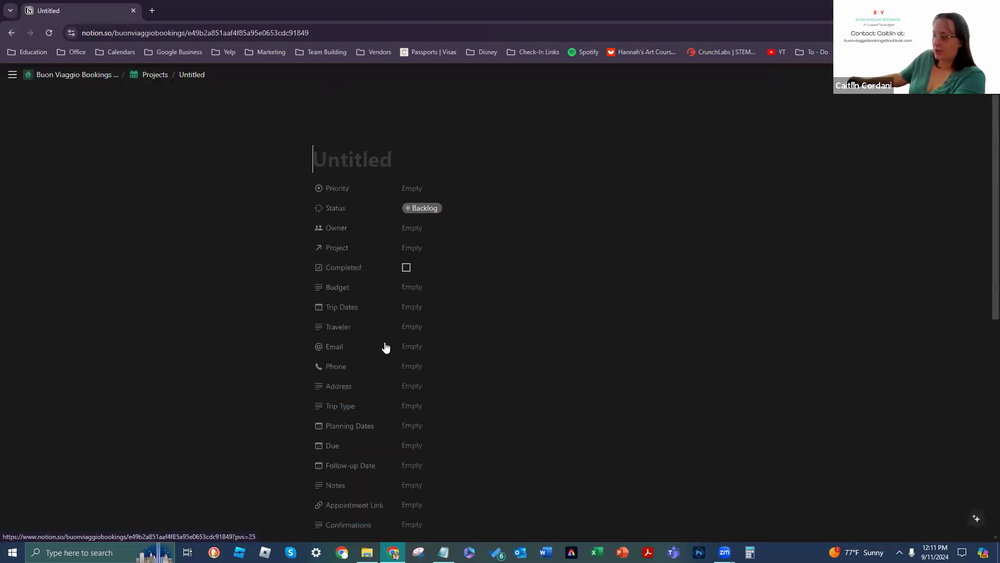
left_click(12, 32)
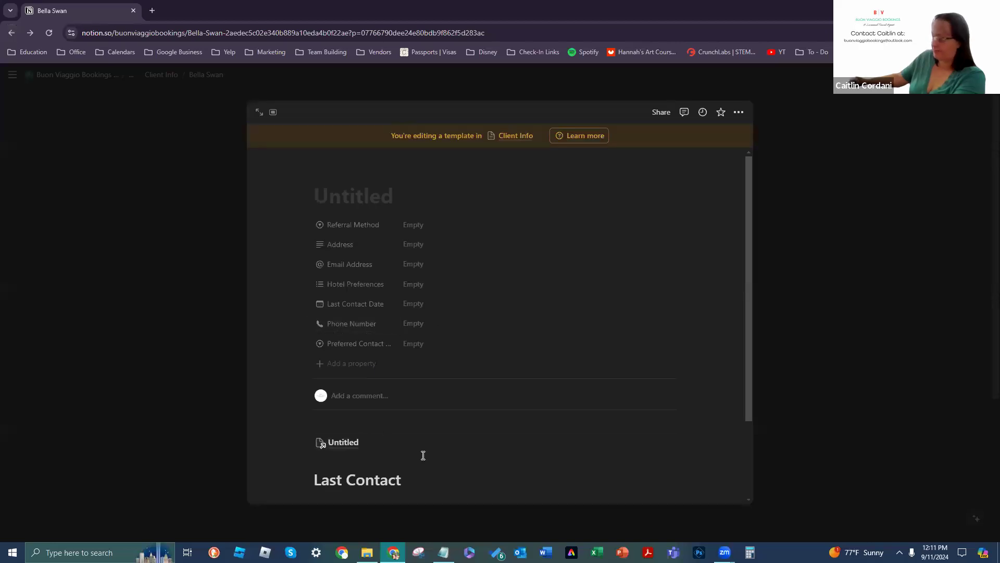
Step: Insert a new block above Last Contact and turn it into an Untitled page in Projects
key("Return")
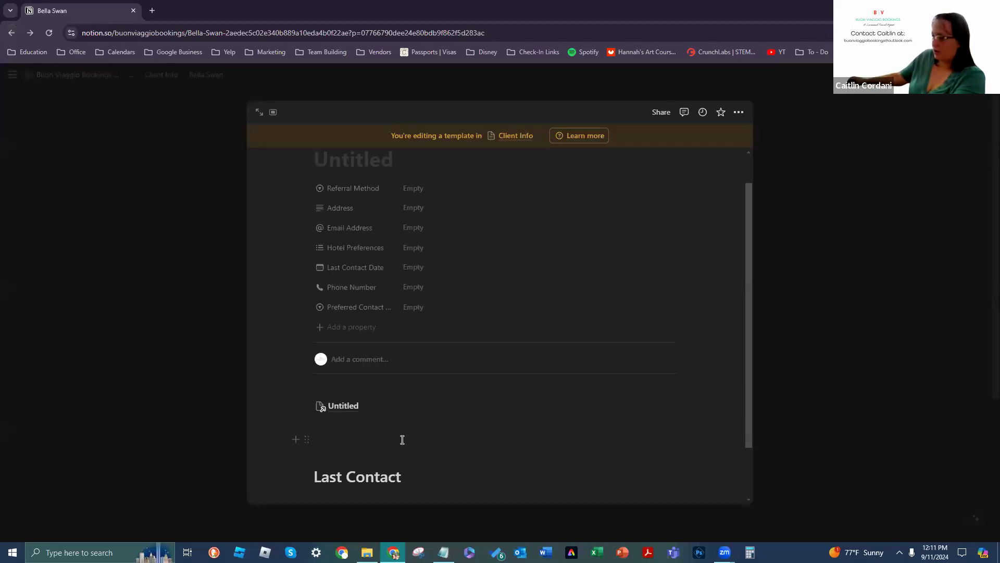
left_click(308, 436)
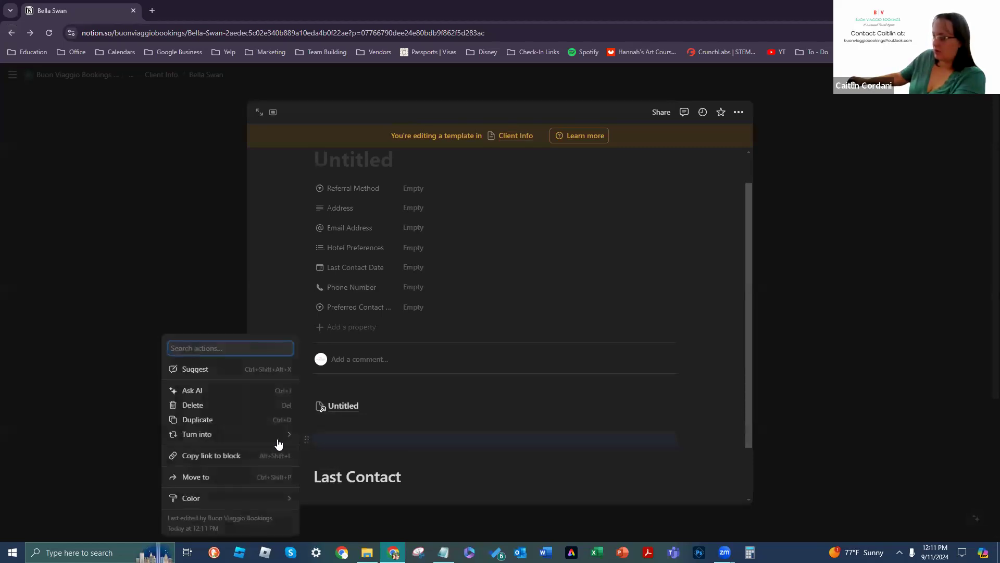
mouse_move(270, 441)
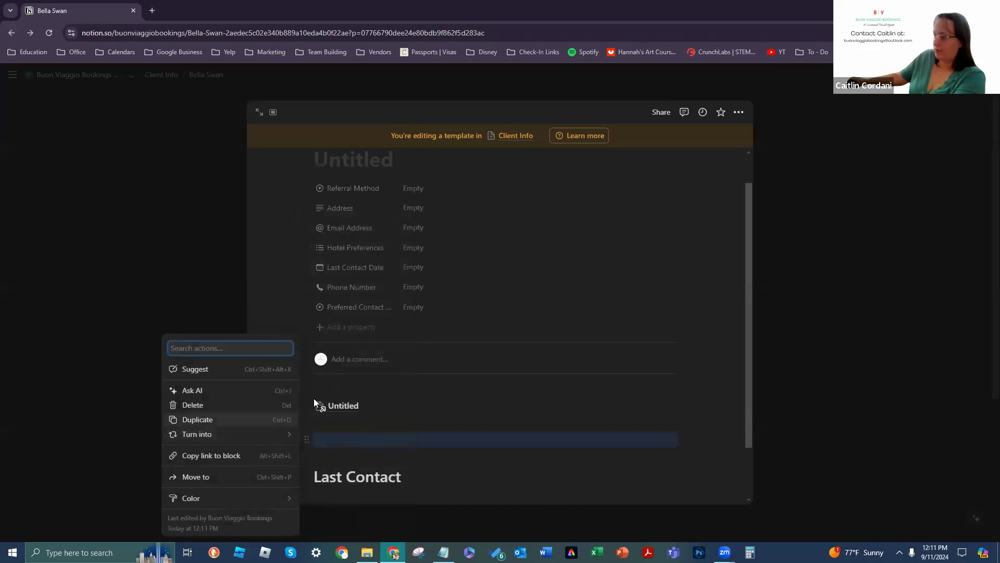
mouse_move(363, 290)
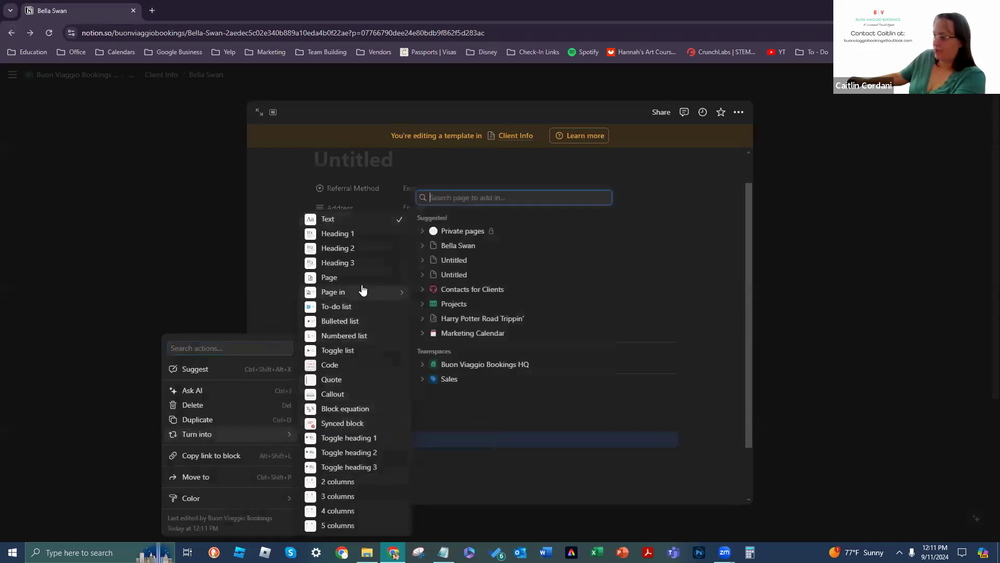
left_click(456, 307)
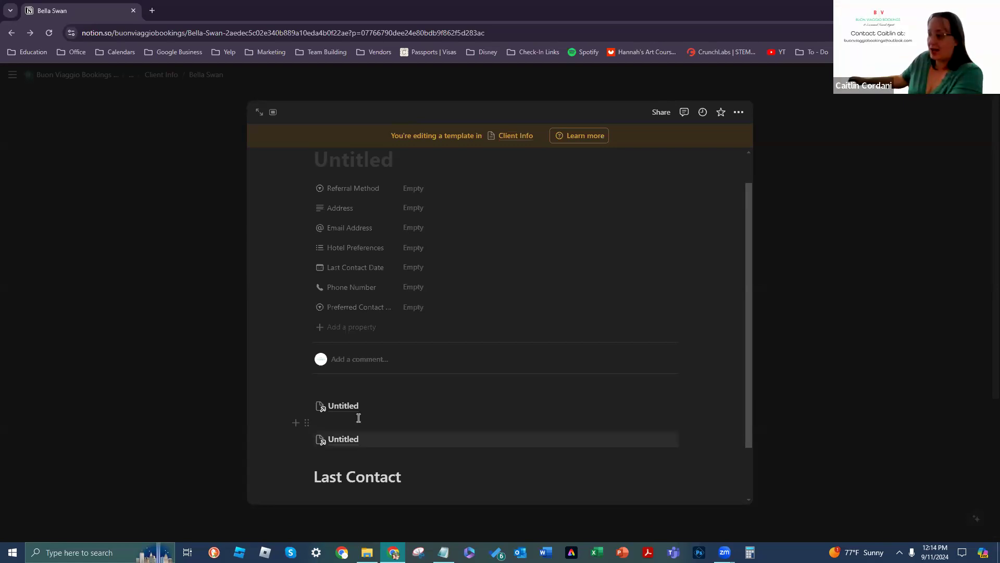
Step: Delete the duplicate Untitled page link and the empty block below it
left_click(308, 440)
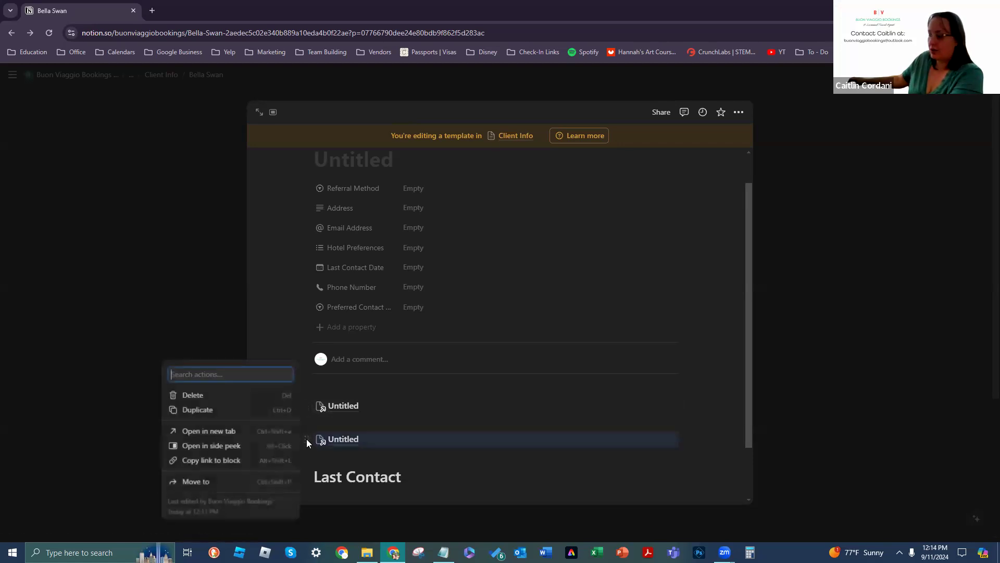
left_click(252, 394)
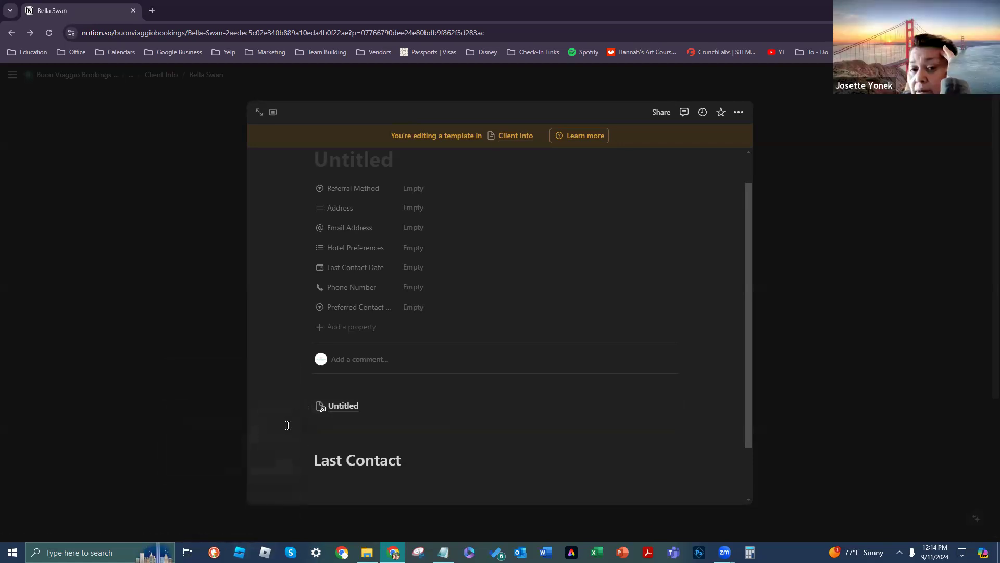
left_click(329, 439)
key("BackSpace")
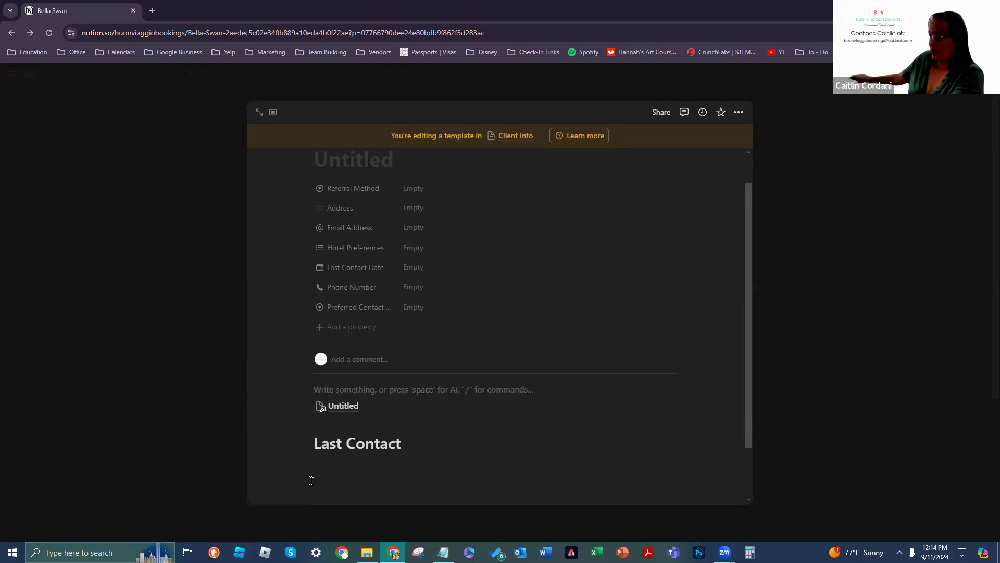
Step: Drag the Untitled link up under the comment line and remove the extra empty block
left_click(298, 404)
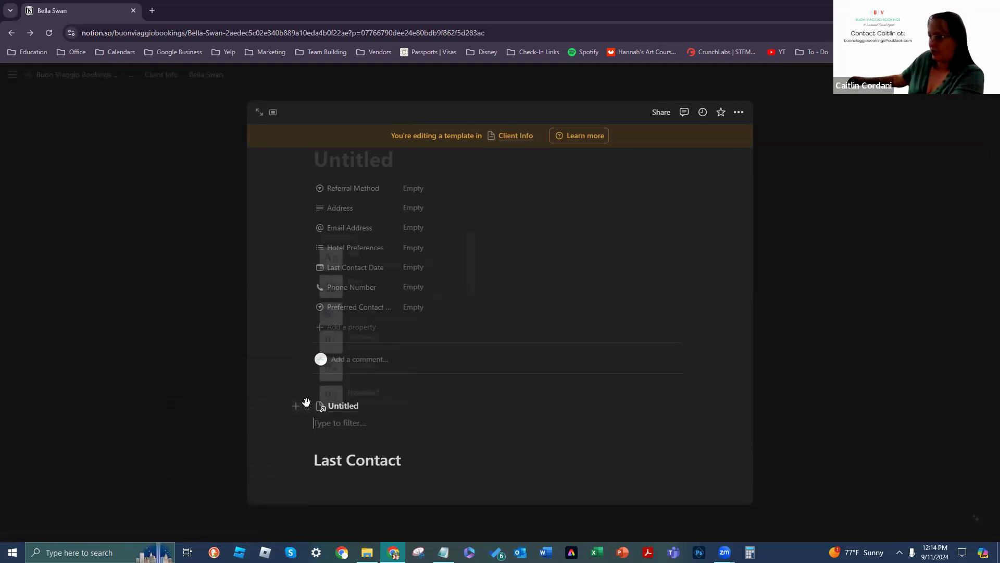
key("Escape")
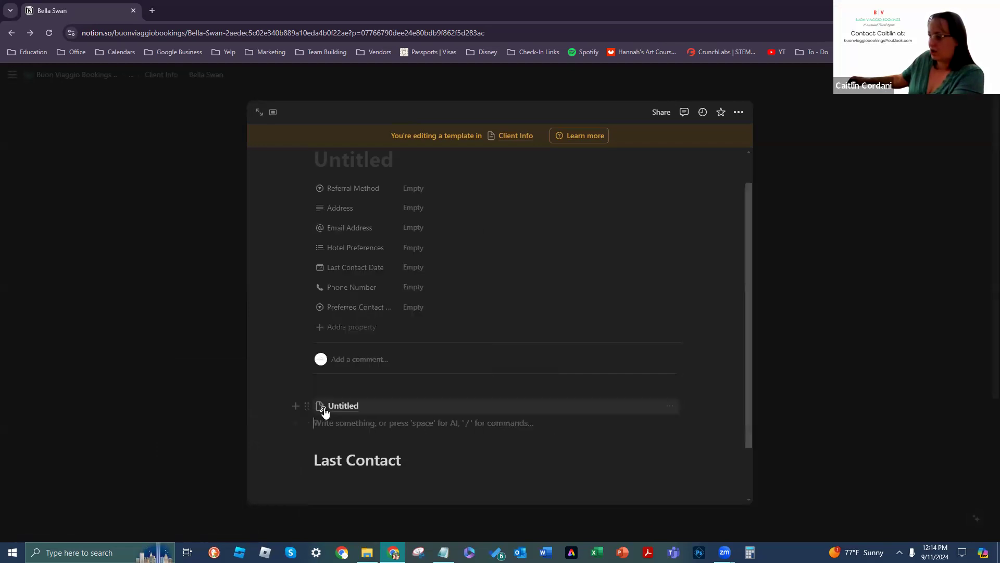
left_click_drag(307, 402, 307, 378)
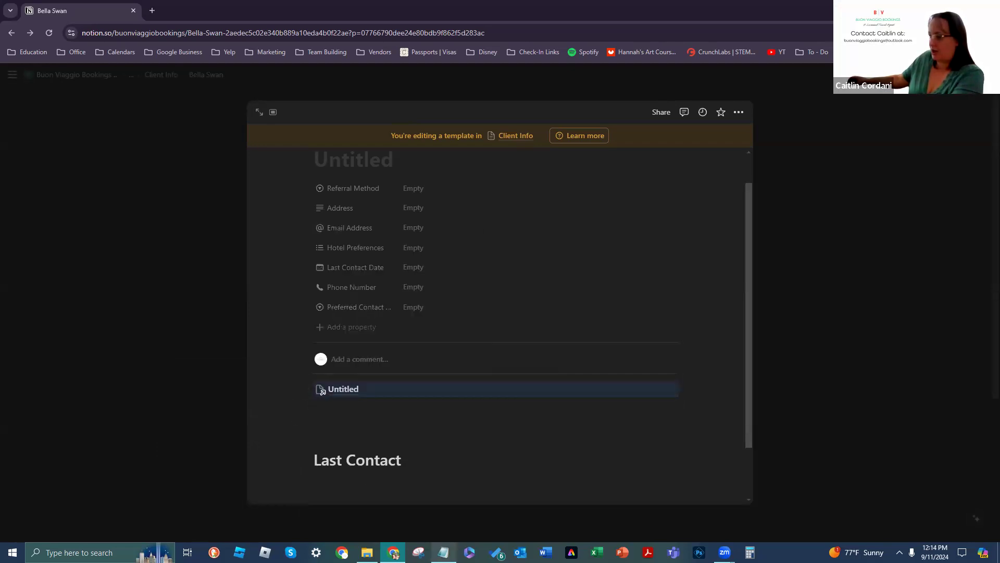
left_click(297, 422)
key("Escape")
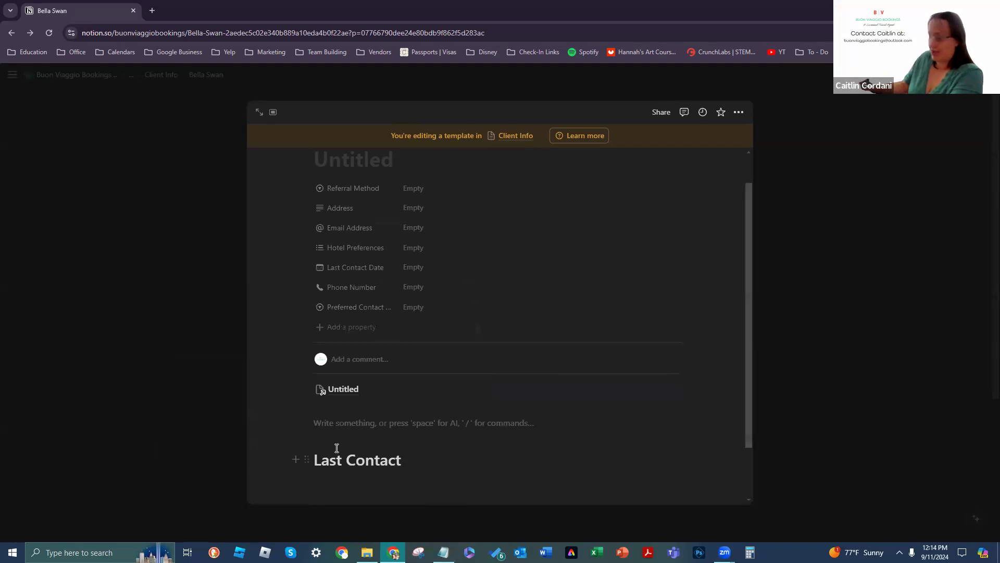
key("BackSpace")
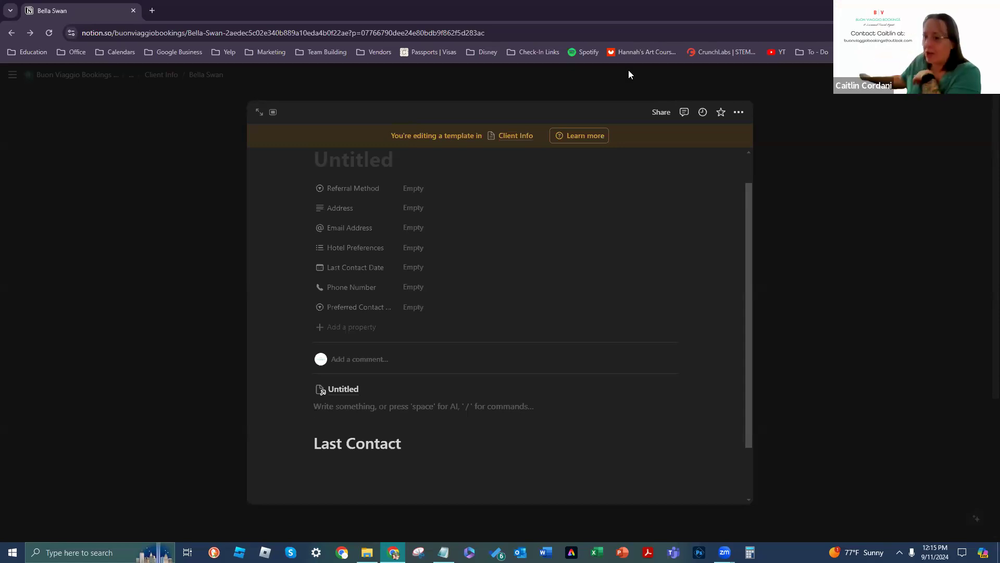
left_click(738, 116)
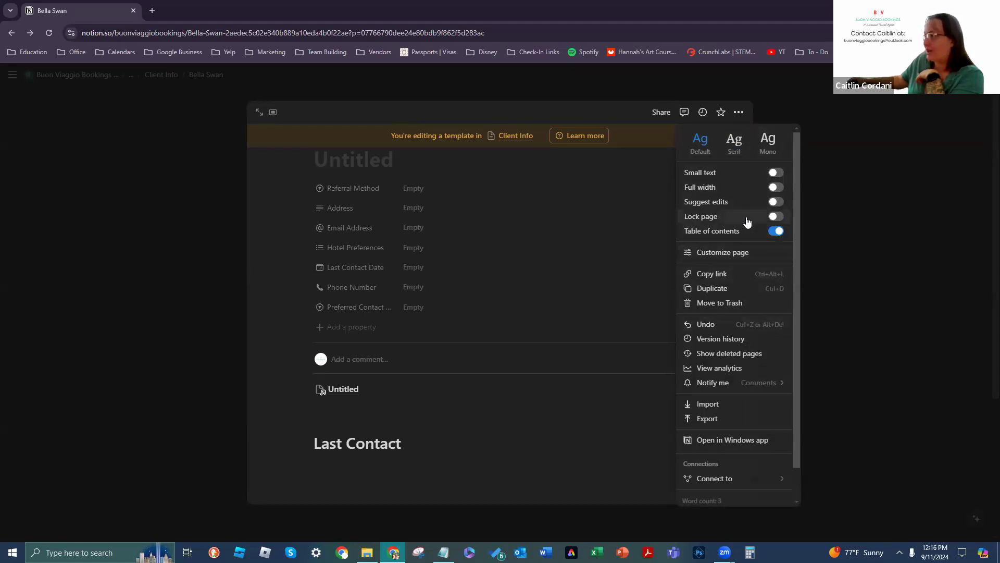
scroll(760, 240, "down", 1)
left_click(723, 219)
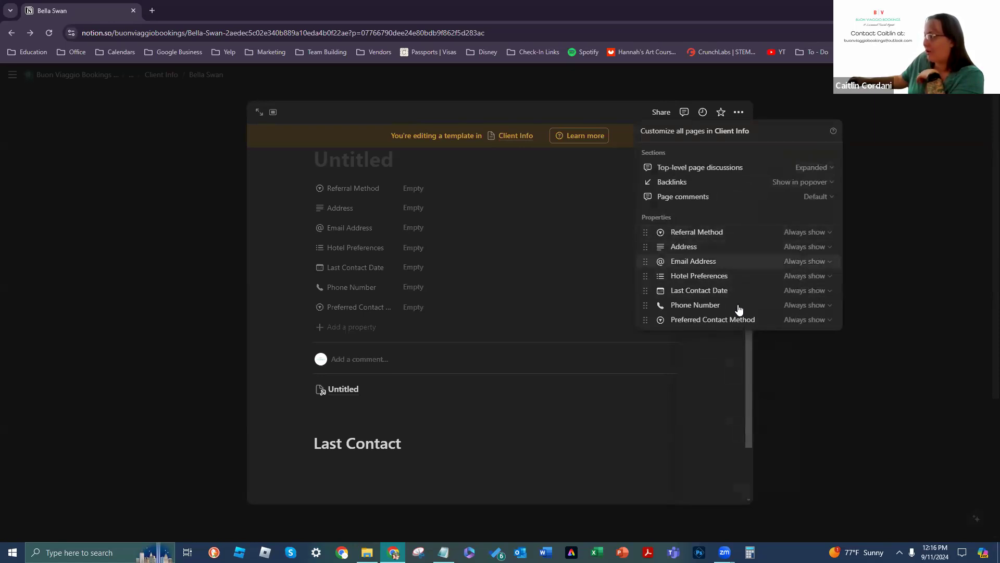
left_click(742, 117)
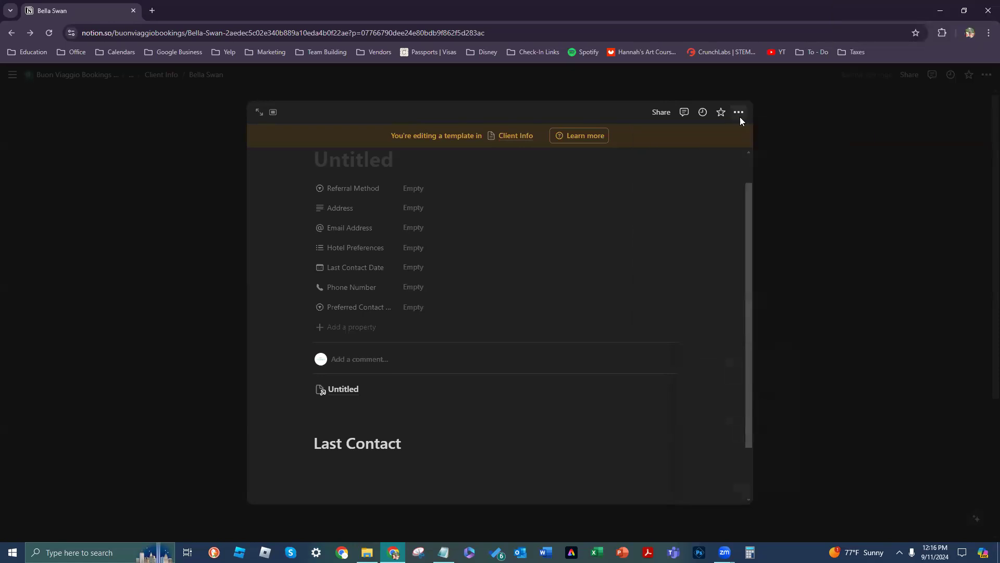
left_click(739, 116)
scroll(735, 246, "down", 1)
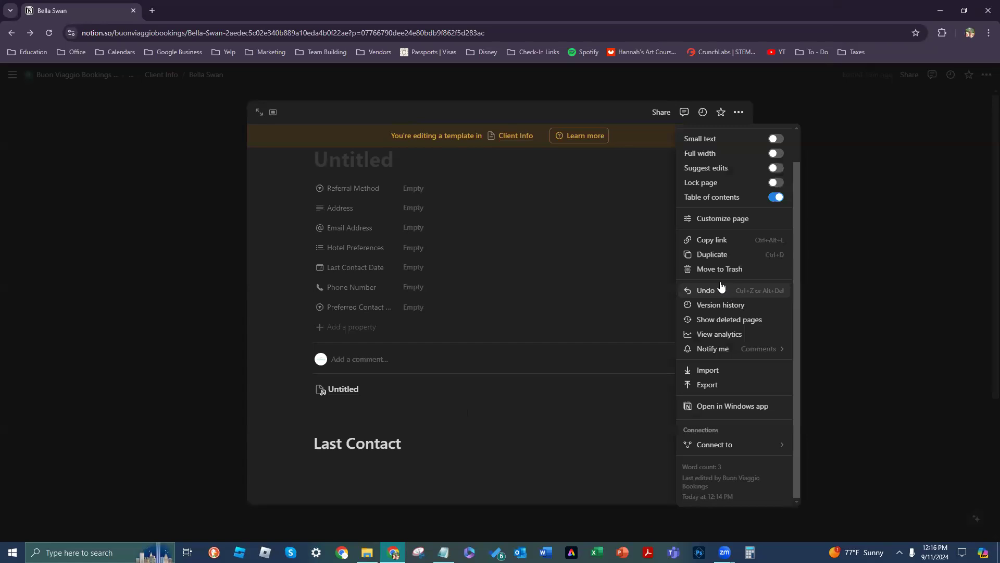
left_click(739, 112)
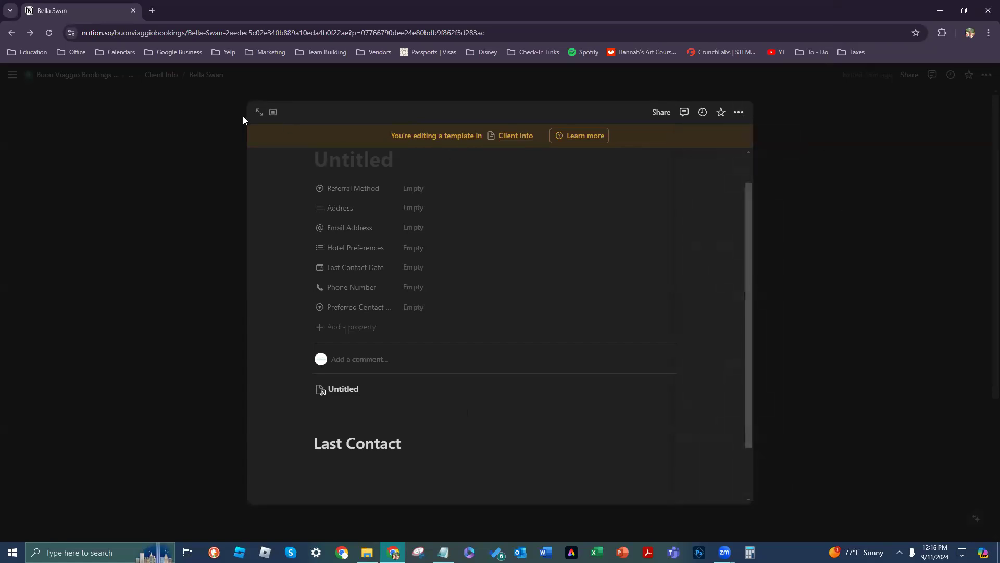
Step: Close the template editor and apply the Untitled template to the client's page
left_click(218, 222)
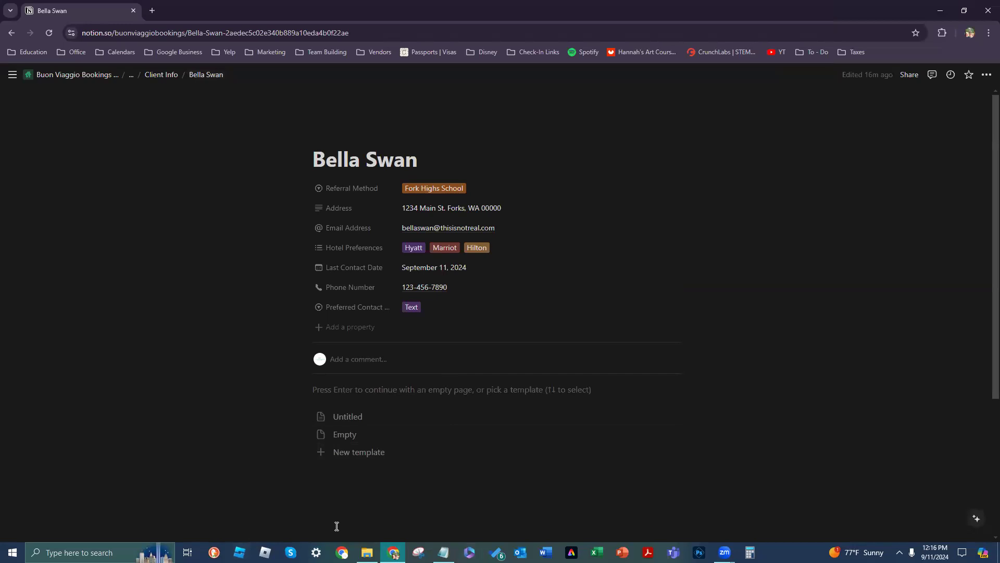
left_click(433, 455)
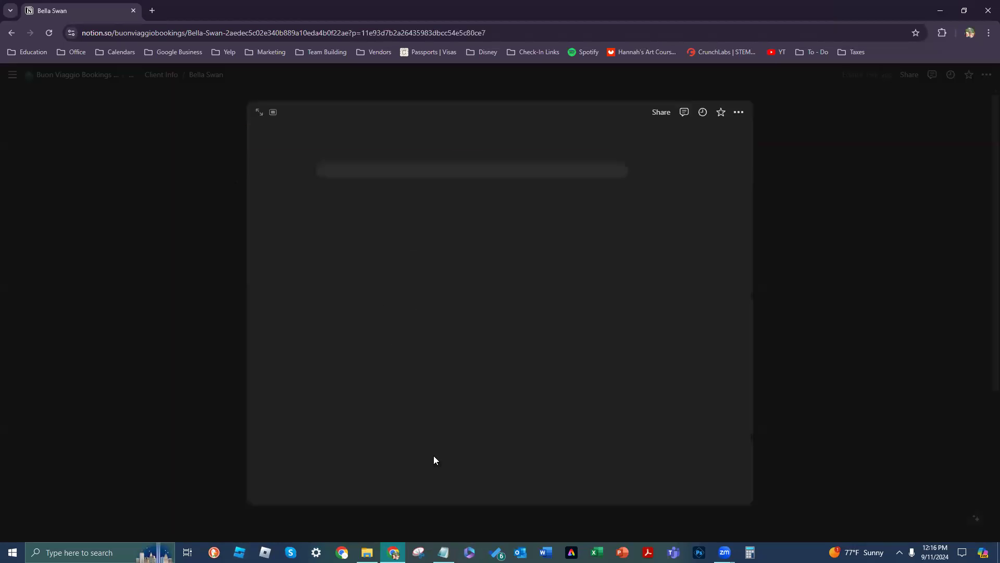
left_click(781, 129)
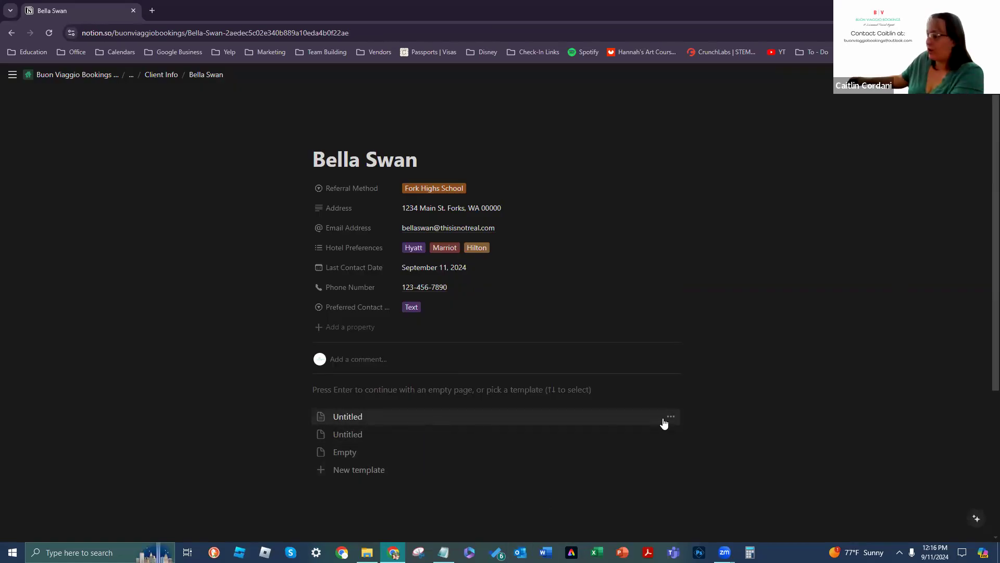
left_click(665, 420)
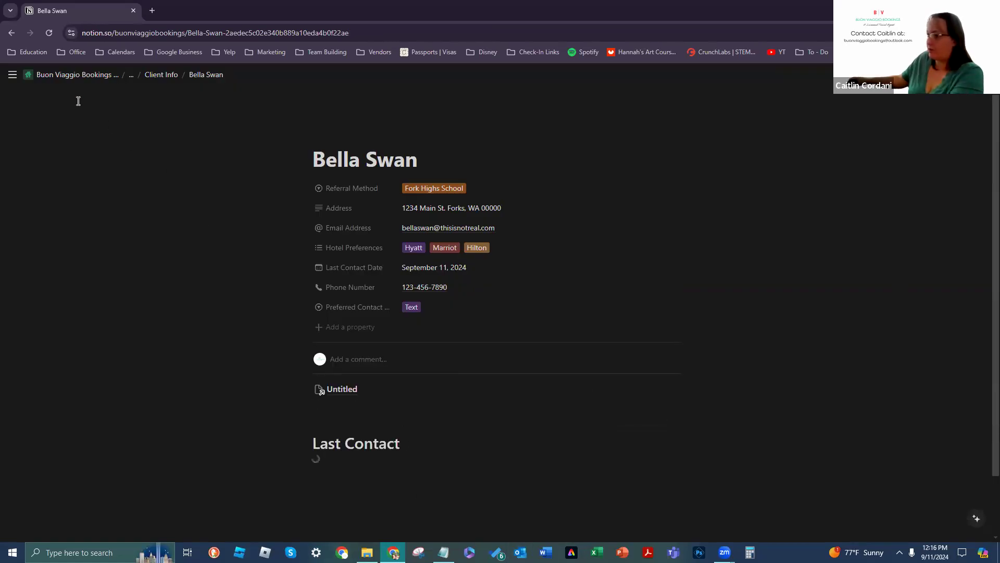
Step: Navigate back to the Contacts for Clients table
left_click(11, 33)
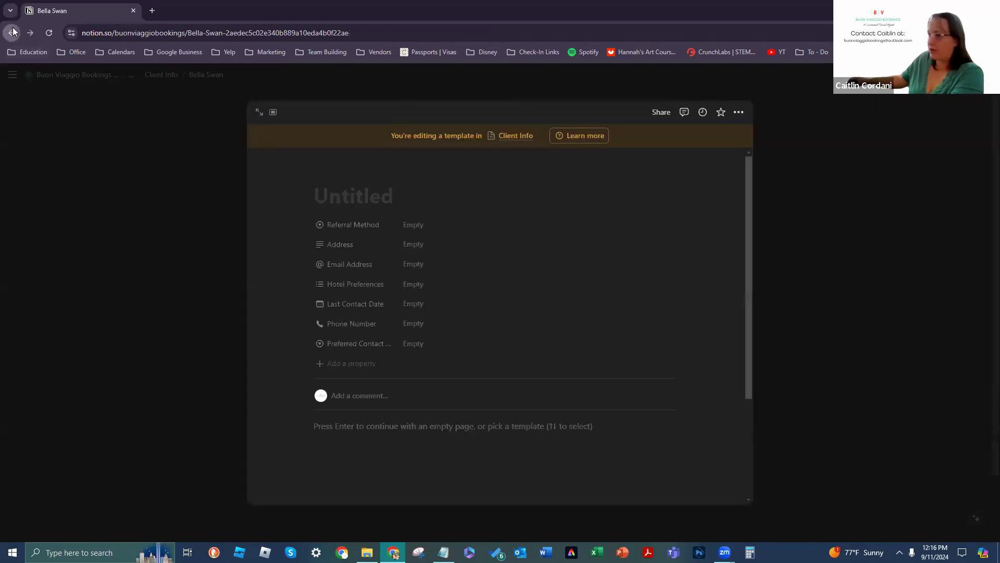
left_click(12, 33)
left_click(12, 32)
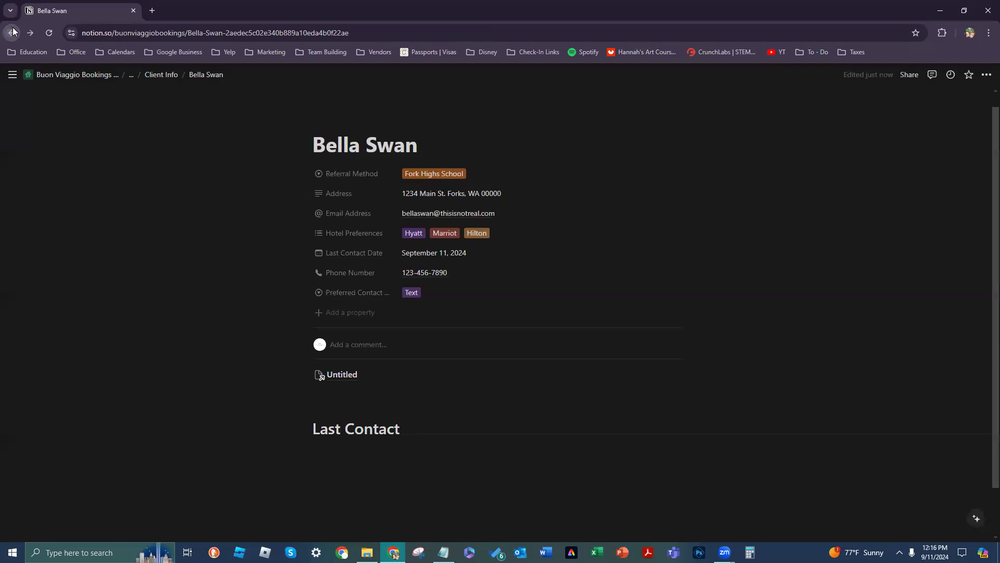
left_click(12, 33)
Step: Clear the client's name from the record title and check the linked Untitled page
left_click(741, 386)
key("BackSpace")
key("BackSpace")
key("BackSpace")
key("BackSpace")
key("BackSpace")
key("BackSpace")
key("BackSpace")
key("BackSpace")
key("BackSpace")
key("BackSpace")
key("BackSpace")
key("BackSpace")
key("BackSpace")
key("BackSpace")
key("BackSpace")
key("BackSpace")
key("BackSpace")
key("BackSpace")
key("BackSpace")
key("BackSpace")
key("BackSpace")
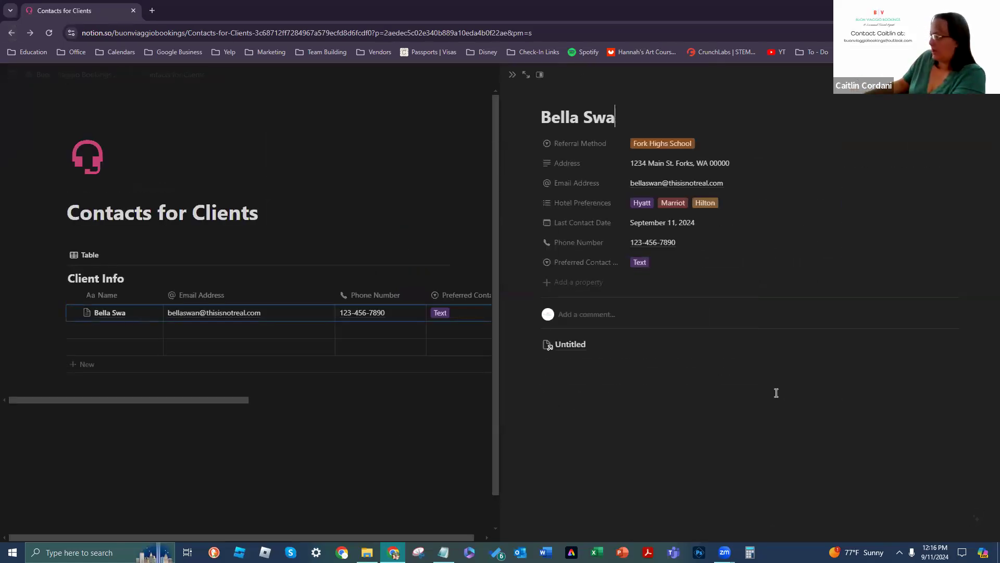
left_click(655, 343)
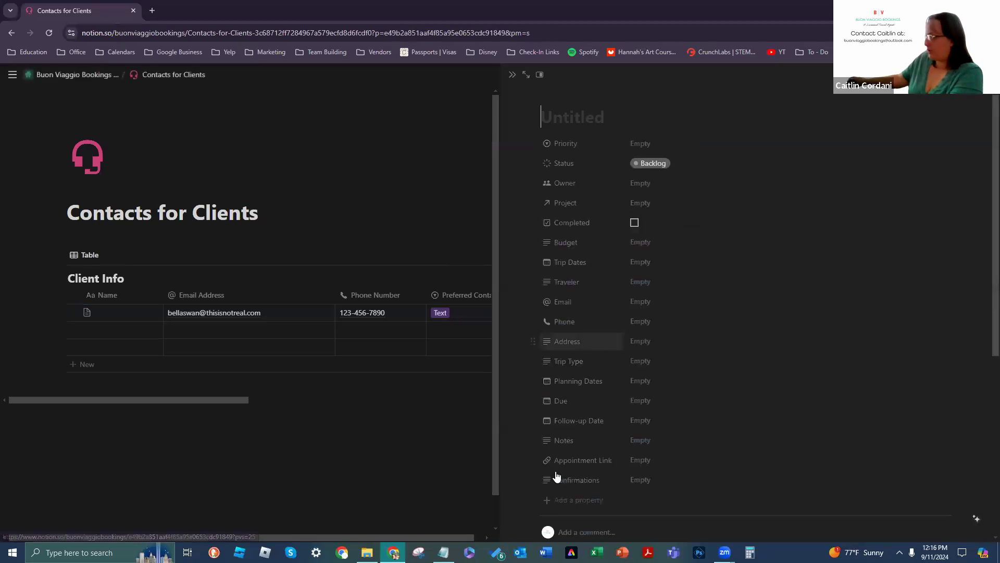
left_click(13, 32)
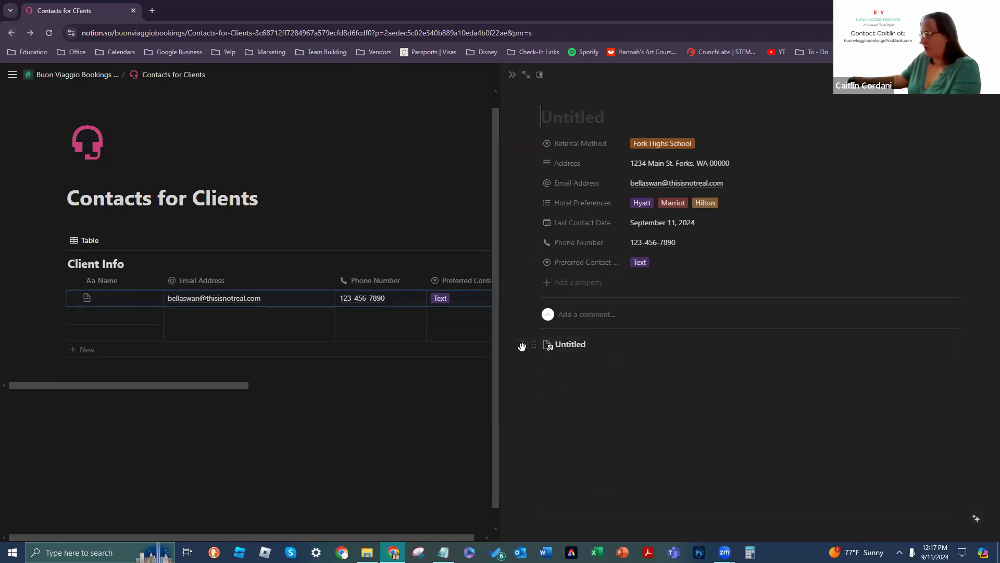
left_click(535, 345)
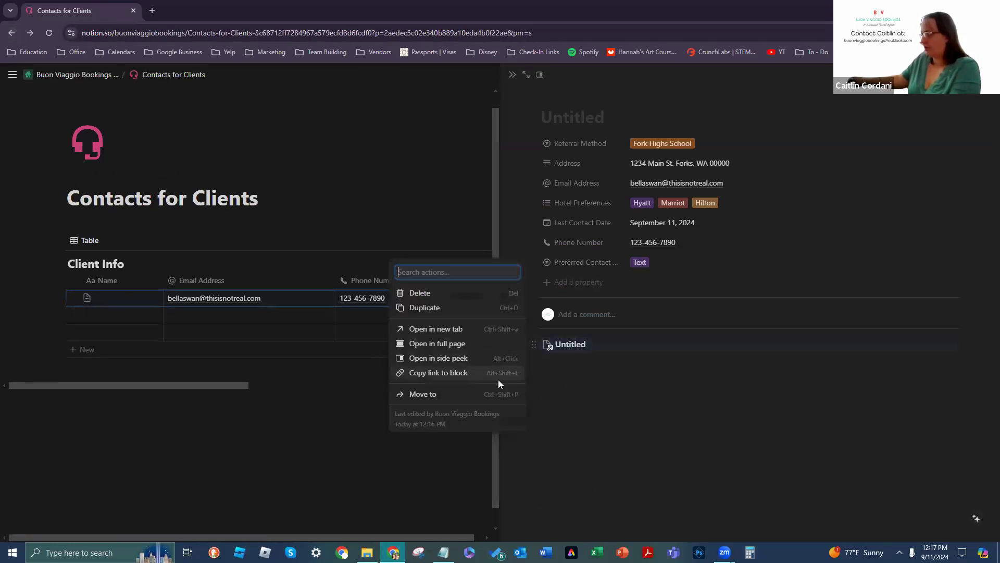
Step: Delete the stray Untitled block and the second Untitled template
left_click(484, 296)
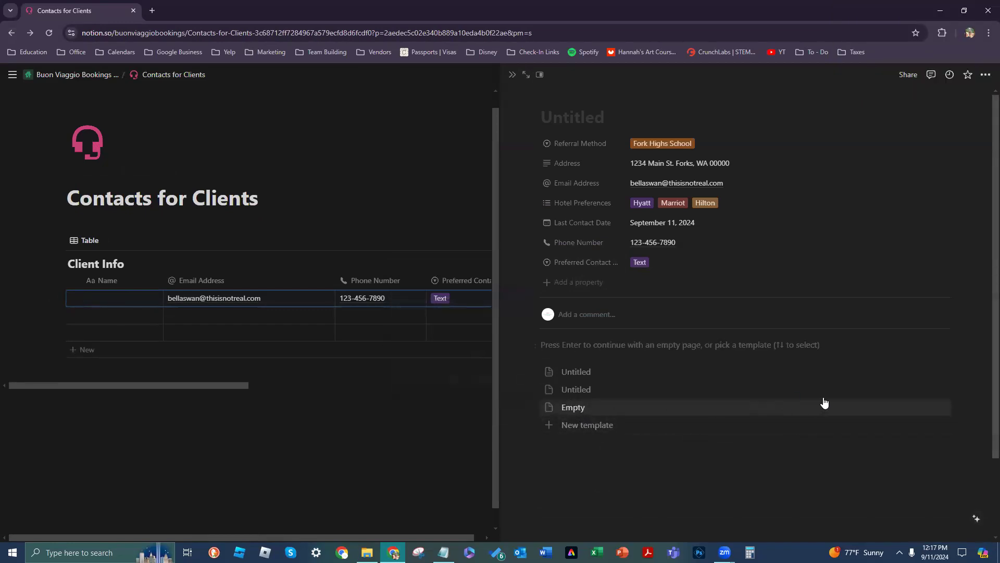
left_click(942, 390)
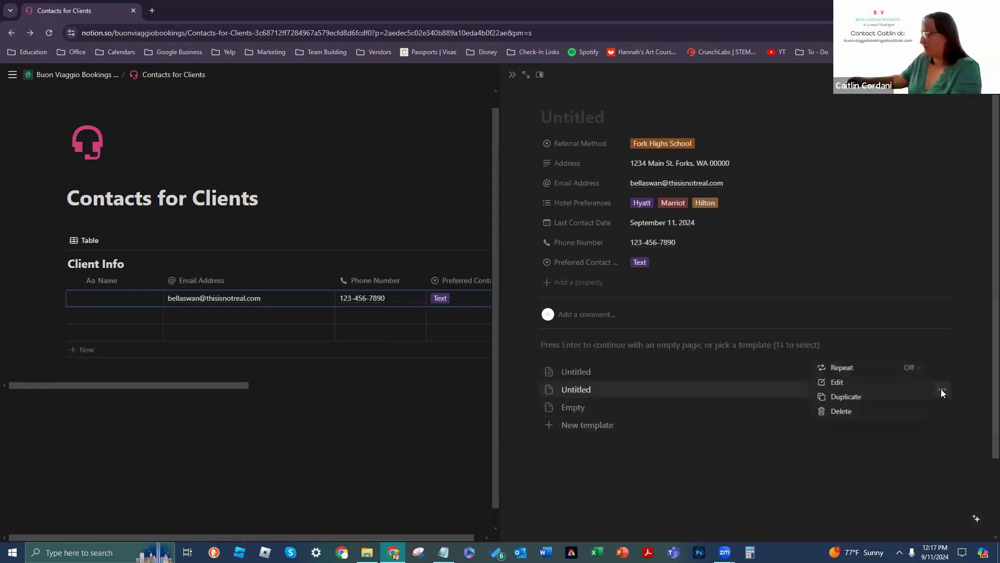
left_click(884, 410)
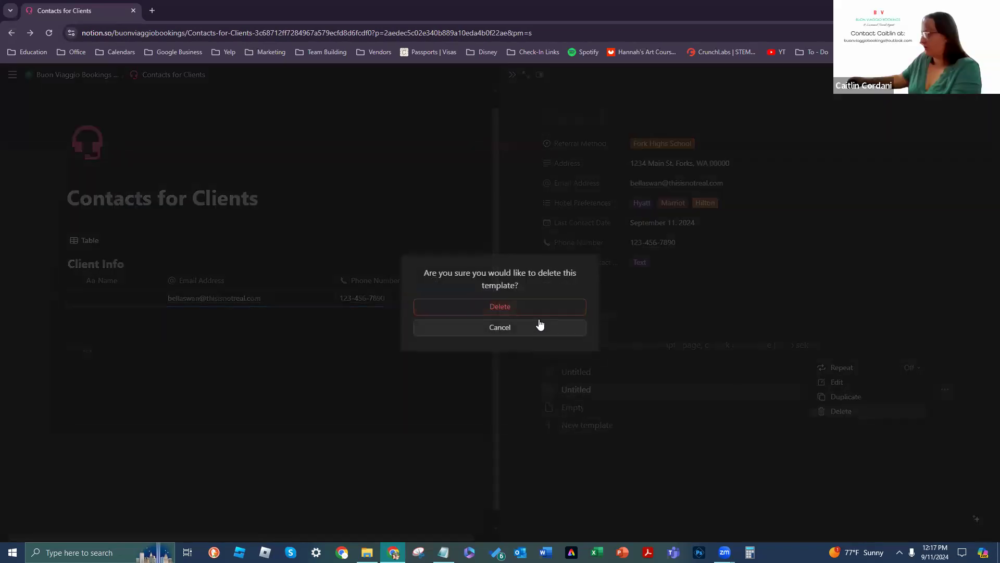
left_click(576, 312)
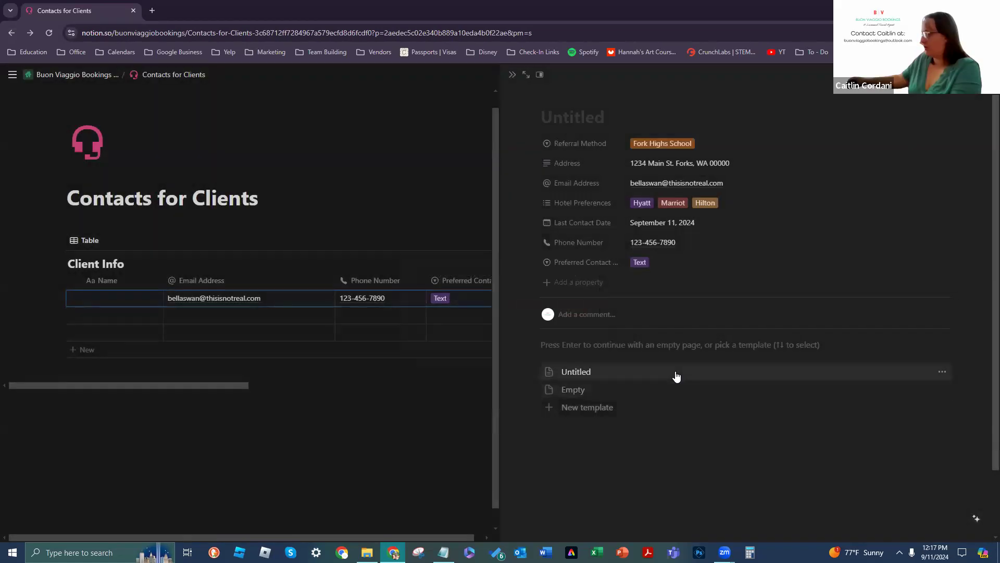
Step: Delete the remaining Untitled template and retype the client's name as the record title
left_click(942, 371)
left_click(882, 392)
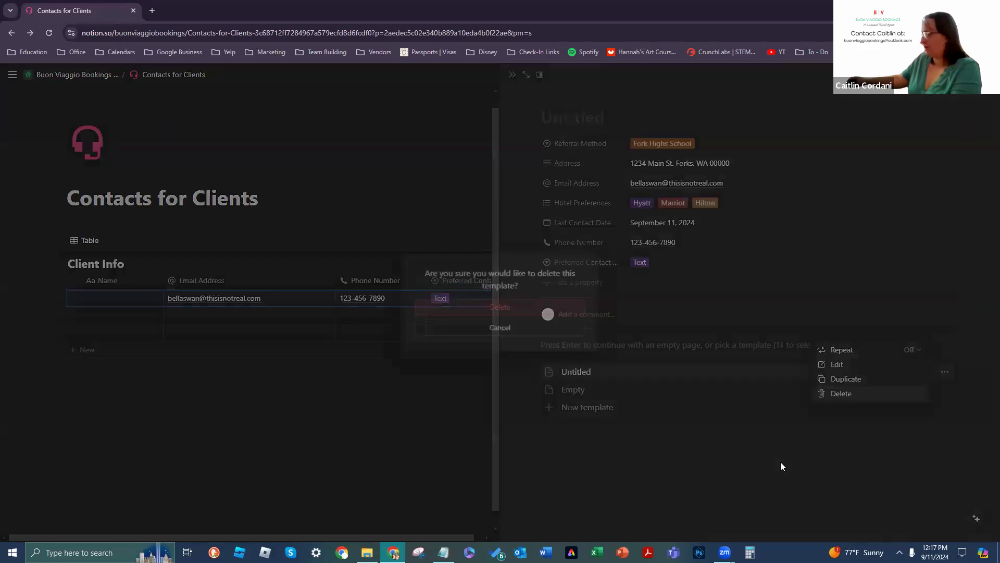
left_click(552, 313)
left_click(628, 112)
type("Bella Swan")
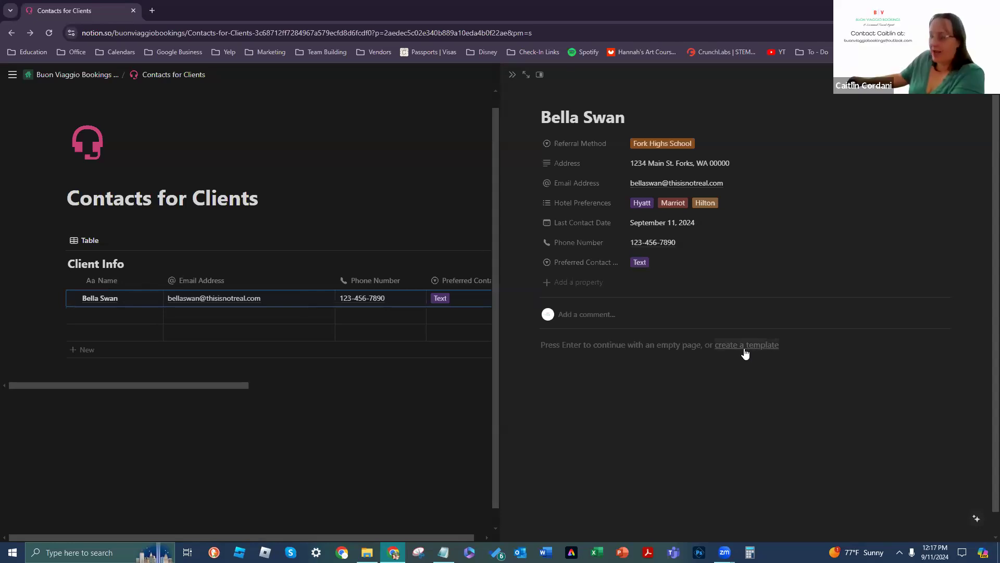
Step: Set the client record to open as a centered window instead of a side peek
left_click(542, 74)
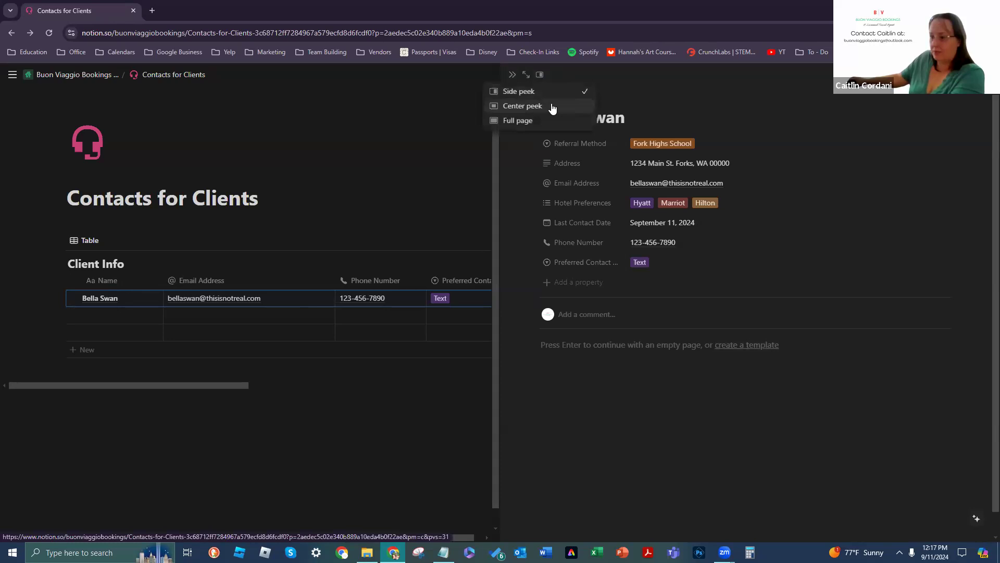
left_click(522, 106)
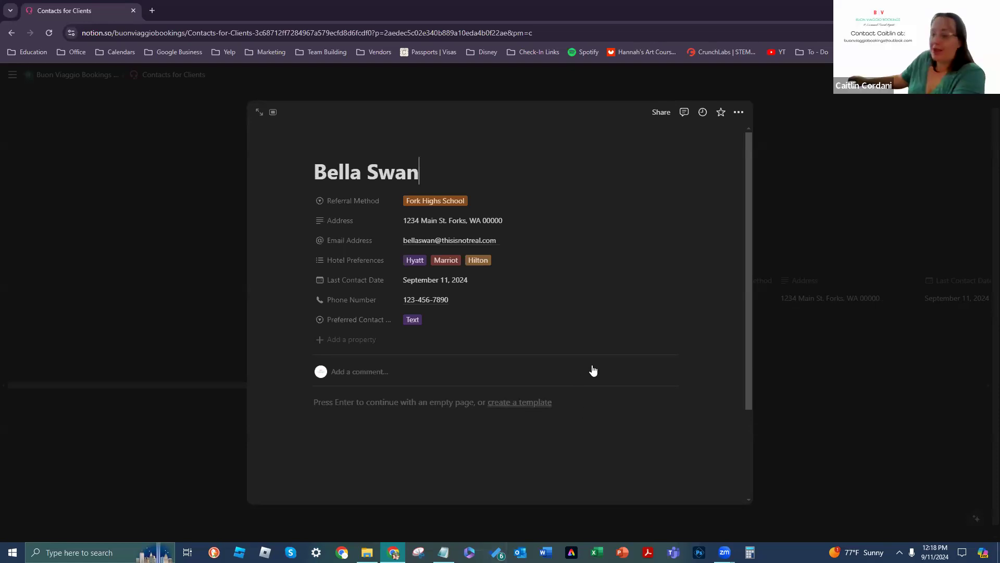
Step: Create a new untitled Client Info template and remove the stray '/' from its title
left_click(521, 403)
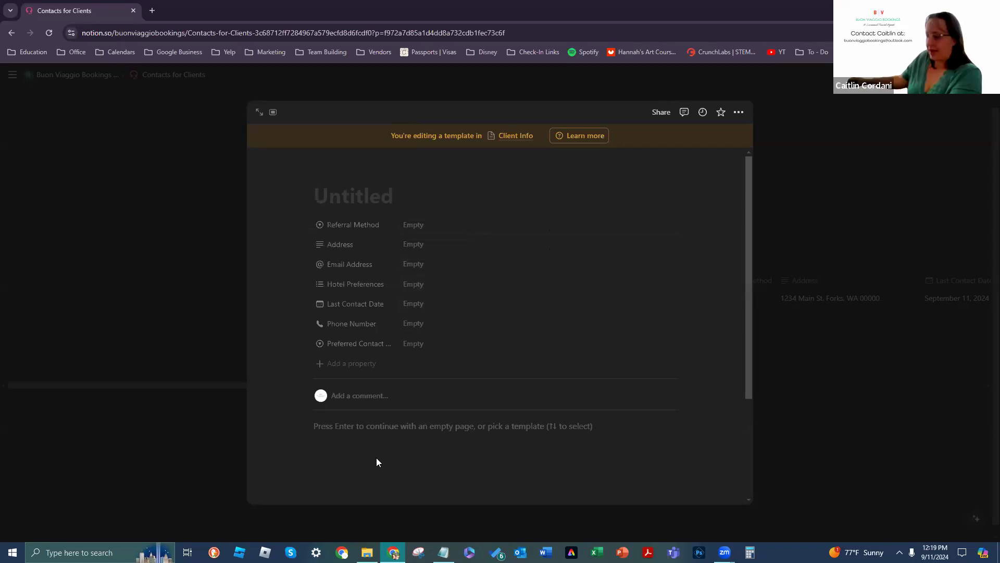
scroll(552, 470, "down", 3)
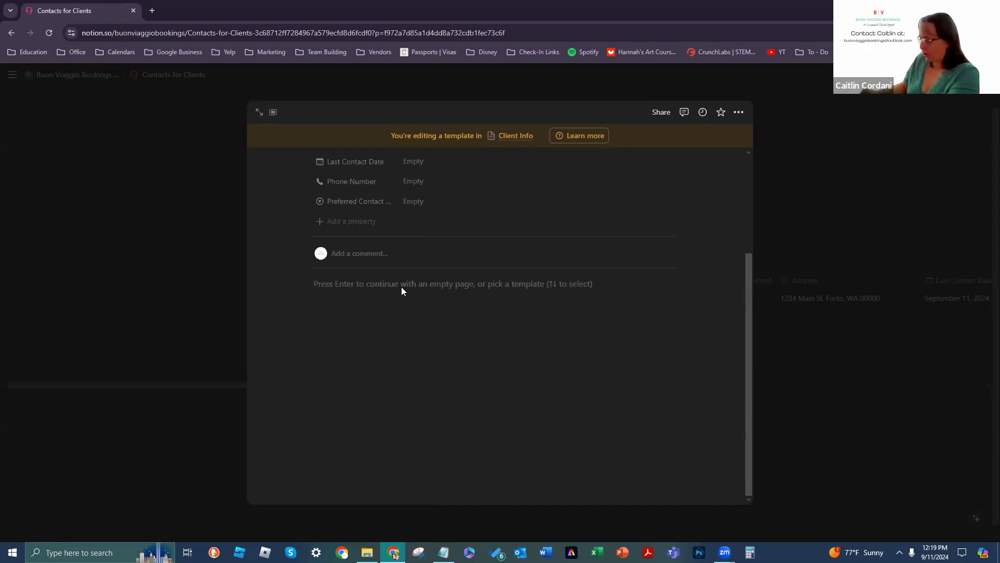
scroll(401, 286, "up", 2)
key("BackSpace")
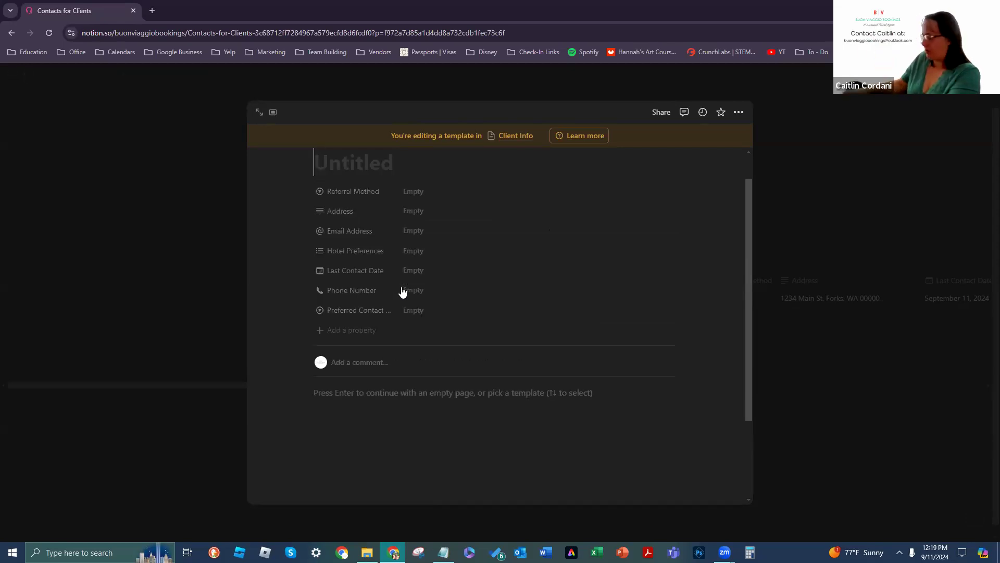
Step: Start a new block in the template body with '/' and dismiss the block-type list
left_click(450, 398)
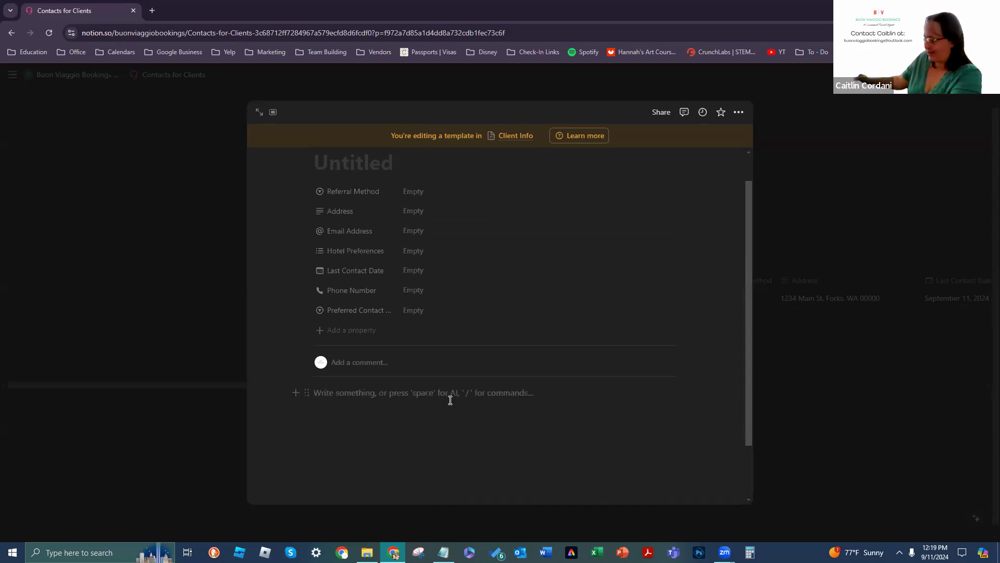
type("/")
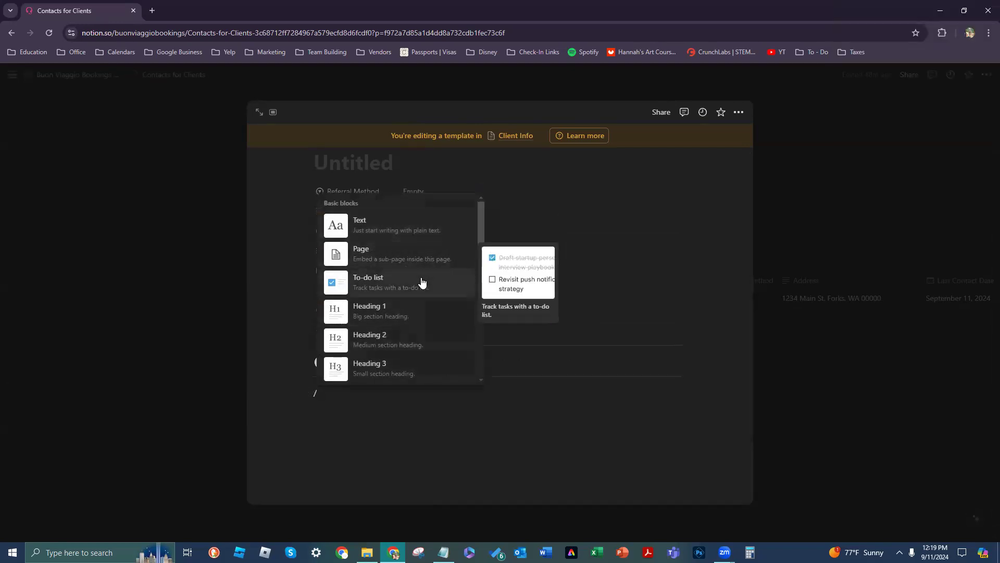
scroll(409, 292, "down", 6)
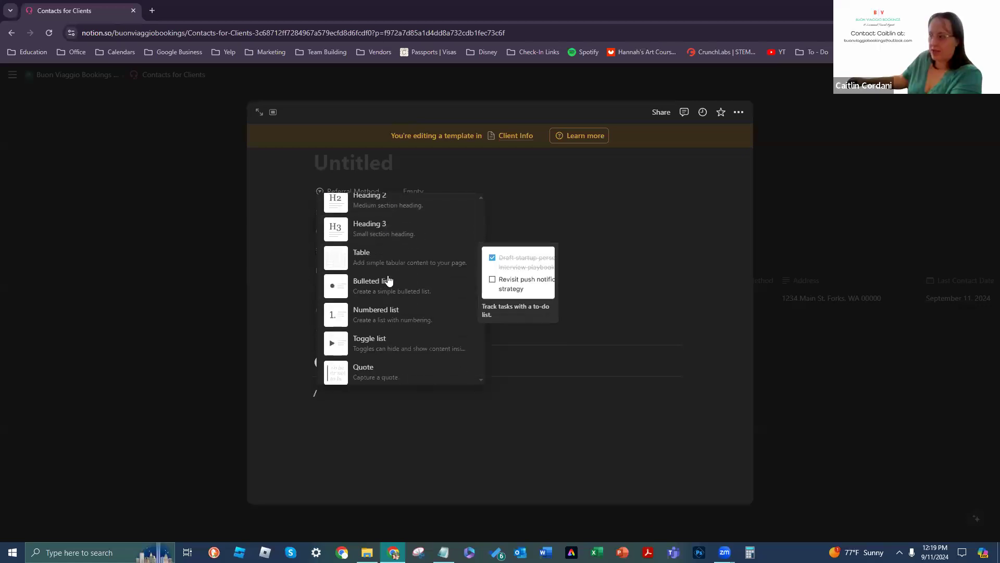
scroll(406, 302, "up", 6)
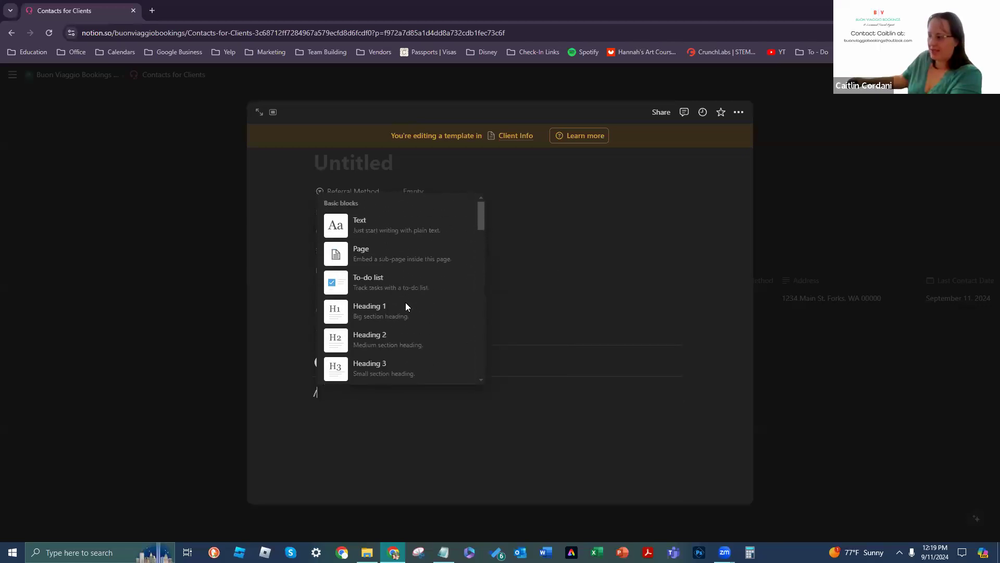
scroll(388, 313, "down", 1)
key("Escape")
Step: Turn the new block into a Heading 1 and delete the leftover '/'
left_click(307, 392)
mouse_move(282, 399)
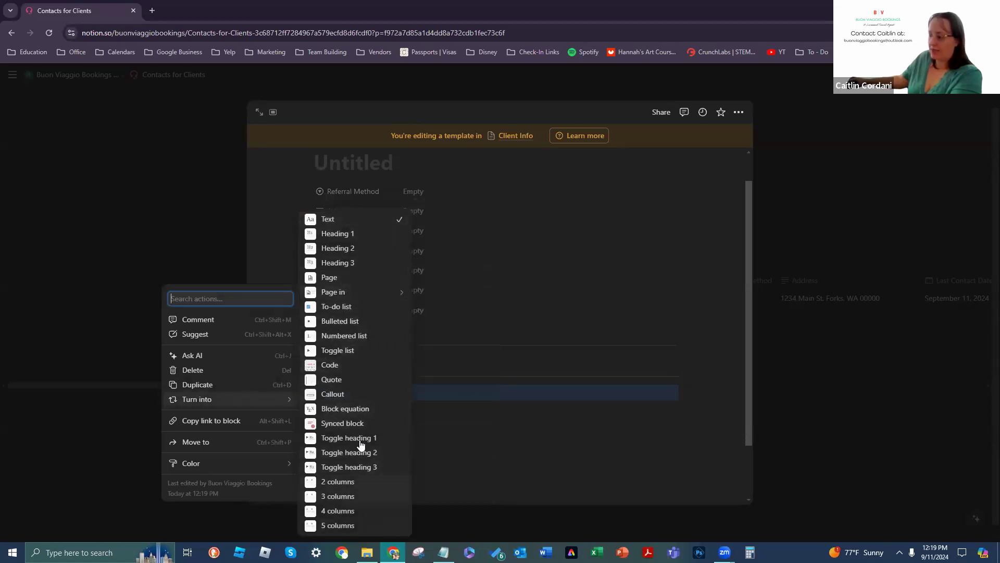
left_click(373, 237)
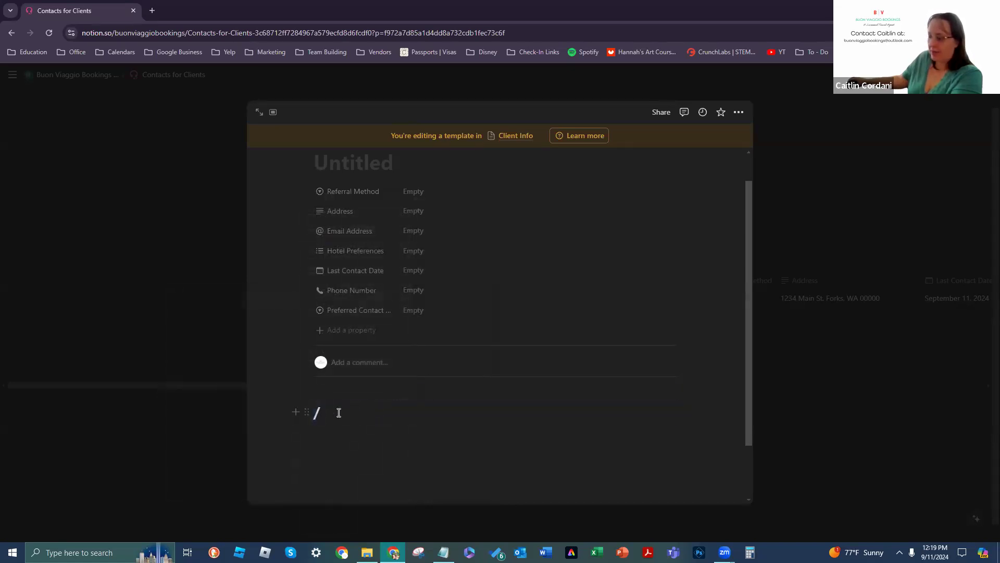
left_click(308, 411)
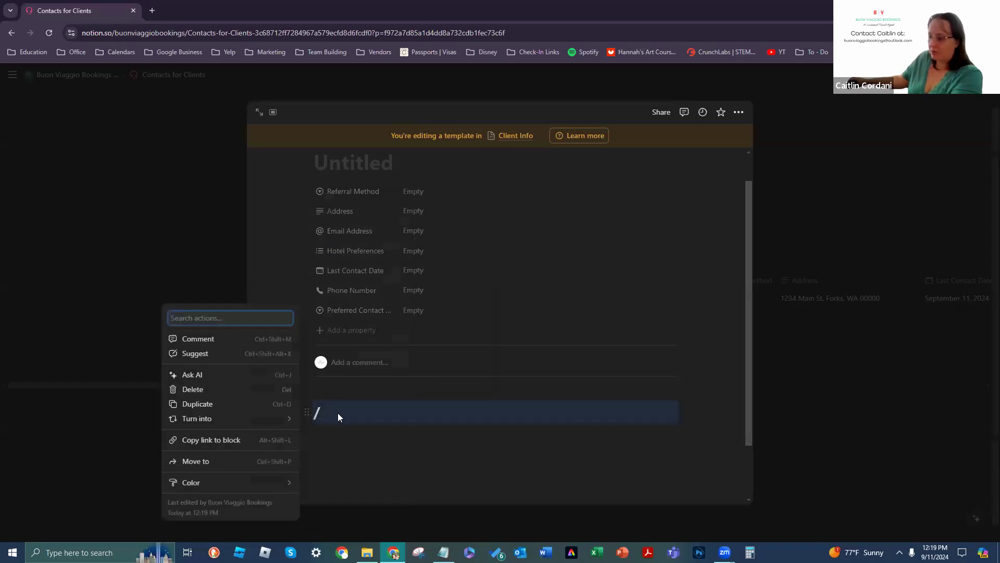
mouse_move(276, 419)
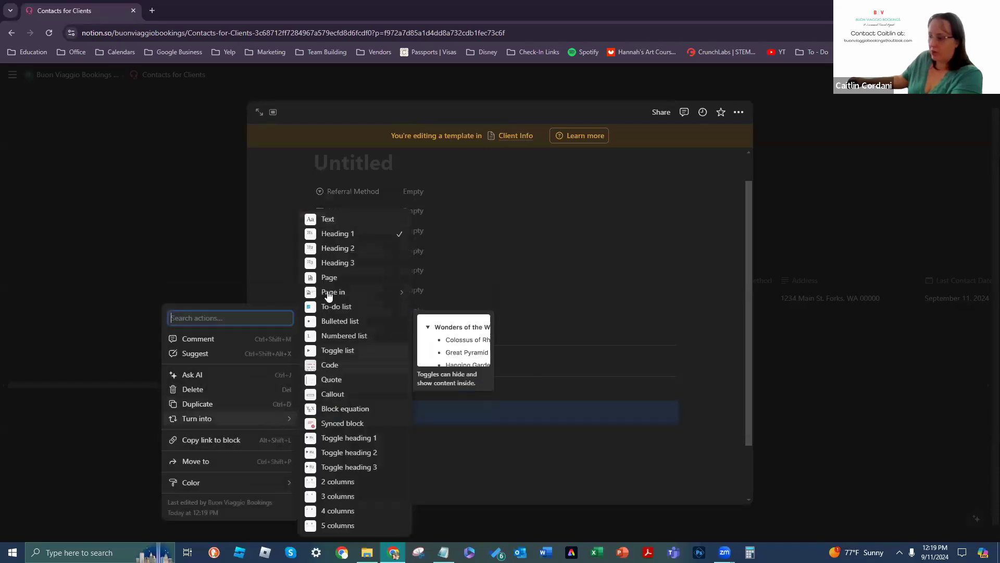
left_click(329, 221)
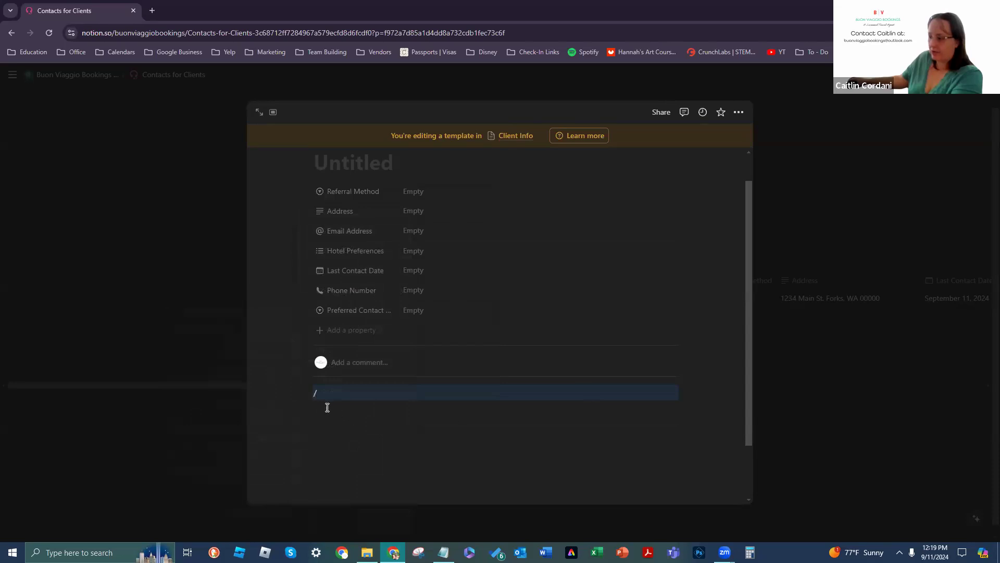
left_click(306, 392)
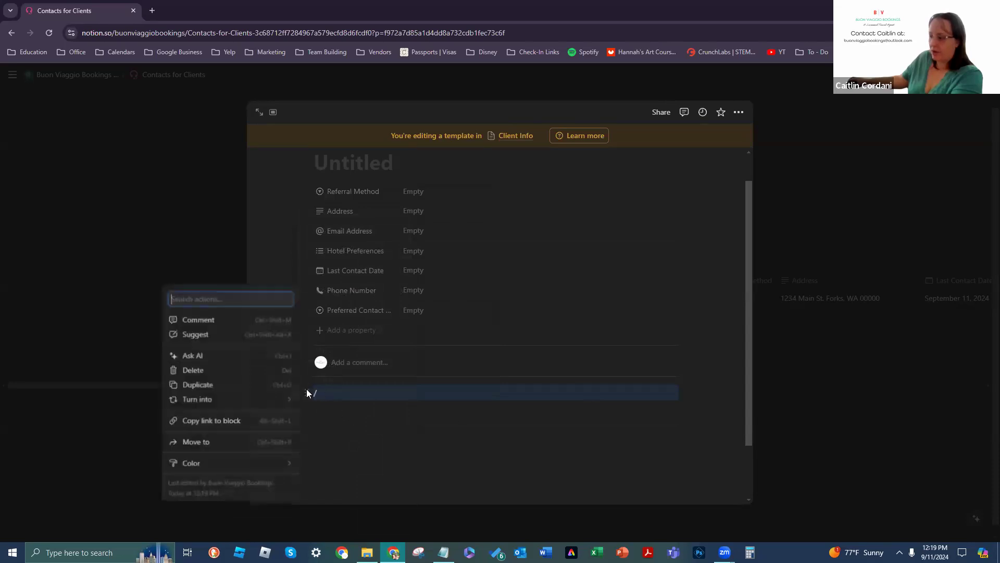
mouse_move(280, 407)
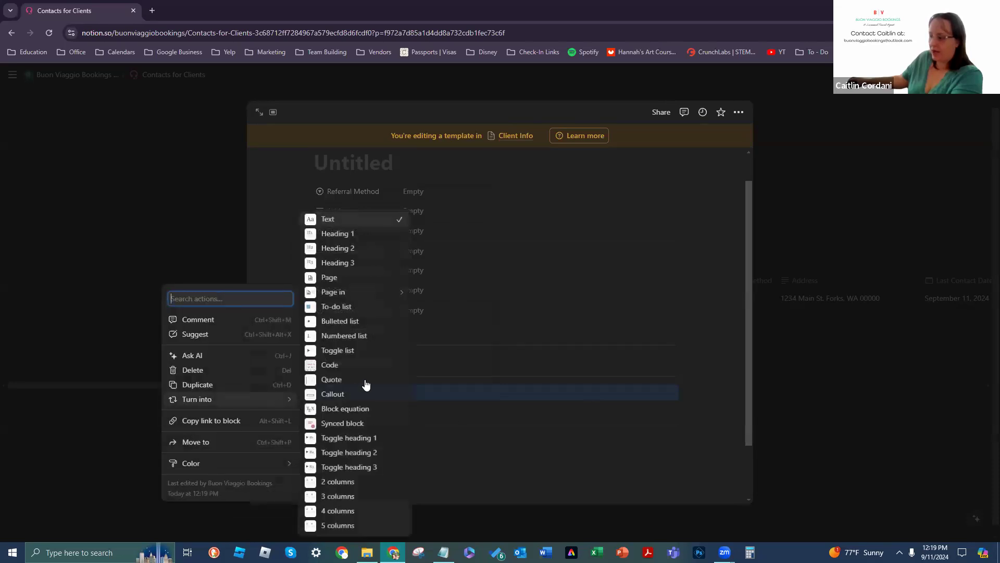
left_click(373, 238)
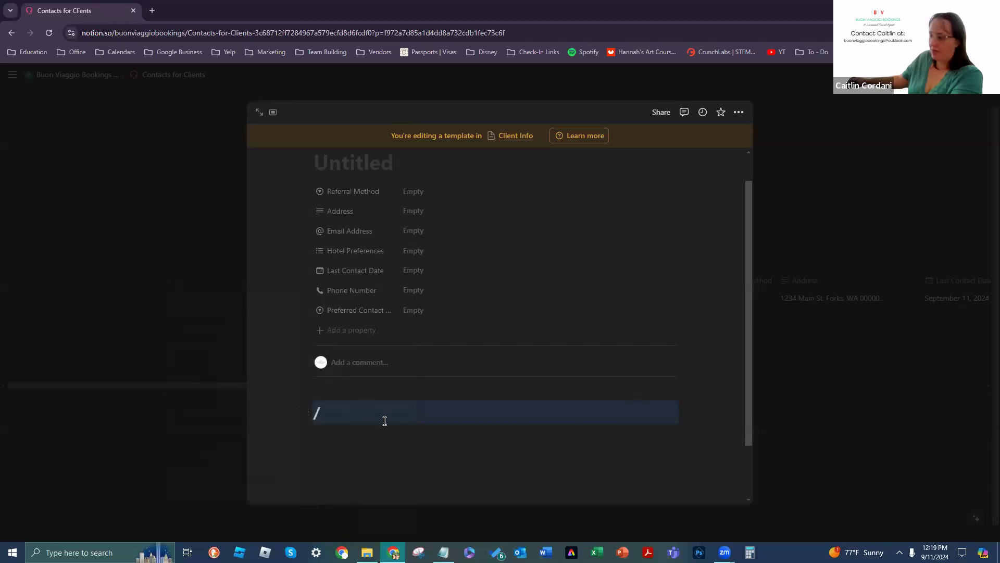
key("BackSpace")
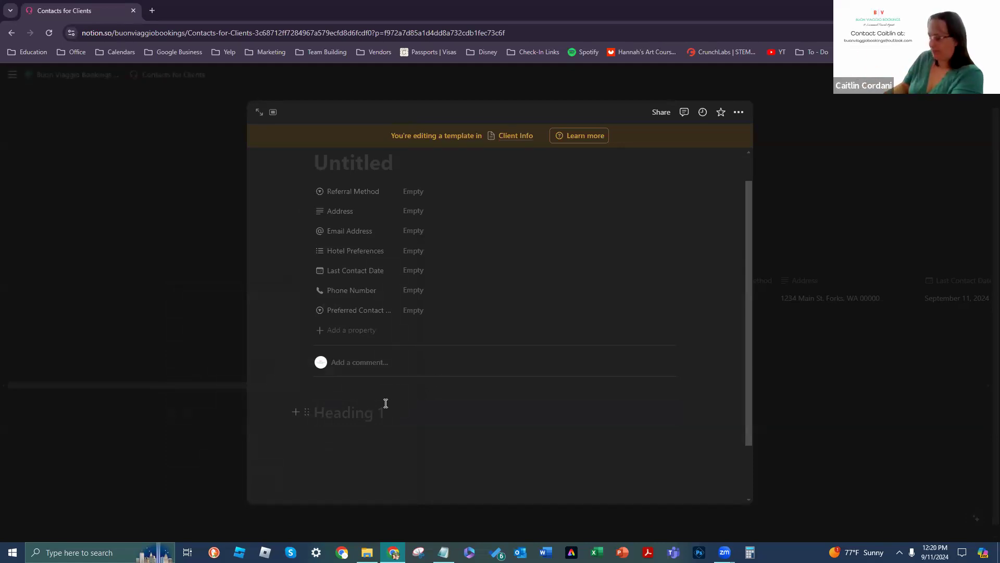
Step: Type 'Last Contact' into the Heading 1 block, correcting the typo
type("Last Cona")
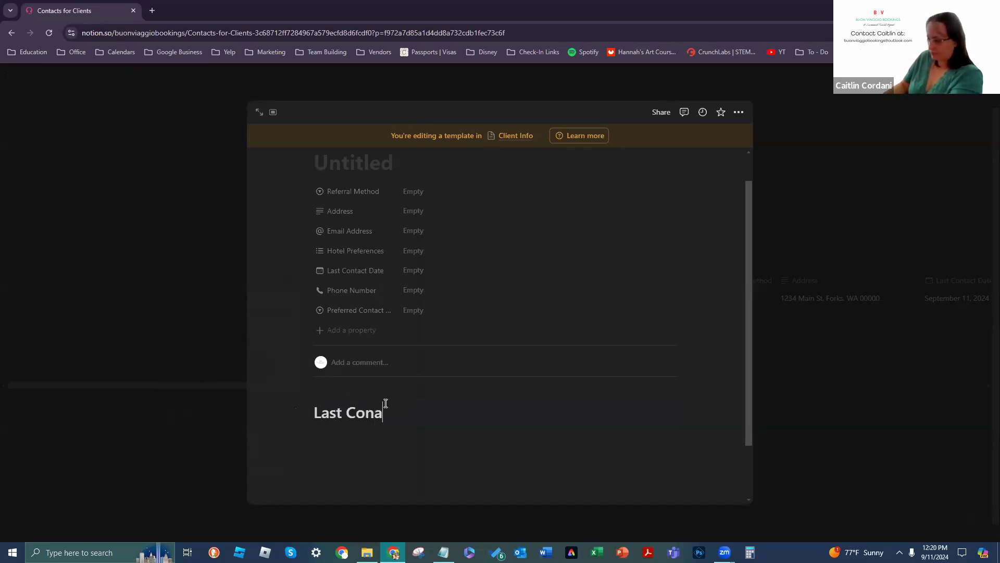
key("BackSpace")
type("tact")
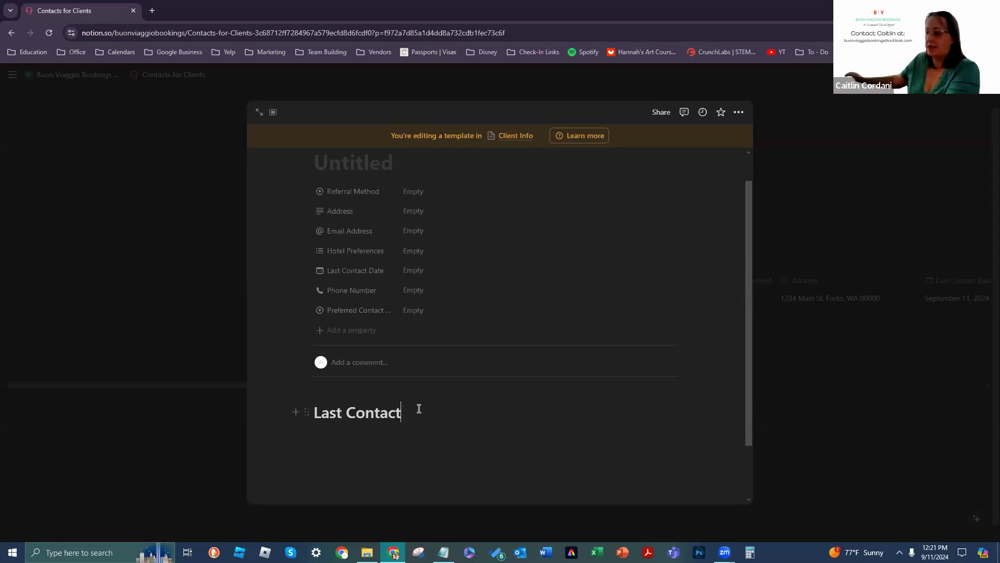
scroll(431, 417, "down", 1)
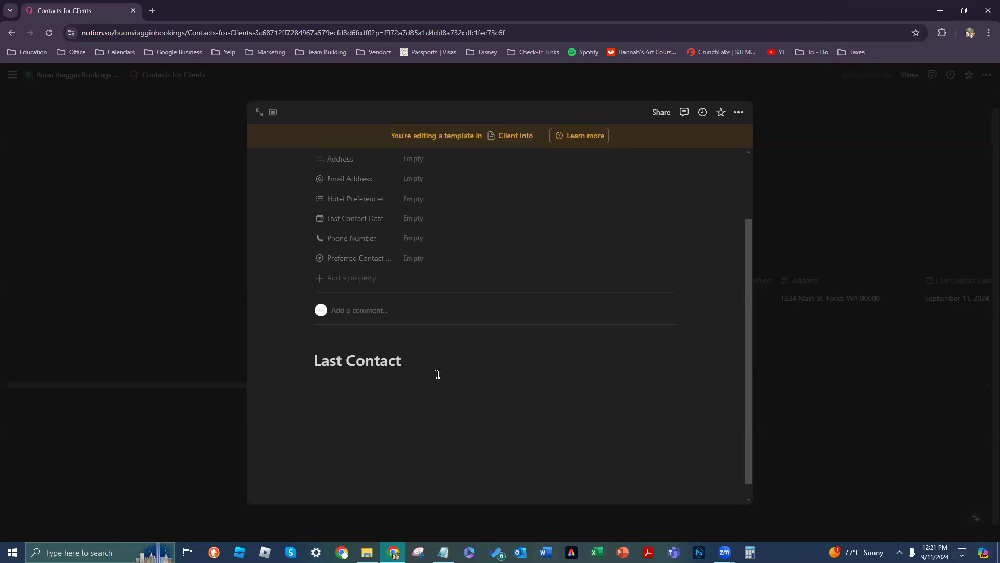
Step: Move the Last Contact heading lower and add empty lines above it
left_click_drag(308, 357, 317, 448)
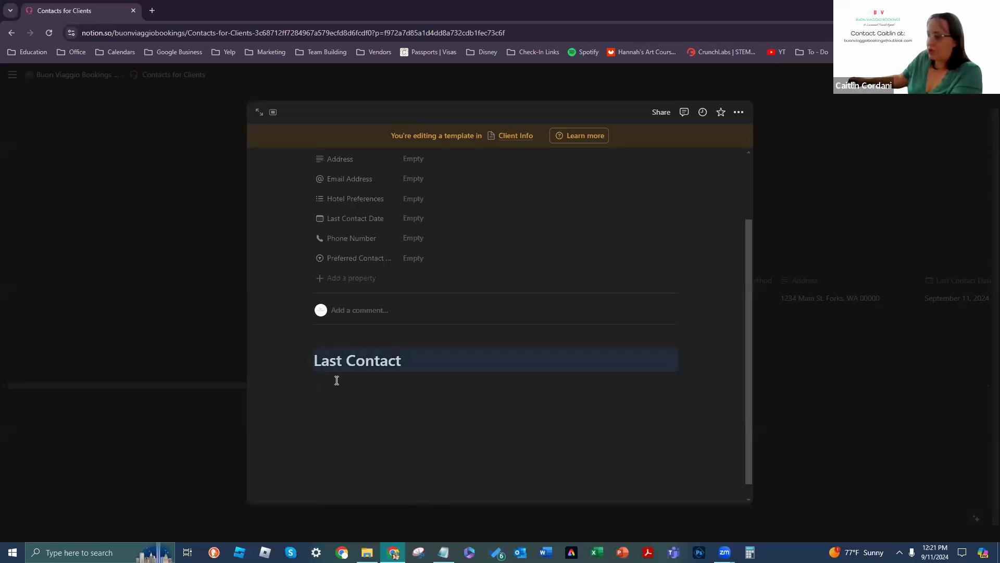
left_click(495, 466)
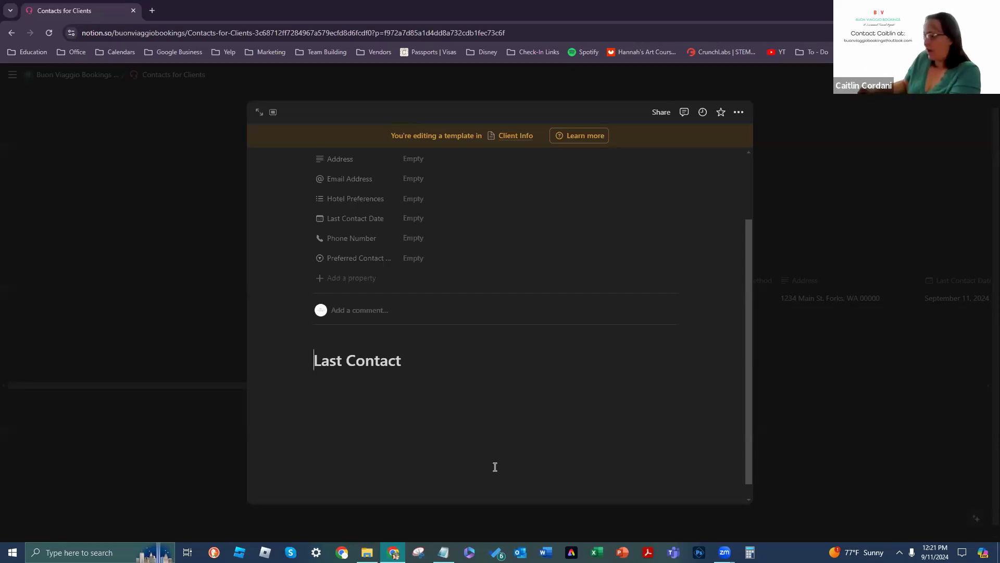
key("Return")
key("Return")
key("Return")
key("Return")
key("Return")
key("Return")
key("Return")
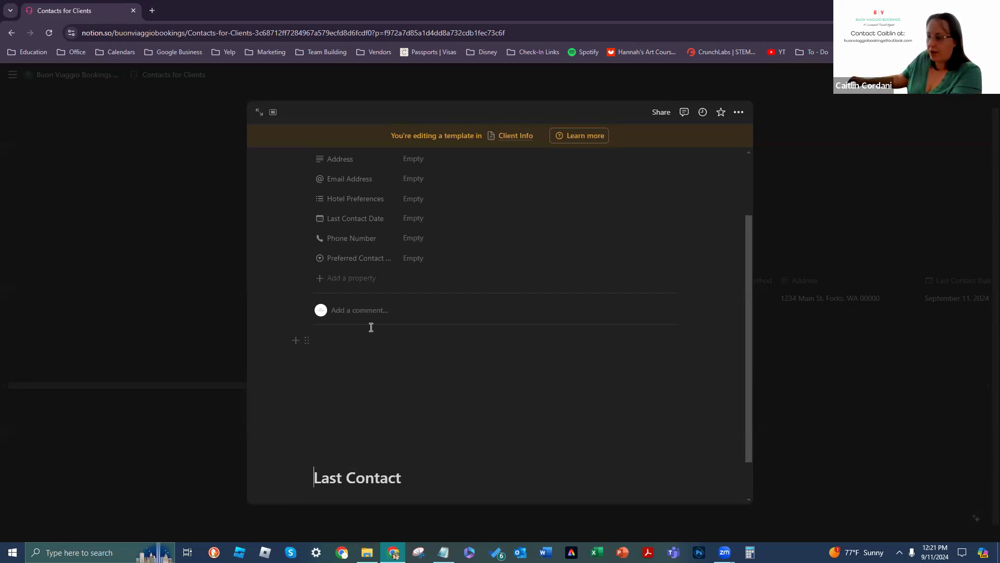
Step: Add an empty text block below the comment area, closing the block menu without choosing a type
left_click(295, 340)
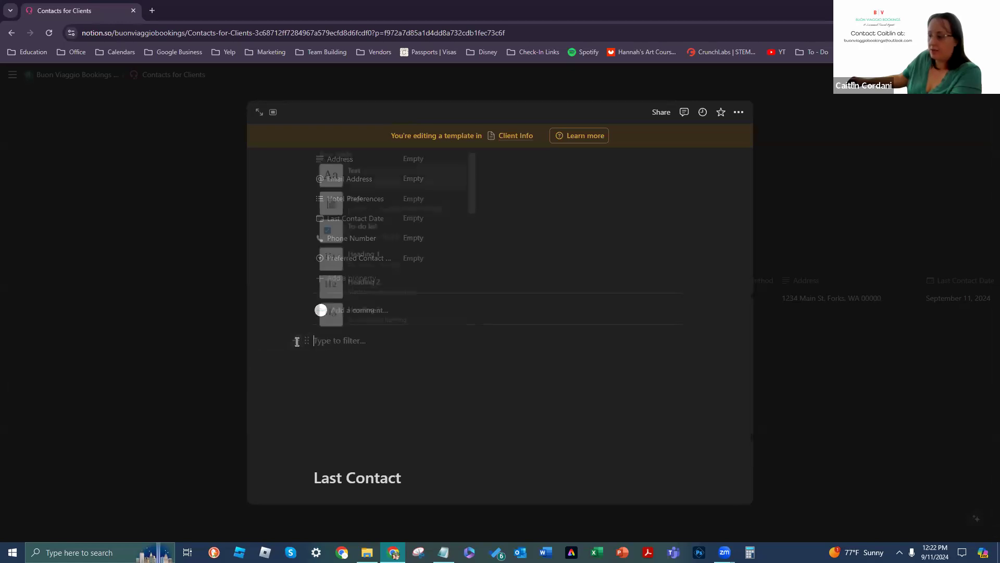
scroll(407, 203, "down", 5)
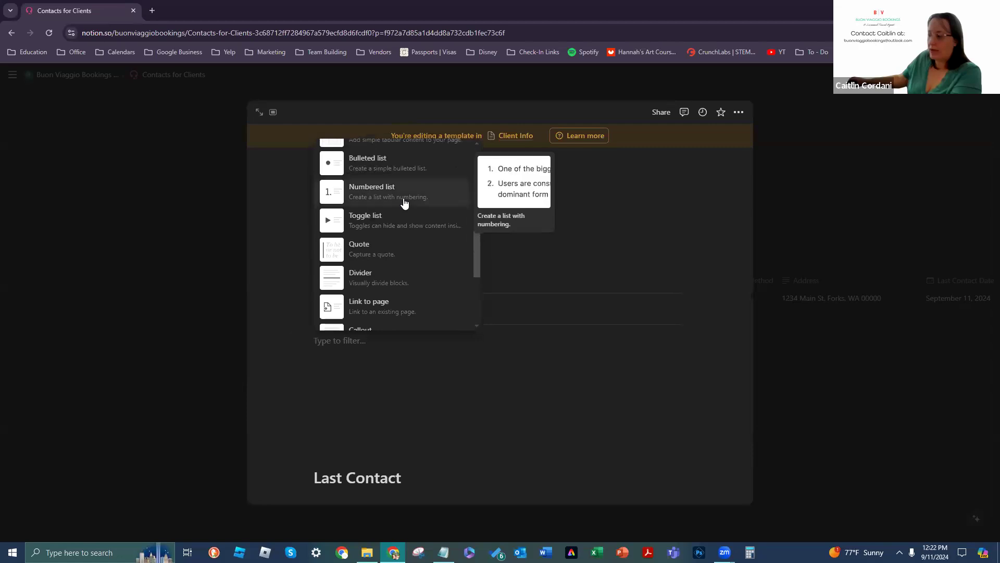
scroll(404, 203, "down", 1)
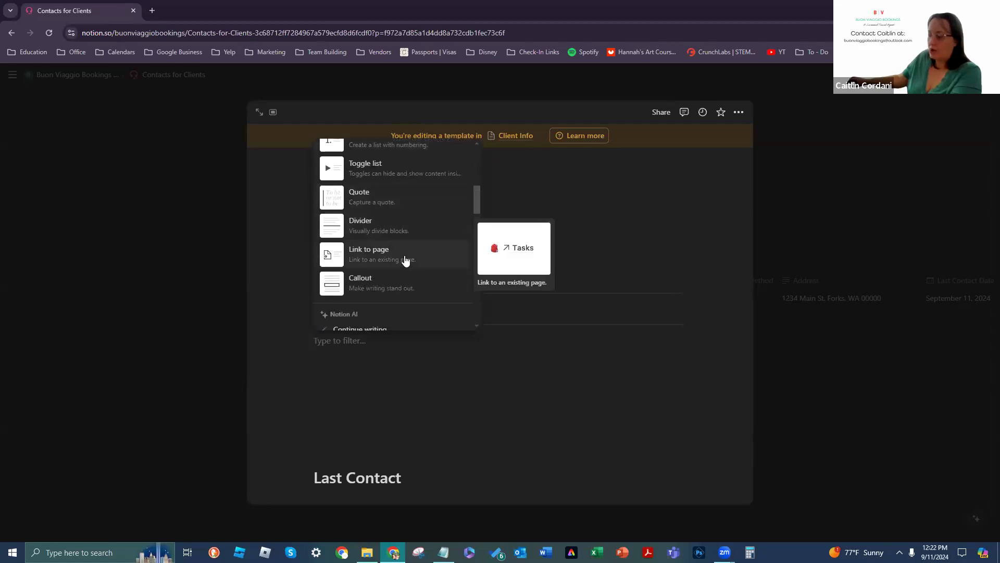
scroll(406, 261, "down", 3)
scroll(405, 261, "down", 8)
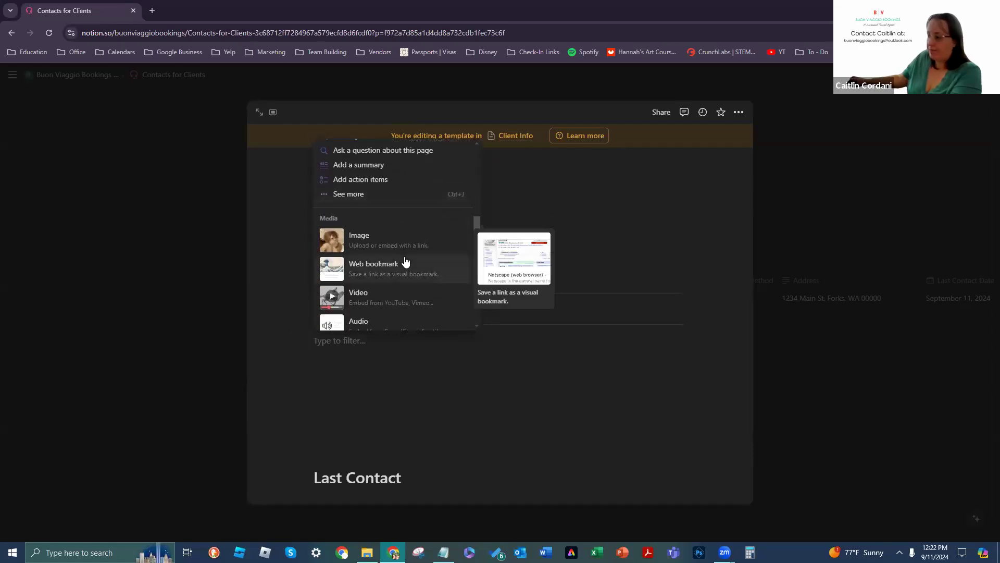
scroll(405, 260, "down", 5)
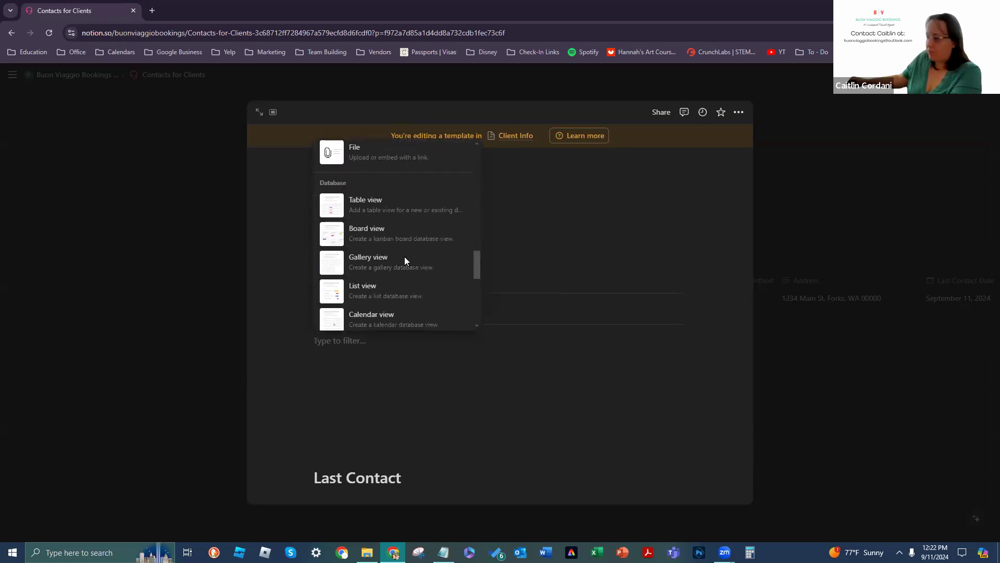
scroll(422, 208, "down", 6)
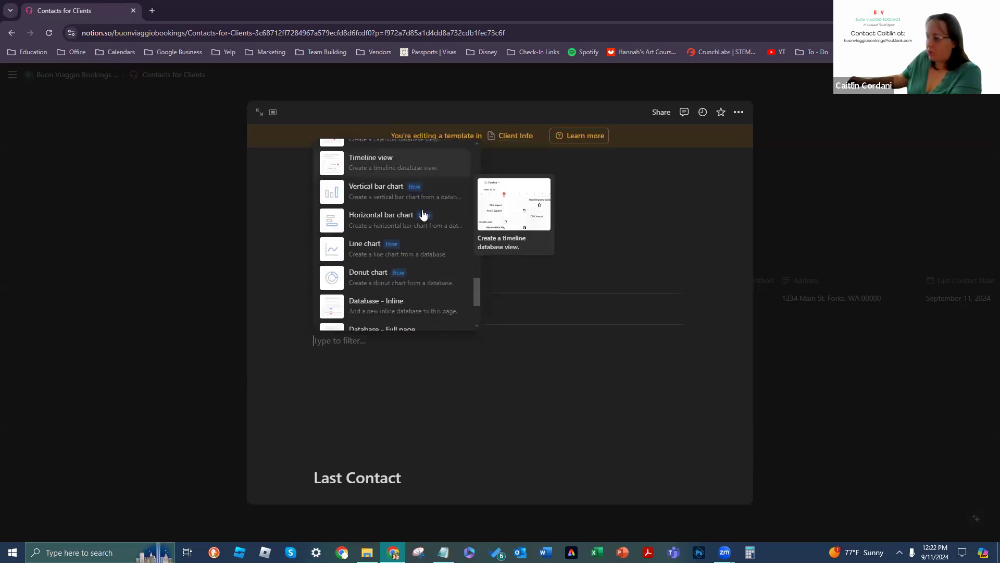
scroll(423, 215, "down", 5)
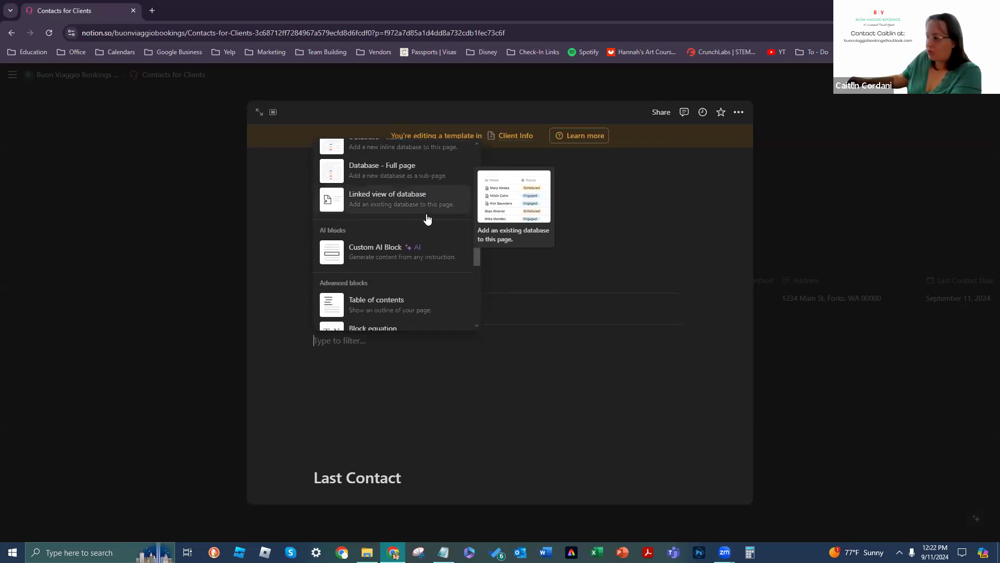
scroll(426, 224, "down", 5)
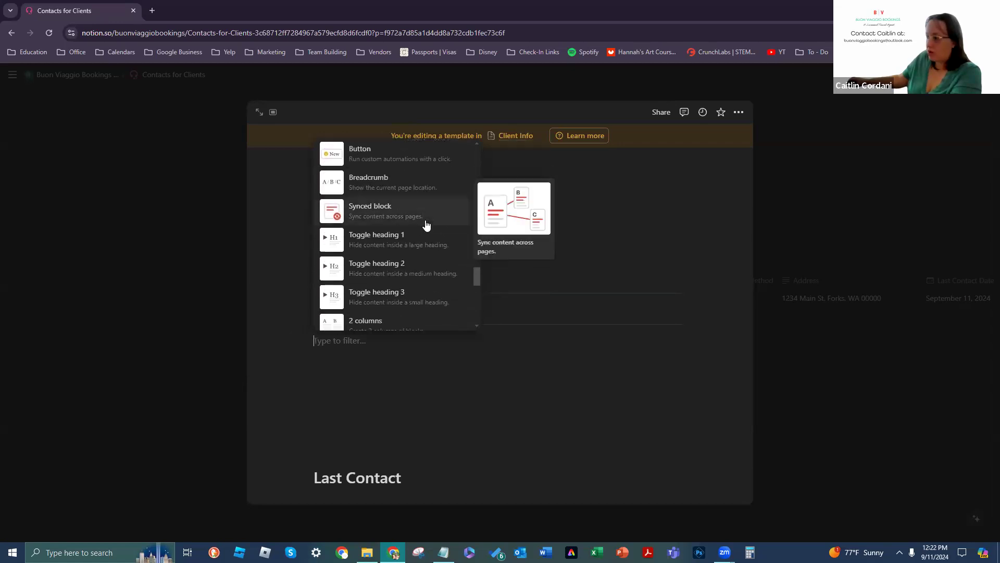
scroll(426, 224, "down", 3)
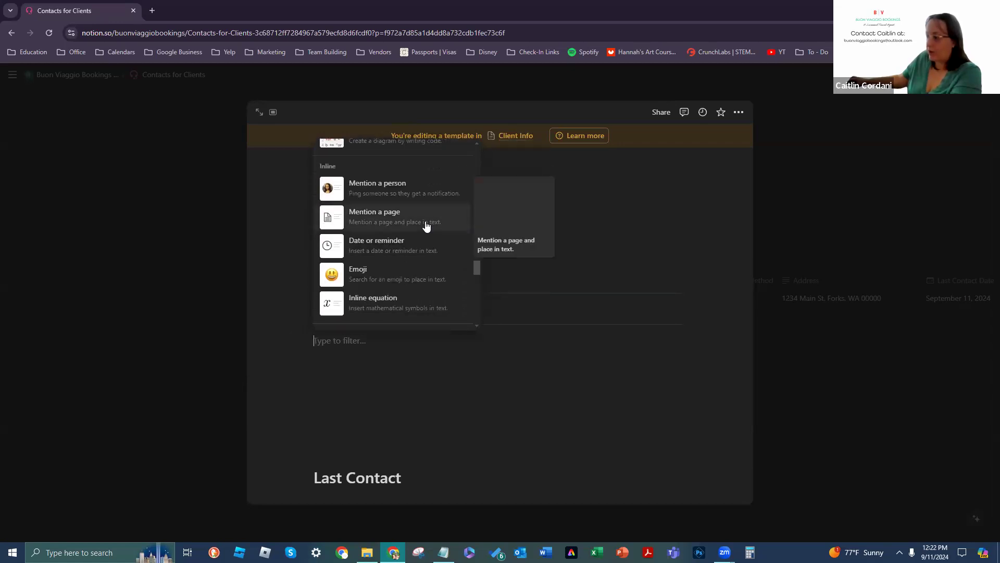
scroll(425, 178, "up", 1)
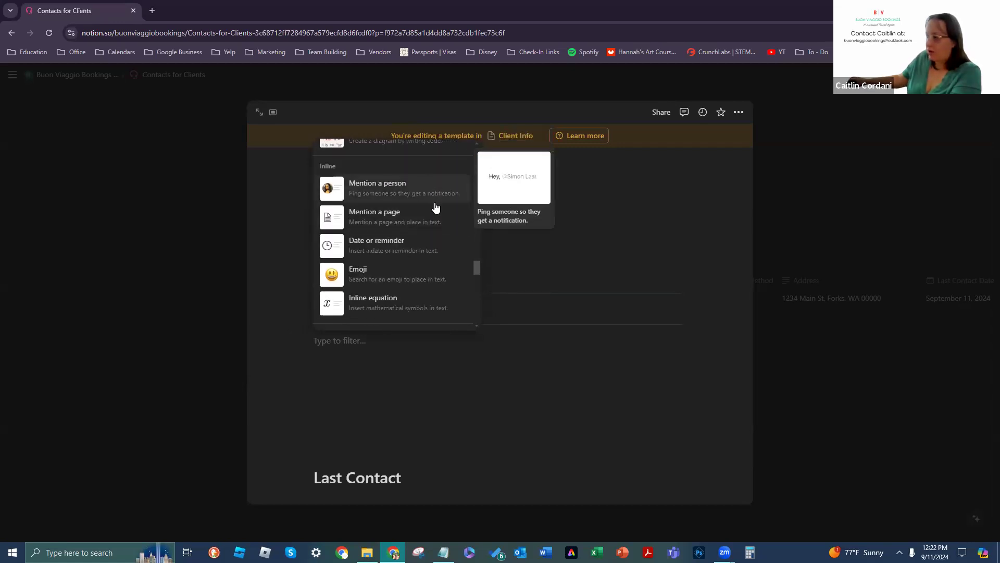
scroll(435, 217, "down", 3)
scroll(434, 227, "down", 3)
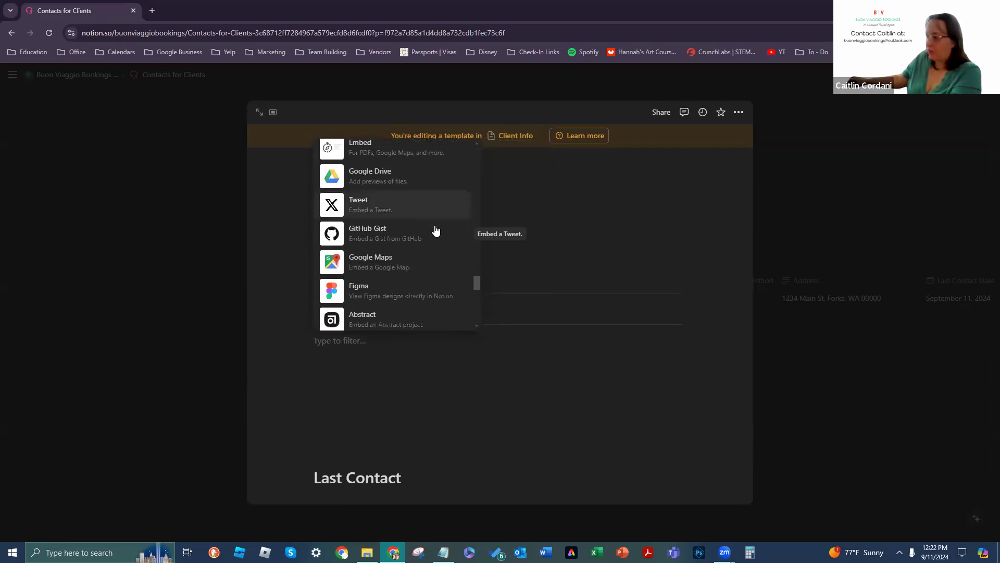
scroll(436, 231, "up", 3)
scroll(368, 255, "down", 5)
scroll(374, 303, "down", 5)
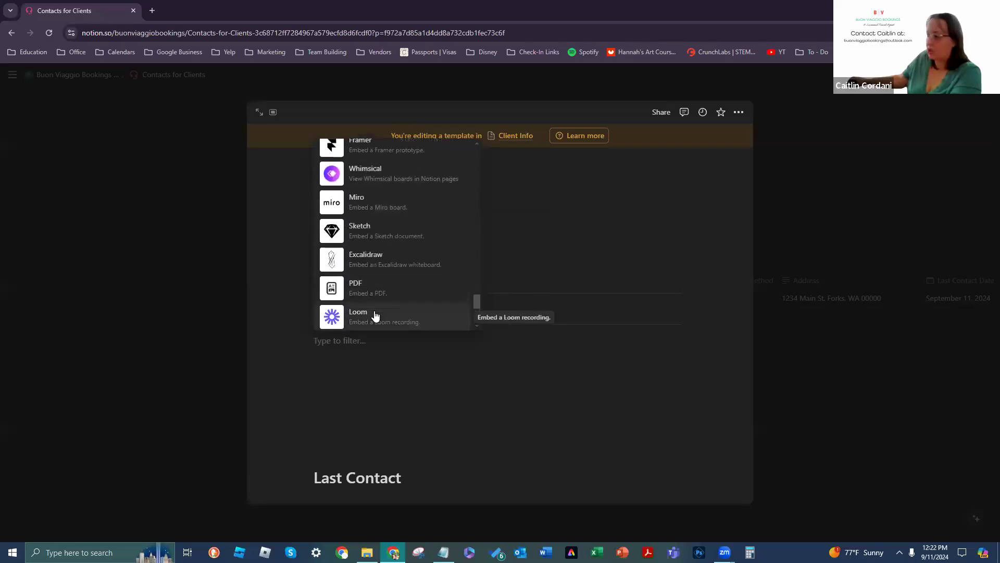
scroll(388, 286, "down", 10)
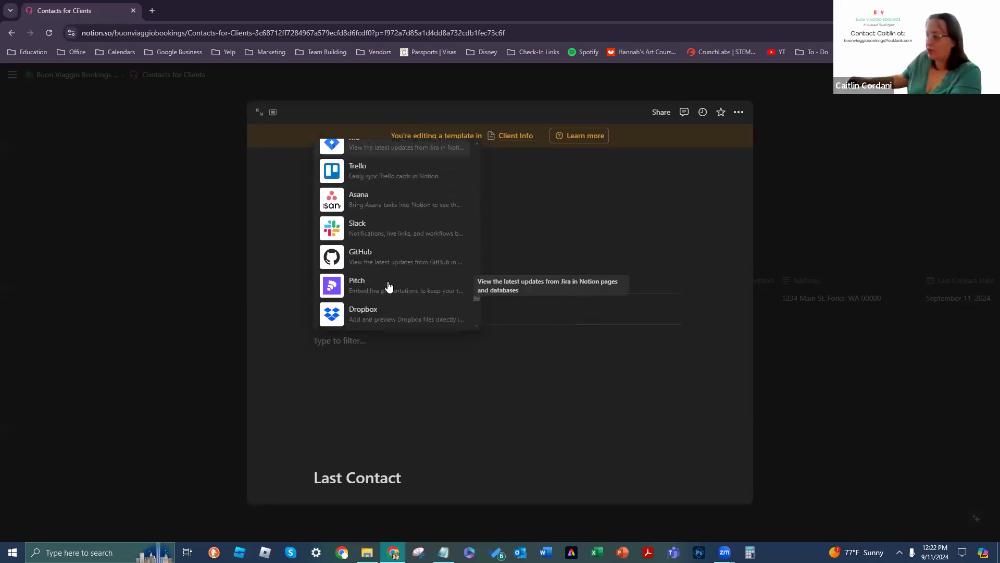
scroll(388, 286, "down", 10)
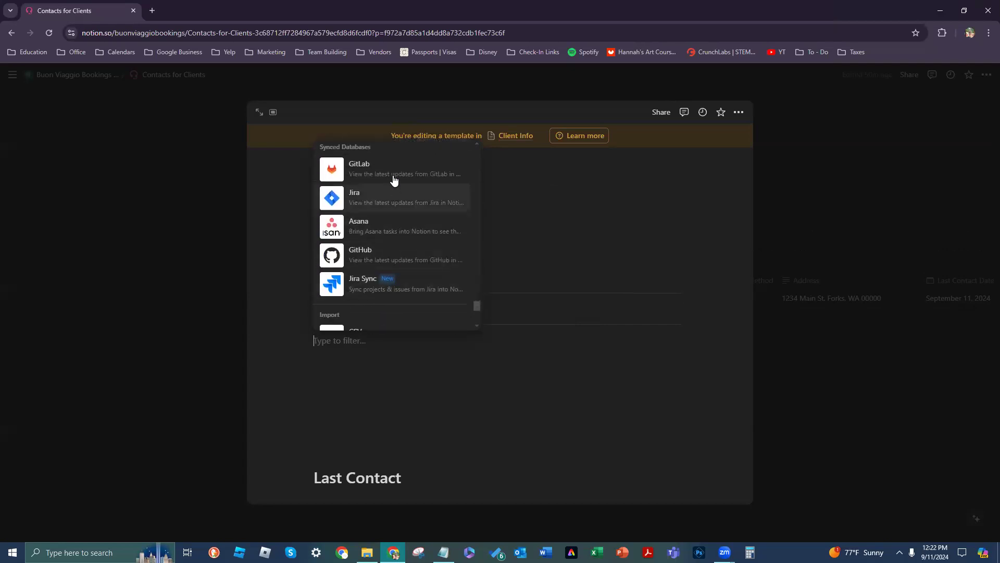
scroll(394, 174, "up", 2)
scroll(368, 257, "down", 1)
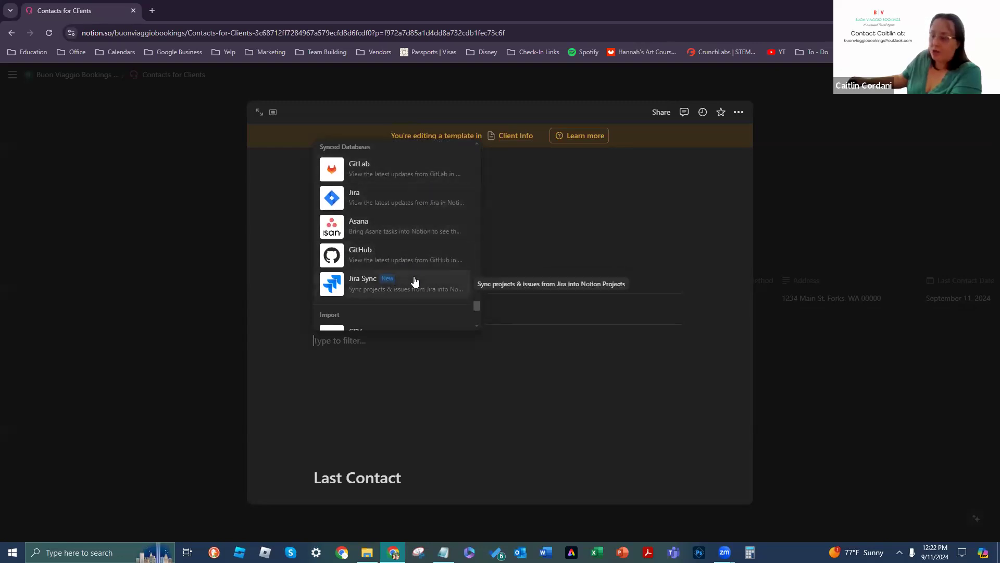
scroll(432, 272, "down", 2)
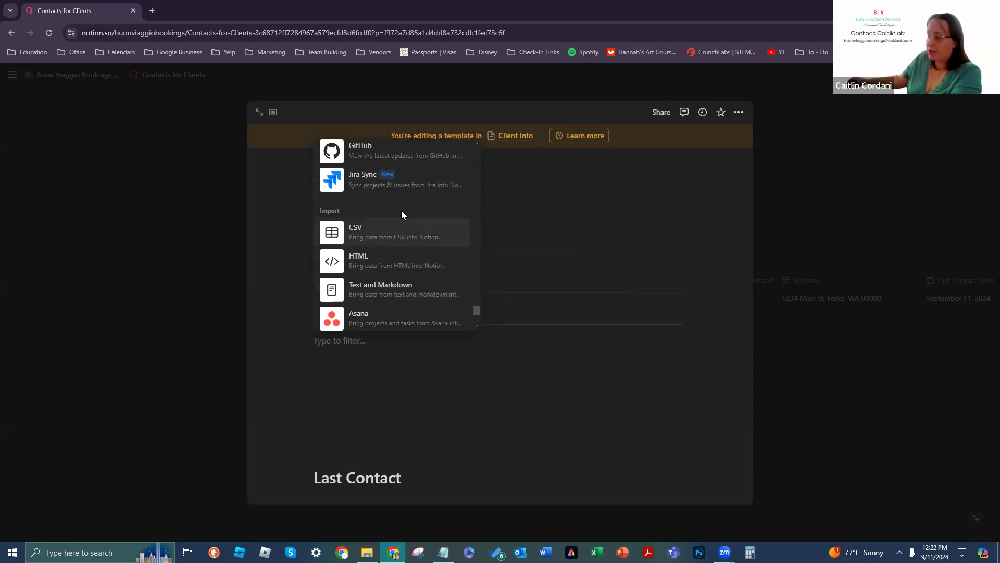
scroll(427, 253, "down", 1)
scroll(428, 254, "down", 2)
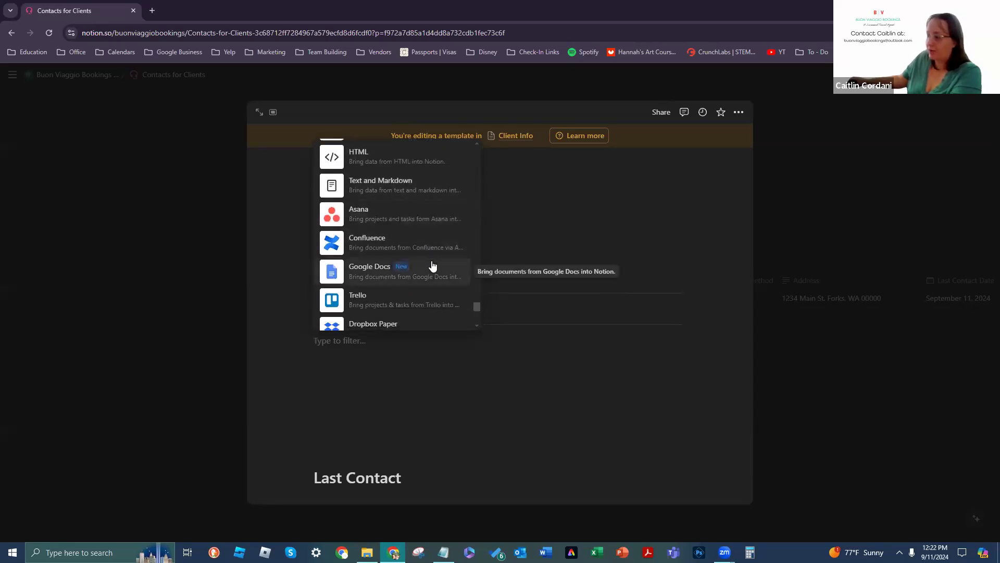
scroll(426, 238, "down", 1)
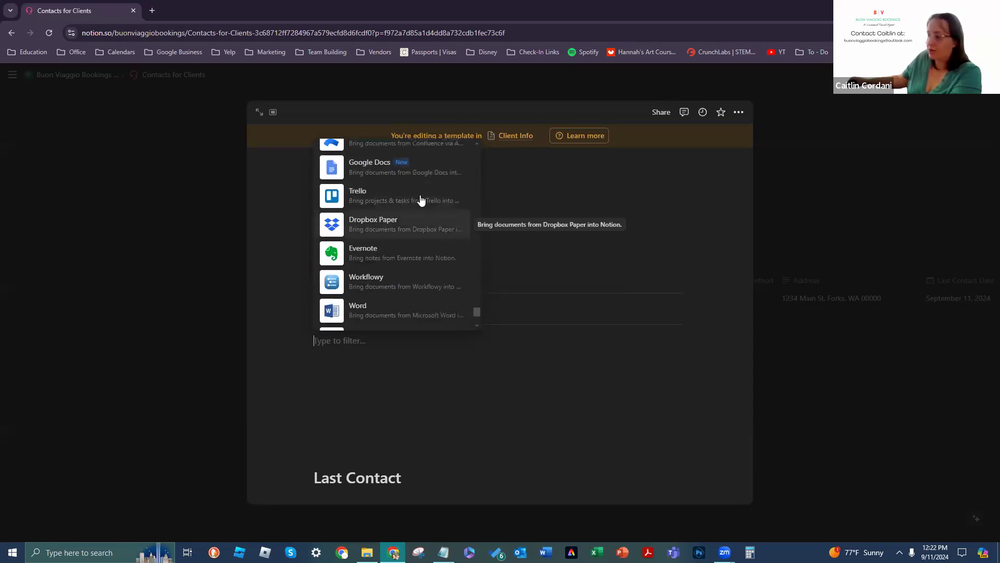
scroll(396, 277, "down", 1)
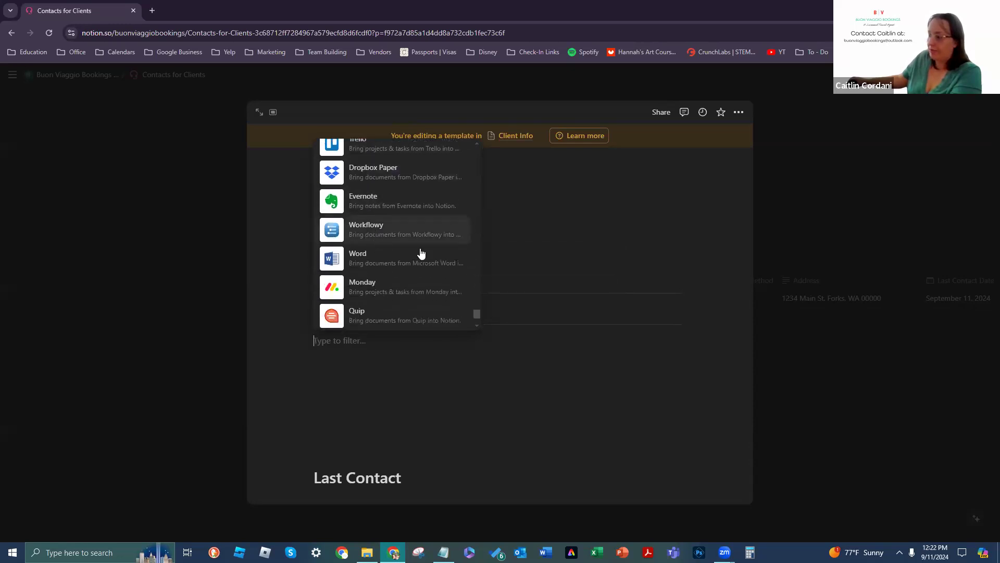
scroll(406, 266, "down", 1)
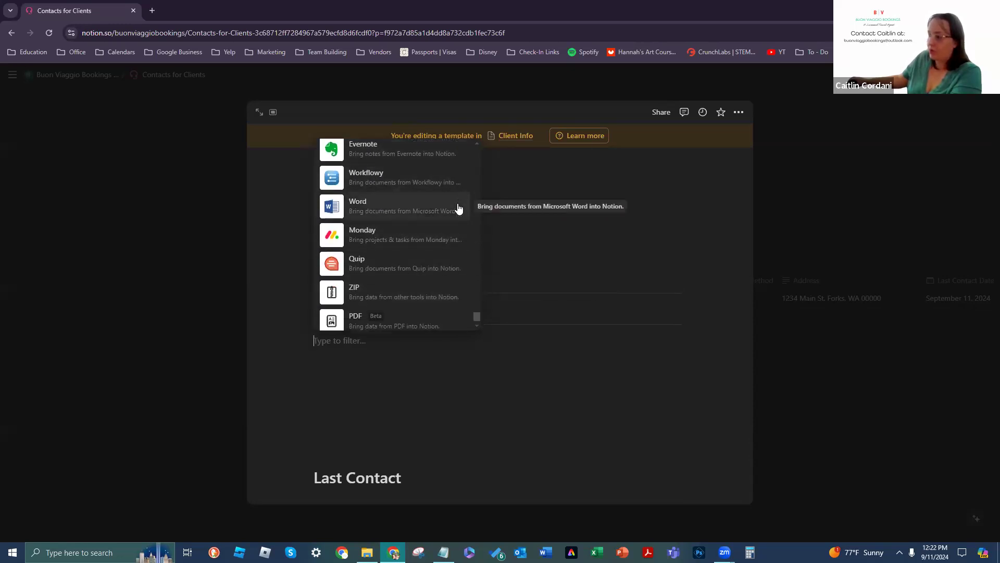
scroll(445, 240, "down", 1)
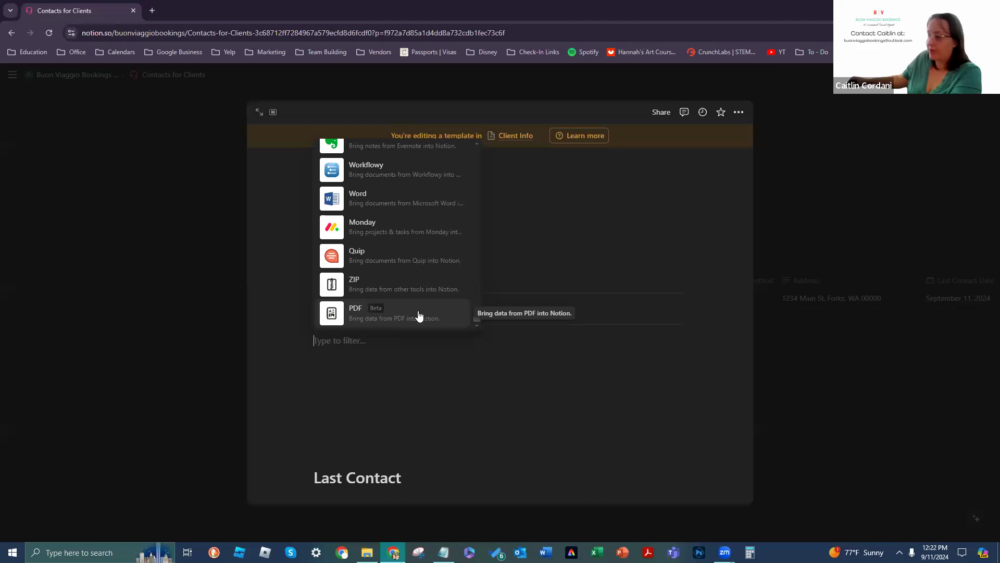
scroll(417, 301, "up", 10)
scroll(418, 291, "up", 10)
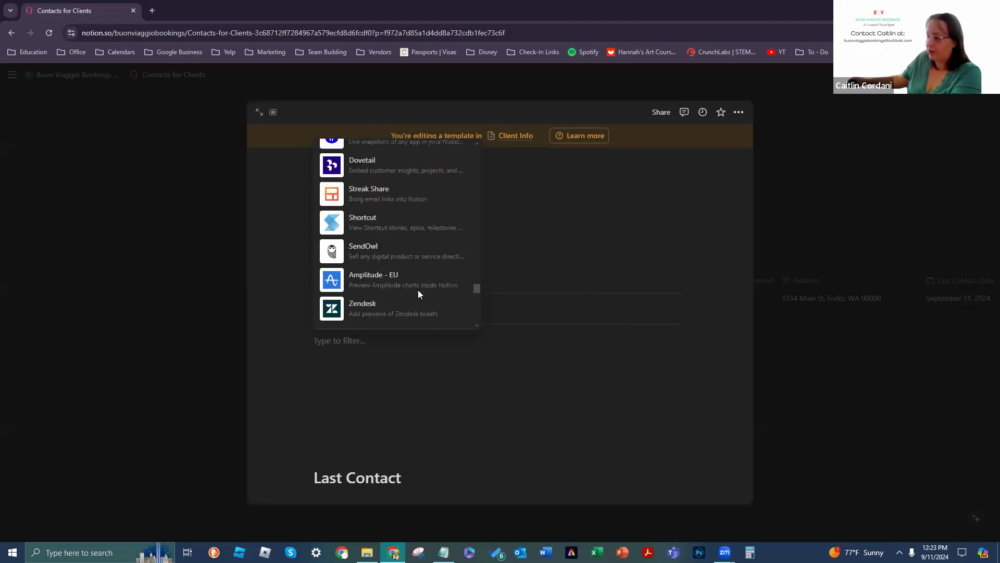
scroll(404, 266, "up", 10)
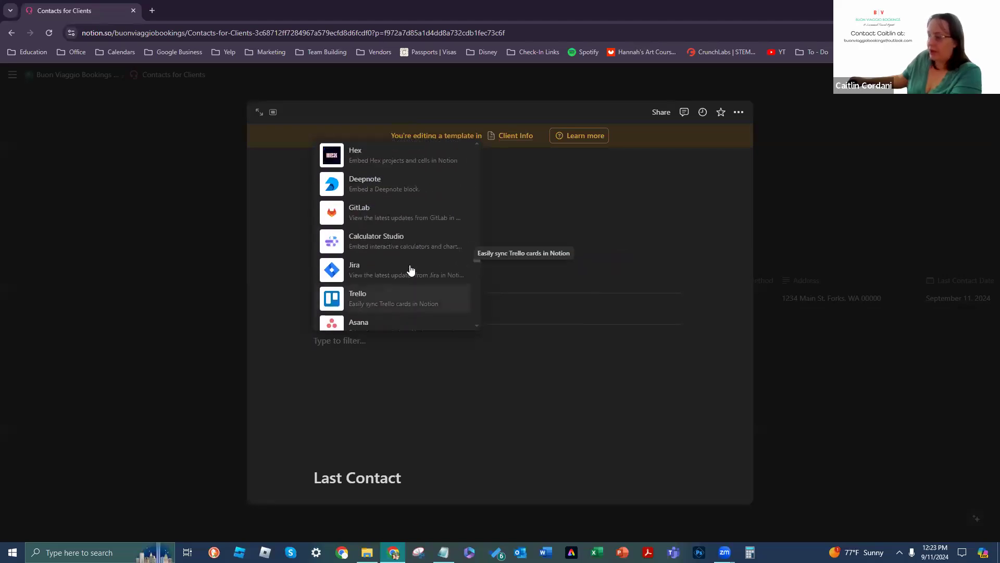
scroll(415, 266, "up", 10)
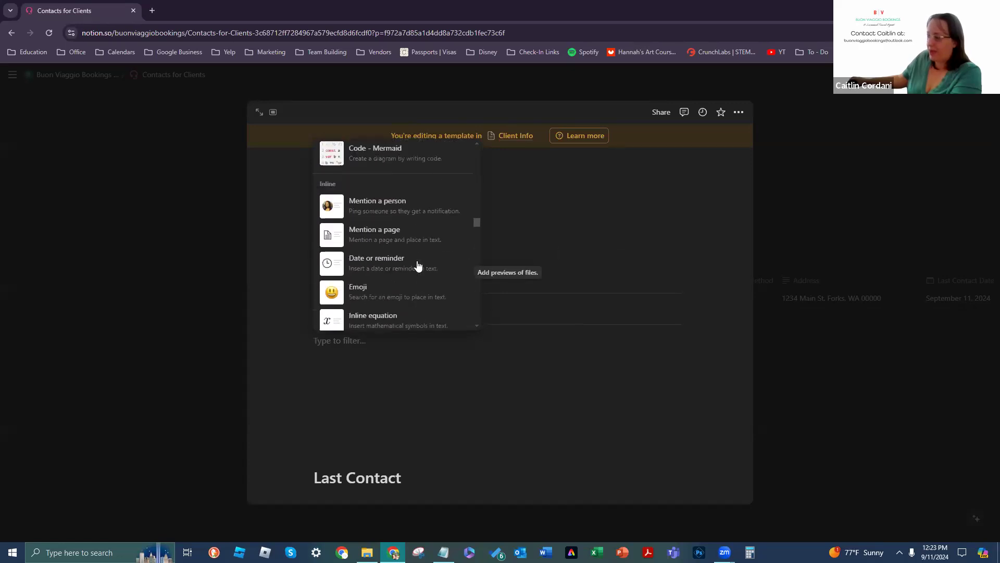
scroll(416, 261, "up", 5)
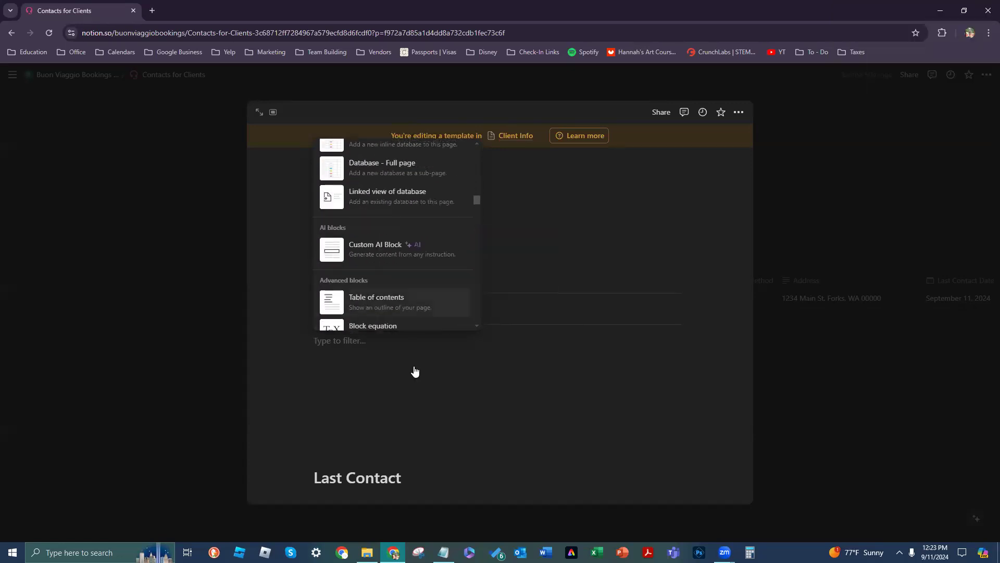
left_click(357, 352)
left_click(318, 345)
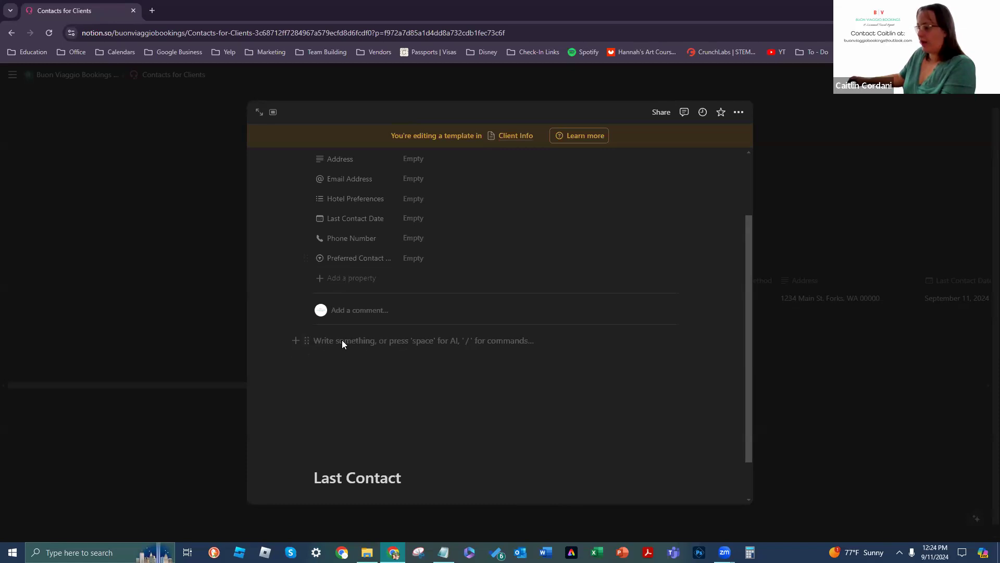
Step: Convert the blank block via Turn into > Page in, choosing Projects as its location
left_click(307, 340)
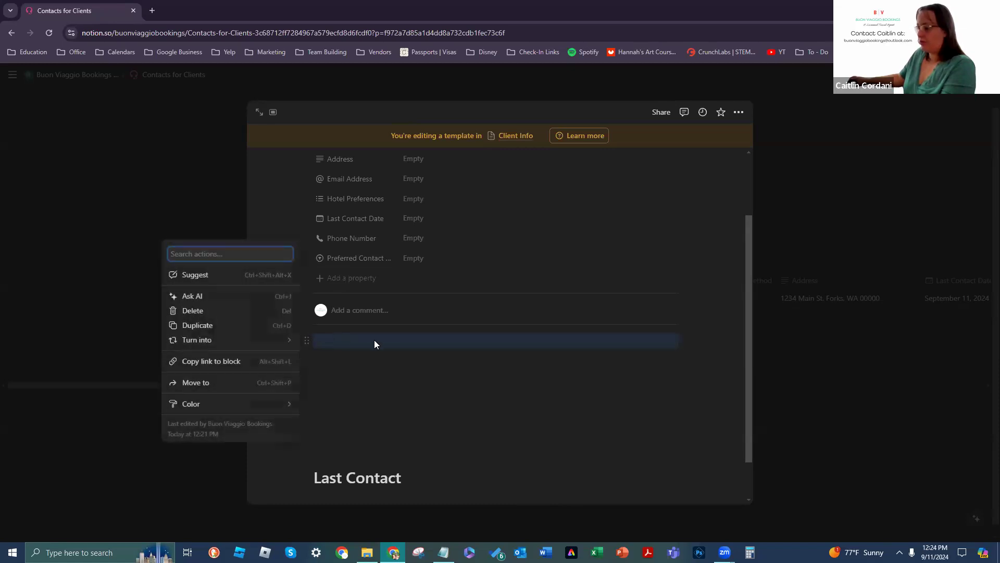
left_click(308, 341)
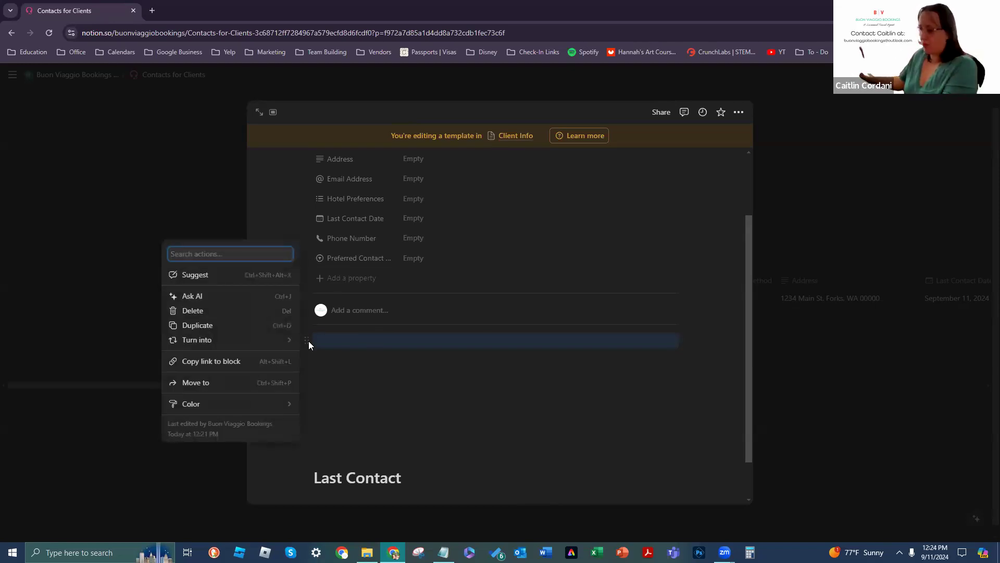
mouse_move(288, 342)
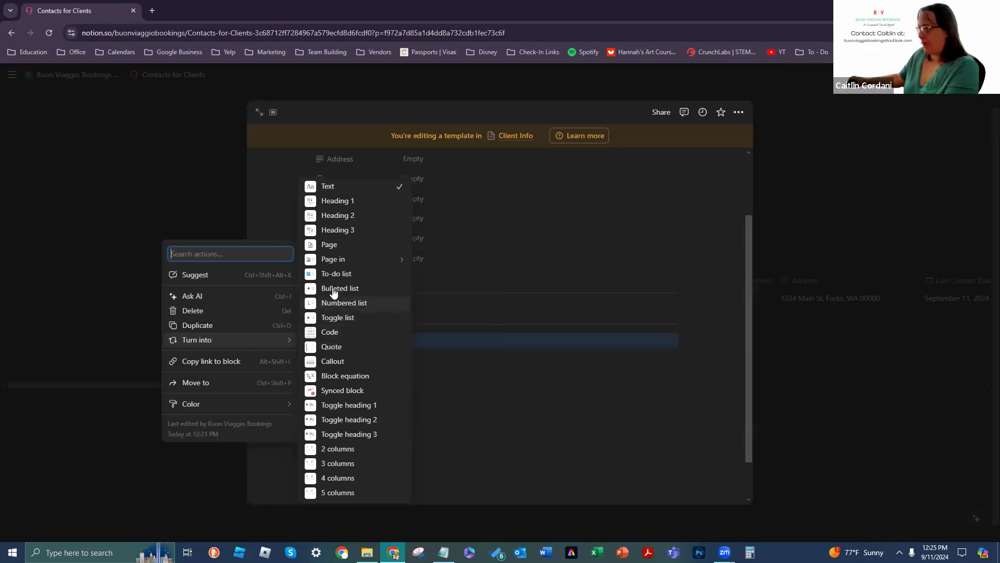
left_click(333, 259)
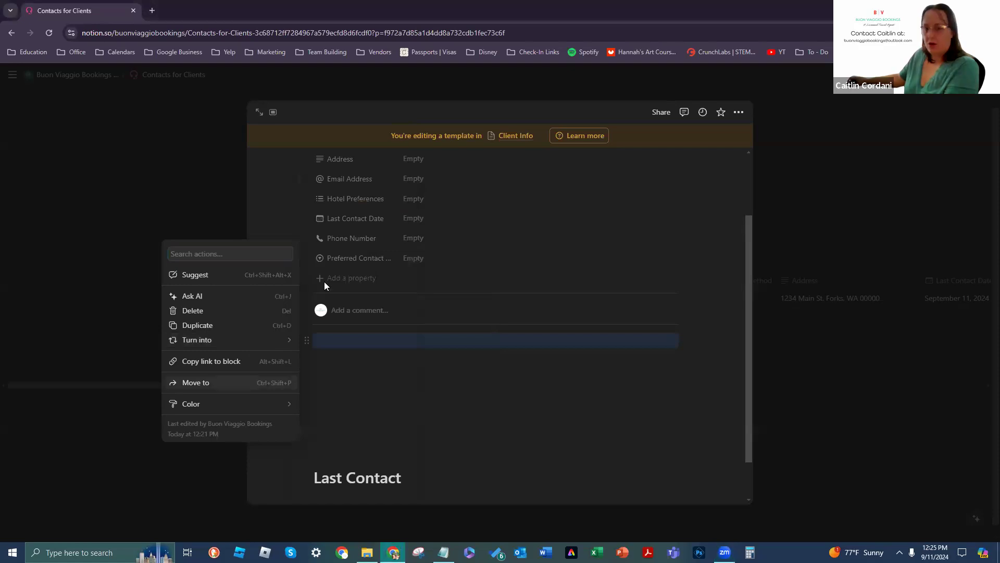
mouse_move(204, 344)
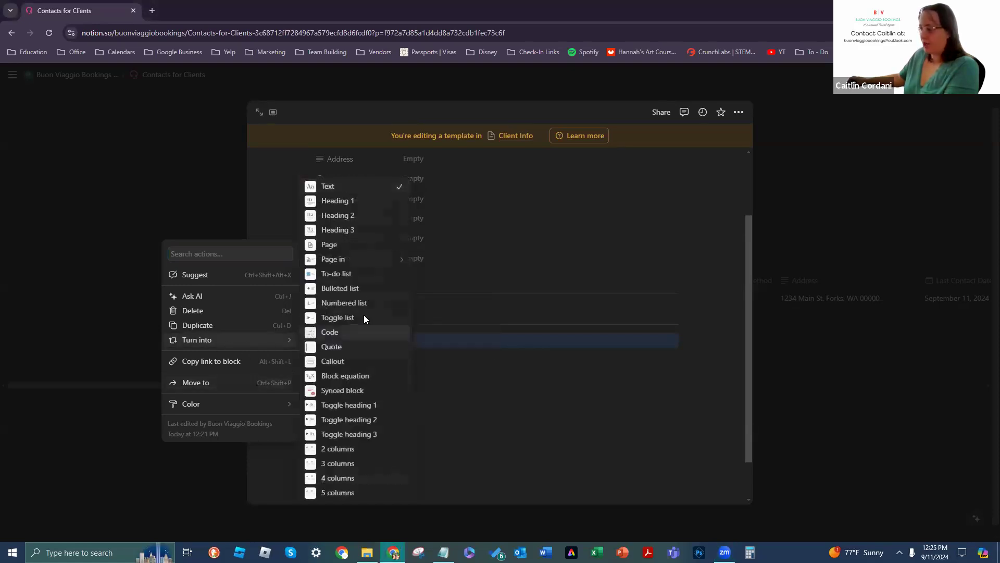
mouse_move(370, 259)
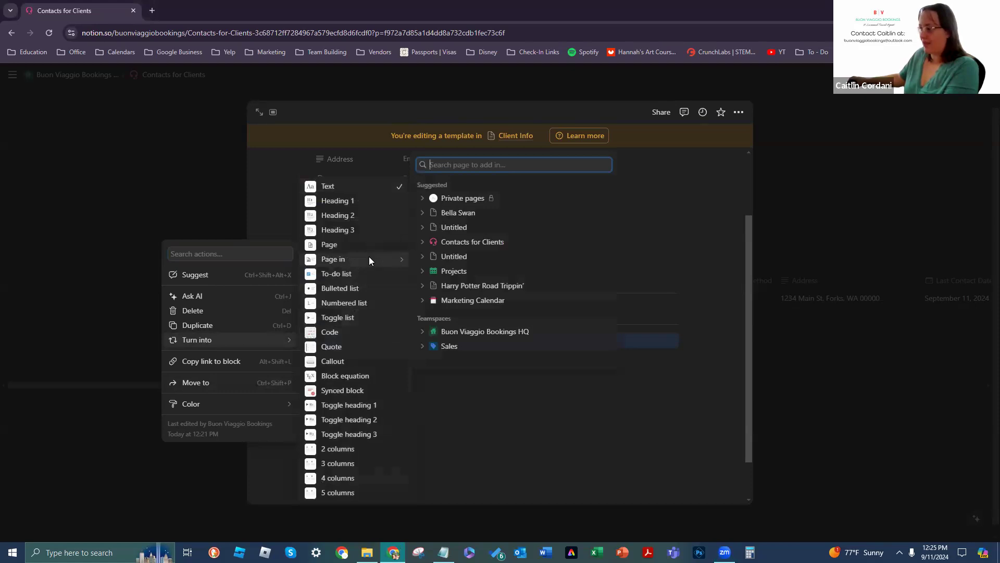
left_click(495, 272)
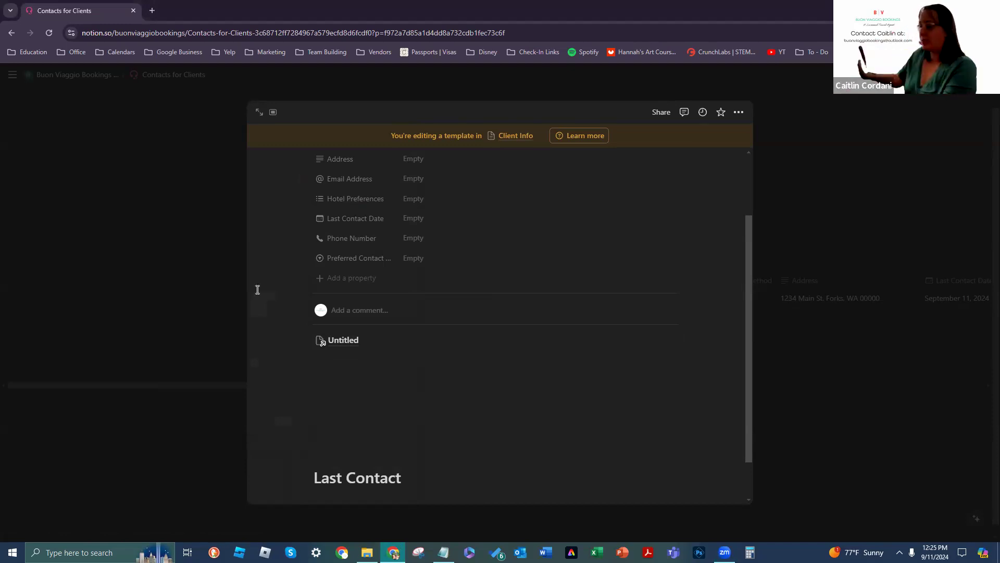
Step: Delete the blank lines above the Last Contact heading
left_click(334, 439)
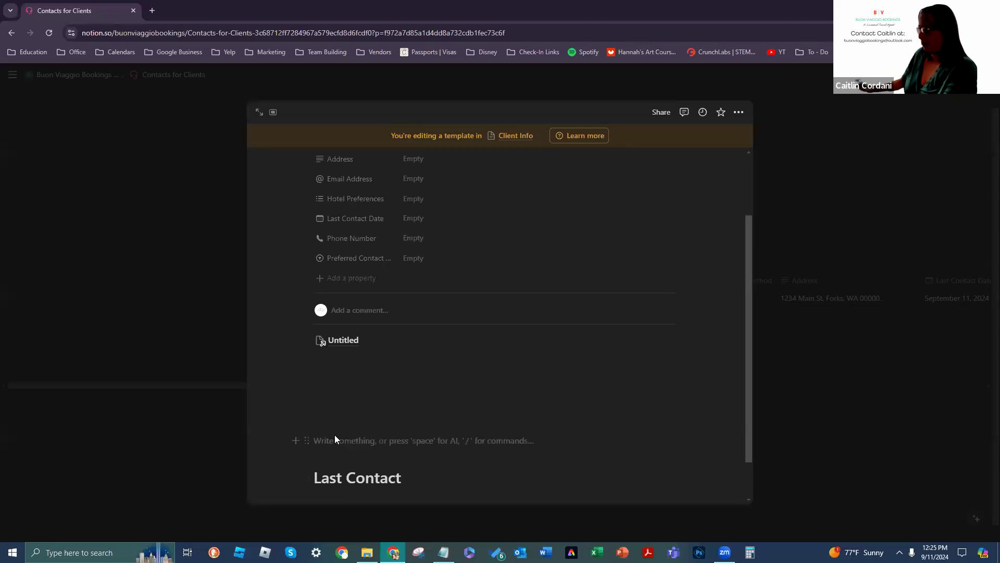
key("BackSpace")
key("BackSpace")
key("BackSpace")
key("BackSpace")
key("BackSpace")
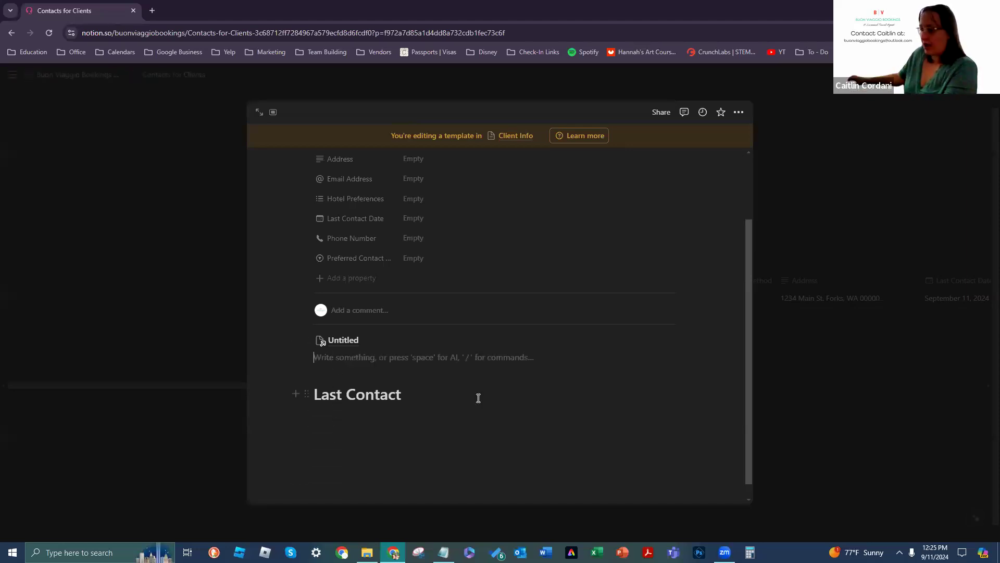
mouse_move(367, 350)
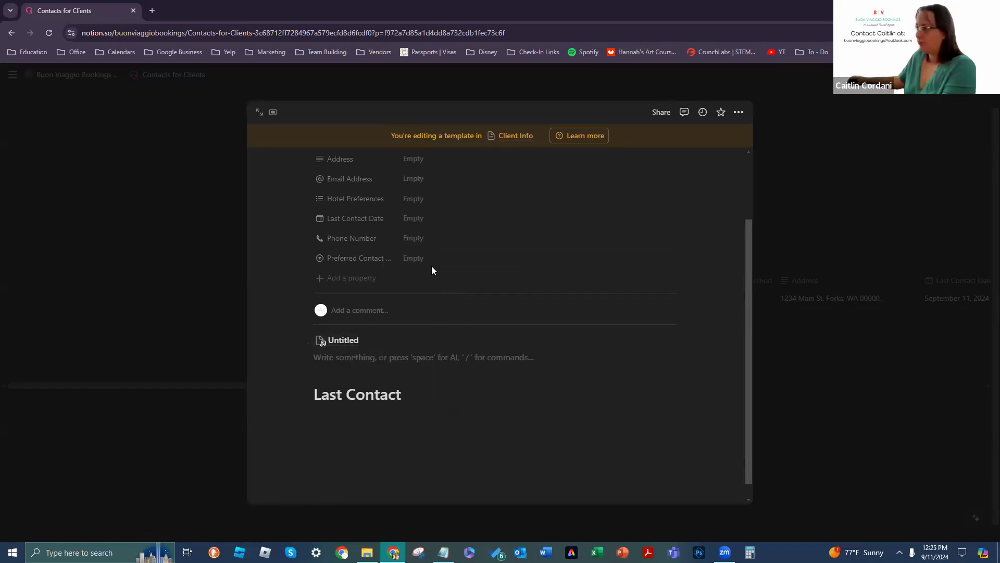
scroll(446, 269, "down", 1)
Step: Add the bullet 'contacted Buon Viaggio Bookings on:' under Last Contact, then an empty line
left_click(459, 386)
key("Return")
type("-")
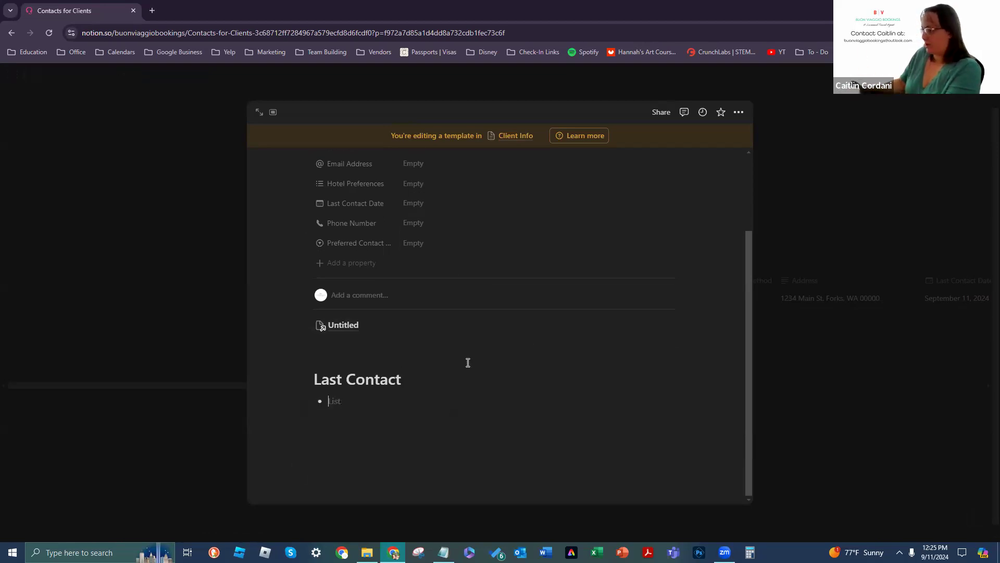
key("BackSpace")
type("-")
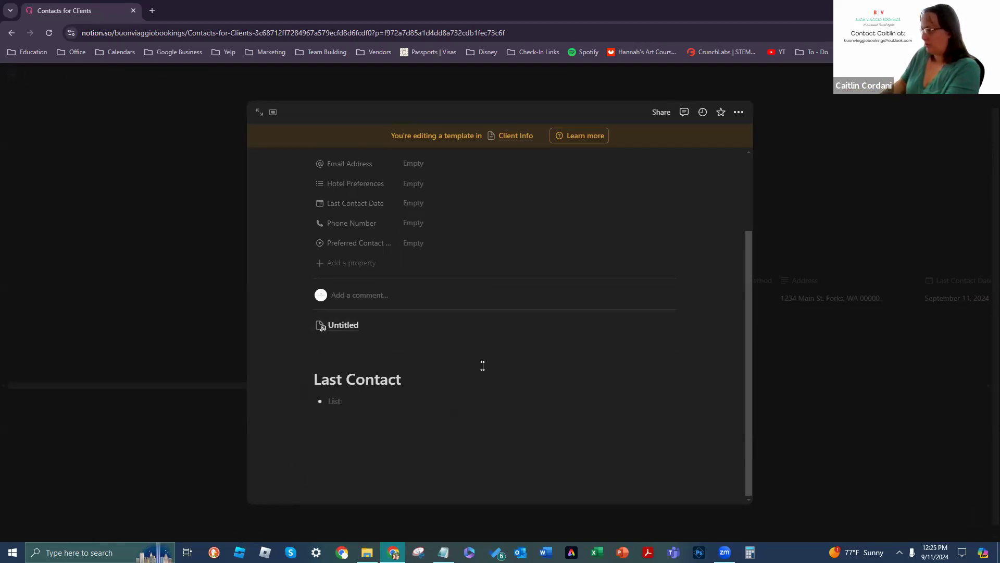
type(" contacted on")
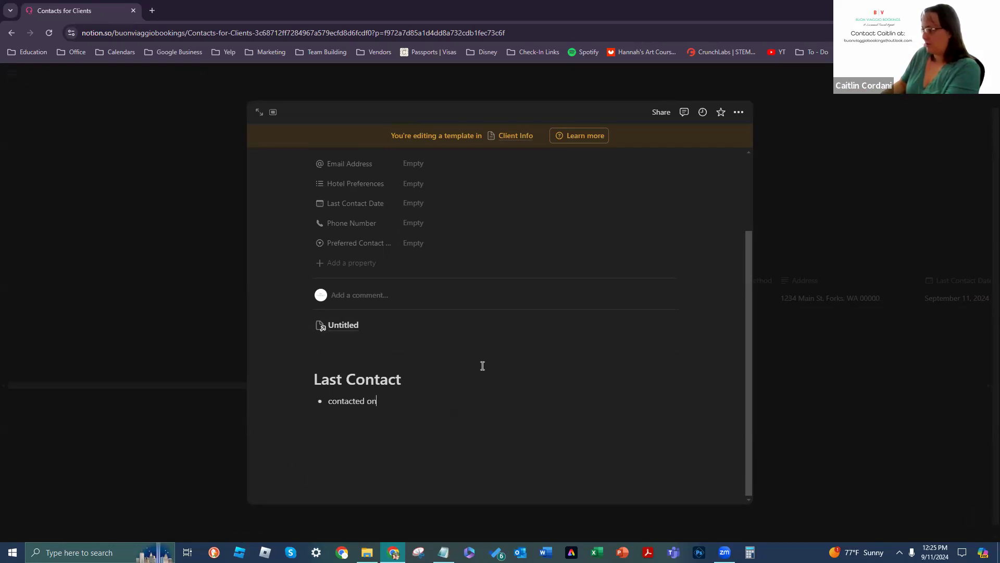
key("BackSpace")
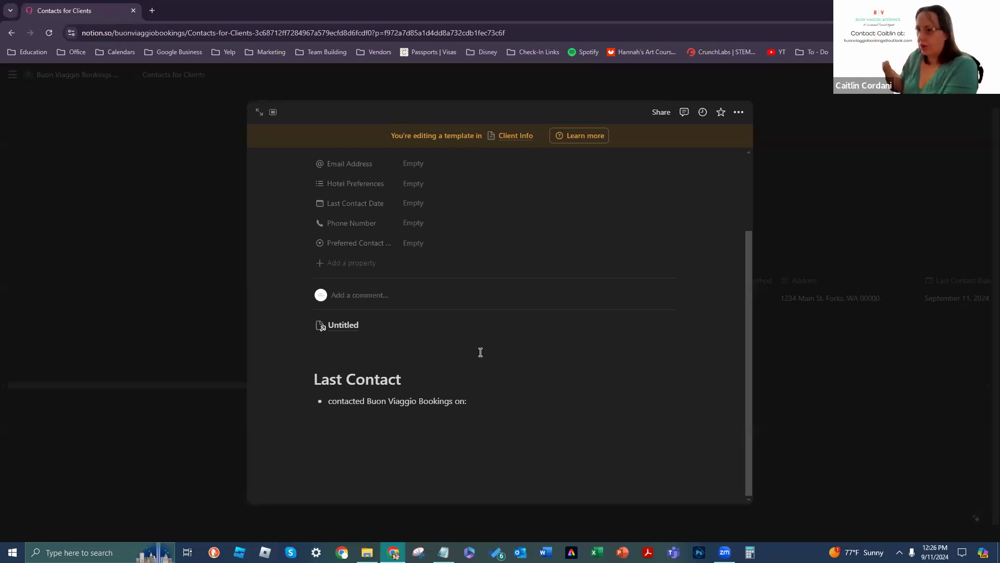
key("Return")
key("Return")
key("Return")
key("Return")
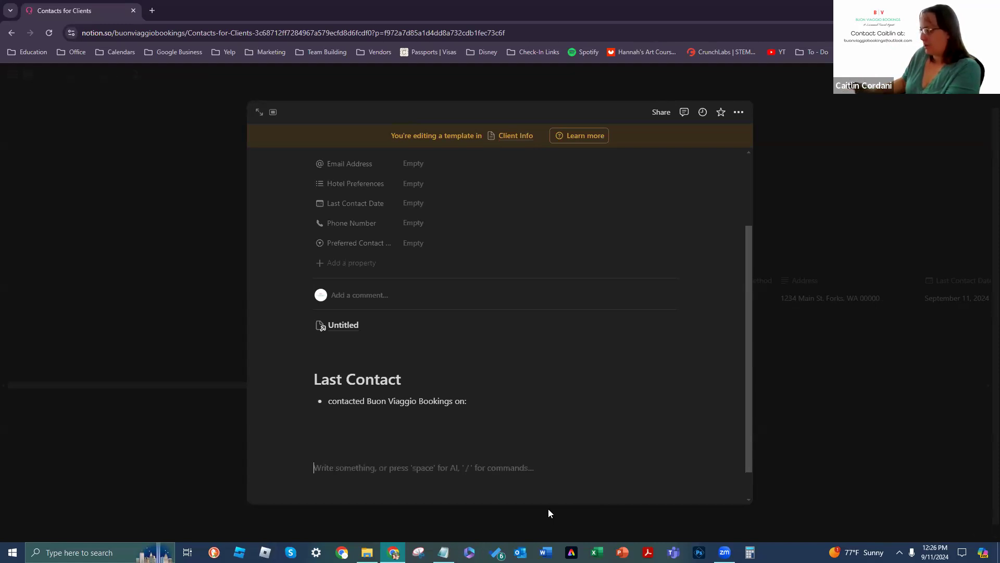
Step: Type 'Traveling Dates' and turn it into a Heading 1
type("Traveli")
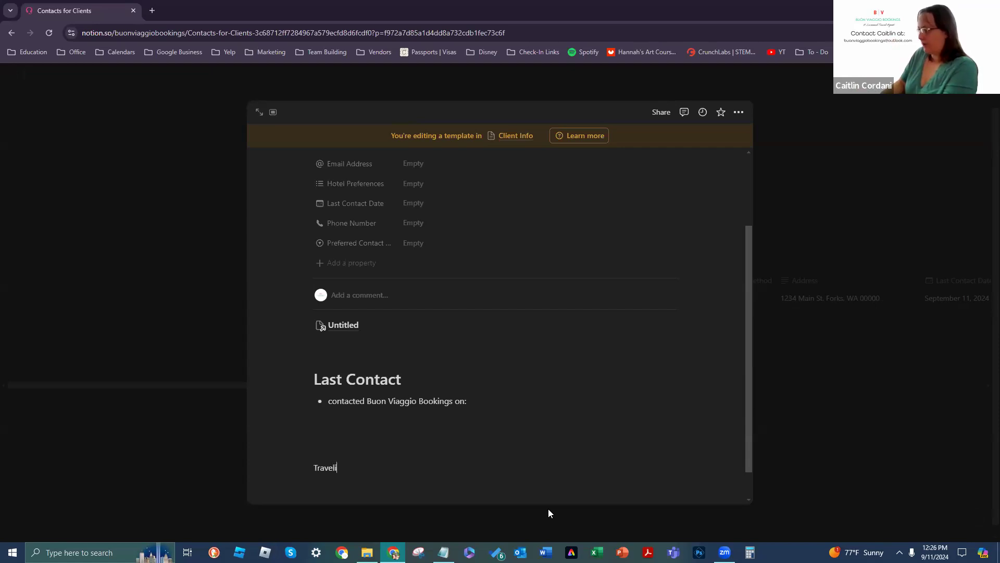
type("ng Dates")
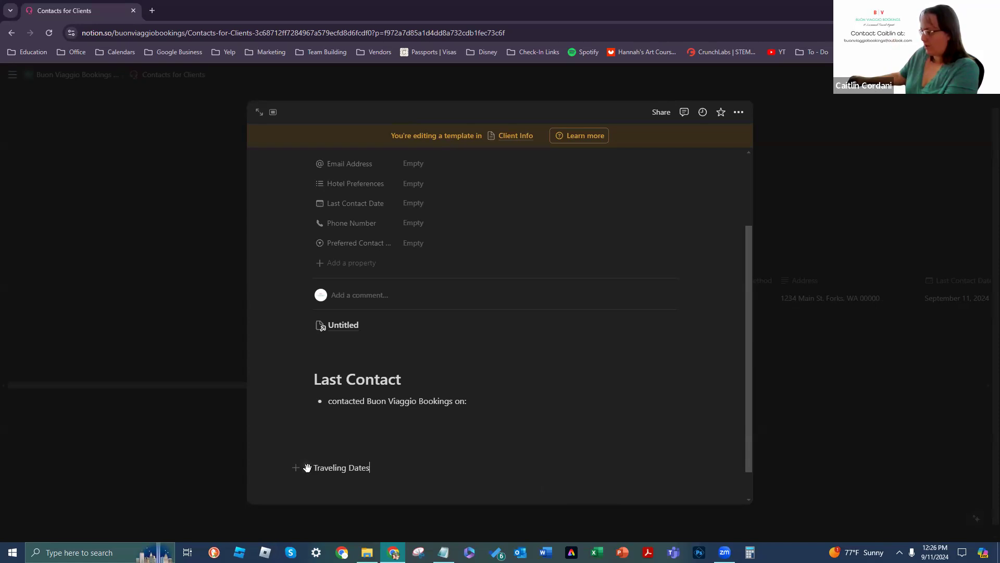
left_click(307, 467)
mouse_move(252, 435)
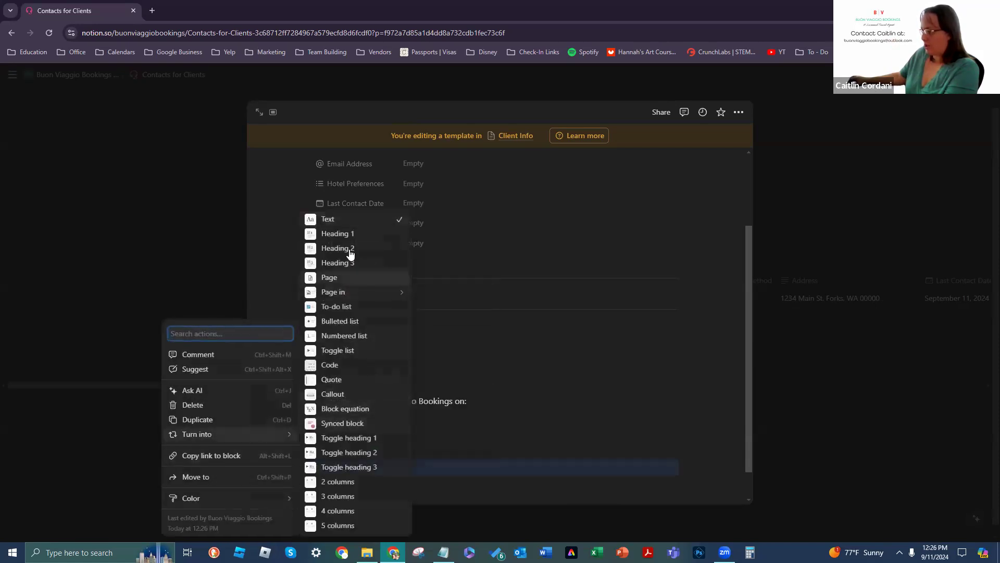
left_click(350, 232)
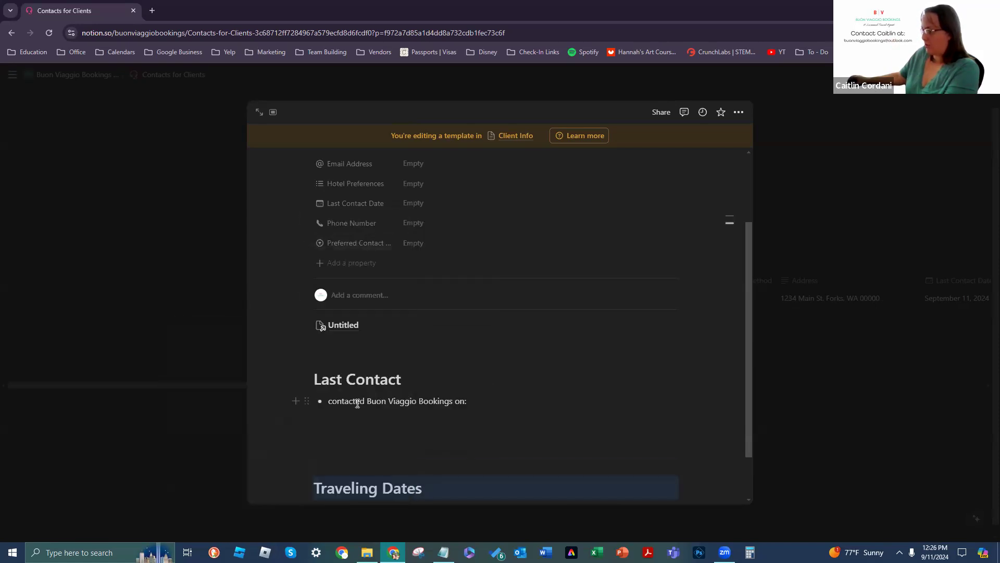
scroll(556, 341, "down", 1)
mouse_move(721, 232)
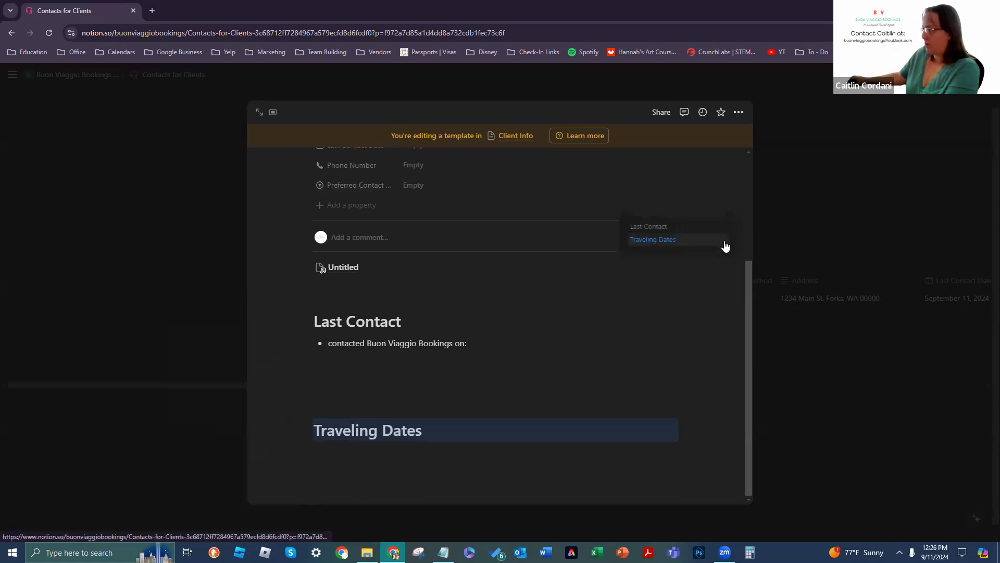
Step: Start an empty line beneath the Traveling Dates heading
left_click(479, 446)
left_click(474, 425)
key("Return")
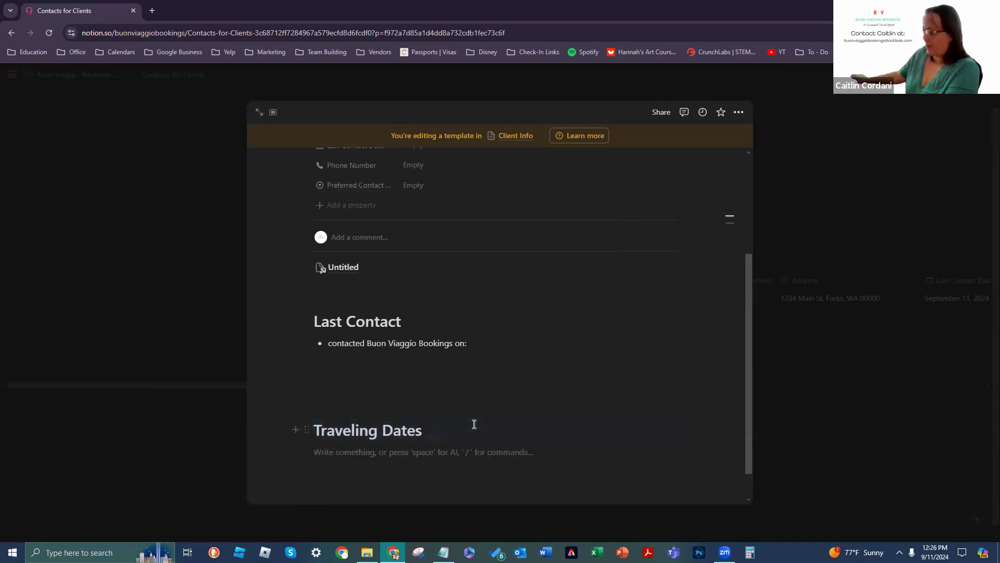
left_click(305, 452)
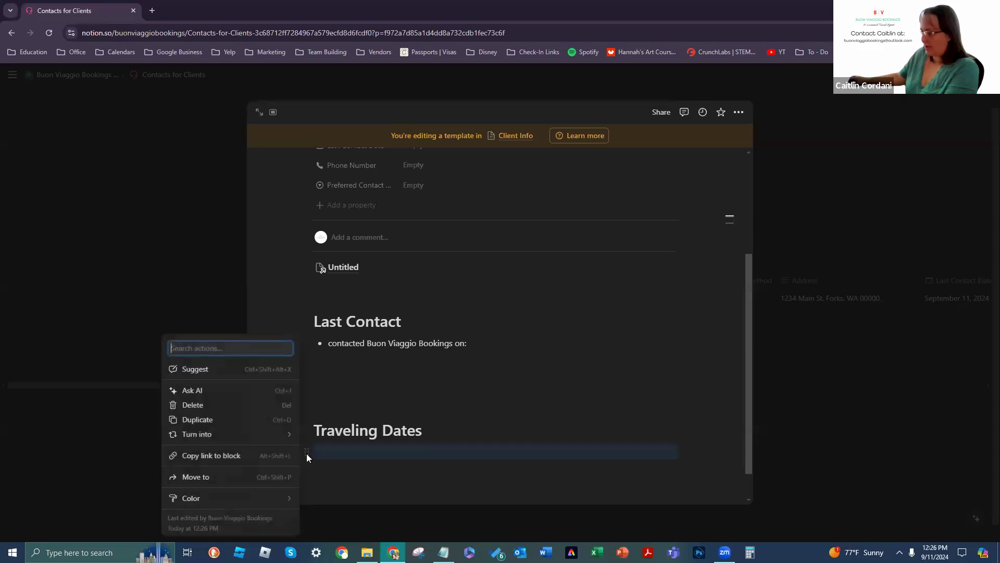
mouse_move(276, 444)
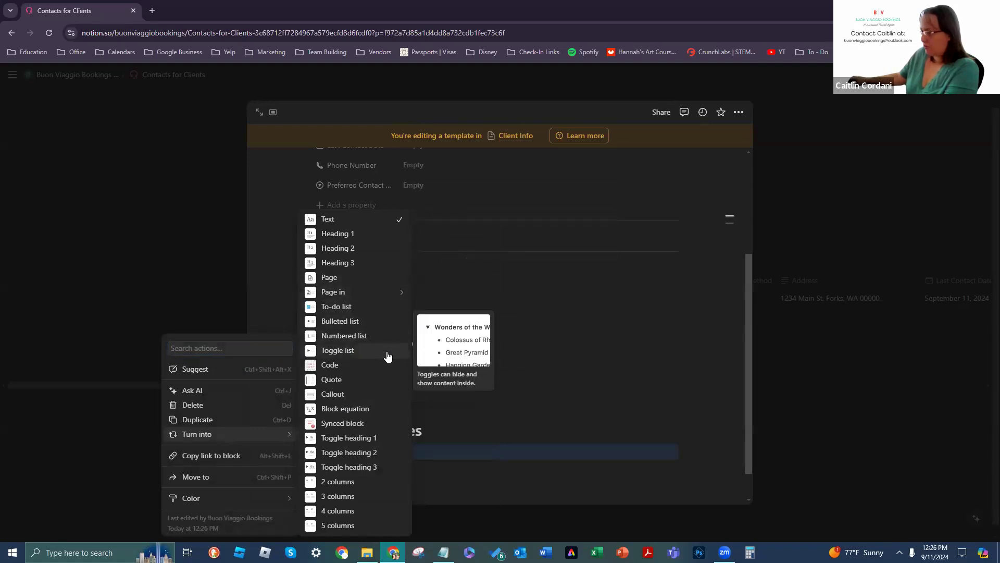
Step: Write 'Departure:' on the line under Traveling Dates, fixing the mistyped text
left_click(355, 218)
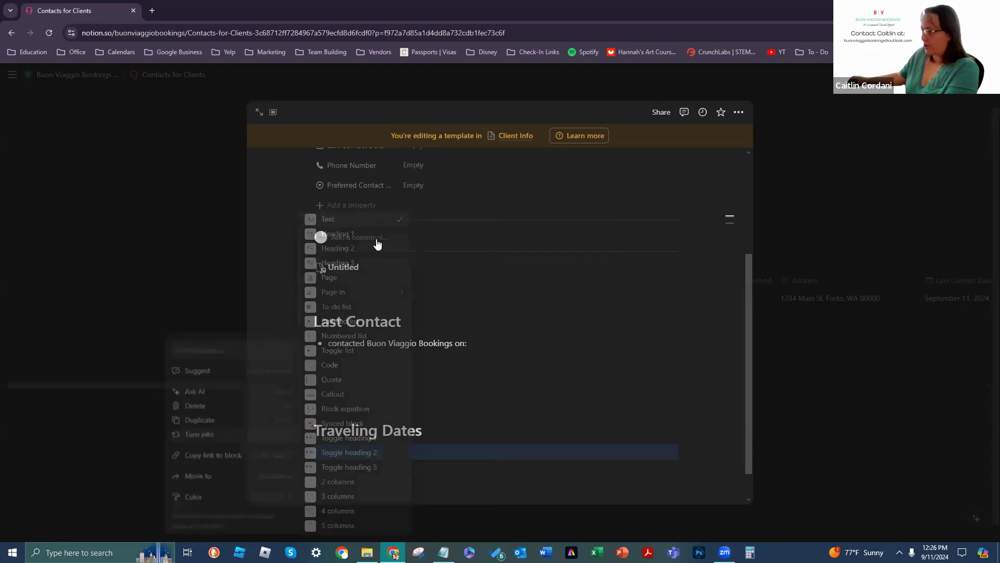
left_click(362, 457)
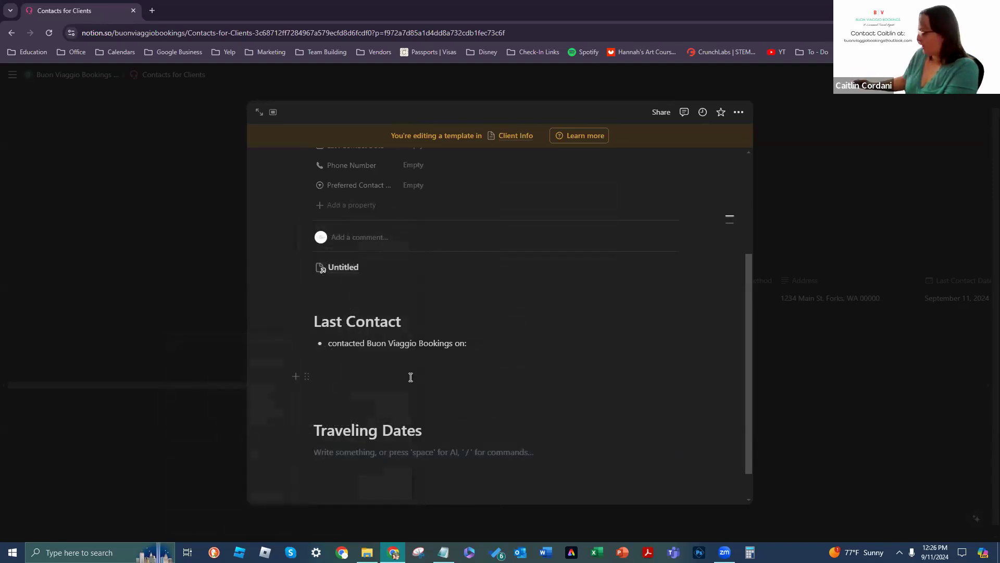
type("Trave")
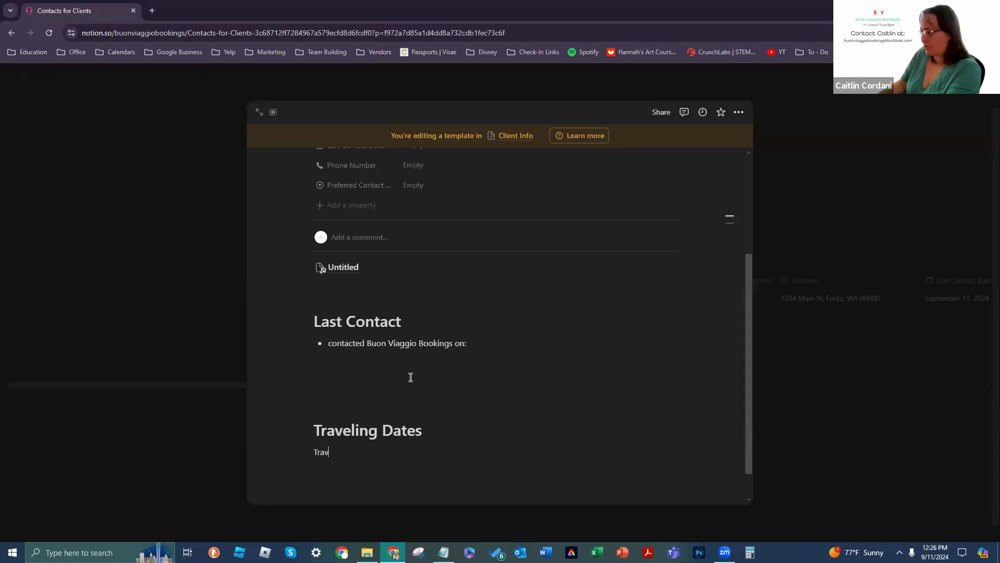
key("BackSpace")
type("Departure")
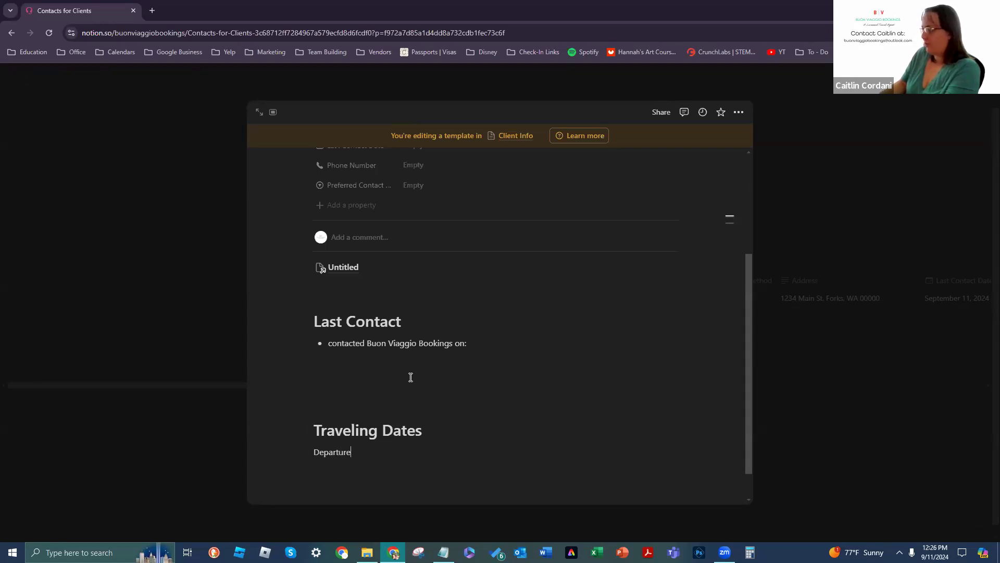
key("Return")
key("BackSpace")
type("eparture:")
key("Return")
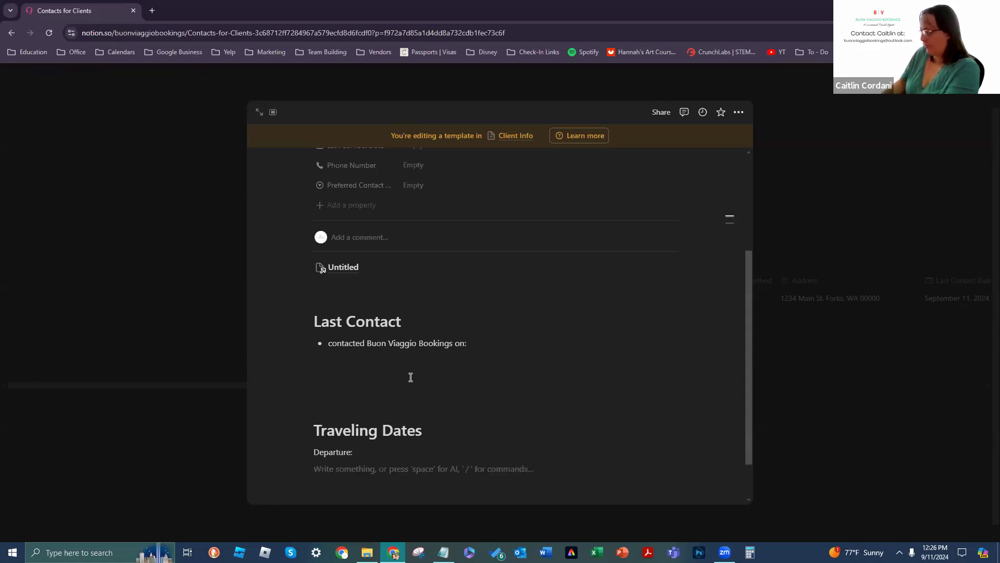
Step: Add a 'Return:' line and leave blank lines below it
type("Return:")
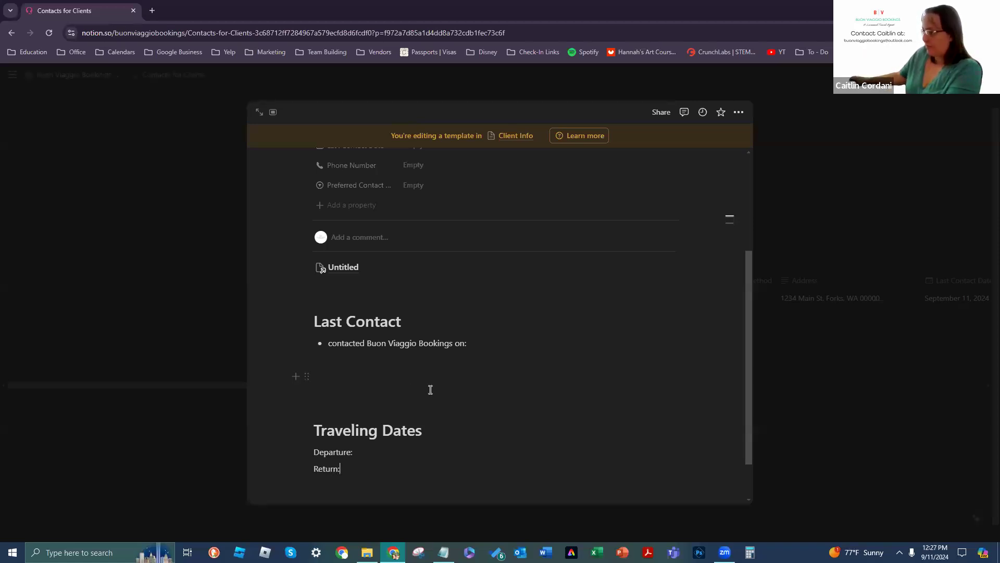
scroll(438, 417, "down", 1)
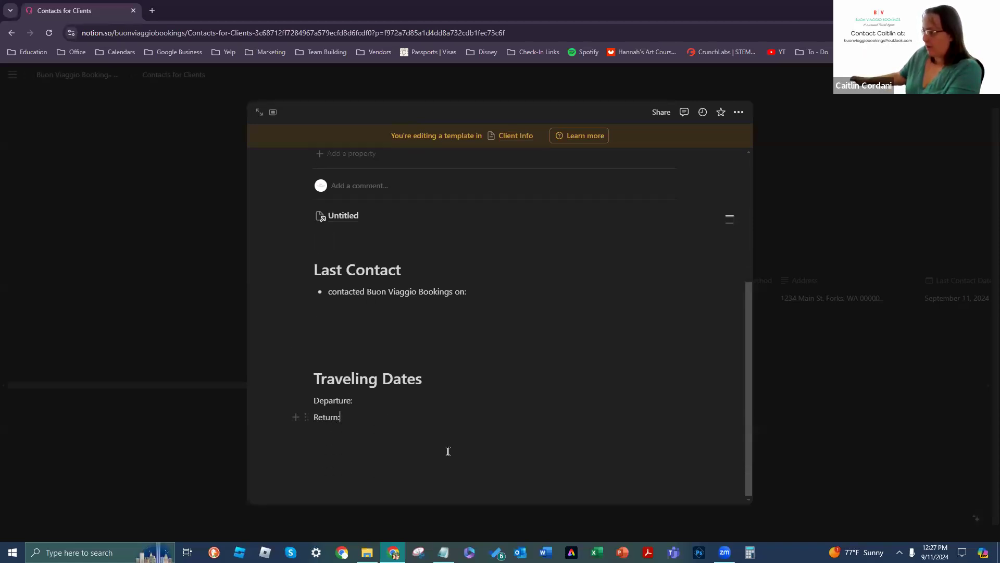
scroll(650, 366, "up", 3)
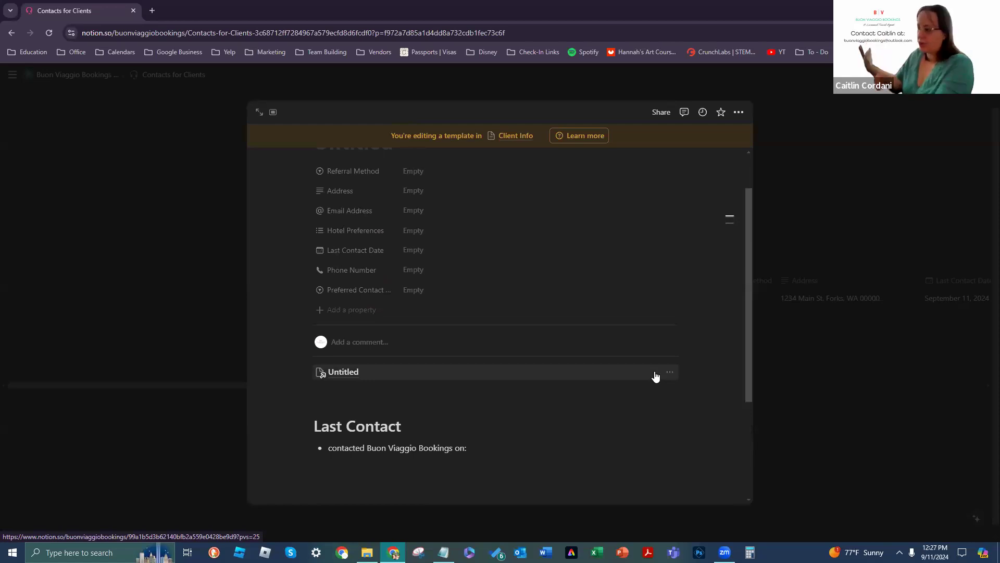
scroll(471, 451, "down", 3)
left_click(534, 456)
key("Return")
key("Return")
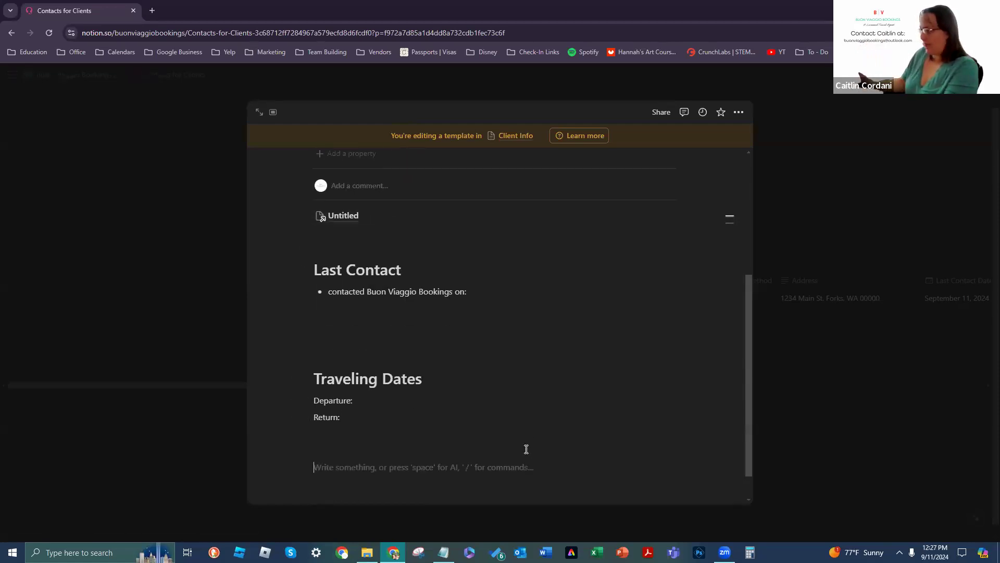
key("Return")
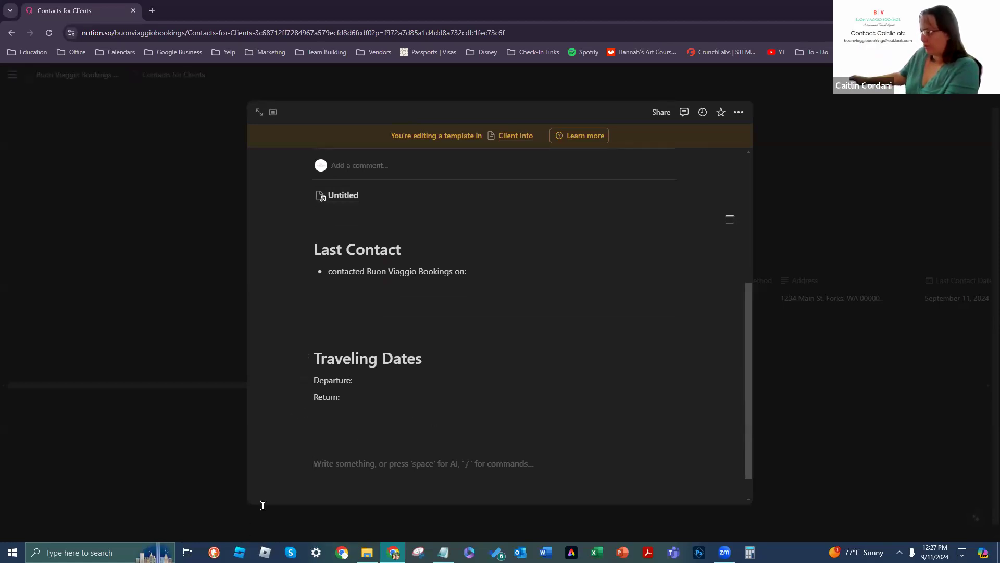
Step: Turn the empty block below Return: into an Untitled sub-page, then delete that sub-page block
left_click(307, 465)
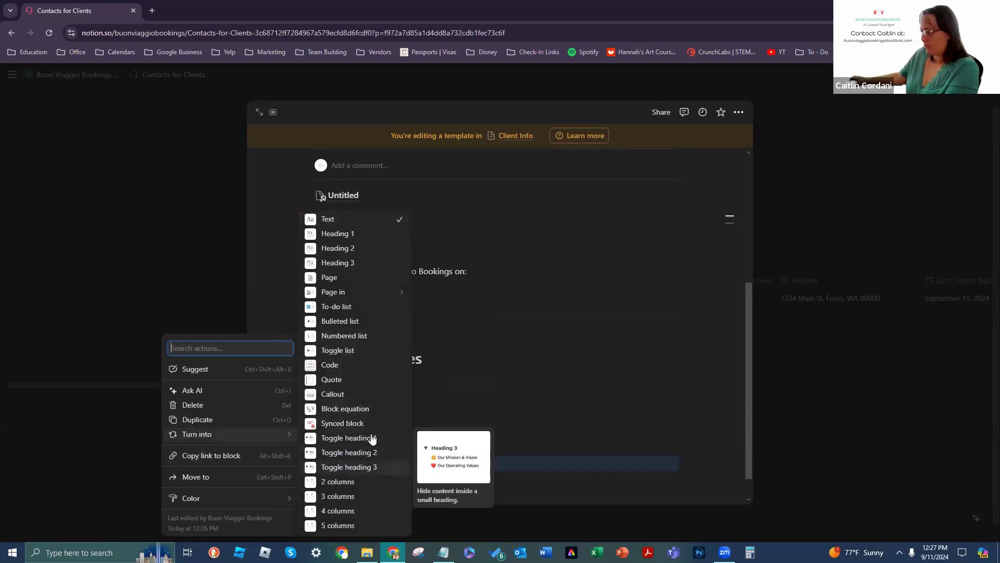
left_click(355, 279)
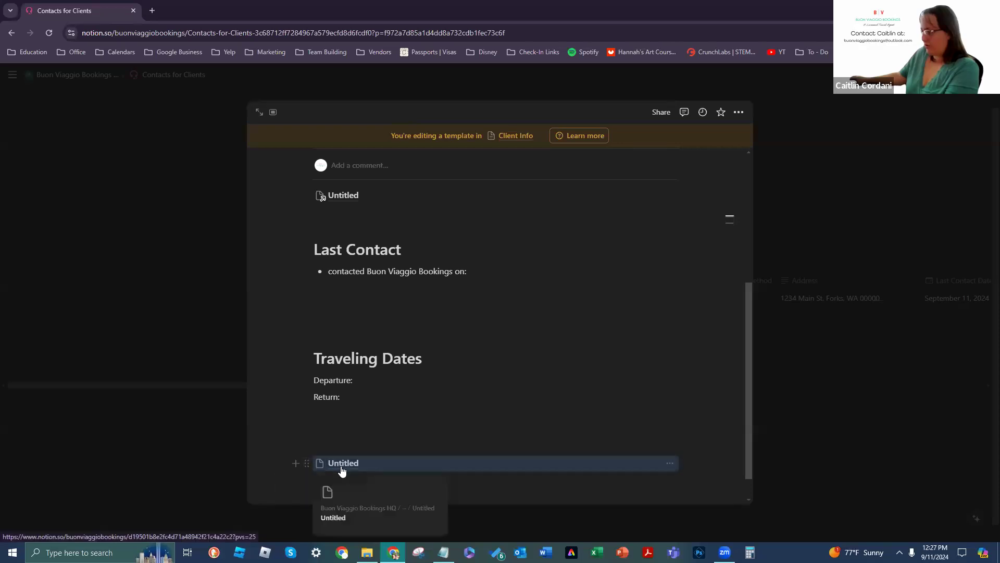
left_click(662, 468)
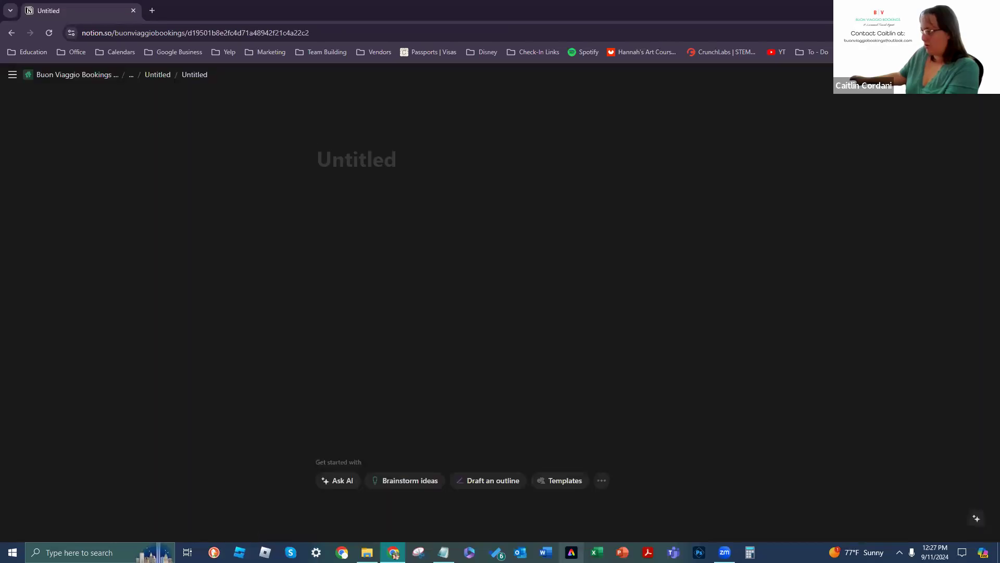
left_click(11, 33)
scroll(371, 364, "down", 4)
left_click(304, 433)
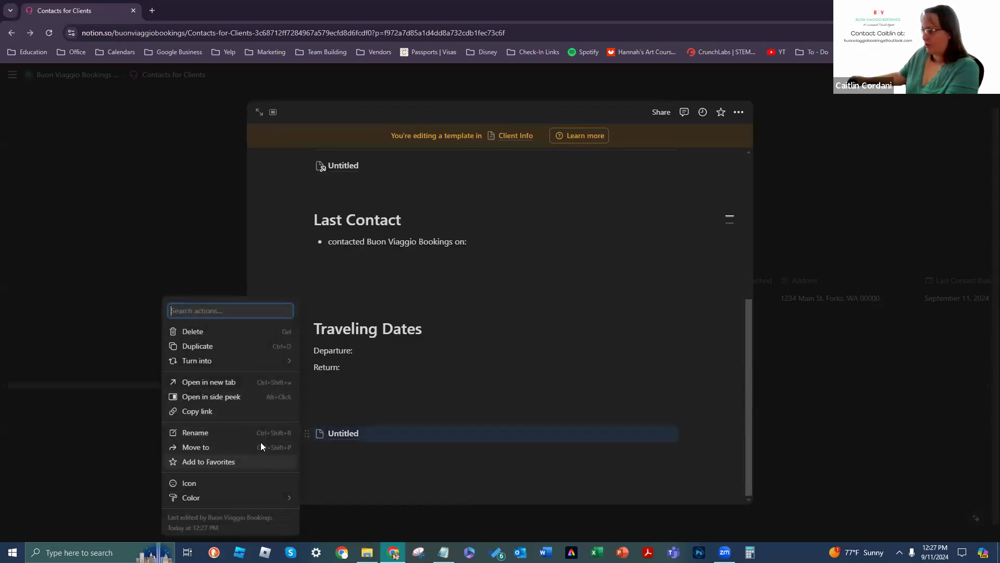
left_click(262, 331)
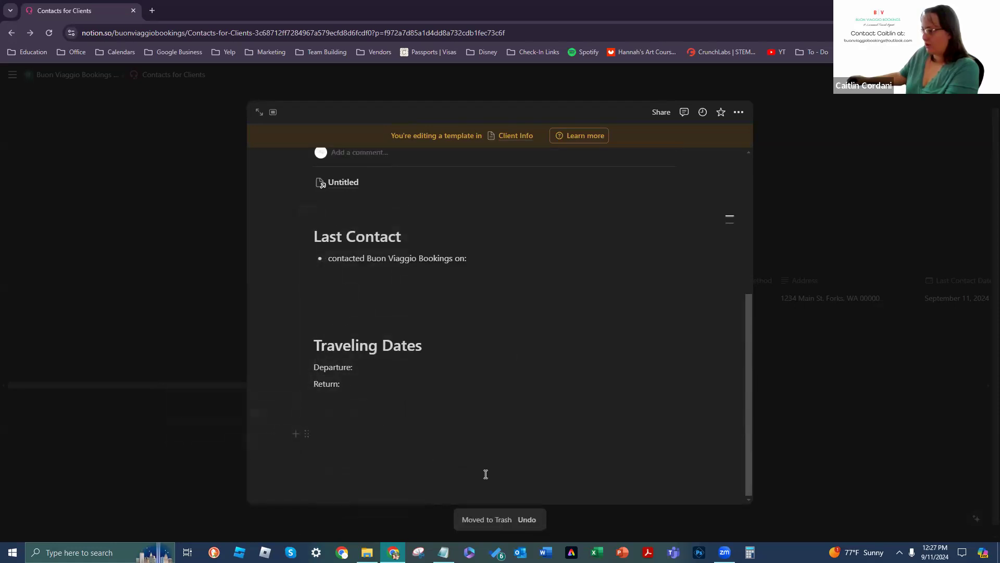
Step: Trim the blank lines under Return:, keeping one empty line, and close the template editor
left_click(492, 458)
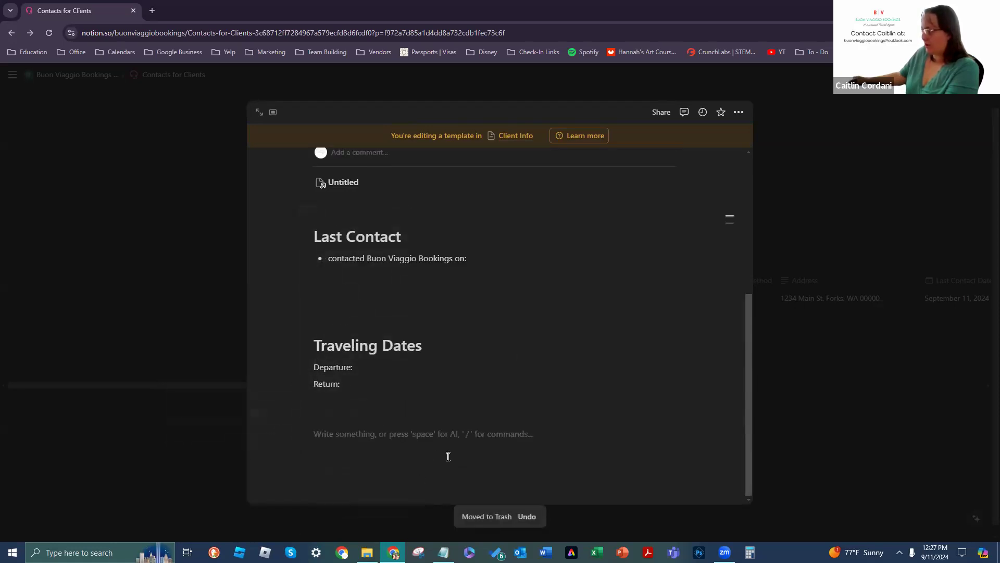
key("BackSpace")
key("BackSpace")
key("BackSpace")
scroll(469, 337, "up", 3)
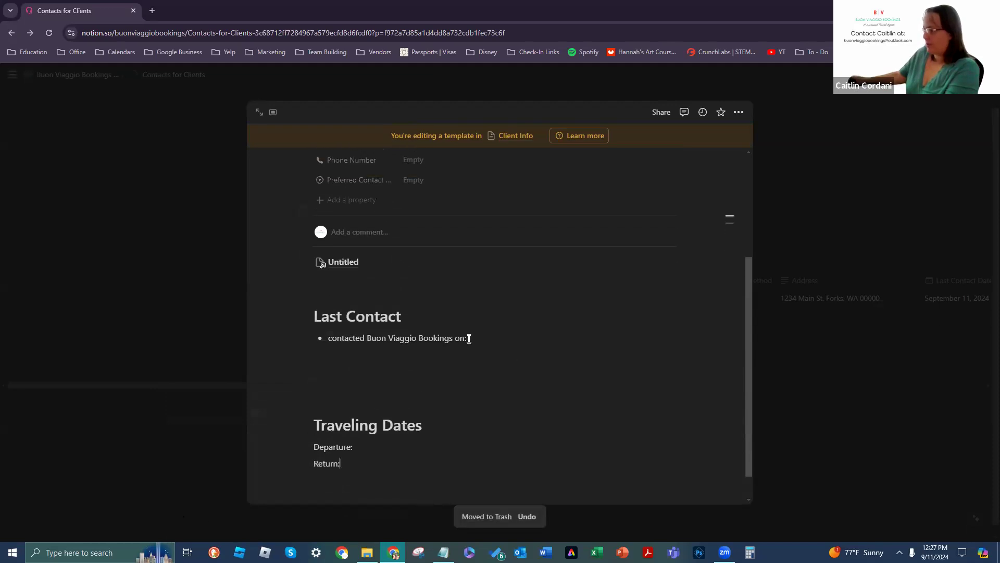
key("Return")
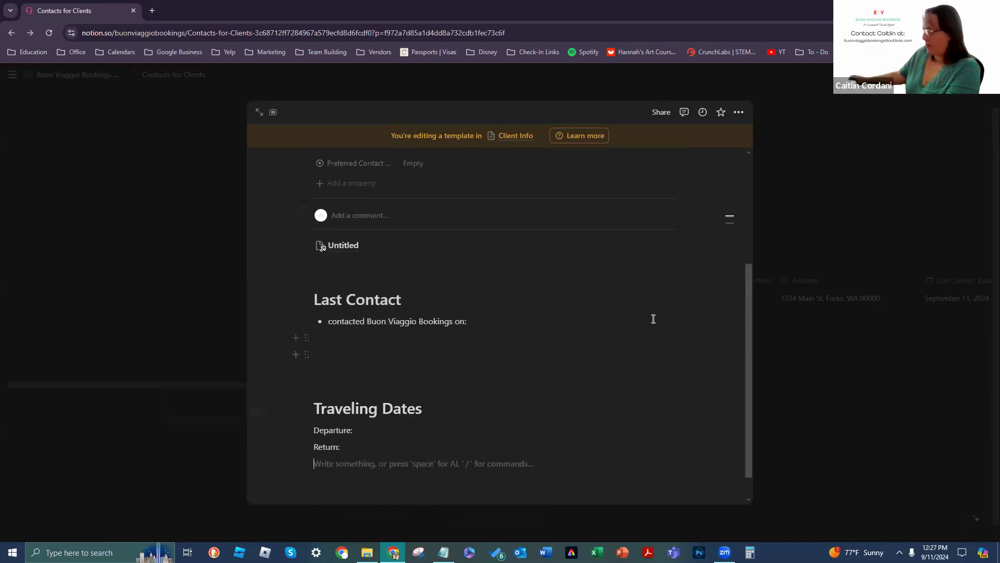
left_click(845, 301)
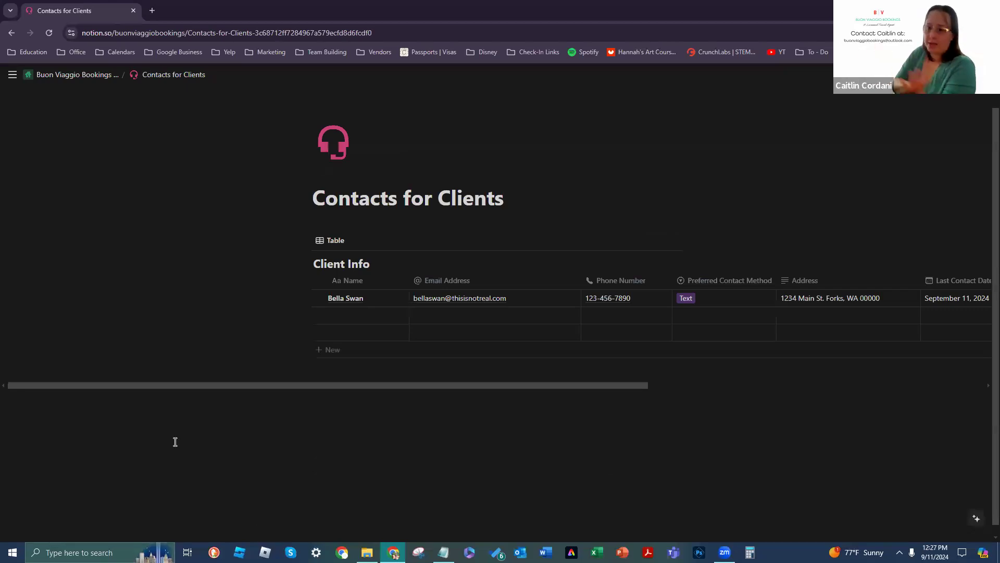
Step: Open the client's page in side peek and start editing the Untitled template
left_click_drag(198, 385, 274, 364)
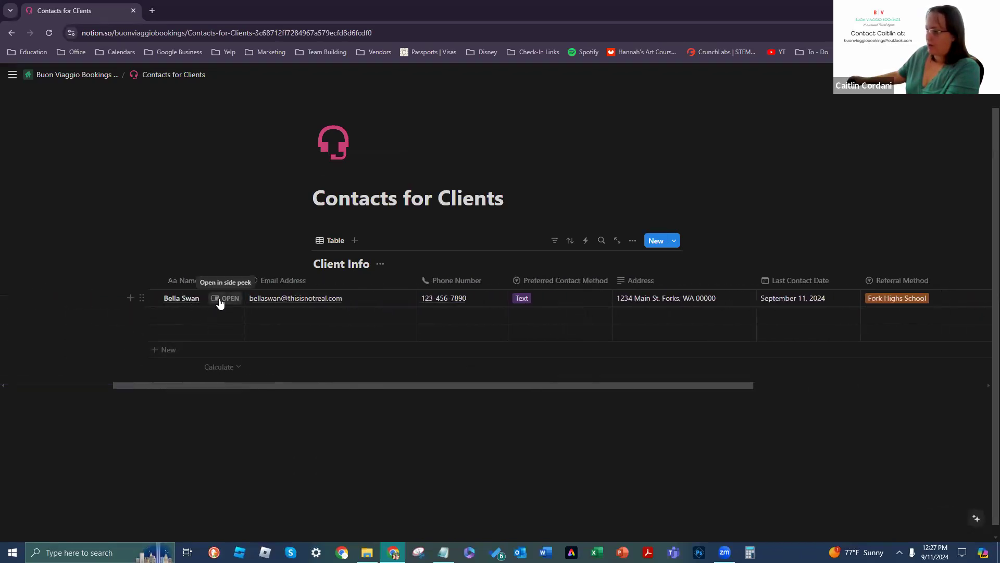
left_click(219, 304)
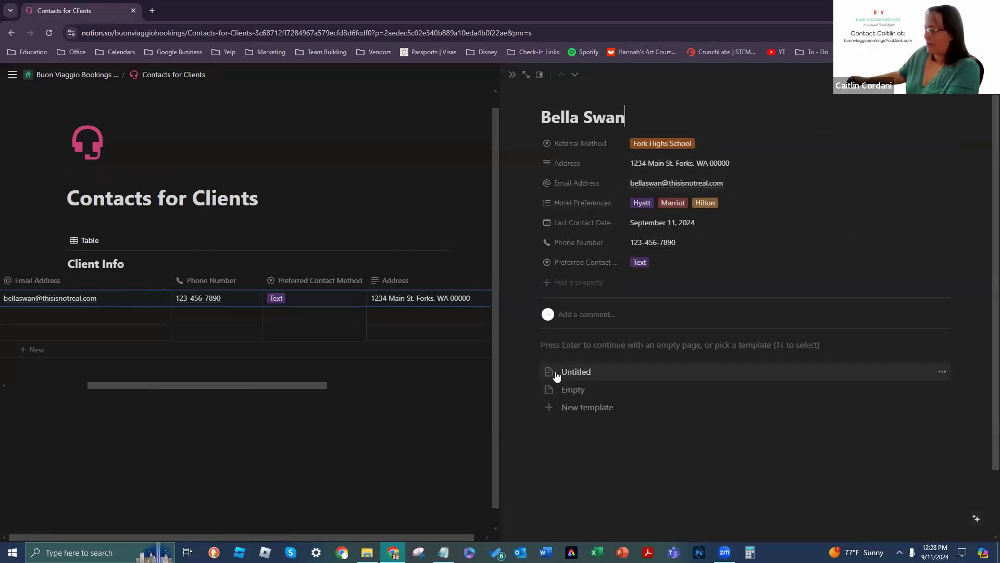
left_click(942, 373)
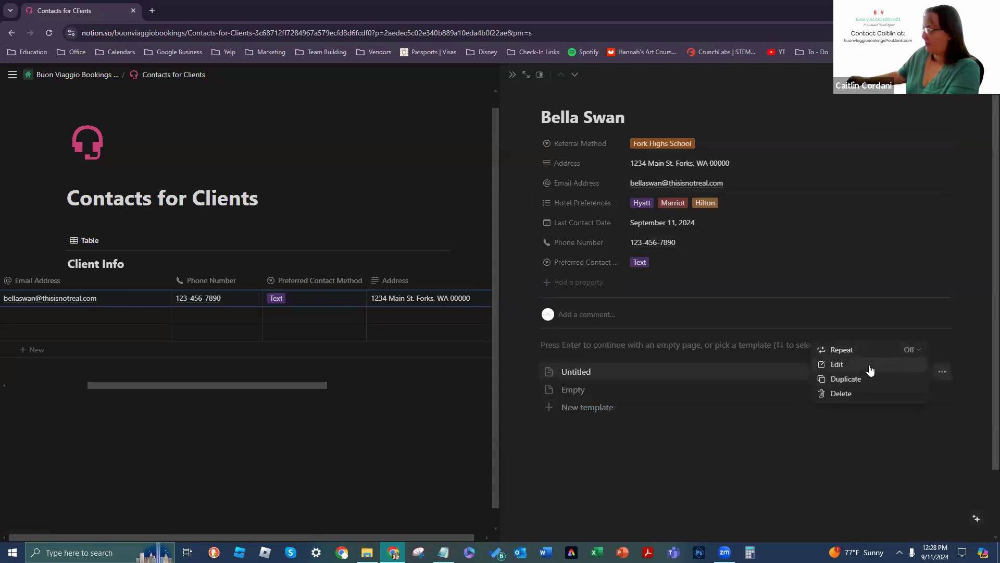
left_click(869, 365)
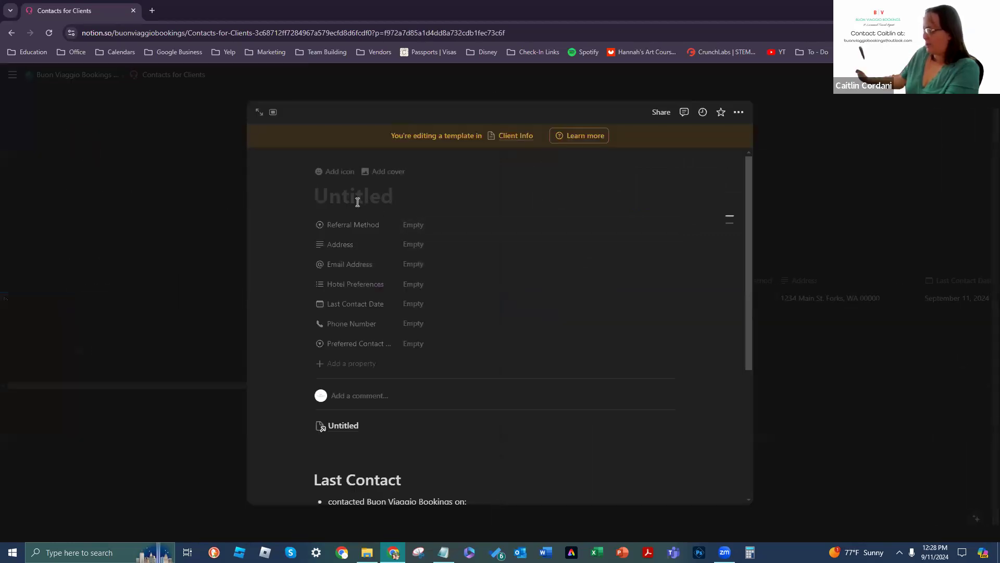
Step: Title the template 'Contact Info', remove the extra empty block, and close the editor
type("Cont")
key("BackSpace")
key("BackSpace")
key("BackSpace")
key("BackSpace")
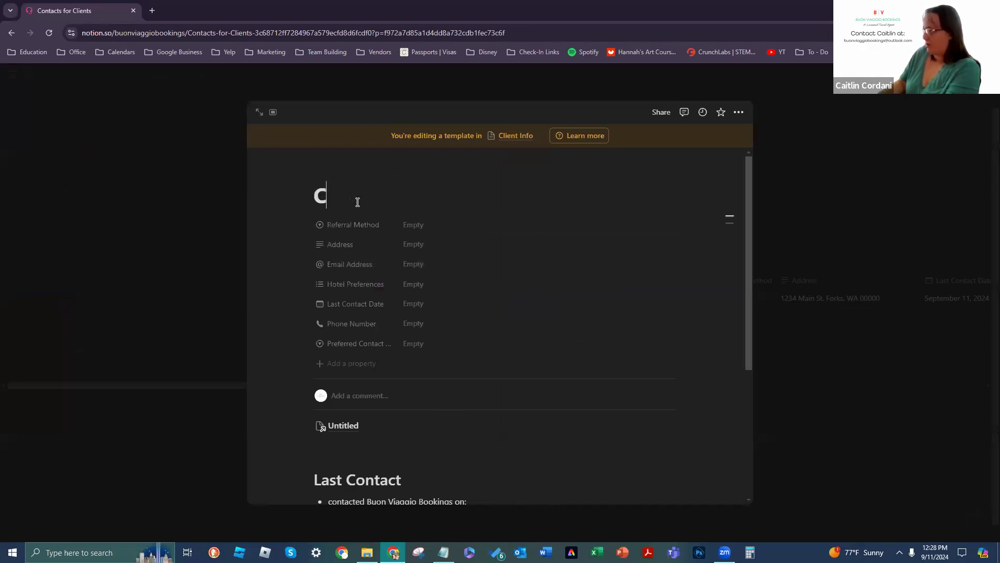
type("cont")
key("BackSpace")
key("BackSpace")
key("BackSpace")
key("BackSpace")
type("Contact Info")
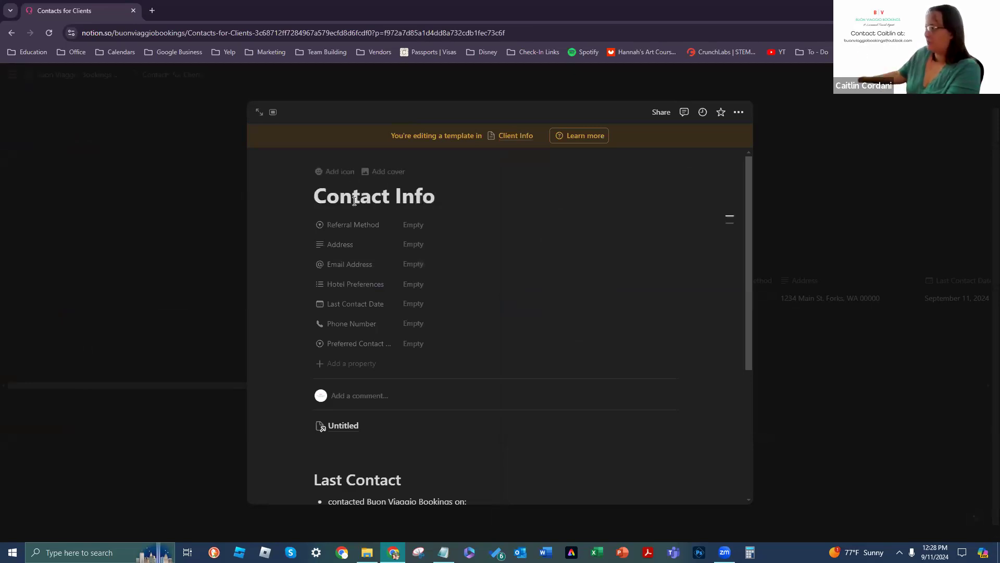
key("Return")
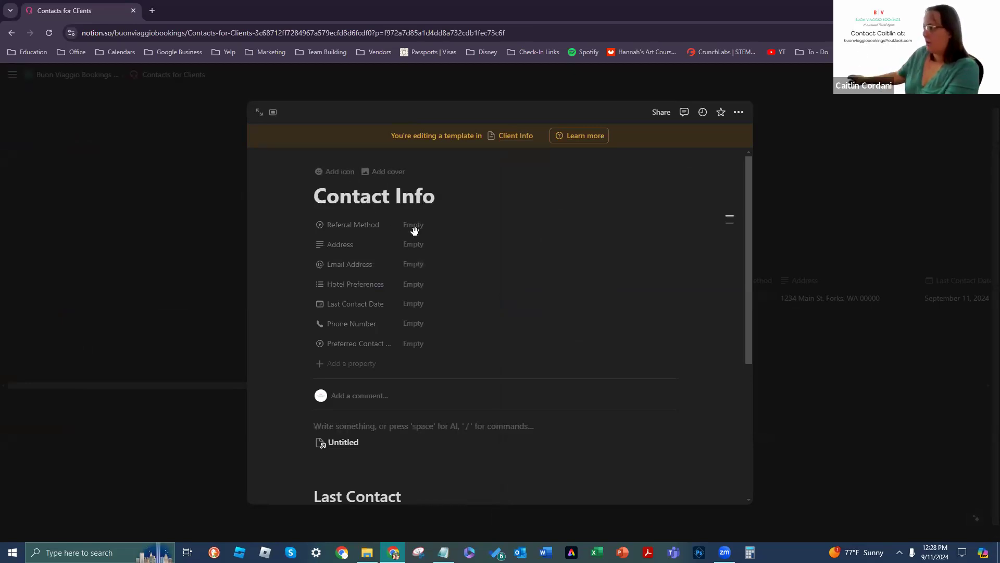
key("BackSpace")
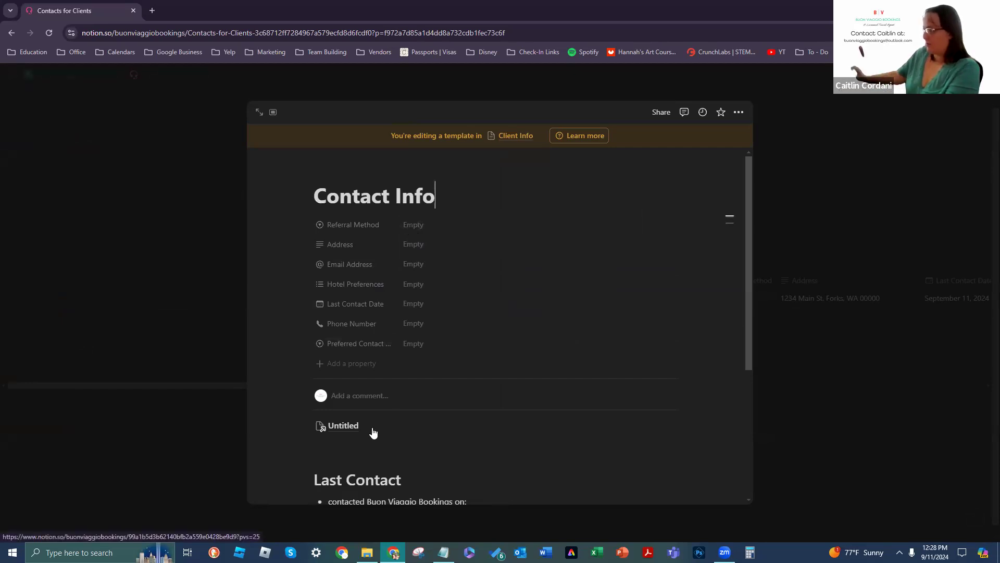
left_click(916, 503)
left_click(393, 306)
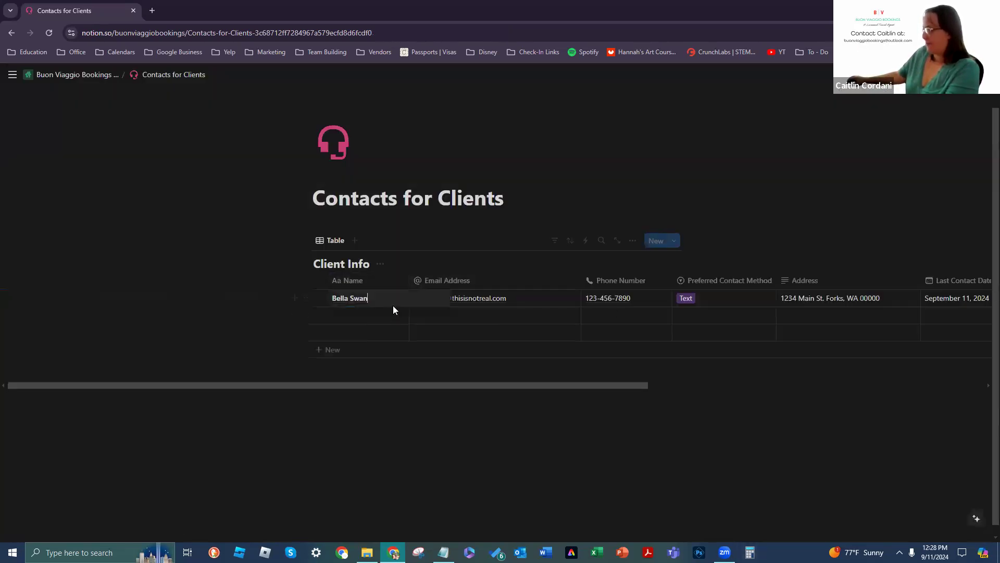
Step: Open the client's row in side peek and apply the Contact Info template to it
left_click(348, 376)
left_click(391, 299)
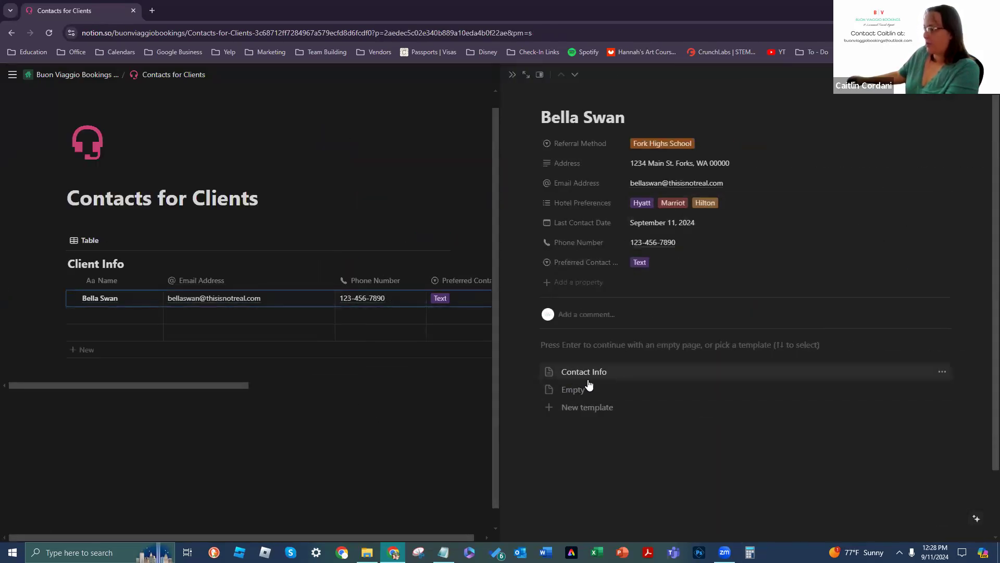
left_click(613, 375)
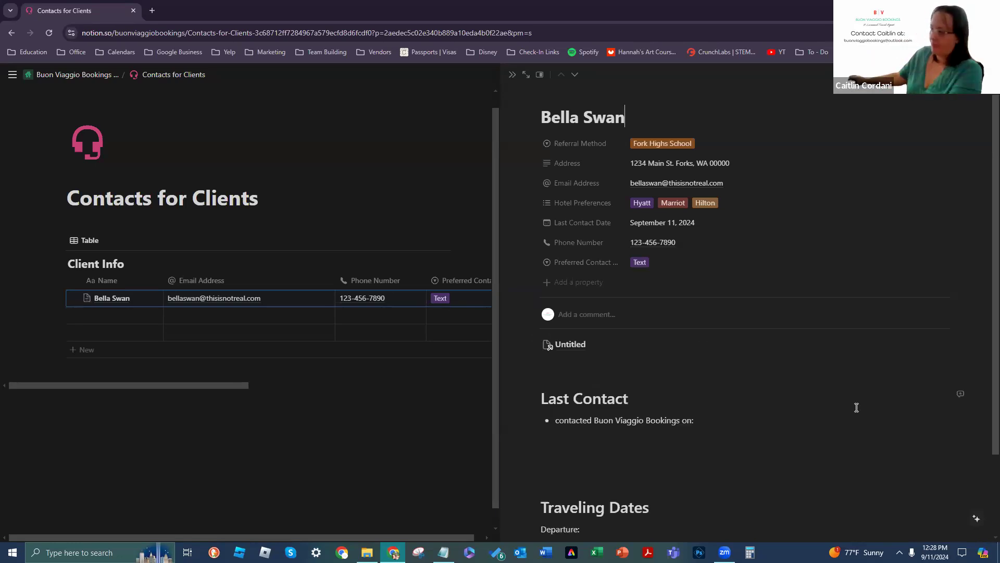
scroll(896, 386, "down", 2)
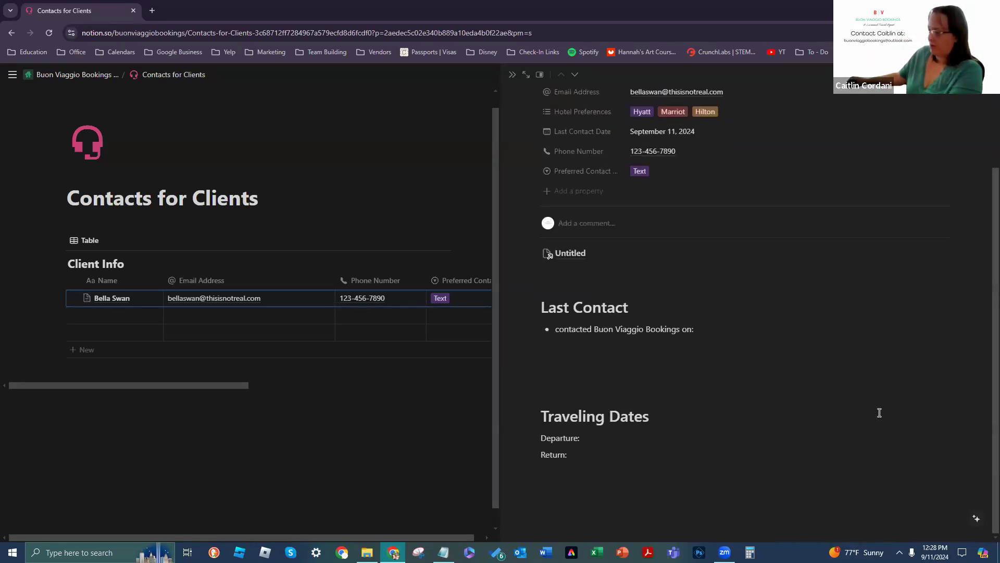
scroll(880, 412, "up", 1)
scroll(880, 413, "up", 1)
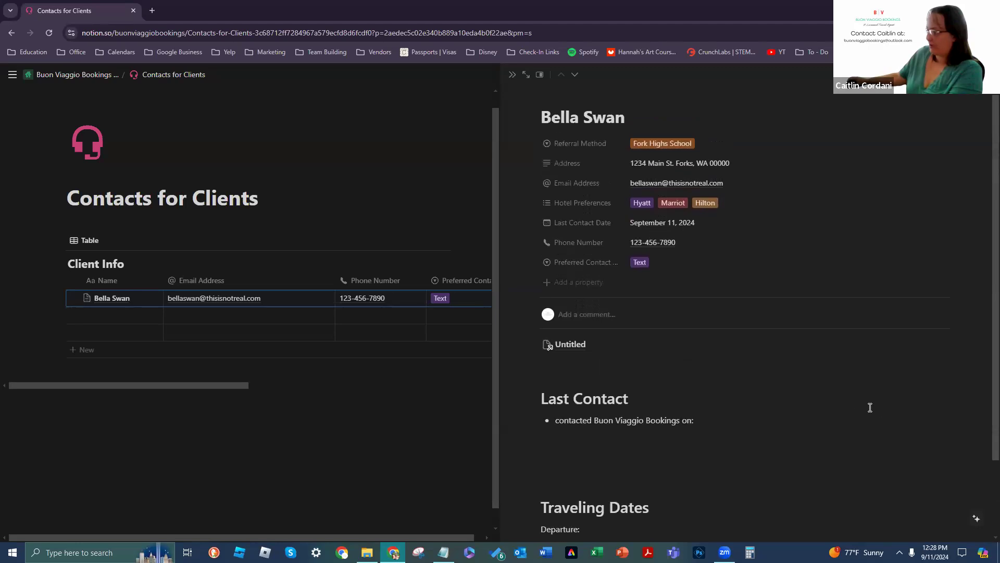
scroll(748, 444, "down", 2)
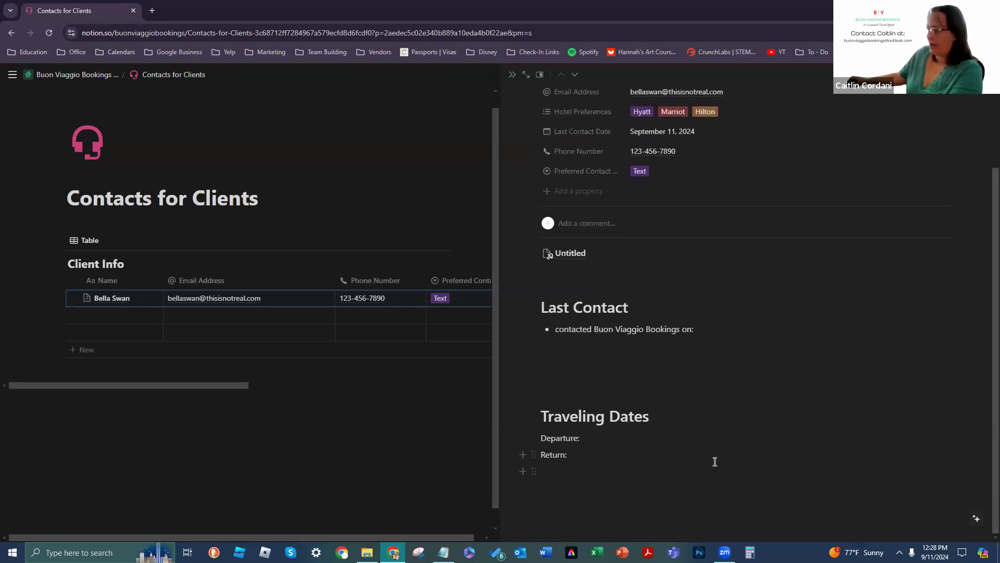
scroll(715, 462, "up", 2)
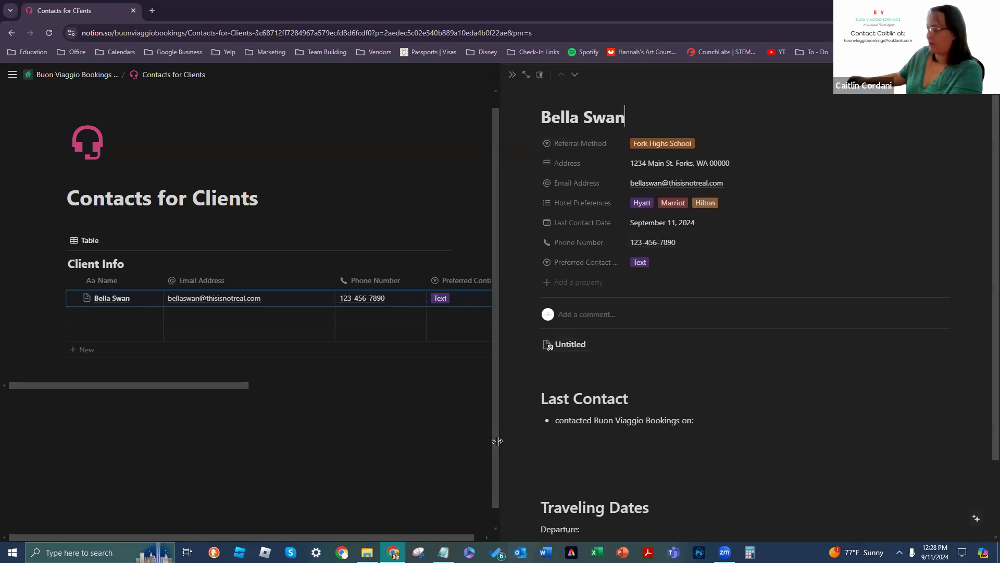
mouse_move(574, 354)
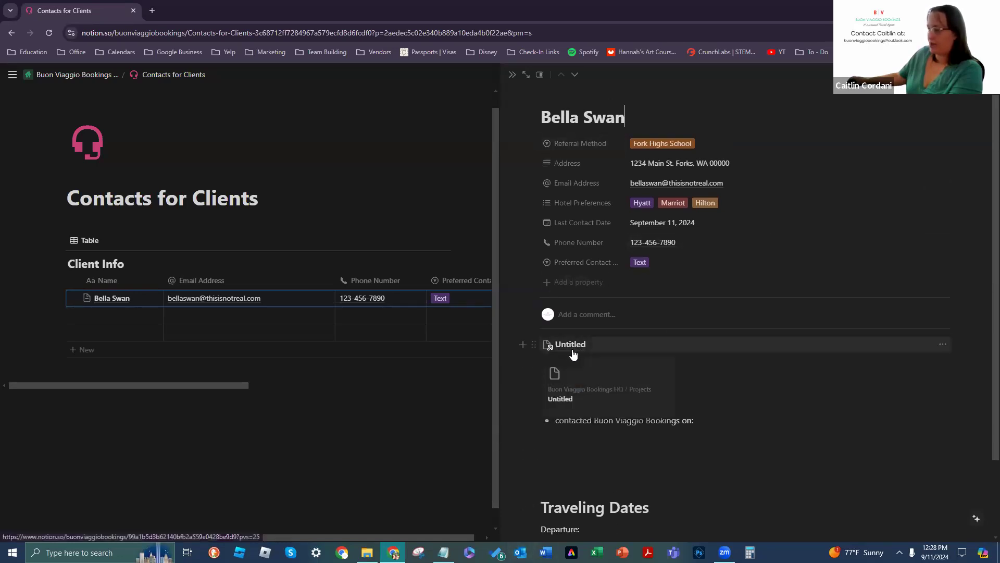
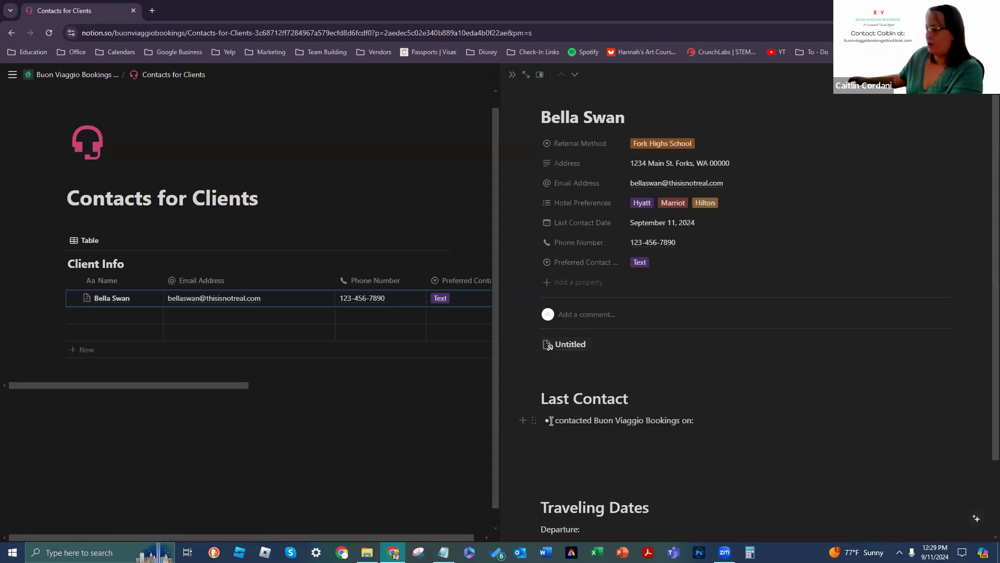
Step: Open the untitled page linked from the contact and title it 'Swan Trip - Arizona, USA'
scroll(673, 415, "down", 2)
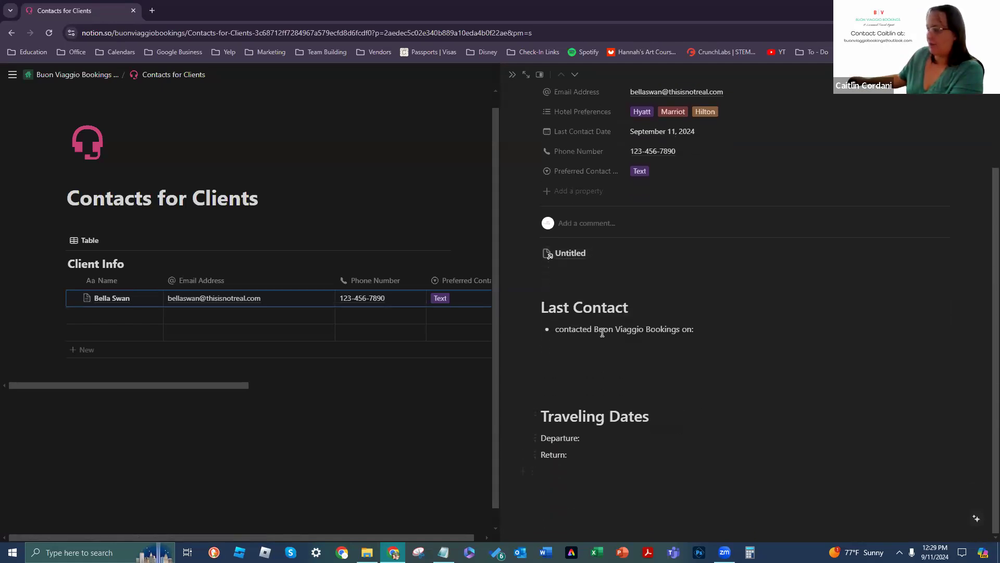
scroll(603, 333, "up", 2)
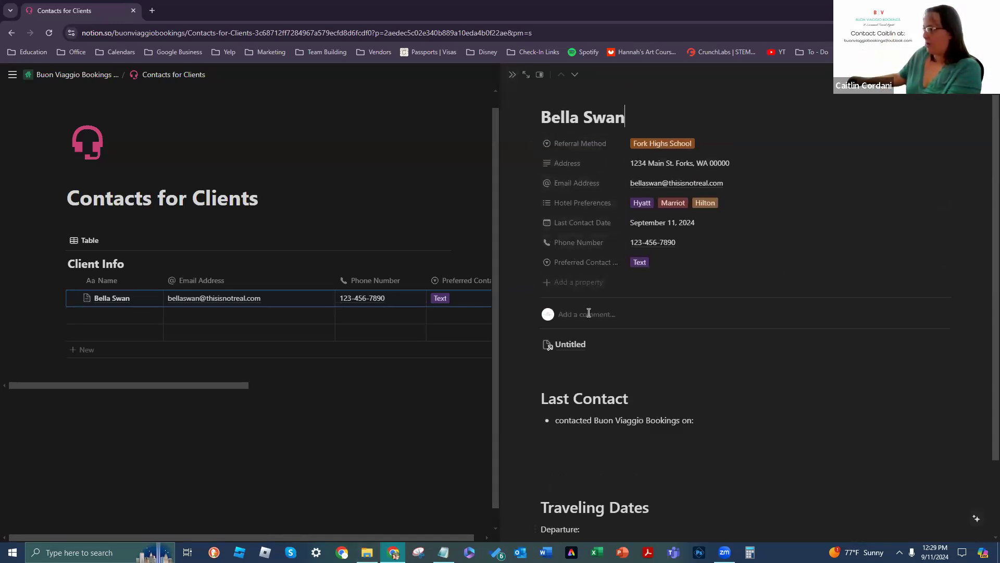
left_click(578, 346)
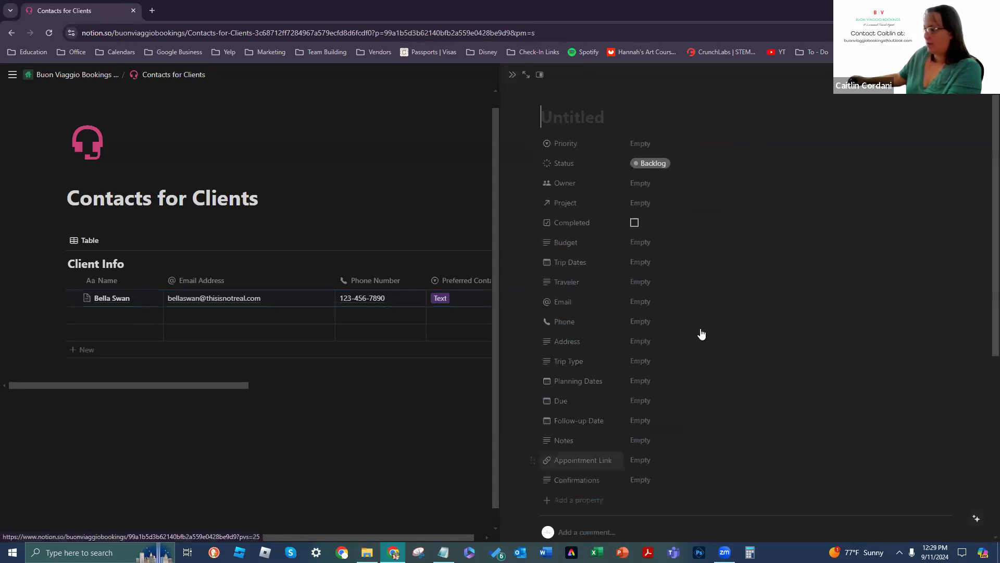
type("BNlla Swan")
key("ctrl+BackSpace")
key("ctrl+BackSpace")
type("Swan T")
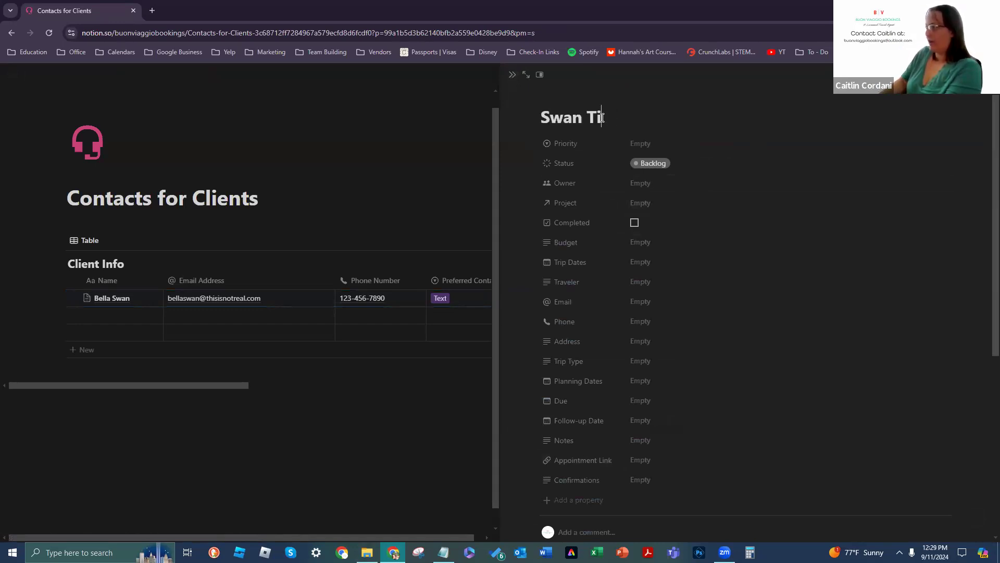
type("rip - ")
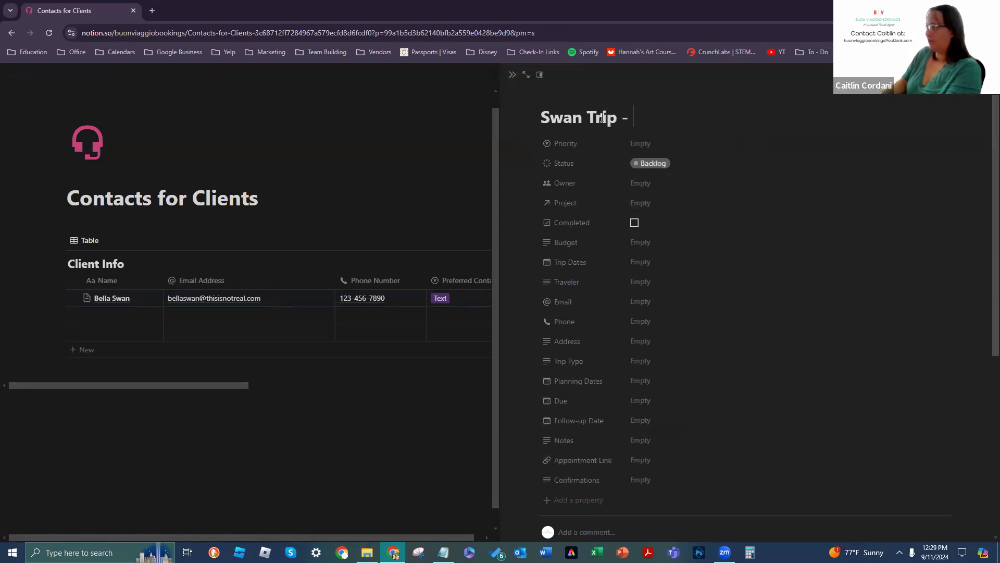
type("Arizona, USA")
Step: Set the trip's Priority to Low and Status to Planning
left_click(637, 144)
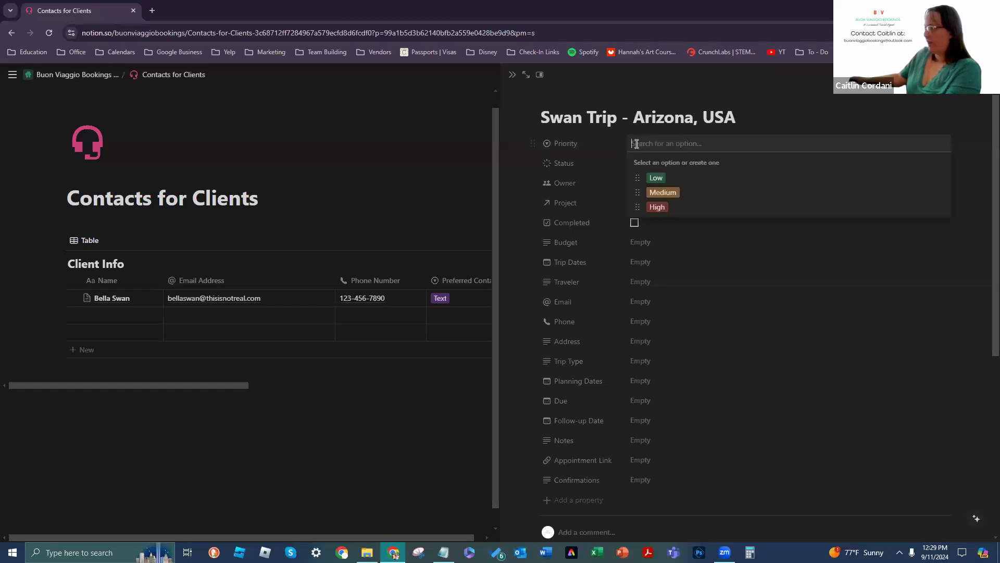
left_click(687, 344)
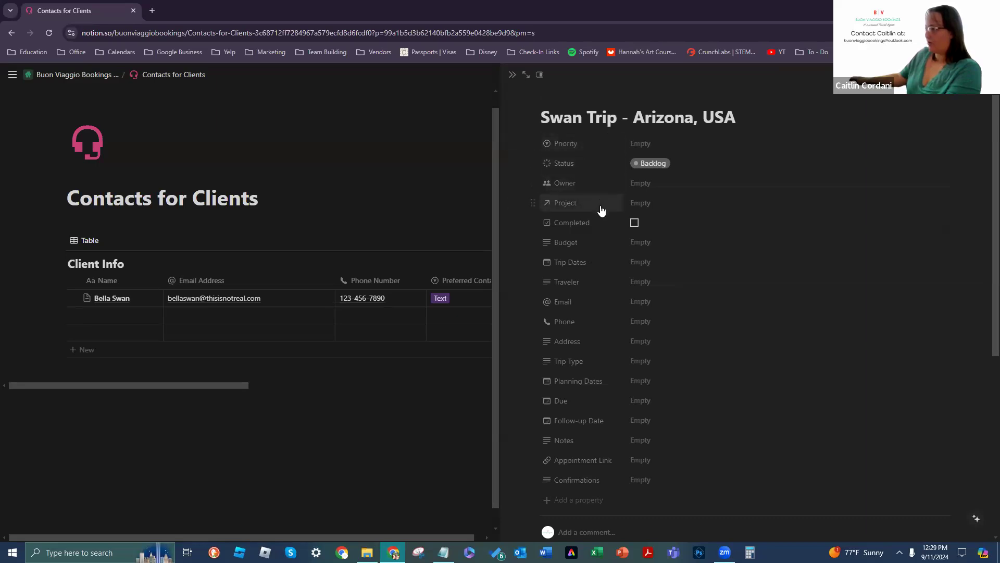
scroll(585, 401, "down", 1)
scroll(584, 411, "up", 1)
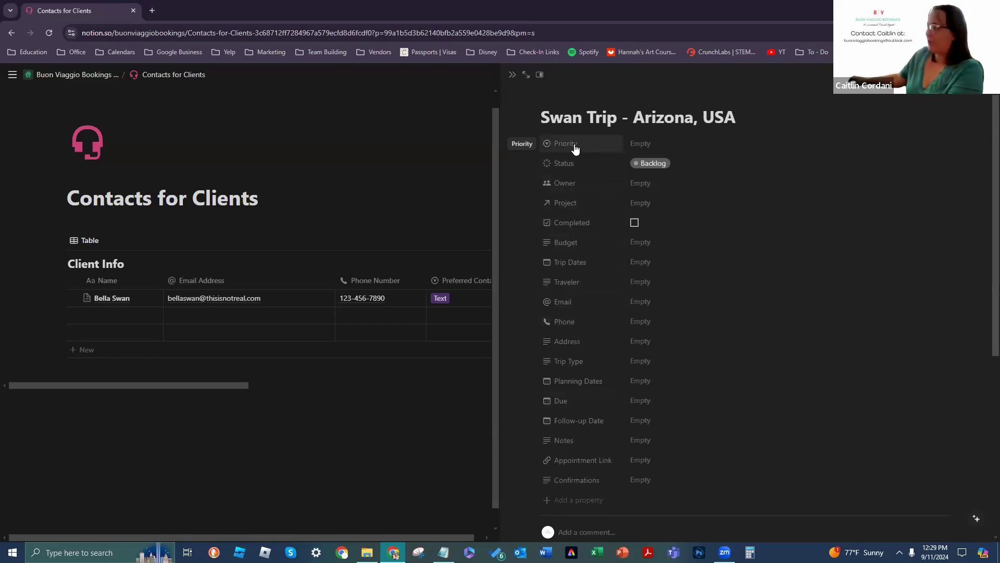
left_click(639, 145)
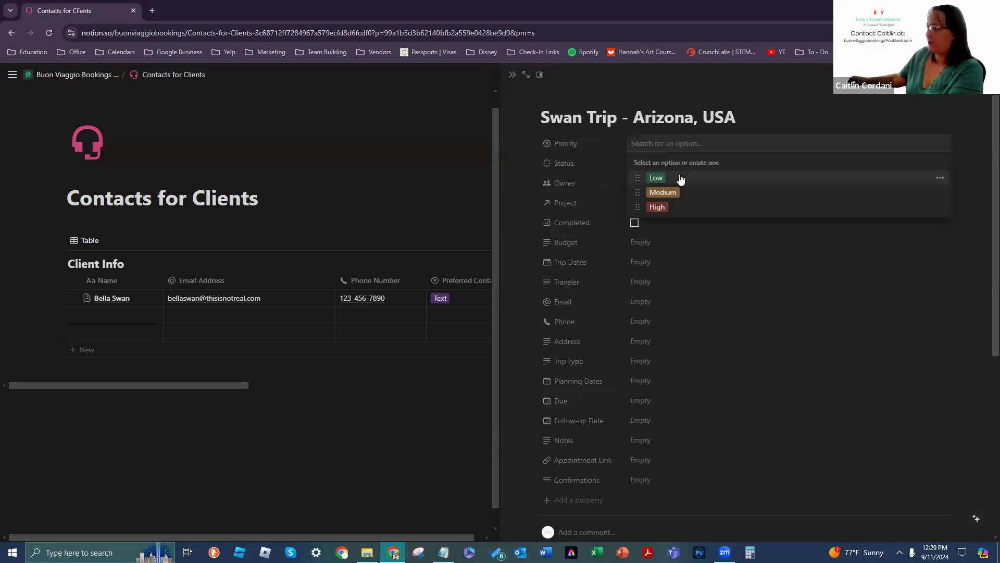
left_click(672, 177)
left_click(641, 163)
left_click(672, 239)
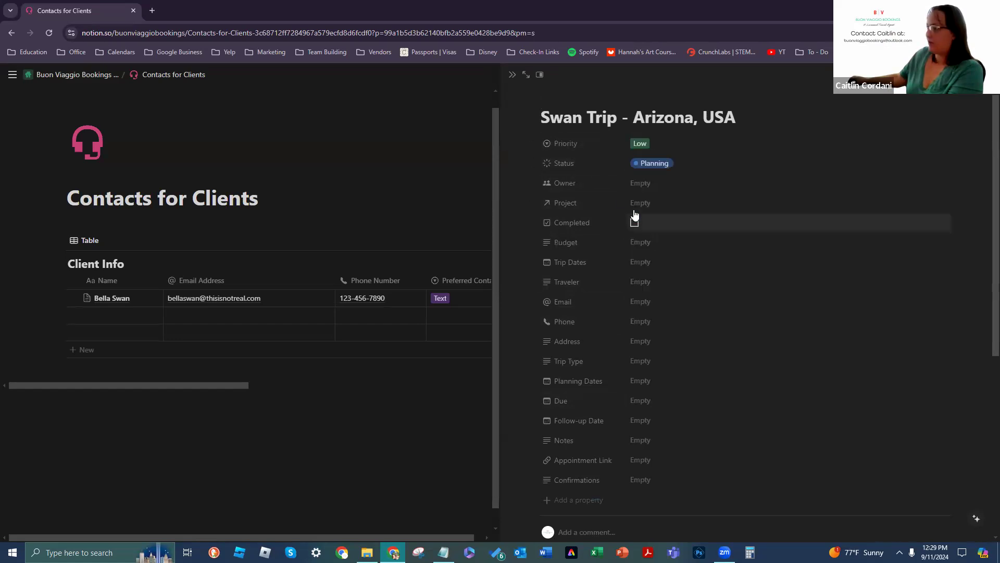
Step: Set Owner to Buon Viaggio Bookings and link Swan Trip - Arizona, USA as the Project
left_click(653, 185)
left_click(674, 217)
left_click(599, 197)
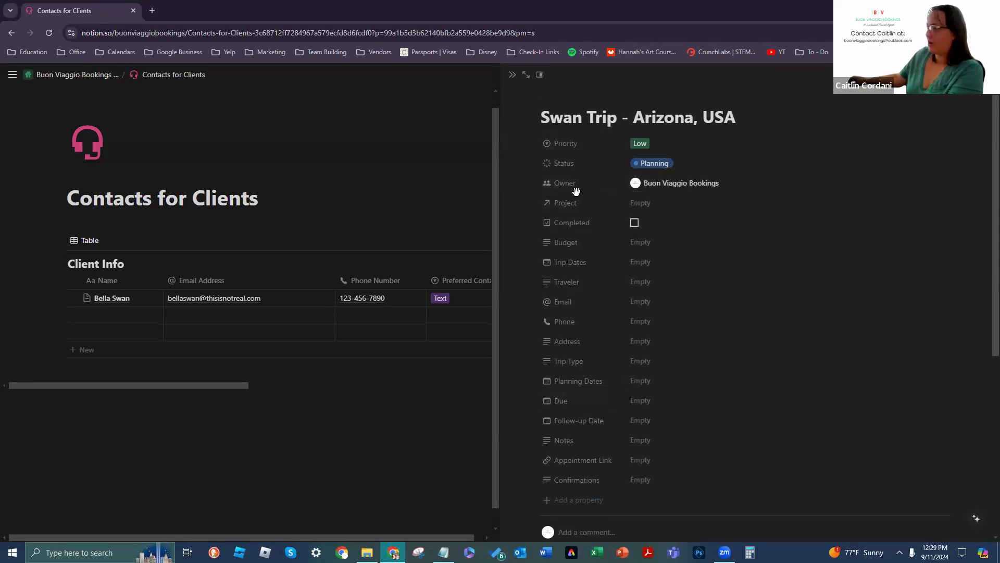
left_click(633, 207)
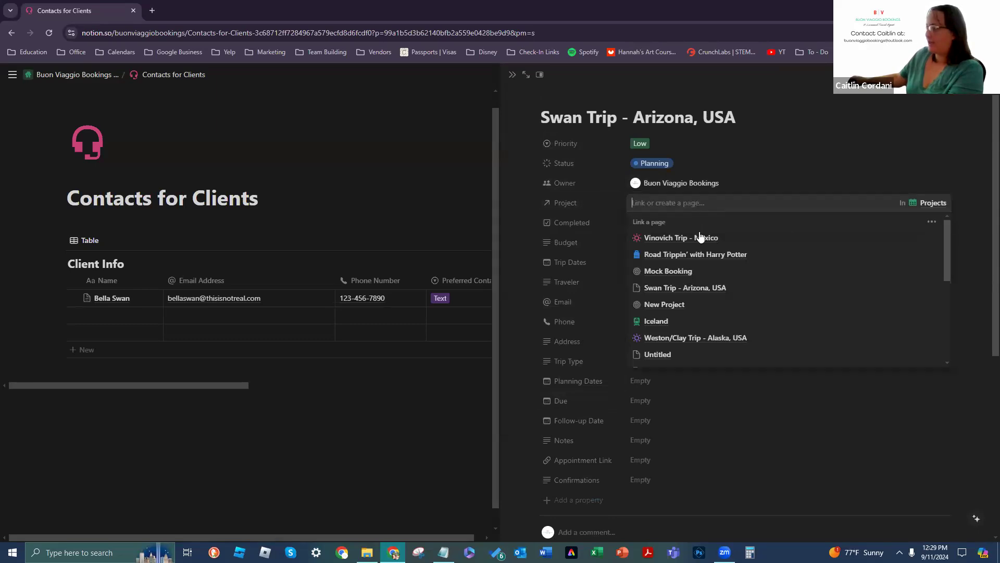
left_click(701, 296)
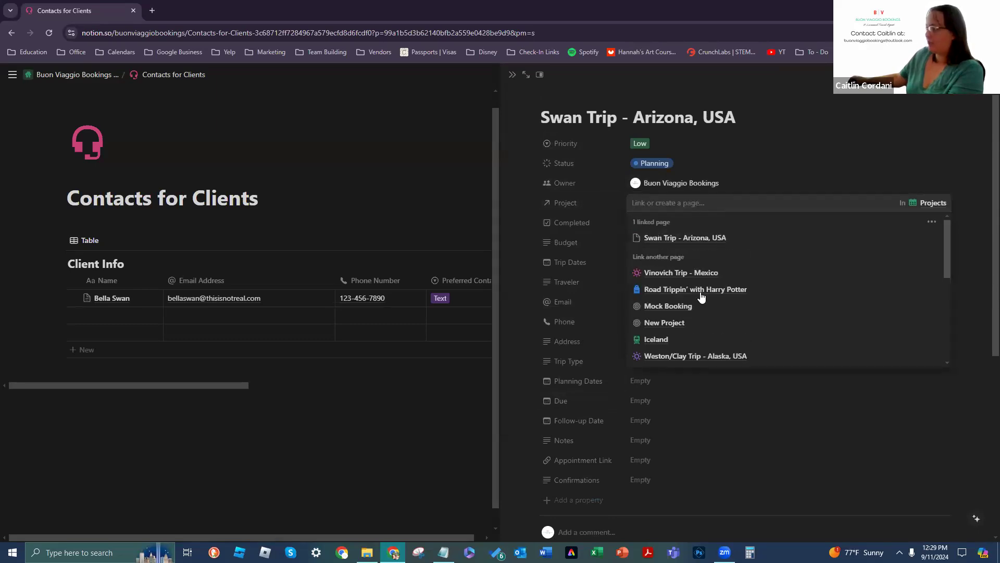
left_click(782, 190)
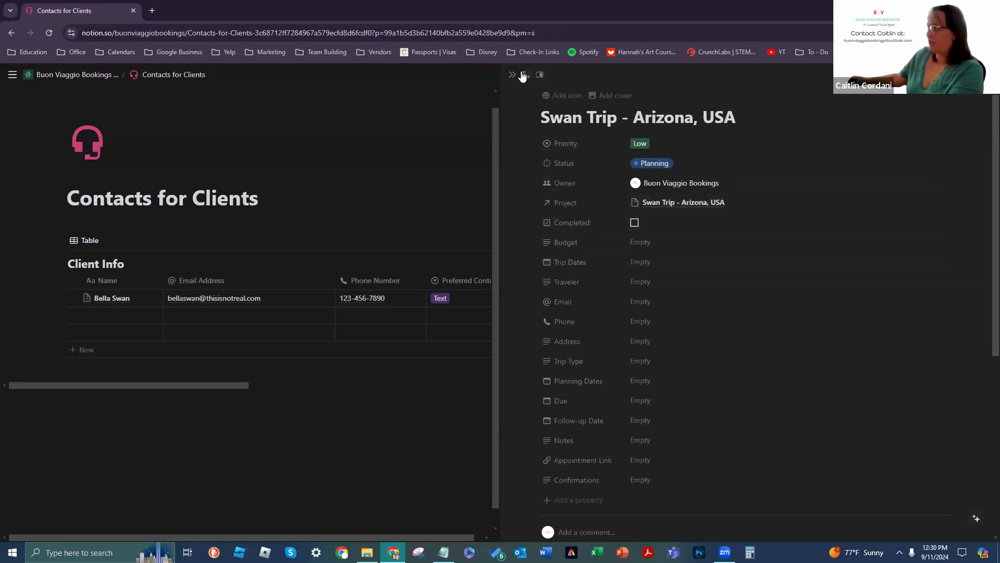
left_click(540, 76)
Step: Switch the page to Center peek and give it the orange chart icon
left_click(518, 104)
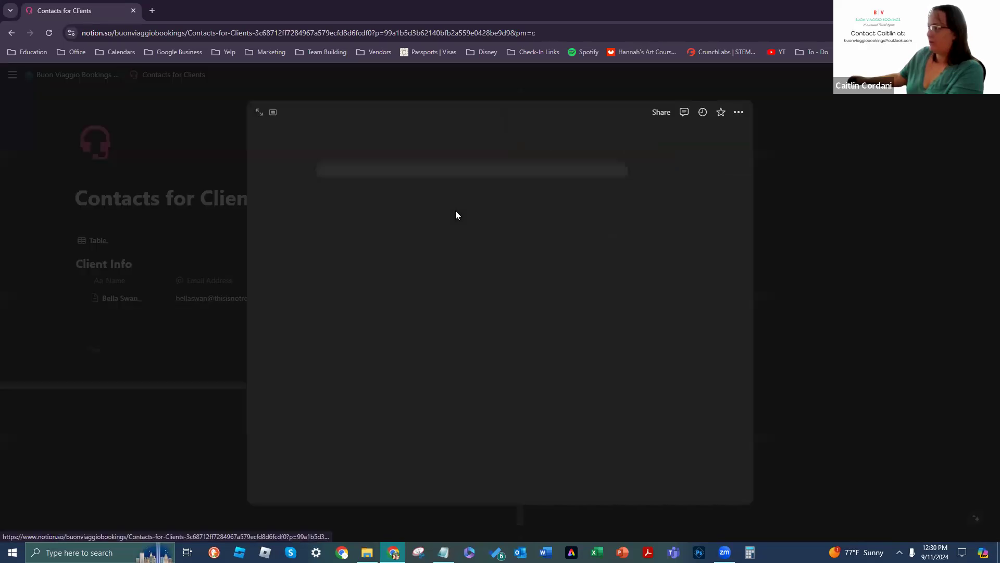
left_click(339, 156)
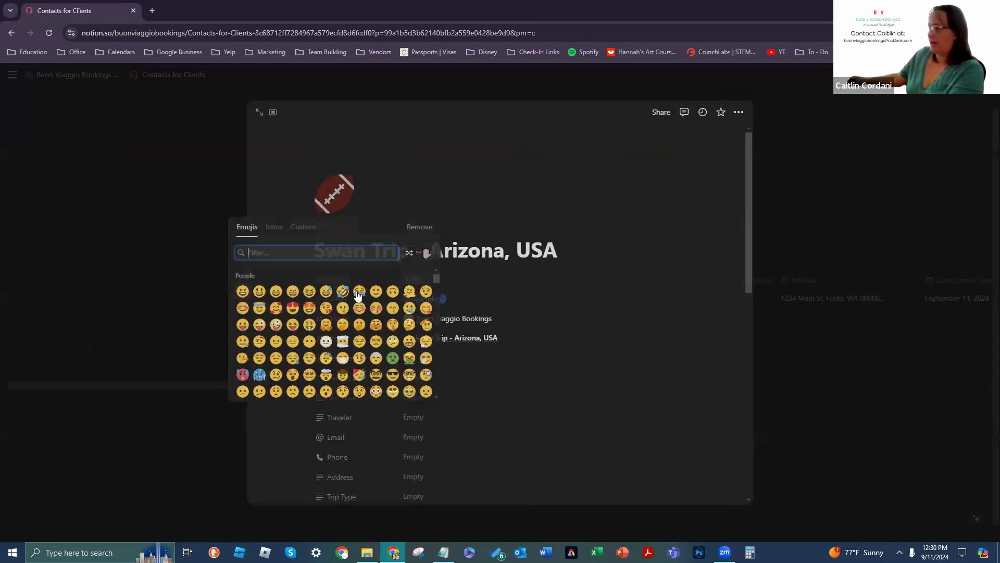
left_click(274, 229)
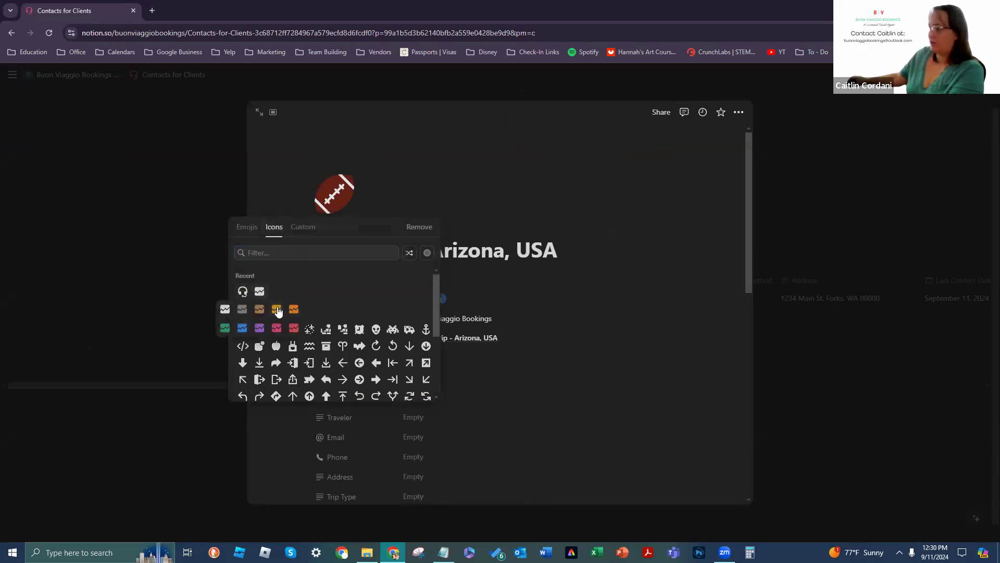
left_click(277, 310)
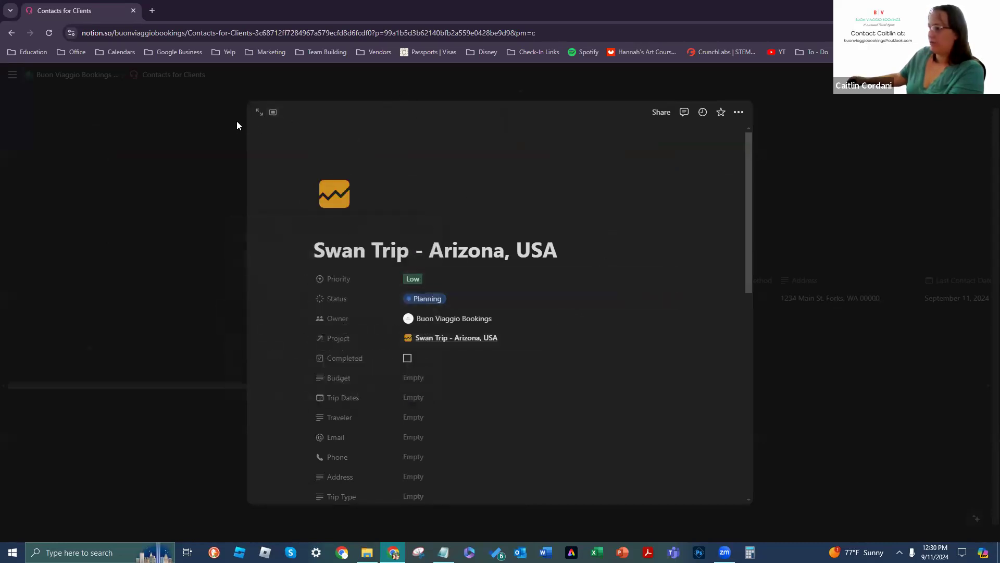
scroll(473, 242, "down", 3)
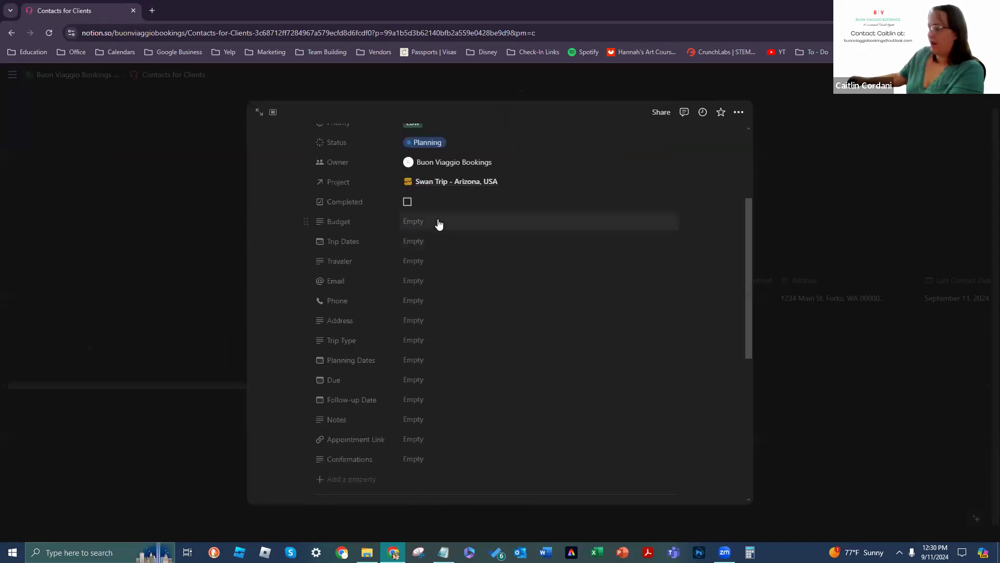
scroll(469, 248, "down", 1)
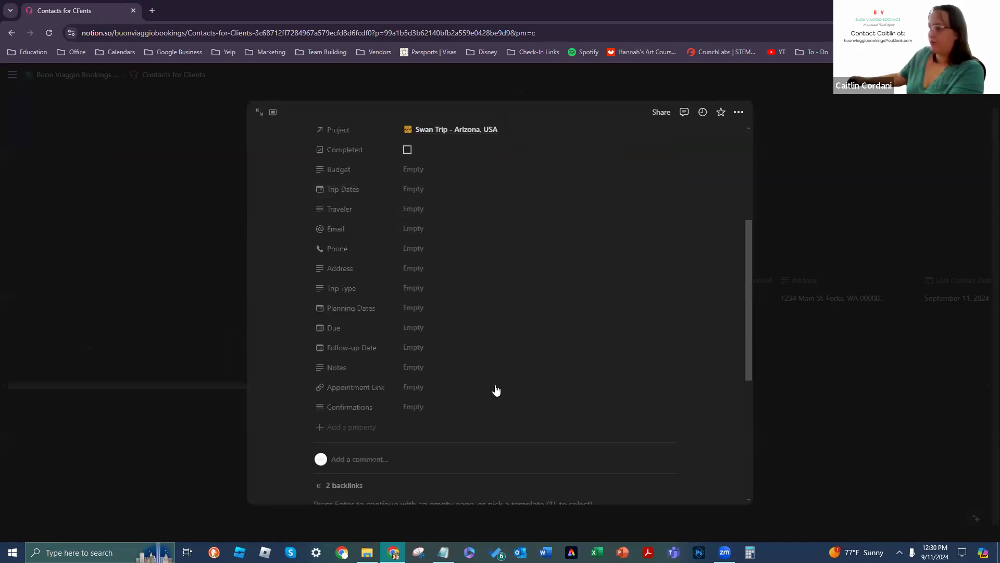
scroll(439, 302, "down", 1)
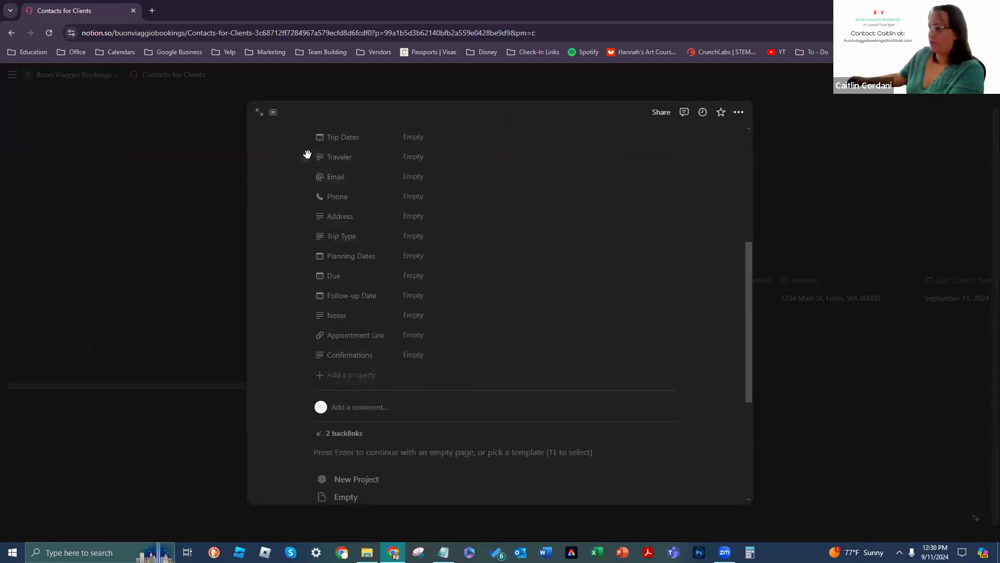
Step: Delete the Traveler, Email and Address properties, then apply a template to the page body
left_click(308, 156)
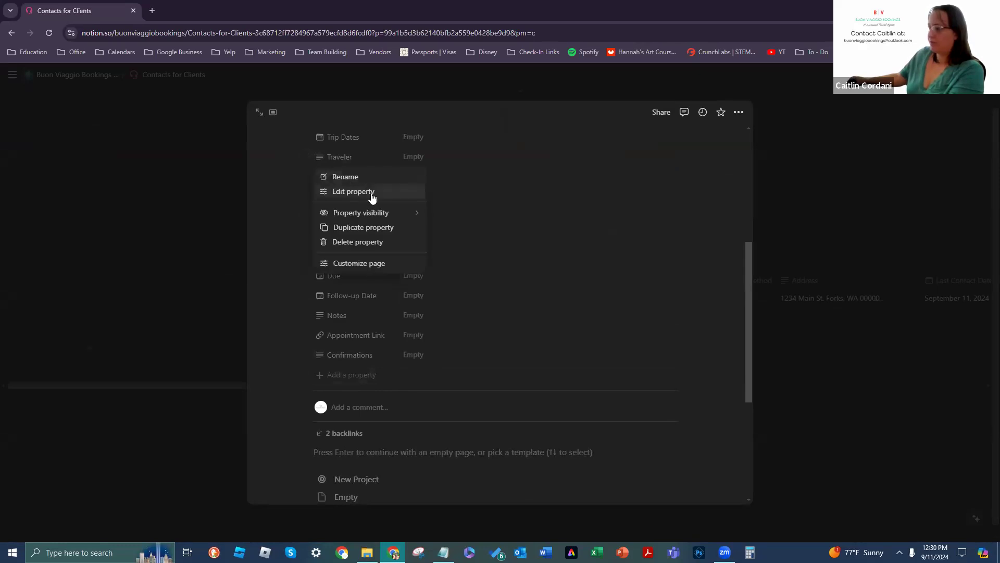
left_click(390, 242)
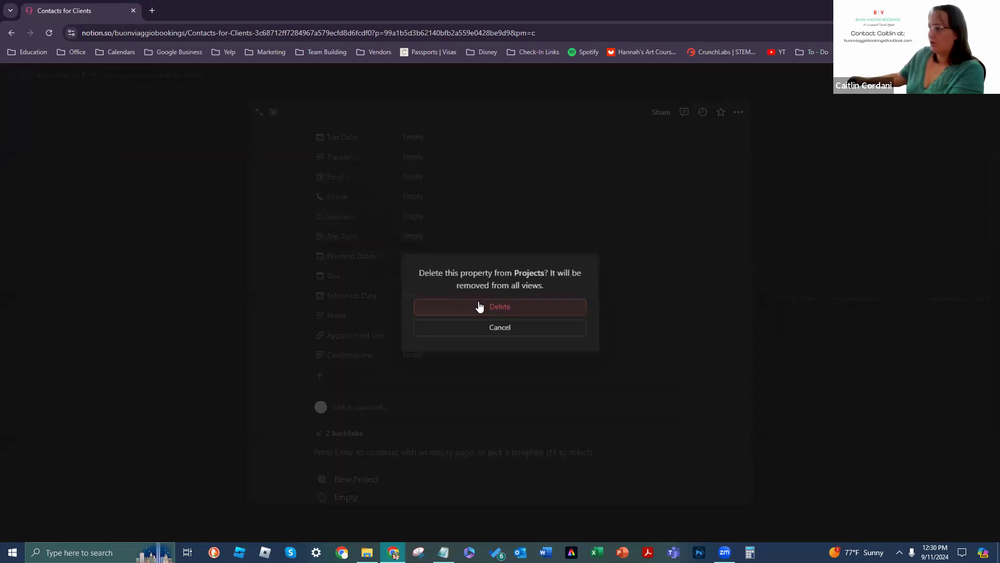
left_click(477, 307)
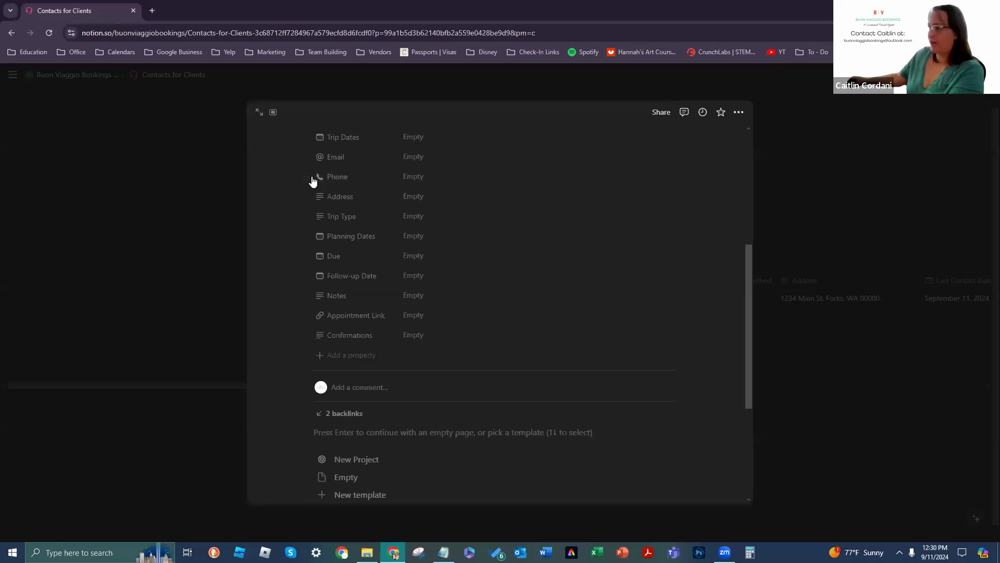
left_click(306, 157)
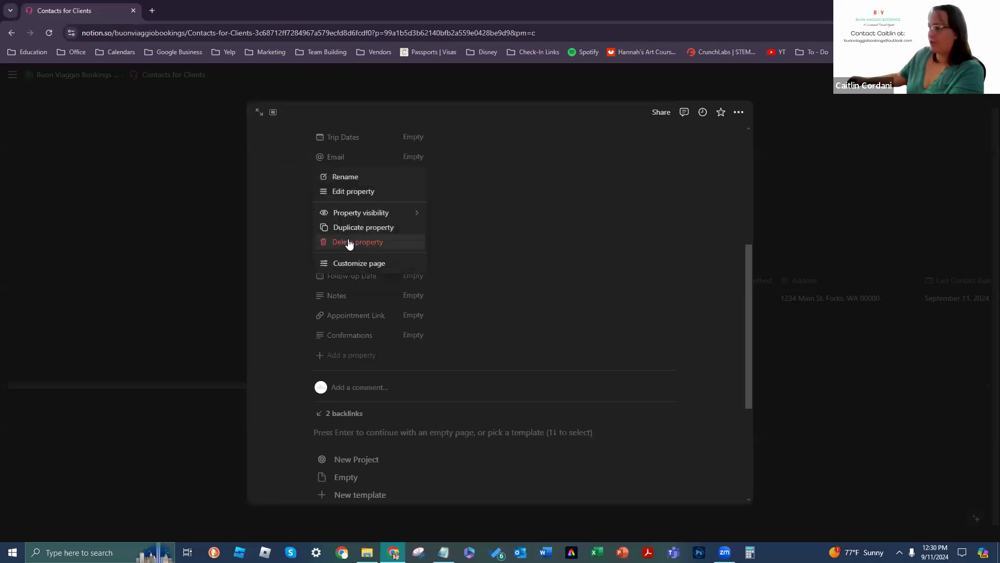
left_click(348, 242)
left_click(499, 306)
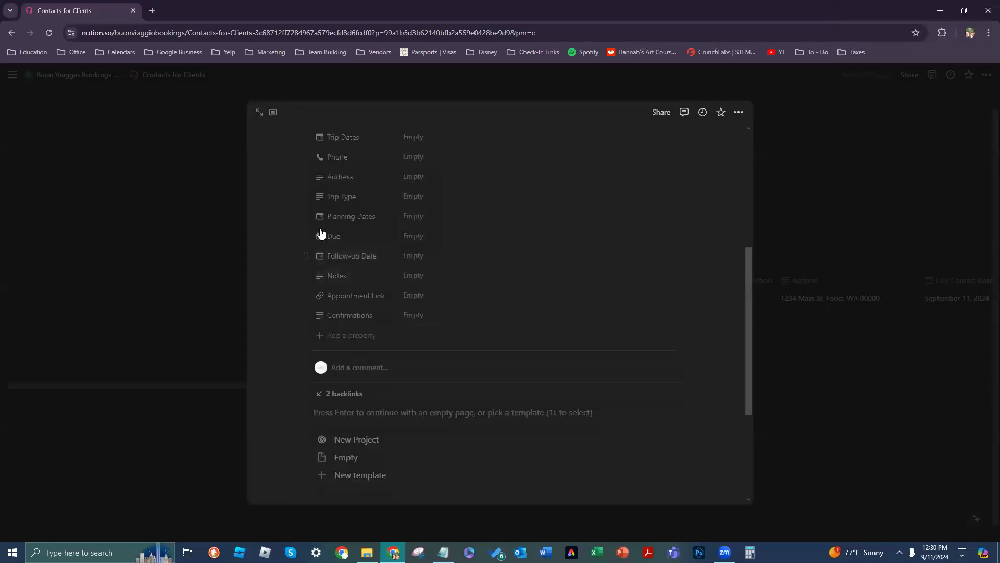
left_click(303, 177)
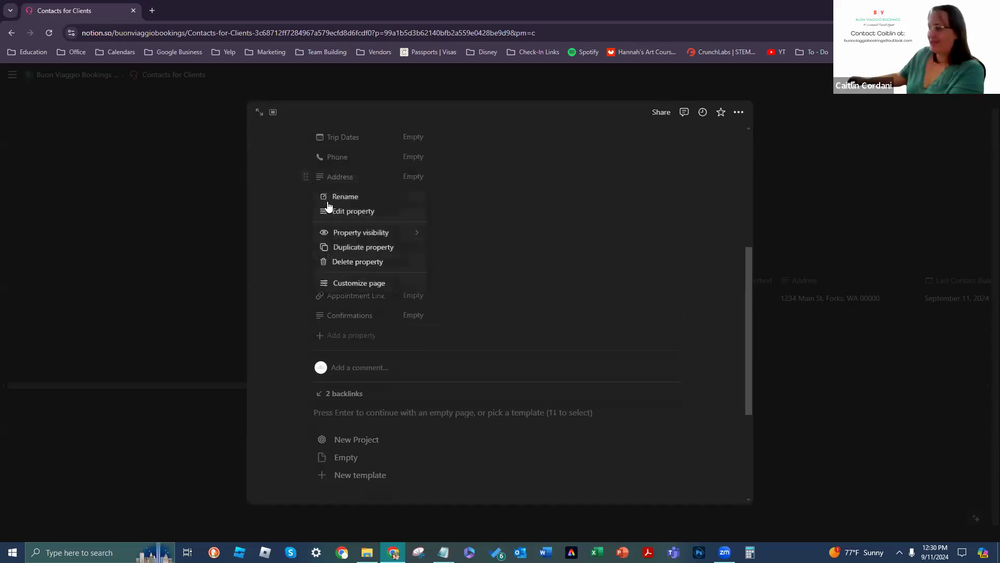
left_click(349, 262)
key("Return")
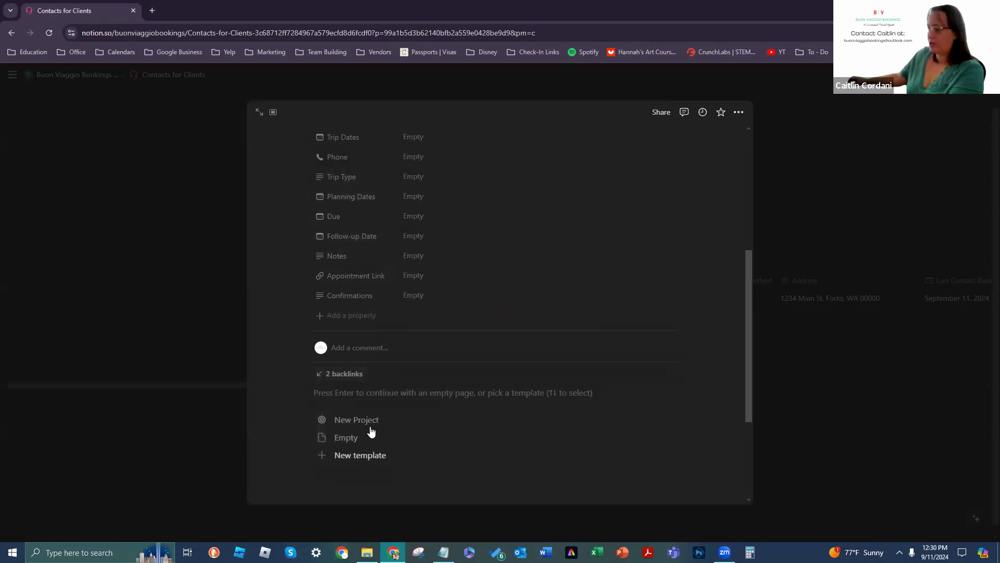
left_click(330, 436)
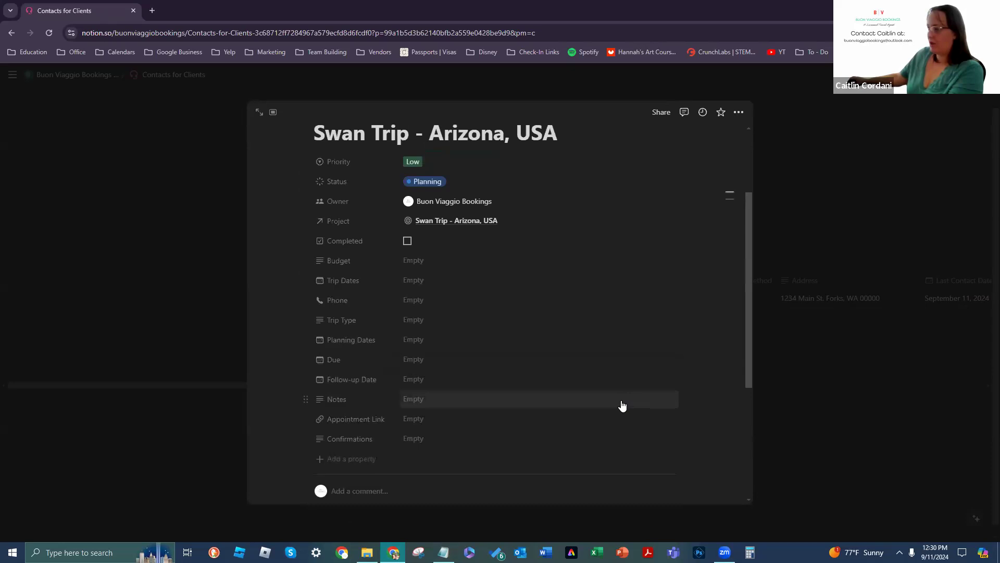
Step: Add a new Relation property pointing to the Client Info database
scroll(490, 409, "down", 3)
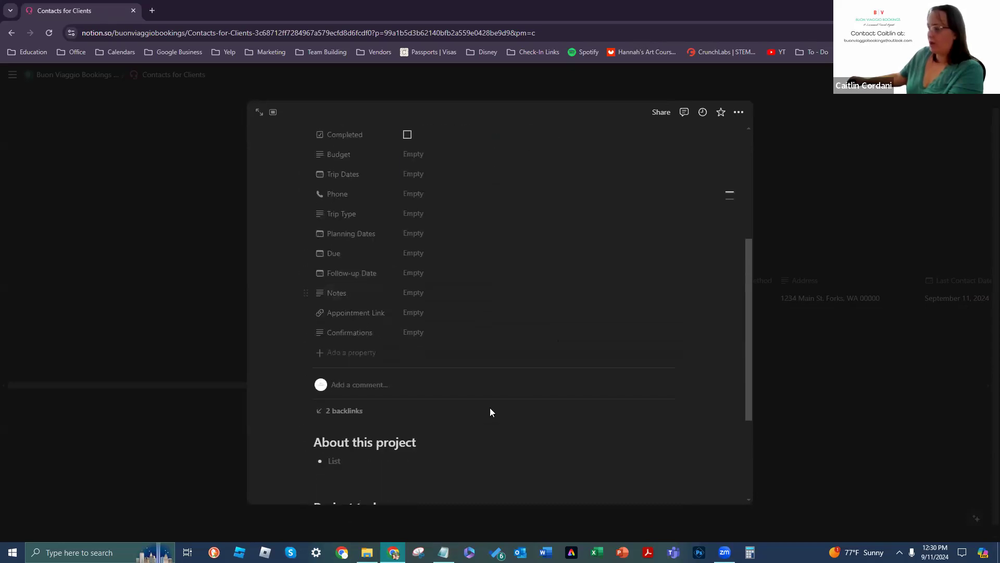
left_click(355, 353)
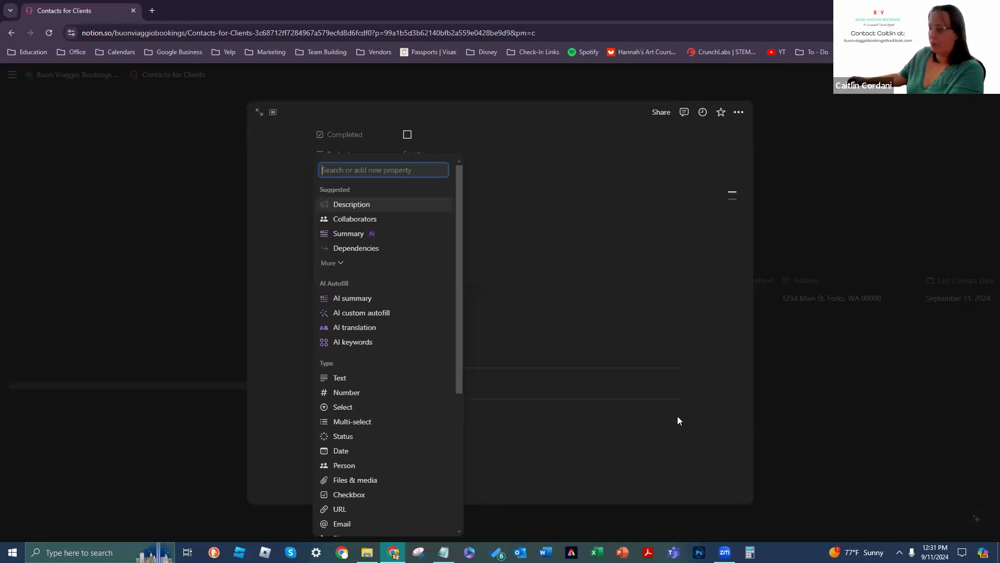
left_click(332, 262)
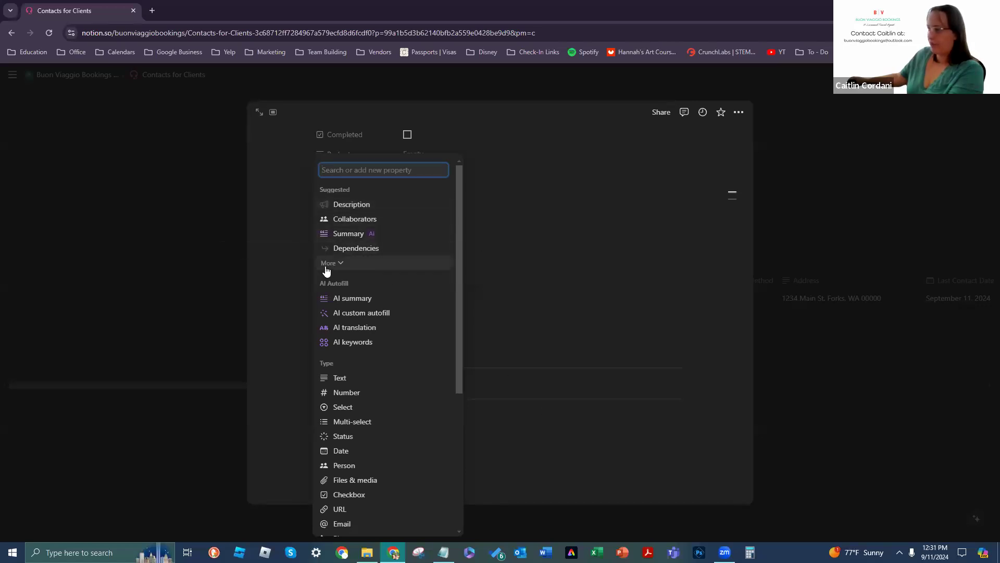
scroll(417, 271, "down", 1)
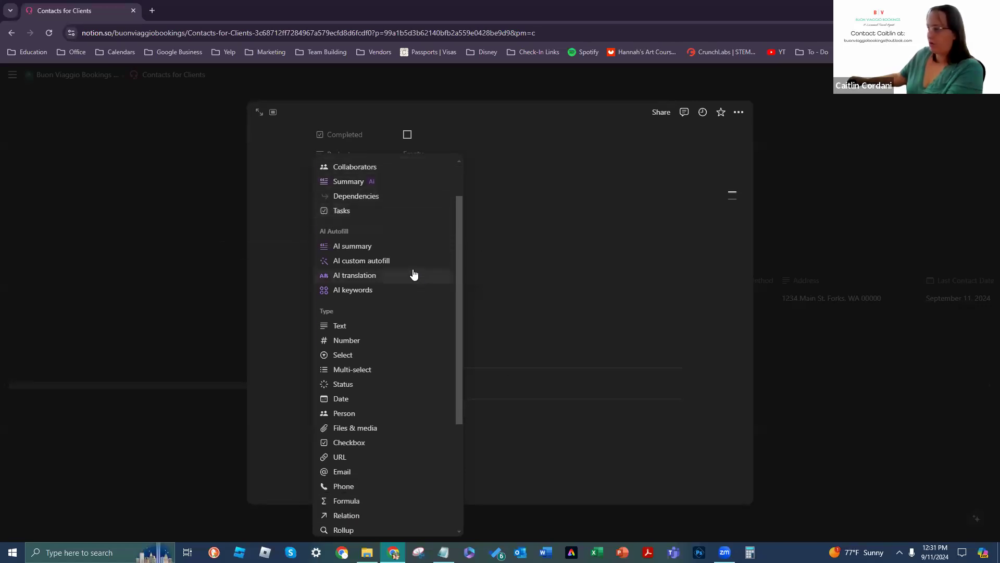
scroll(406, 417, "down", 3)
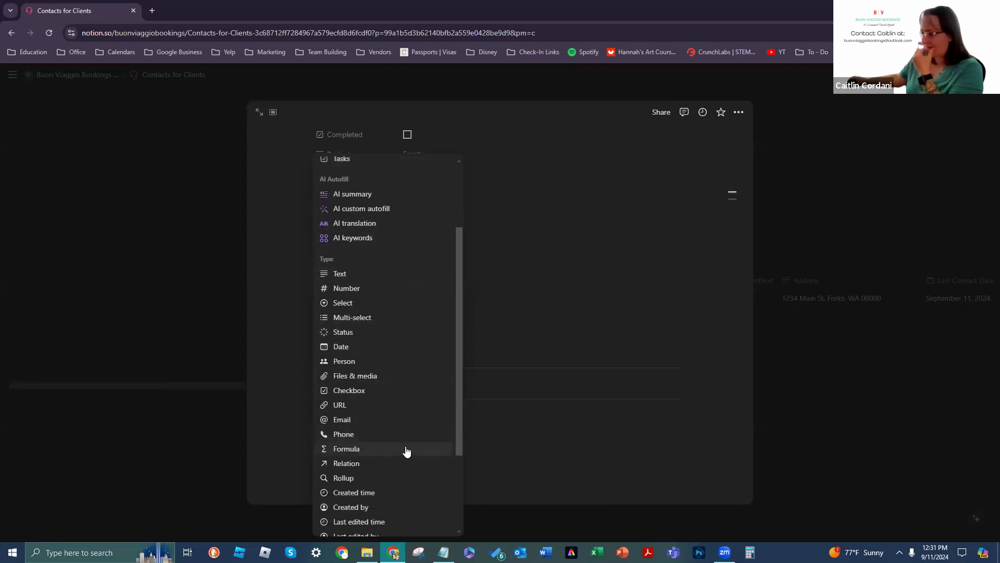
scroll(410, 416, "up", 4)
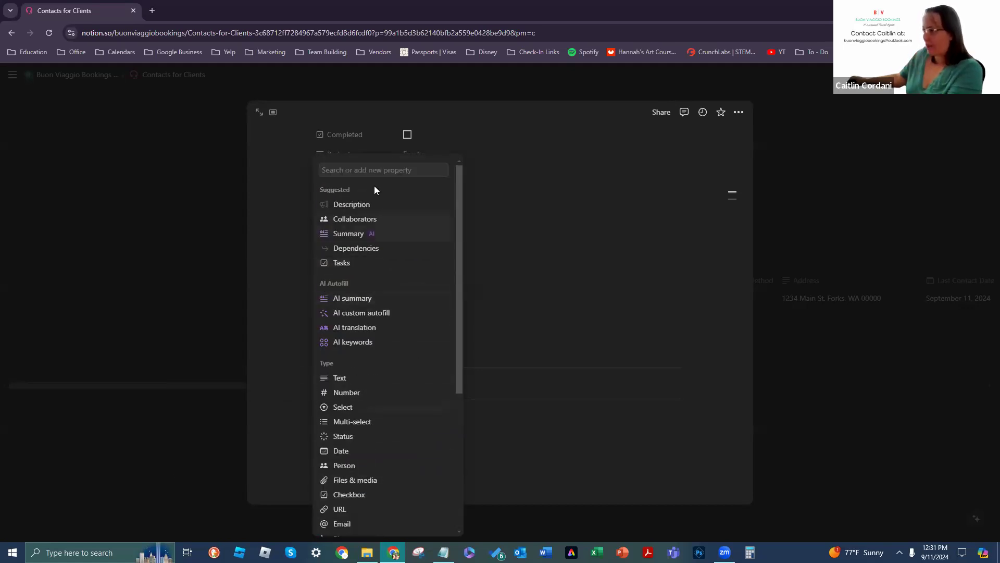
type("Contacts")
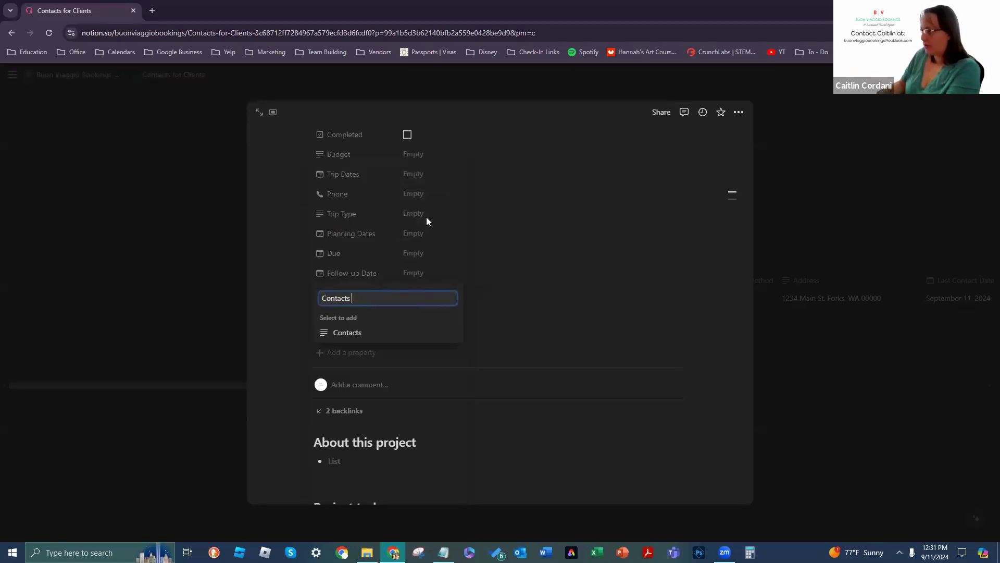
key("BackSpace")
key("BackSpace")
key("BackSpace")
key("BackSpace")
key("BackSpace")
key("BackSpace")
key("BackSpace")
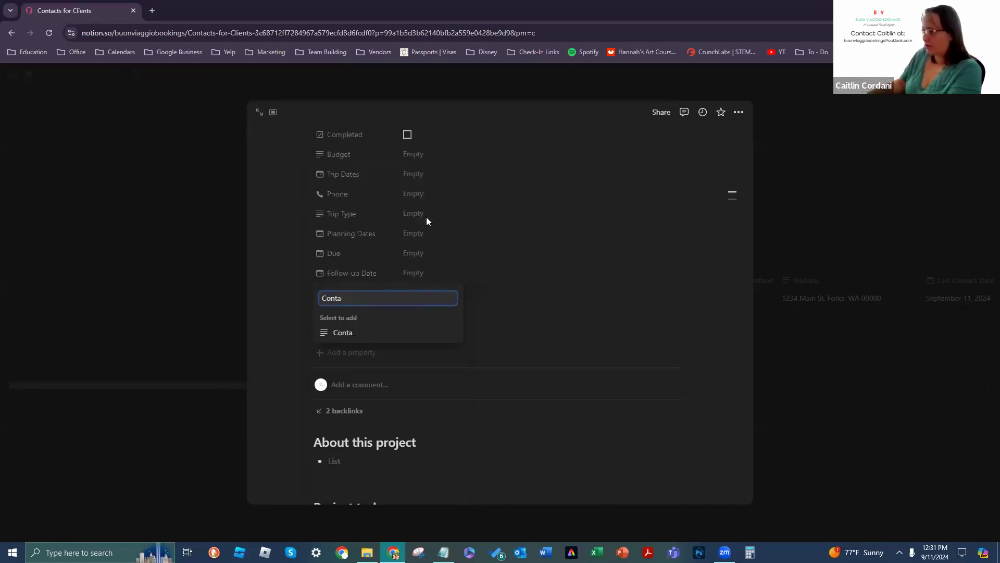
key("BackSpace")
key("BackSpace")
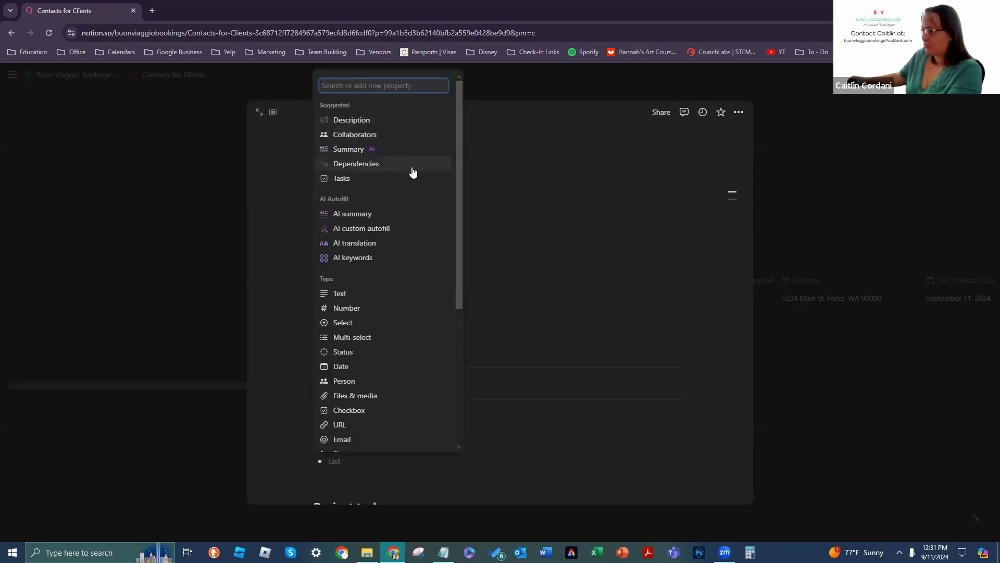
scroll(406, 292, "down", 4)
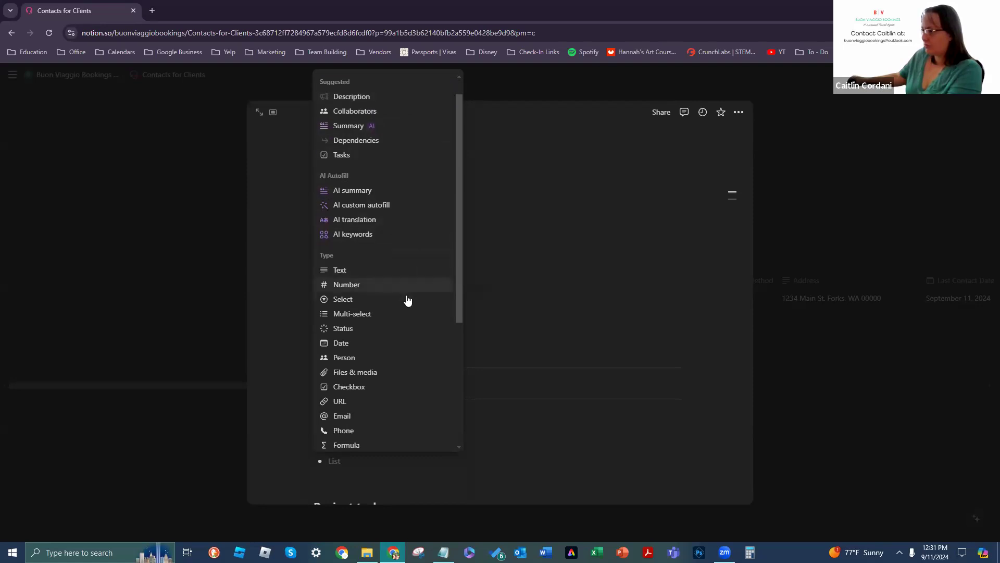
scroll(408, 302, "down", 1)
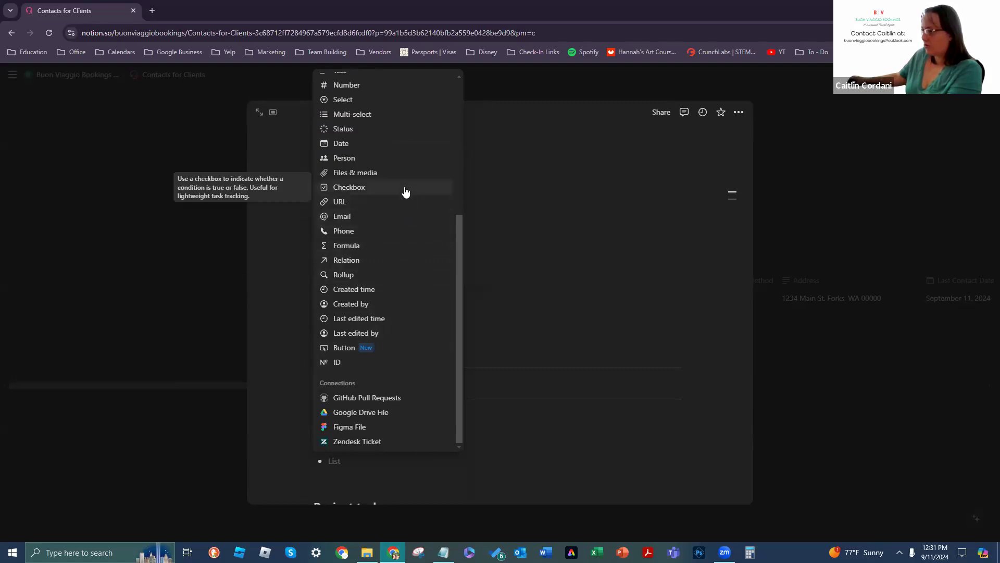
left_click(400, 263)
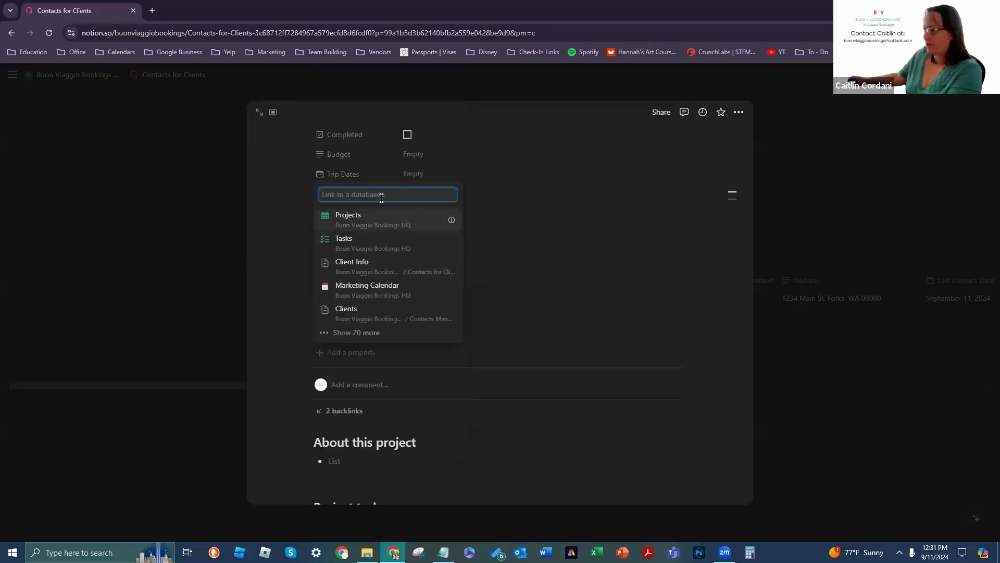
left_click(400, 274)
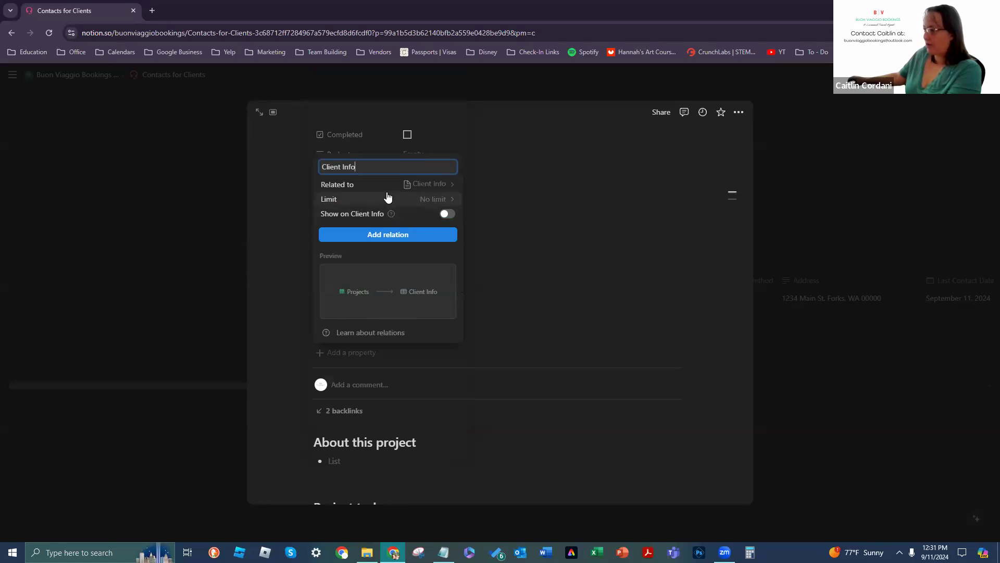
left_click(453, 184)
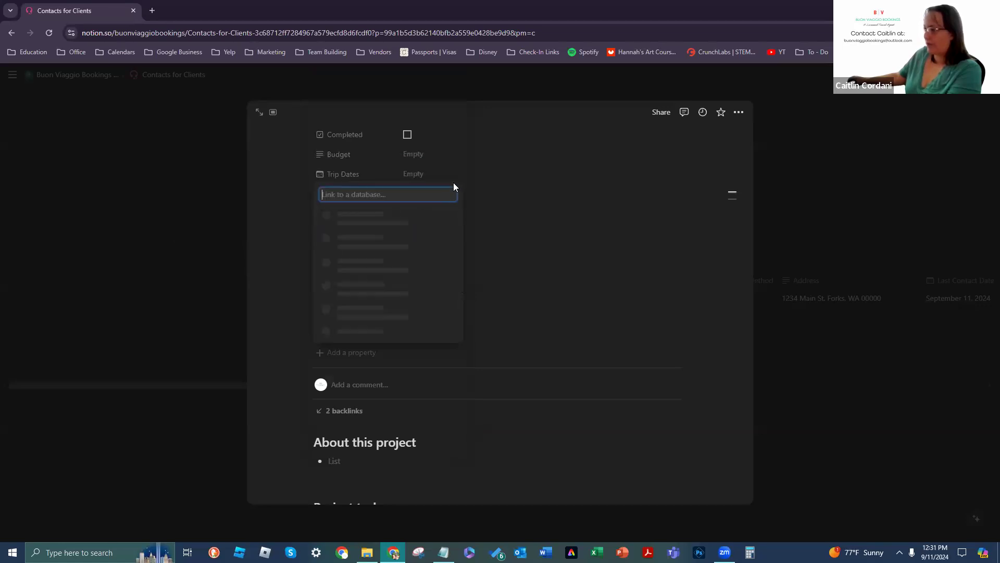
left_click(423, 271)
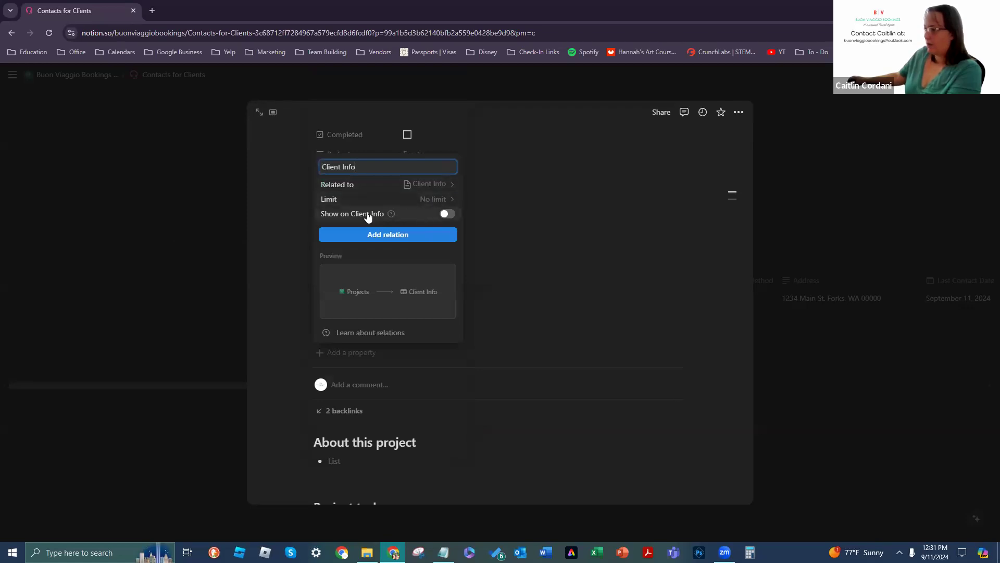
Step: Show the relation on Client Info too, create it, and link the client's contact page
left_click(446, 214)
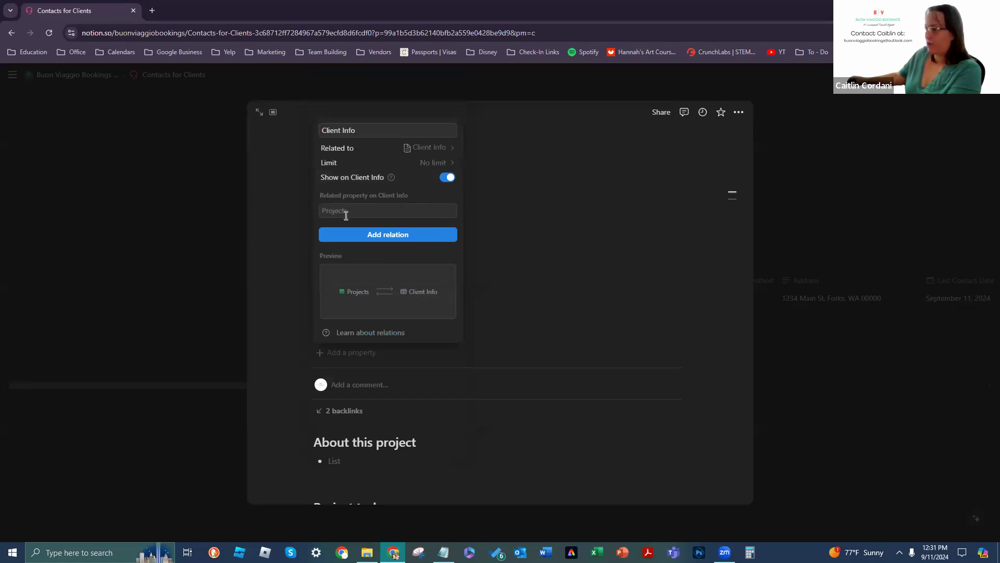
left_click(363, 244)
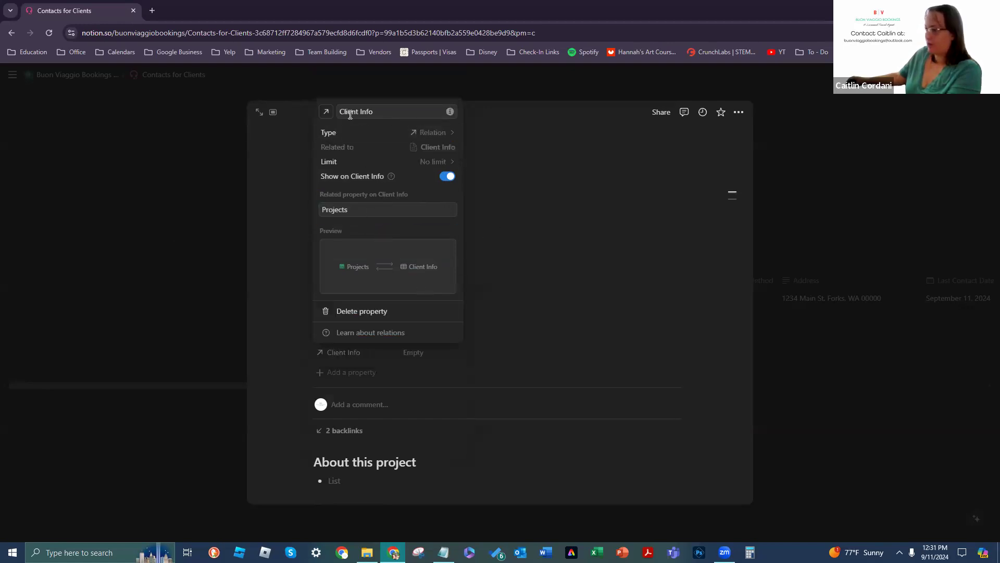
left_click(534, 384)
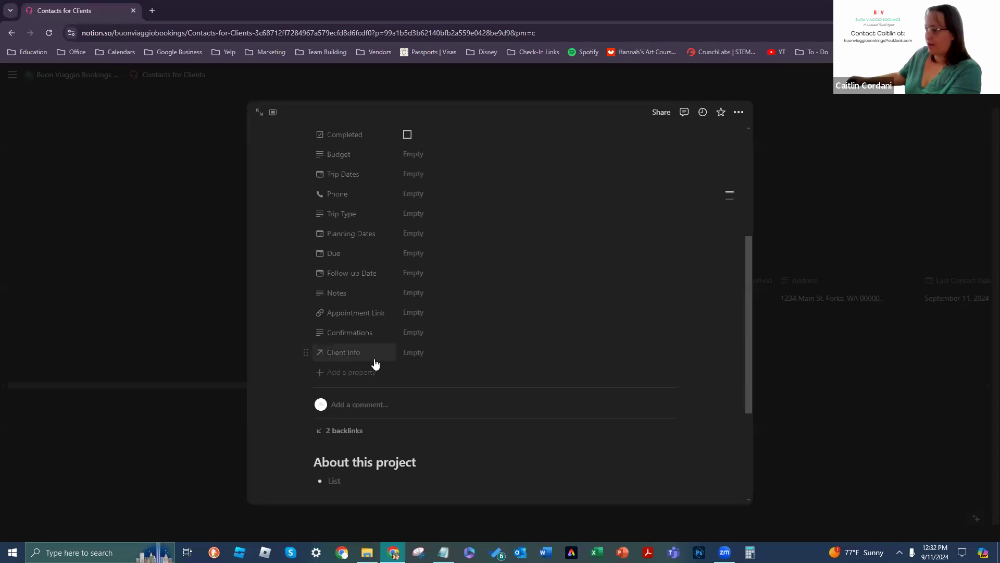
left_click(412, 357)
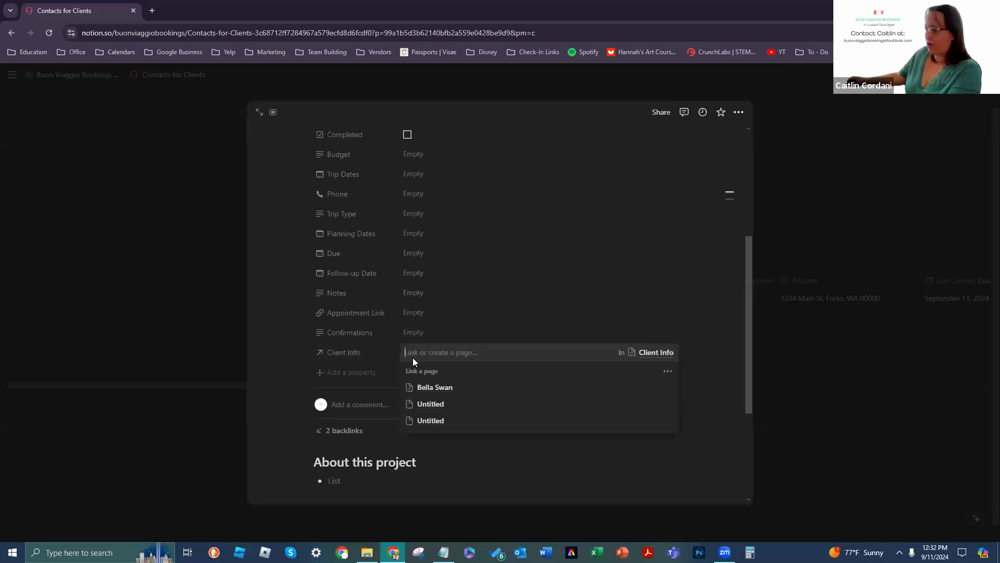
left_click(452, 387)
key("Escape")
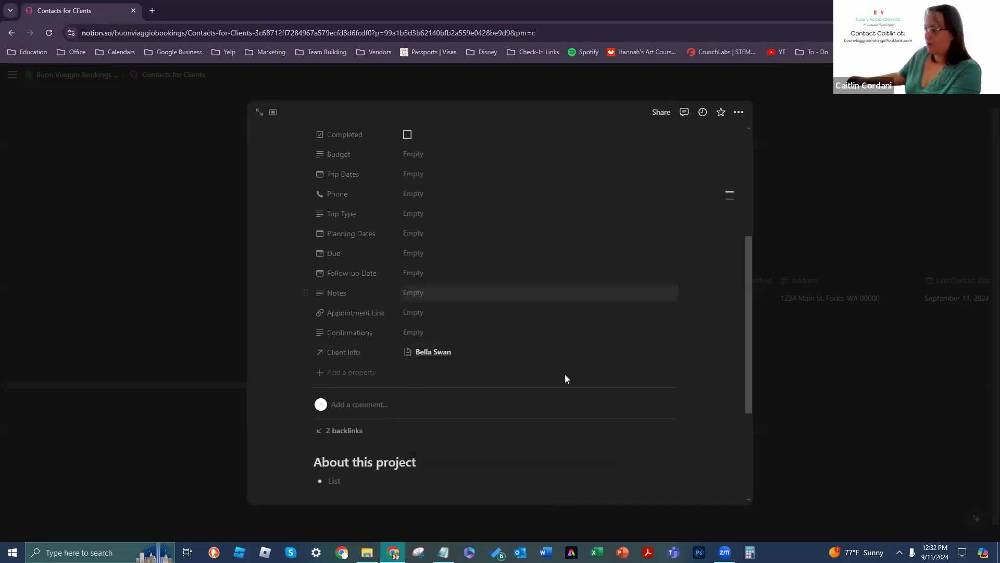
Step: Move Client Info just below Completed and open the linked client's contact page
left_click_drag(306, 347, 306, 266)
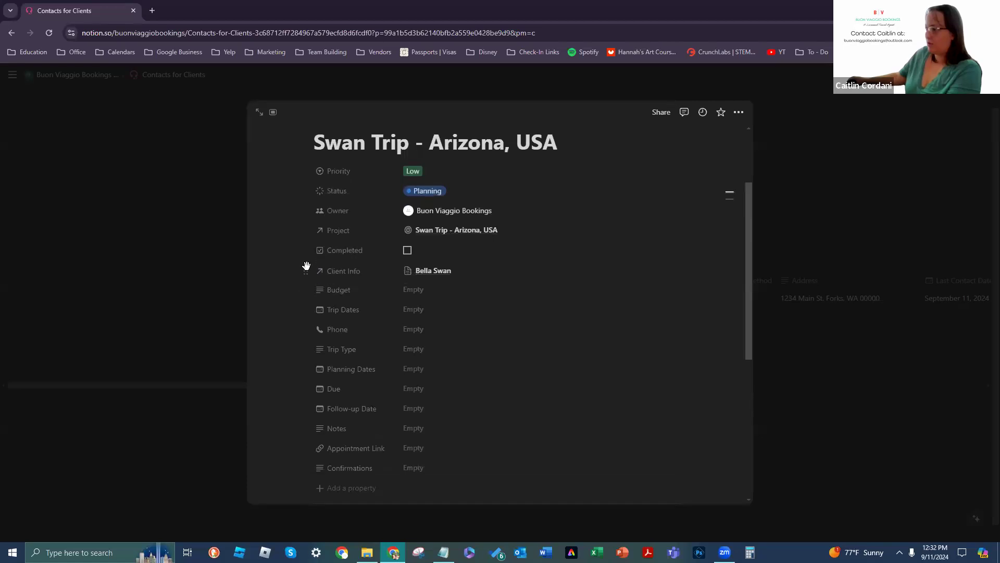
left_click(422, 269)
scroll(554, 291, "down", 2)
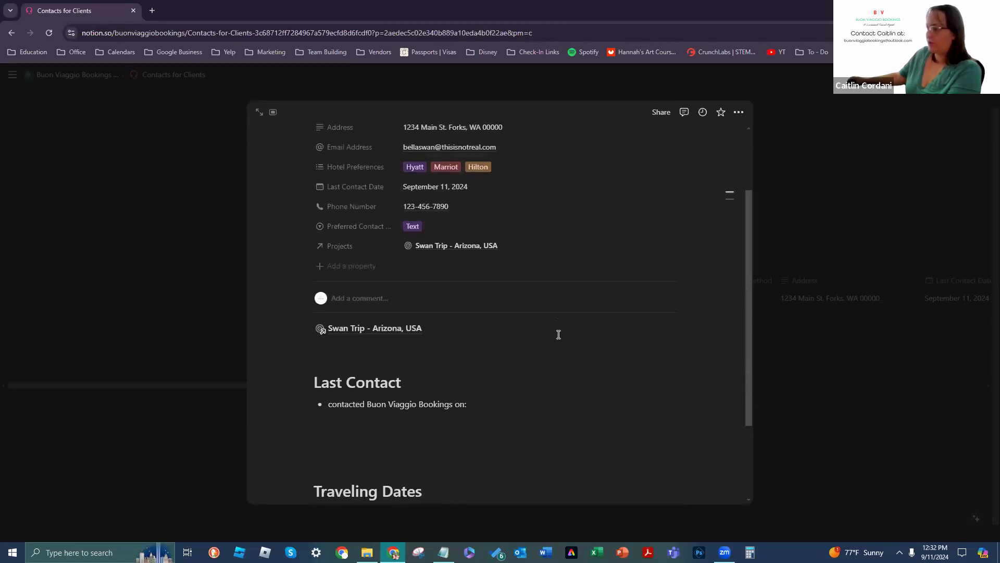
scroll(553, 364, "down", 2)
scroll(377, 341, "up", 2)
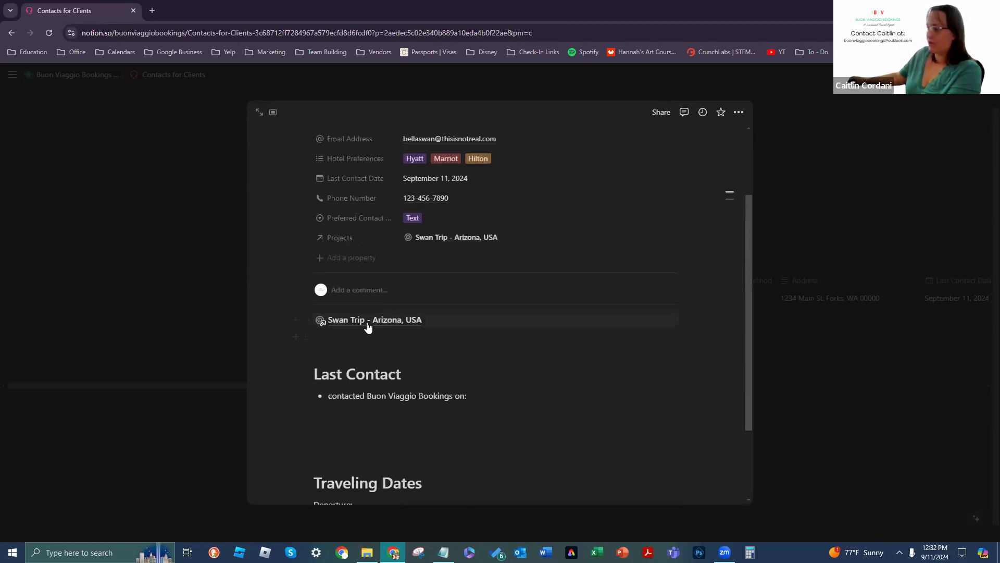
mouse_move(436, 328)
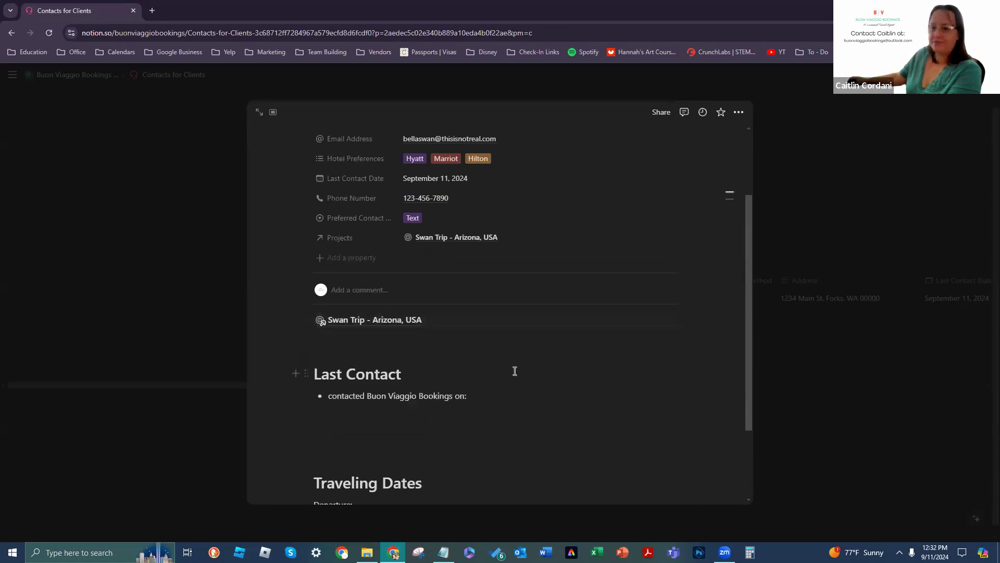
scroll(514, 371, "up", 2)
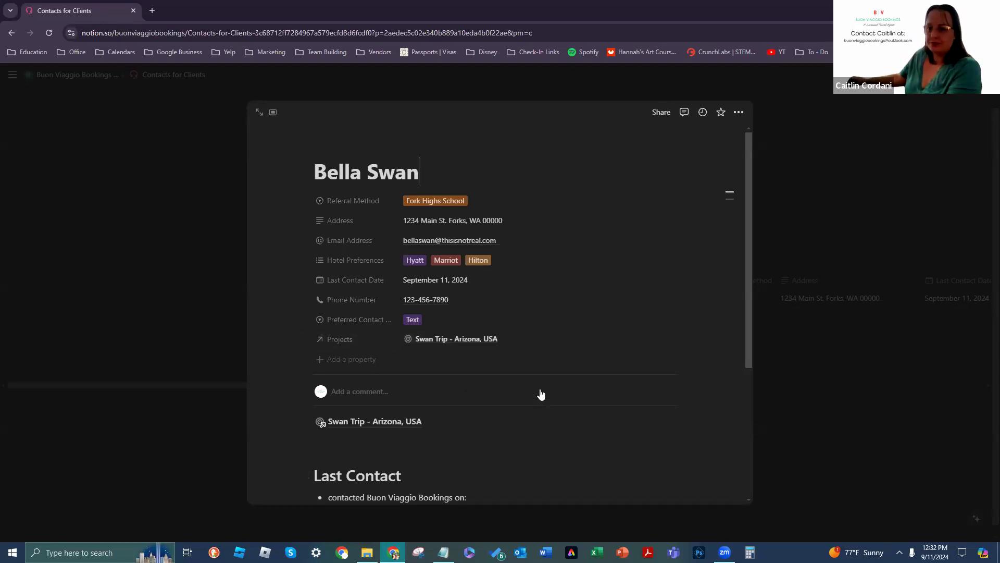
Step: Move between the Swan Trip - Arizona, USA project and the client's contact through the relation links
left_click(474, 340)
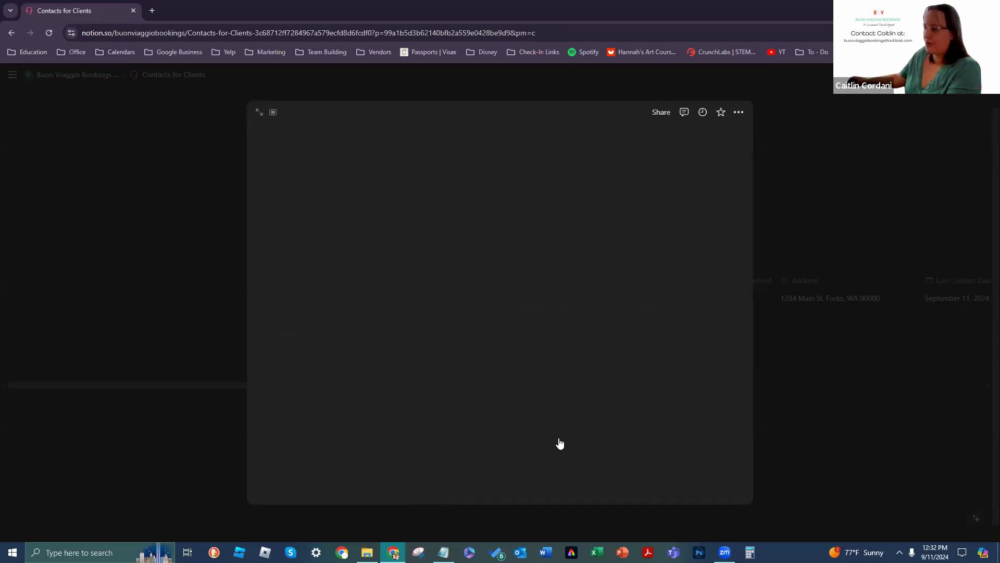
scroll(345, 243, "down", 7)
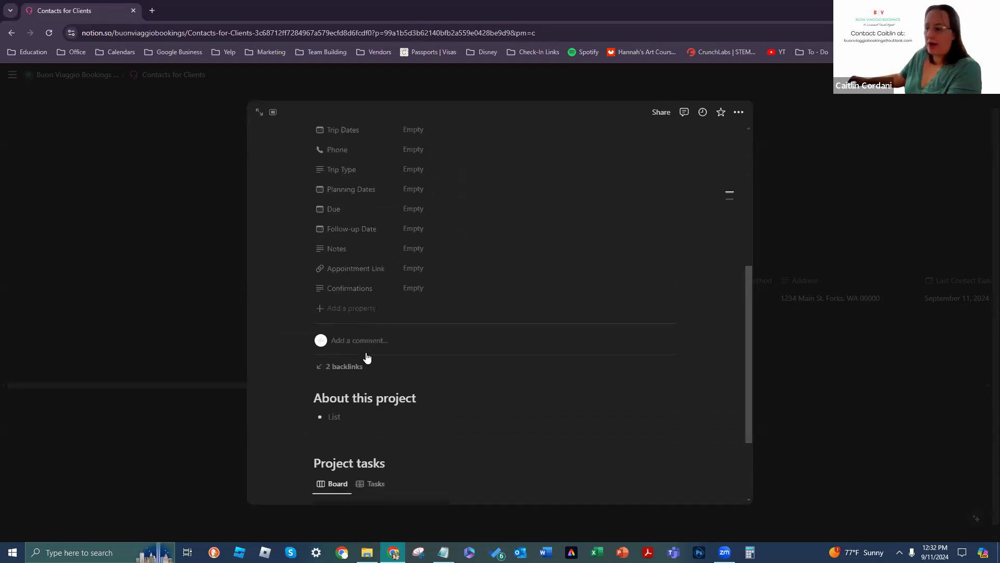
scroll(447, 361, "up", 3)
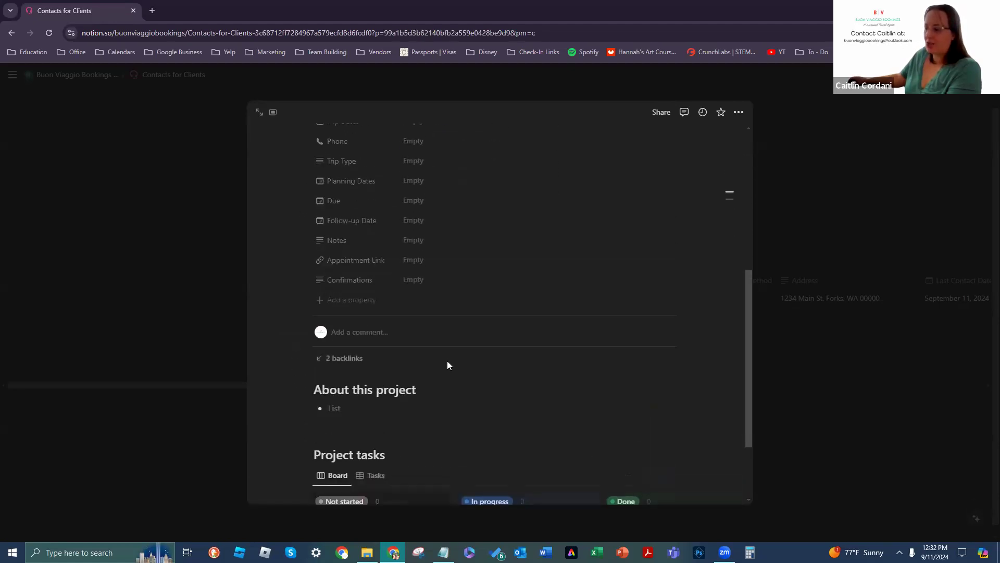
scroll(376, 367, "up", 4)
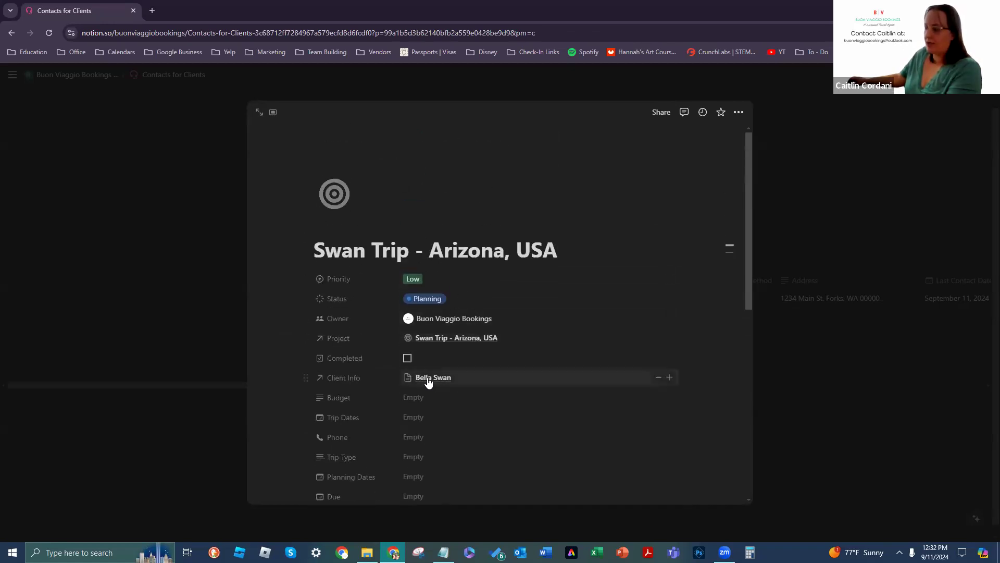
left_click(428, 378)
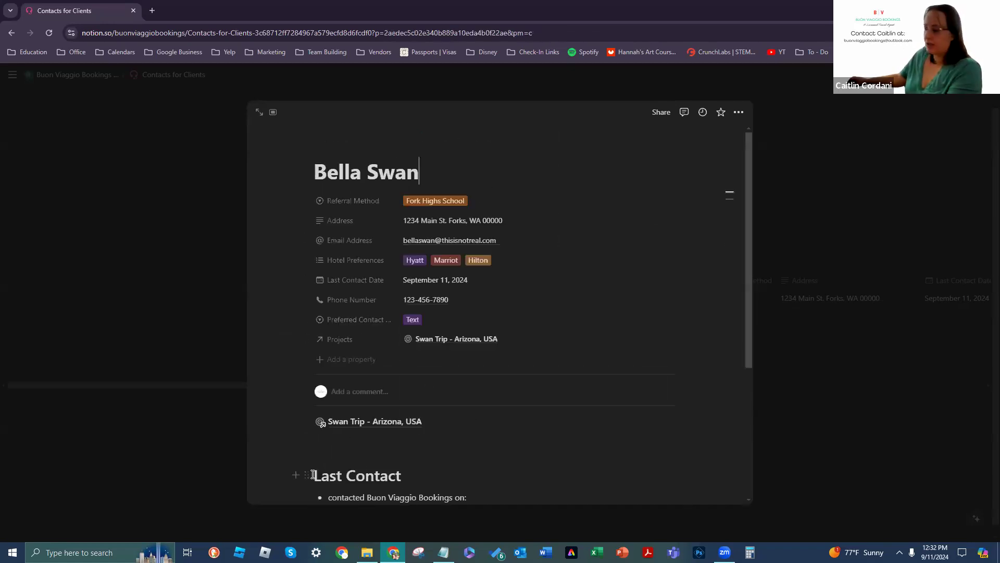
scroll(565, 290, "down", 3)
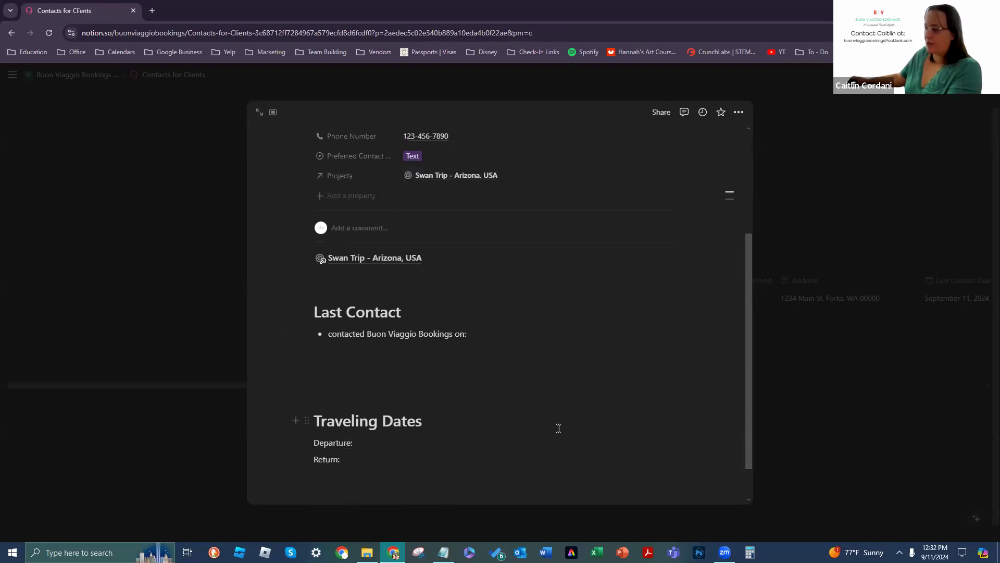
scroll(551, 384, "up", 3)
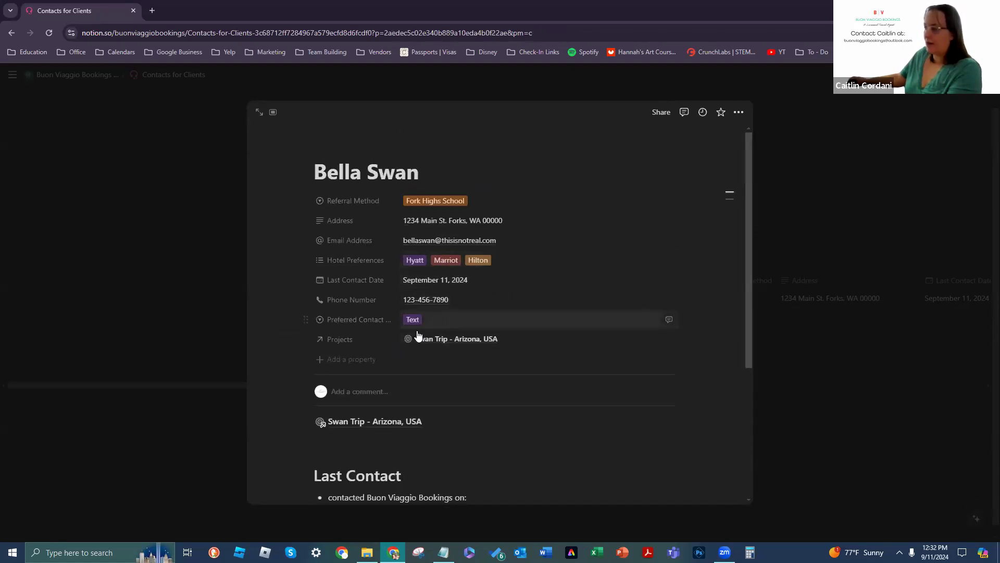
left_click(437, 342)
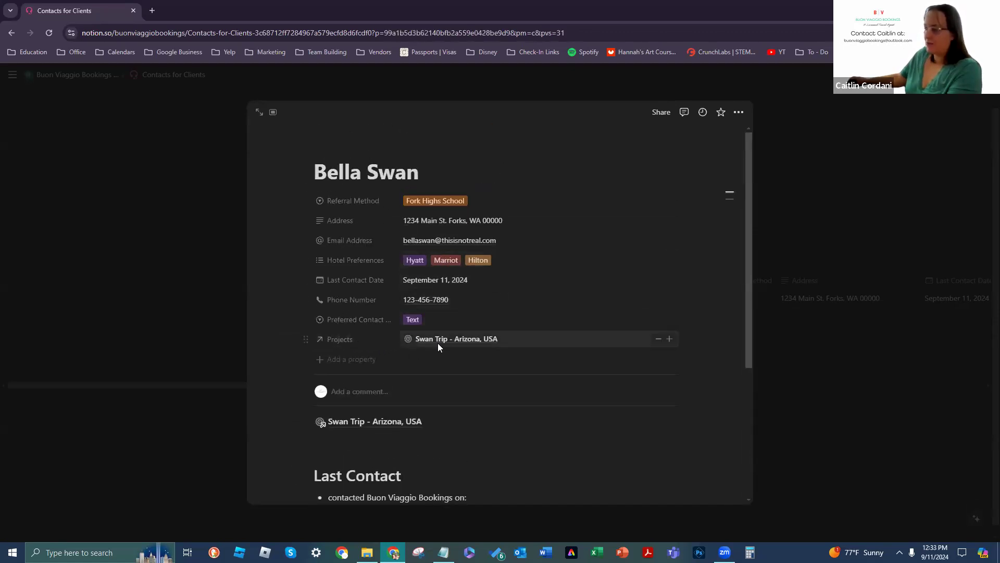
scroll(424, 388, "down", 2)
scroll(431, 393, "down", 3)
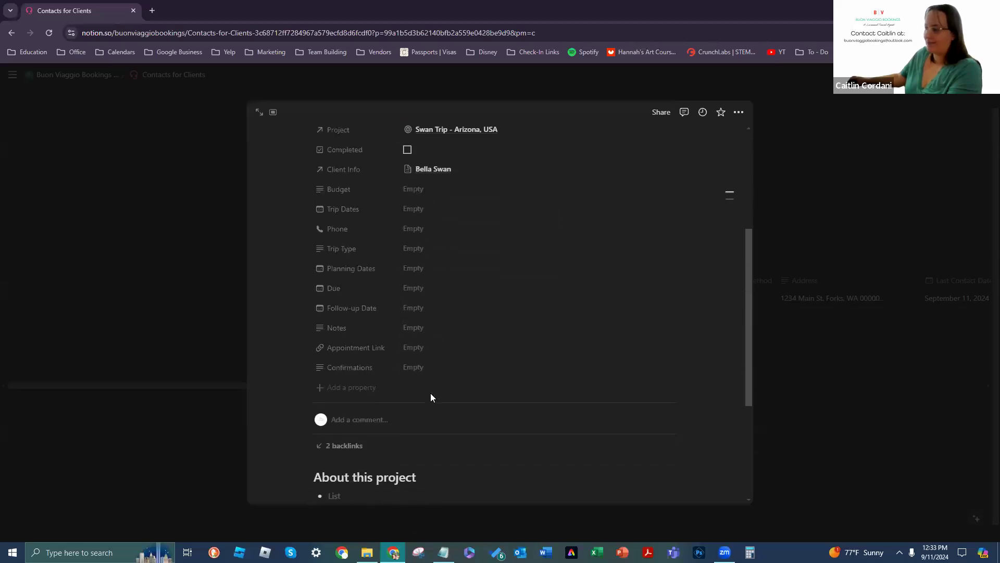
scroll(431, 375, "up", 5)
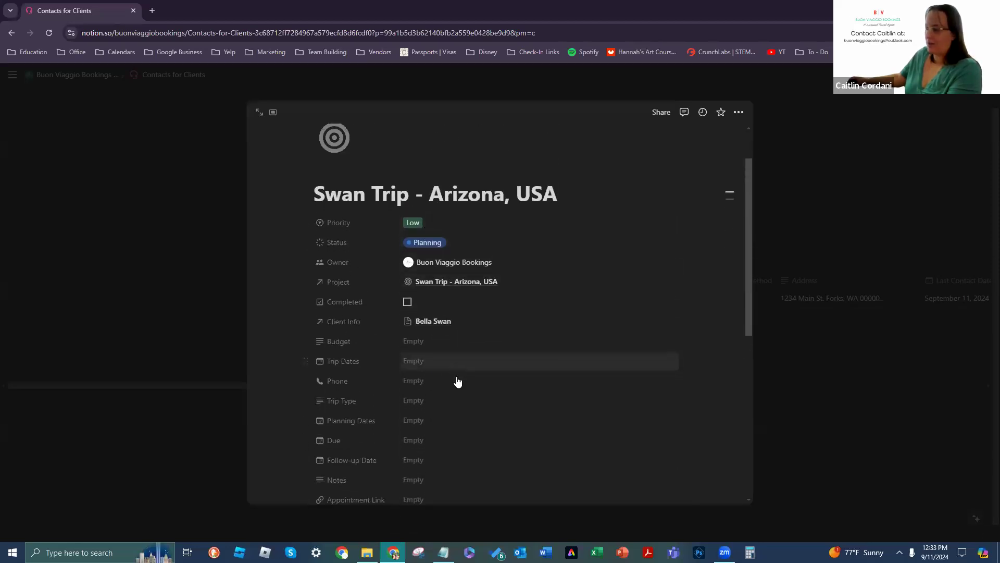
scroll(455, 411, "down", 2)
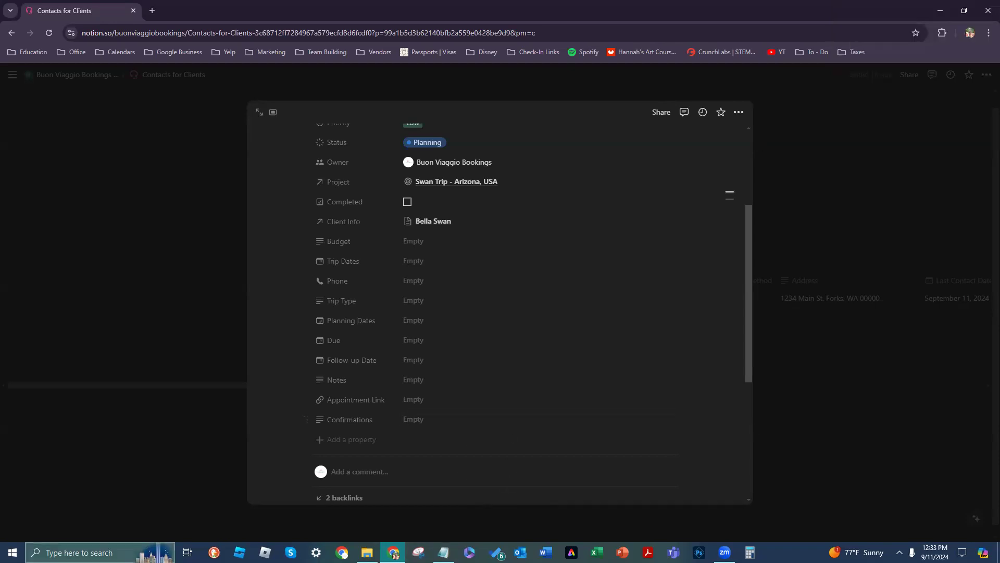
left_click(105, 455)
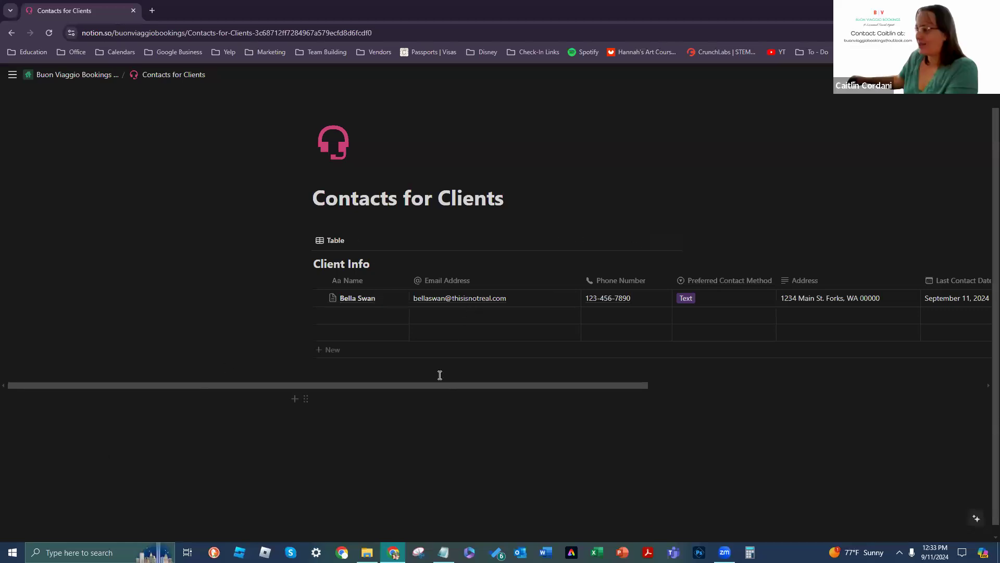
Step: Scroll the Client Info table sideways to review all its columns
mouse_move(425, 386)
left_mouse_down()
mouse_move(564, 401)
mouse_move(487, 385)
mouse_move(419, 388)
left_mouse_up()
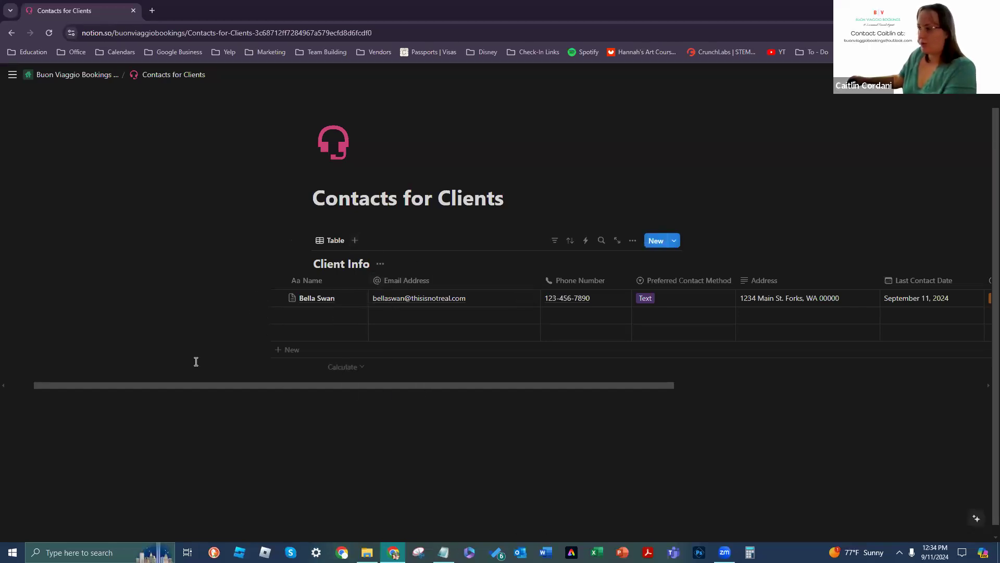
left_click_drag(203, 385, 308, 387)
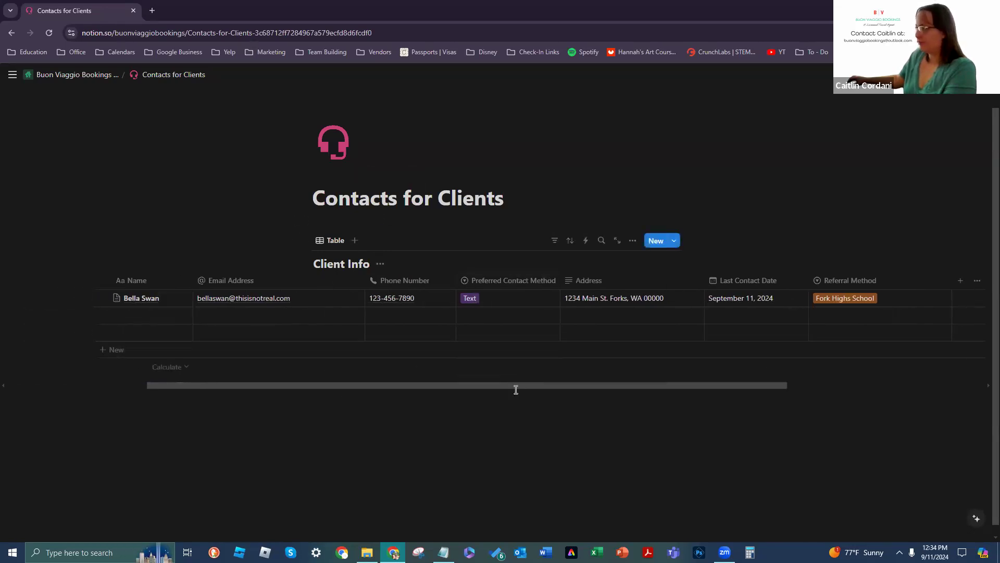
mouse_move(189, 387)
left_mouse_down()
mouse_move(173, 387)
mouse_move(183, 389)
left_mouse_up()
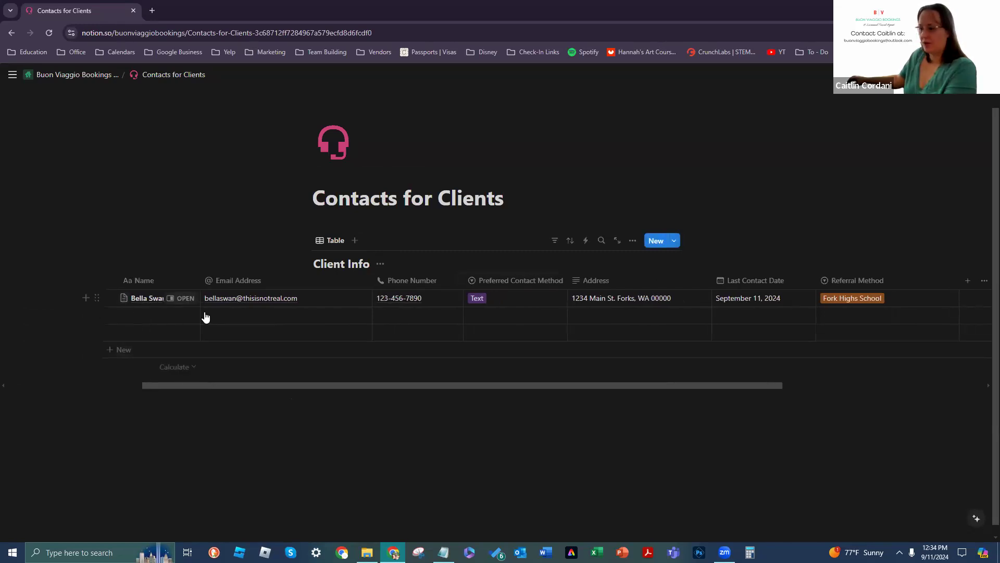
Step: Add a Board view of Client Info grouped by referral method
left_click(356, 243)
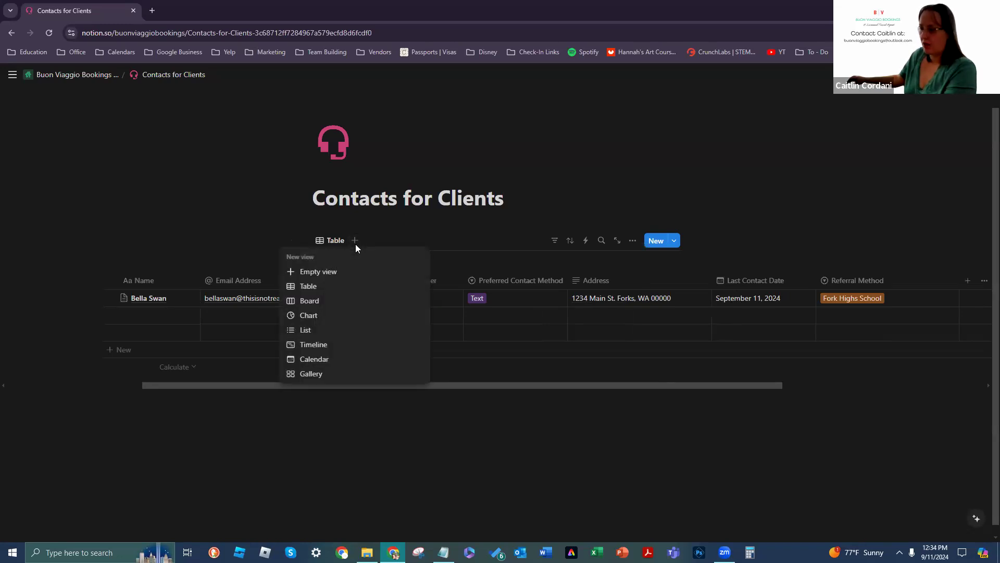
left_click(363, 302)
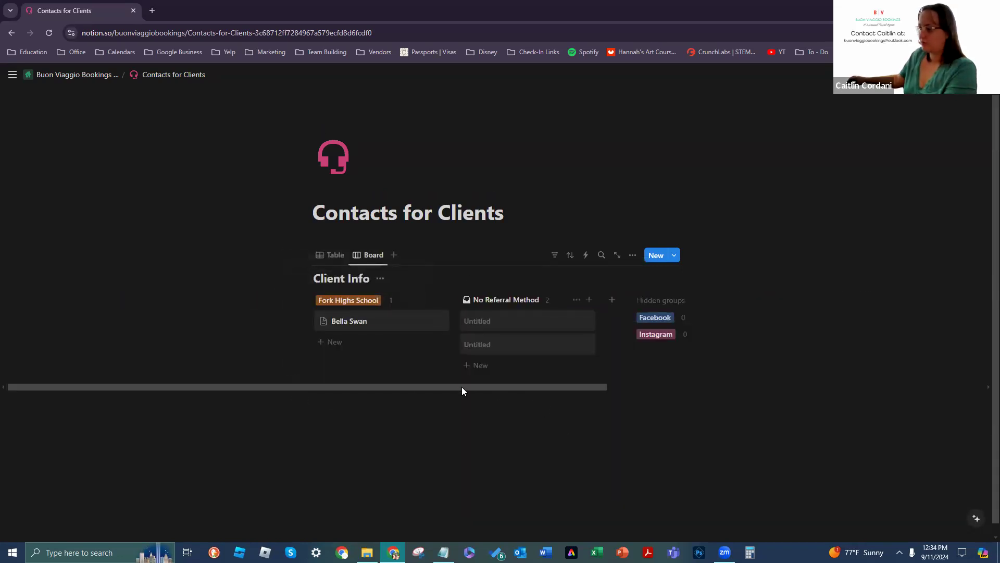
scroll(461, 386, "right", 3)
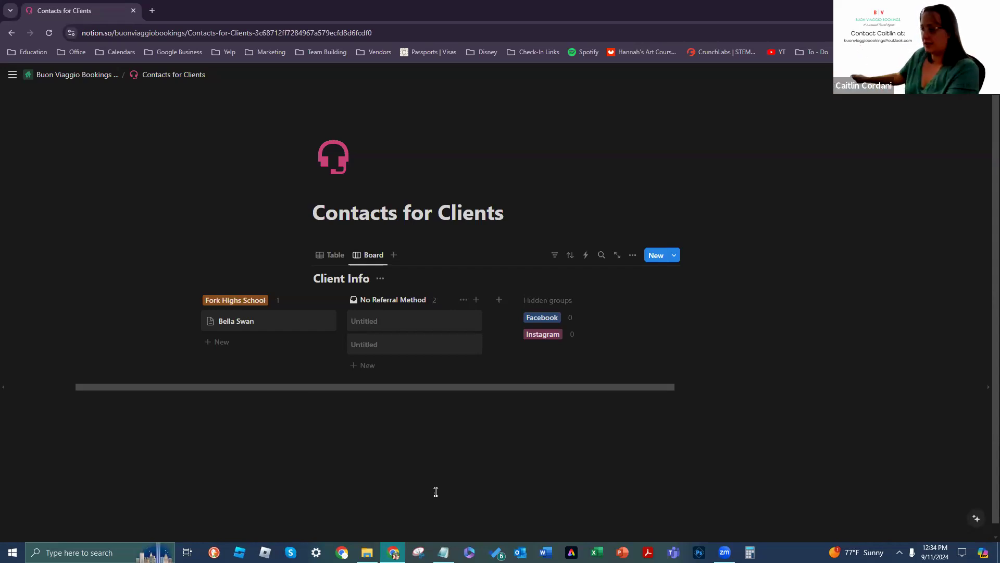
scroll(330, 374, "left", 1)
left_click_drag(330, 371, 352, 398)
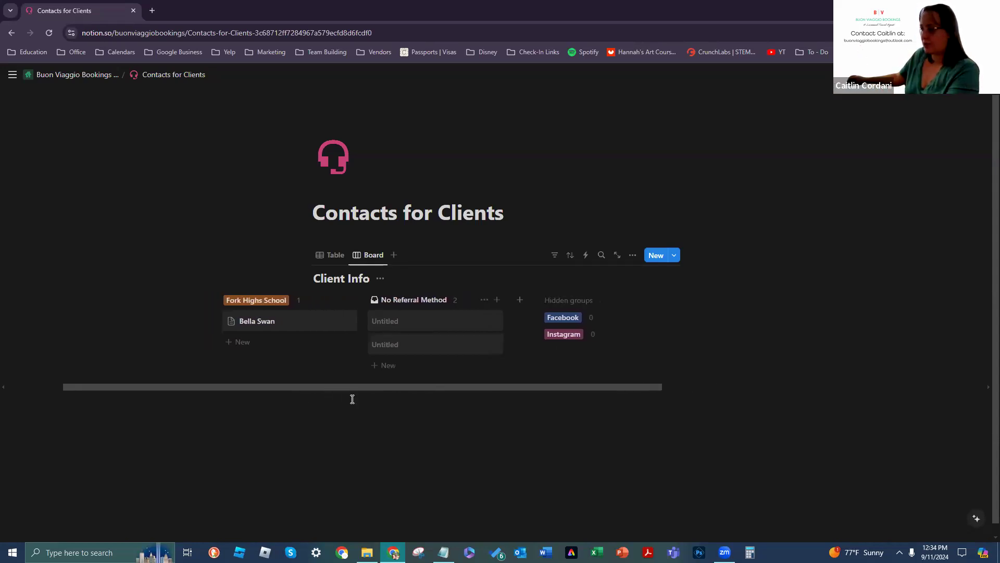
Step: Delete the two empty Untitled cards from the board
left_click(492, 320)
left_click(527, 414)
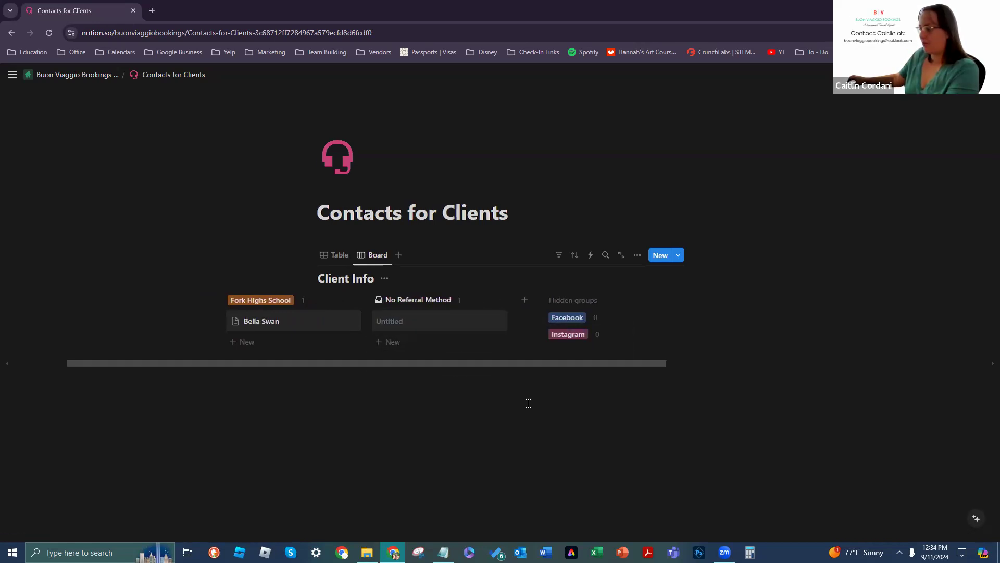
left_click(496, 320)
left_click(528, 415)
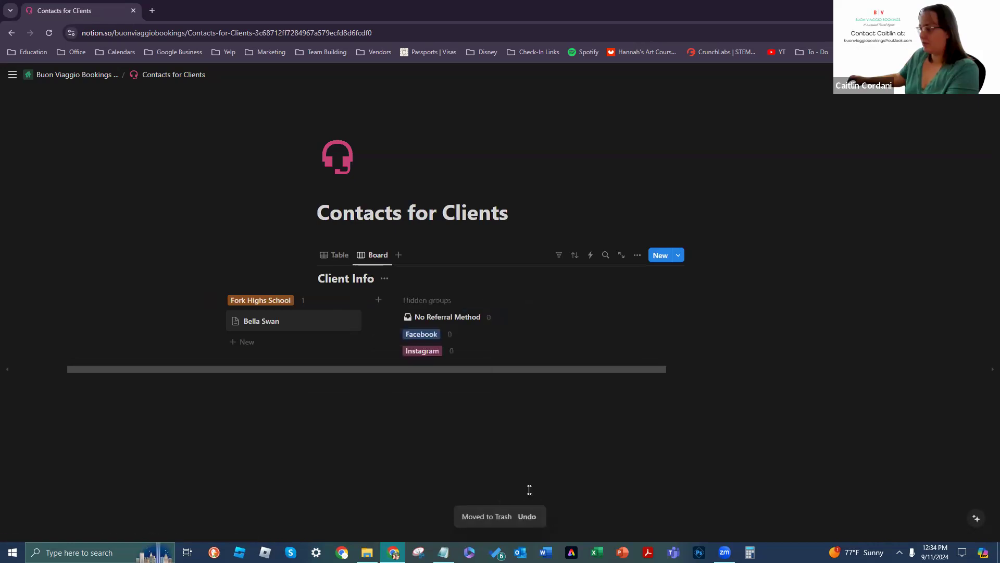
scroll(470, 370, "left", 3)
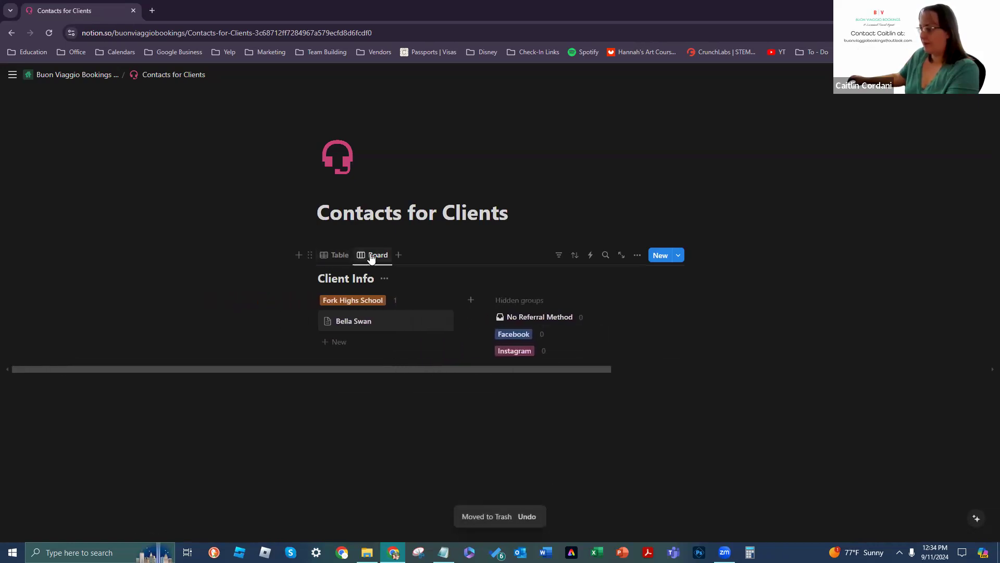
Step: Add List and Gallery views of Client Info and open the client's gallery card
left_click(398, 255)
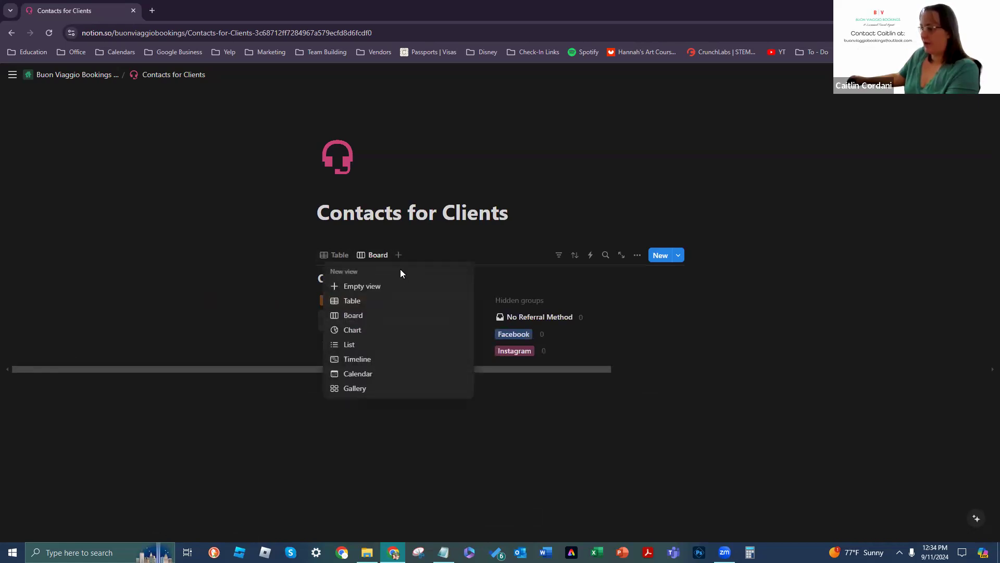
left_click(368, 347)
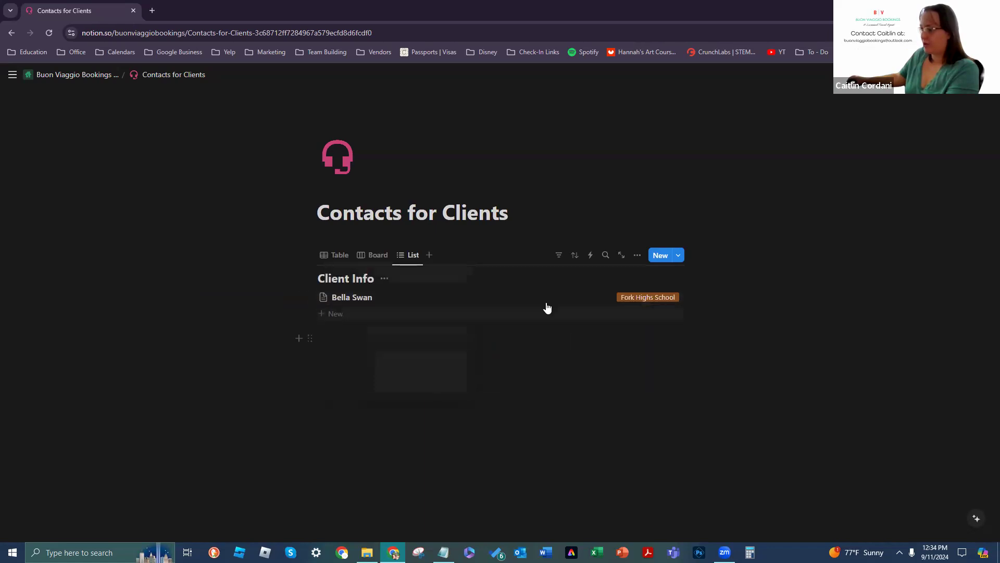
left_click(429, 256)
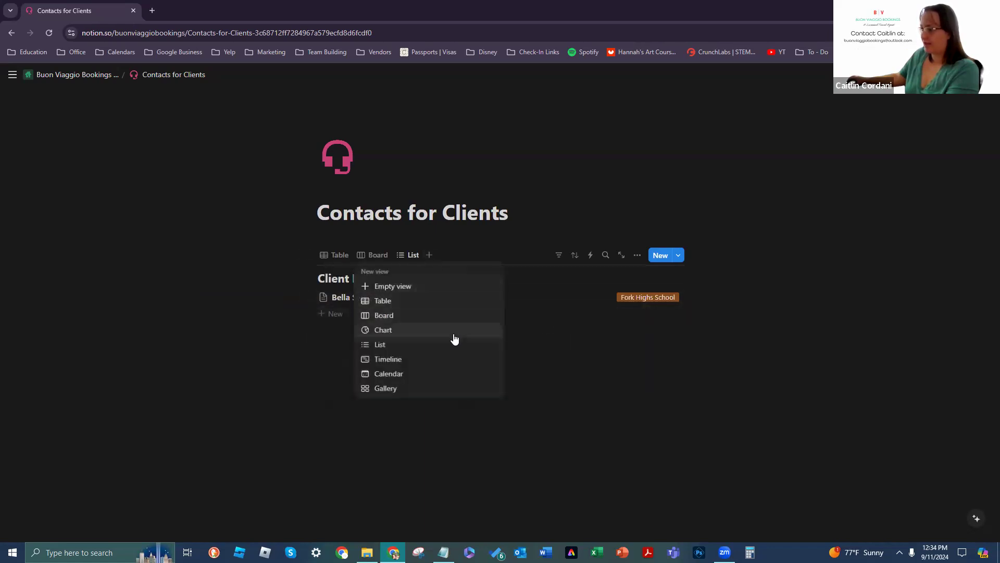
left_click(451, 390)
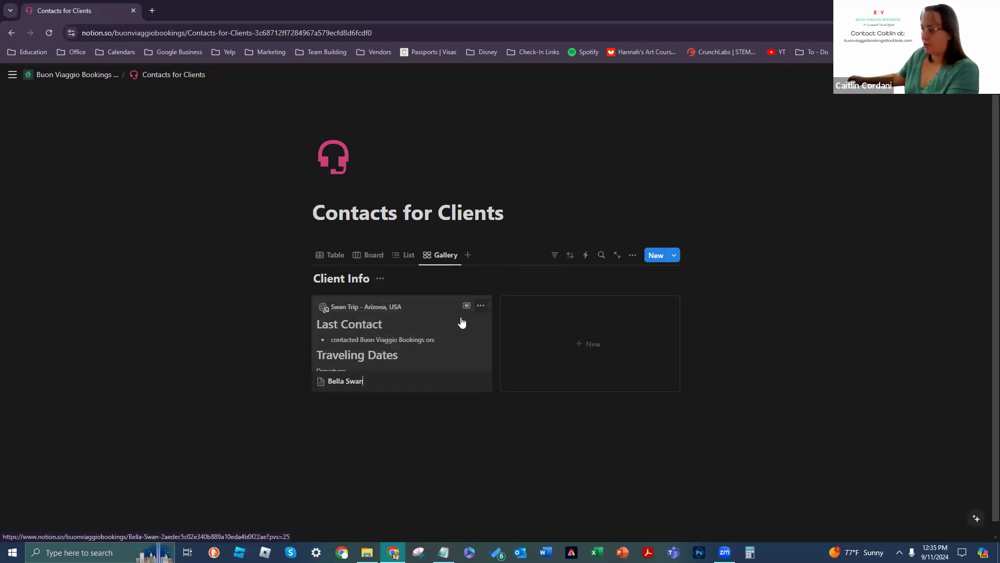
left_click(466, 305)
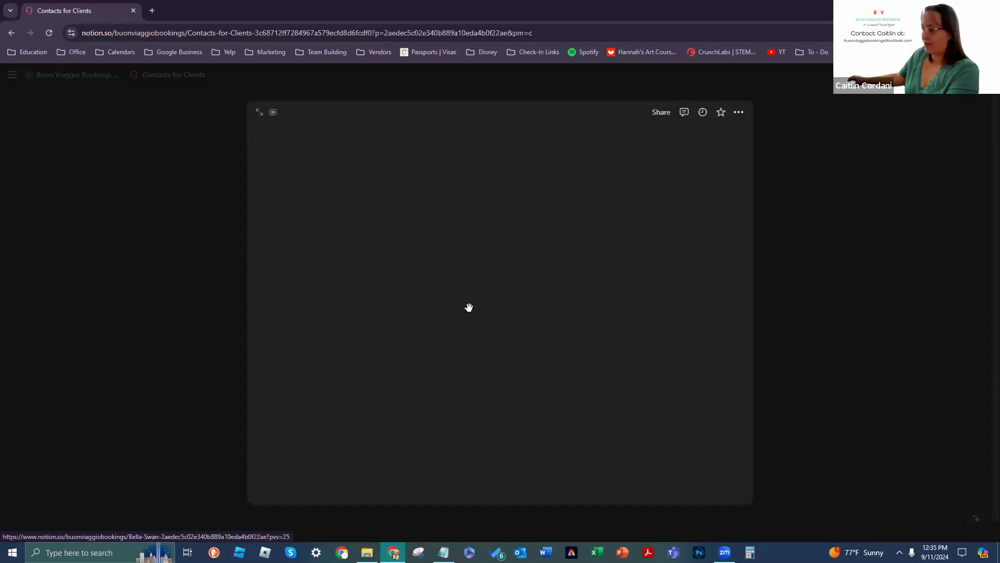
Step: Add a Files & media property named Contact Photo to the client page
scroll(623, 233, "down", 1)
left_click(349, 307)
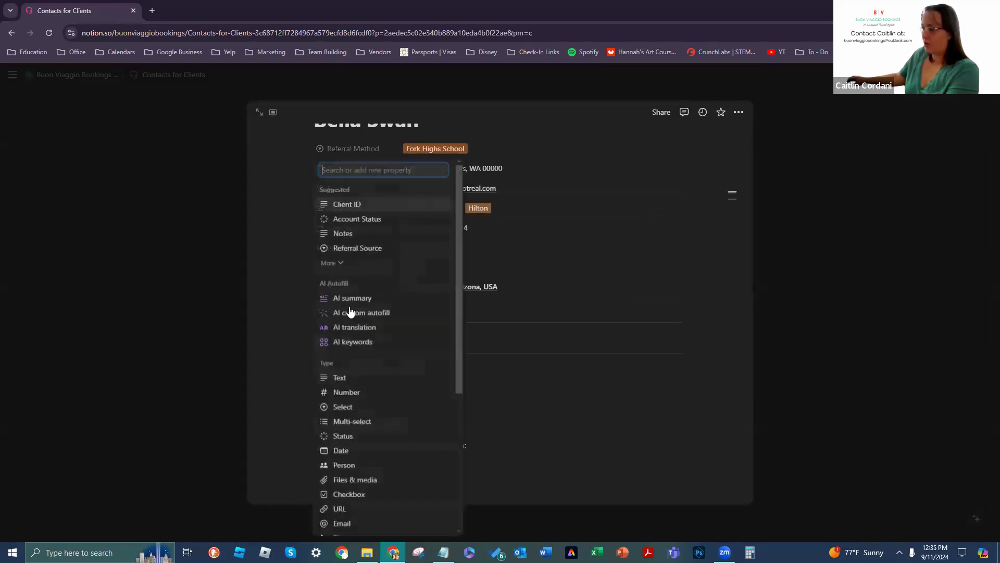
scroll(384, 317, "down", 3)
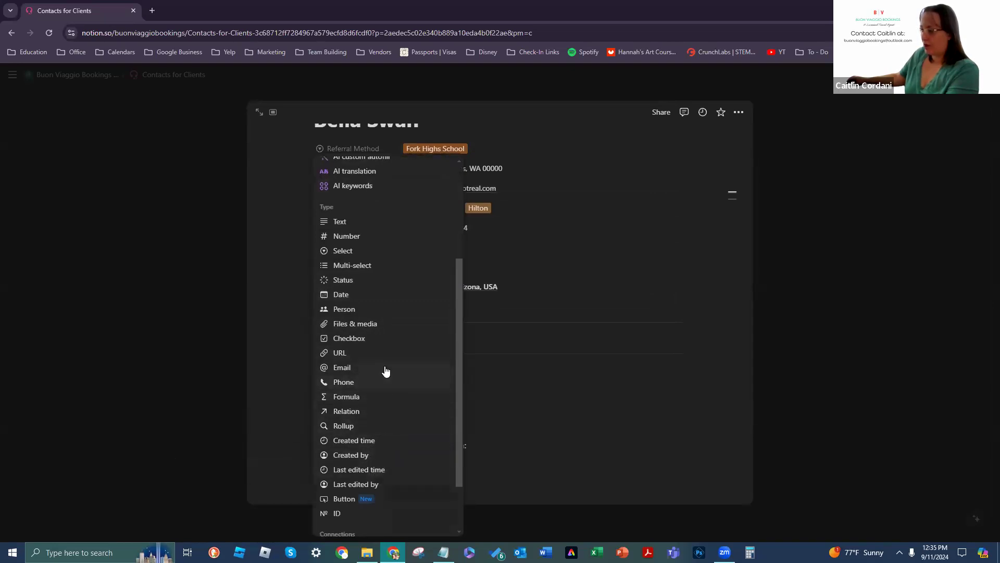
left_click(386, 328)
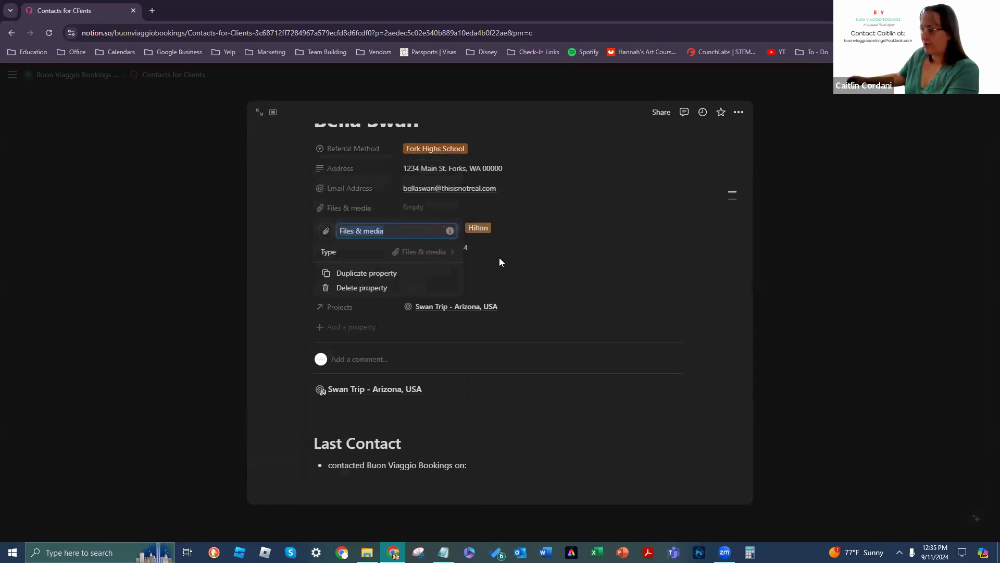
type("Contact Photo")
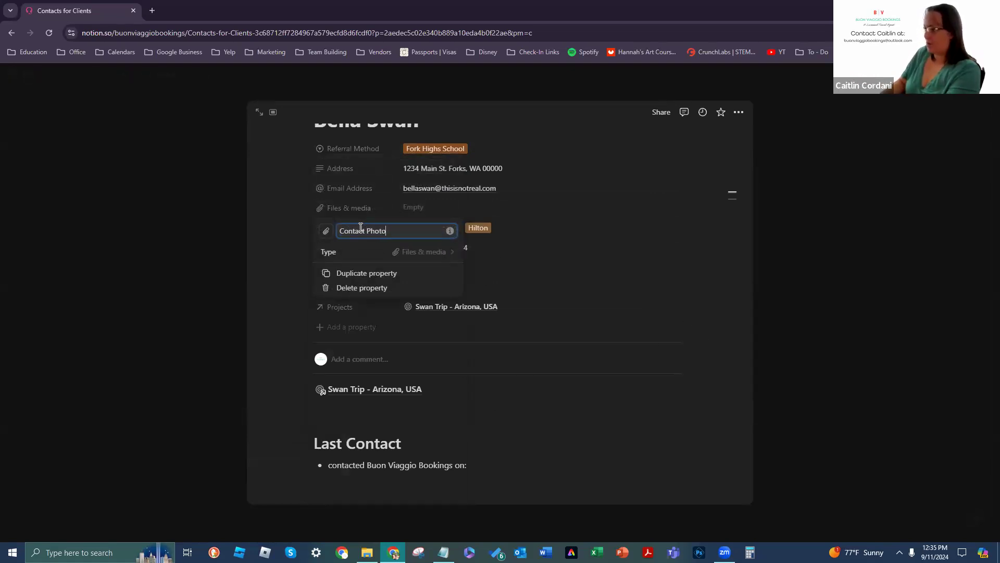
type("'")
key("Return")
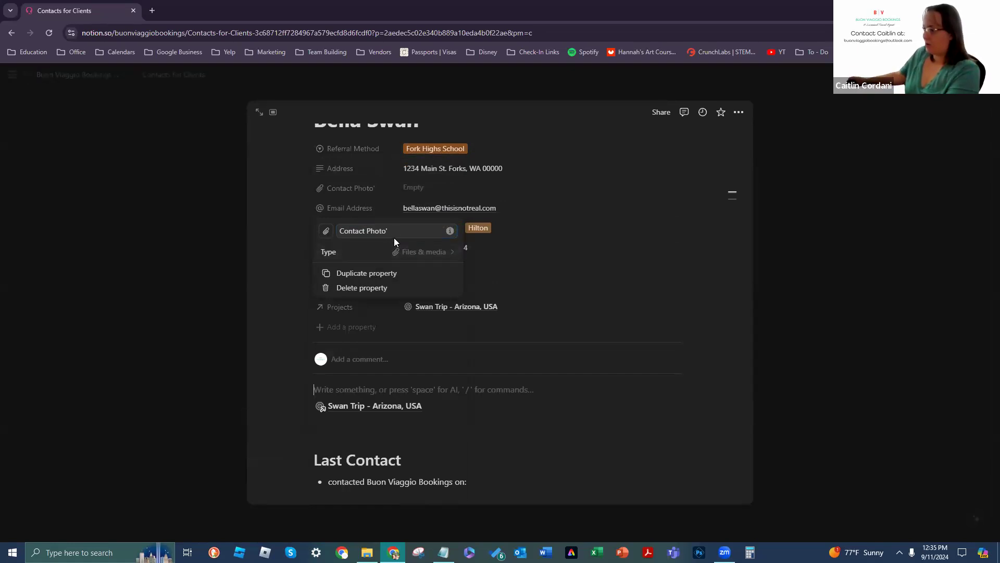
key("BackSpace")
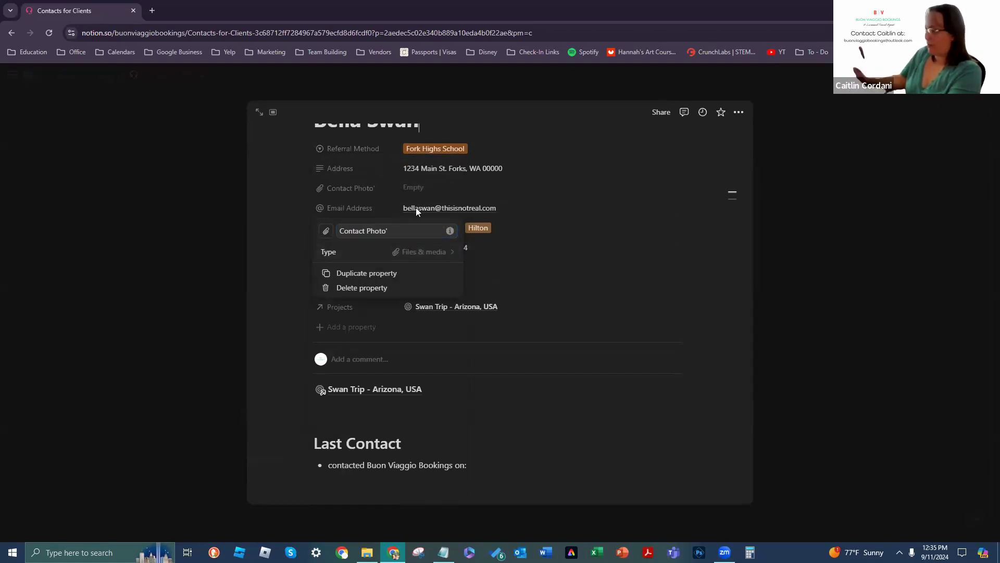
left_click(431, 327)
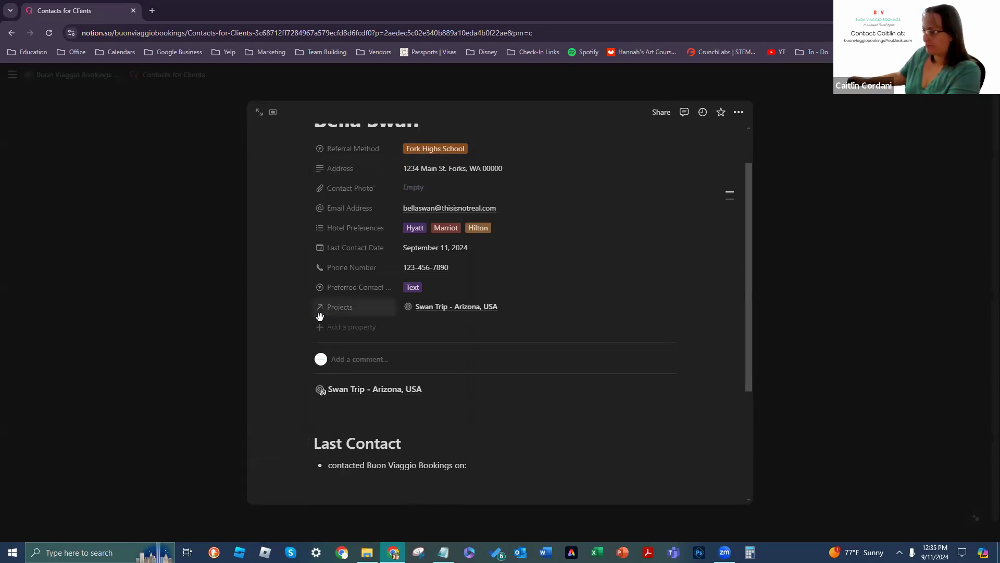
Step: Remove the stray apostrophe from the Contact Photo property name
left_click(372, 188)
left_click(386, 225)
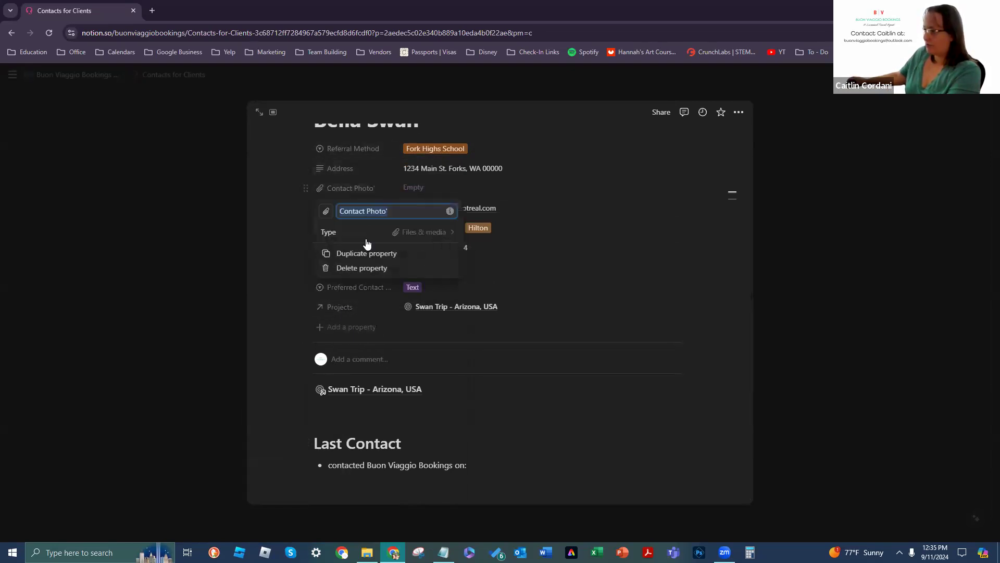
key("BackSpace")
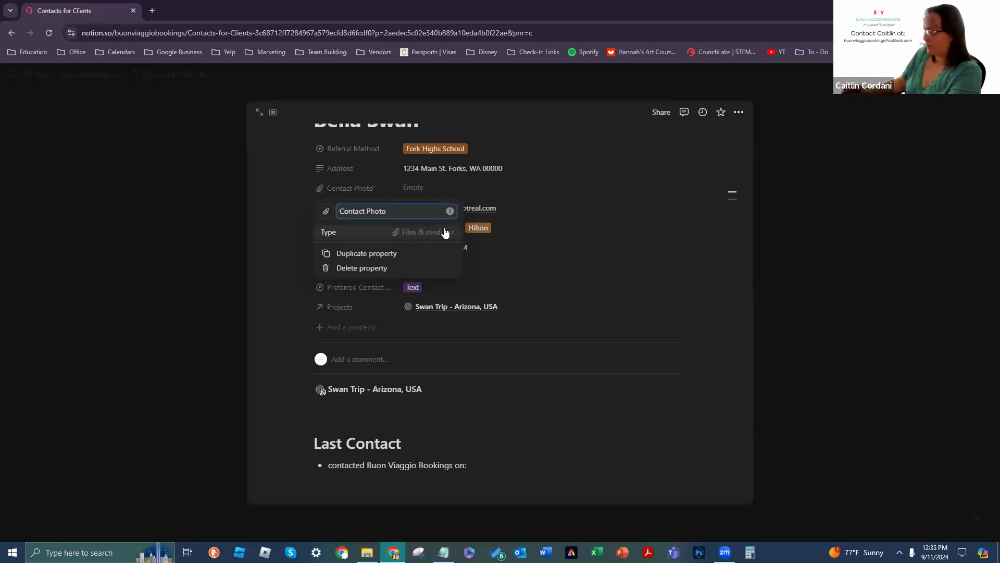
left_click(601, 269)
Step: Upload the Buon Viaggio Bookings logo from Marketing > BVB Logo + Card as the client's Contact Photo
left_click(439, 187)
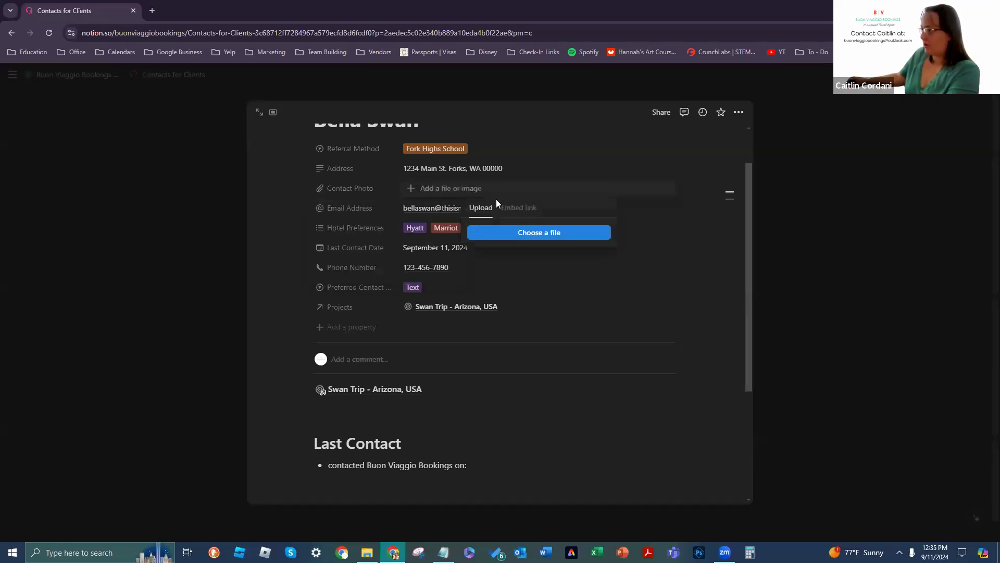
left_click(542, 234)
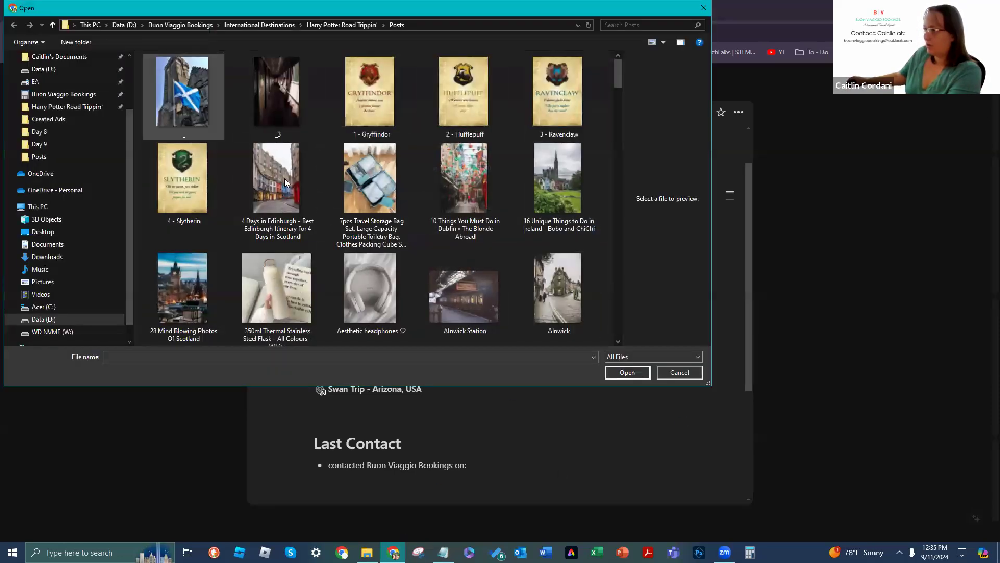
left_click(64, 97)
double_click(335, 93)
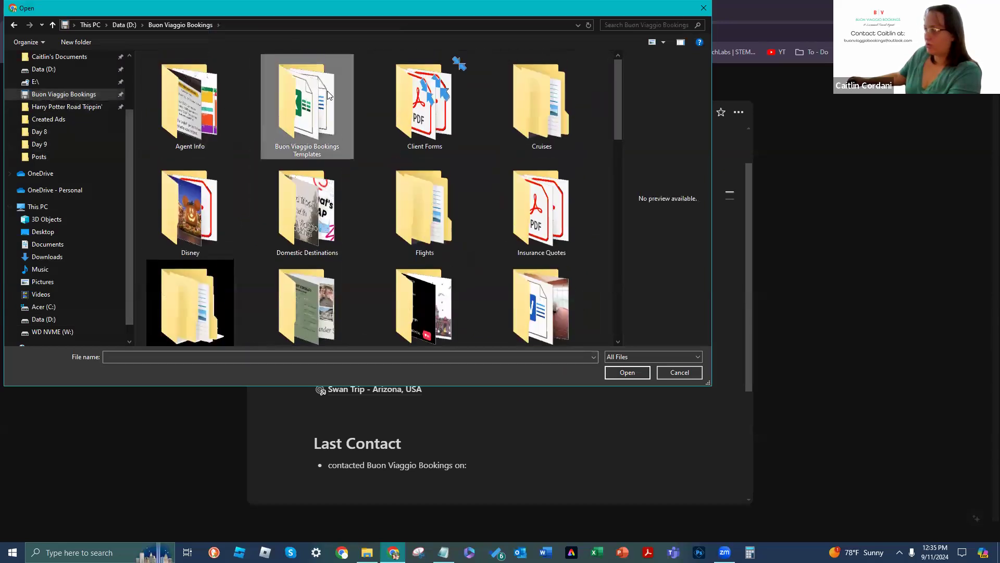
left_click(76, 96)
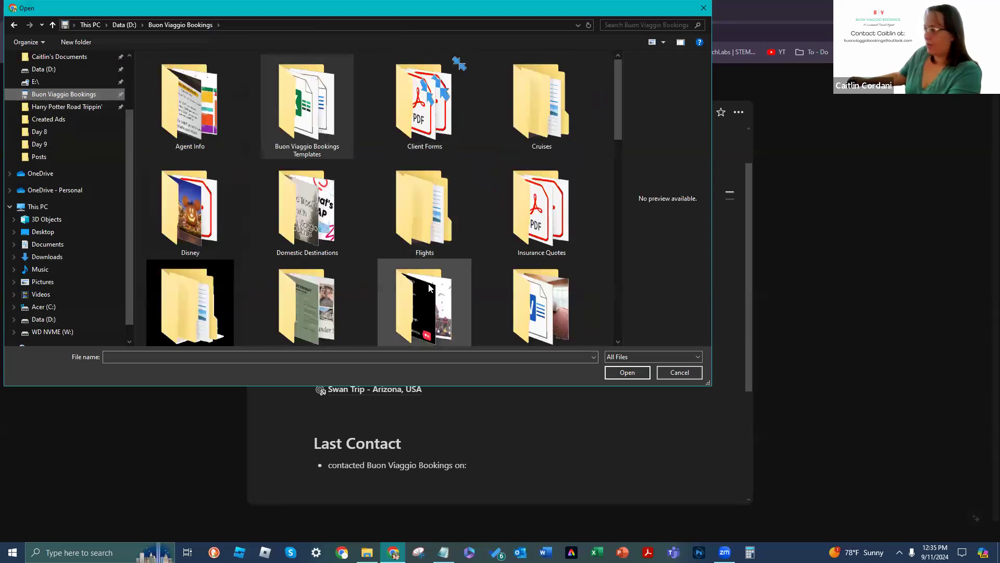
double_click(421, 272)
double_click(342, 145)
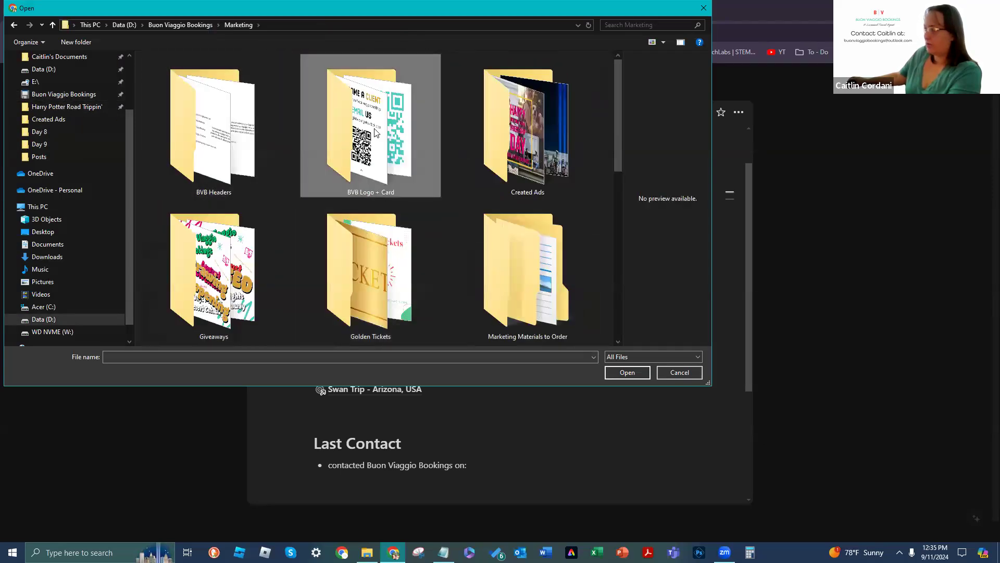
left_click(218, 148)
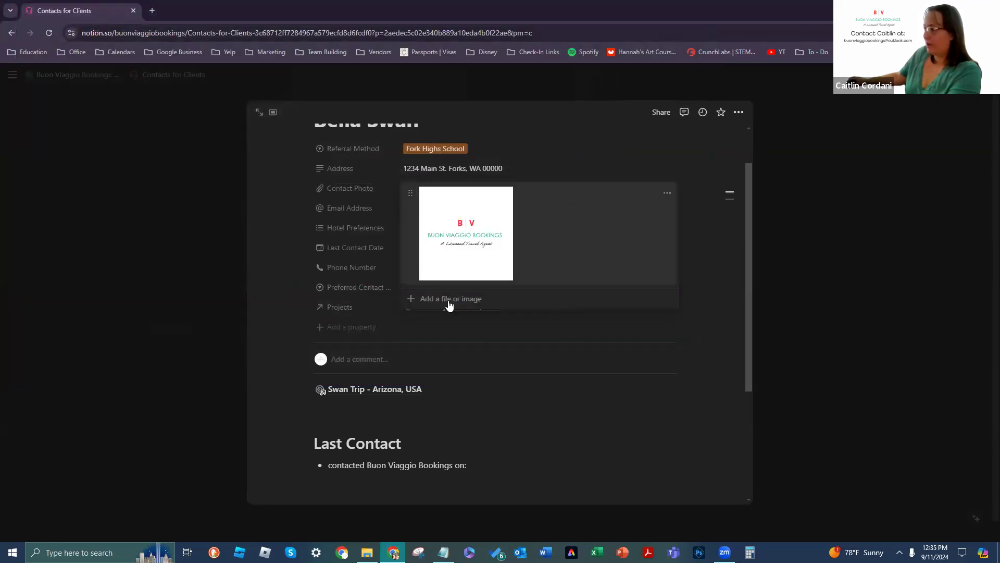
left_click(541, 393)
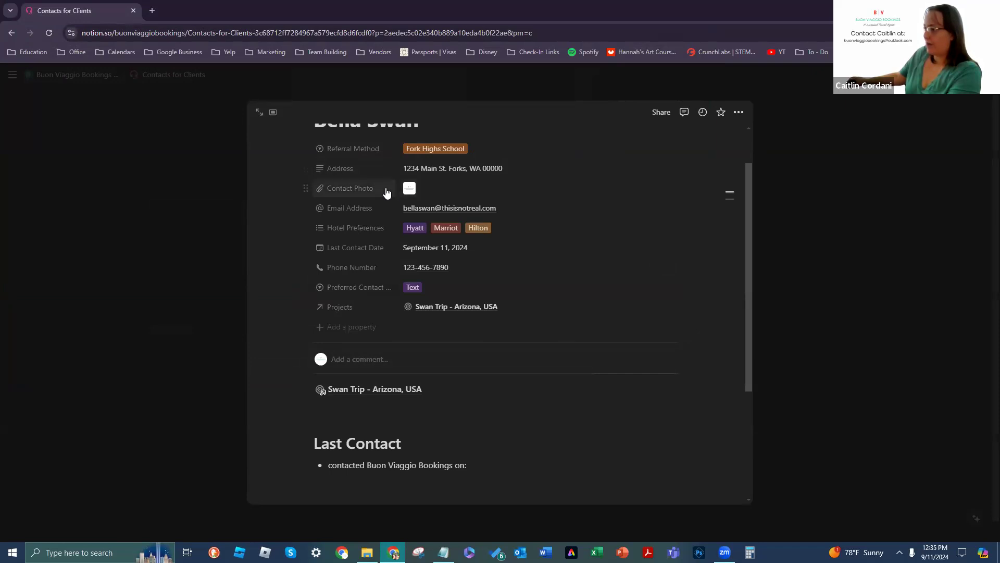
left_click(859, 250)
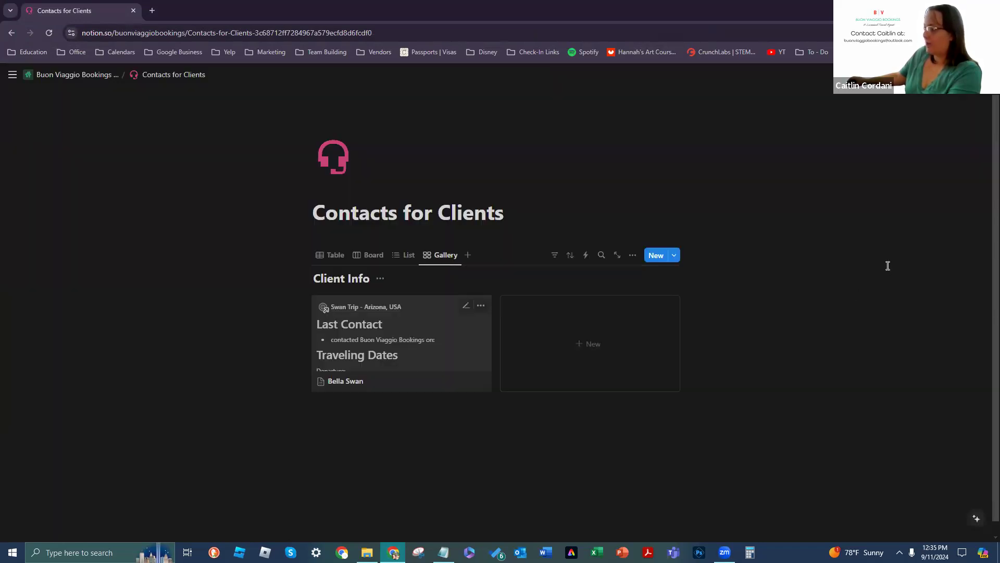
Step: Open the client's record from the Contacts for Clients gallery
left_click(481, 306)
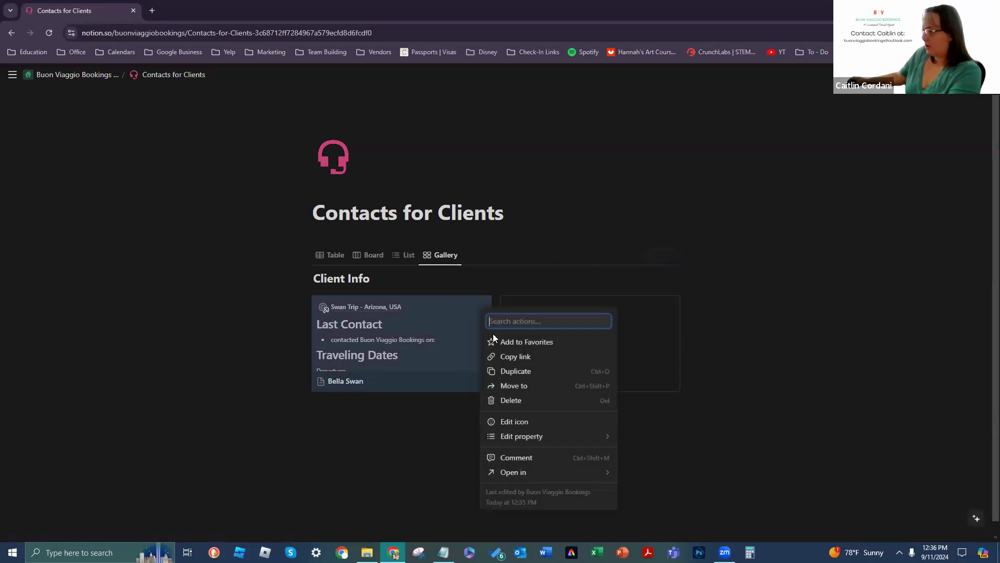
left_click(459, 302)
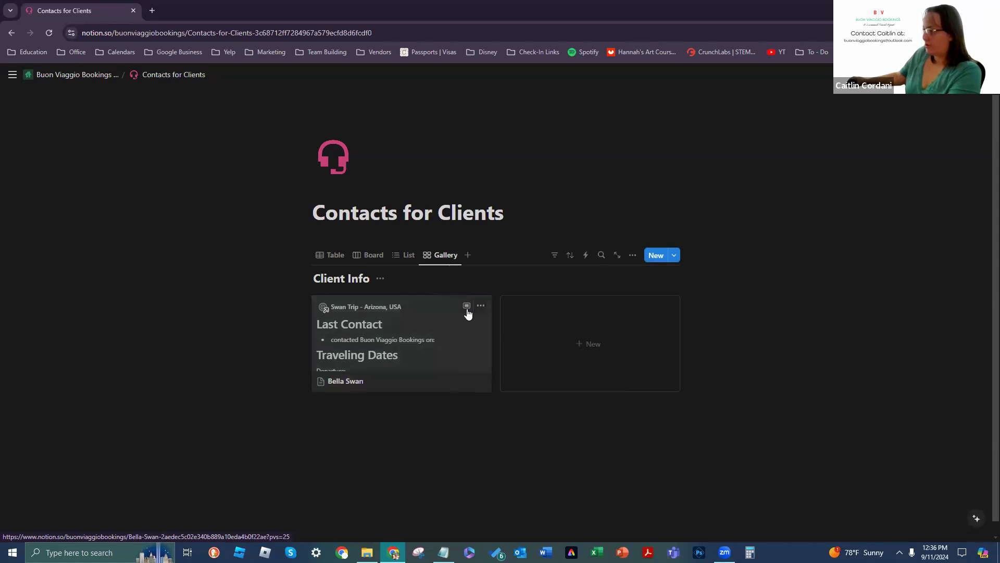
left_click(467, 313)
scroll(566, 327, "down", 5)
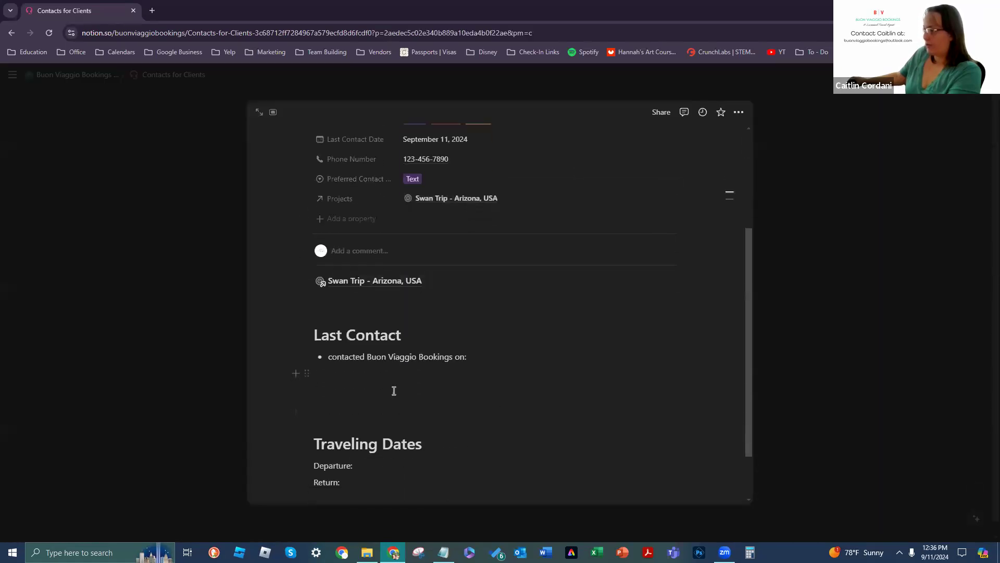
Step: Add empty lines below Return: and bring up Turn into for the empty block under the trip link
left_click(511, 410)
key("Return")
key("Return")
left_click(368, 245)
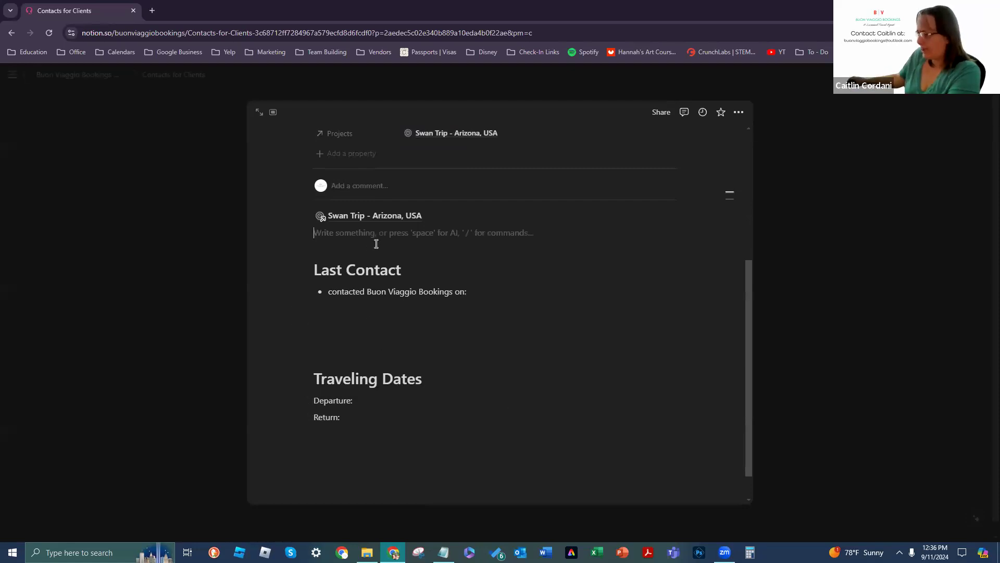
left_click(306, 232)
mouse_move(285, 231)
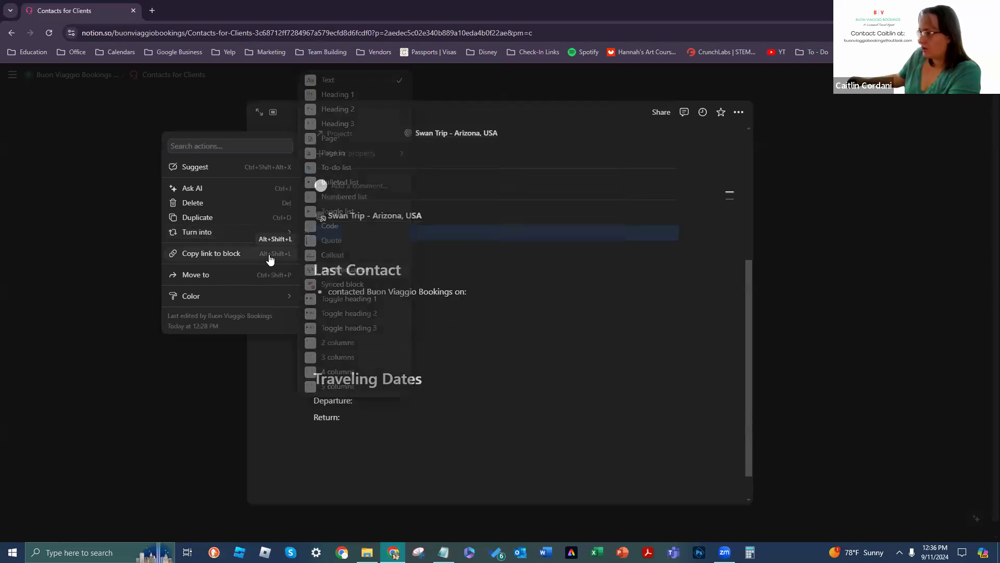
Step: Turn the empty line under the trip link into an image block
left_click(365, 232)
left_click(305, 233)
left_click(350, 237)
left_click(295, 231)
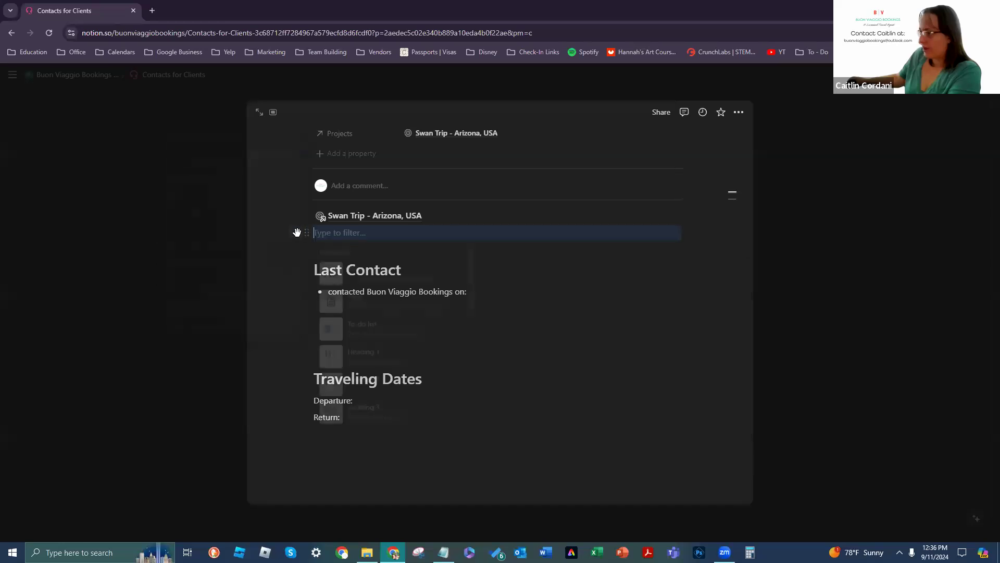
scroll(427, 290, "down", 4)
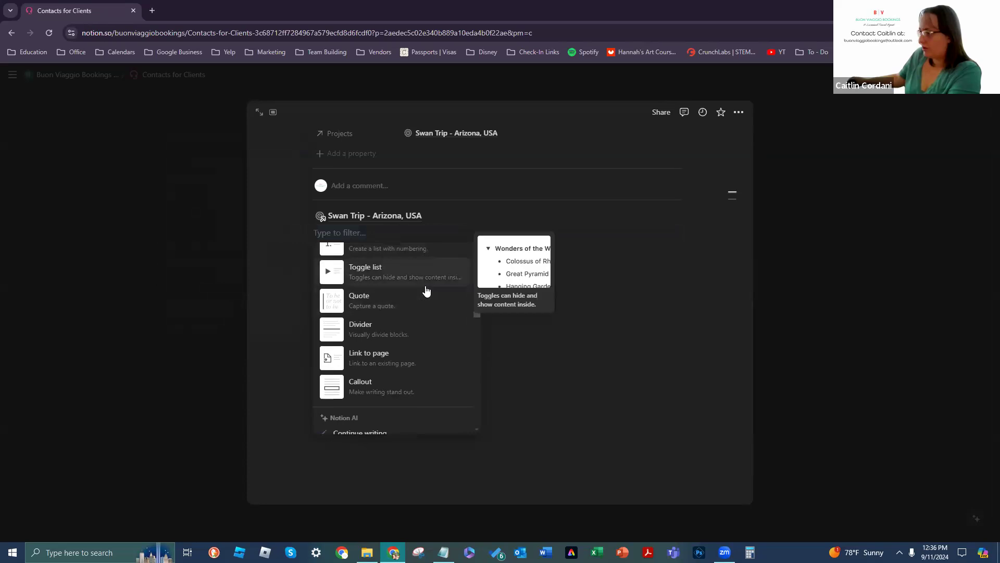
scroll(424, 290, "down", 2)
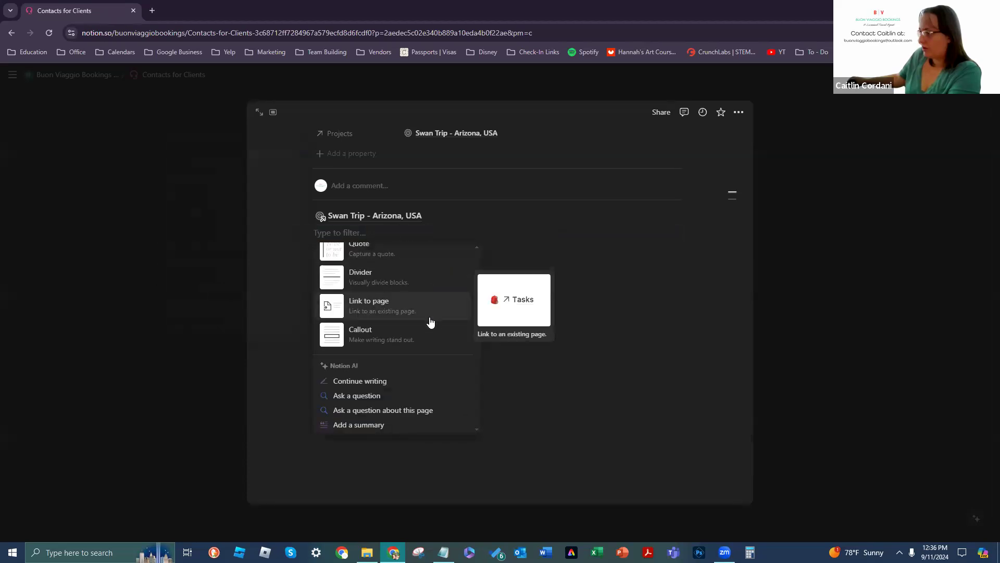
scroll(429, 318, "down", 5)
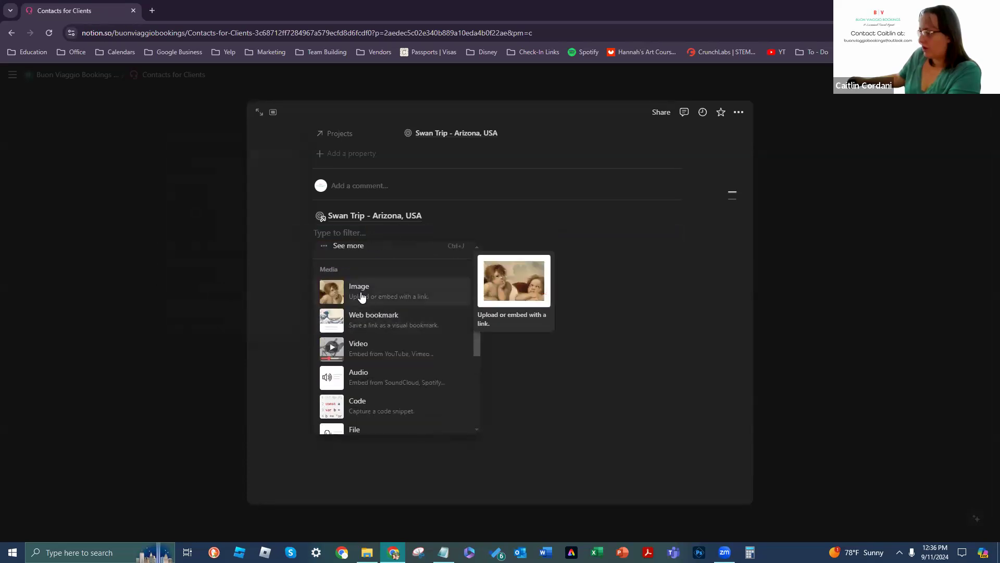
left_click(362, 296)
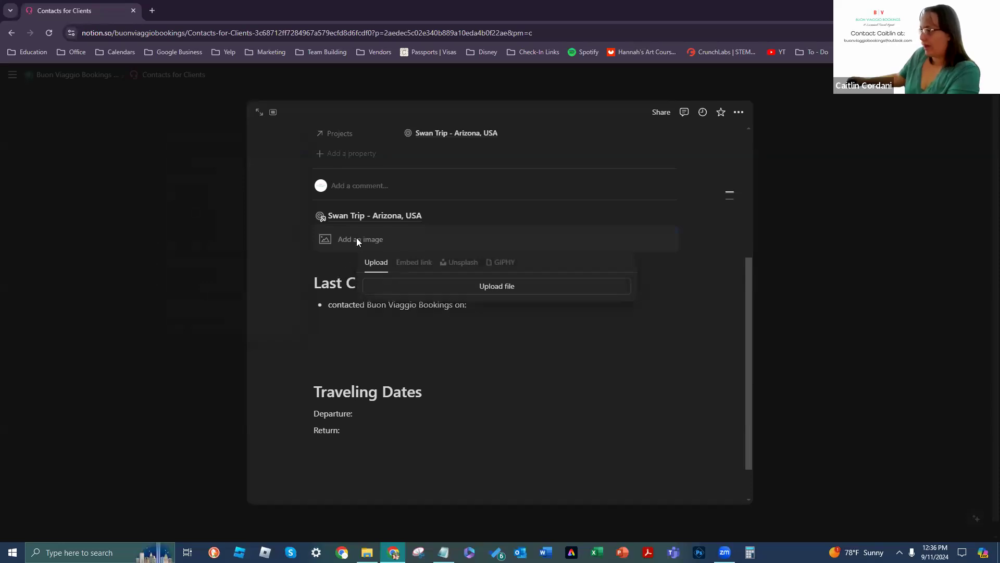
Step: Upload the Buon Viaggio Bookings logo into the image block, then check the linked trip page
left_click(517, 289)
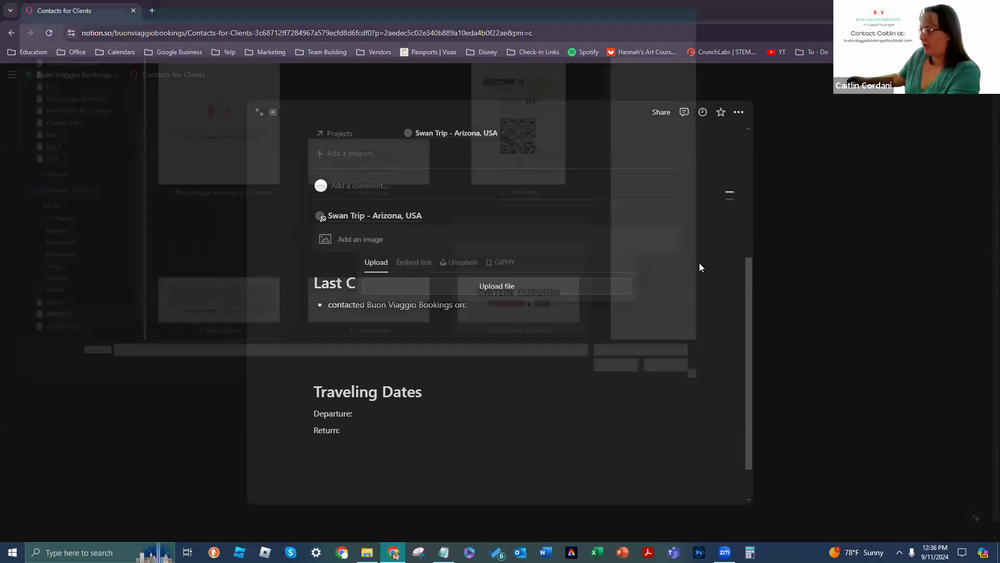
left_click(239, 121)
left_click(630, 373)
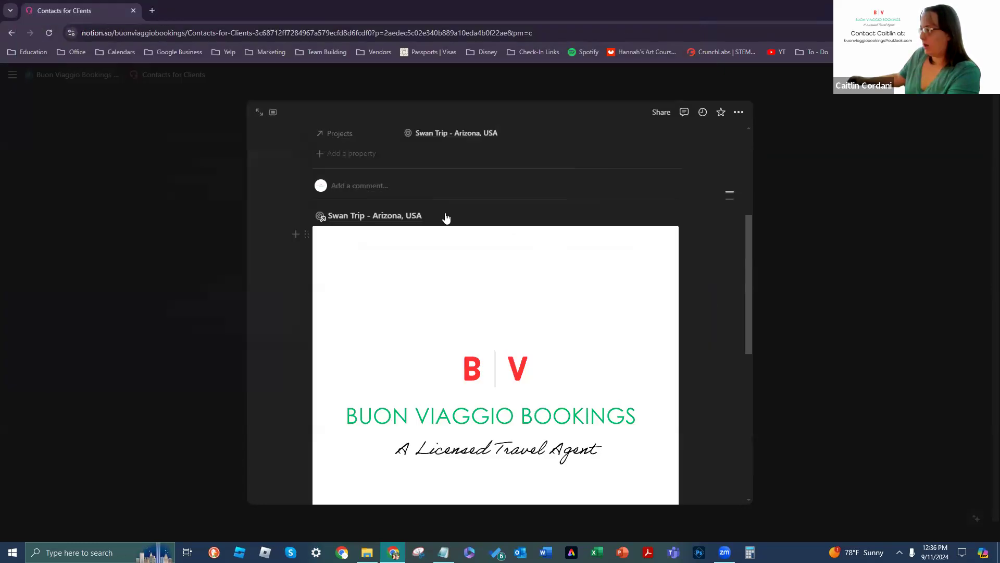
scroll(623, 353, "down", 4)
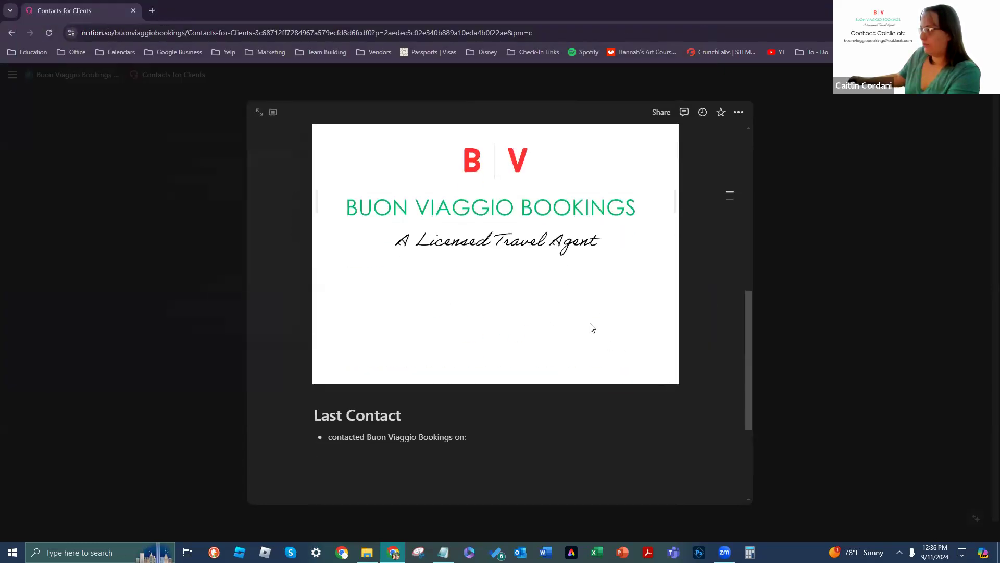
scroll(525, 392, "up", 4)
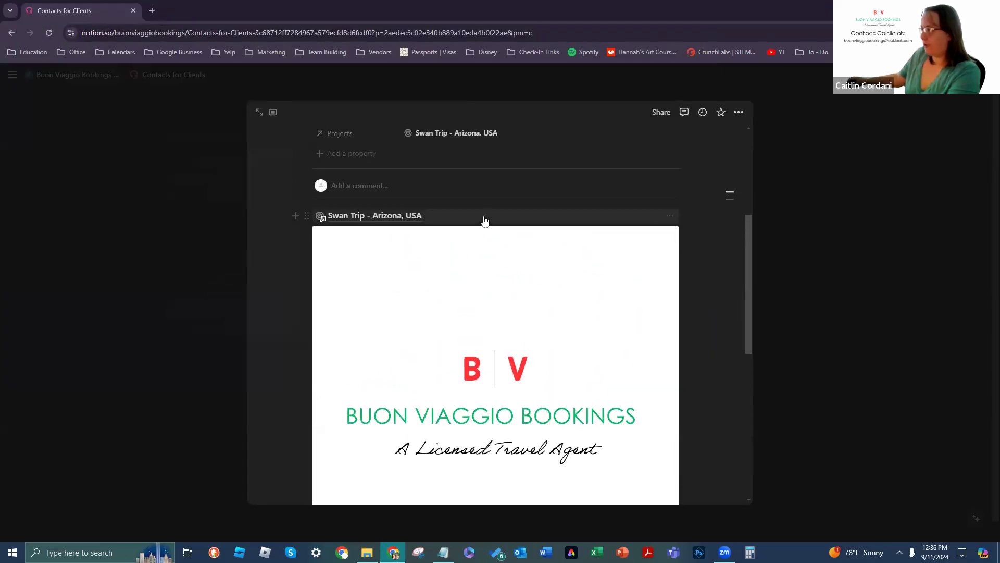
left_click(484, 221)
left_click(14, 34)
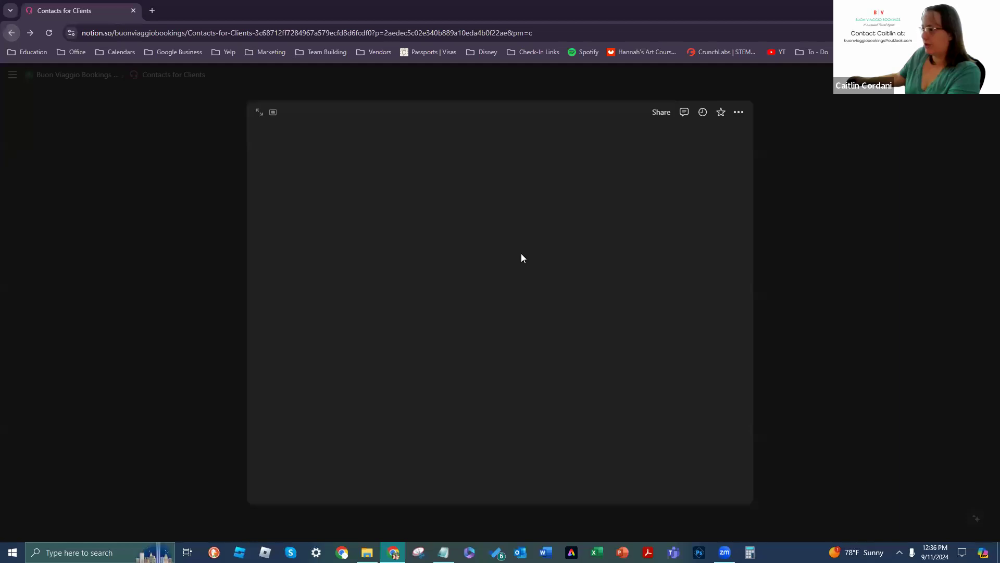
Step: Check the logo on the client's gallery card and inside the record, then switch to List view
left_click(102, 201)
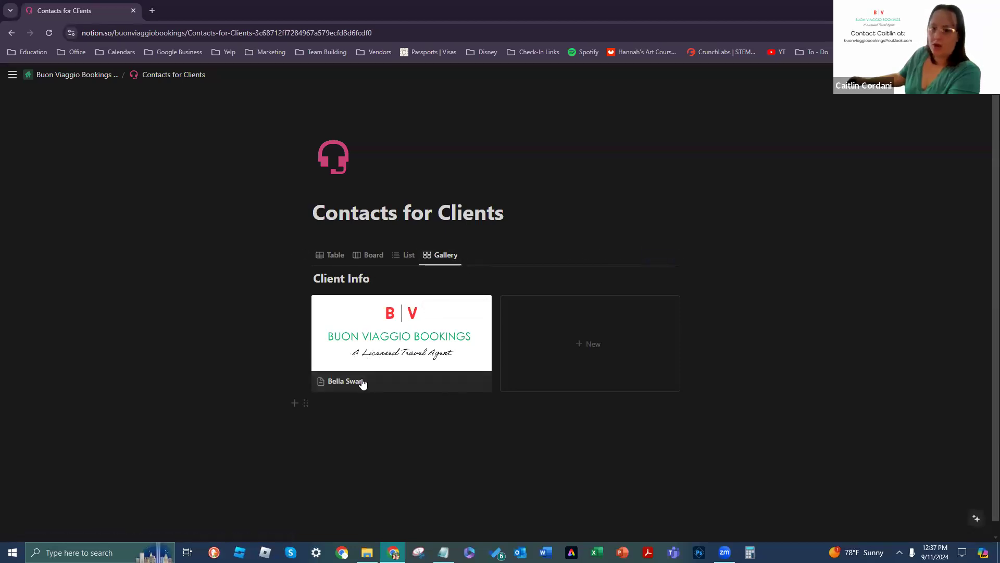
left_click(413, 379)
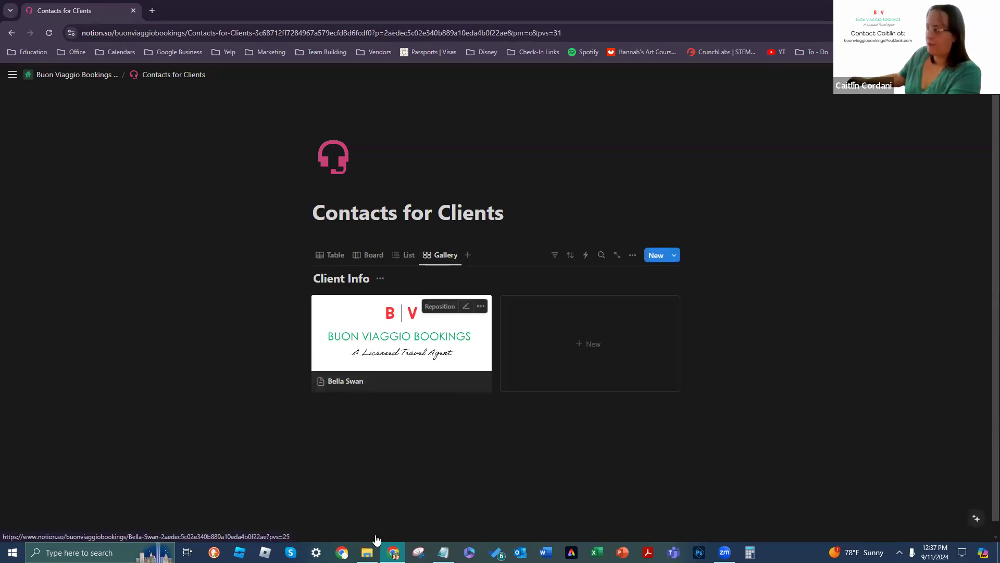
scroll(526, 378, "down", 5)
scroll(683, 342, "down", 2)
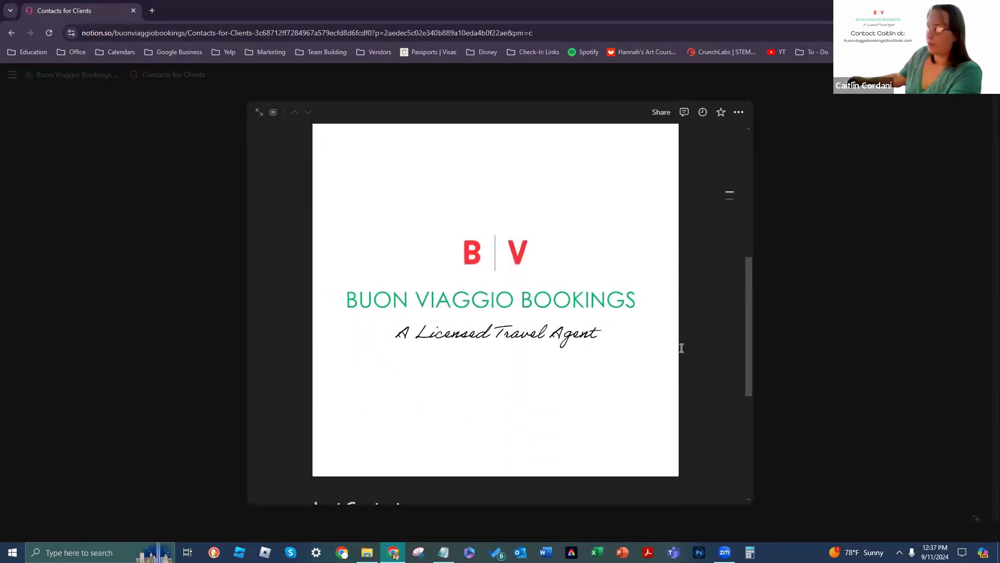
scroll(617, 500, "down", 3)
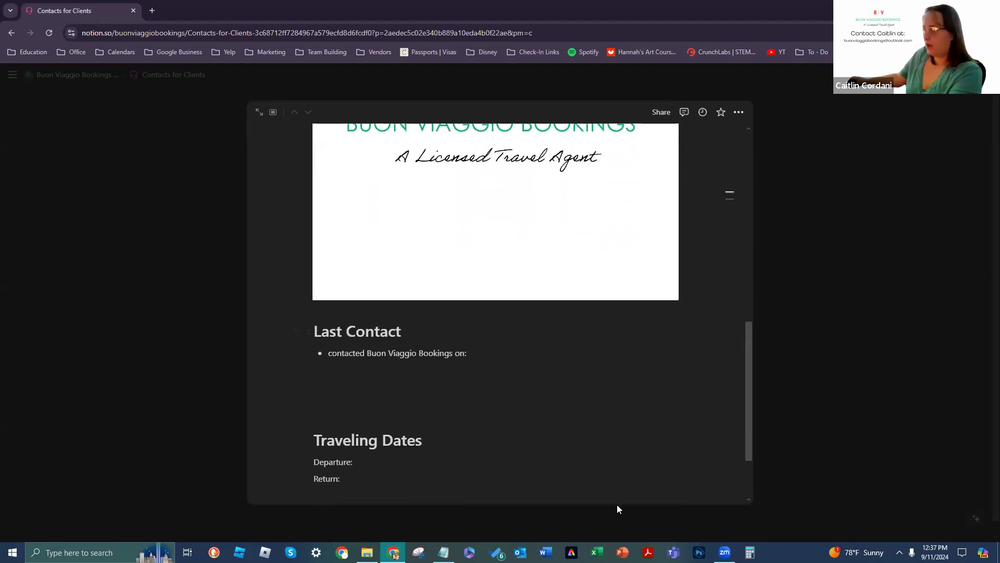
scroll(640, 404, "down", 2)
scroll(651, 374, "up", 3)
scroll(651, 373, "up", 2)
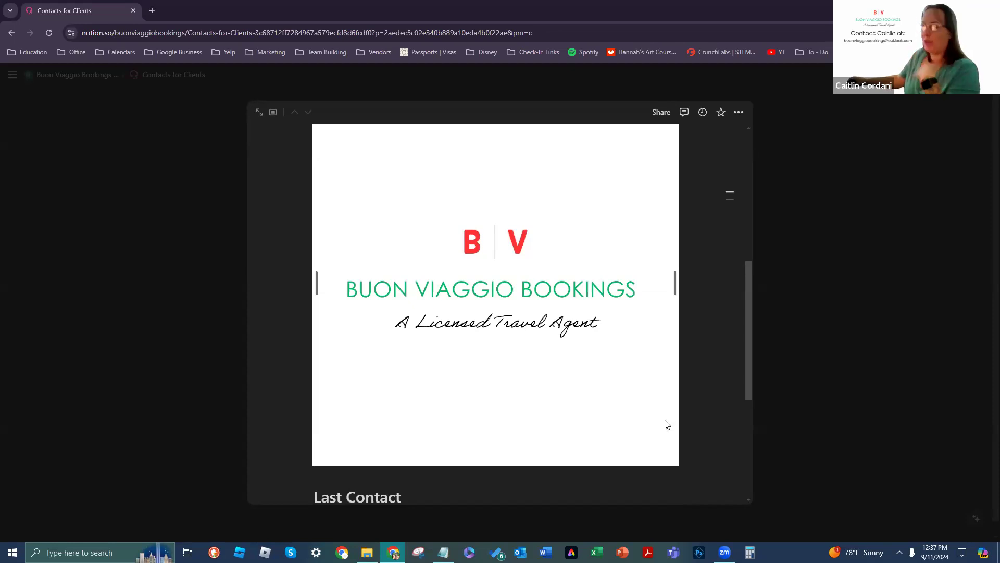
left_click(802, 302)
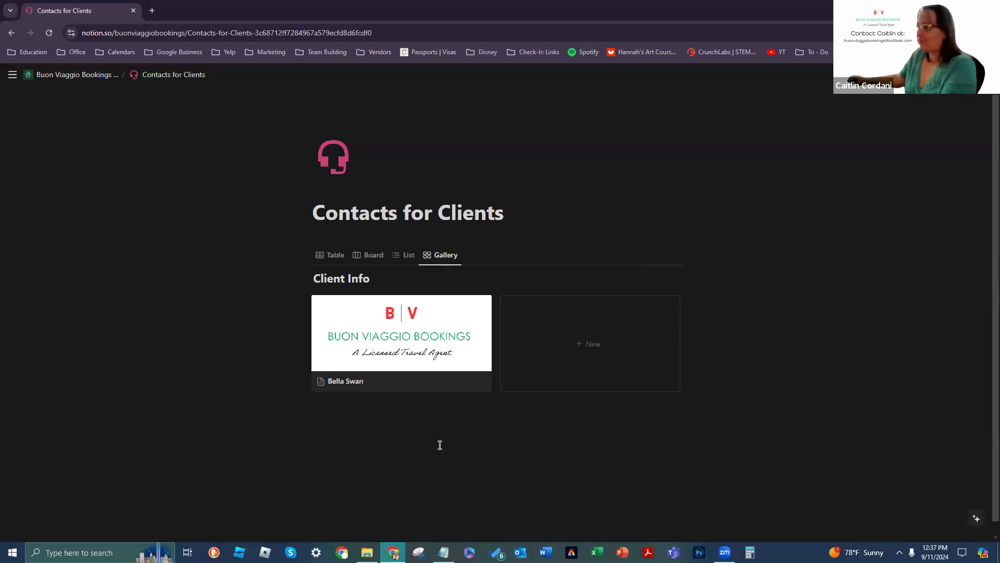
left_click(409, 256)
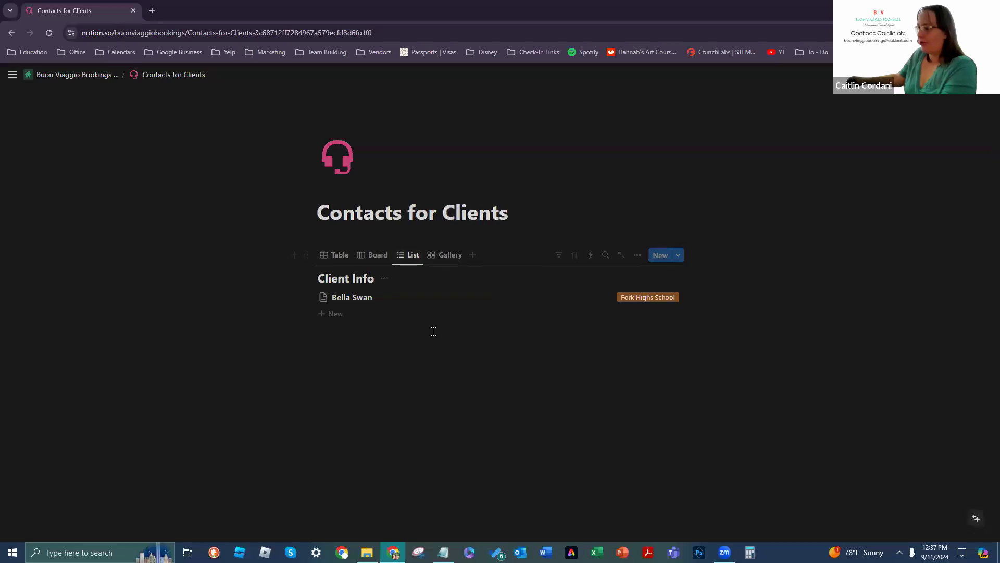
Step: Set the client page's icon to the uploaded Buon Viaggio Bookings Logo Update file
left_click(323, 300)
left_click(292, 316)
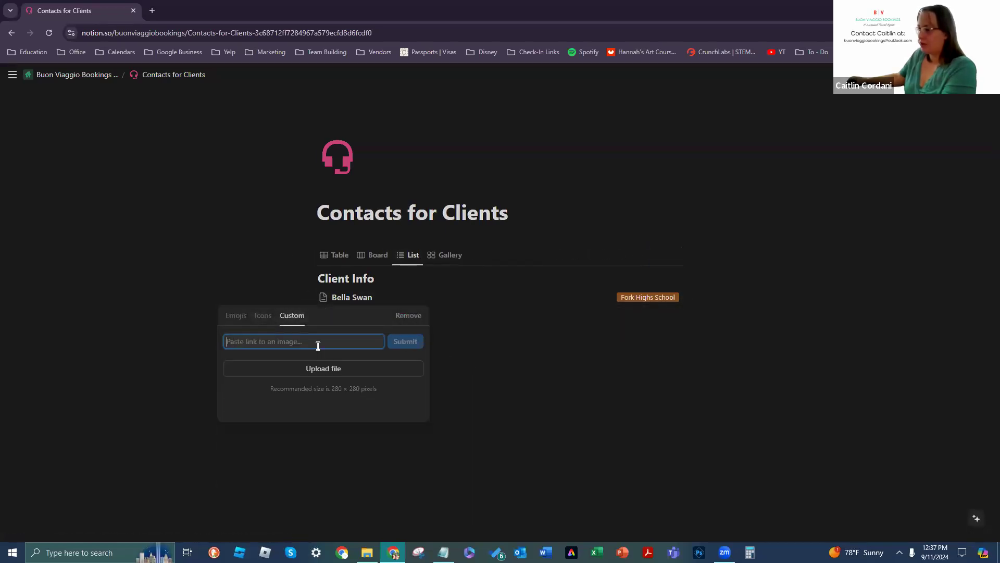
left_click(306, 369)
left_click(223, 170)
left_click(628, 372)
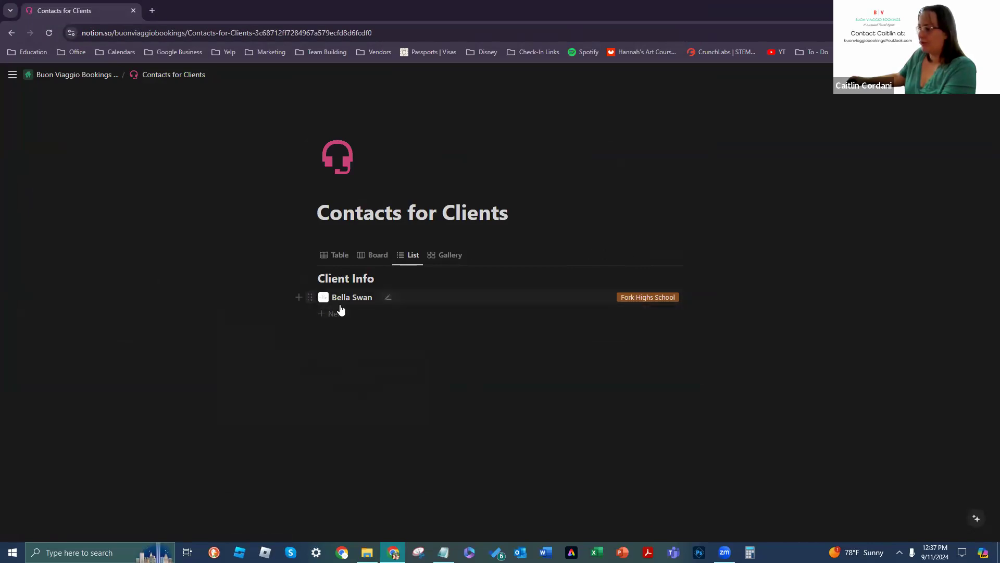
Step: Switch through Board and Table views, opening and closing the client's record beside the table
left_click(367, 255)
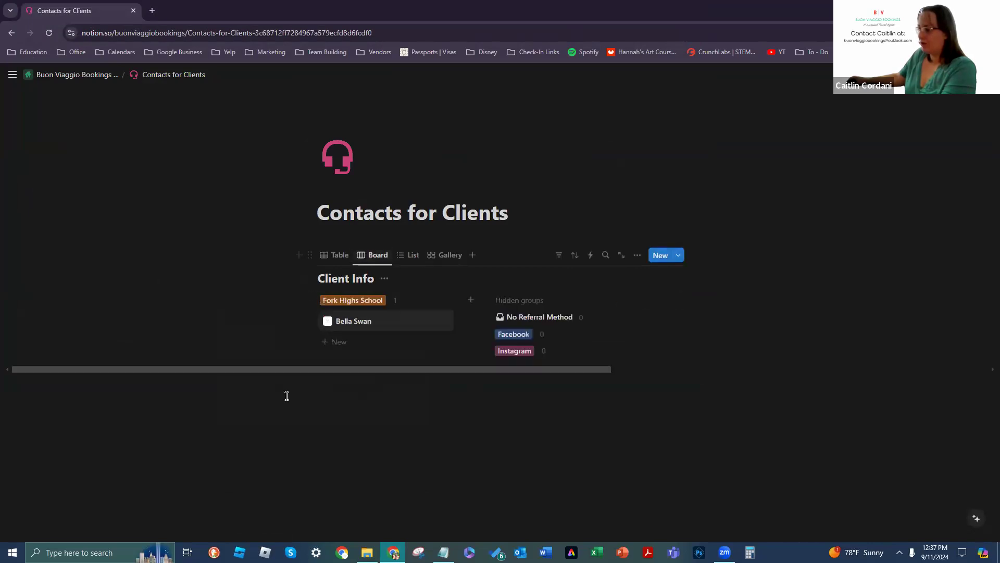
left_click(336, 255)
left_click(394, 313)
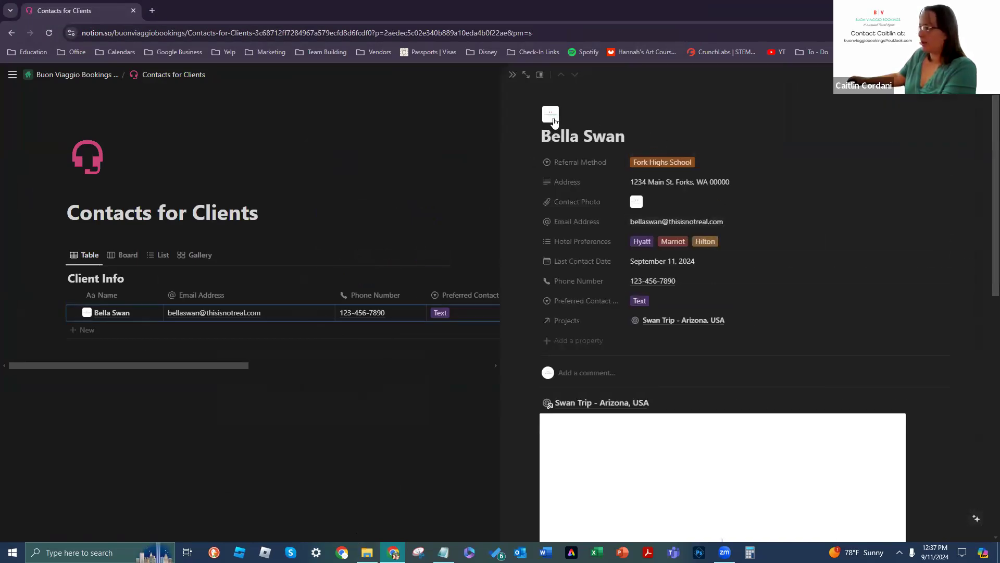
left_click(551, 115)
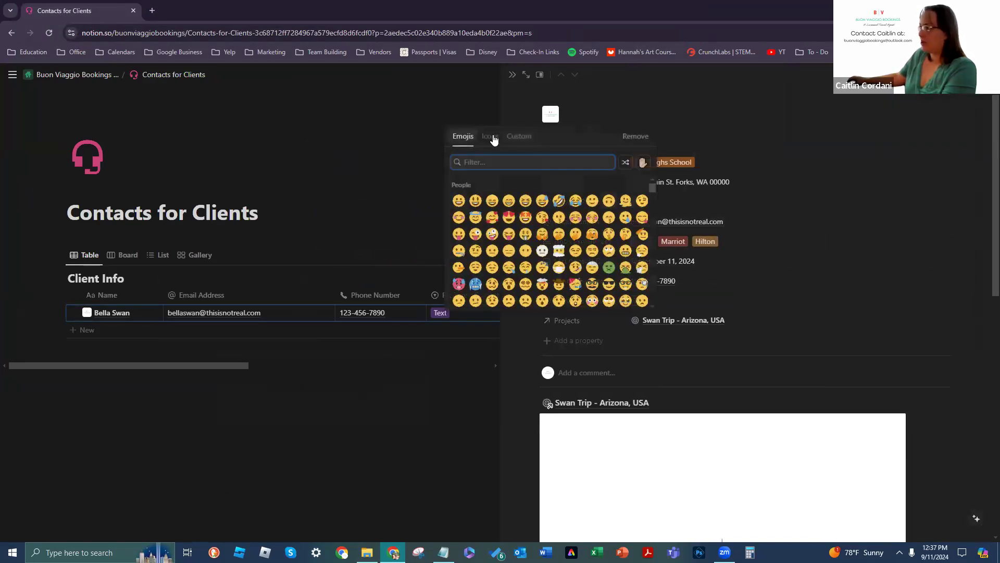
left_click(707, 124)
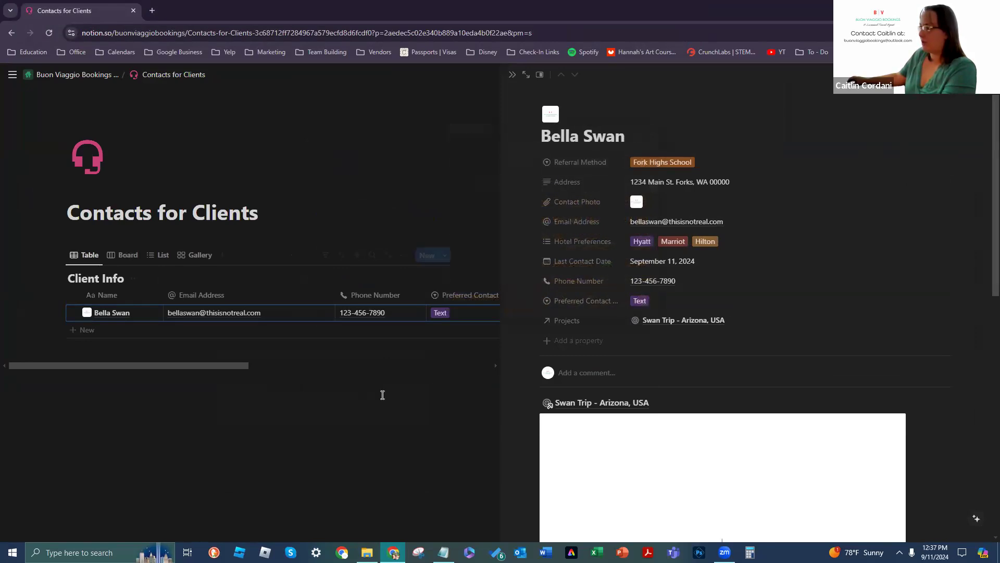
left_click(383, 396)
Step: Return to Table view and open the test client's record in a side peek
left_click(450, 255)
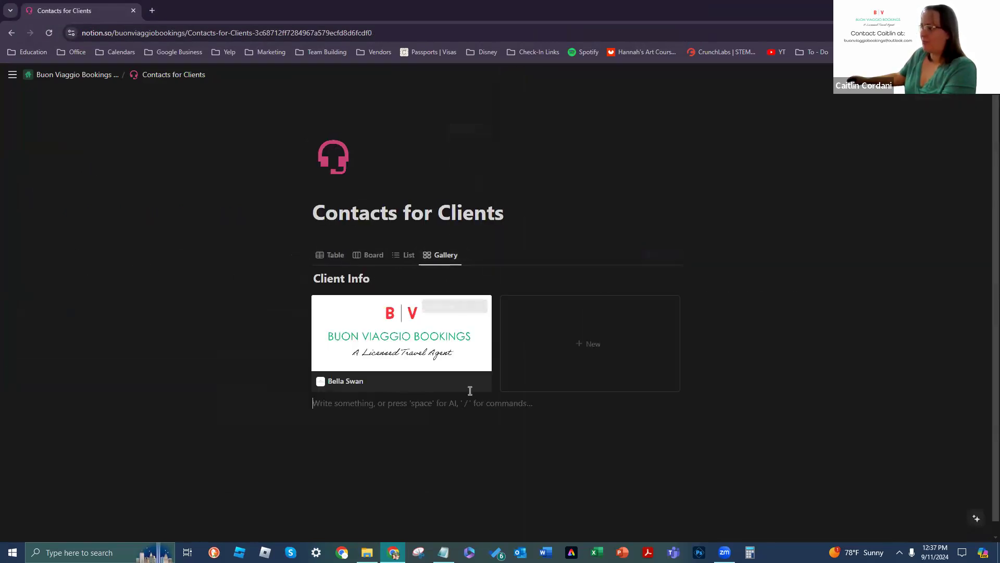
left_click(339, 266)
left_click(386, 313)
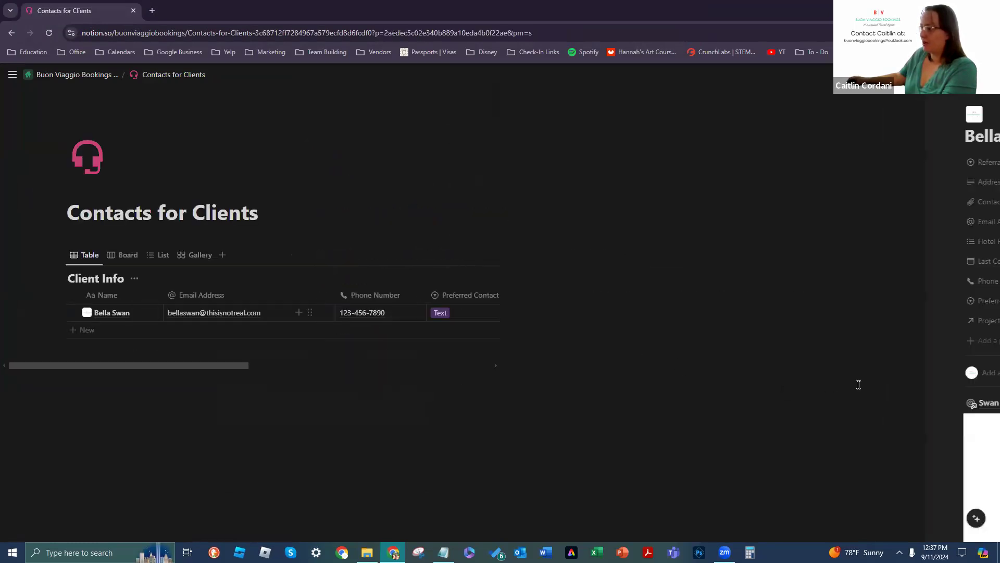
scroll(780, 373, "down", 10)
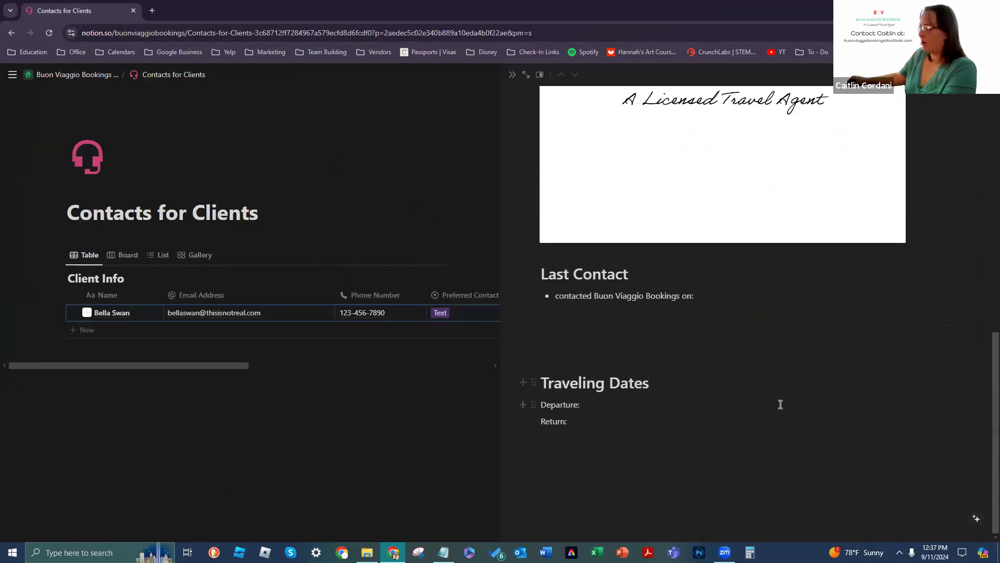
Step: Drag the logo image block below Traveling Dates
scroll(761, 388, "up", 8)
scroll(630, 239, "down", 6)
scroll(539, 163, "up", 2)
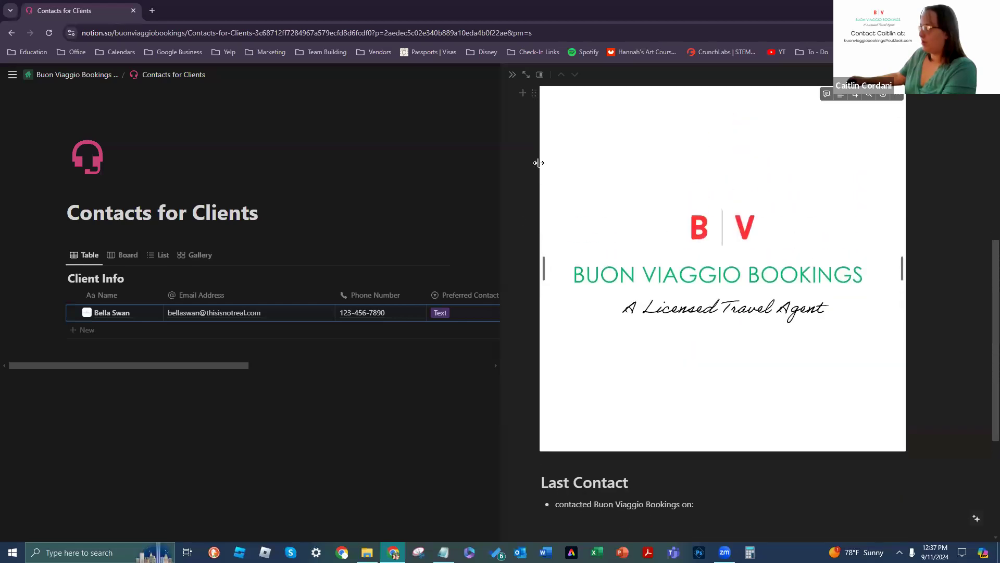
scroll(539, 163, "up", 1)
left_click_drag(538, 154, 554, 540)
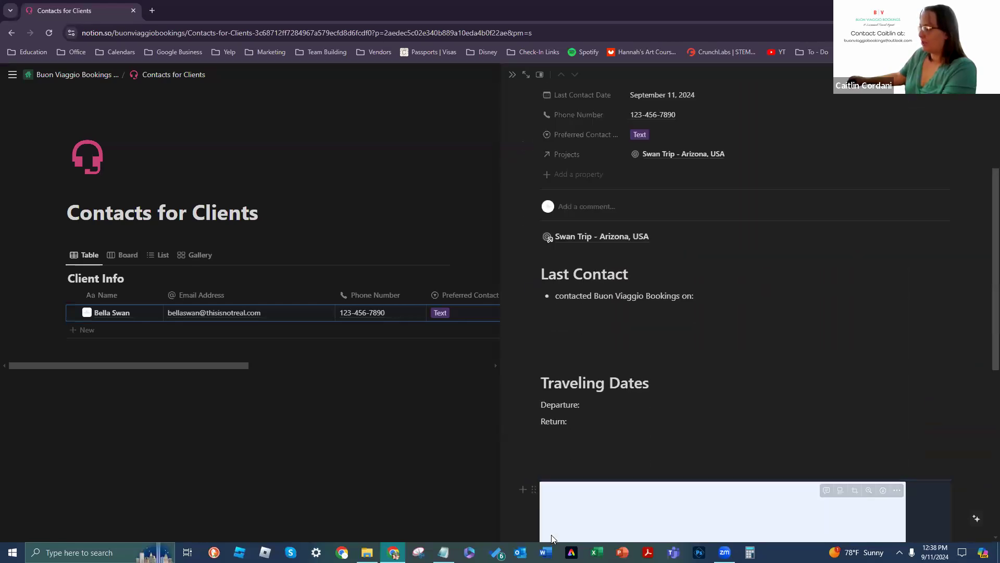
Step: Add blank lines above Traveling Dates and above the logo image
scroll(612, 473, "down", 6)
scroll(844, 344, "up", 3)
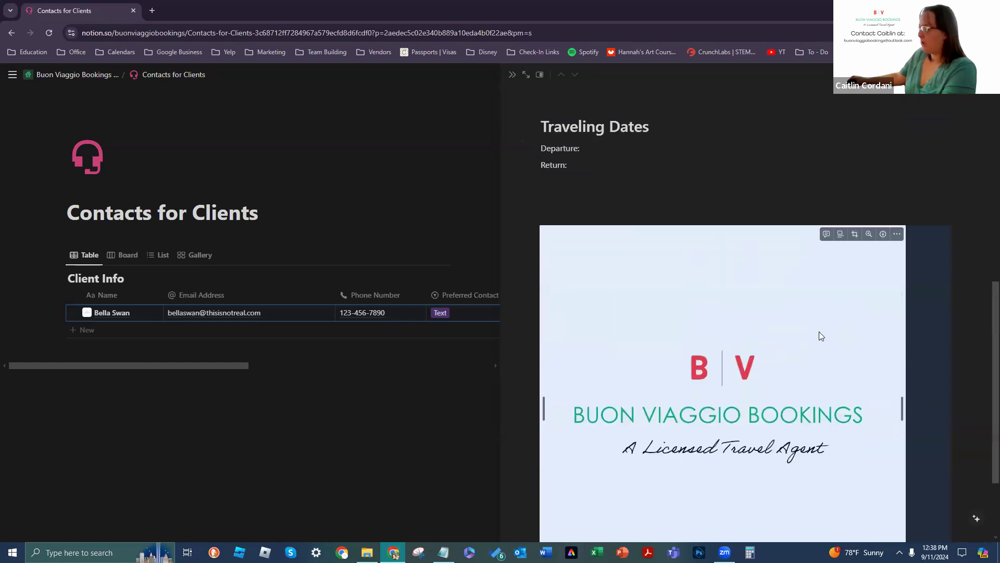
left_click(631, 298)
key("Return")
key("Return")
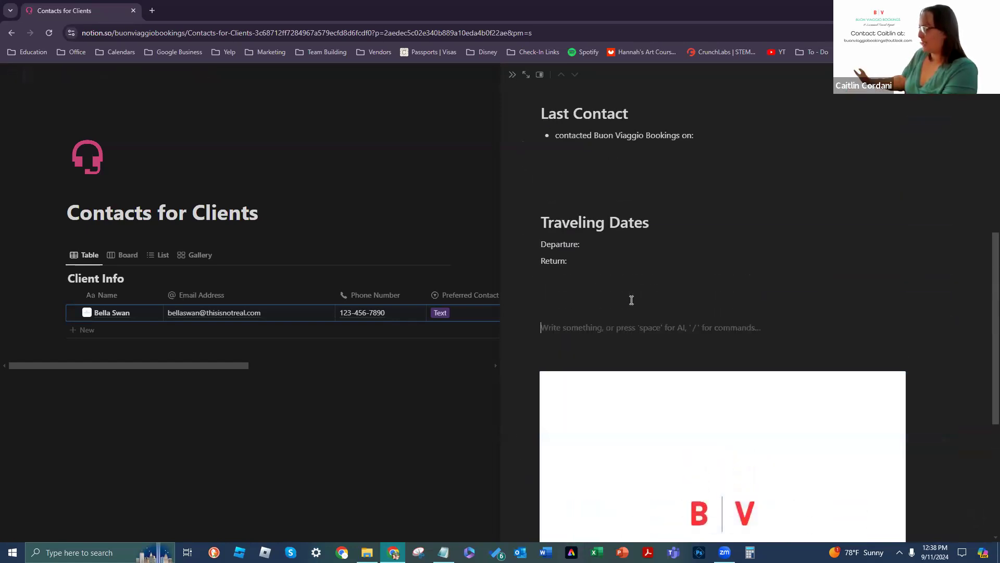
scroll(617, 270, "up", 1)
left_click(610, 245)
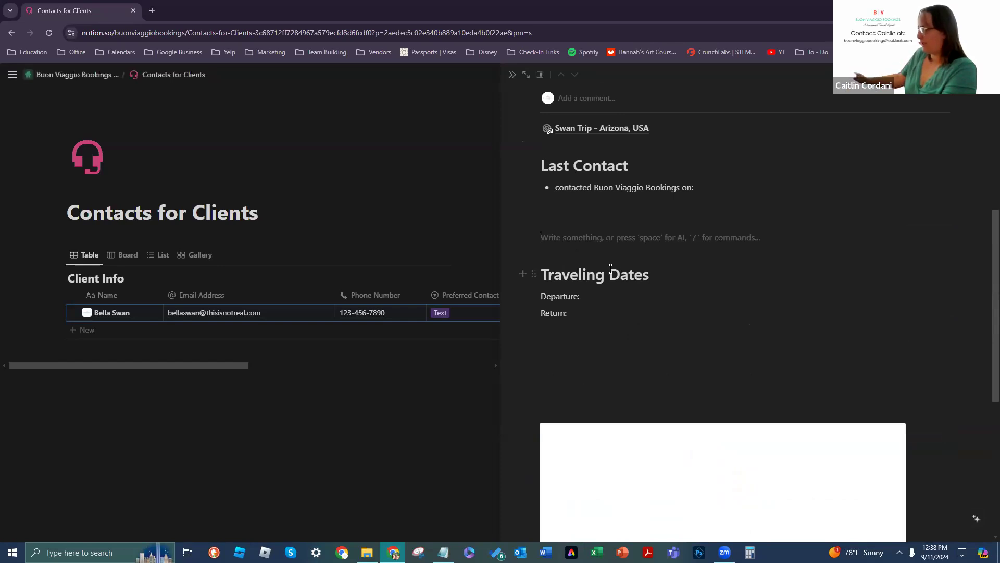
key("Return")
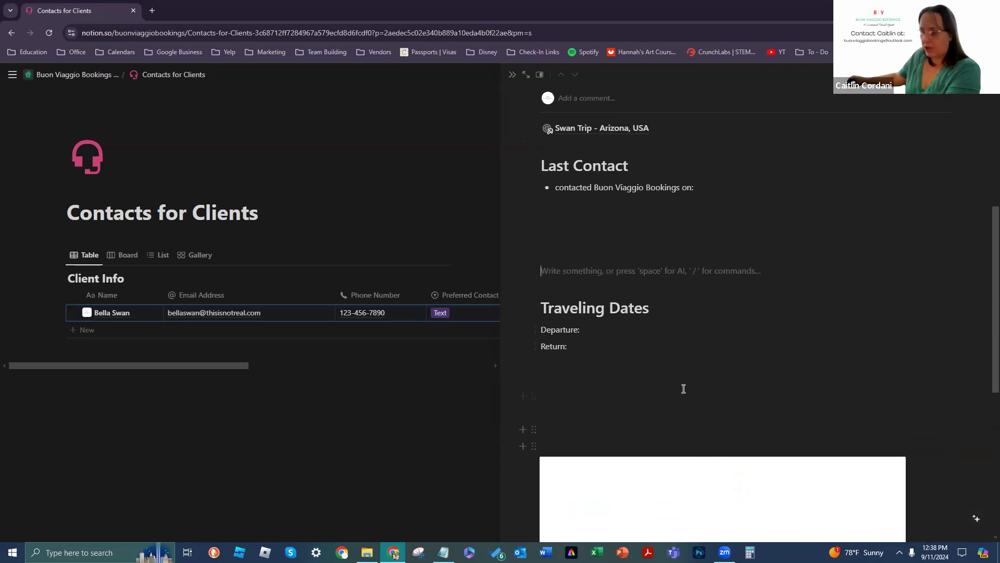
scroll(684, 389, "down", 5)
scroll(753, 375, "up", 8)
scroll(561, 479, "down", 3)
left_click(552, 416)
key("Return")
key("Return")
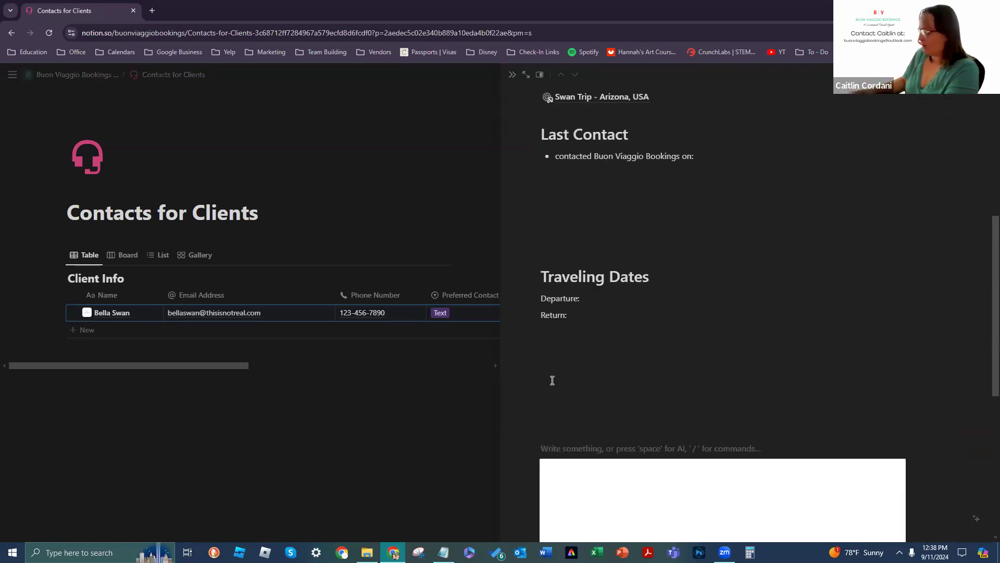
key("Return")
key("Return")
key("Return")
key("Return")
key("Return")
key("Return")
key("Return")
key("Return")
key("Return")
key("Return")
key("Return")
key("Return")
key("Return")
key("Return")
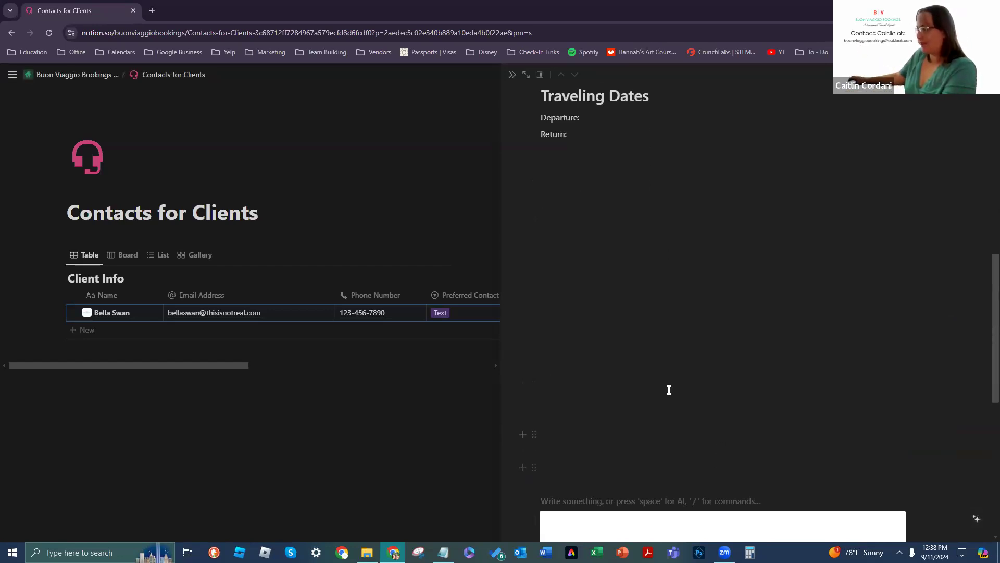
Step: Move the Contact Photo property below Projects
scroll(669, 389, "up", 7)
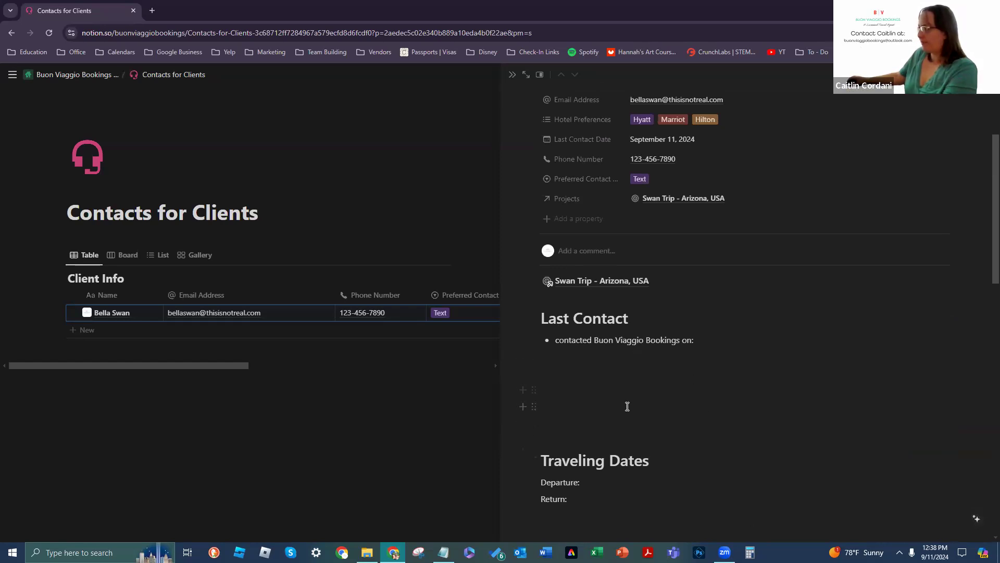
scroll(631, 405, "down", 1)
scroll(777, 359, "up", 4)
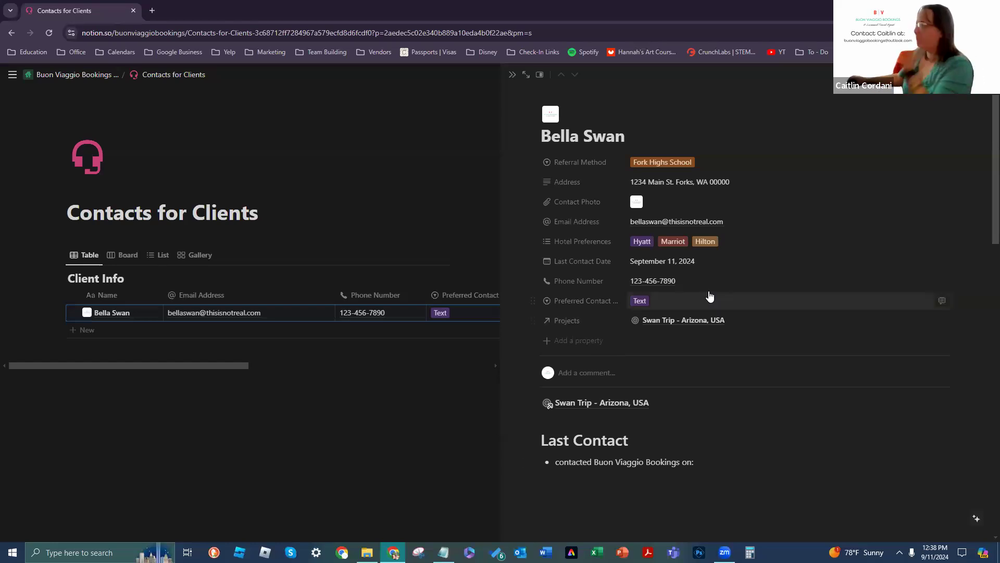
left_click_drag(544, 202, 552, 320)
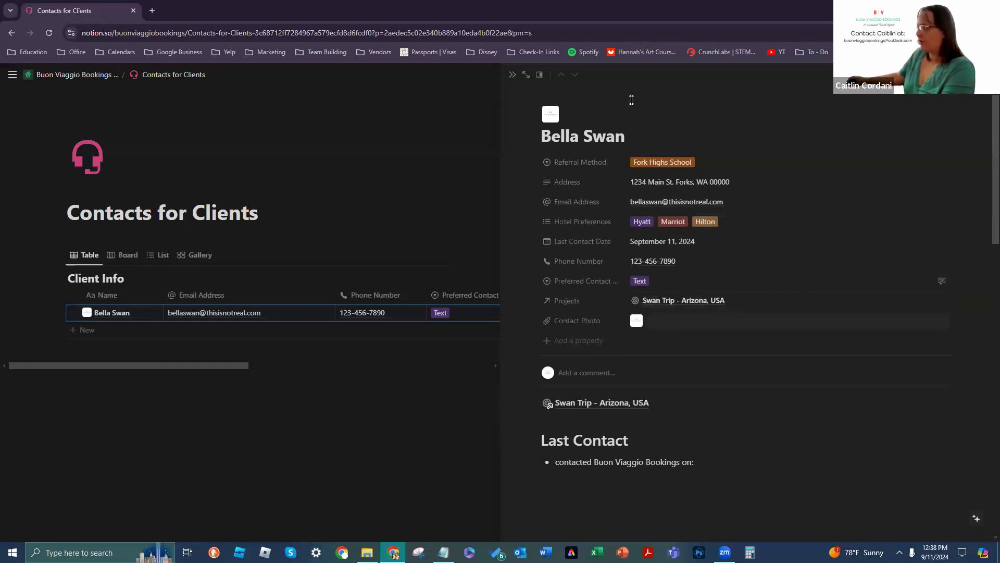
Step: Close the side peek and cycle through Board, List and Gallery views and the new-view choices
left_click(512, 74)
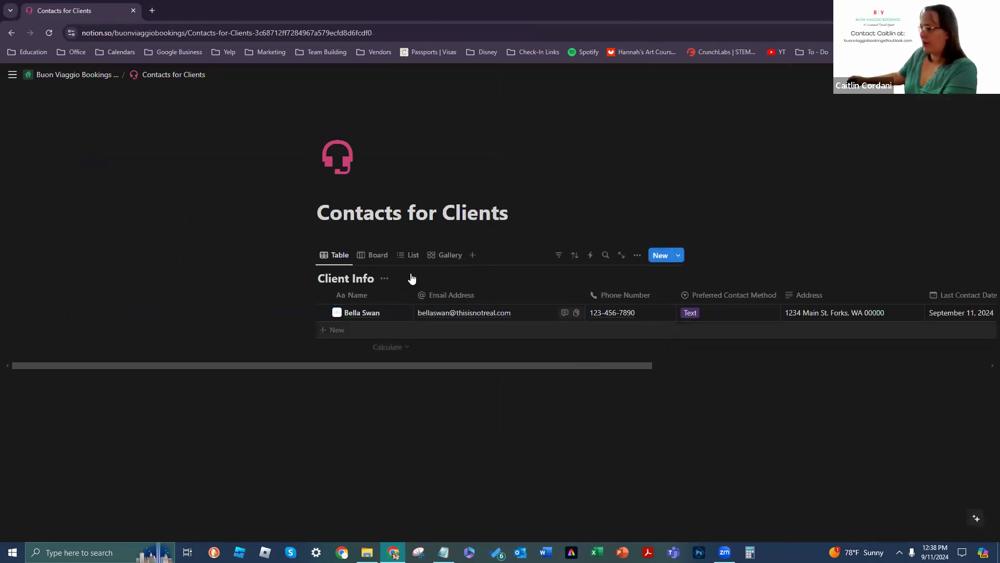
left_click(386, 262)
left_click(409, 255)
left_click(444, 255)
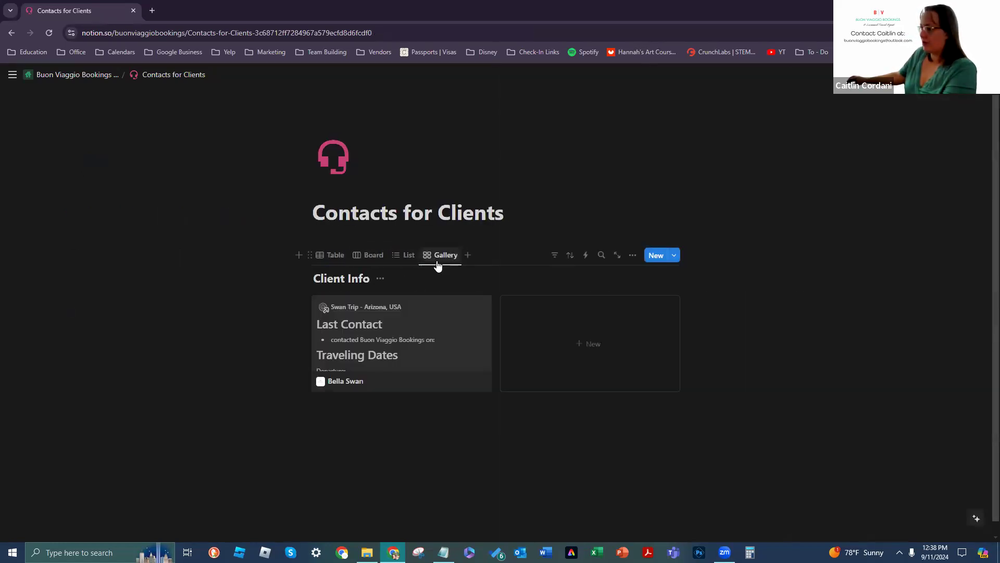
left_click(468, 255)
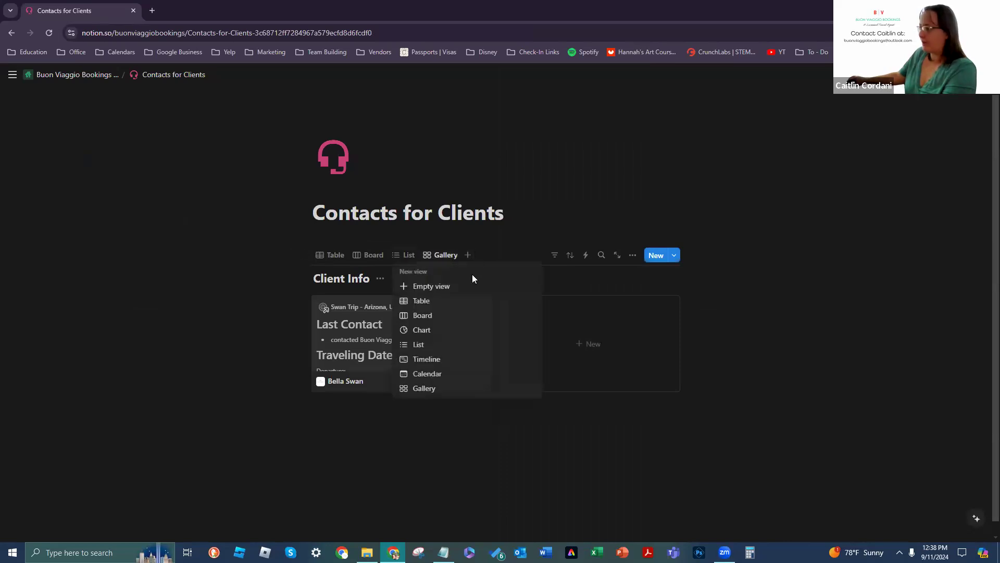
left_click(555, 249)
Step: Review the Filter and Sort options, then open Client Info as a full page
left_click(555, 255)
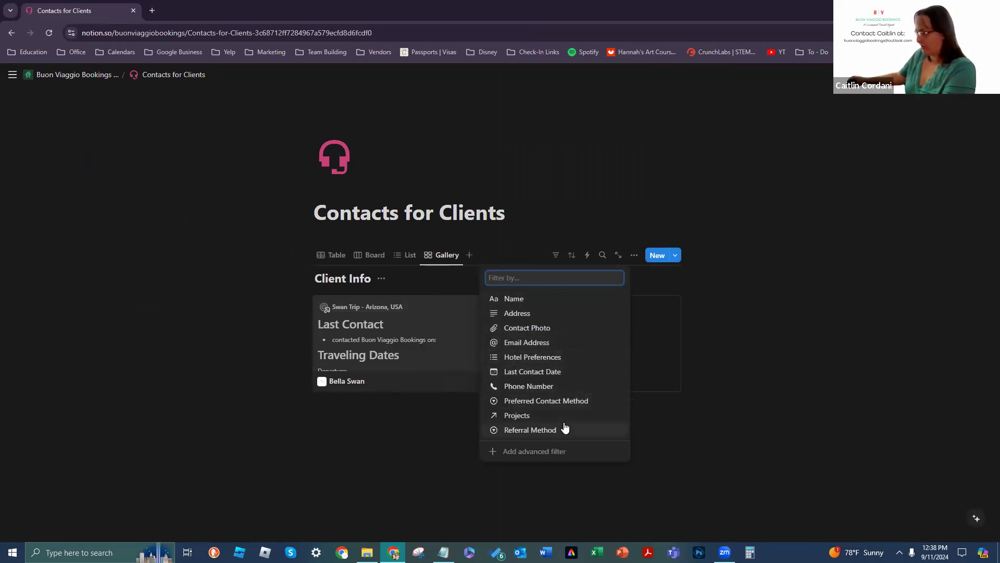
left_click(730, 423)
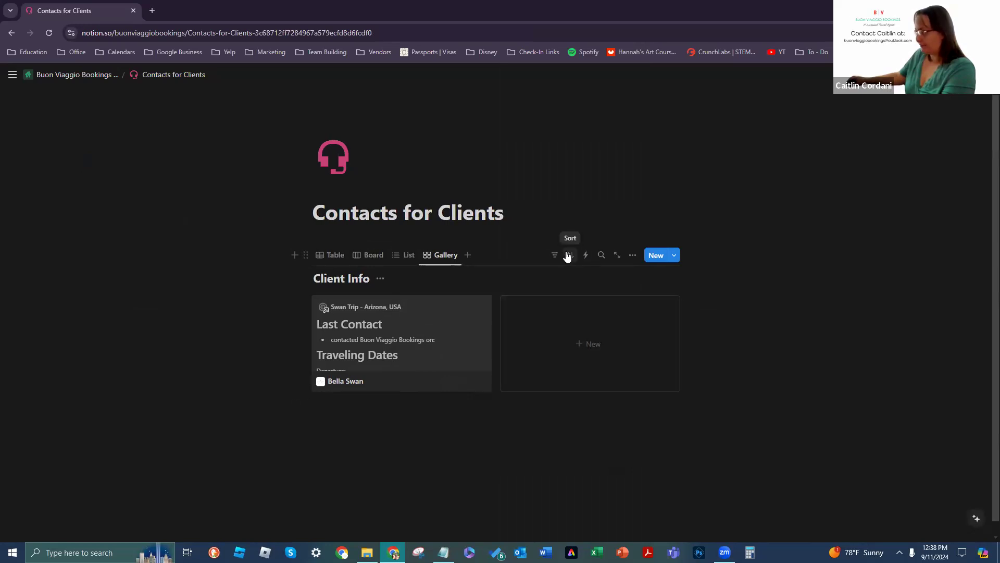
left_click(568, 256)
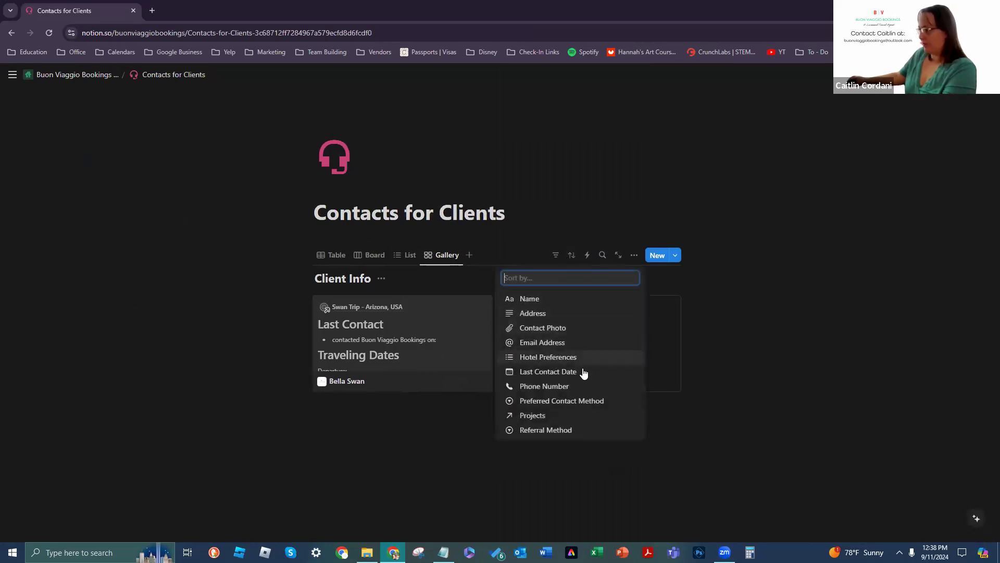
left_click(563, 444)
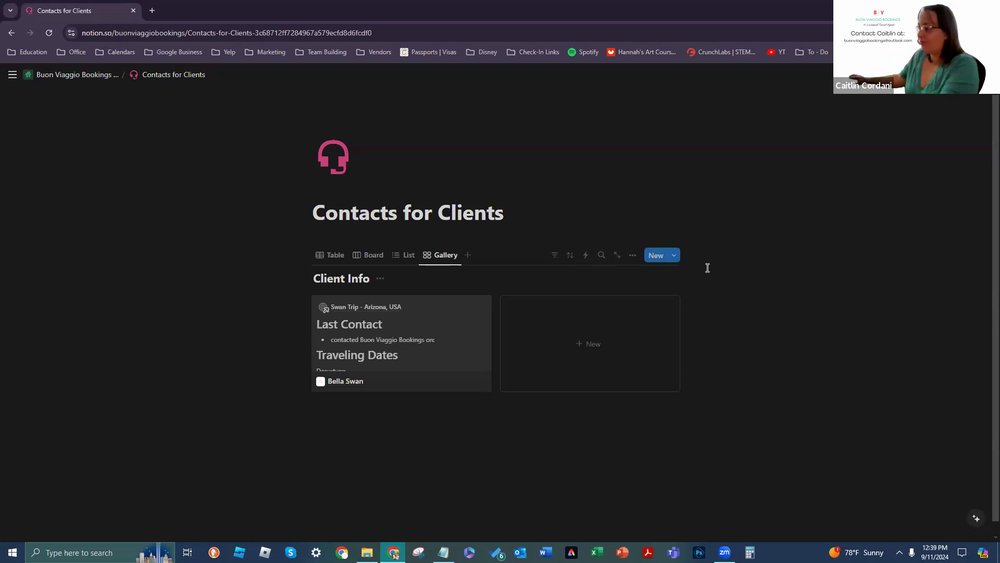
left_click(617, 255)
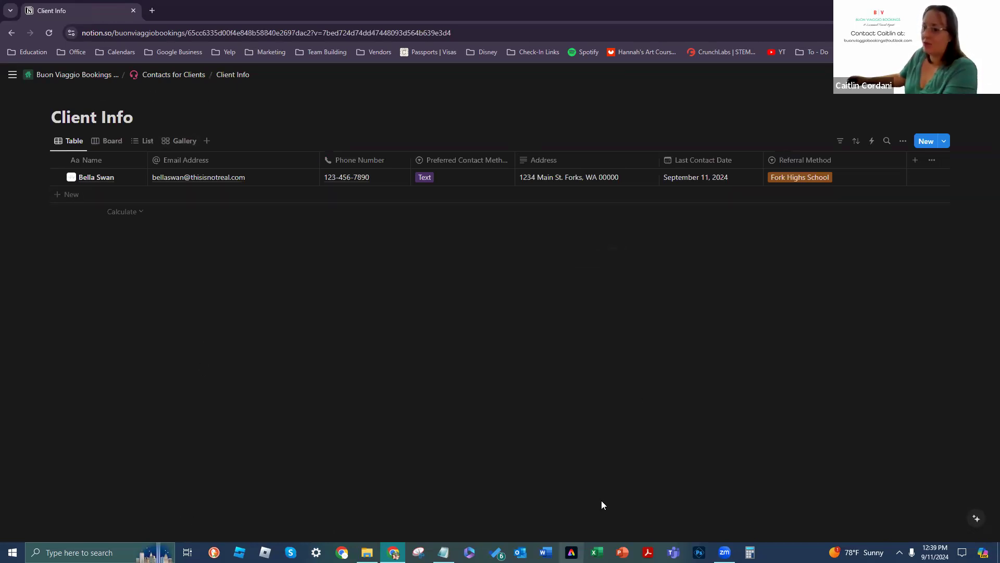
Step: Switch Client Info to Gallery view and open its view options
left_click(197, 144)
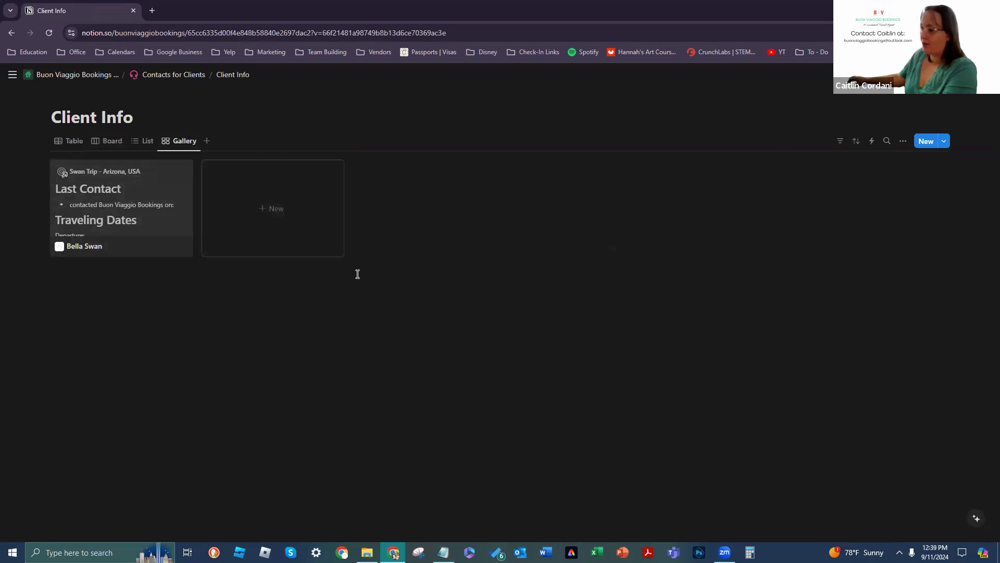
left_click(77, 142)
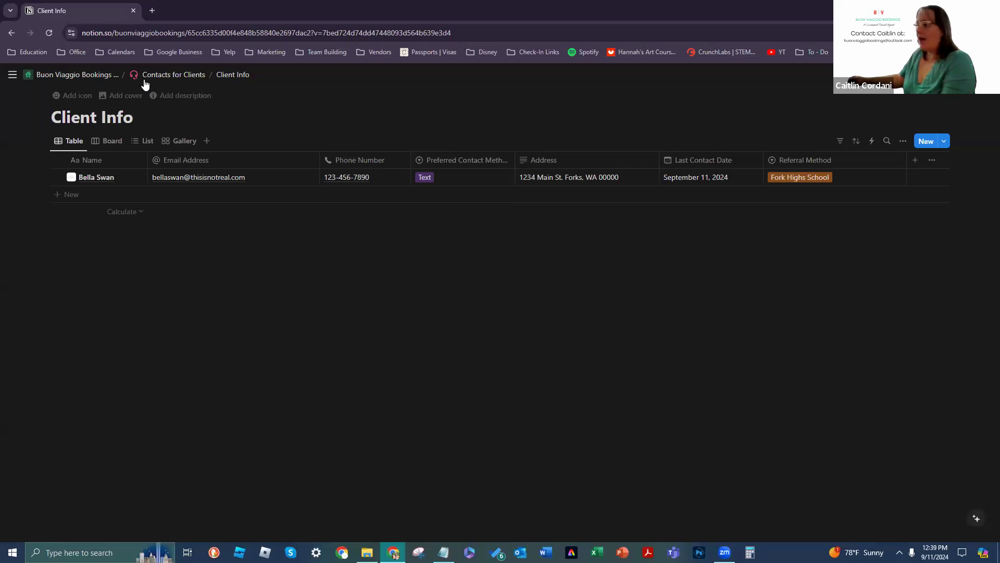
left_click(11, 33)
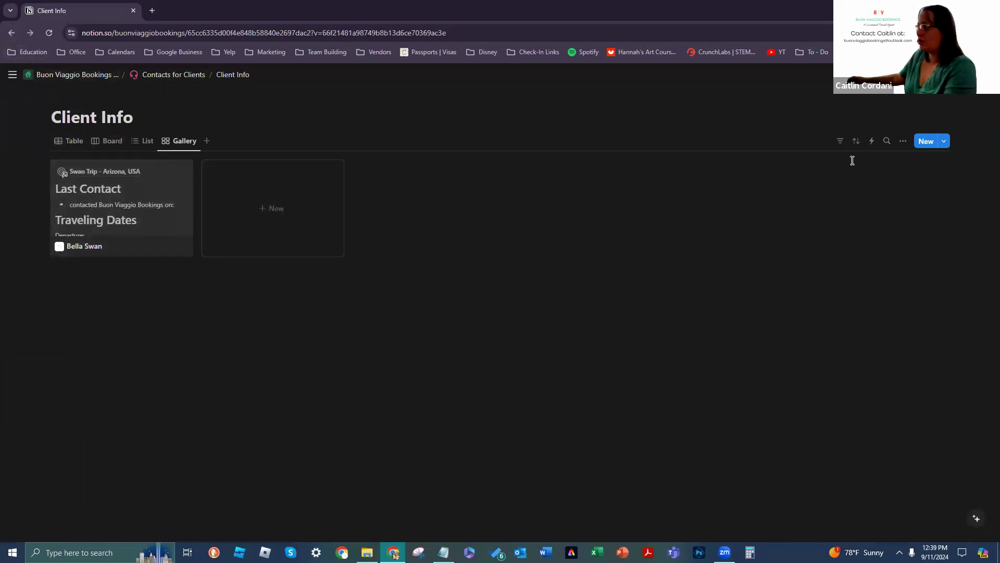
left_click(904, 144)
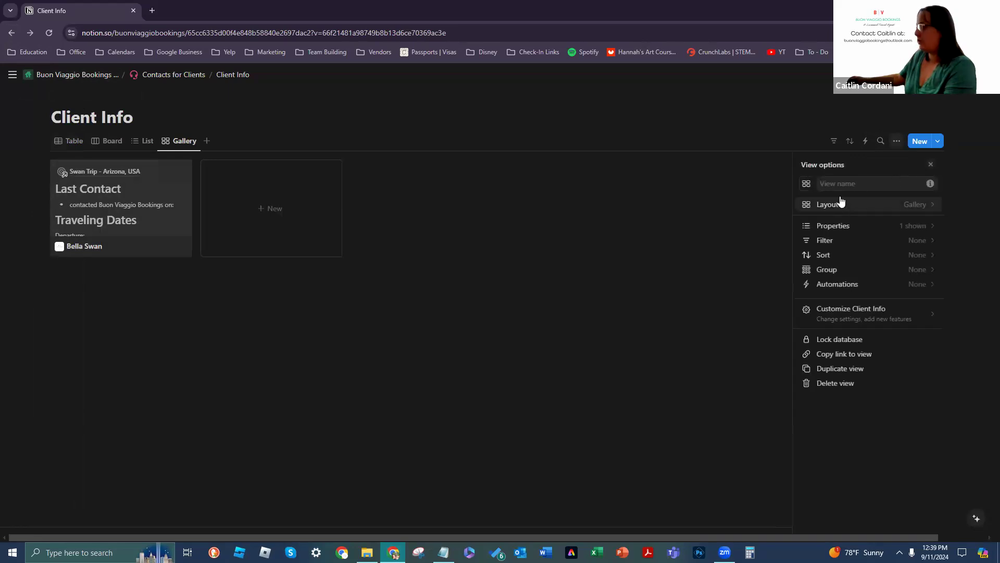
left_click(840, 181)
Step: Browse the Layout, Properties and Customize Client Info panels of the view options
left_click(863, 208)
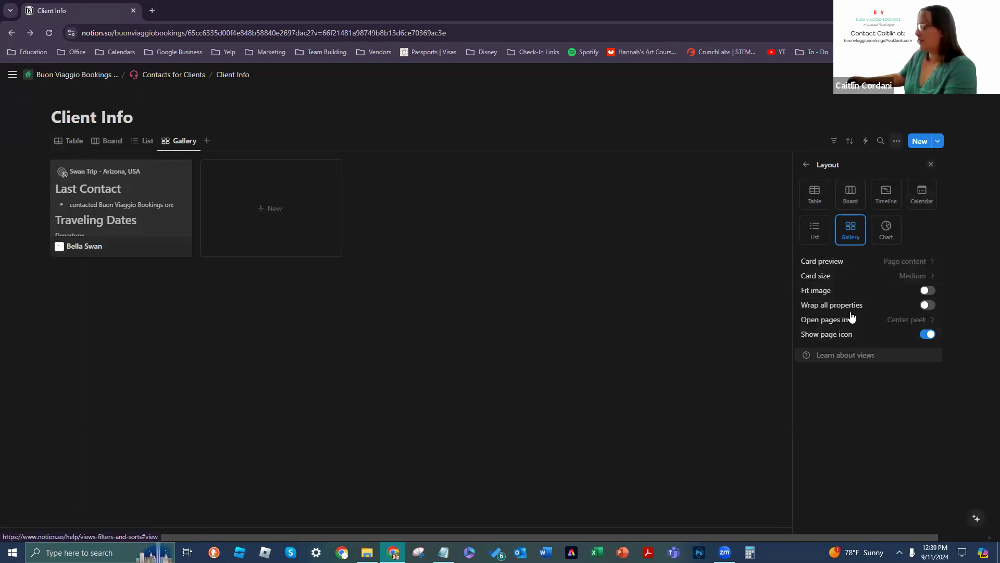
left_click(806, 165)
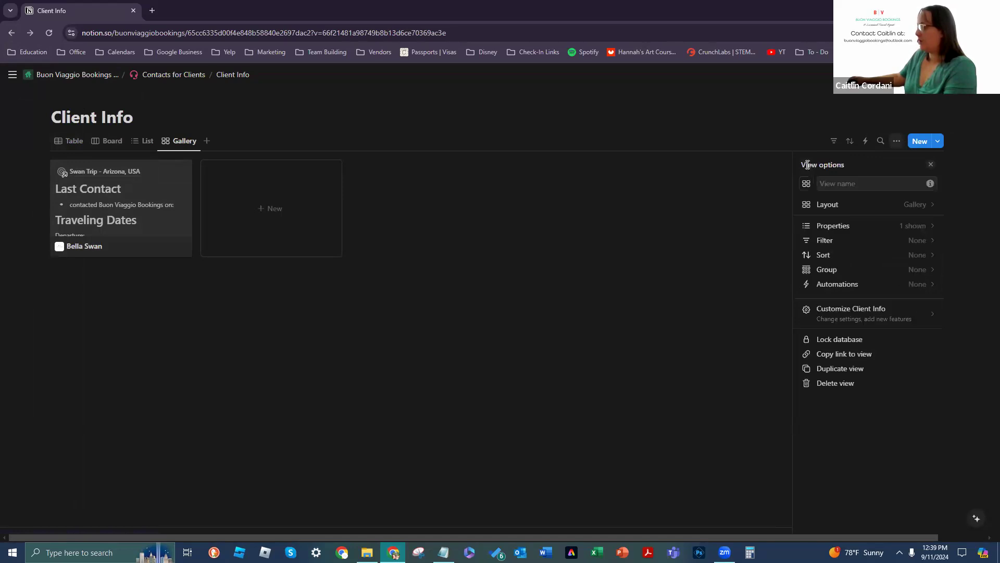
left_click(848, 227)
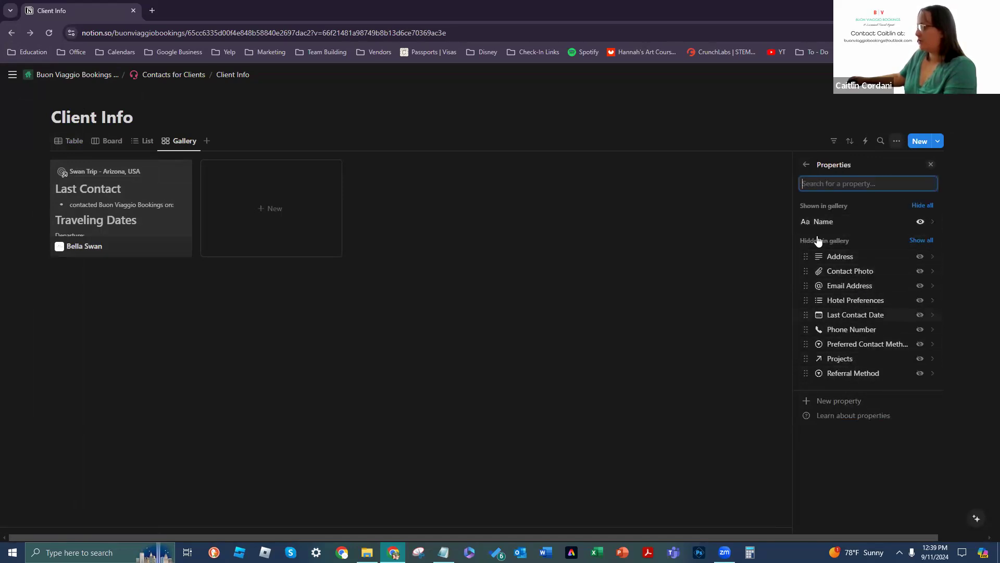
left_click(806, 165)
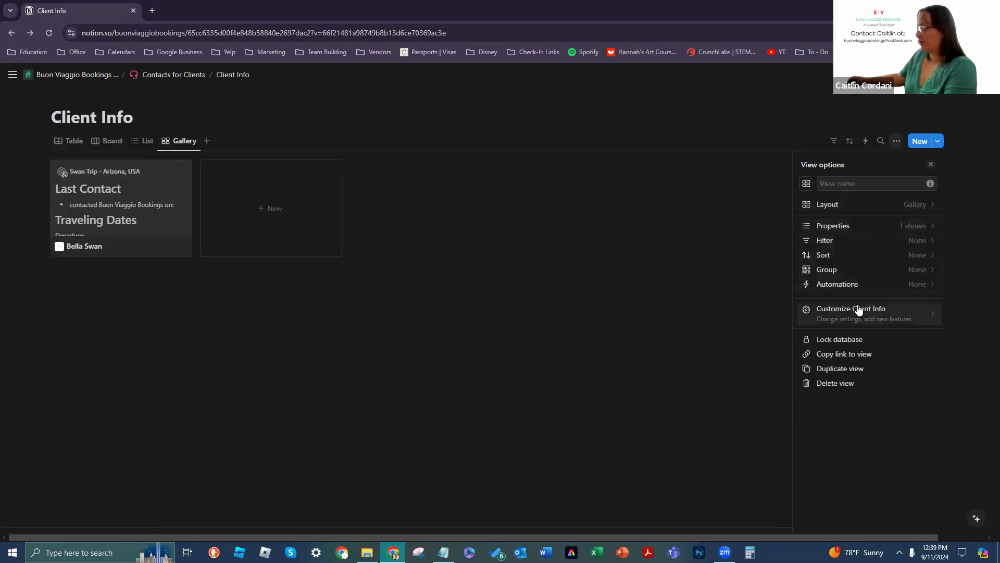
left_click(910, 316)
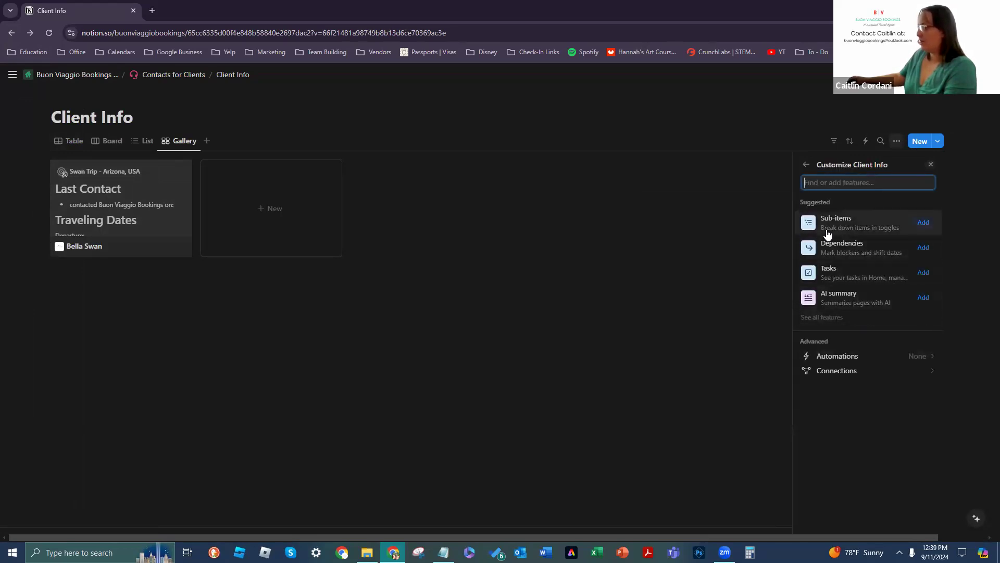
mouse_move(876, 230)
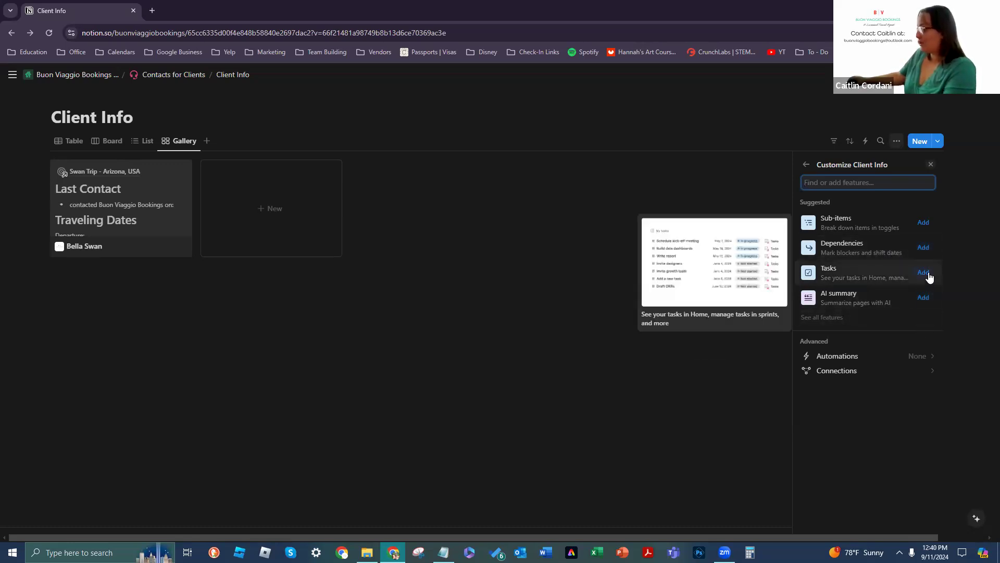
left_click(807, 164)
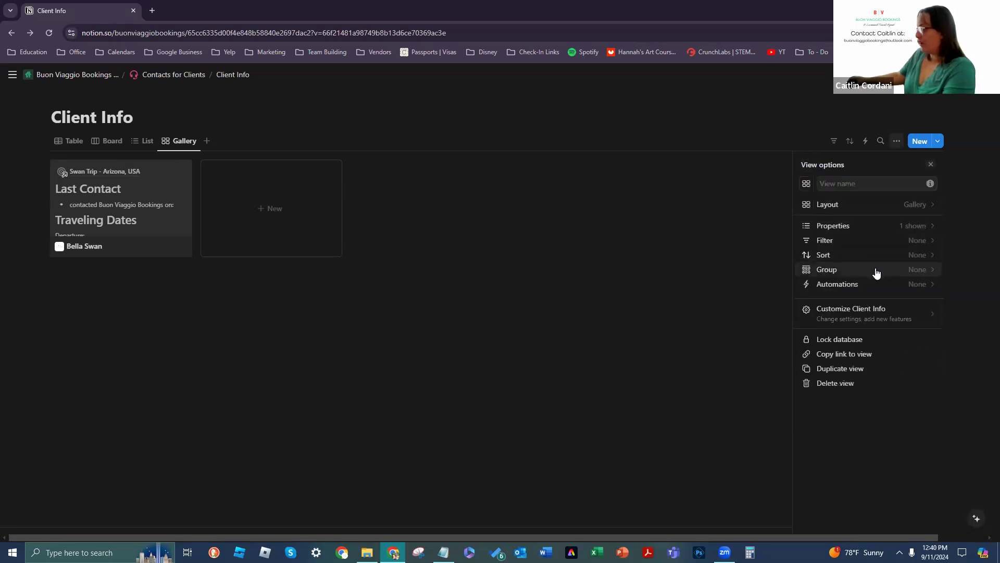
Step: Lock and then unlock the Client Info database, and copy the Gallery view link
left_click(885, 340)
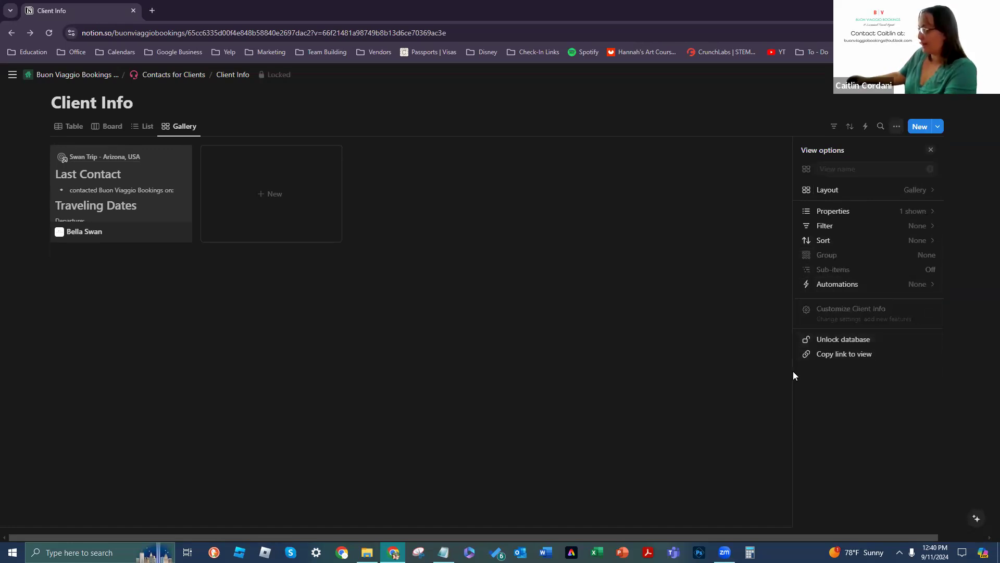
left_click(899, 126)
left_click(899, 127)
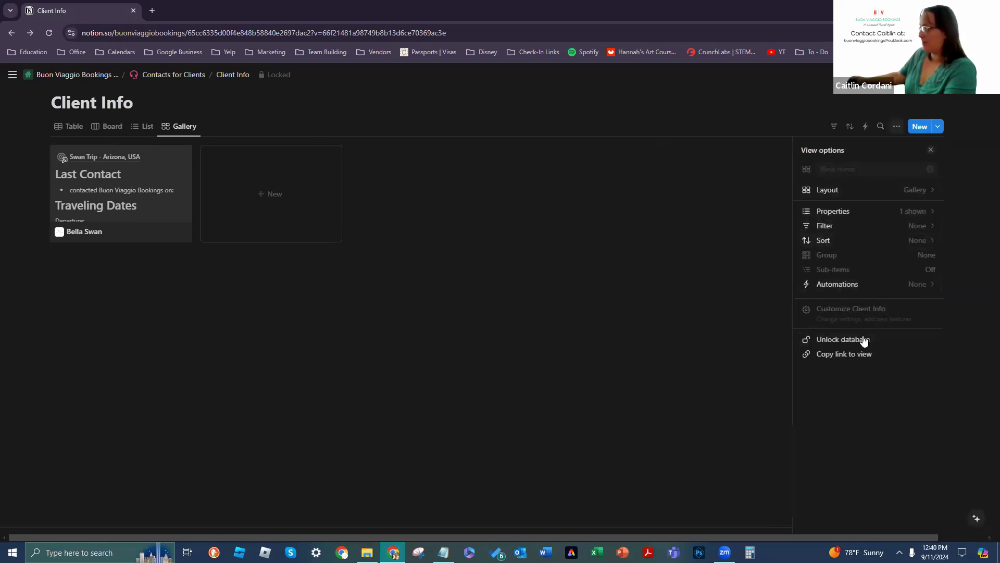
left_click(844, 343)
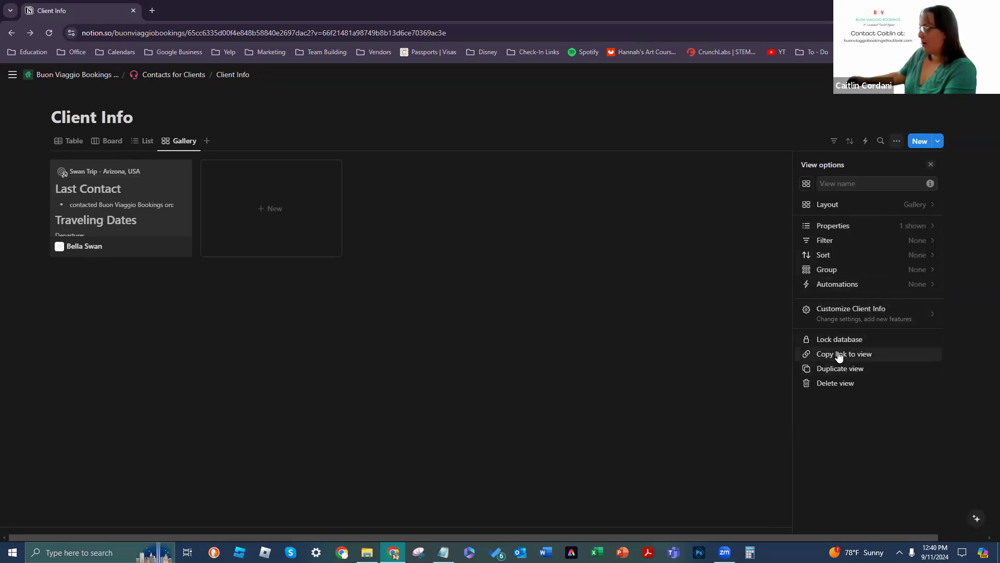
left_click(886, 359)
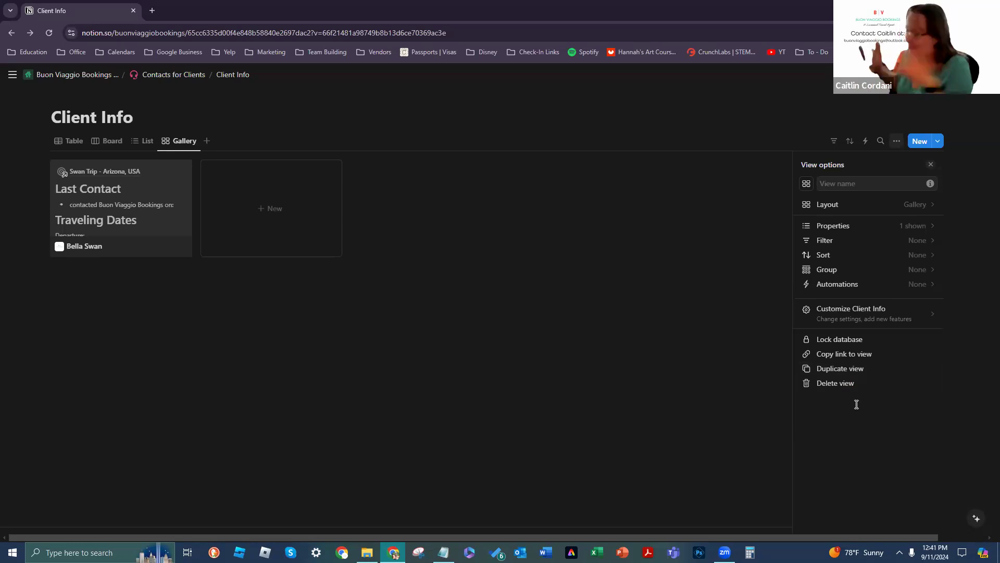
Step: Create a new blank Untitled card with the New button and close its page
left_click(931, 164)
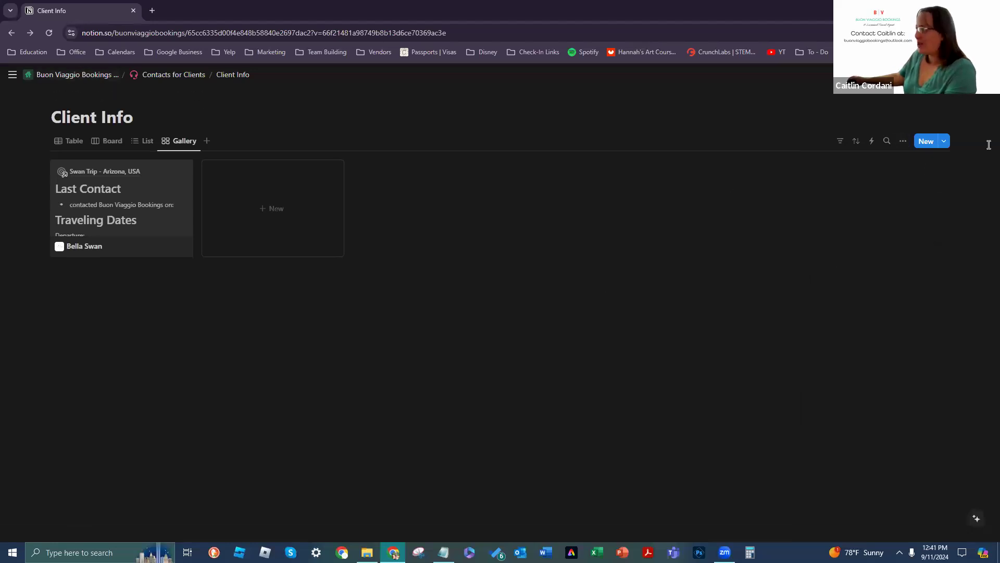
left_click(927, 141)
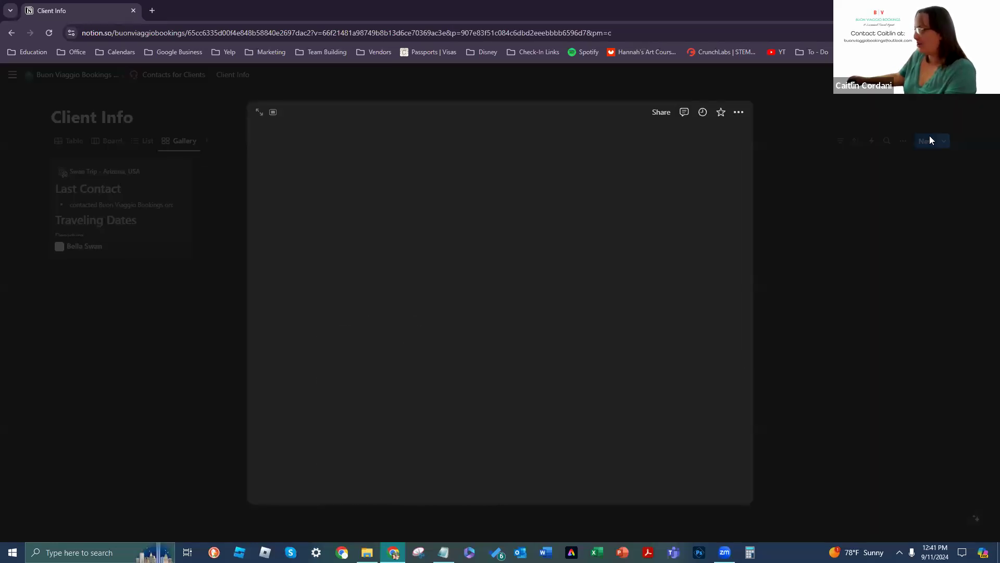
scroll(418, 347, "down", 5)
scroll(430, 373, "up", 5)
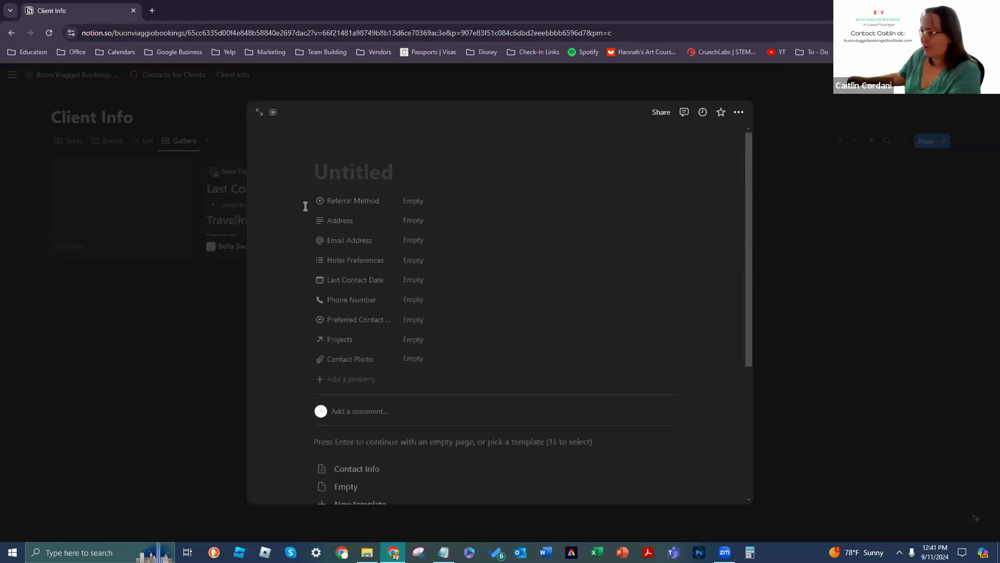
left_click(882, 328)
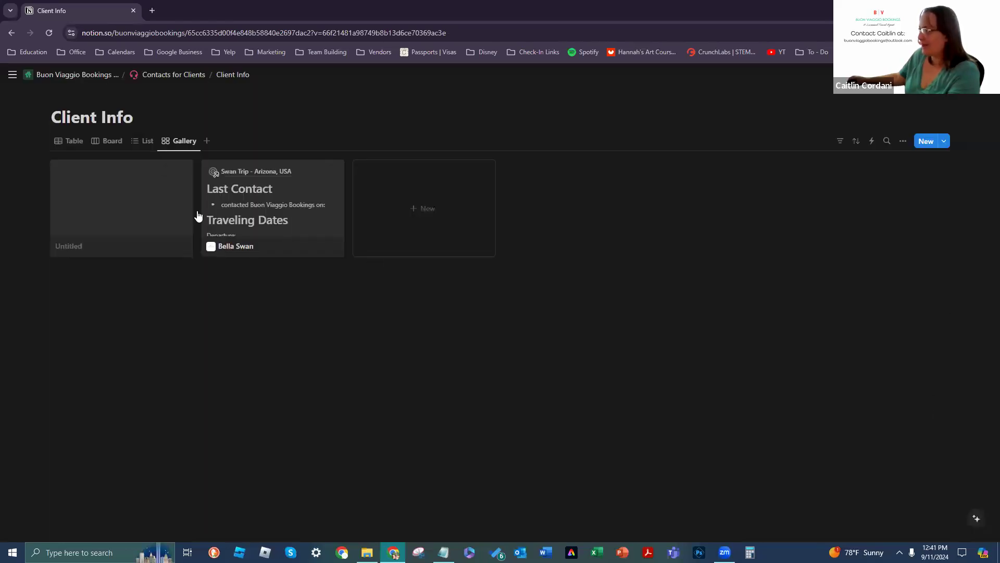
Step: Delete the blank Untitled card and set Contact Info as the default template, with Empty kept as the other template
left_click(180, 171)
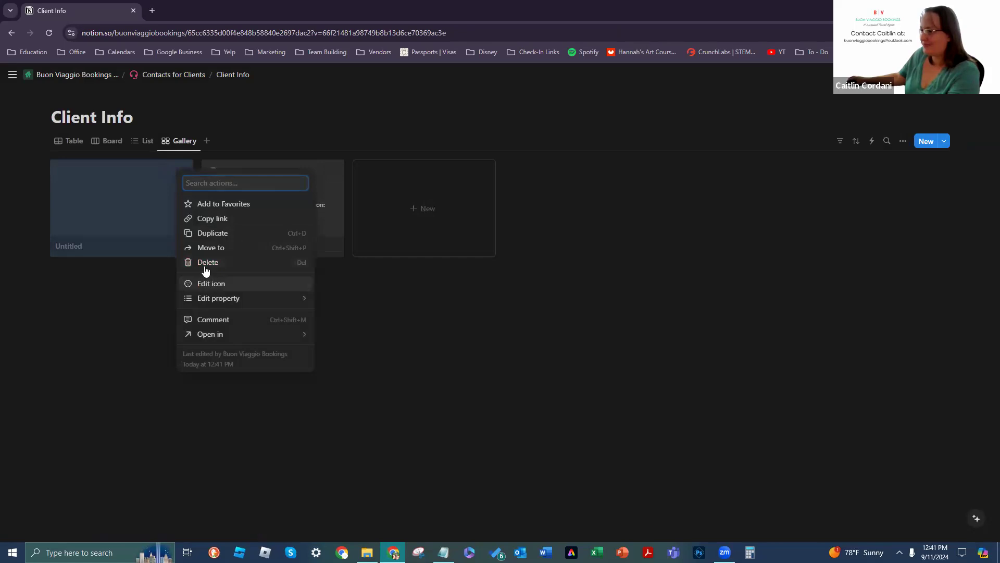
left_click(206, 263)
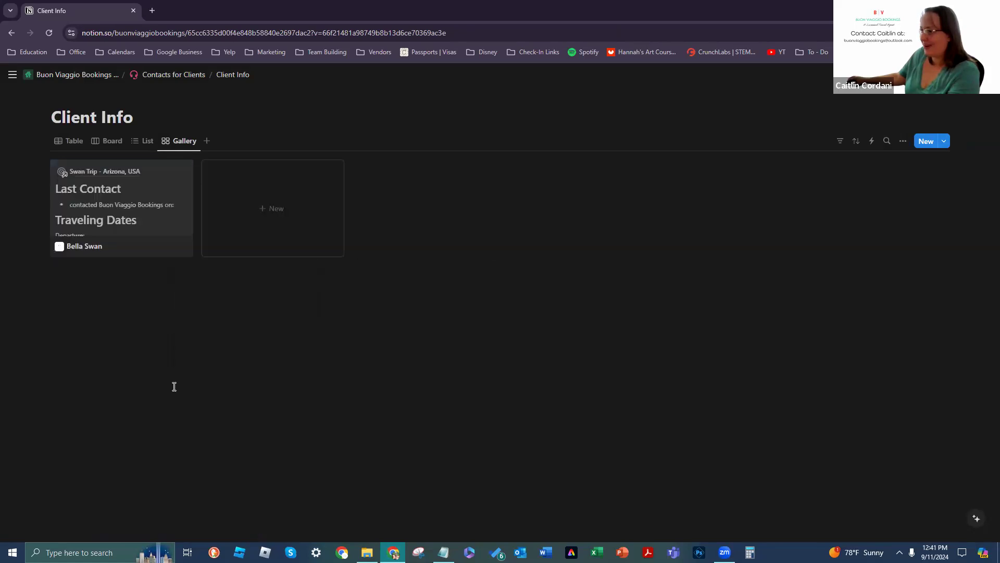
left_click(946, 144)
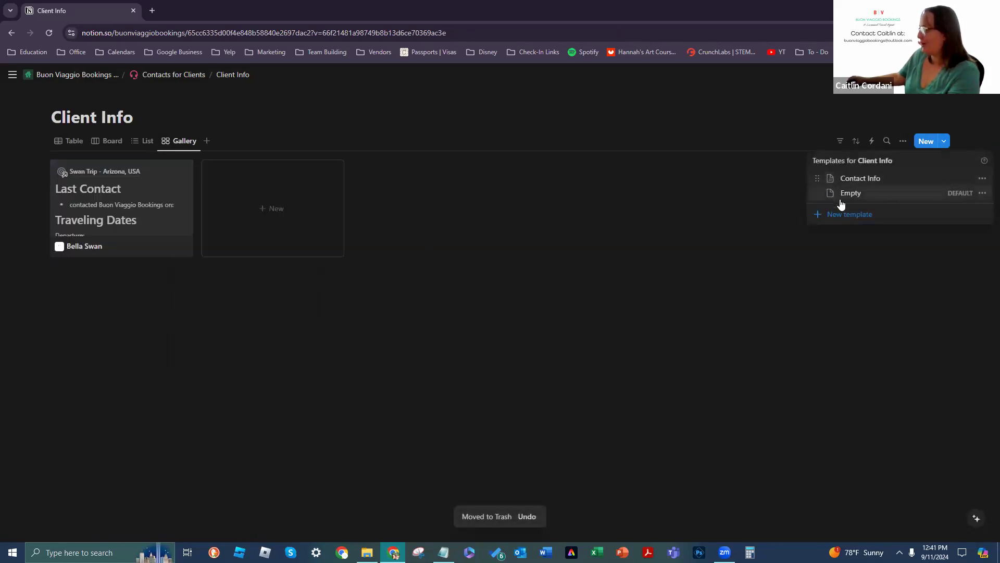
left_click(983, 180)
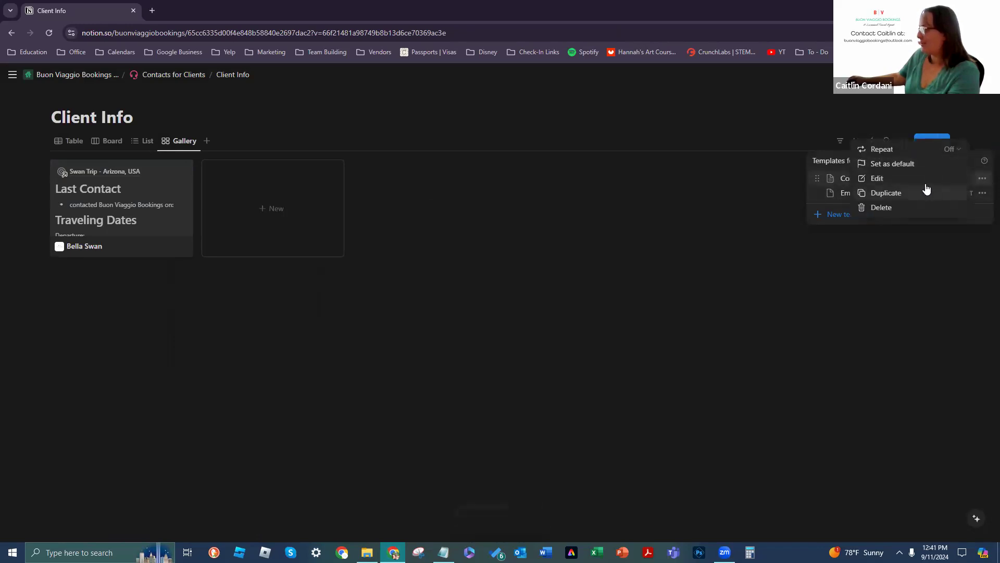
left_click(920, 166)
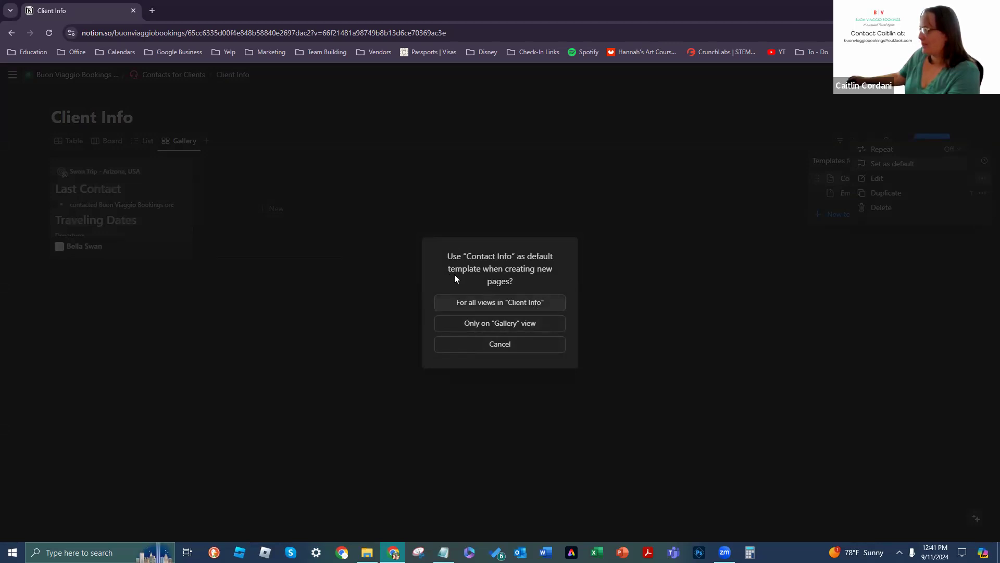
left_click(543, 308)
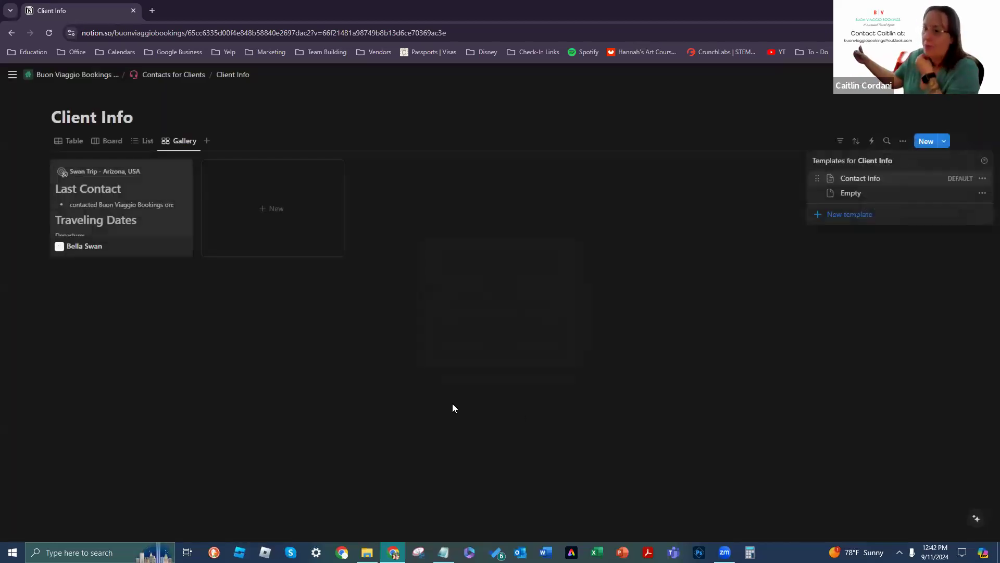
Step: Add a new entry pre-filled with the Last Contact and Traveling Dates sections, then close it
left_click(288, 202)
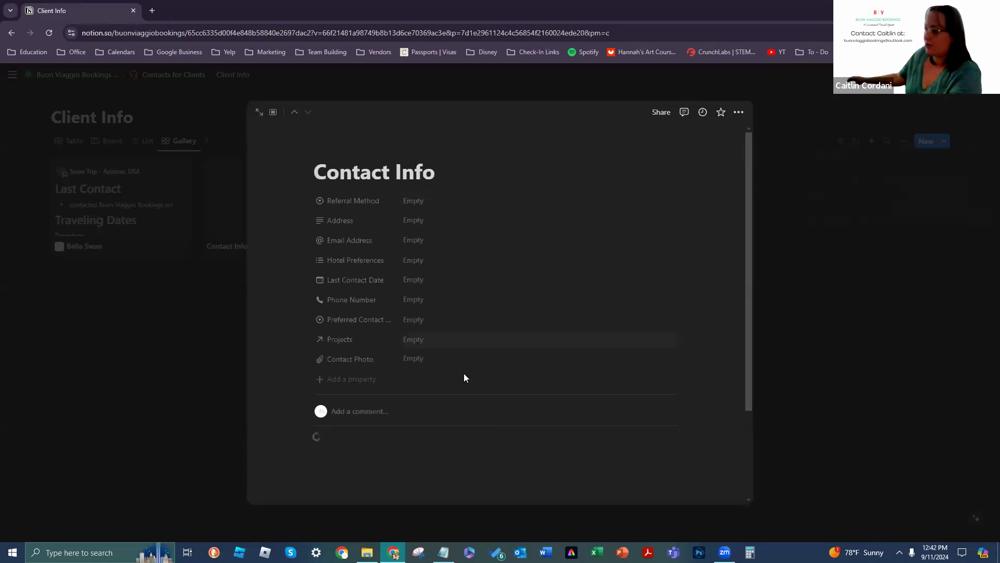
scroll(330, 444, "down", 4)
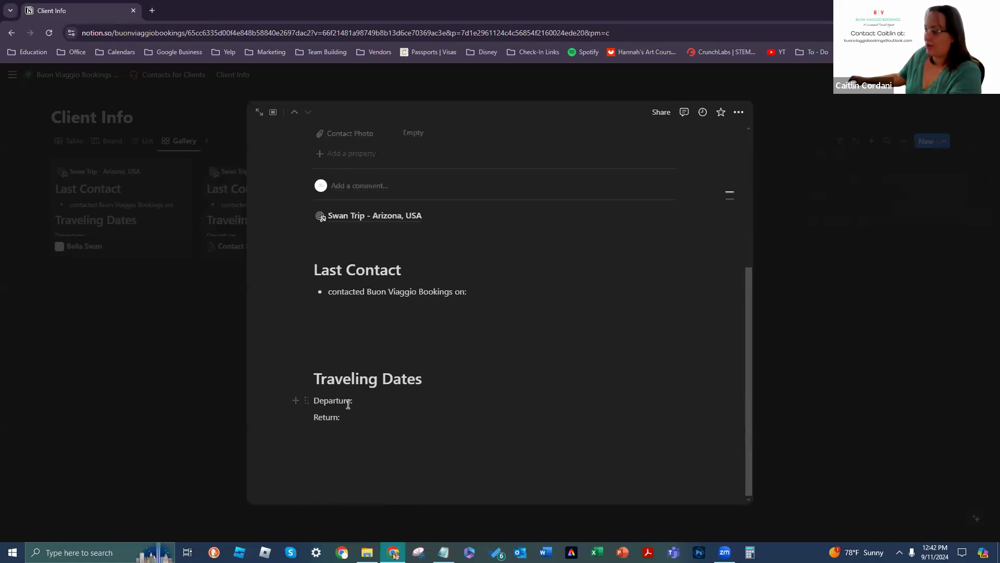
scroll(348, 405, "up", 3)
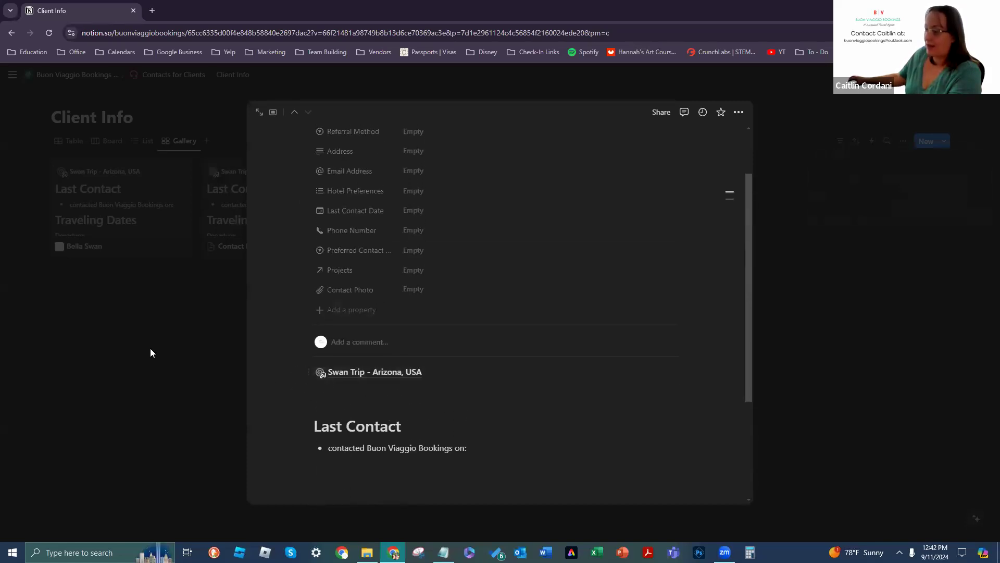
left_click(150, 353)
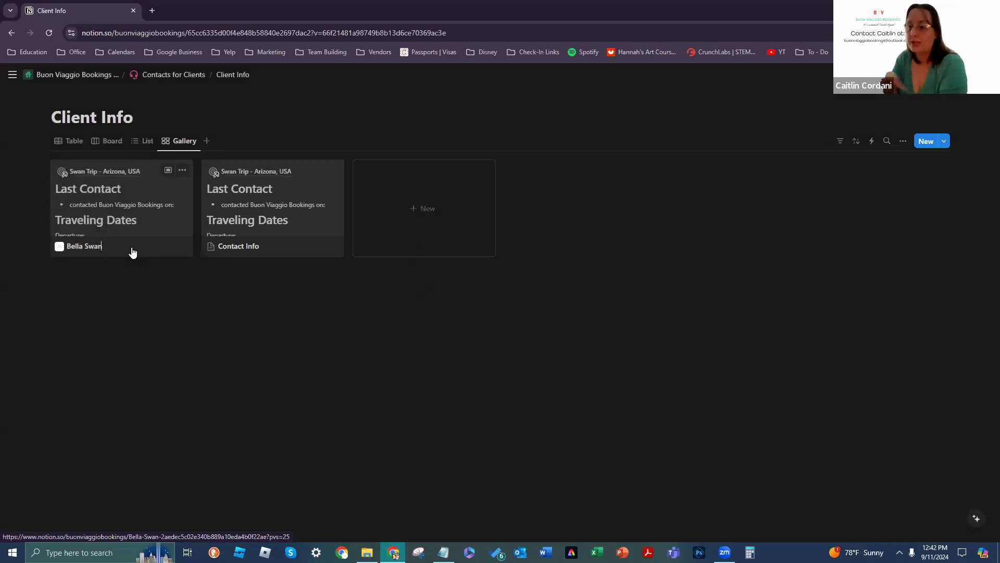
Step: Delete the Swan Trip link block from the existing client's page body and close the page
left_click(168, 170)
scroll(617, 241, "down", 7)
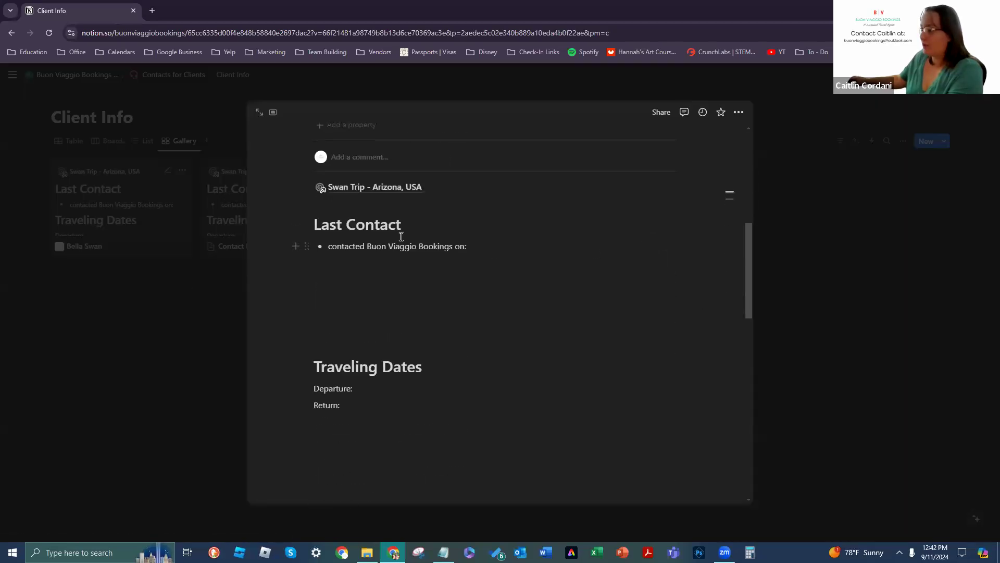
left_click(670, 187)
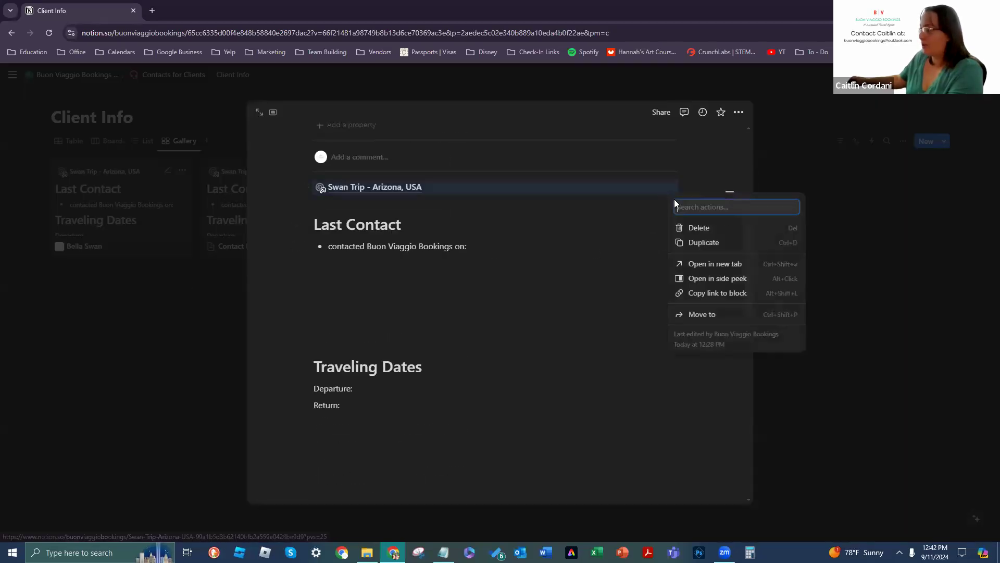
left_click(700, 233)
scroll(541, 331, "up", 4)
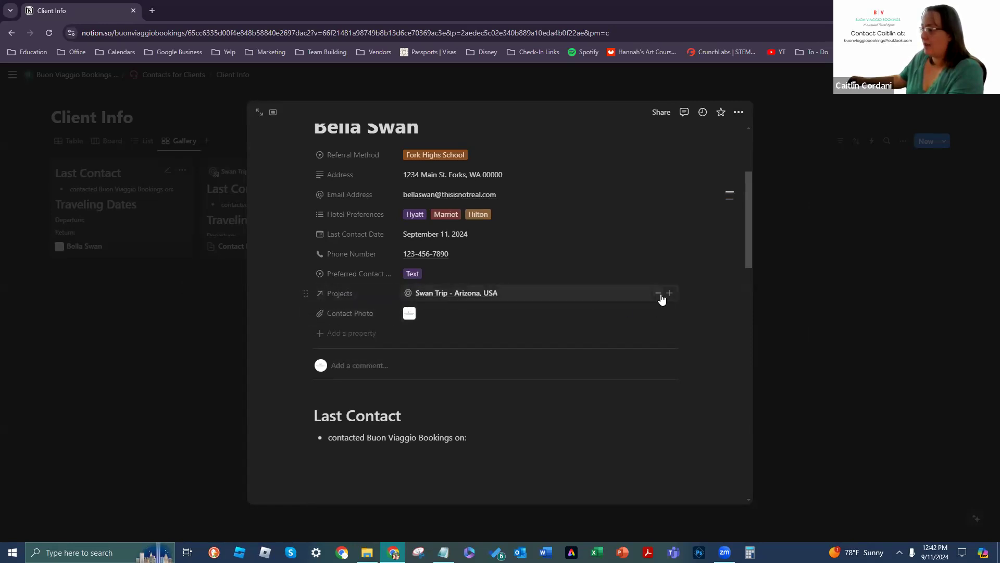
left_click(881, 298)
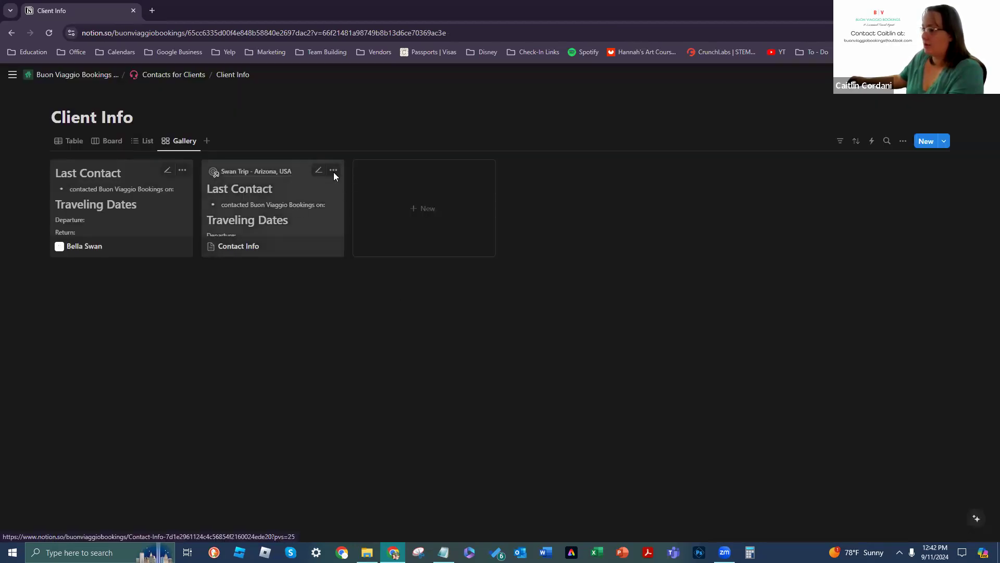
Step: Delete the Contact Info test card and create another new Client Info entry
left_click(333, 170)
left_click(362, 262)
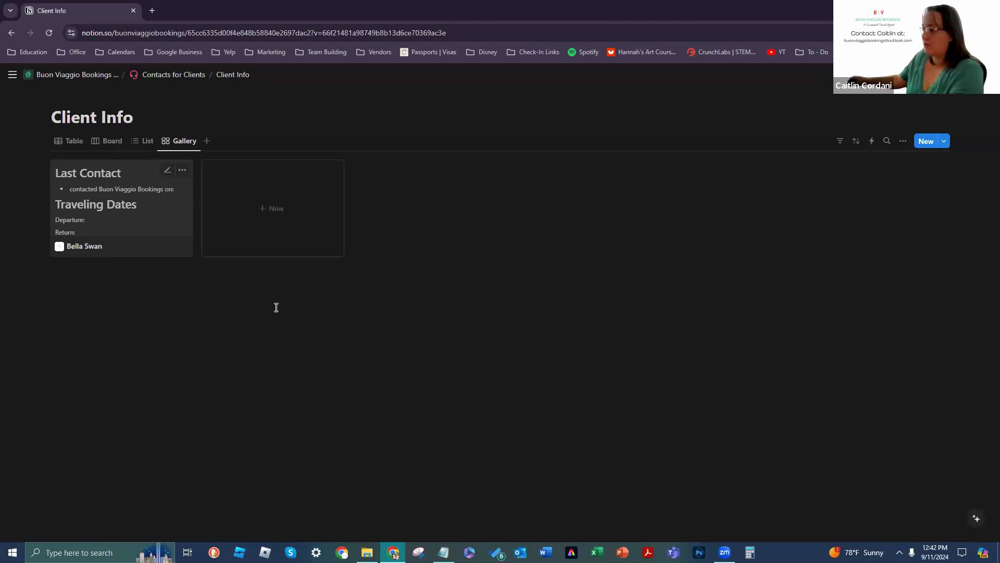
left_click(264, 222)
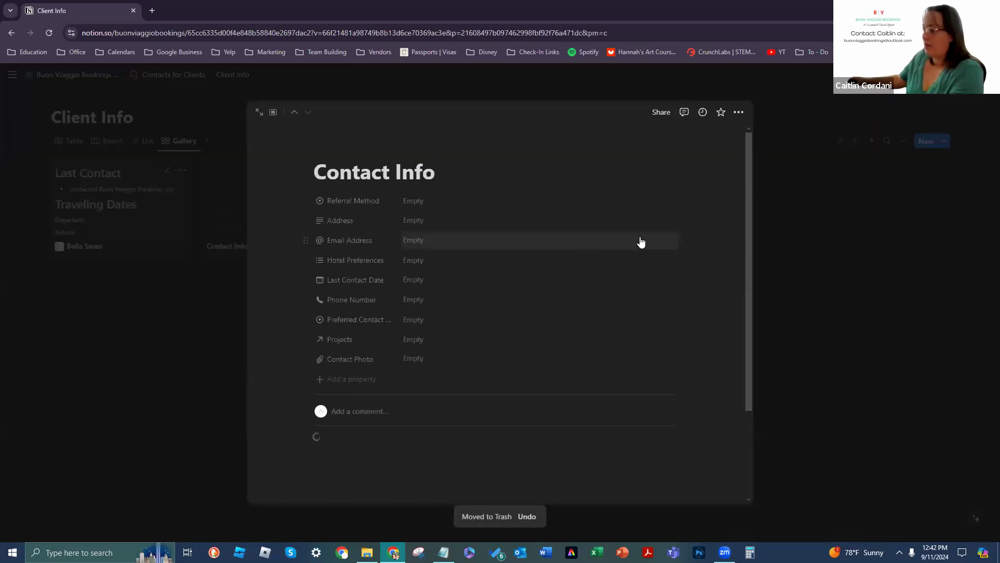
scroll(588, 308, "down", 2)
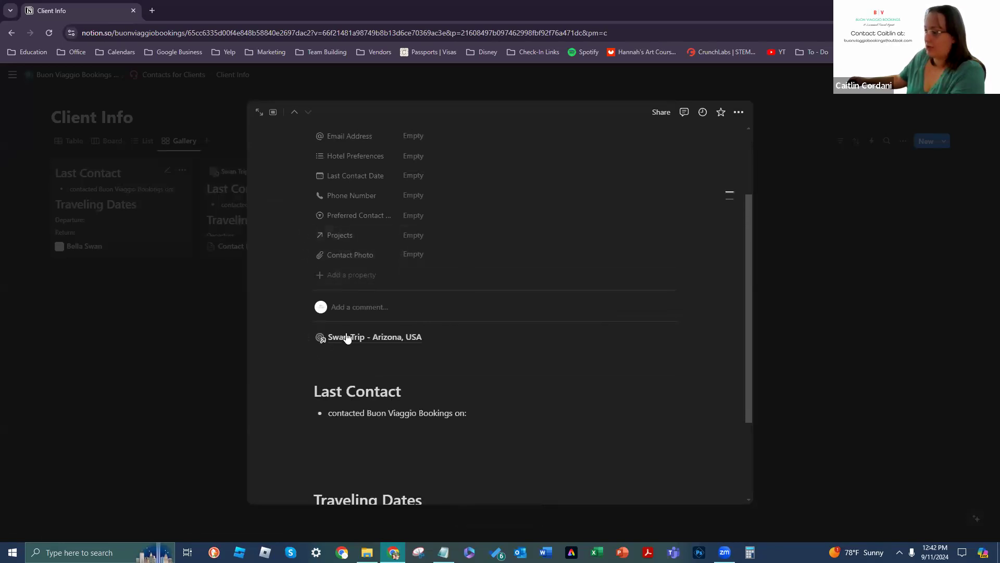
Step: Erase the Traveling Dates and Last Contact text and delete the Swan Trip link block from the new entry
left_click(669, 345)
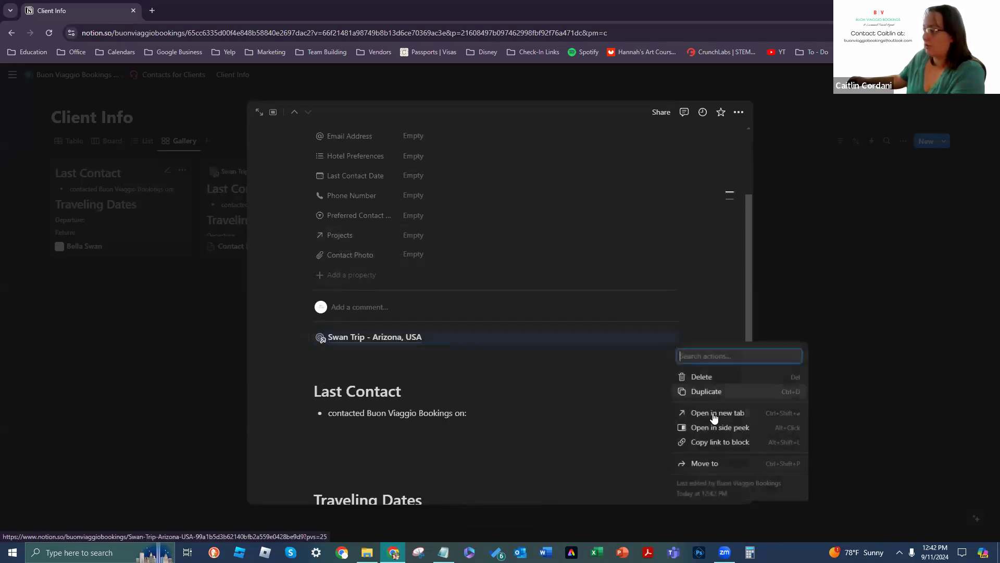
left_click(645, 369)
scroll(482, 477, "down", 2)
left_click(488, 471)
key("BackSpace")
key("BackSpace")
key("BackSpace")
key("BackSpace")
key("BackSpace")
key("BackSpace")
key("BackSpace")
key("BackSpace")
key("BackSpace")
key("BackSpace")
key("BackSpace")
key("BackSpace")
key("BackSpace")
key("BackSpace")
key("BackSpace")
key("BackSpace")
key("BackSpace")
key("BackSpace")
key("BackSpace")
key("BackSpace")
key("BackSpace")
key("BackSpace")
key("BackSpace")
key("BackSpace")
key("BackSpace")
key("BackSpace")
key("BackSpace")
key("BackSpace")
key("BackSpace")
key("BackSpace")
key("BackSpace")
key("BackSpace")
key("BackSpace")
key("BackSpace")
key("BackSpace")
key("BackSpace")
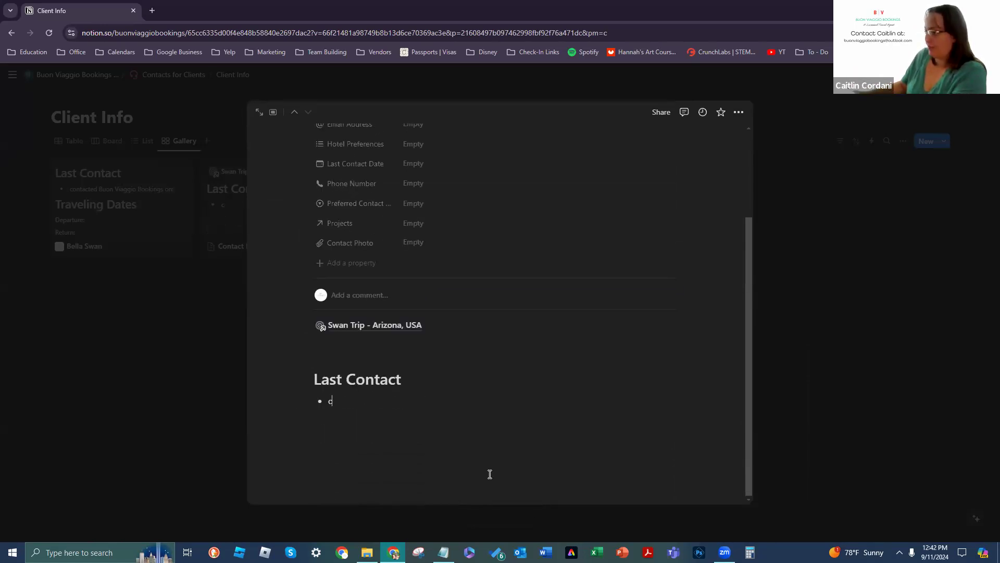
key("BackSpace")
key("BackSpace")
key("BackSpace")
key("BackSpace")
key("BackSpace")
key("BackSpace")
key("BackSpace")
key("BackSpace")
key("BackSpace")
key("BackSpace")
key("BackSpace")
key("BackSpace")
key("BackSpace")
key("BackSpace")
key("BackSpace")
key("BackSpace")
key("BackSpace")
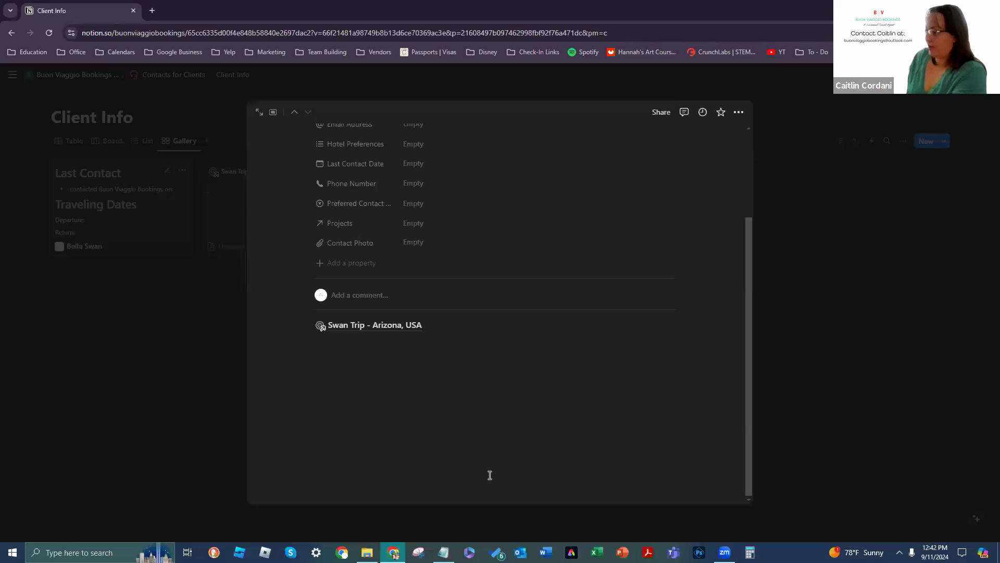
left_click(306, 325)
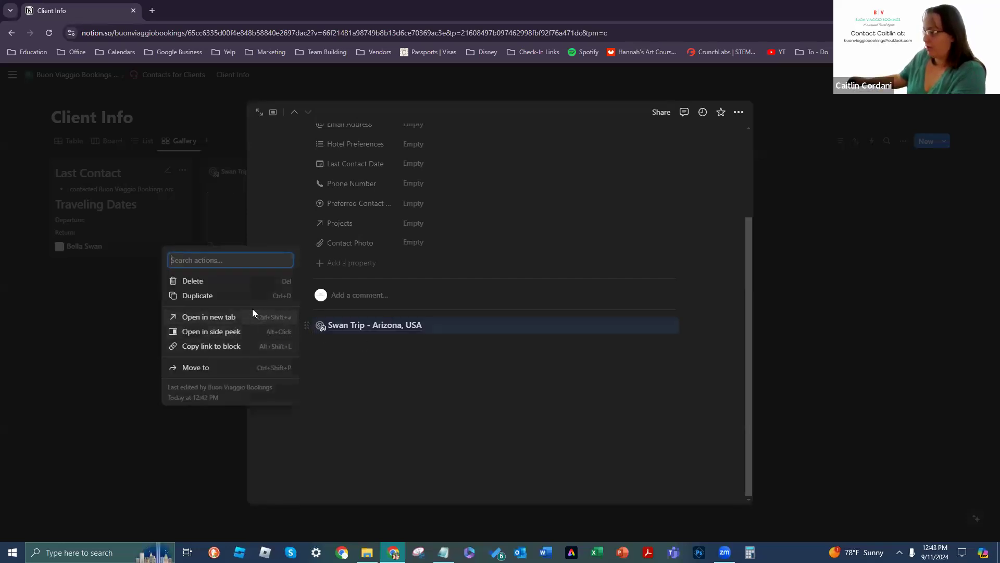
left_click(244, 278)
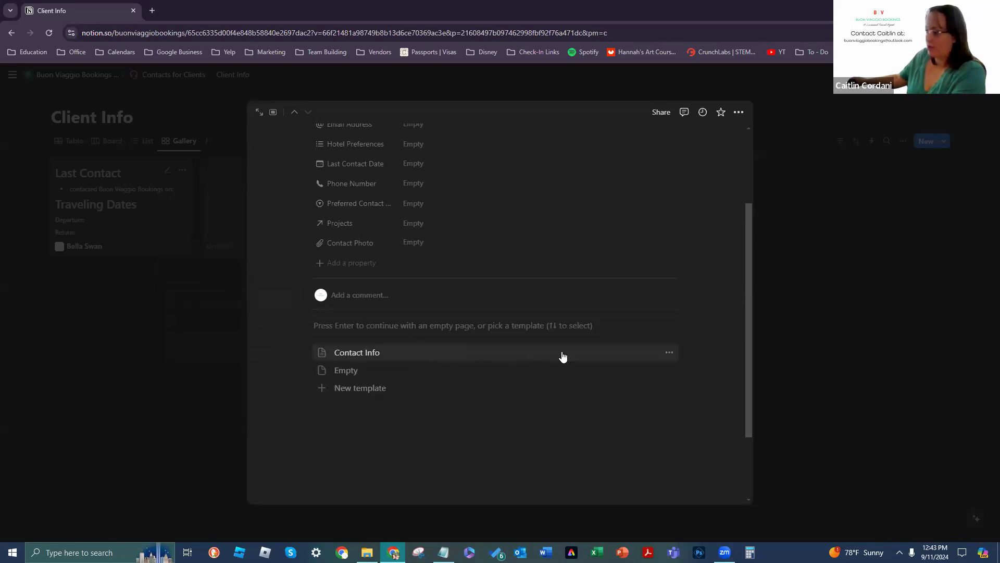
left_click(670, 353)
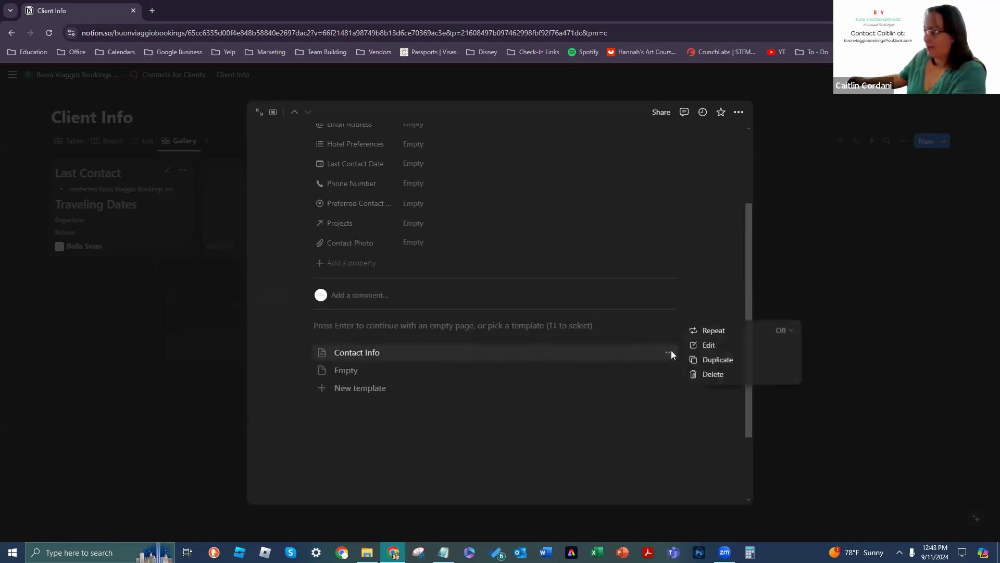
Step: In the Contact Info template, delete the Swan Trip - Arizona, USA block and the empty line above Last Contact
left_click(708, 345)
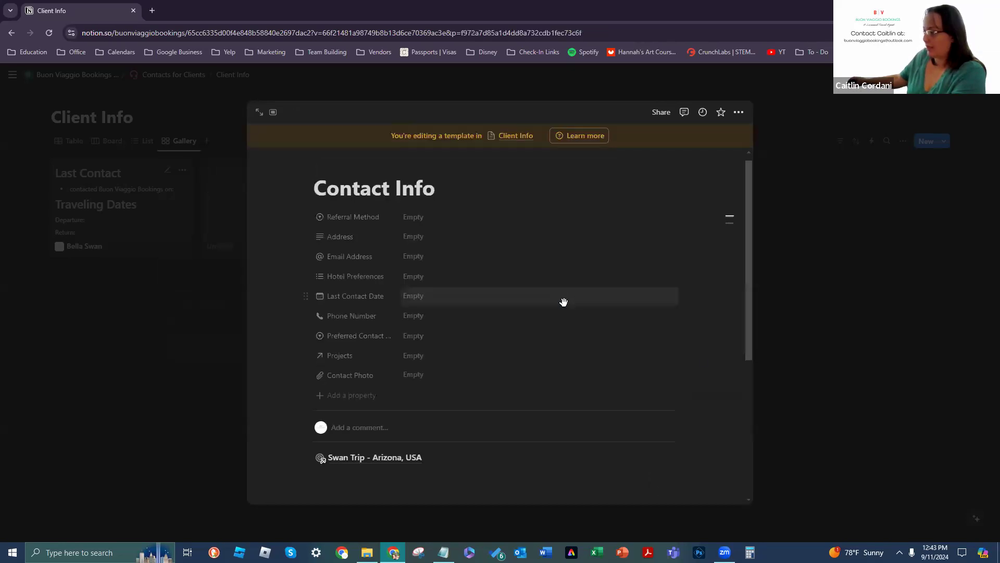
scroll(371, 293, "down", 3)
left_click(308, 308)
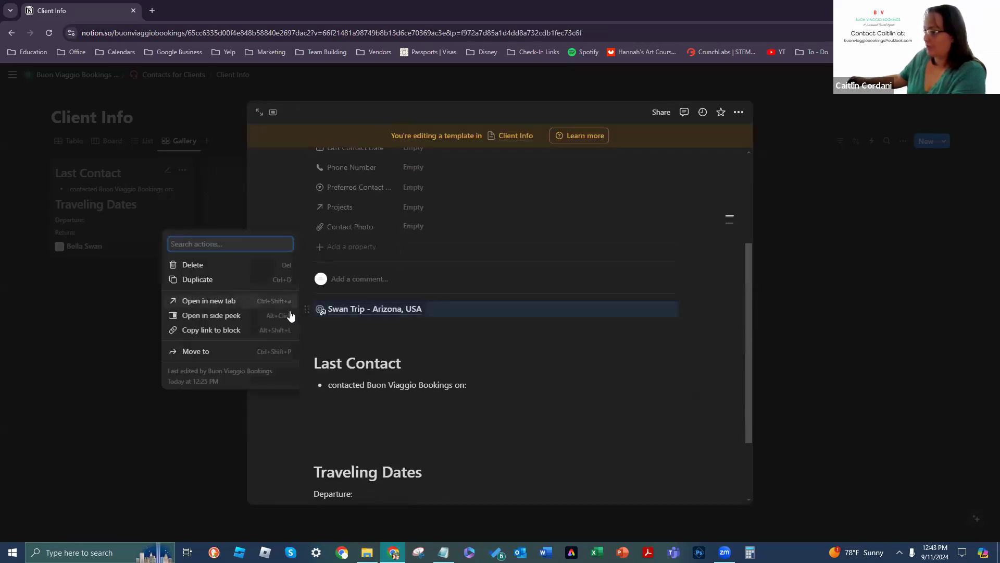
left_click(279, 269)
left_click(339, 324)
left_click(316, 343)
key("BackSpace")
key("BackSpace")
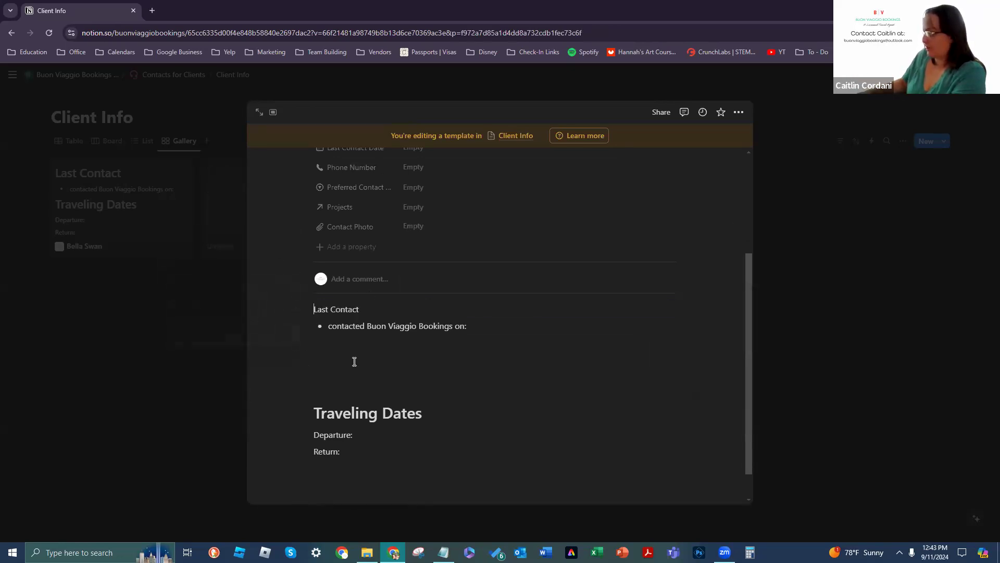
Step: Restore Last Contact as a Heading 1 and close the template back to the gallery
left_click(308, 310)
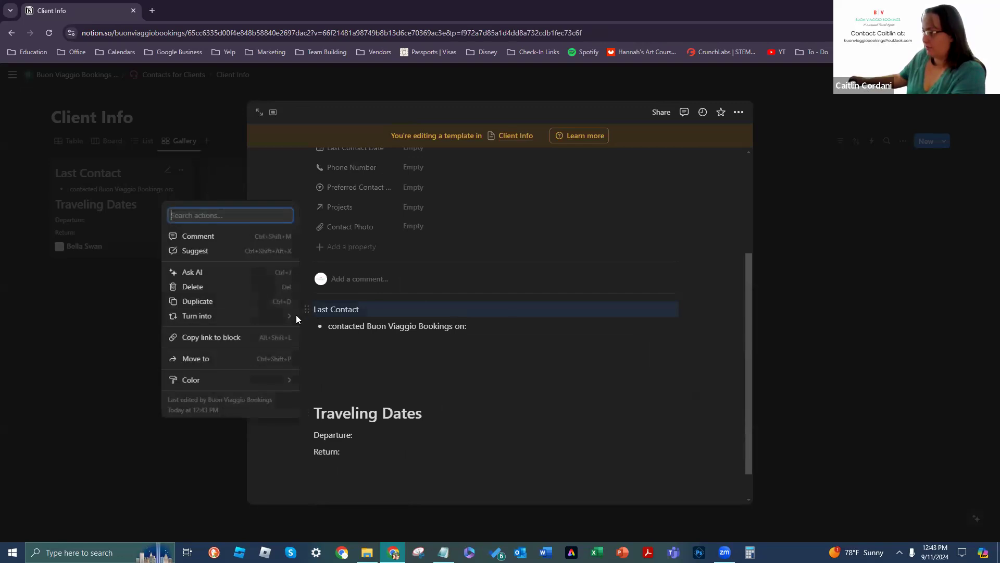
mouse_move(296, 315)
left_click(358, 178)
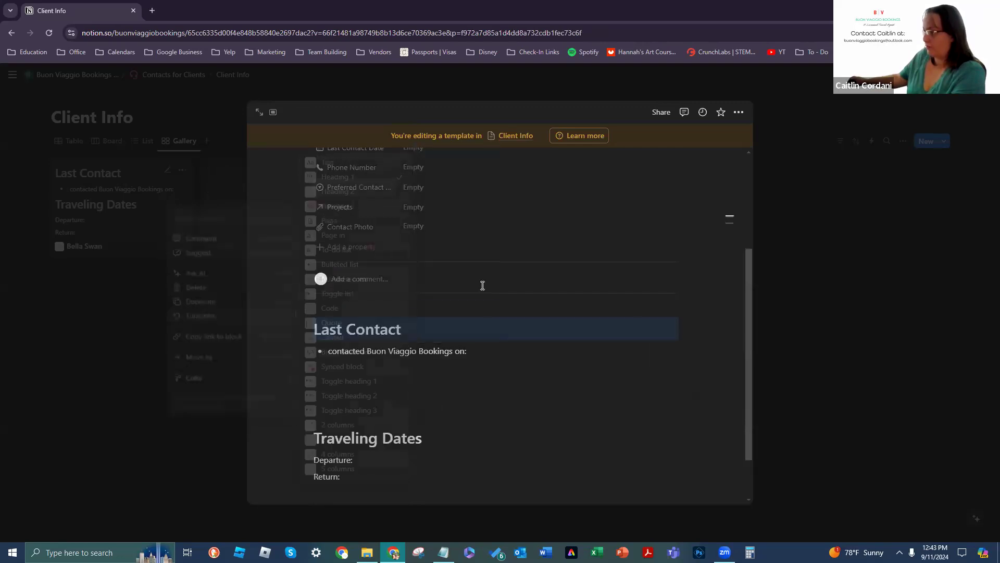
left_click(554, 398)
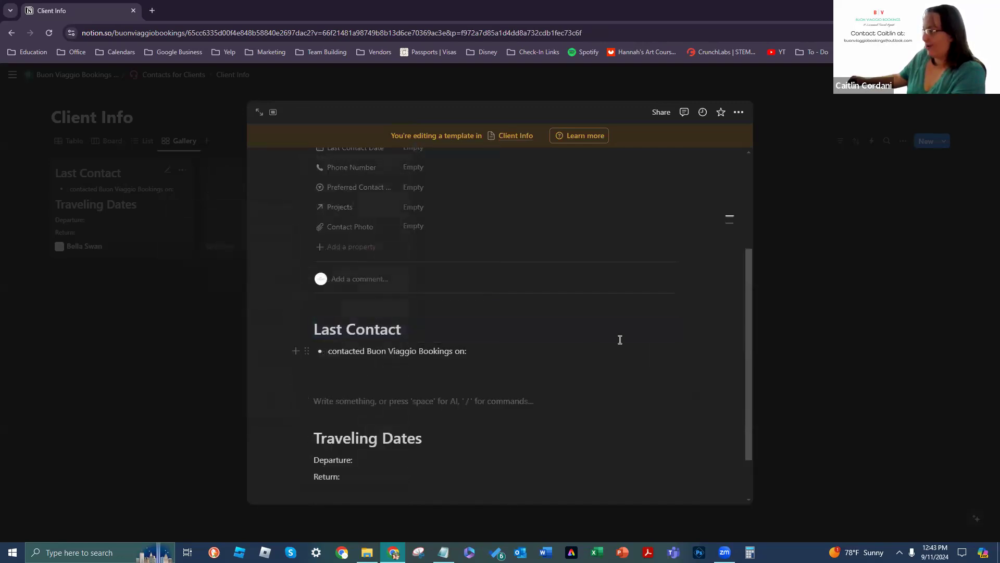
scroll(620, 339, "up", 3)
left_click(849, 365)
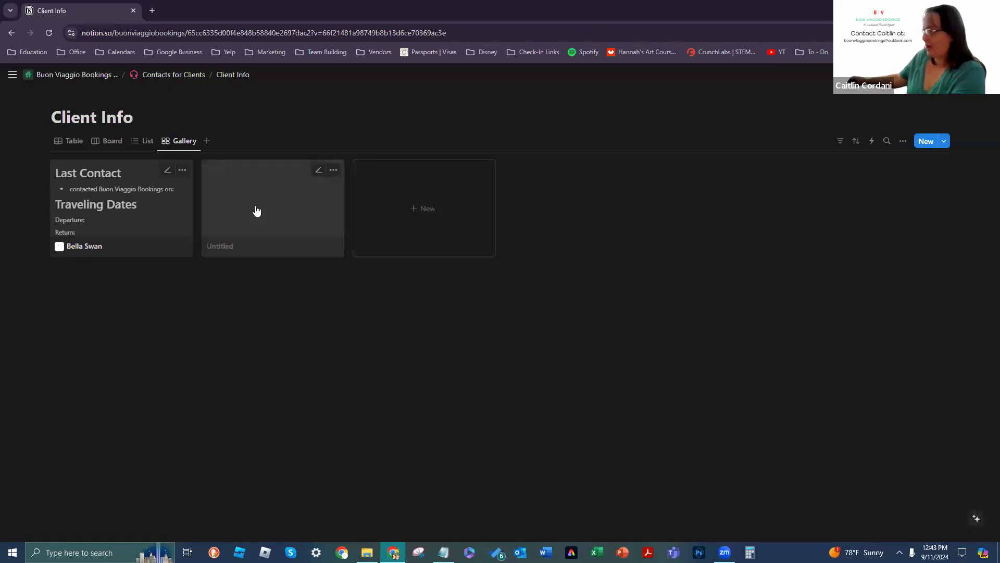
Step: Delete the Untitled test card and create a new client page from the Contact Info template
left_click(333, 170)
left_click(361, 261)
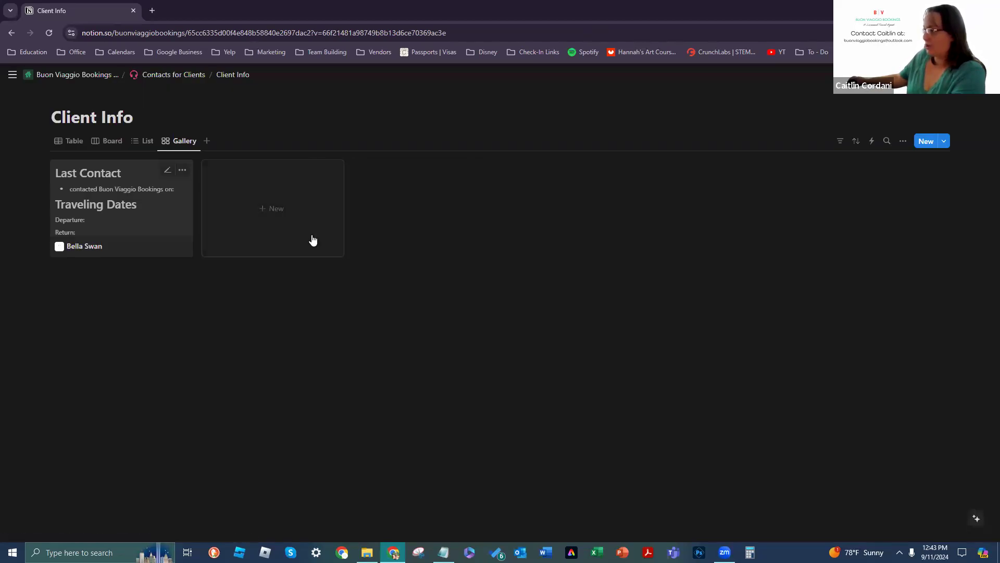
left_click(313, 240)
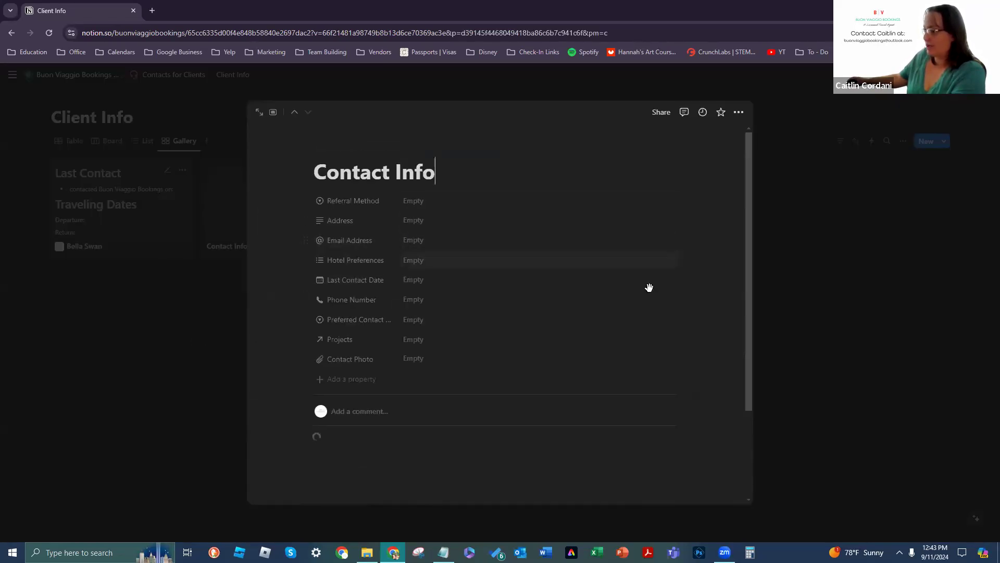
scroll(657, 338, "down", 2)
scroll(661, 422, "down", 1)
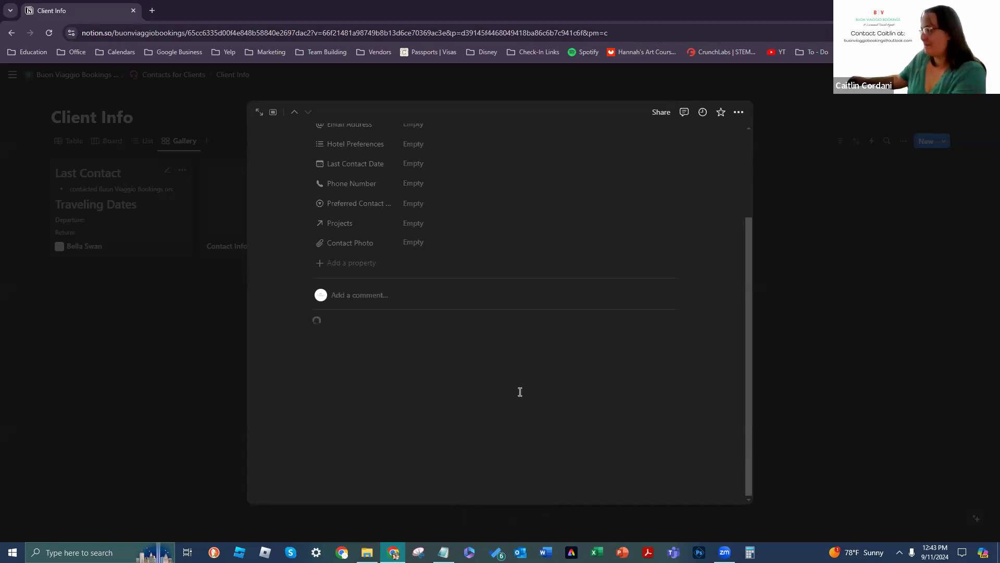
scroll(527, 397, "up", 1)
scroll(522, 379, "down", 3)
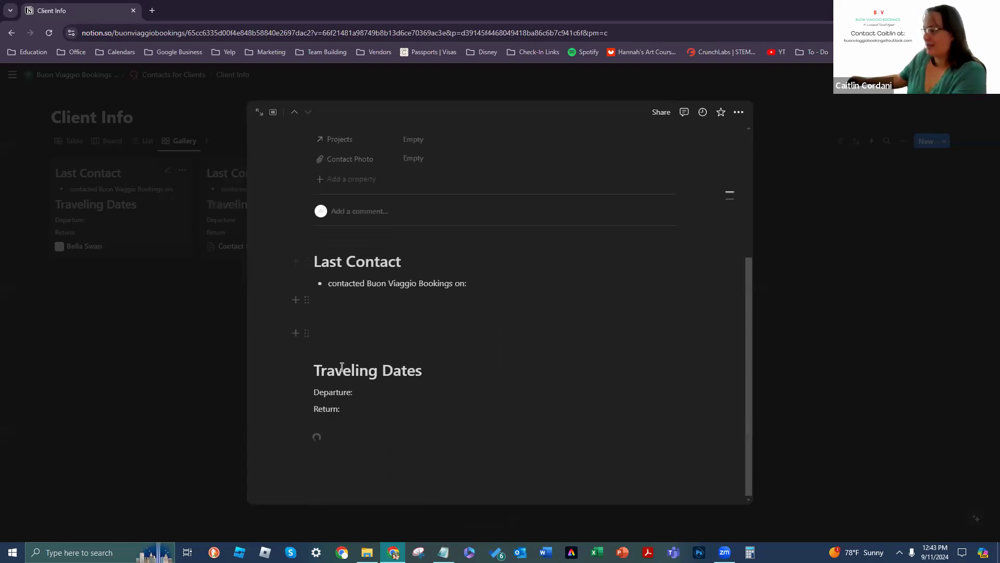
scroll(539, 392, "up", 5)
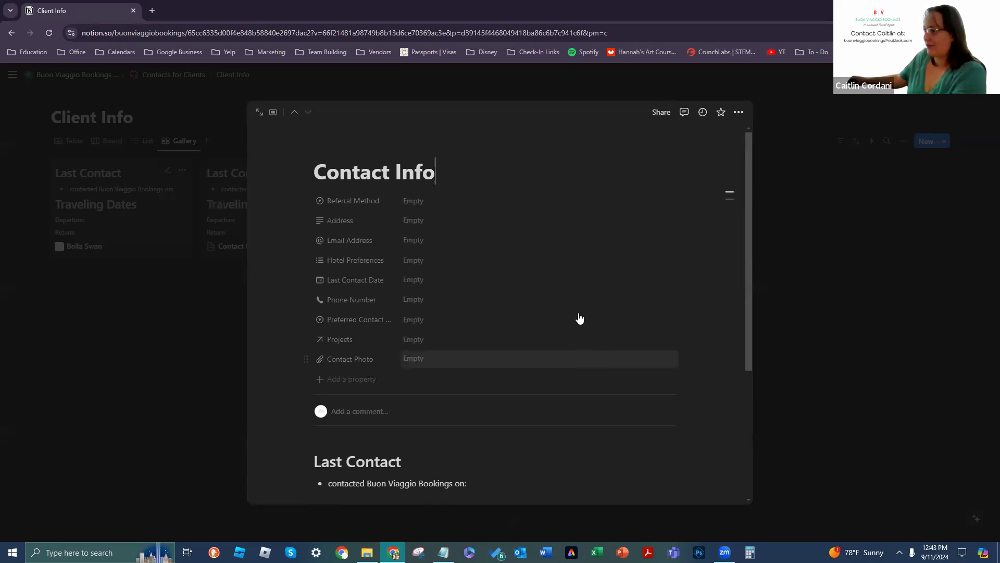
scroll(583, 473, "down", 3)
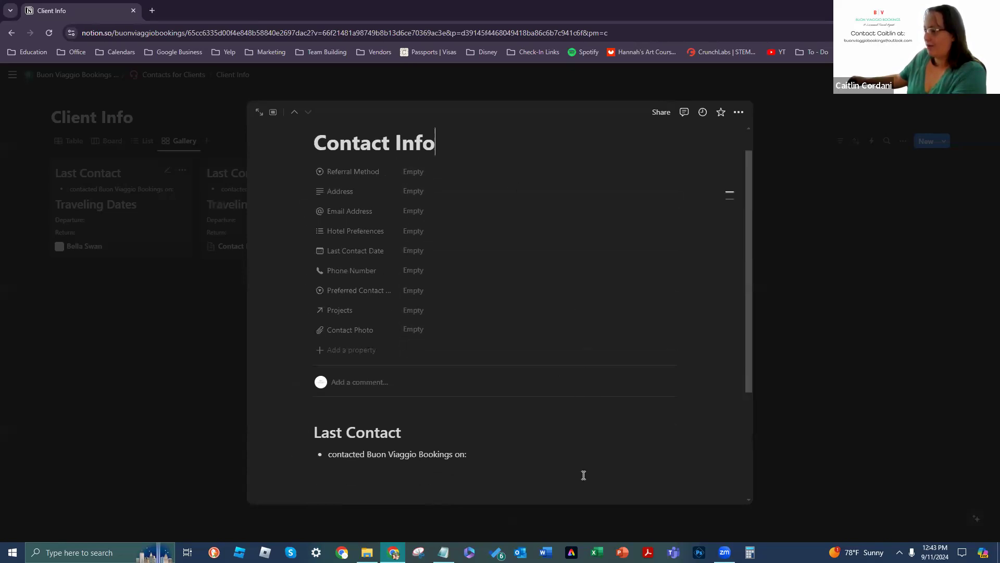
scroll(578, 467, "up", 2)
scroll(531, 201, "up", 1)
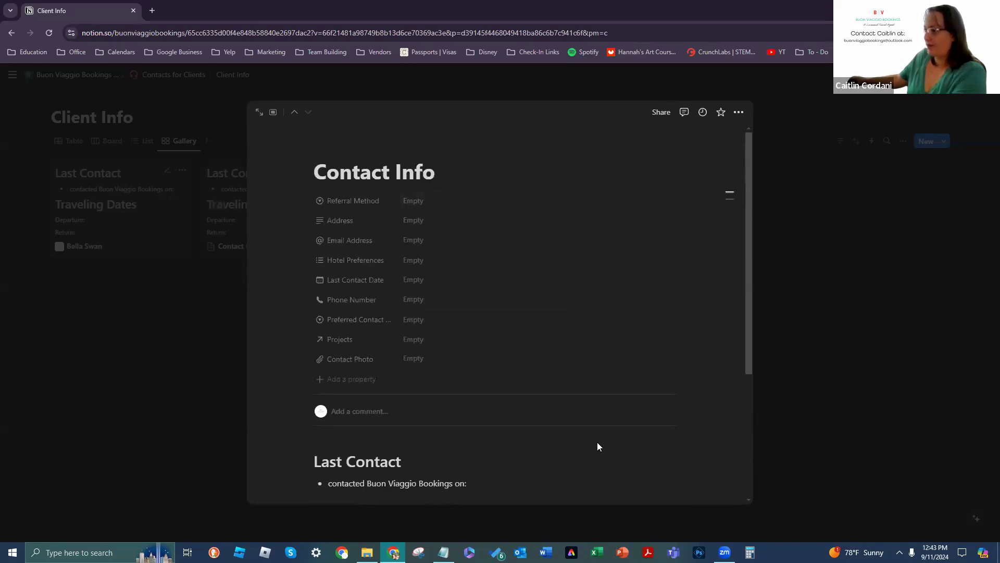
scroll(594, 443, "down", 3)
scroll(594, 443, "up", 3)
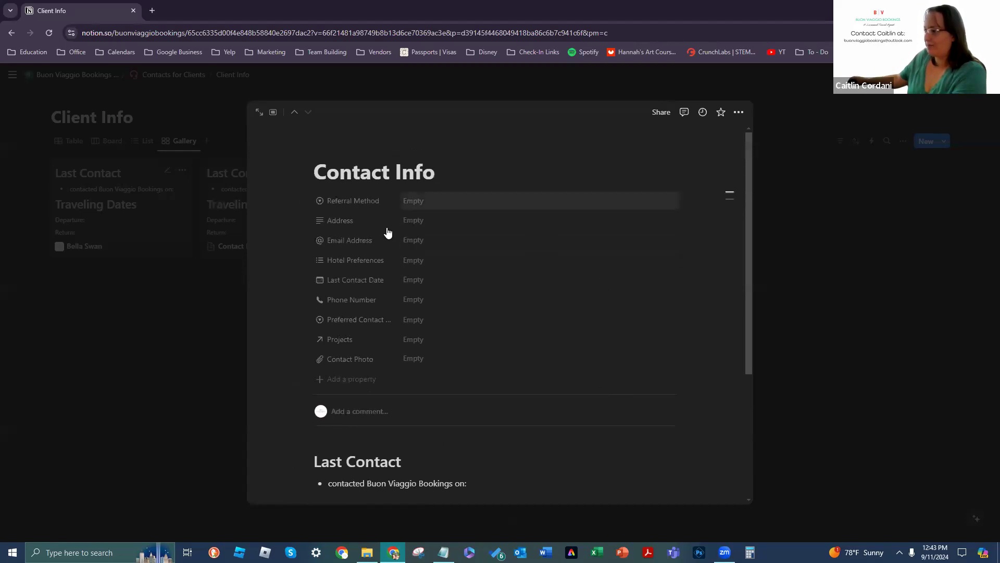
Step: Clear the page's Contact Info title so it becomes Untitled, then reopen the Untitled card
left_click_drag(462, 168, 312, 172)
key("BackSpace")
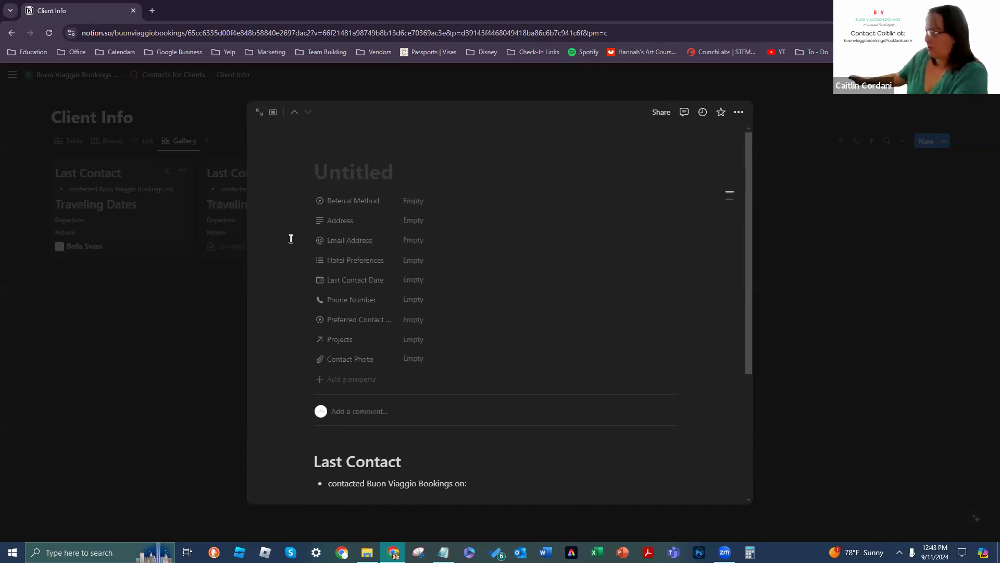
left_click(150, 476)
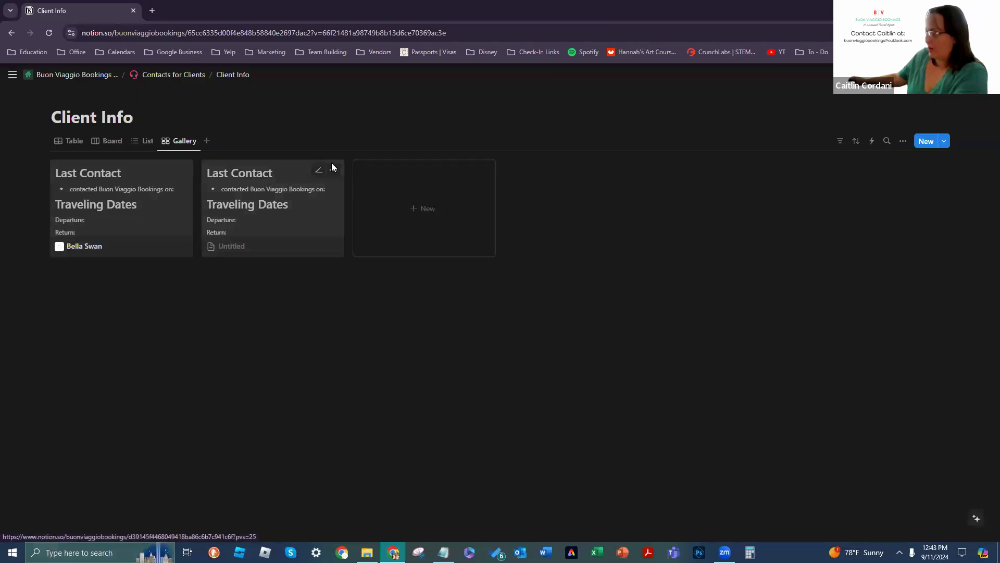
left_click(332, 163)
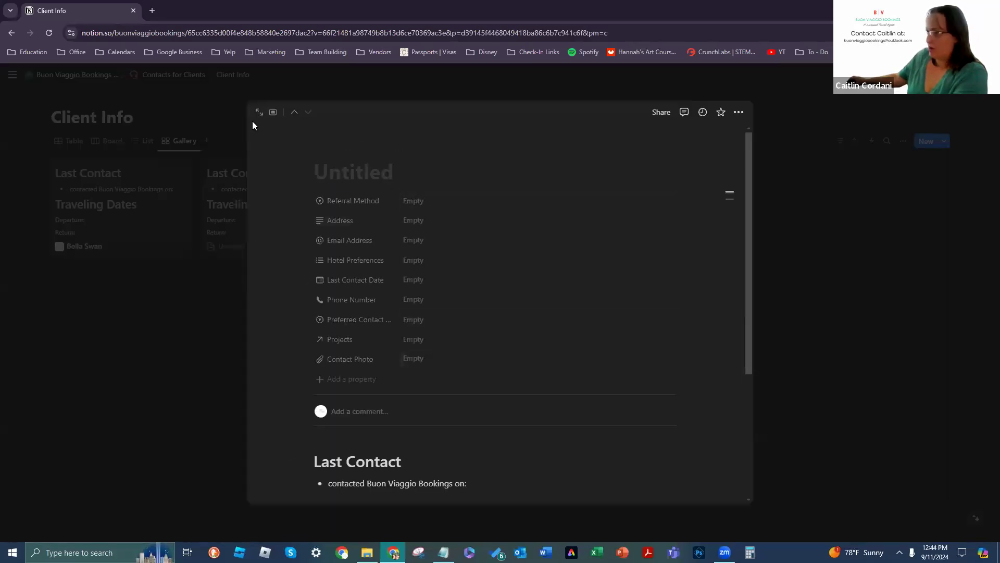
scroll(411, 211, "down", 1)
scroll(490, 316, "up", 1)
scroll(530, 448, "down", 1)
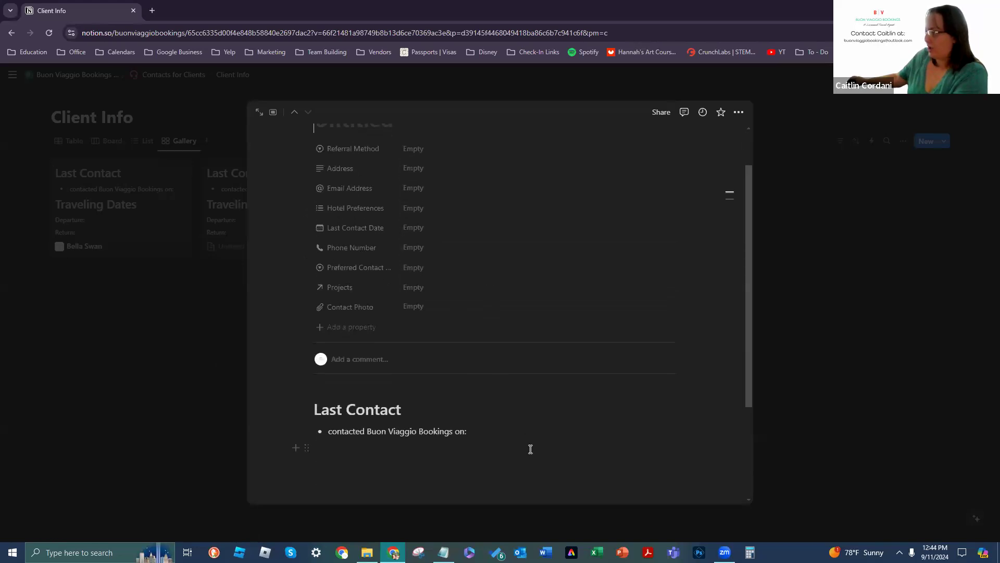
left_click(738, 115)
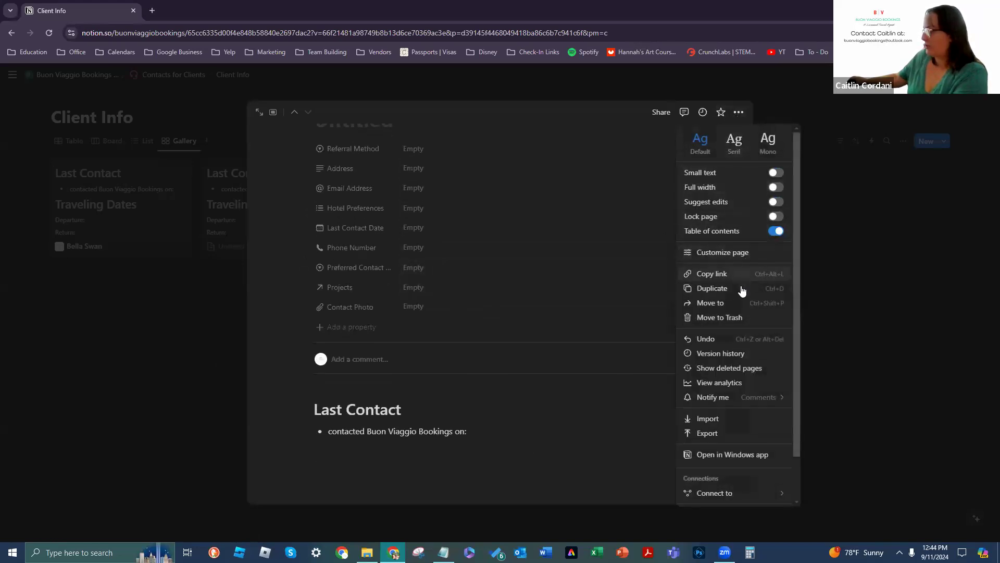
Step: Delete the Last Contact and Traveling Dates sections from the test page's body
left_click(731, 257)
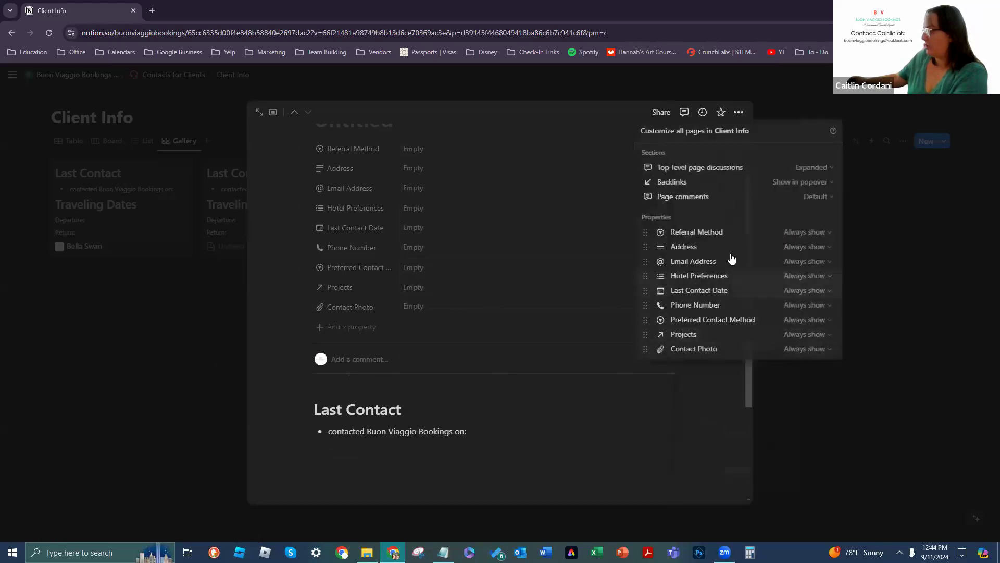
left_click(593, 492)
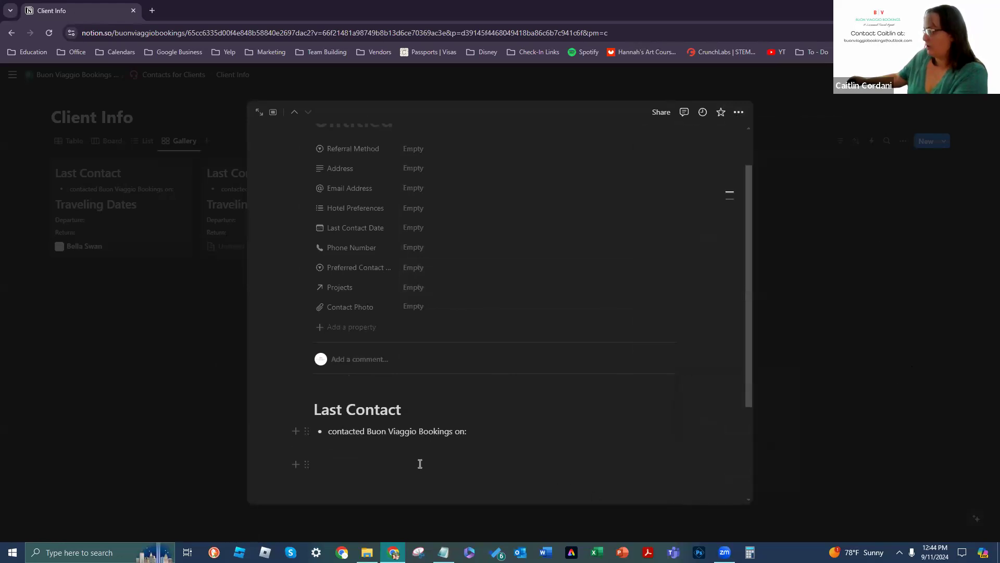
left_click_drag(352, 426, 300, 382)
key("BackSpace")
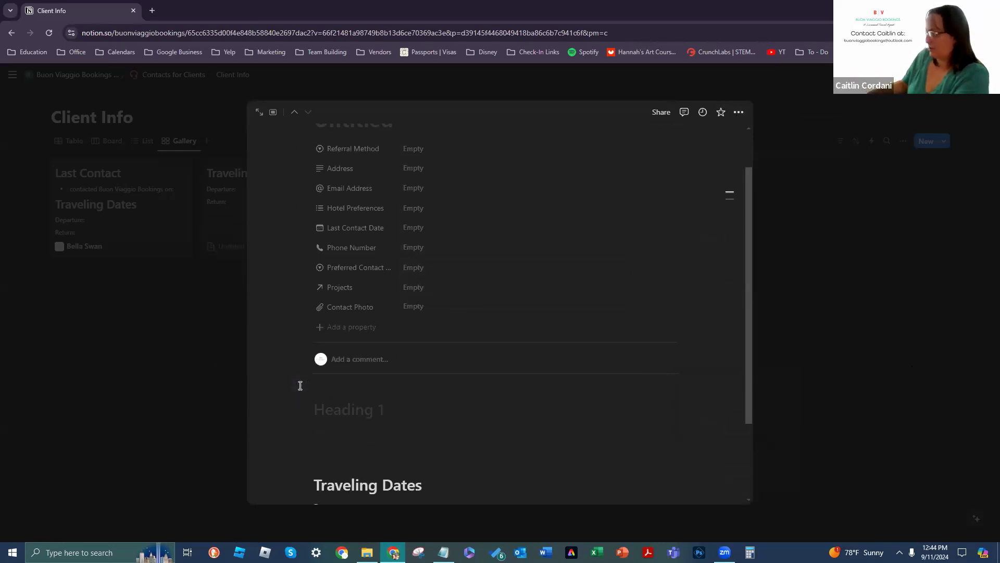
scroll(384, 426, "down", 2)
left_click(367, 422)
key("BackSpace")
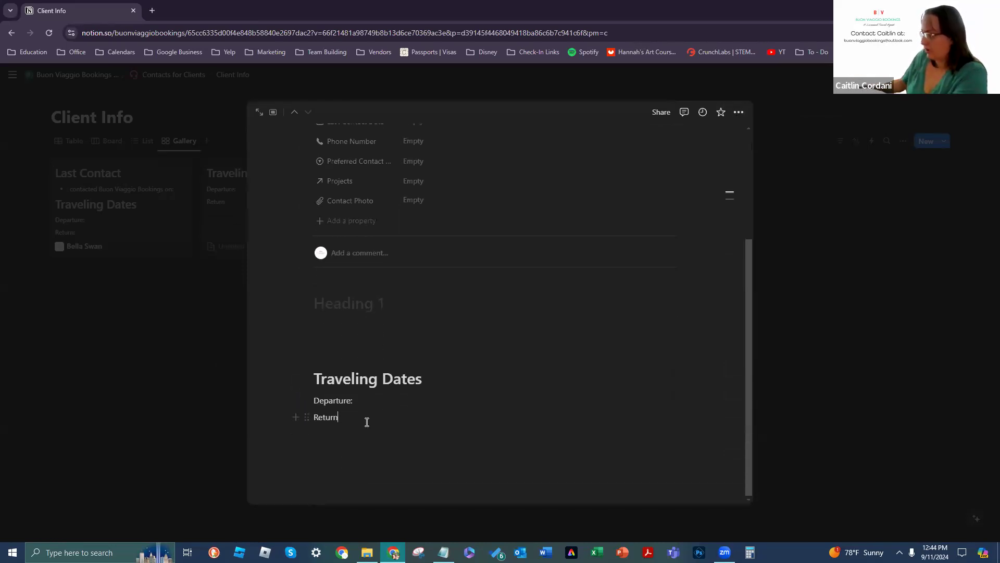
key("BackSpace")
key("BackSpace")
key("BackSpace")
key("BackSpace")
key("BackSpace")
key("BackSpace")
key("BackSpace")
key("BackSpace")
key("BackSpace")
key("BackSpace")
key("BackSpace")
key("BackSpace")
key("BackSpace")
key("BackSpace")
key("BackSpace")
key("BackSpace")
key("BackSpace")
key("BackSpace")
key("BackSpace")
key("BackSpace")
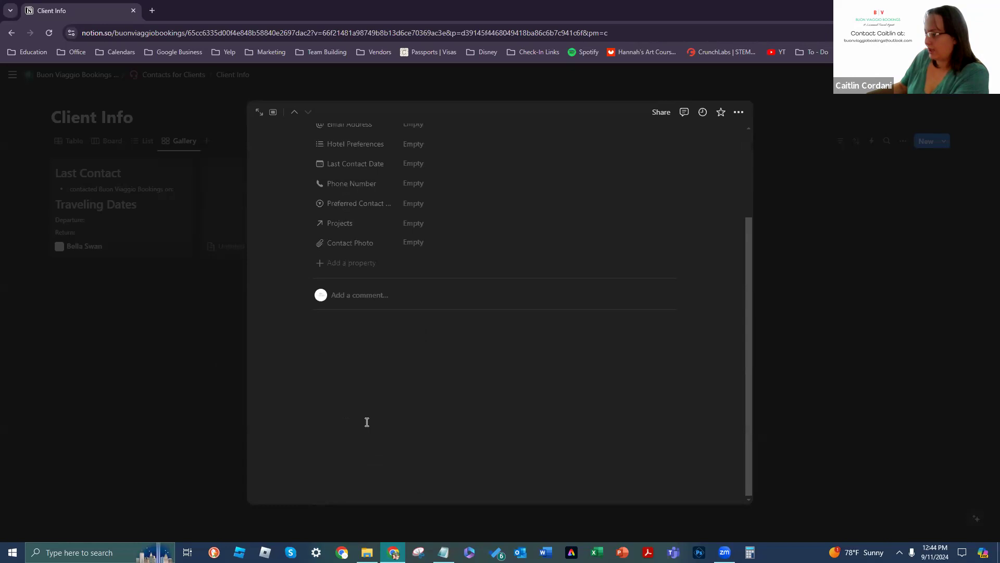
left_click(307, 326)
left_click(327, 333)
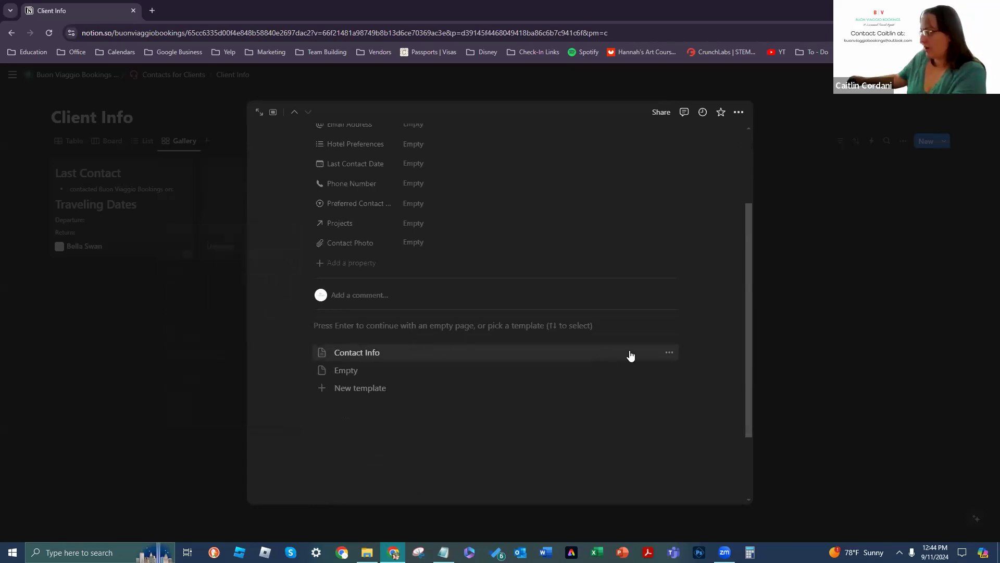
Step: Edit the Contact Info template and delete its default title so it reads Untitled
left_click(669, 353)
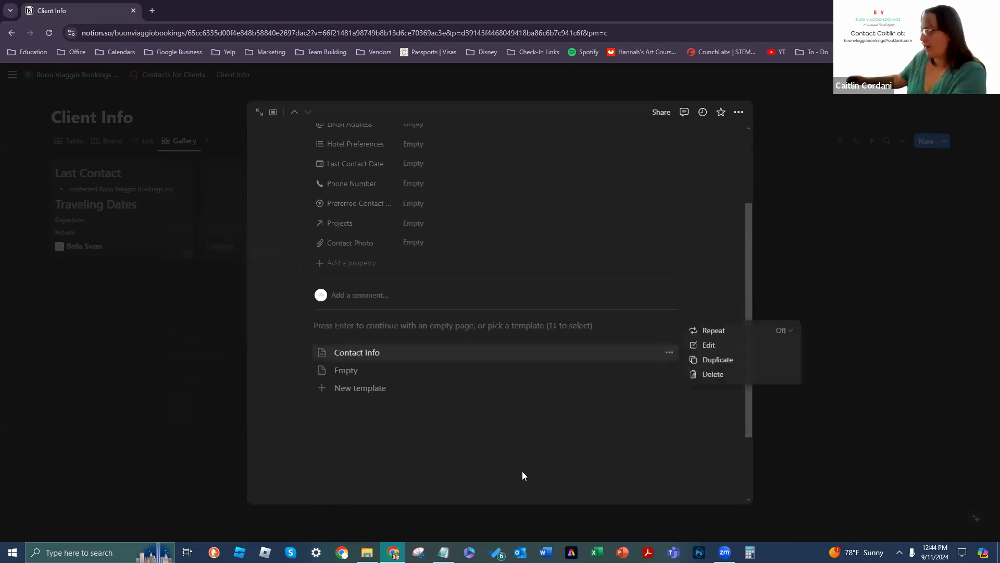
left_click(767, 344)
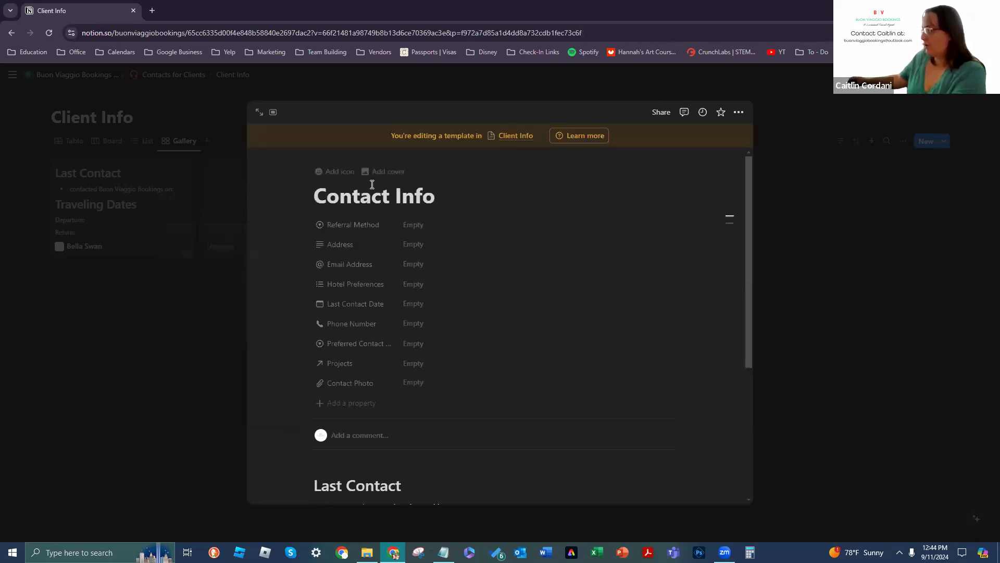
left_click_drag(443, 194, 298, 189)
key("BackSpace")
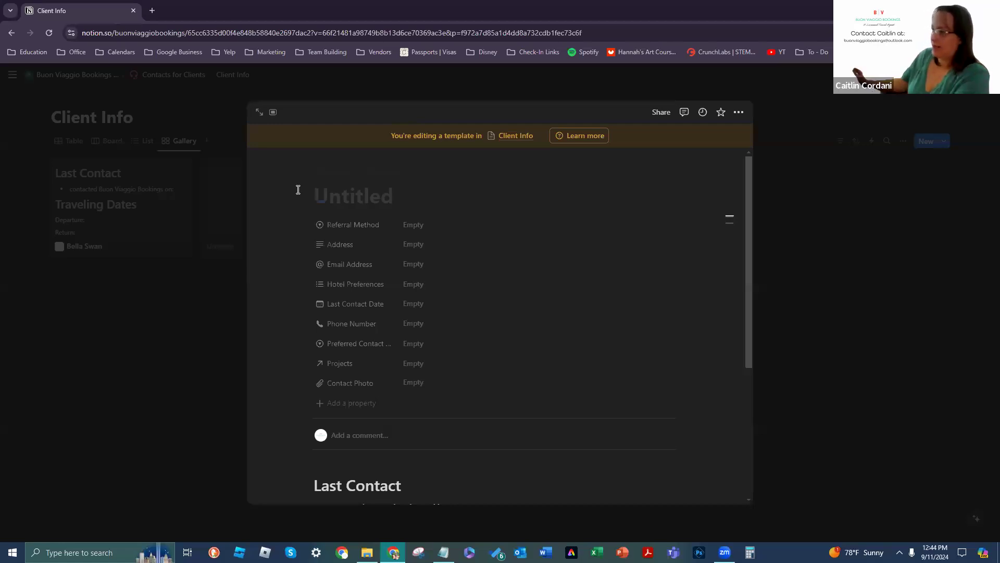
left_click(837, 380)
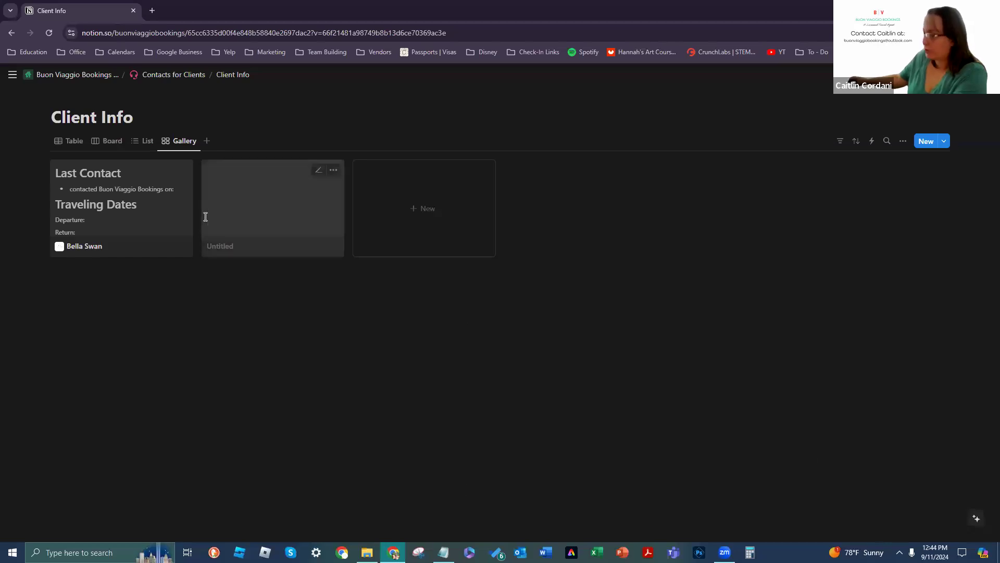
Step: Replace the Untitled card with a fresh Client Info page, close its preview, and switch to Table view
left_click(334, 169)
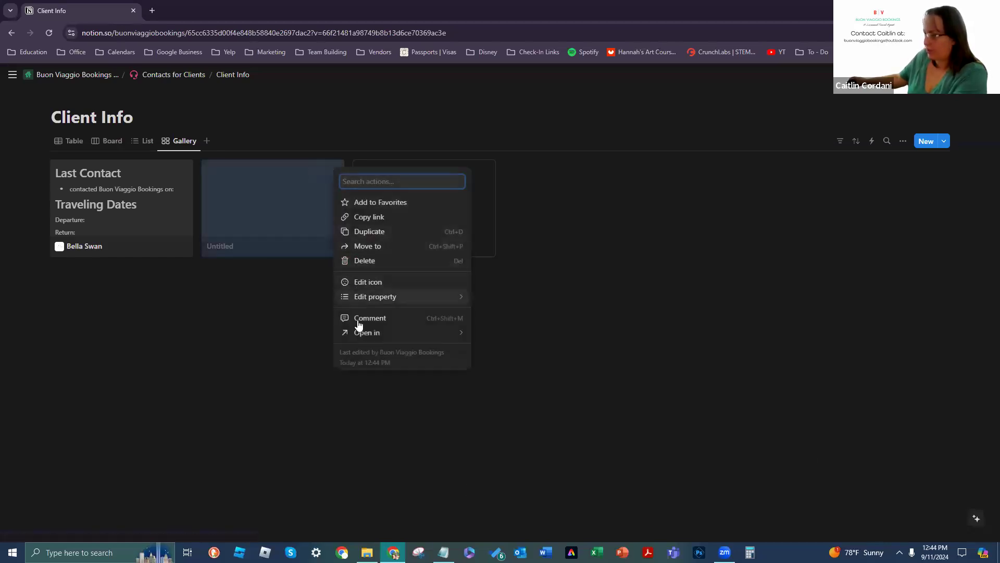
left_click(368, 262)
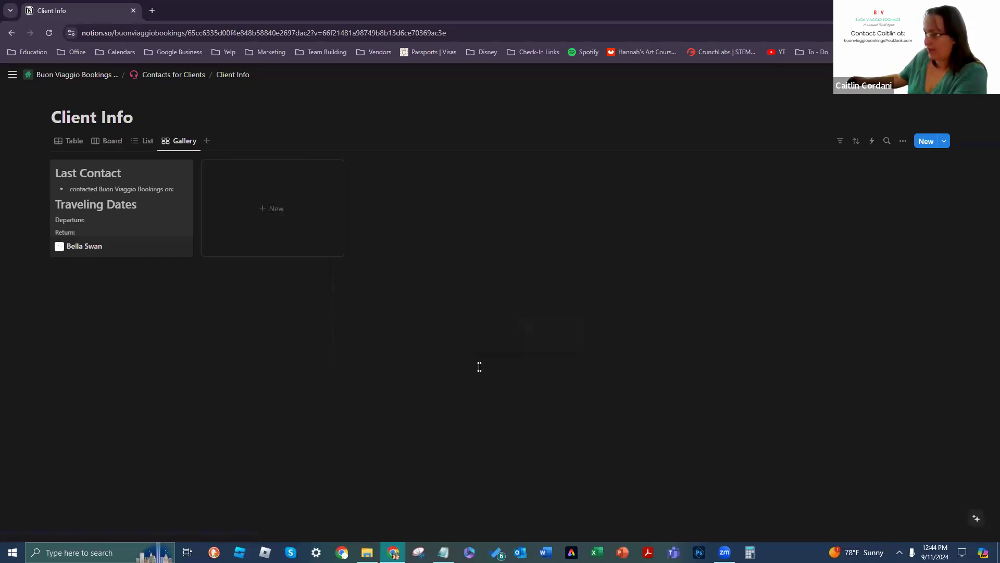
left_click(270, 214)
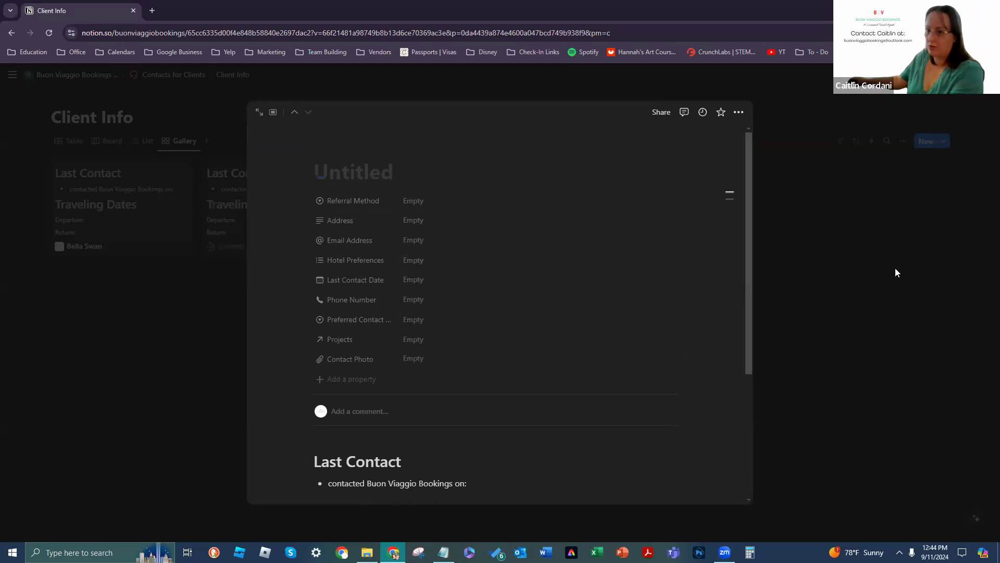
scroll(695, 284, "down", 4)
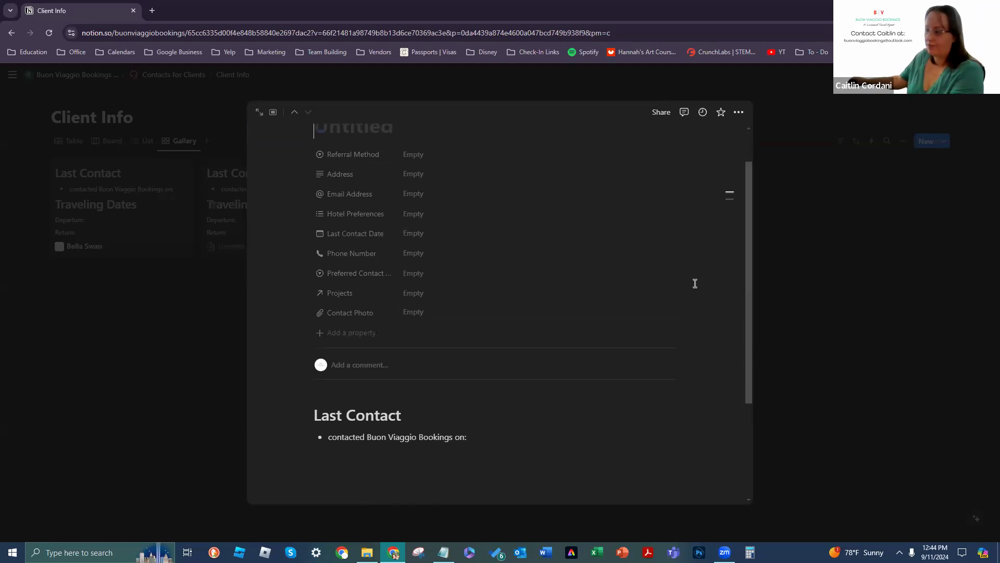
scroll(695, 283, "up", 4)
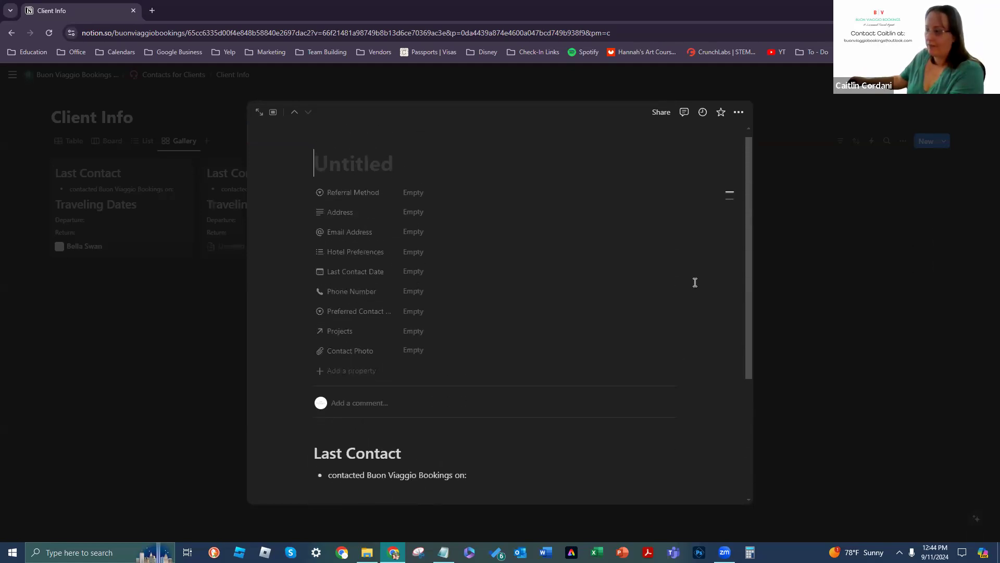
left_click(882, 279)
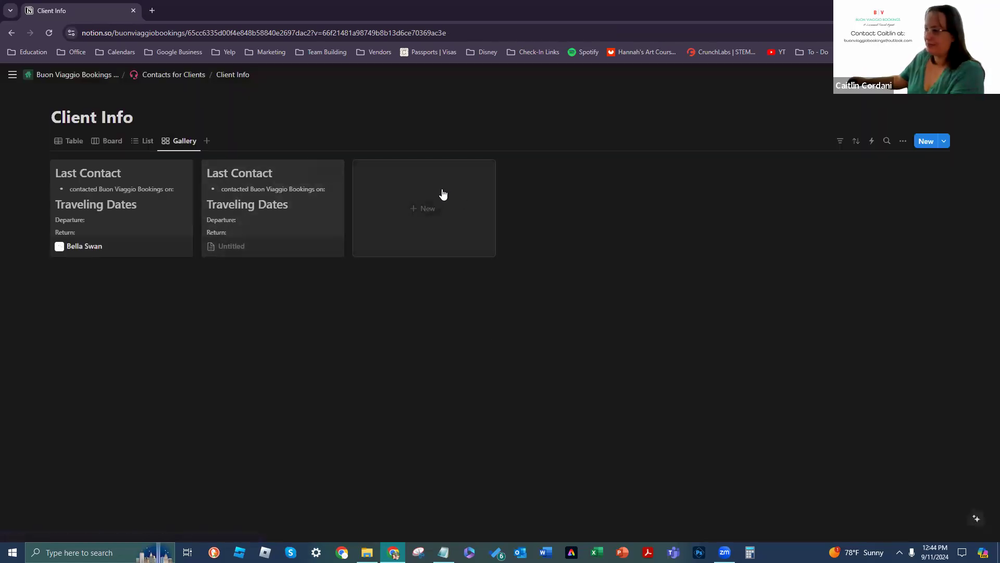
left_click(72, 142)
Step: Enter the second client's full name, e-mail address and phone number in the new row
mouse_move(127, 195)
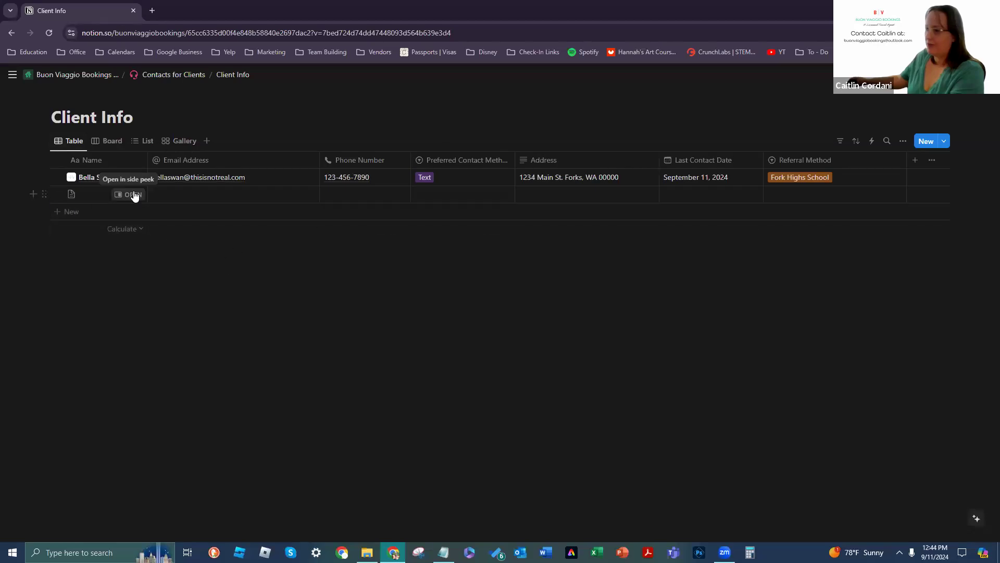
left_click(104, 195)
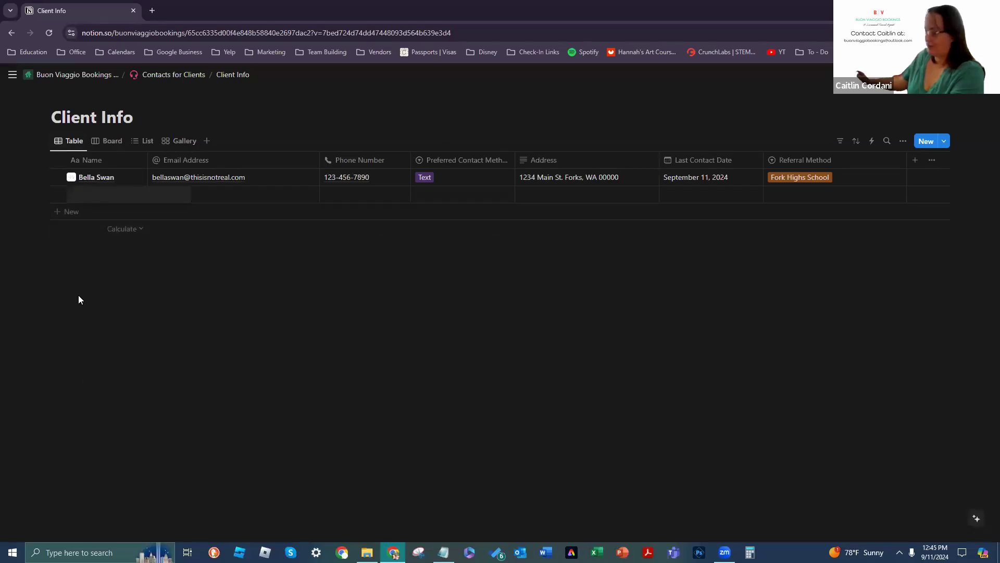
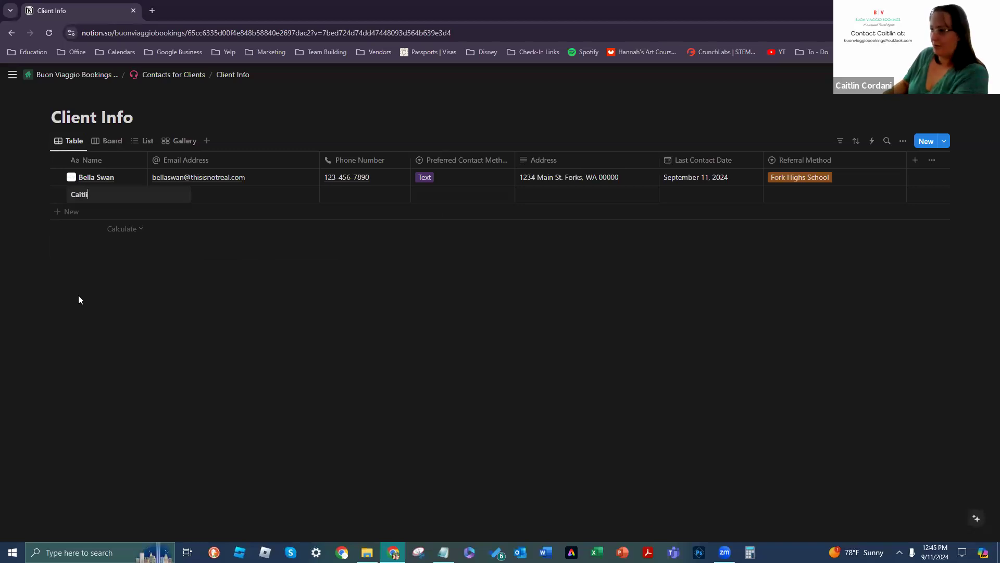
key("Tab")
type("thisisnotreal@gmail.com")
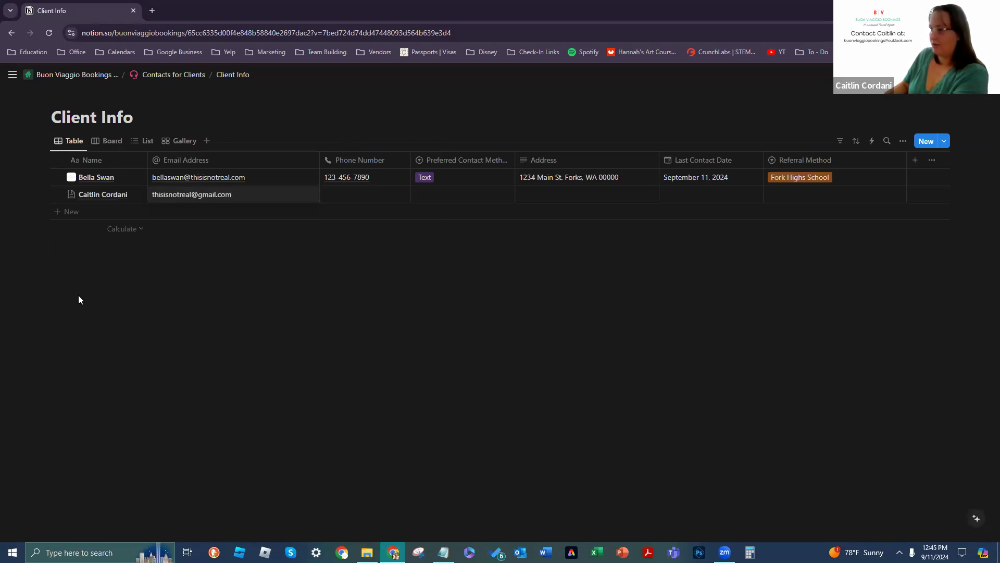
key("BackSpace")
key("BackSpace")
key("BackSpace")
type("do")
key("Tab")
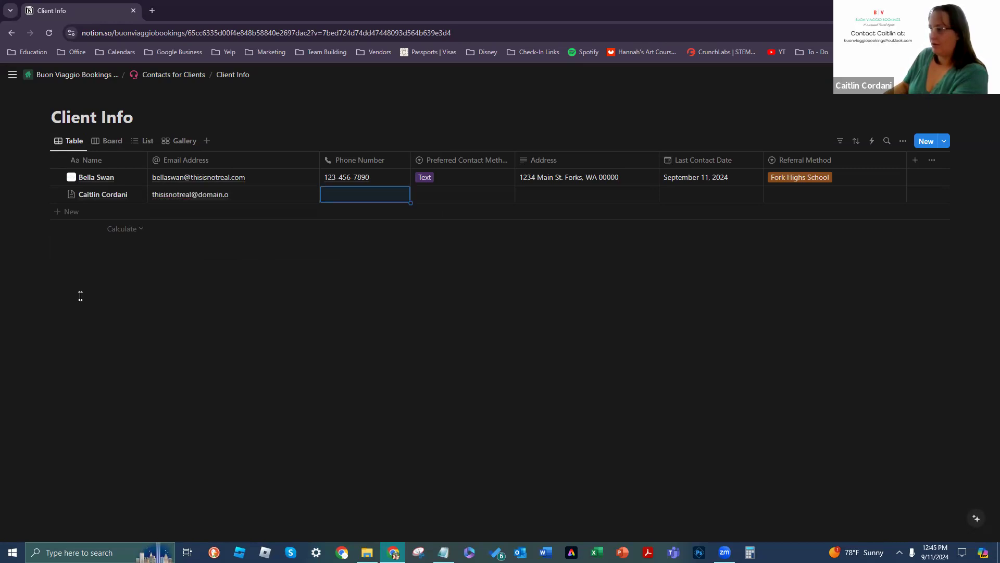
type("1")
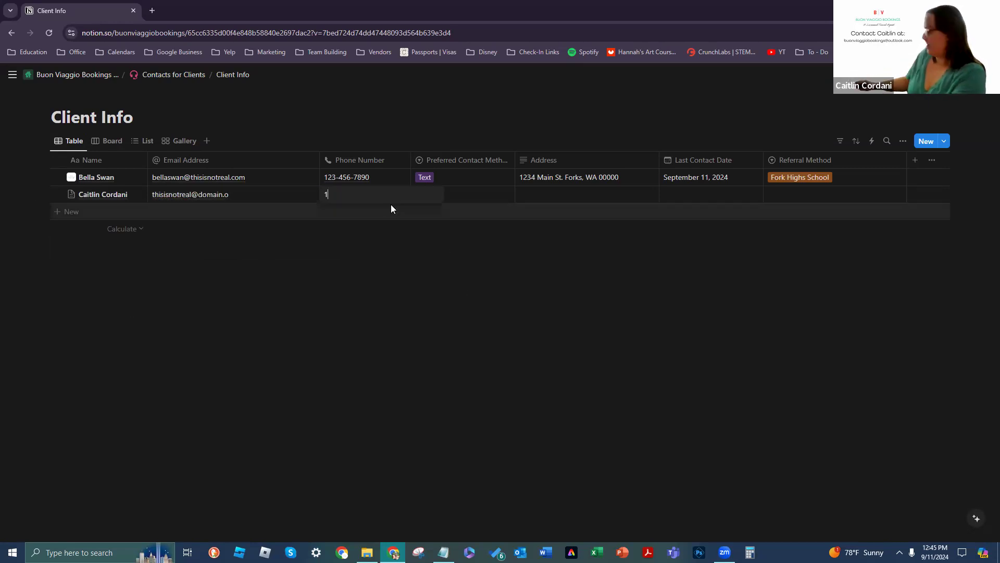
type("23456")
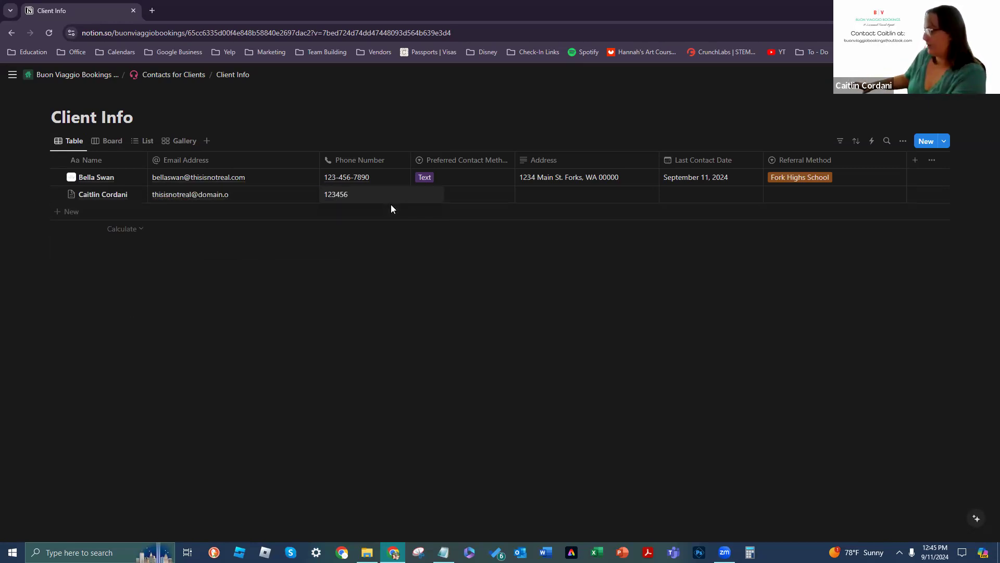
type("7890")
key("Tab")
Step: Set Preferred Contact Method to Text and add a blank third row
left_click(419, 196)
left_click(454, 245)
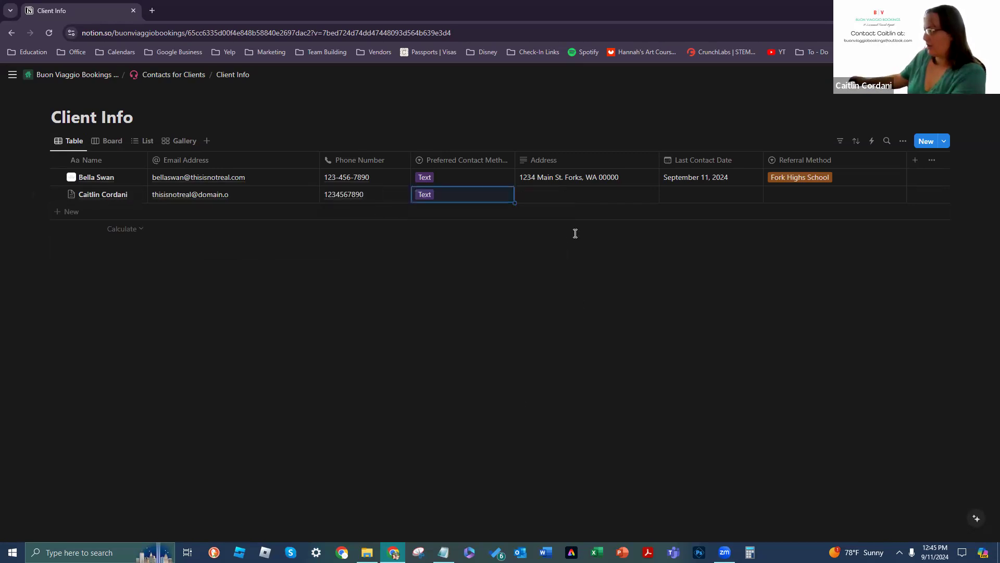
left_click(545, 197)
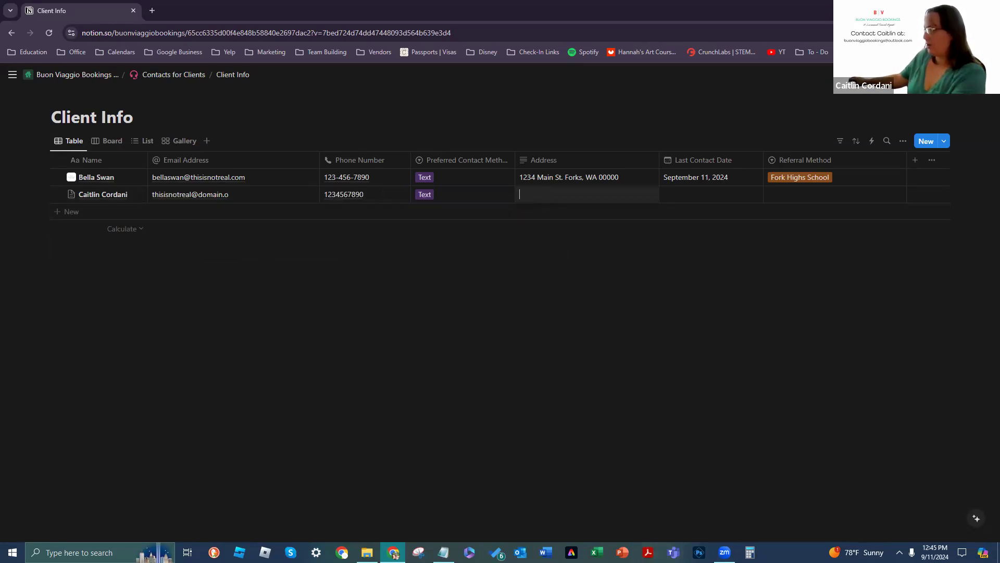
left_click(64, 211)
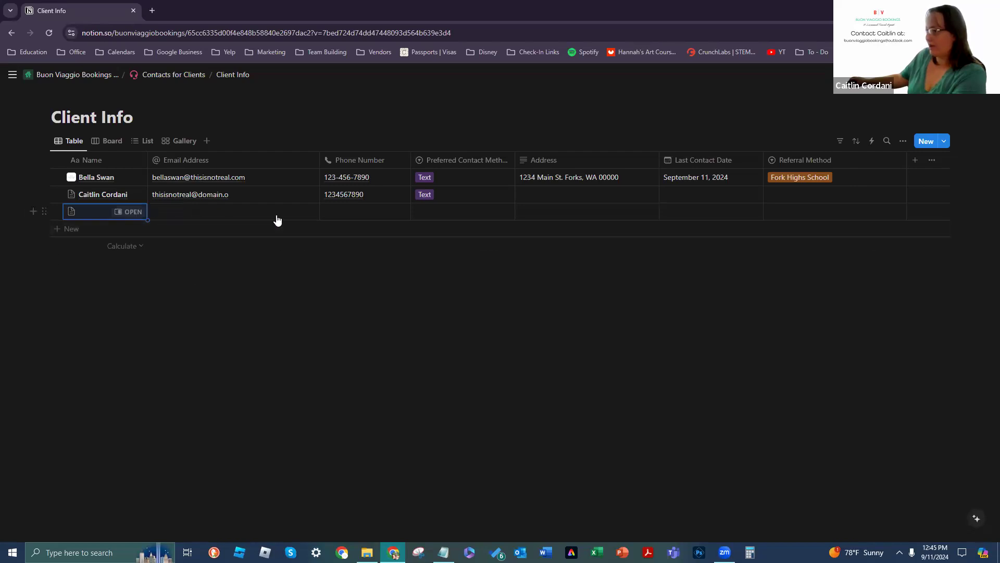
Step: Delete the empty third row from the Client Info table
left_click(133, 212)
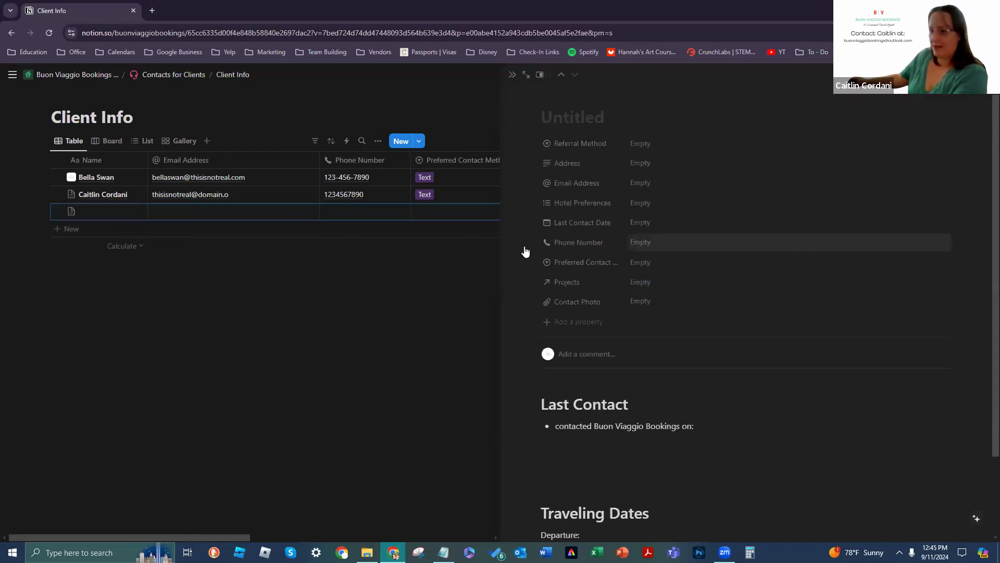
left_click(447, 300)
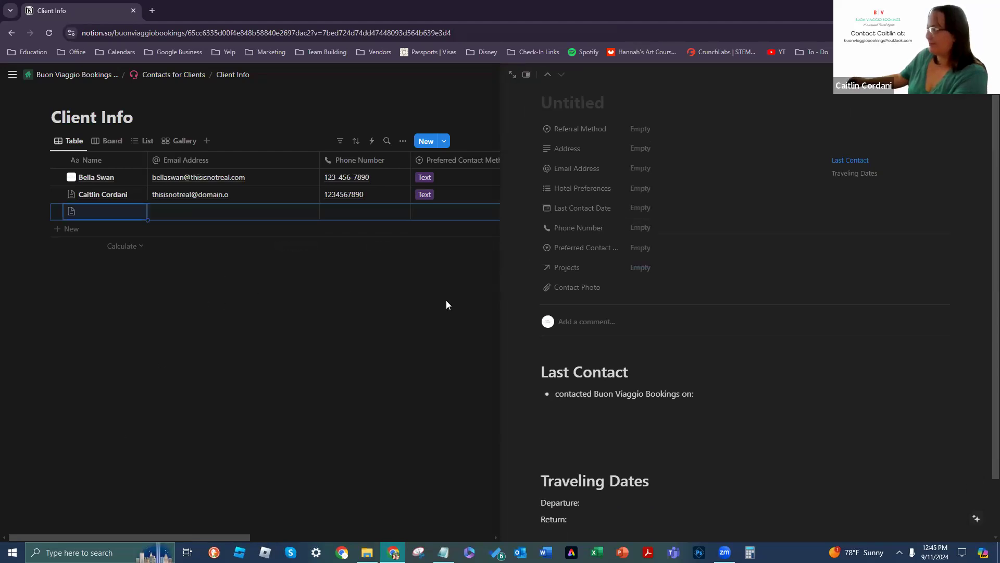
left_click(41, 211)
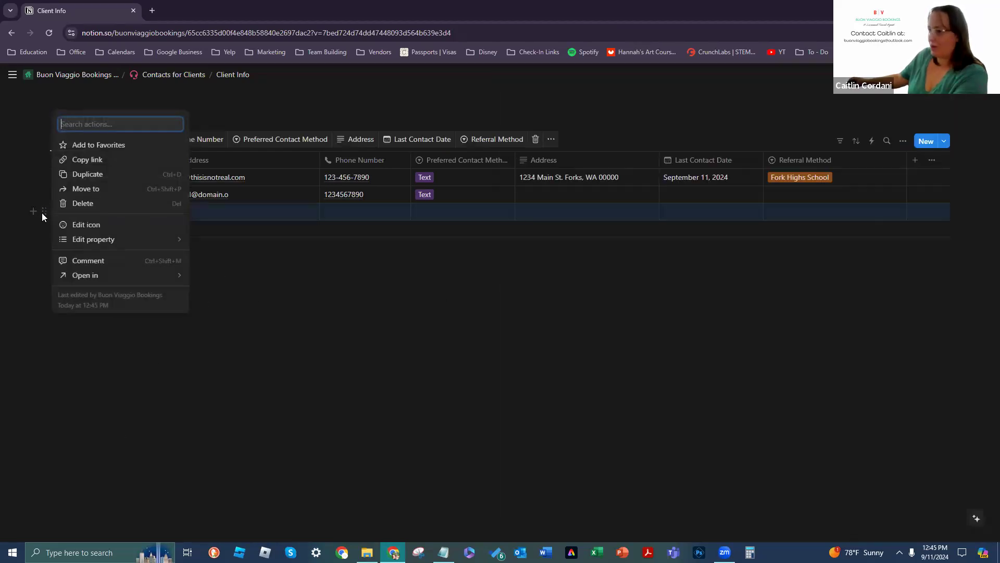
left_click(133, 206)
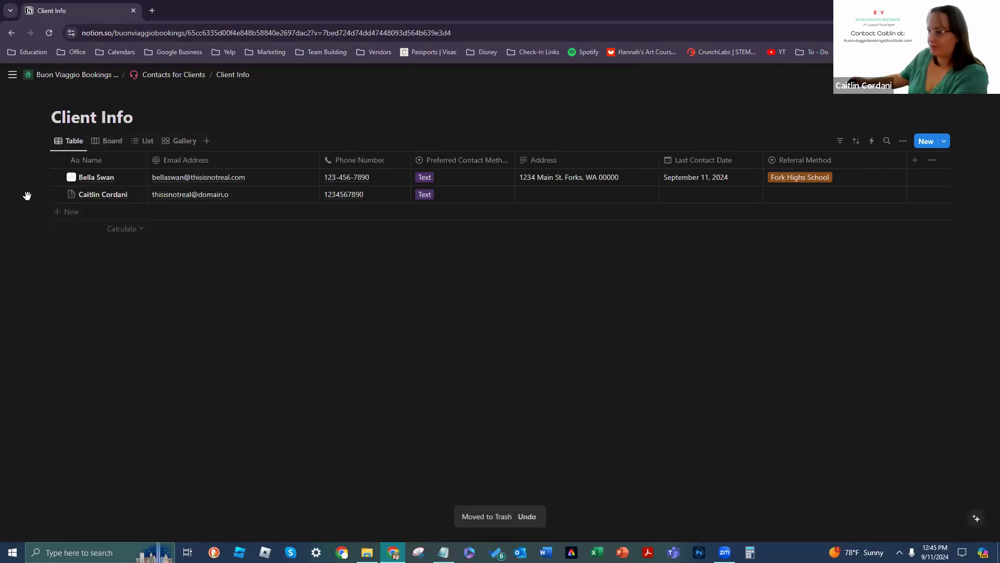
Step: Link the New Project page in the test client's Projects property
left_click(136, 195)
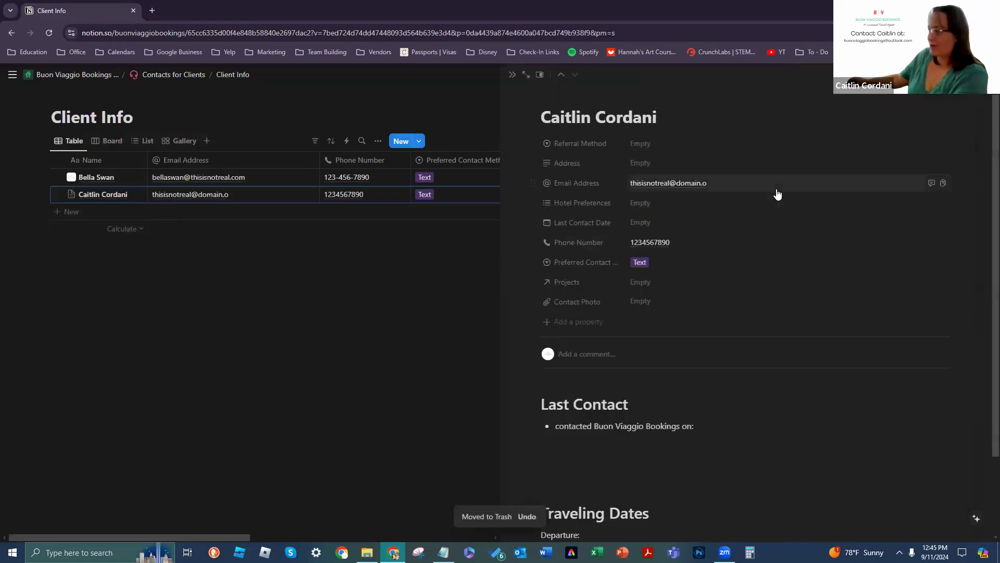
left_click(707, 282)
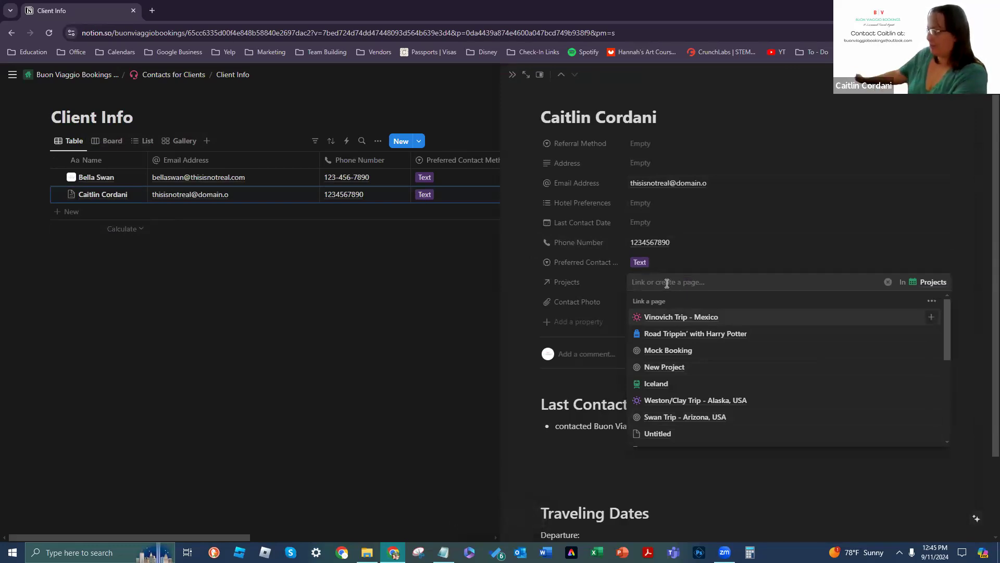
left_click(666, 368)
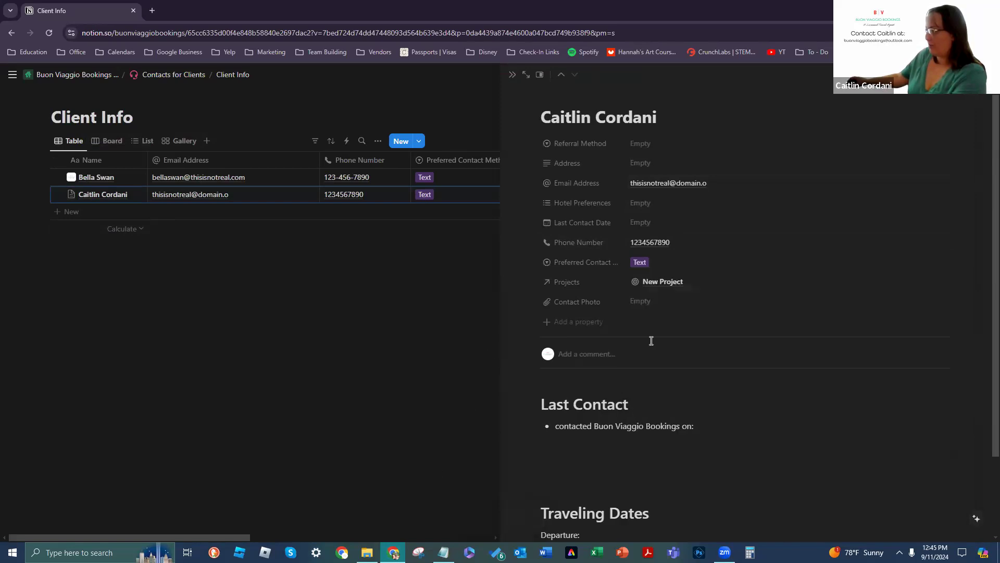
left_click(682, 283)
scroll(740, 261, "down", 1)
scroll(743, 281, "down", 3)
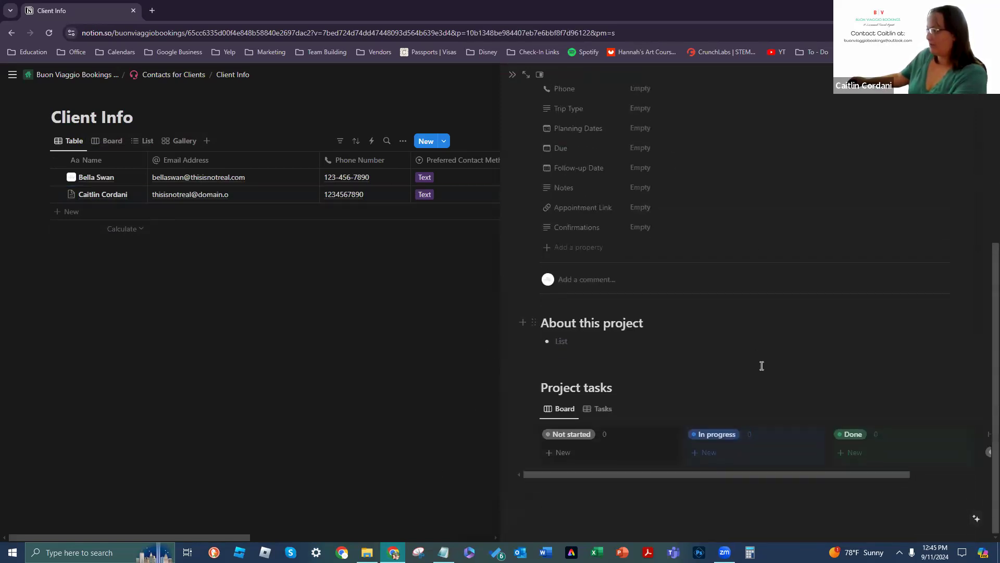
scroll(743, 389, "up", 4)
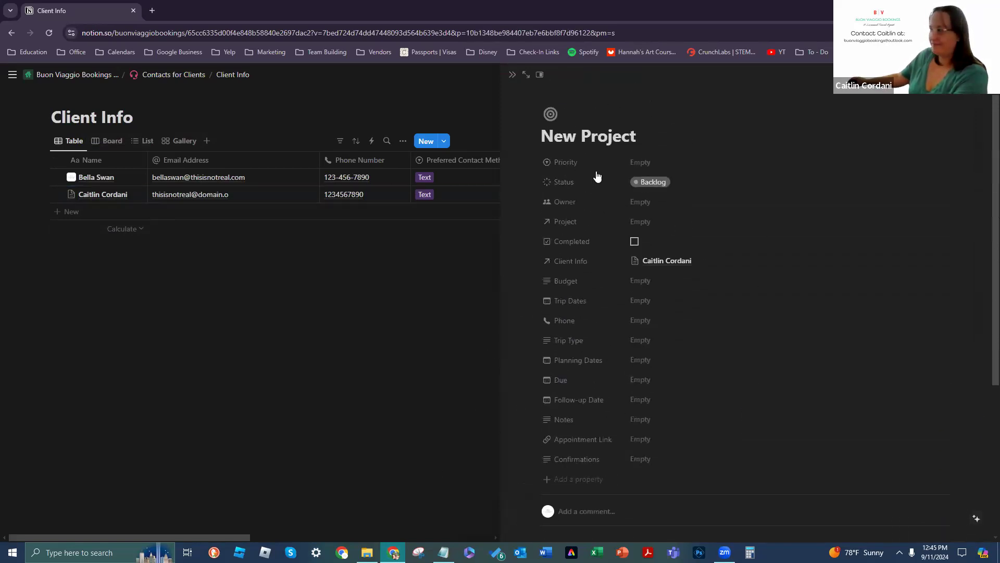
left_click(509, 78)
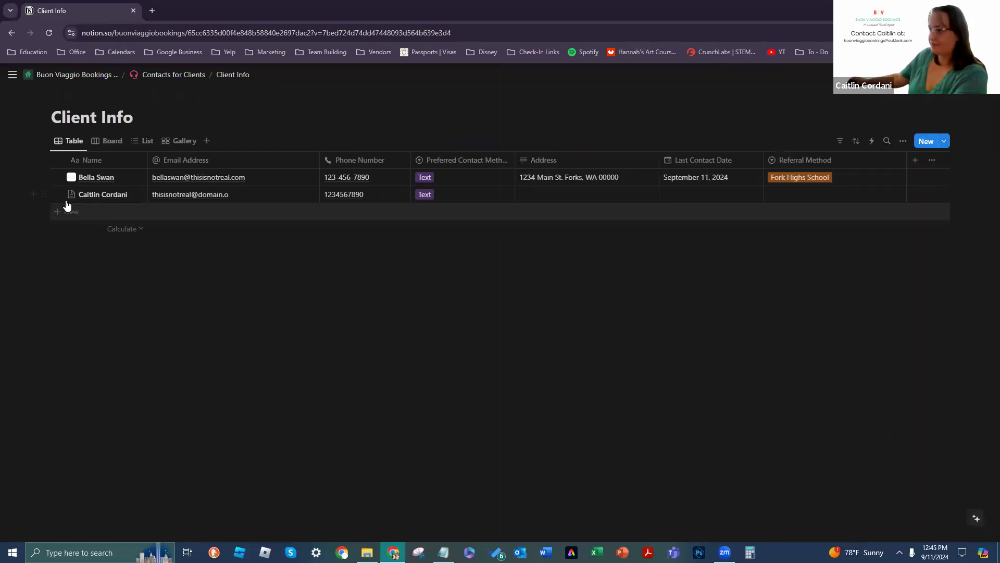
Step: Delete the test client row, leaving a single client in the table
left_click(45, 196)
left_click(97, 172)
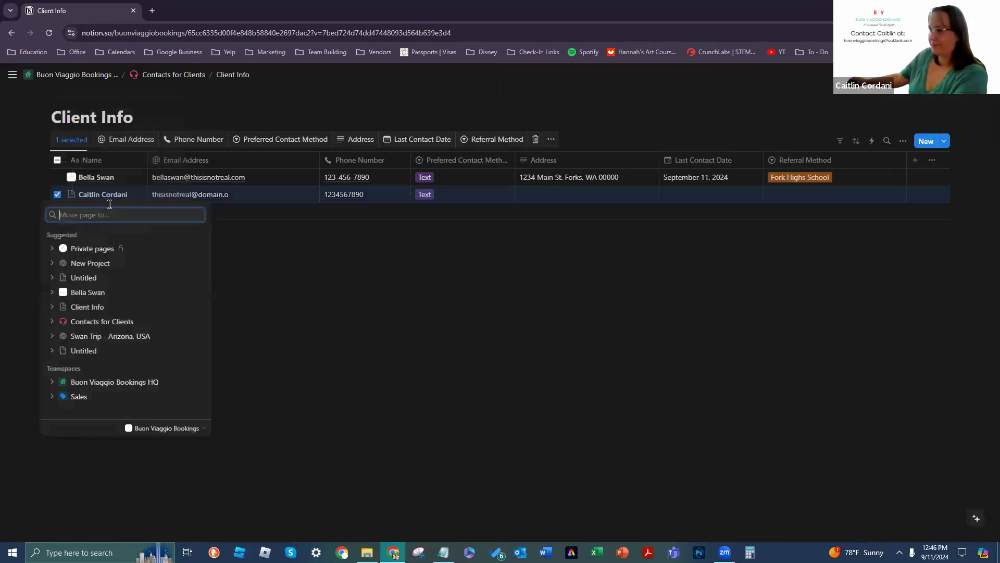
left_click(312, 356)
left_click(44, 194)
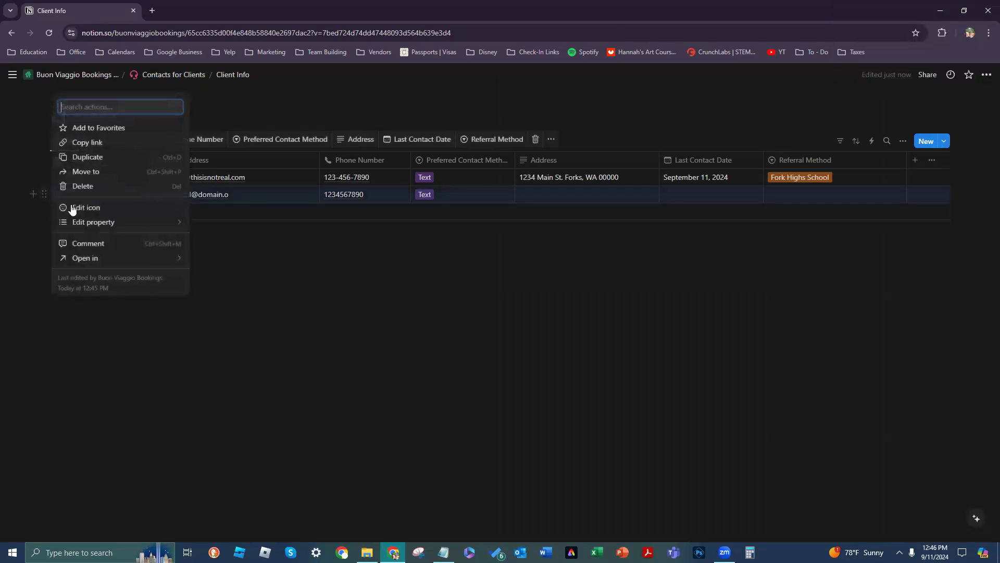
left_click(84, 191)
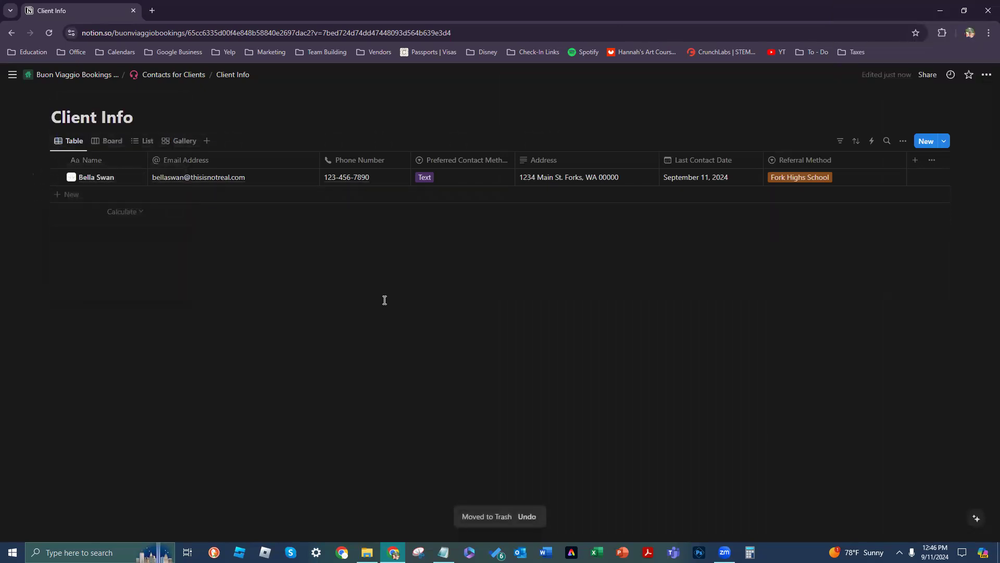